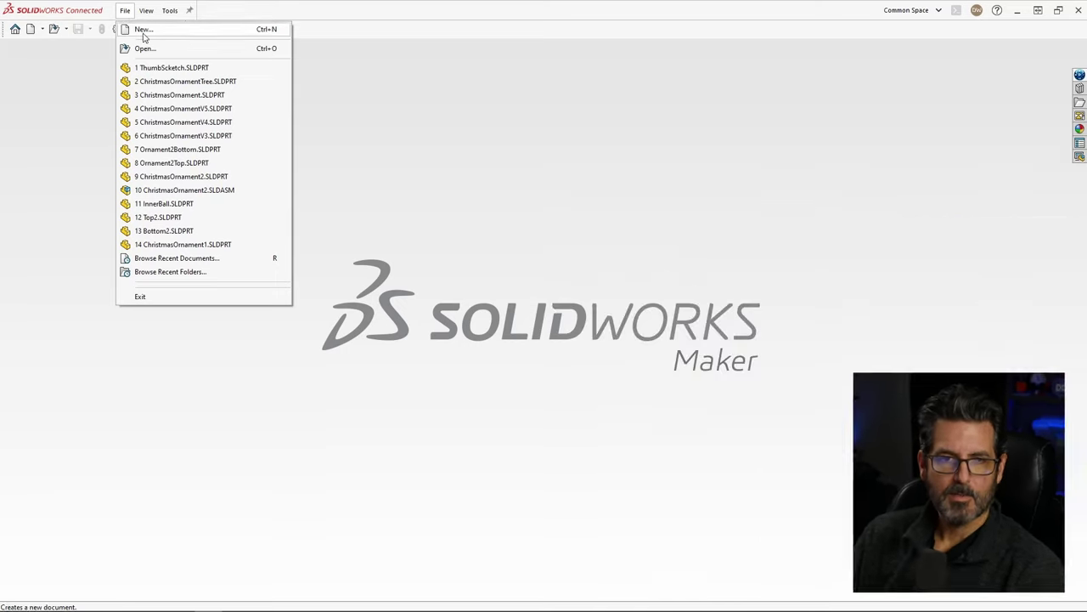
Step: Create a new assembly from the Assembly template and set its unit system to MMGS
click(144, 31)
double_click(342, 129)
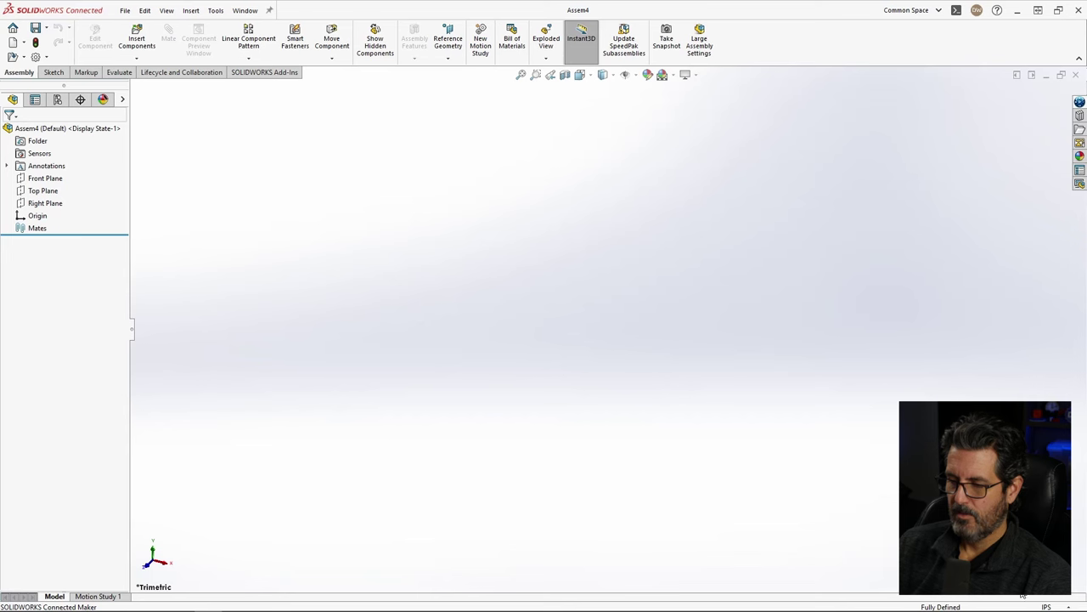
click(1051, 607)
click(1076, 557)
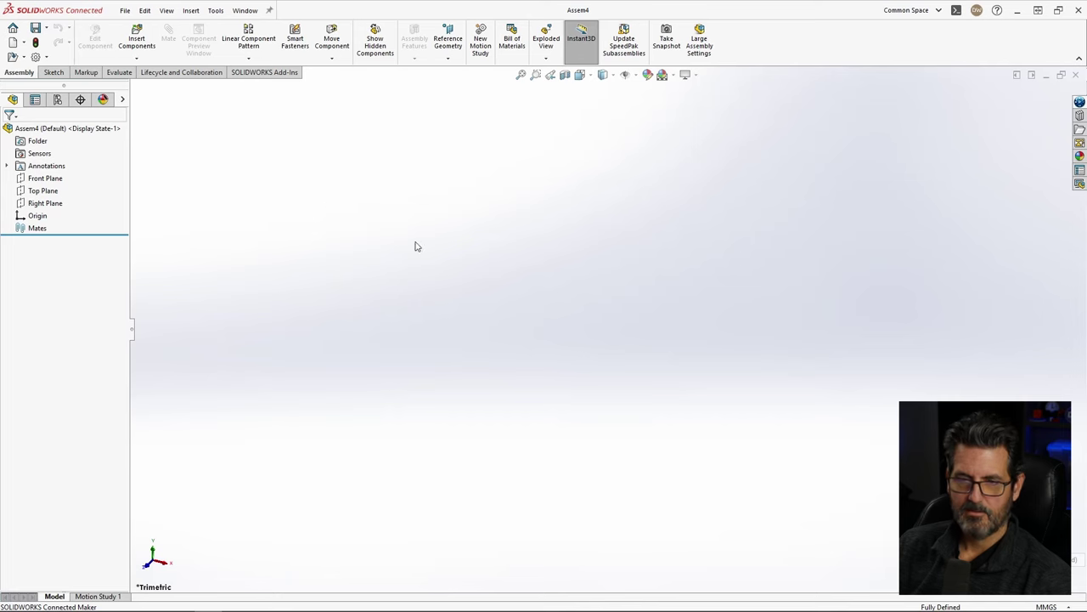
Step: Save the new assembly as LensCap.SLDASM
key(ctrl+s)
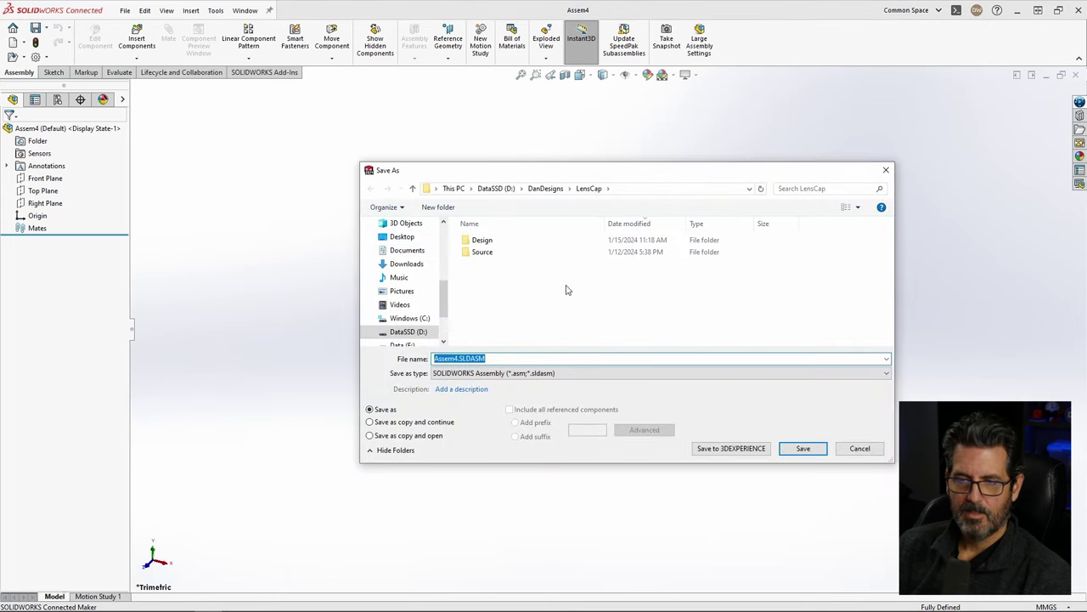
text(LensCap)
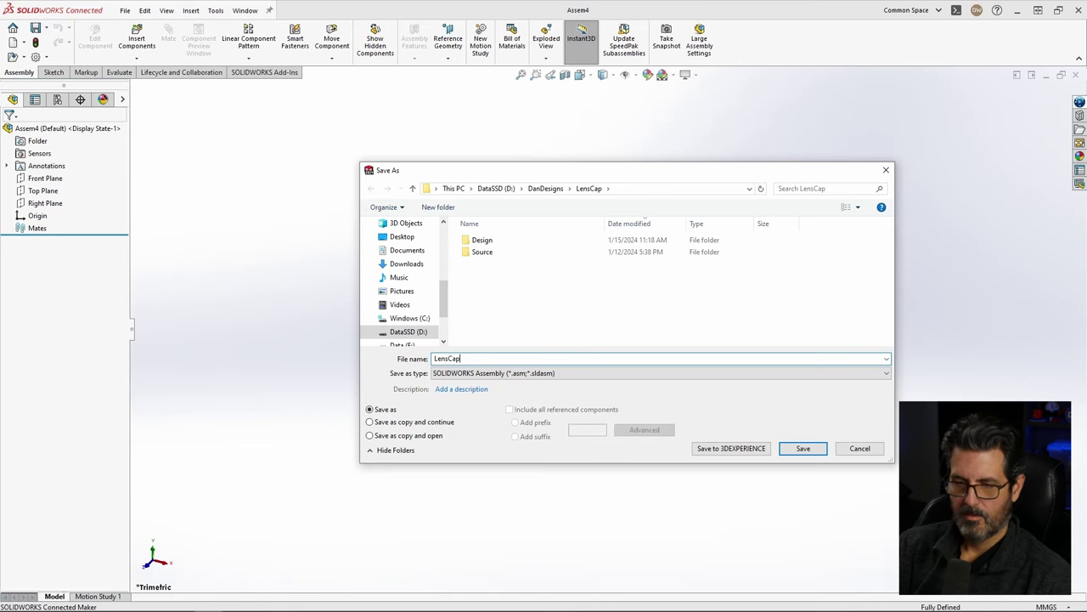
key(Return)
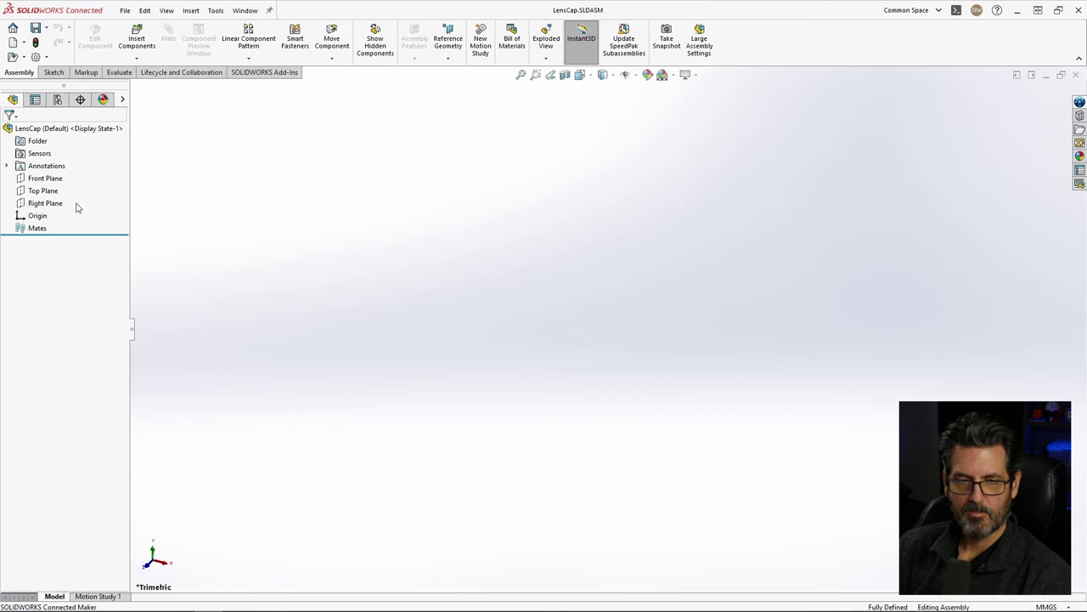
Step: Sketch a circle centred on the origin on the Top Plane and dimension it Ø45.5 mm
click(38, 179)
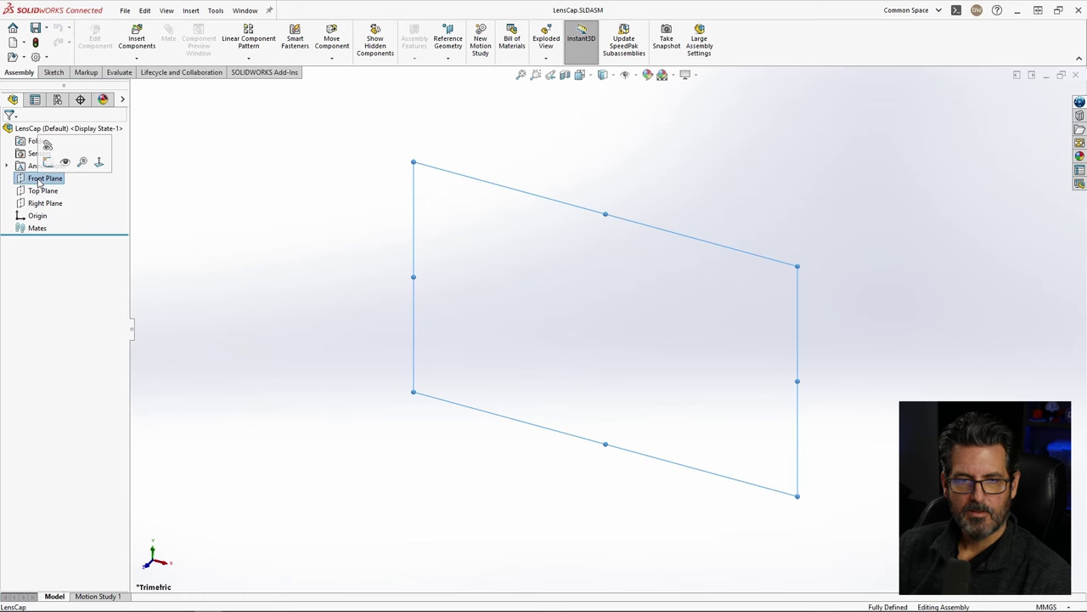
click(38, 192)
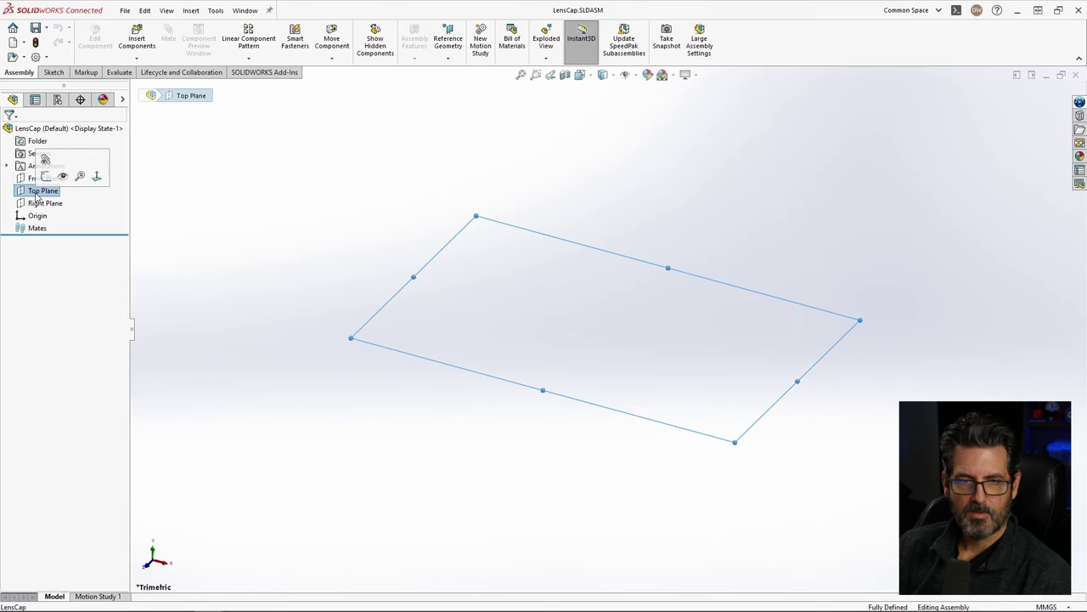
click(45, 175)
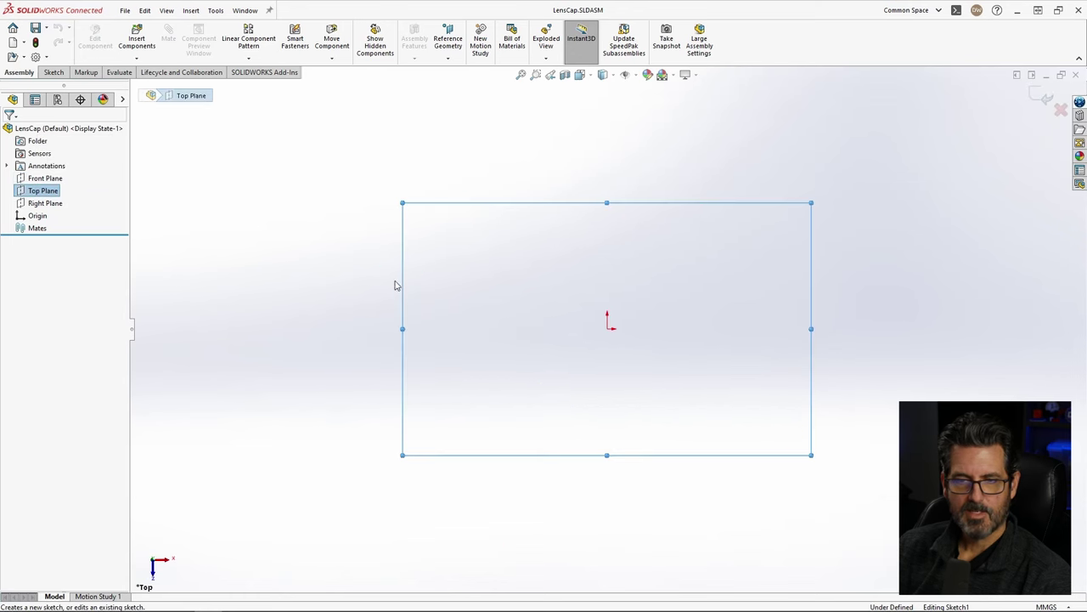
click(170, 32)
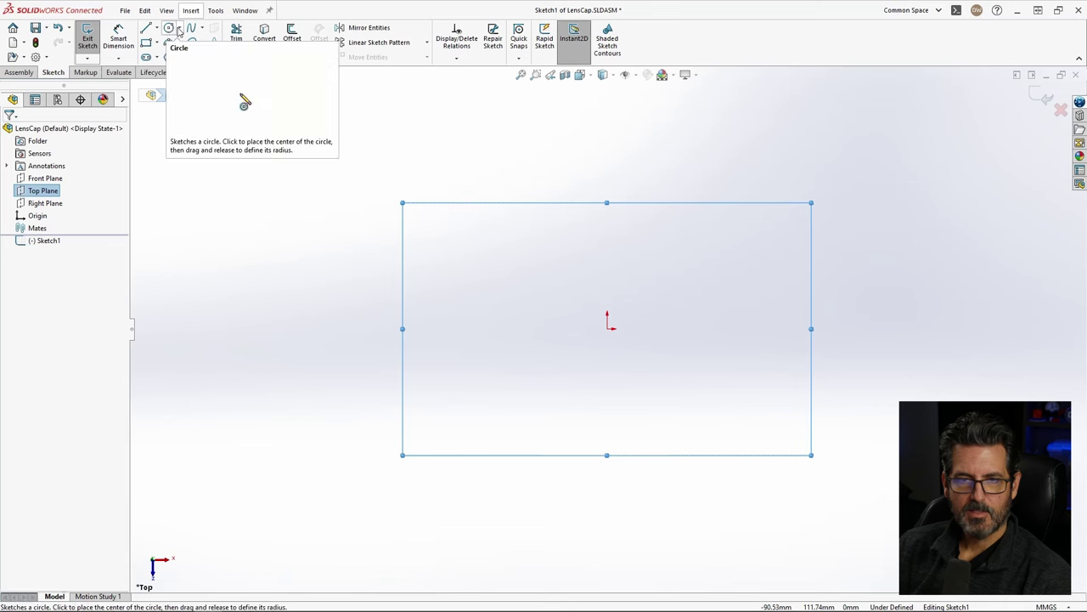
click(607, 329)
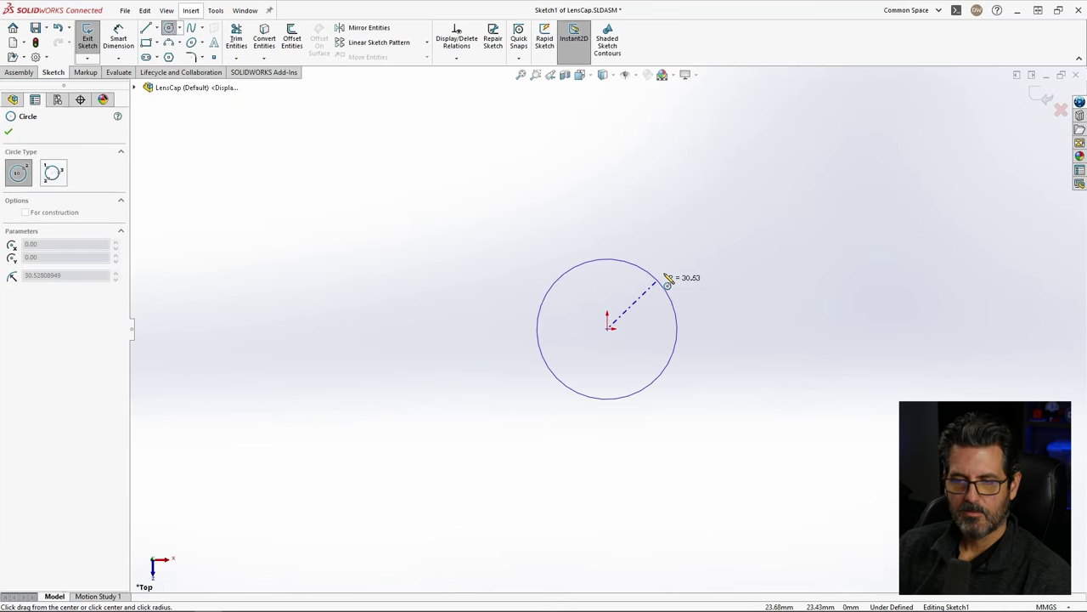
click(687, 257)
right_drag(767, 308, 775, 123)
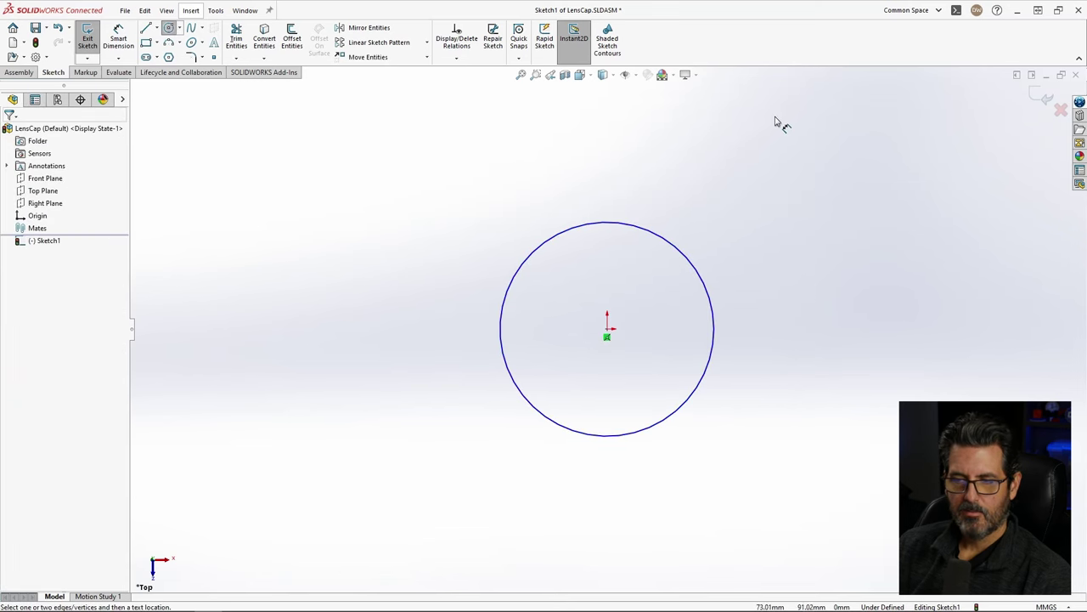
click(667, 240)
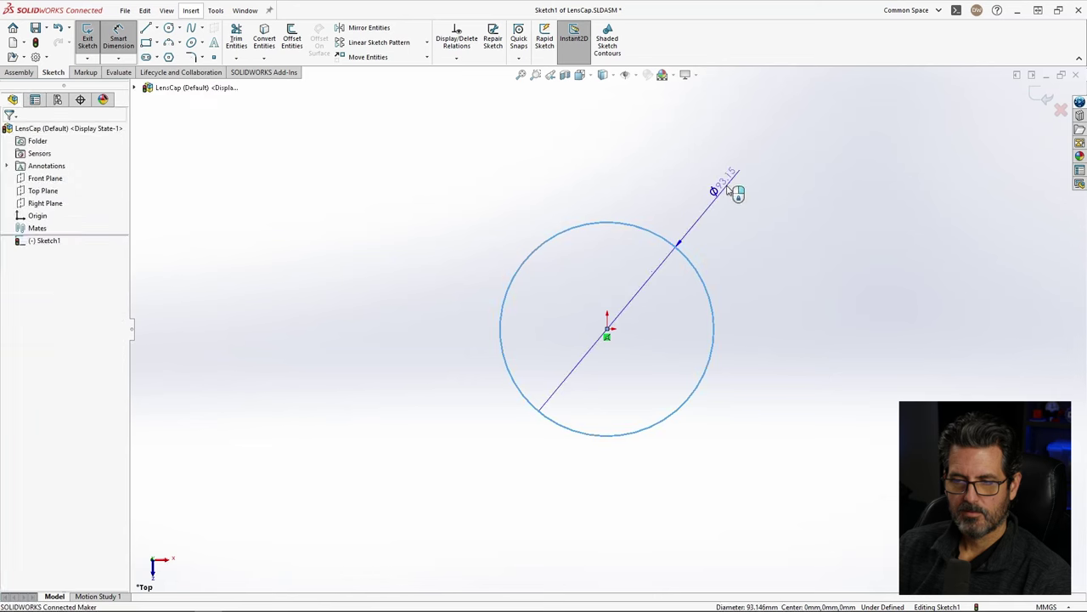
click(748, 245)
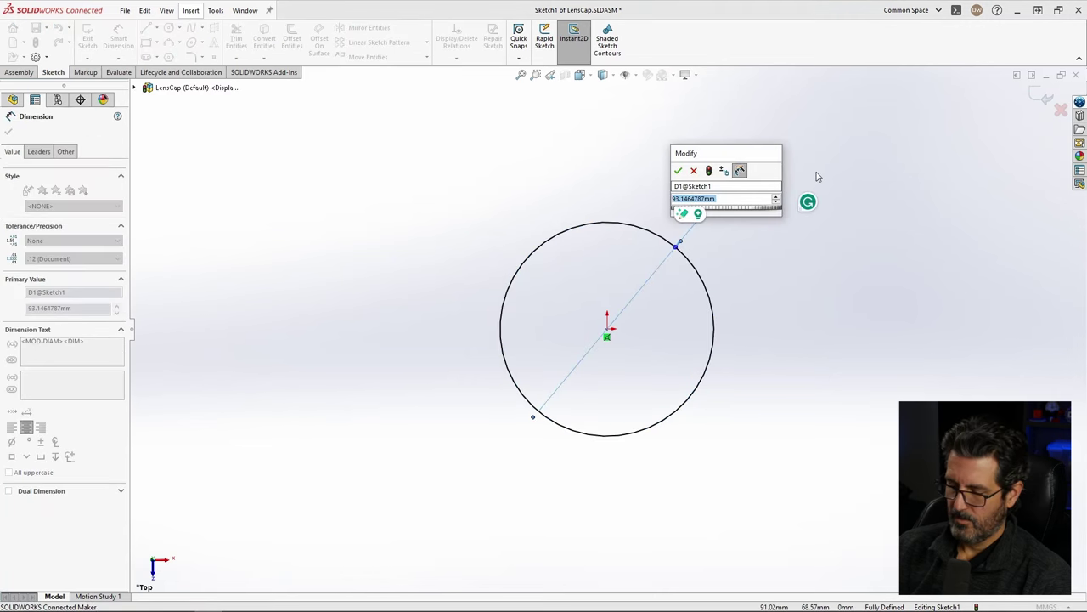
text(45.5)
key(Return)
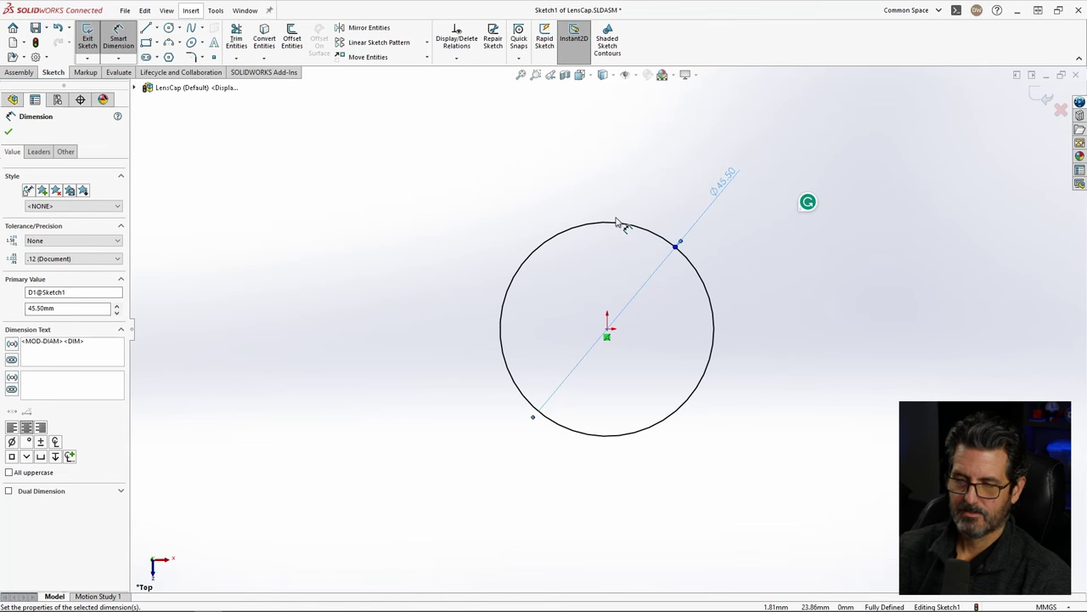
Step: Make the 45.5 mm circle construction geometry and exit the sketch
click(739, 207)
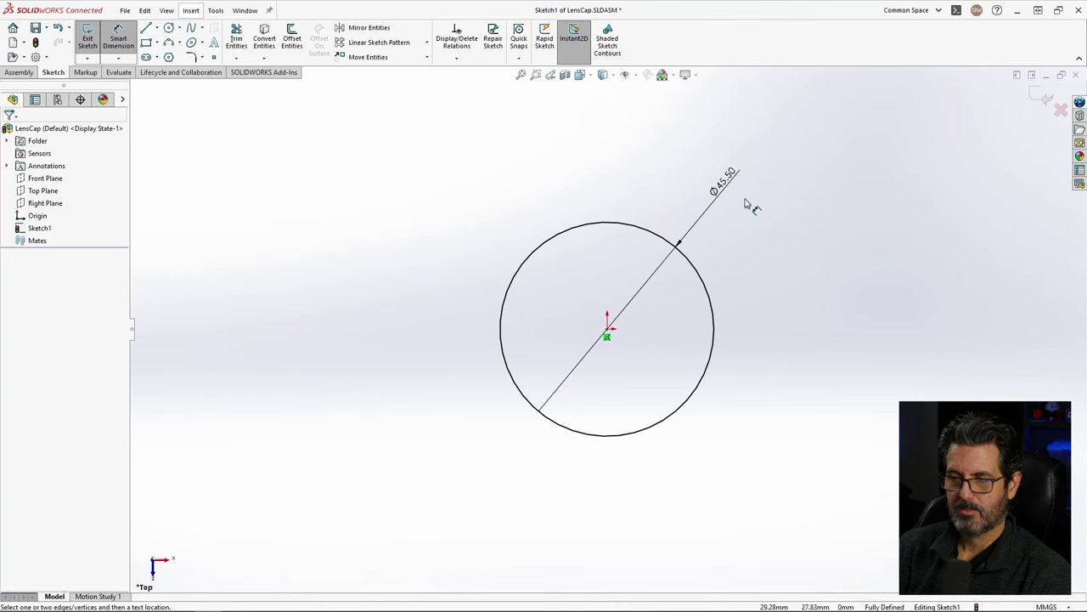
click(649, 232)
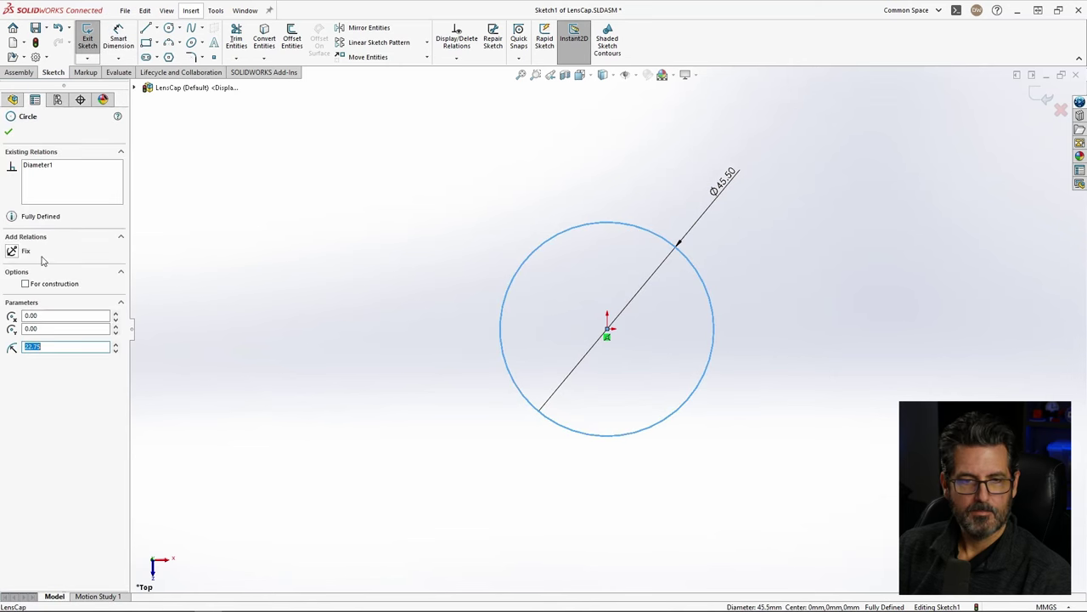
click(34, 287)
click(668, 189)
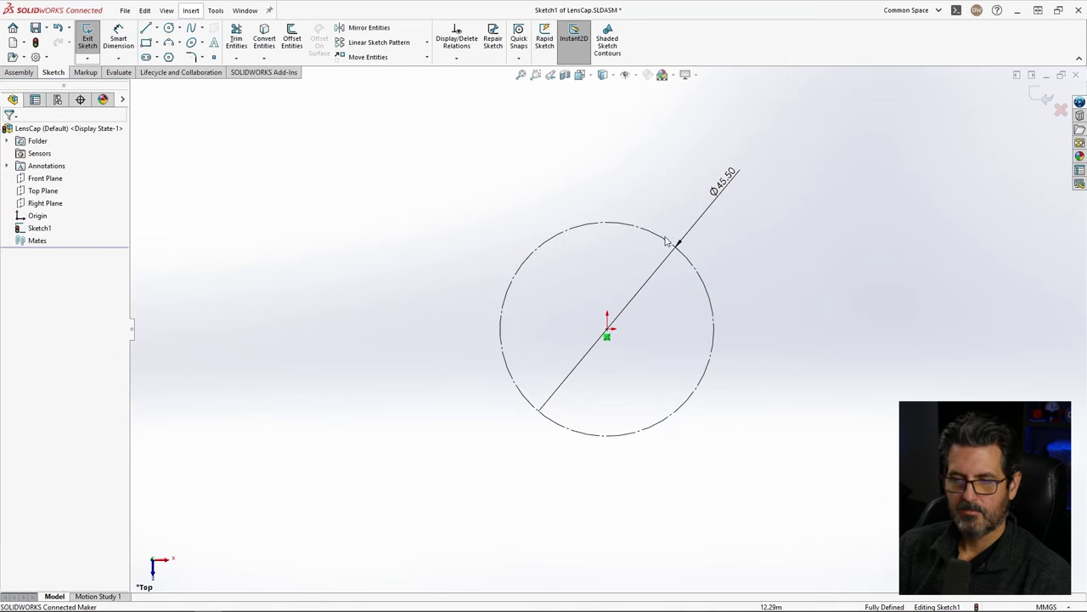
click(1043, 102)
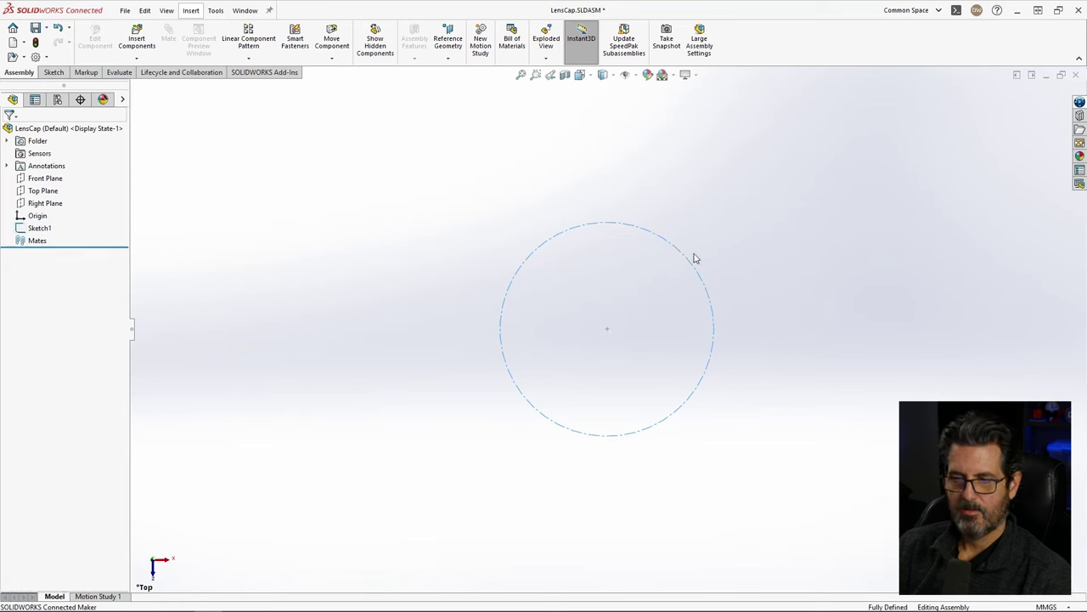
Step: Insert a new part, Part5, into the assembly, placed on the Front Plane
click(190, 10)
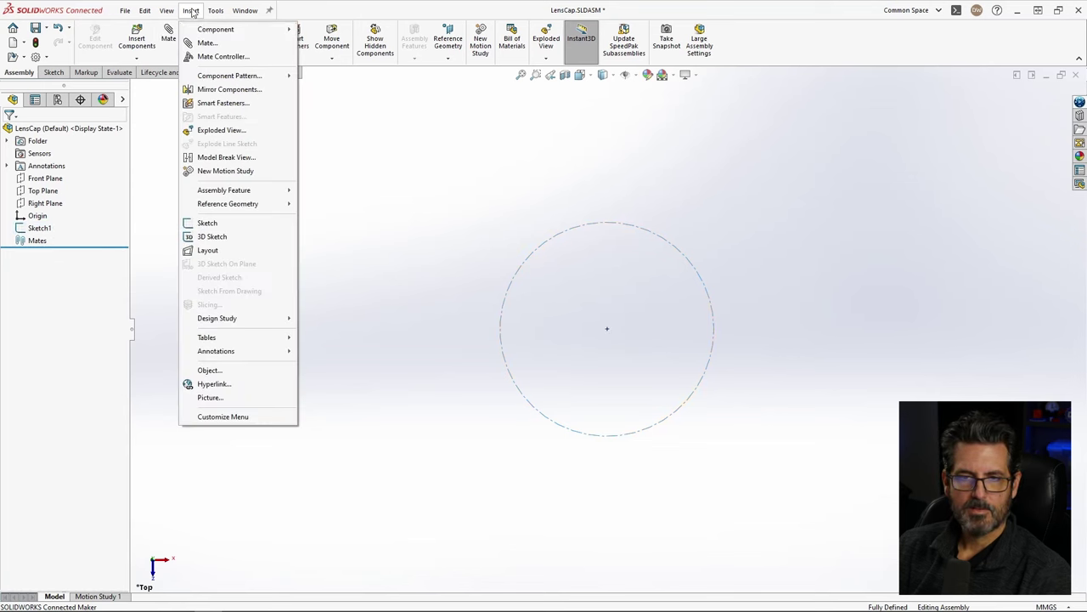
mouse_move(205, 31)
click(328, 43)
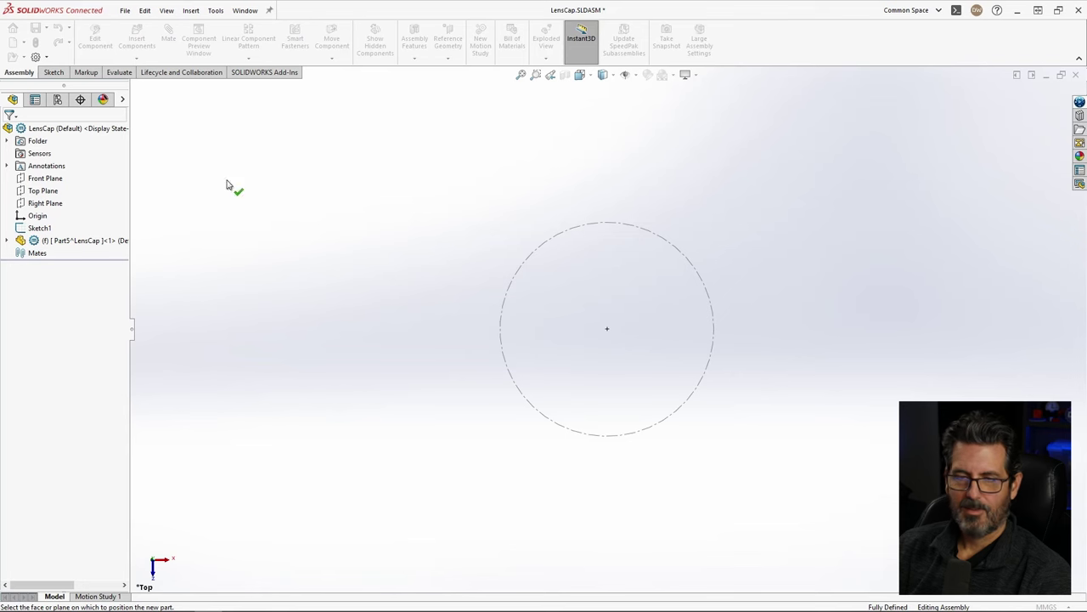
click(51, 179)
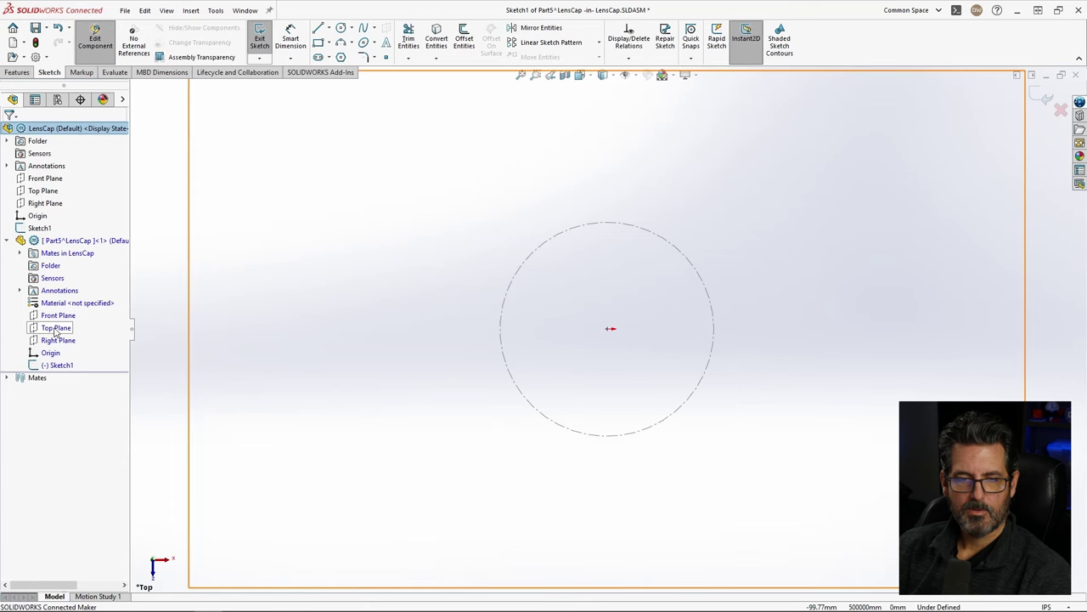
Step: Close Part5's empty Sketch1 without adding geometry
right_click(56, 329)
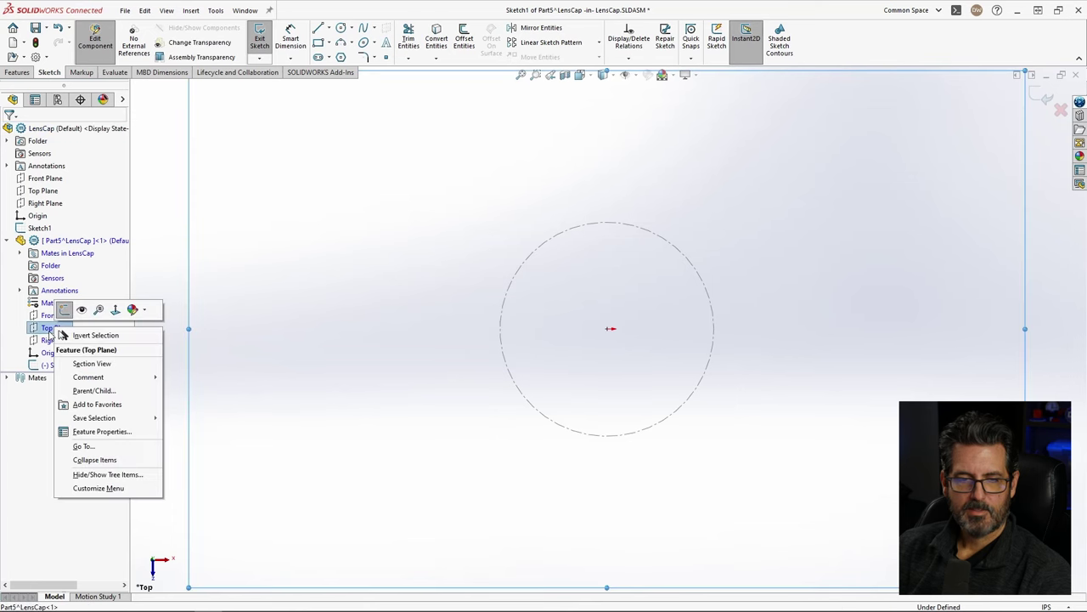
click(250, 308)
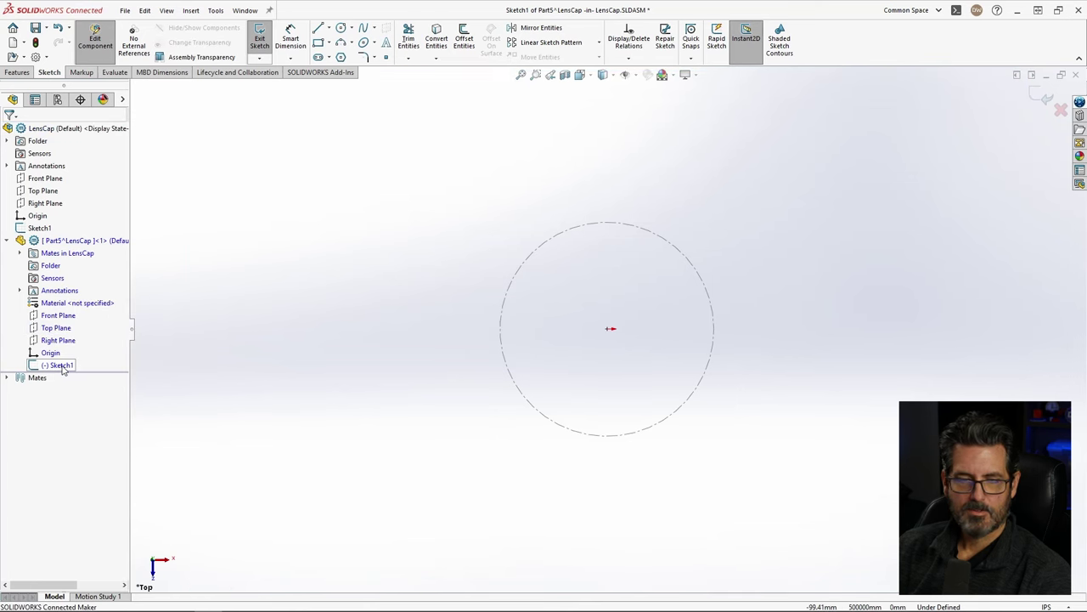
click(61, 366)
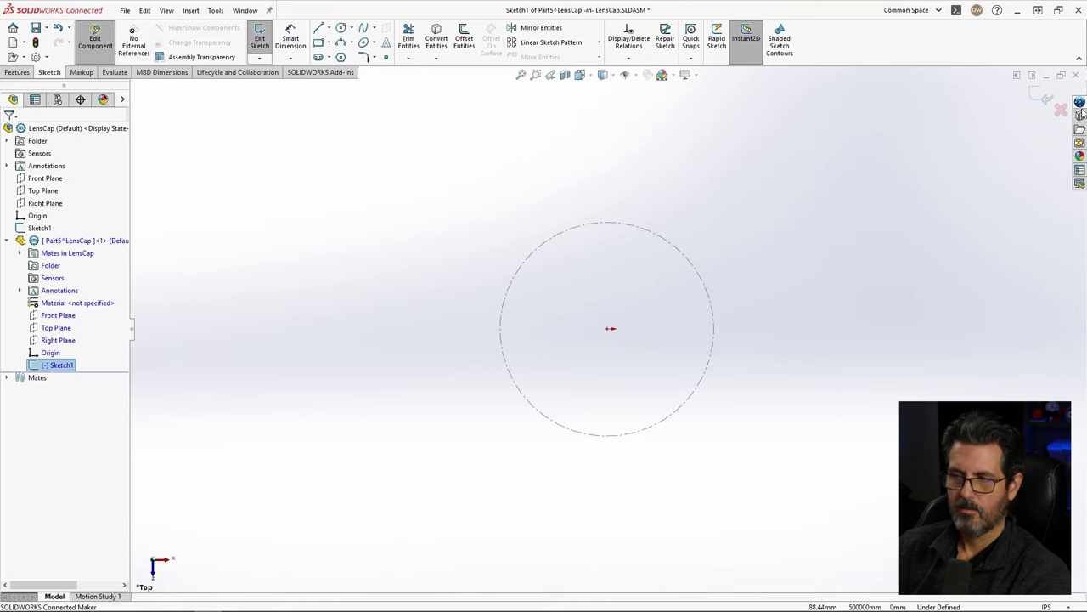
click(1061, 110)
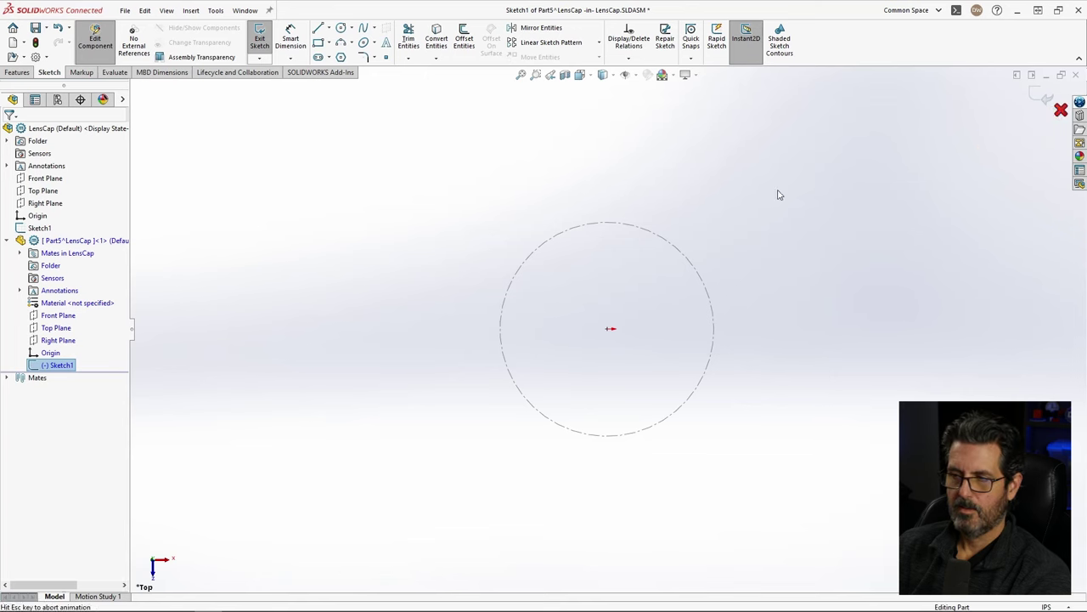
Step: Sketch on Part5's Top Plane a construction circle converted from the assembly's Ø45.5 mm circle, then return to the assembly
click(56, 328)
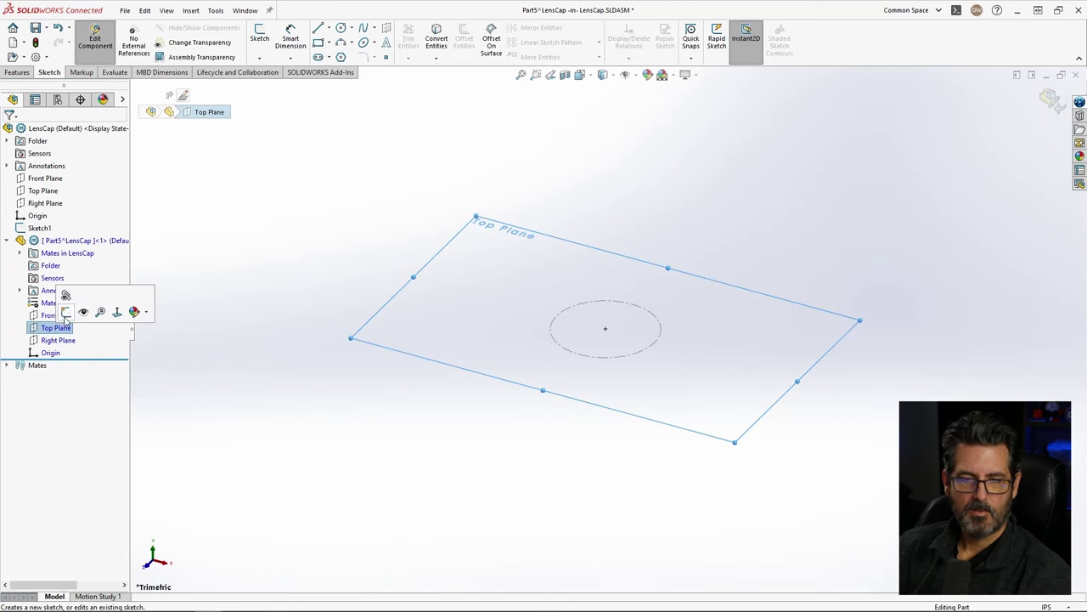
click(66, 313)
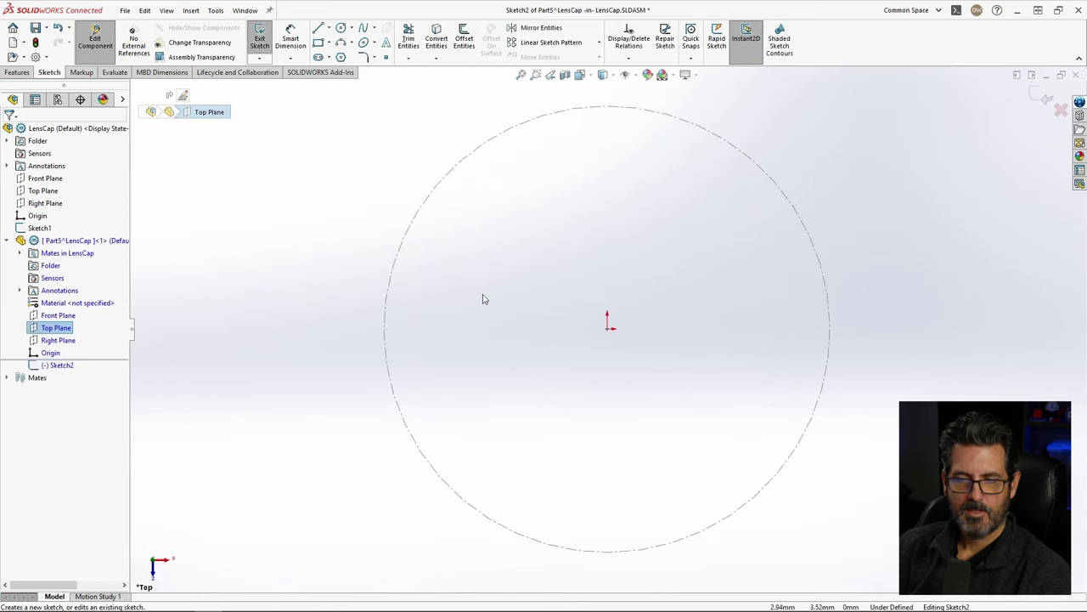
click(745, 222)
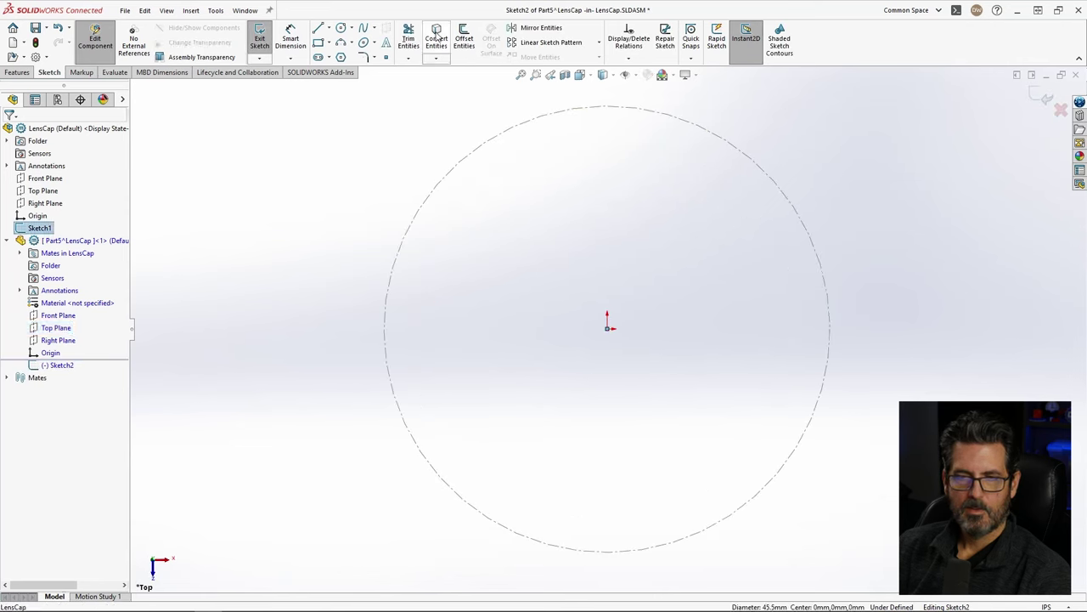
click(436, 36)
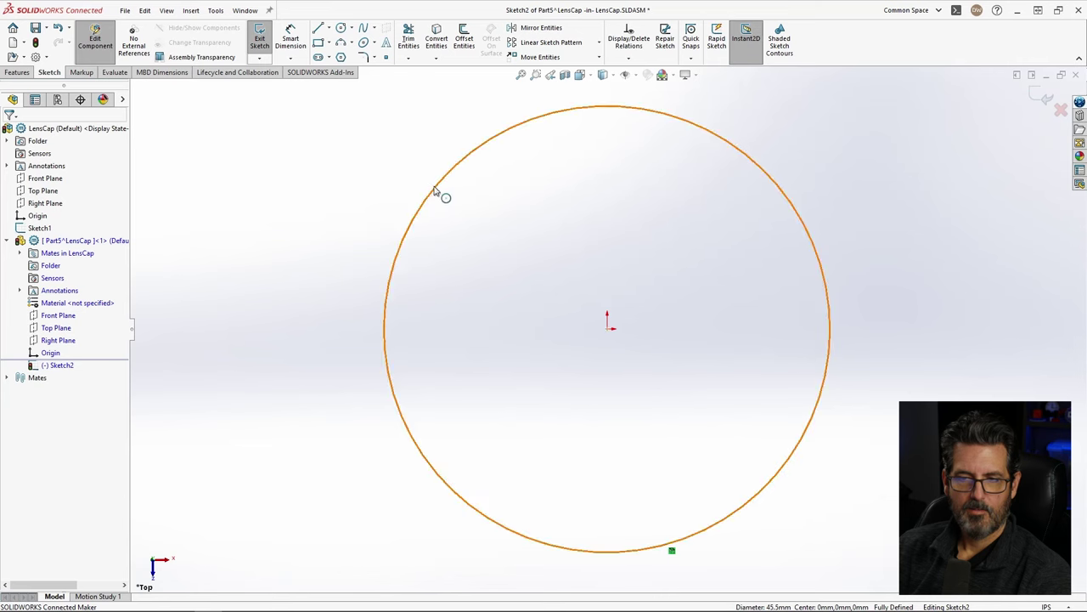
click(442, 192)
click(25, 284)
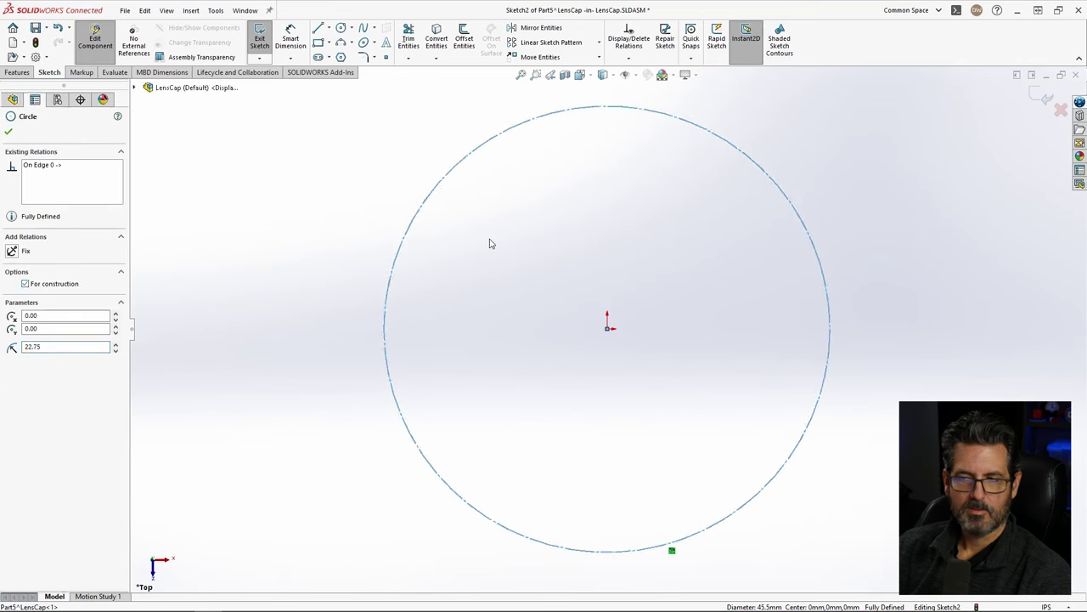
click(1044, 97)
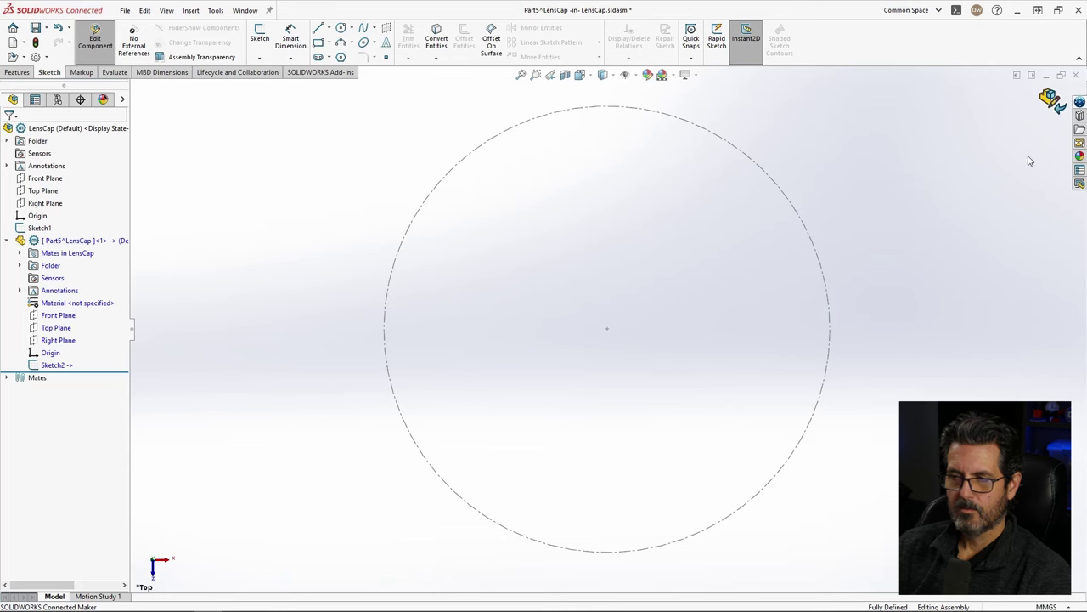
click(1051, 100)
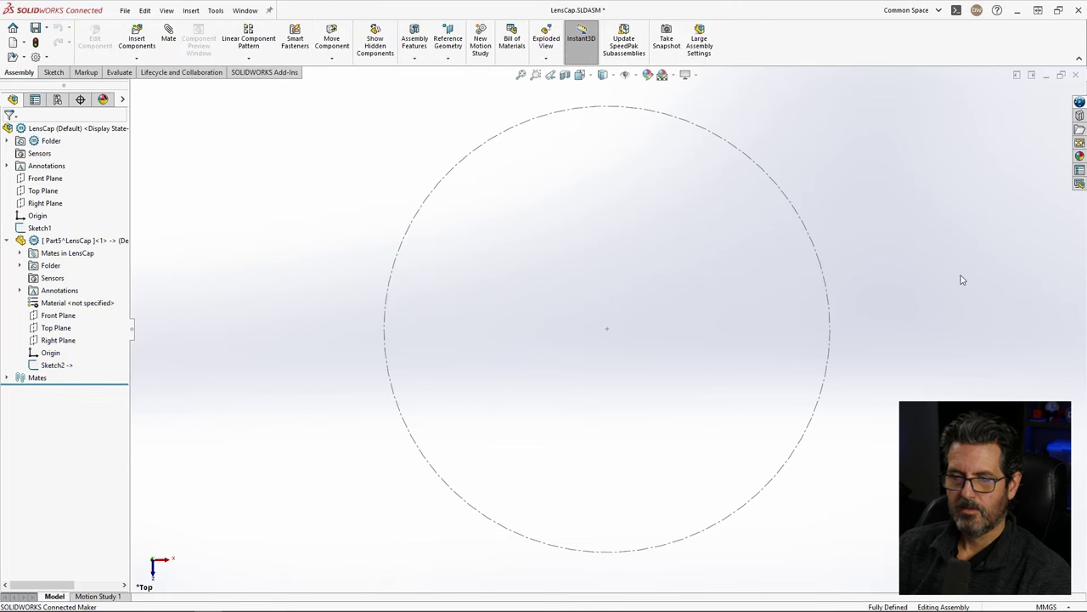
Step: Open Part5 in its own window and switch its units from IPS to MMGS
right_click(56, 242)
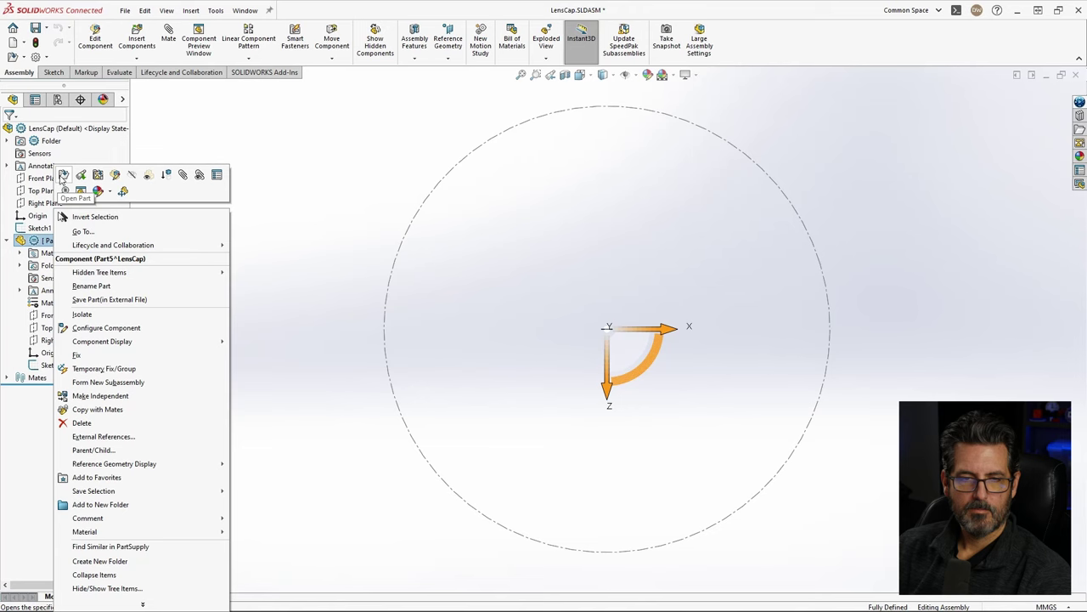
click(64, 176)
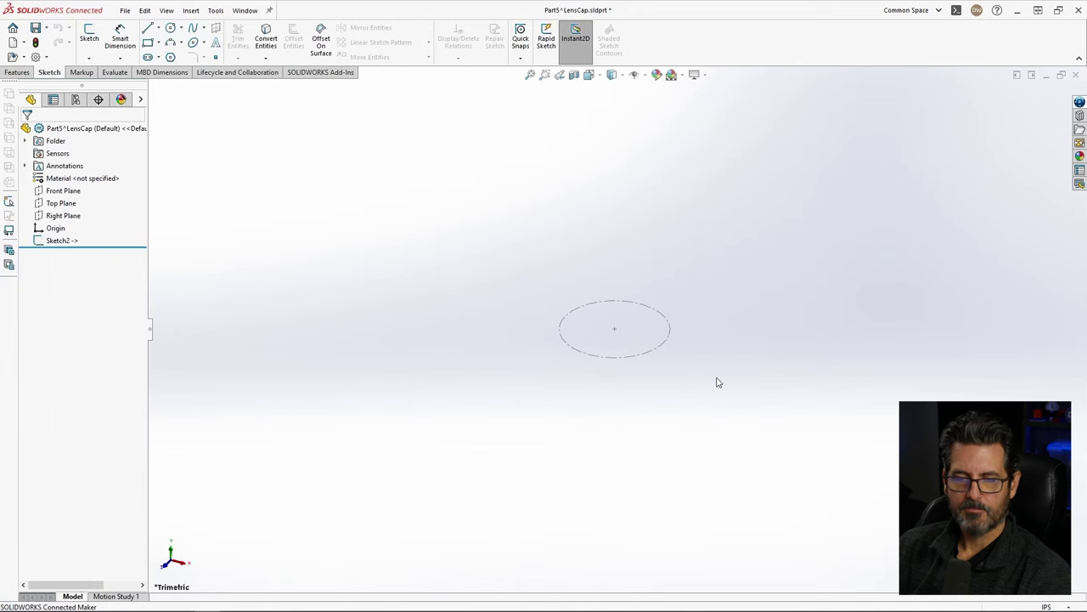
scroll(617, 332, down, 5)
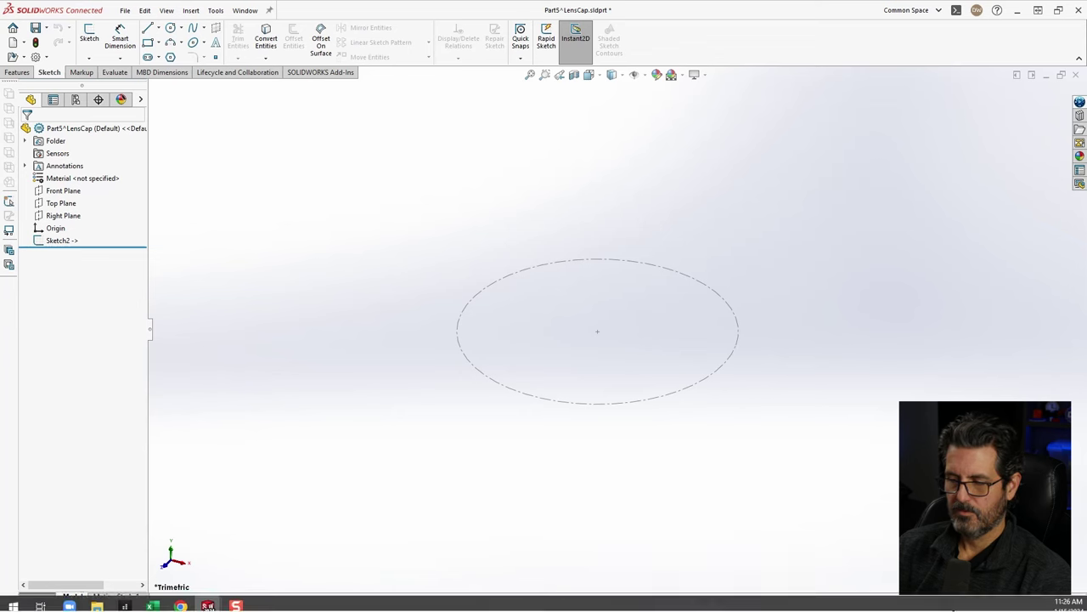
click(1047, 606)
click(1020, 559)
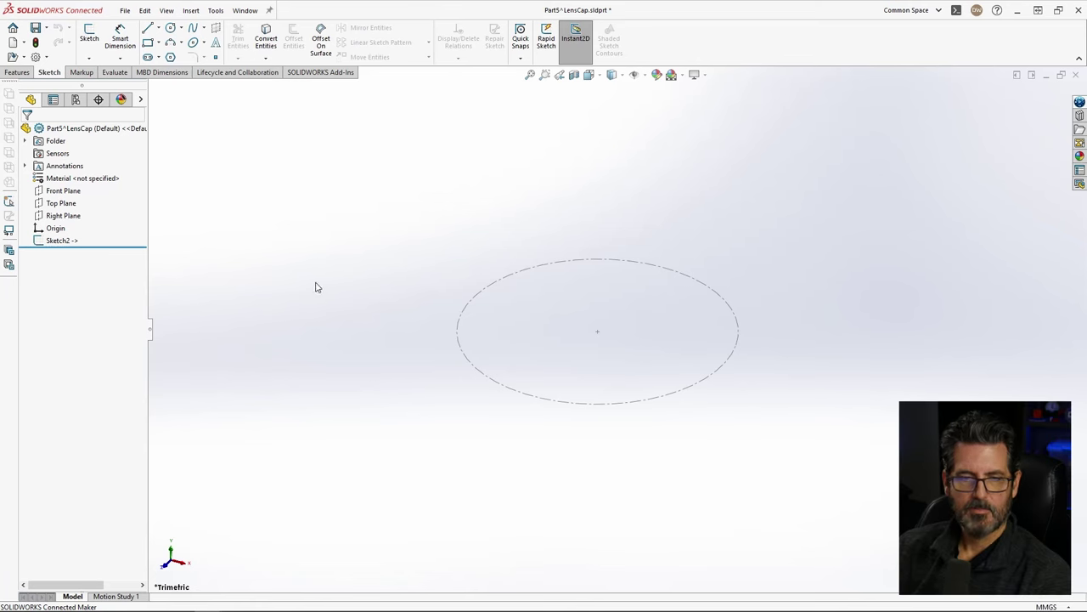
click(59, 203)
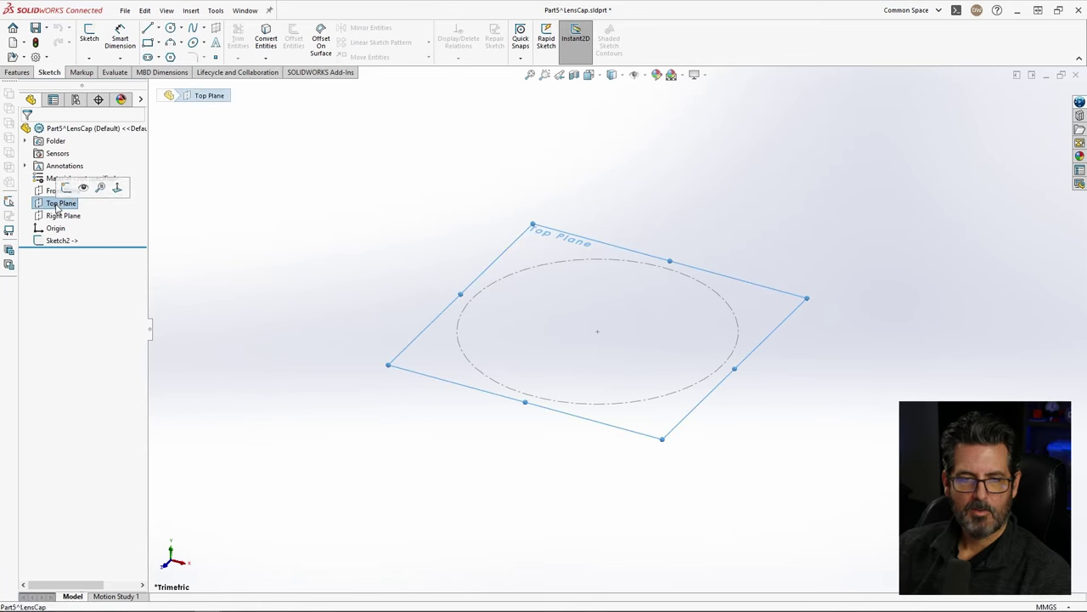
Step: Sketch on the Top Plane a circle offset 2 mm outside the construction circle
click(63, 184)
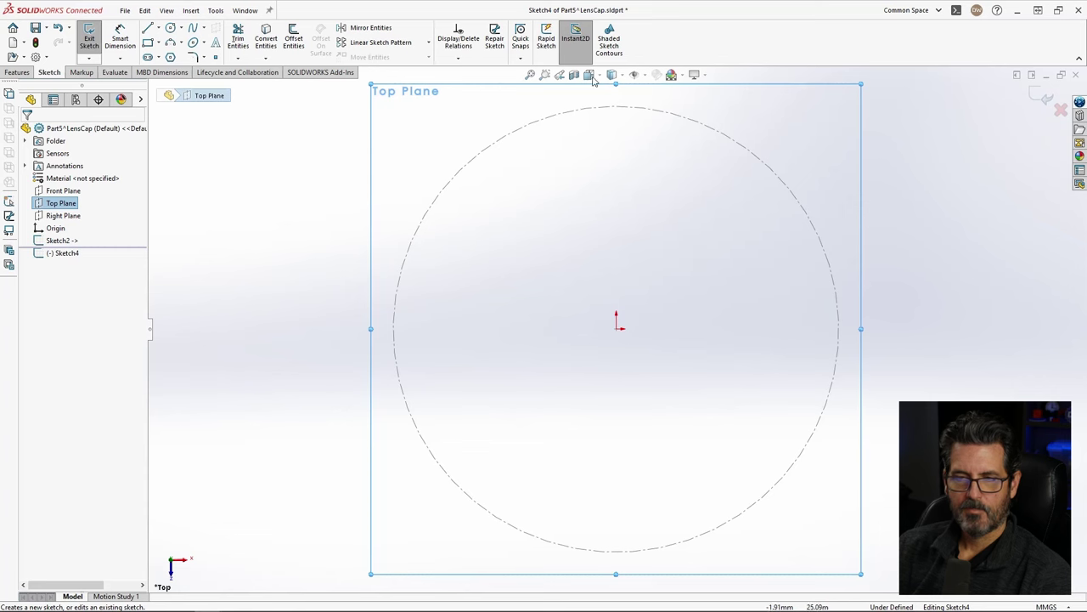
click(293, 39)
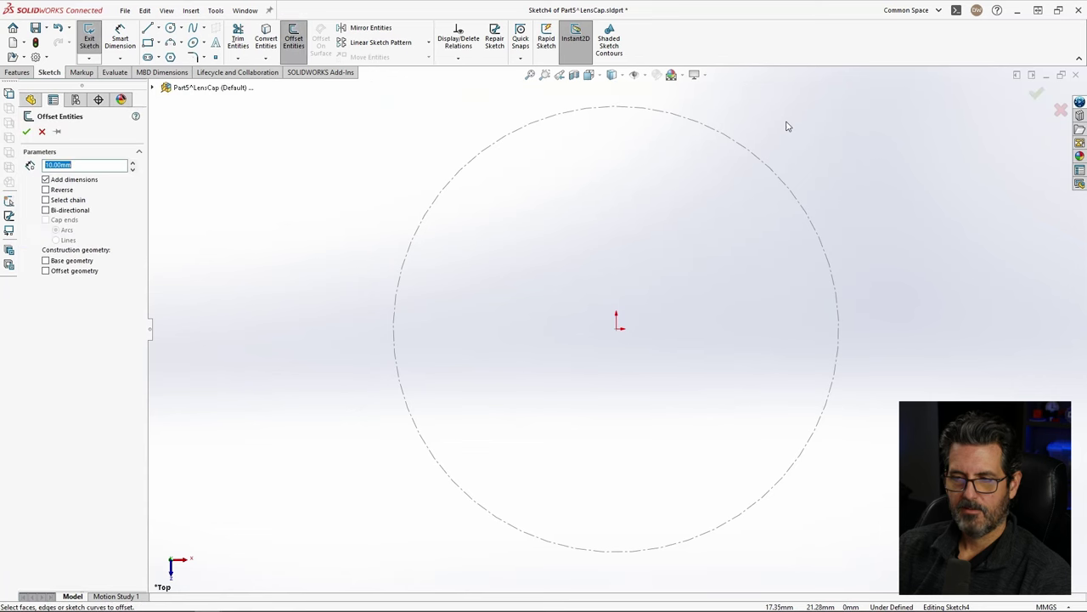
click(755, 158)
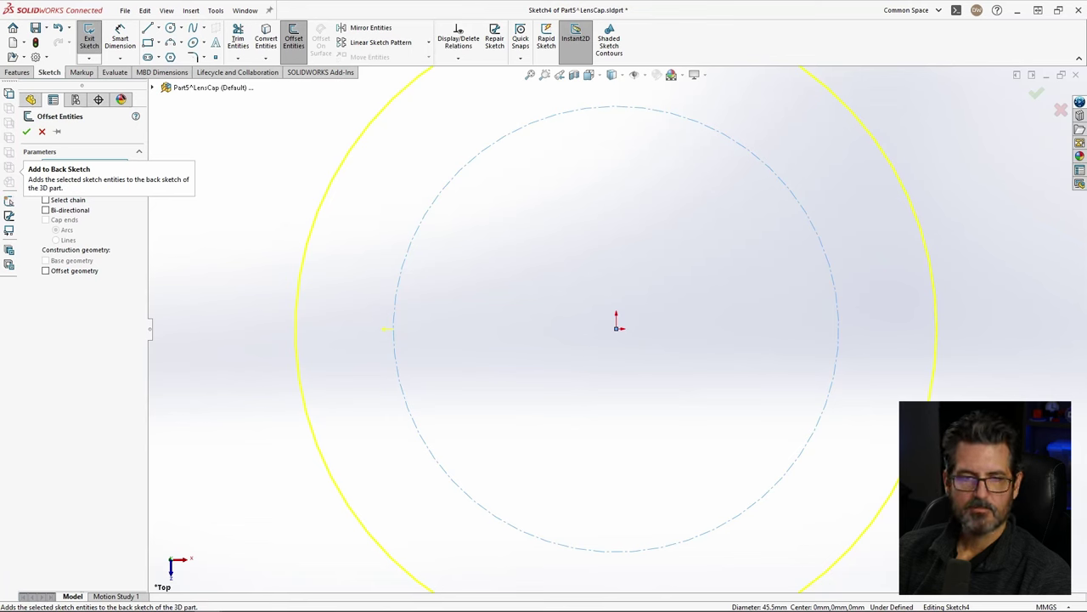
text(1.75mm)
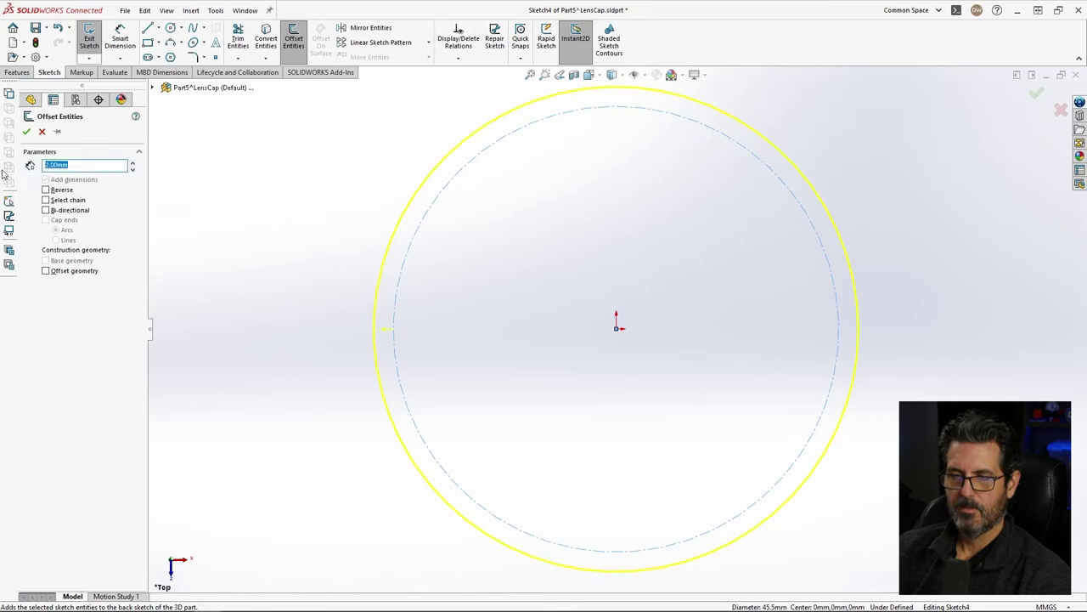
click(26, 132)
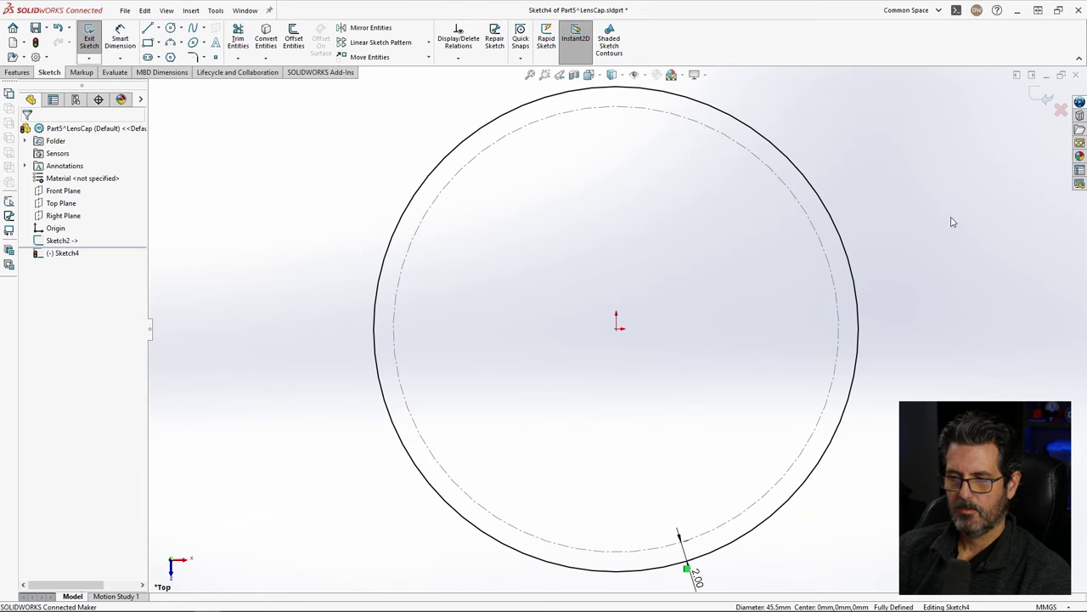
scroll(654, 129, down, 2)
scroll(652, 130, up, 4)
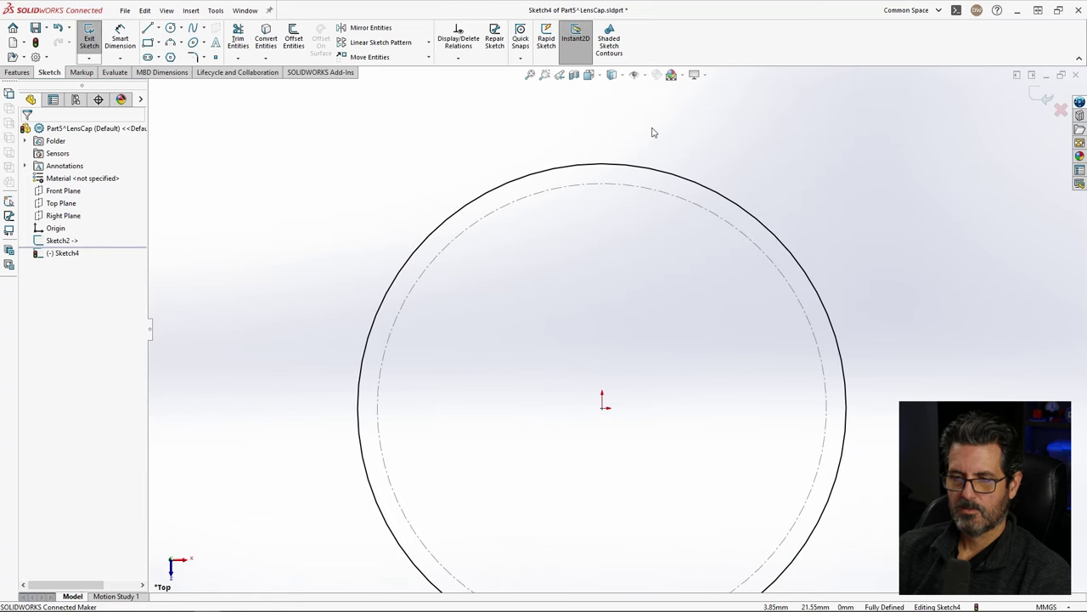
scroll(583, 503, down, 1)
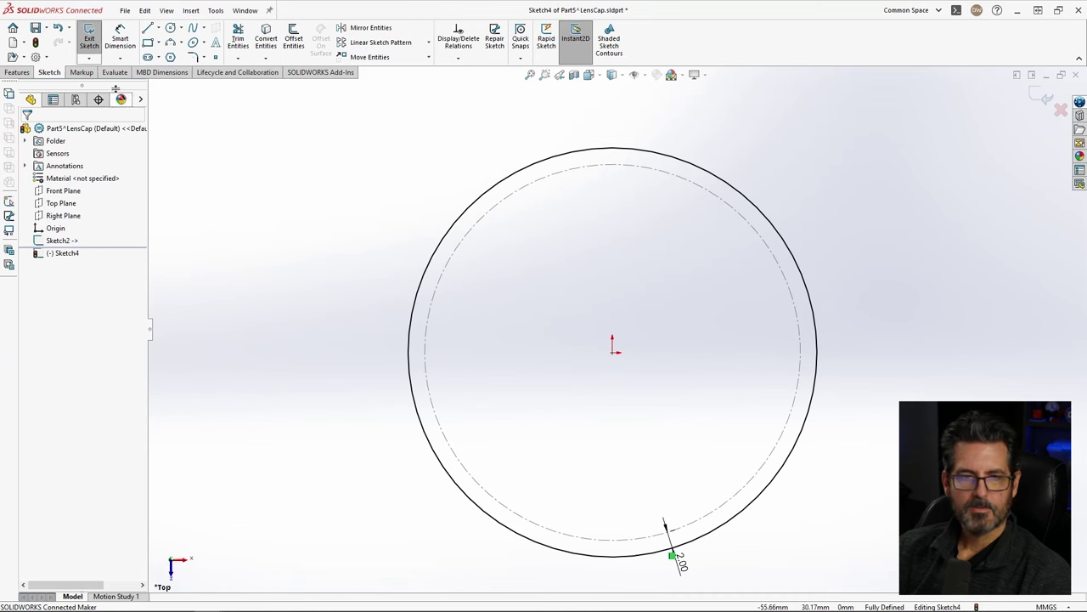
click(15, 72)
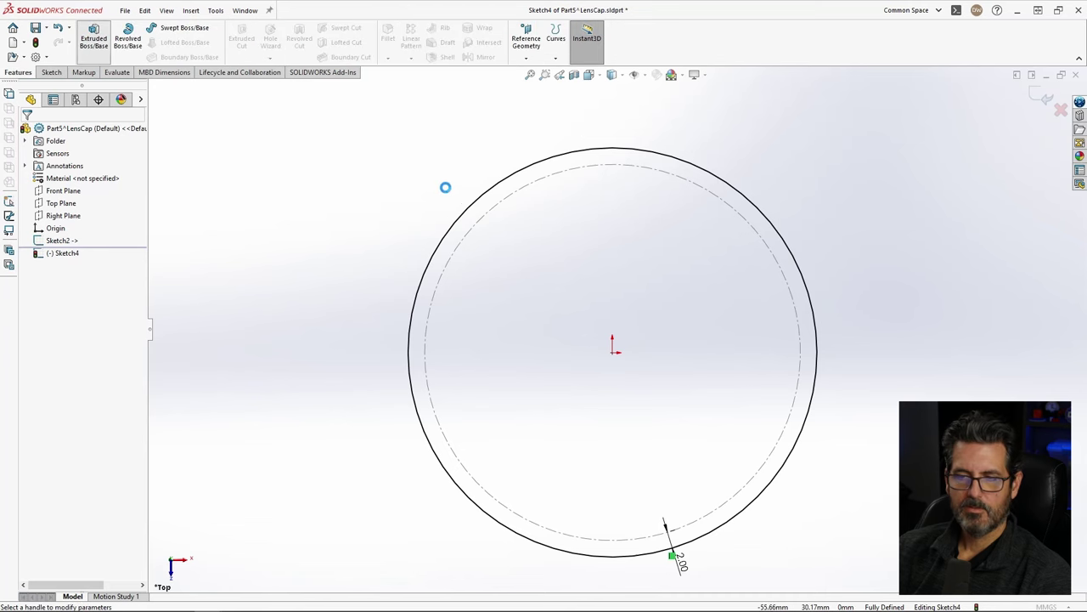
Step: Extrude the offset circle Mid Plane into an 8 mm thick solid disc
click(76, 201)
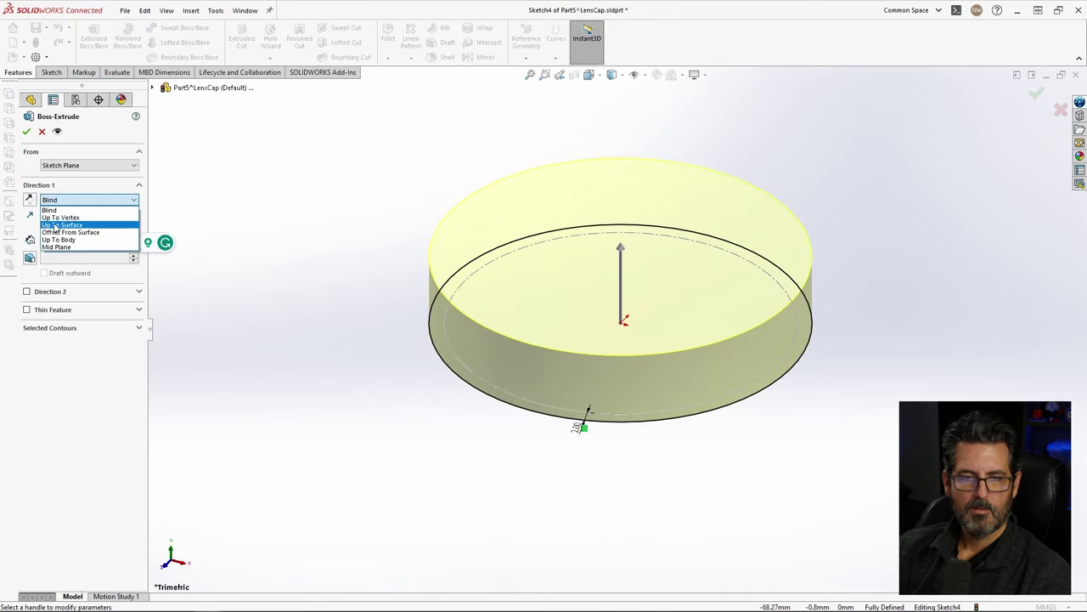
click(57, 247)
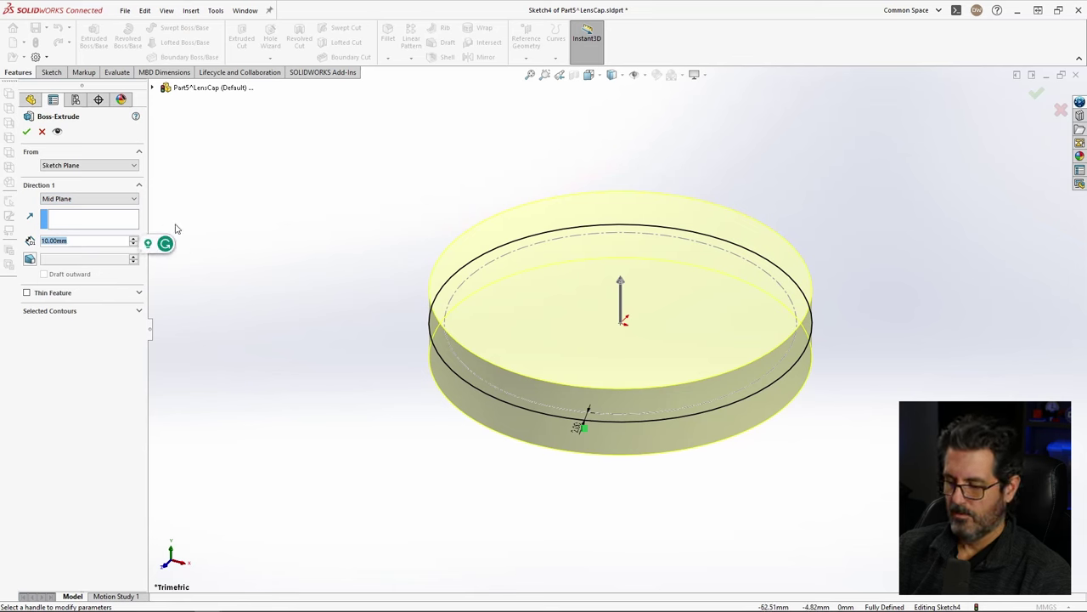
text(3)
key(Return)
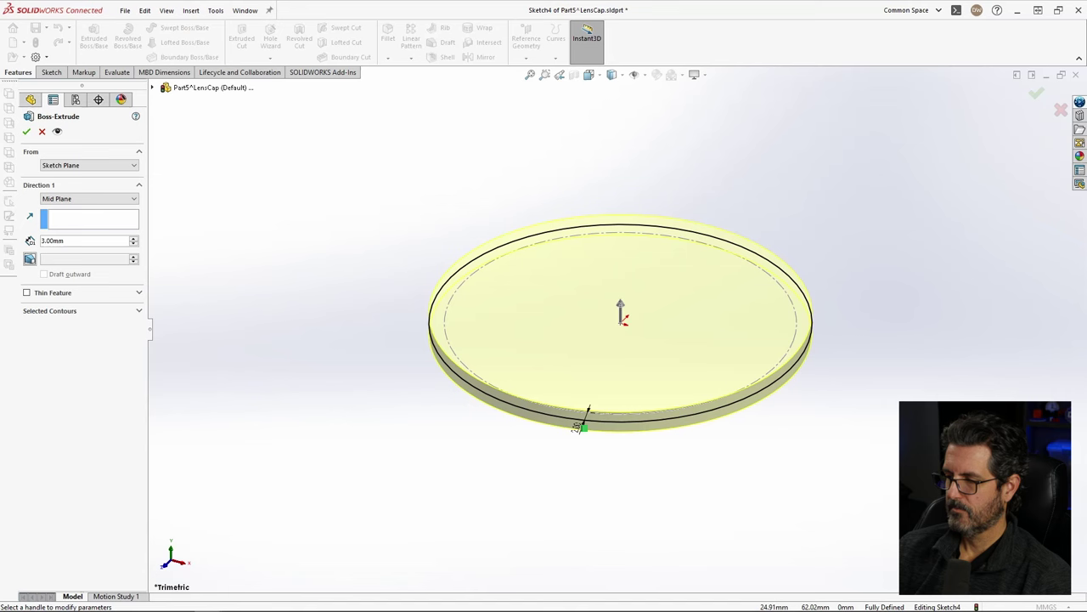
click(80, 241)
text(8)
key(Return)
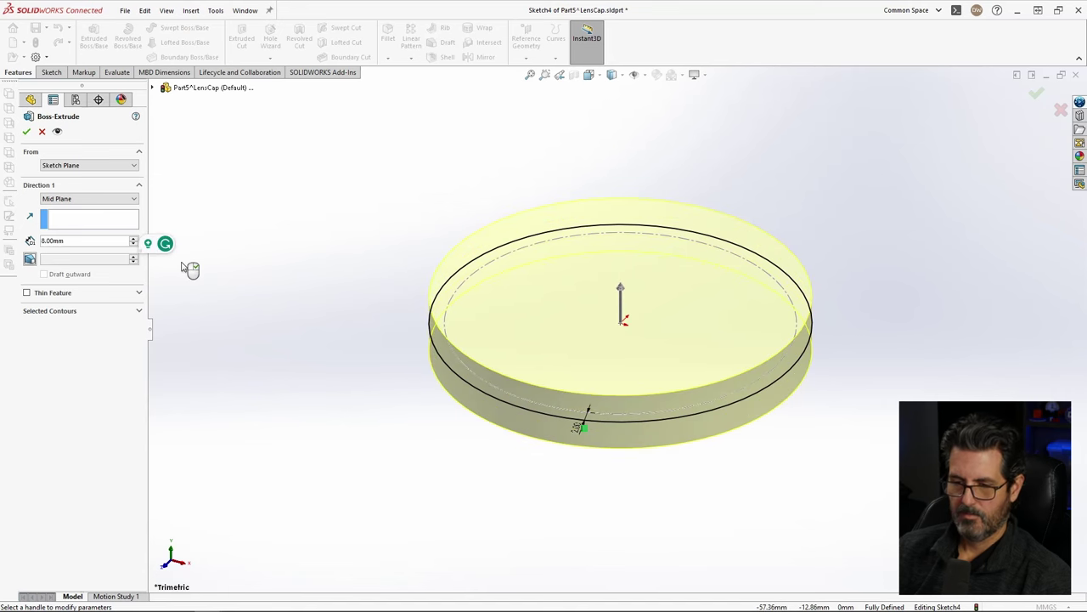
right_click(189, 266)
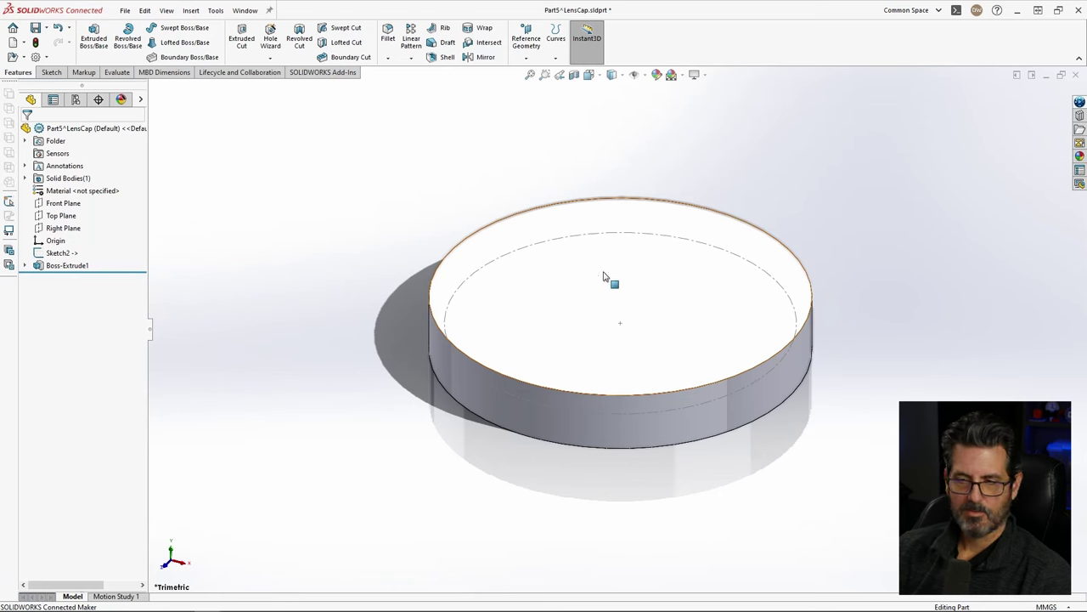
click(58, 205)
Step: Sketch a closed trapezoid on the Front Plane hanging from the disc's top edge
click(68, 187)
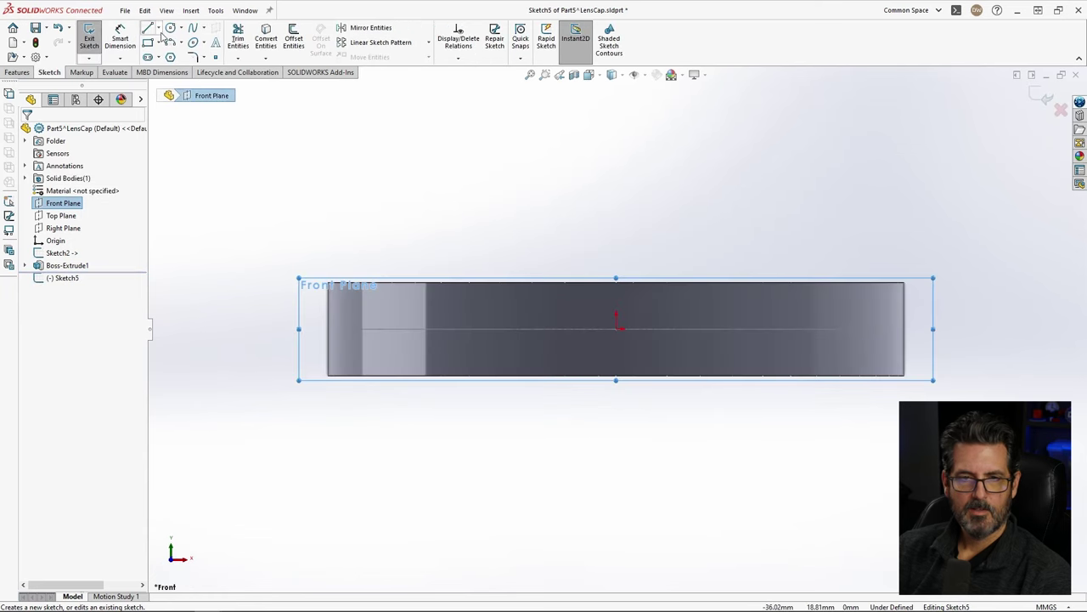
click(149, 29)
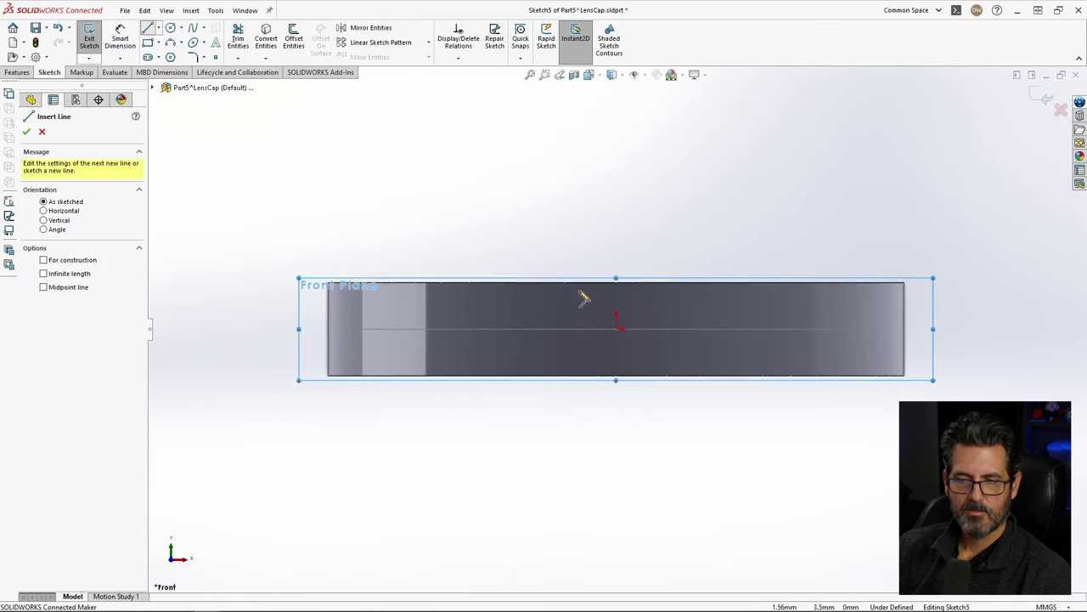
click(477, 284)
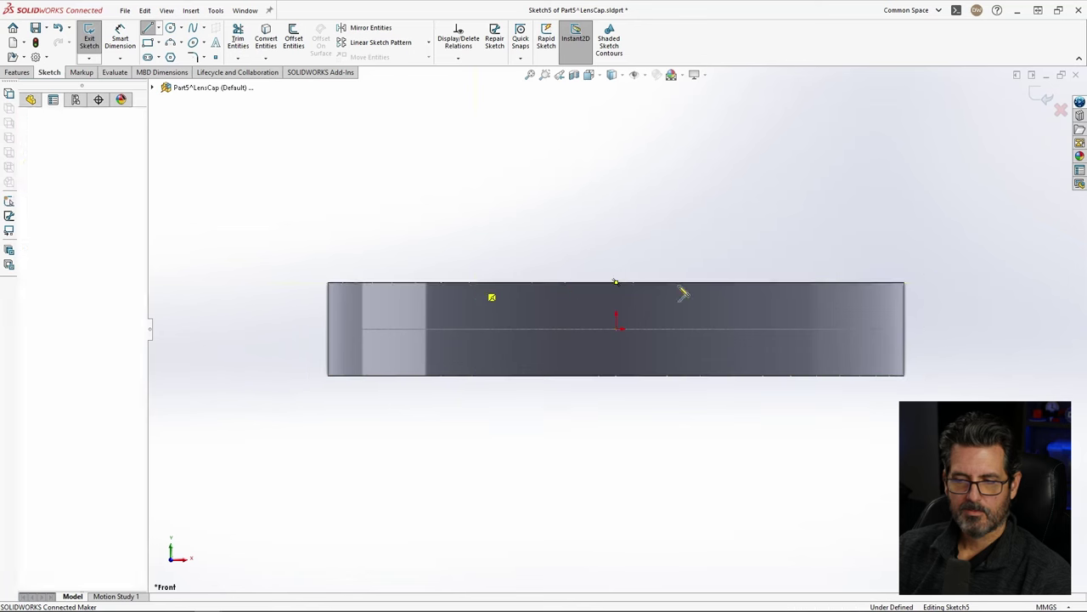
click(768, 283)
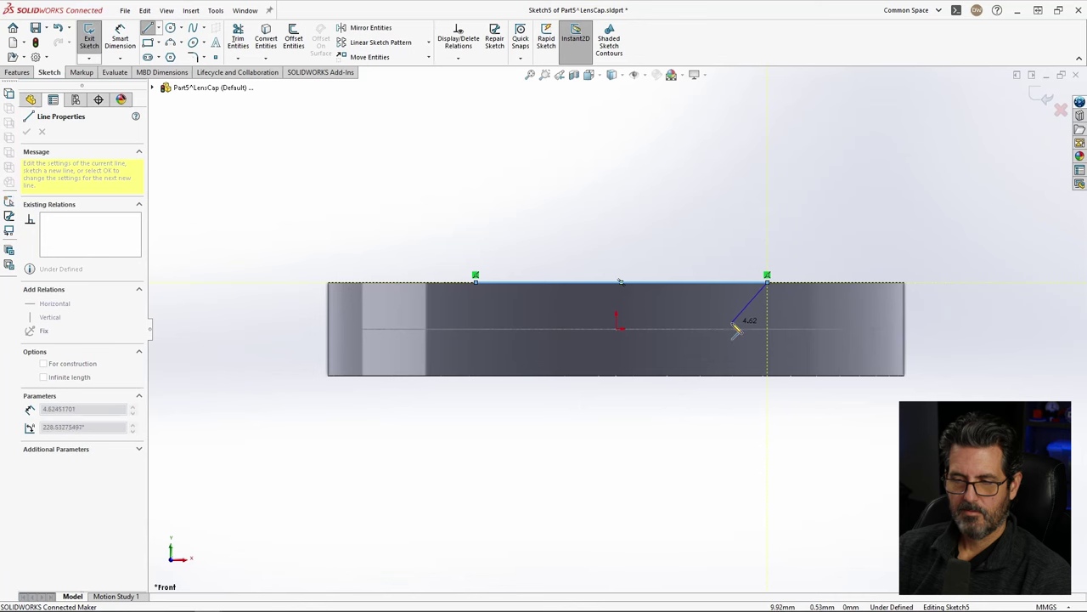
click(820, 343)
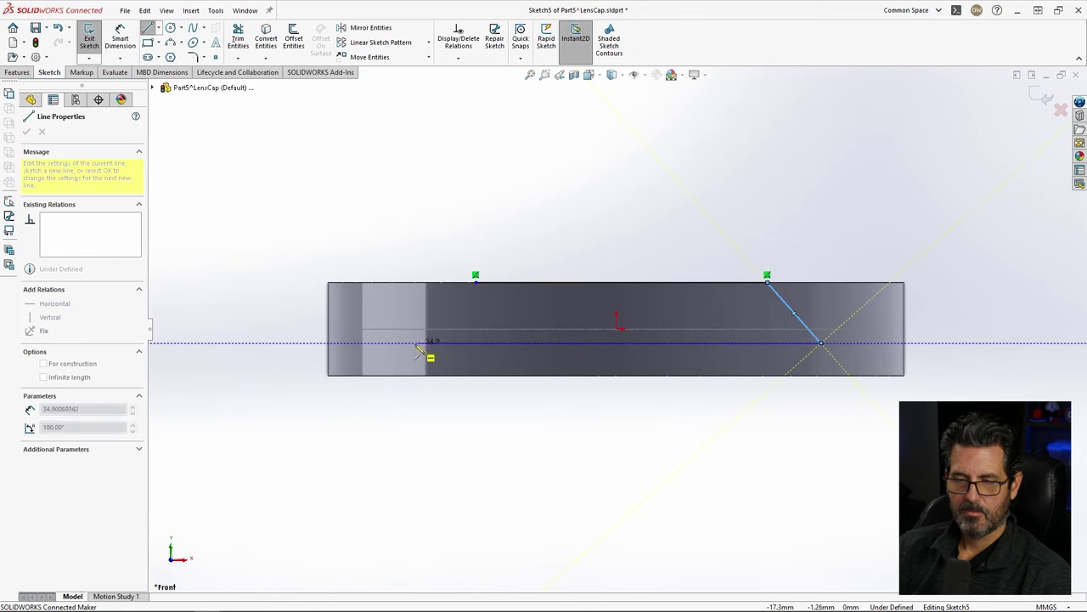
click(415, 342)
click(476, 284)
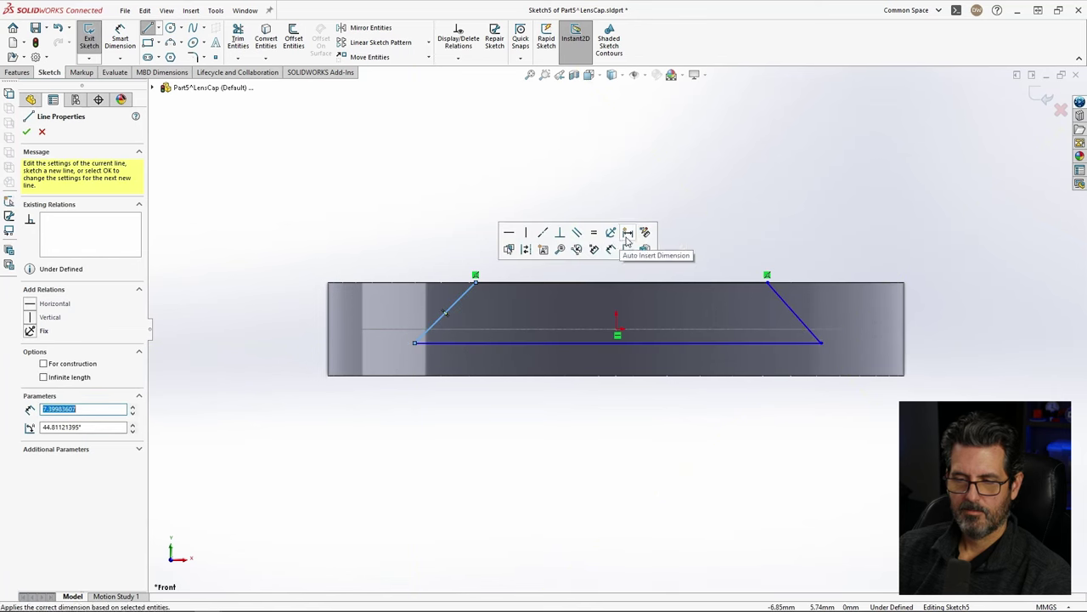
key(Escape)
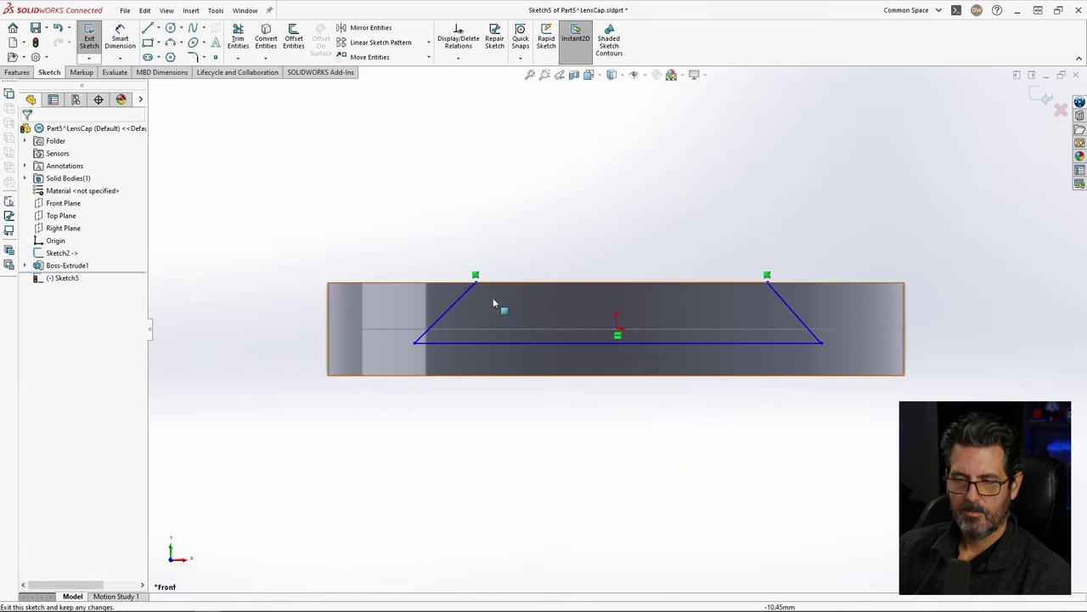
Step: Add a vertical centerline up from the origin, then select it with both slanted sides
click(160, 33)
click(175, 54)
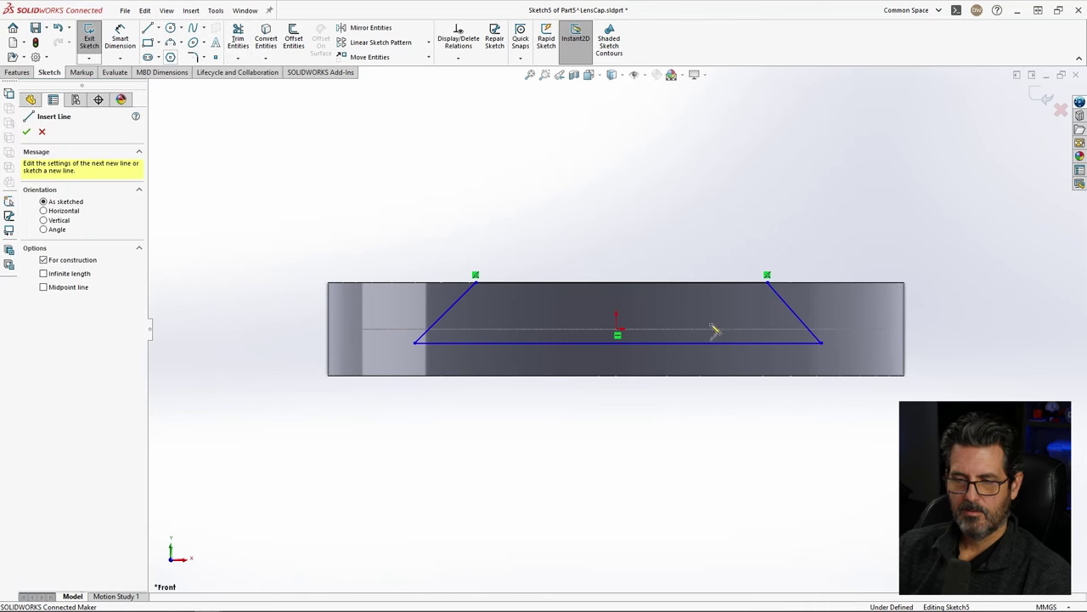
click(617, 334)
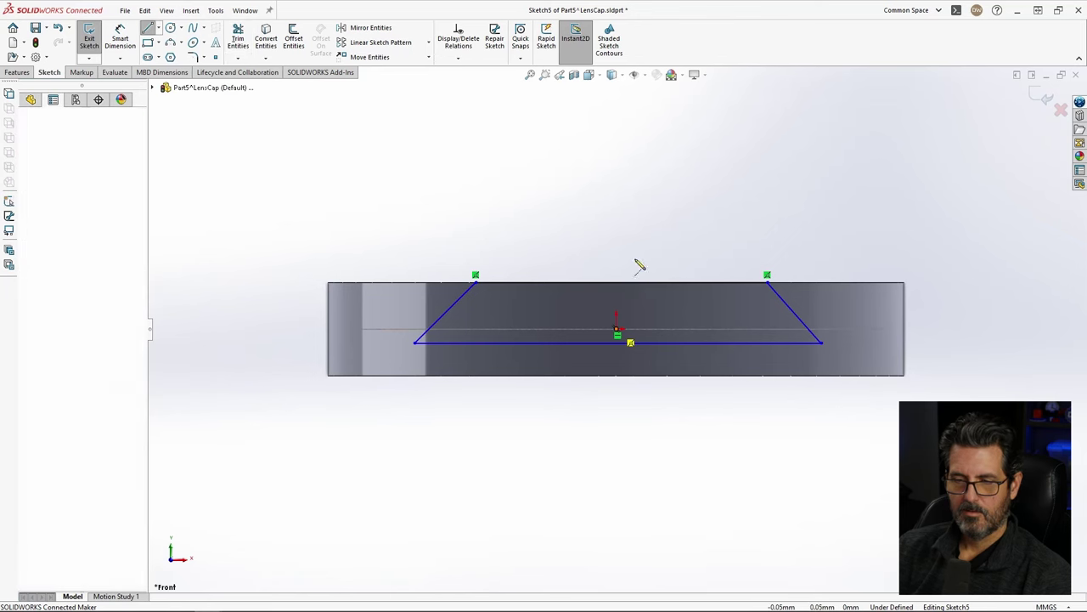
click(616, 240)
key(Escape)
click(460, 297)
ctrl+click(780, 302)
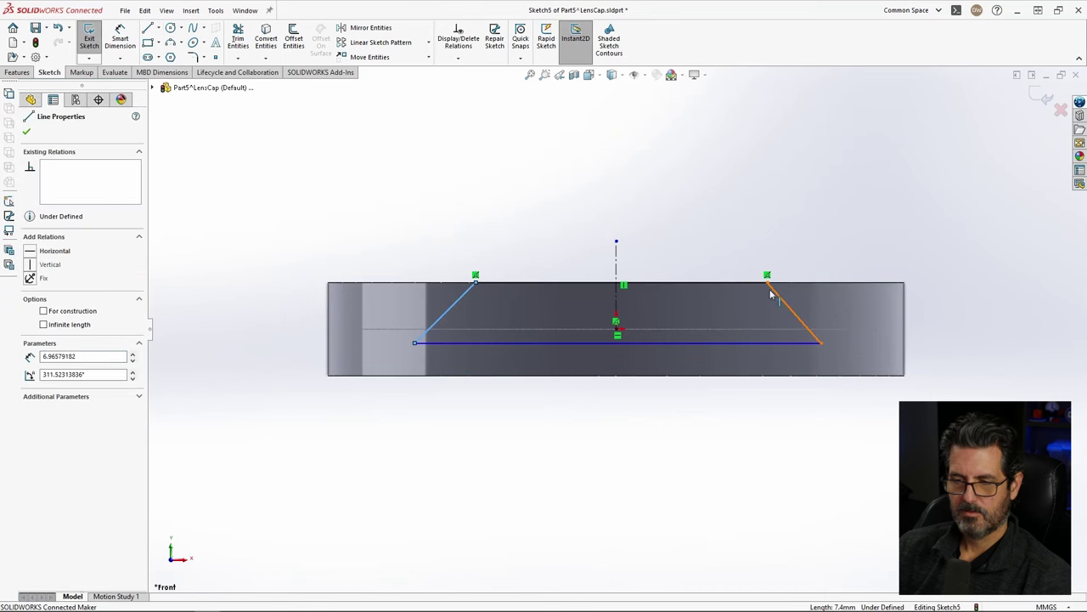
ctrl+click(618, 259)
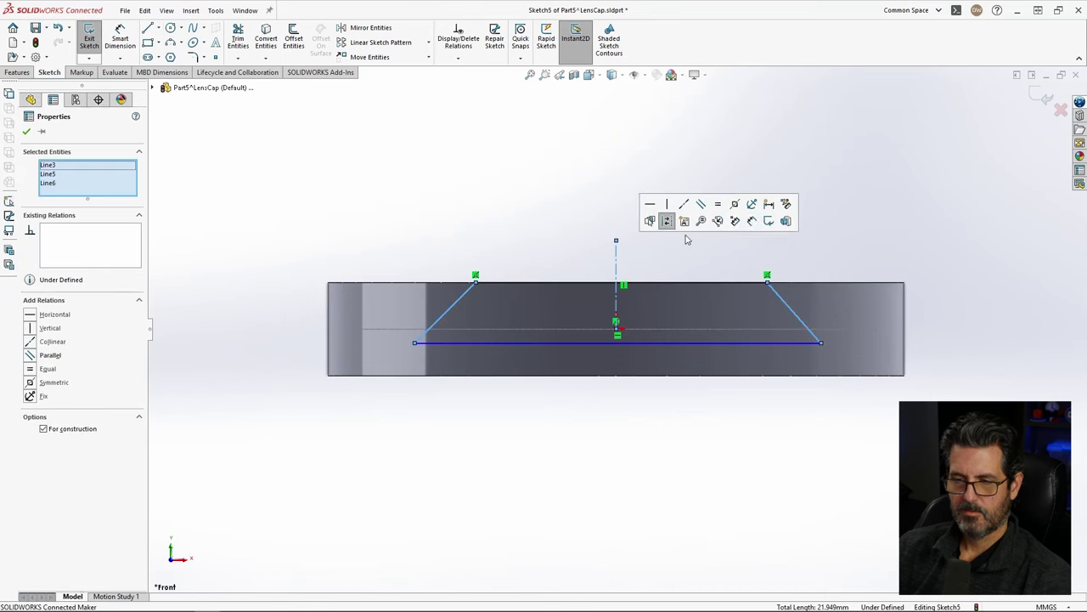
Step: Make the slanted sides symmetric about the centerline and drag the corners to widen the trapezoid
click(735, 205)
click(644, 153)
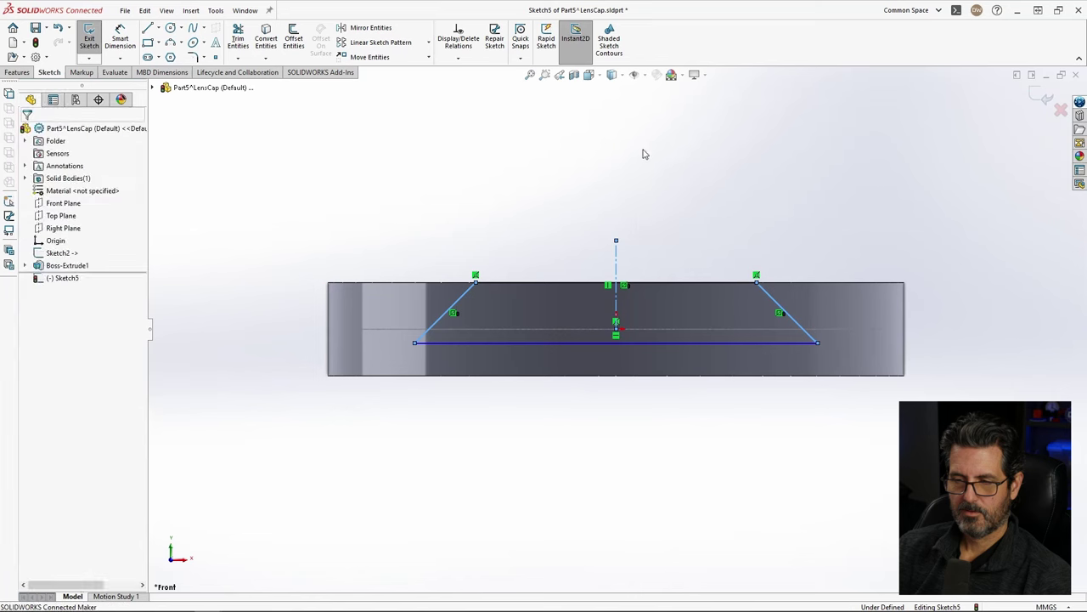
mouse_move(818, 342)
mouse_down()
mouse_move(799, 309)
mouse_move(672, 351)
mouse_move(803, 350)
mouse_up()
drag(757, 285, 734, 276)
click(782, 208)
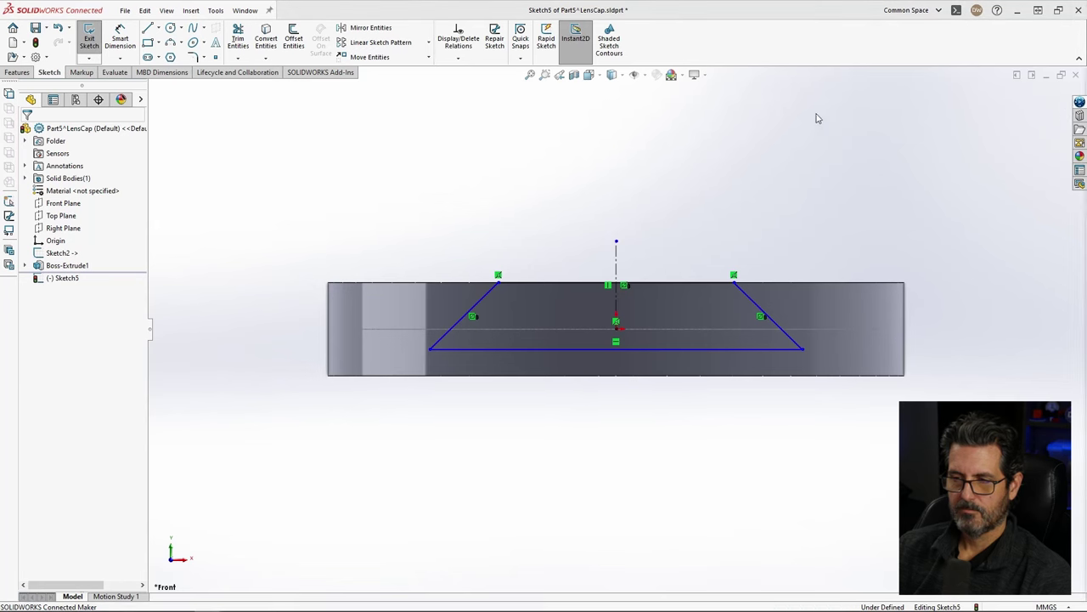
Step: Dimension the trapezoid's base at 30.3 mm and its height at 4.2 mm
key(d)
click(655, 349)
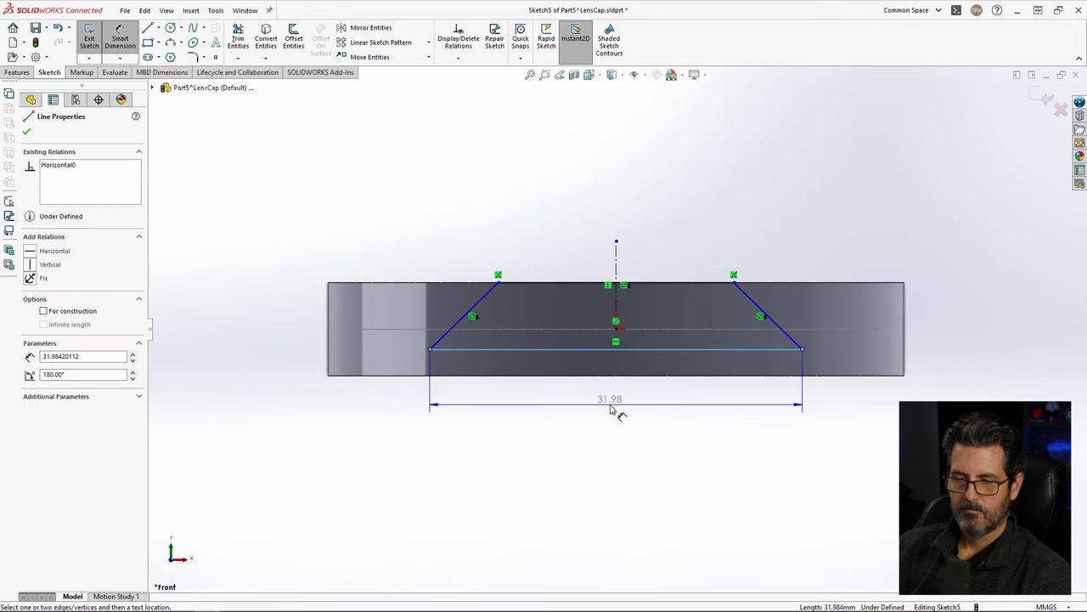
click(617, 408)
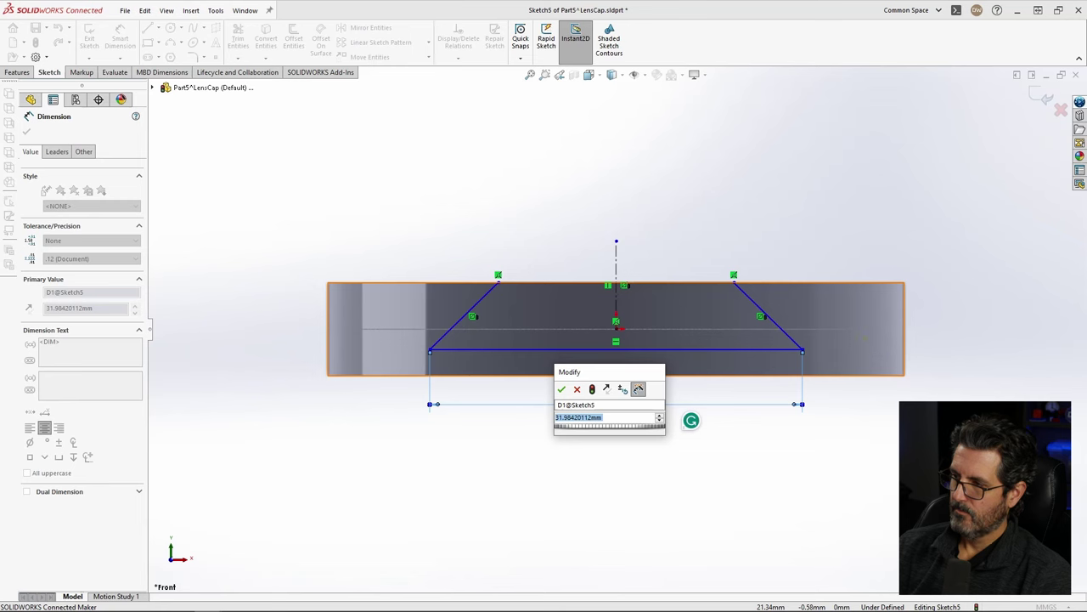
text(30.3)
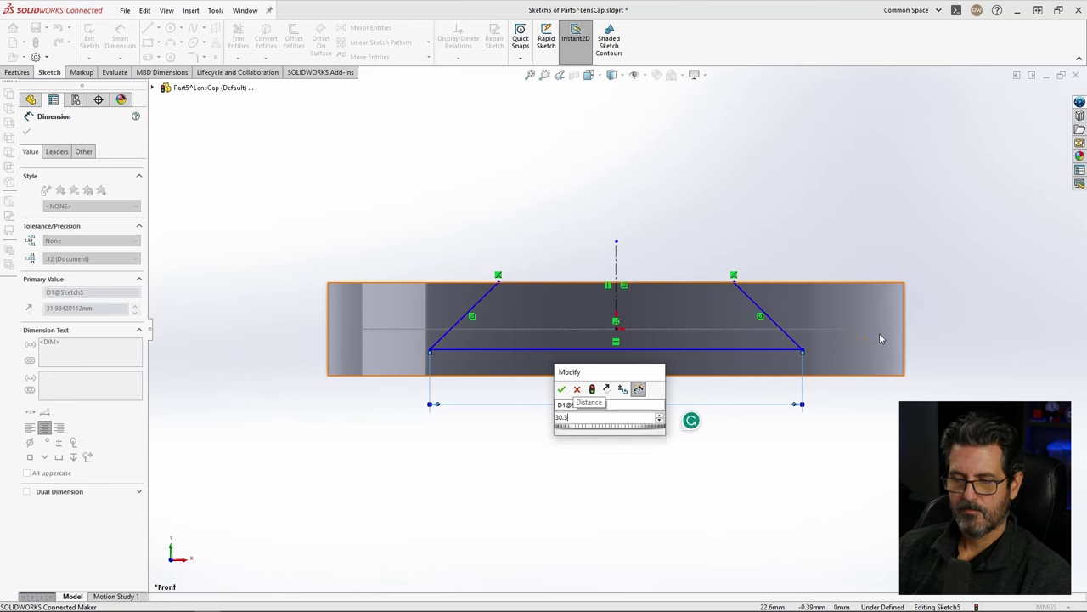
key(Return)
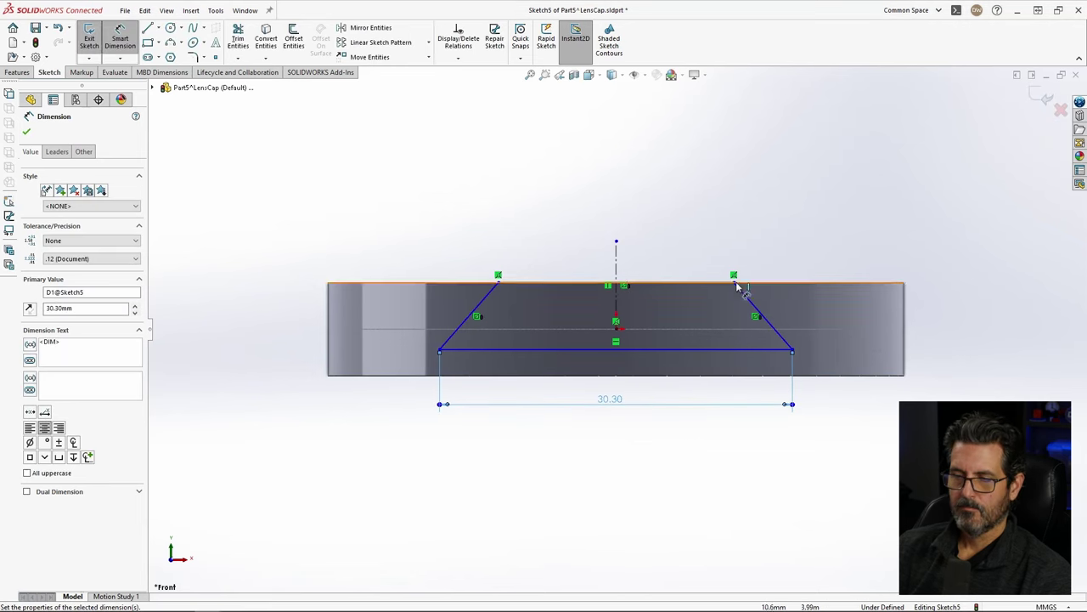
click(730, 349)
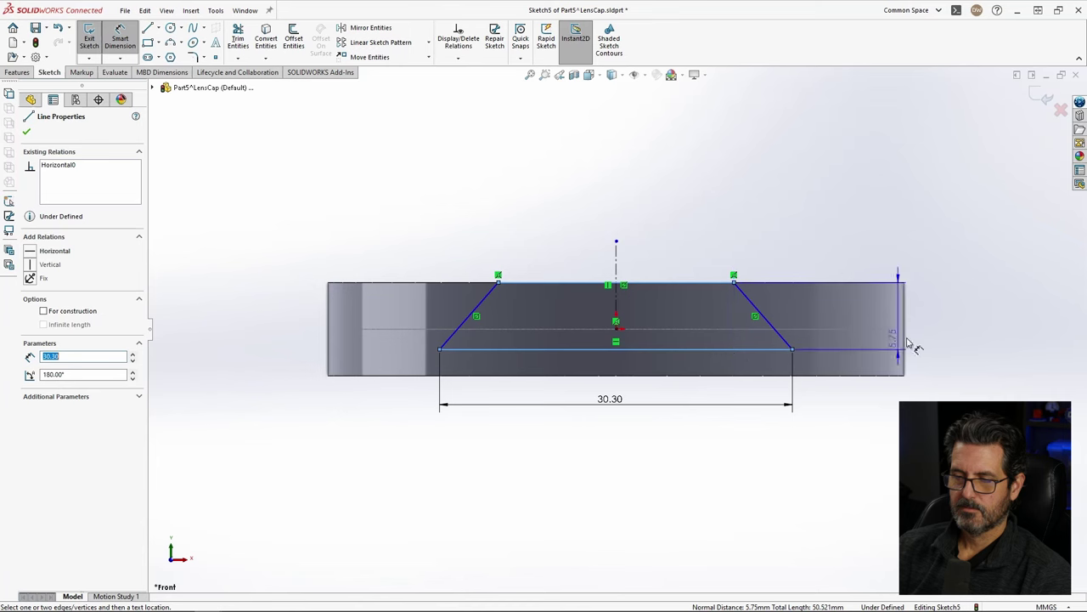
click(934, 326)
text(4.2)
key(Return)
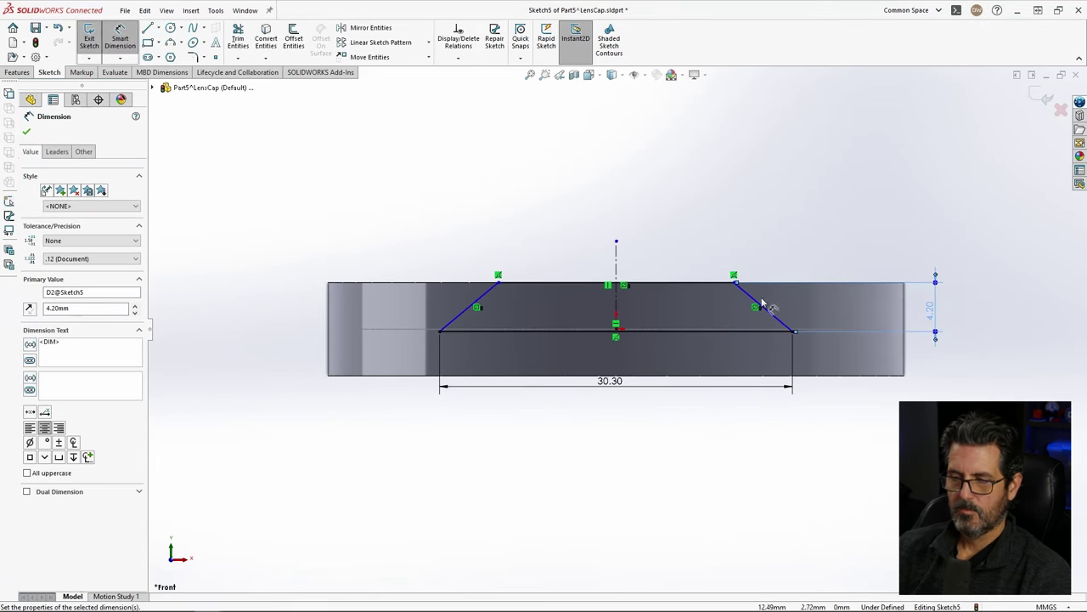
Step: Set the angle between the right slanted side and the base to 60°
click(758, 305)
click(721, 333)
click(666, 272)
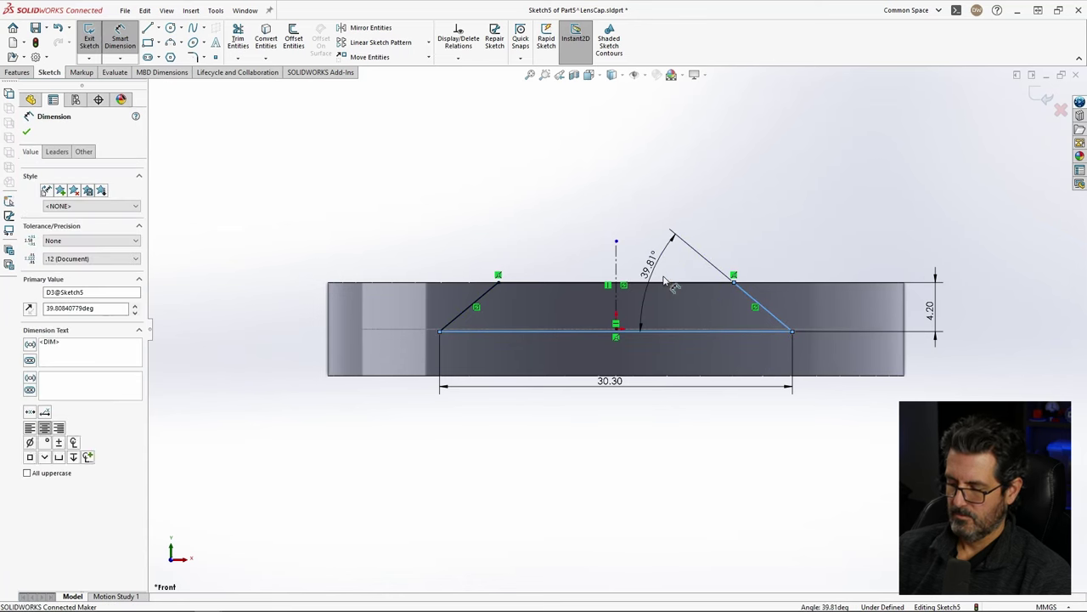
text(60)
key(Return)
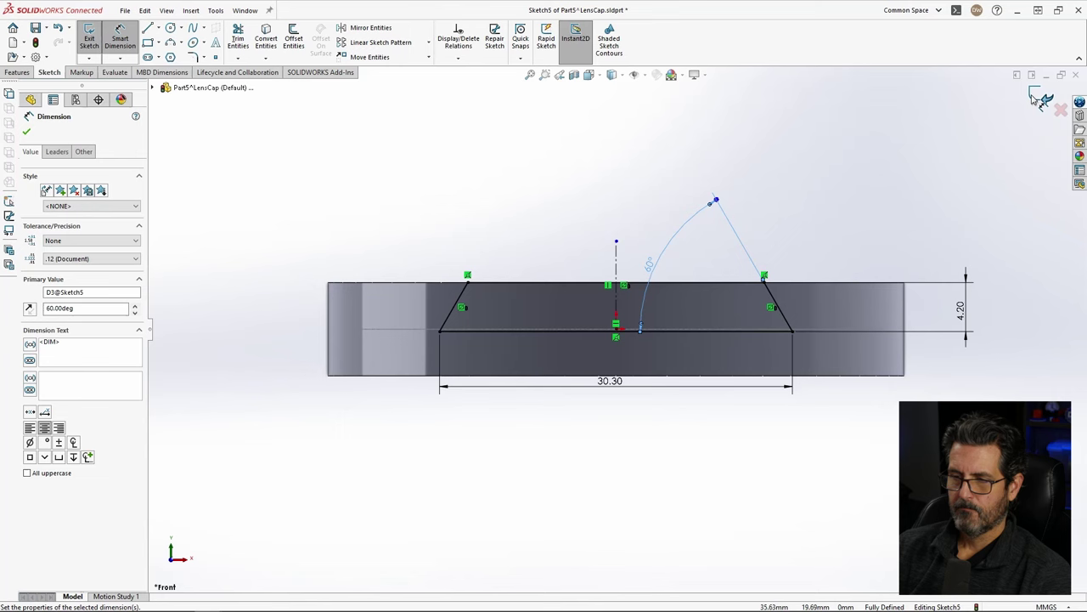
click(16, 72)
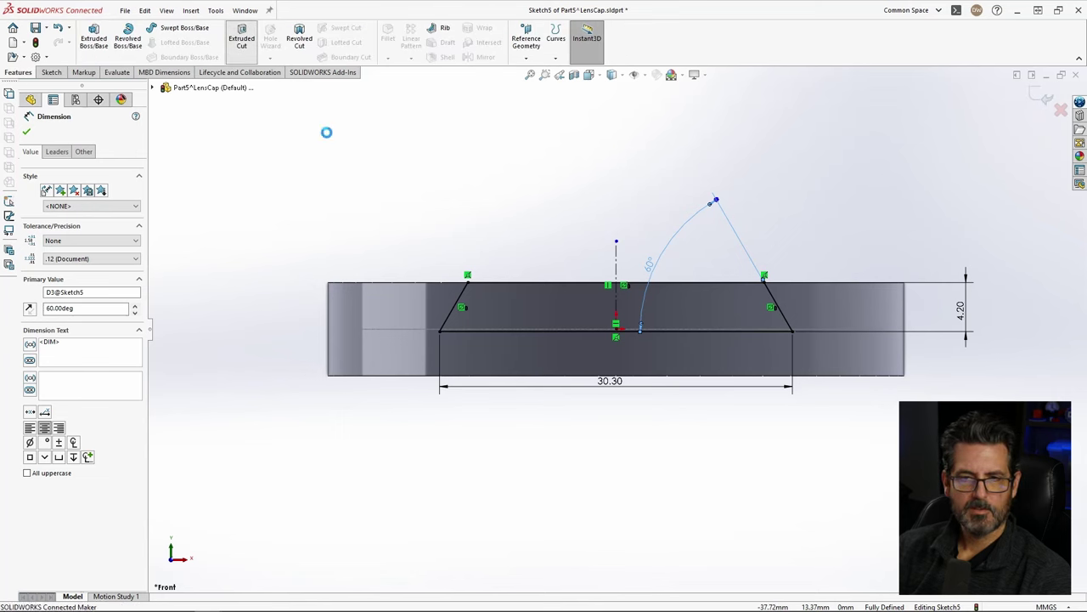
Step: Extrude-cut the trapezoid Through All - Both across the lens cap and inspect the slot
click(56, 206)
click(59, 223)
click(56, 207)
click(62, 223)
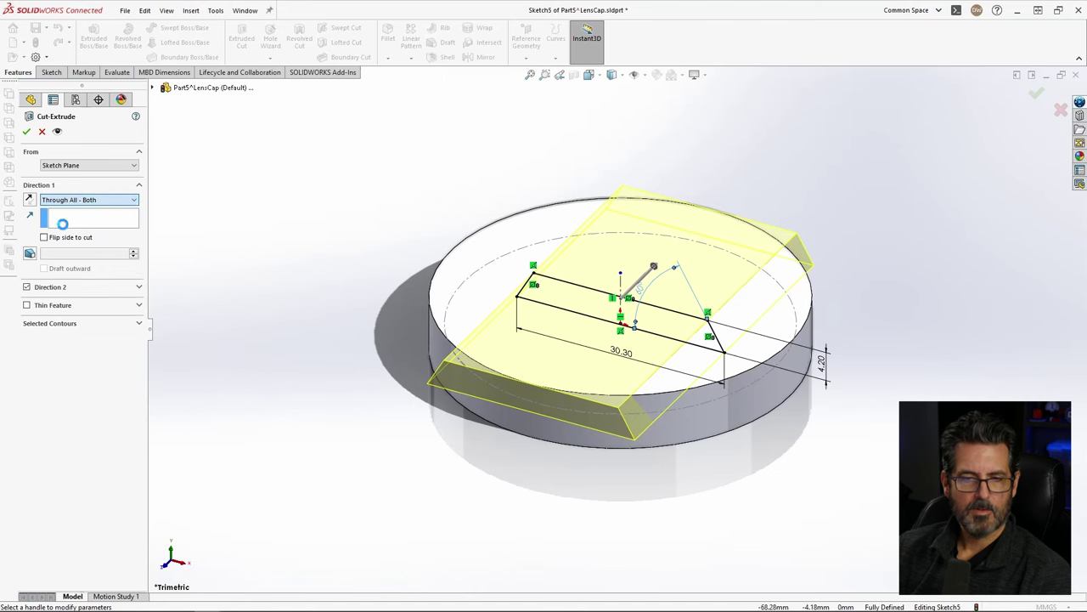
click(26, 133)
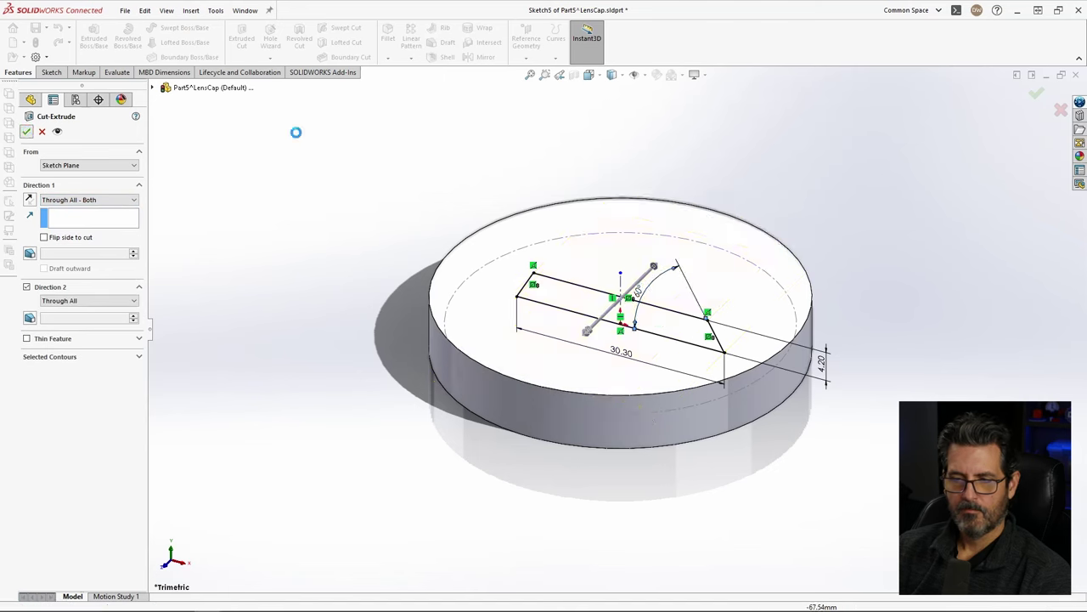
middle_drag(876, 255, 717, 303)
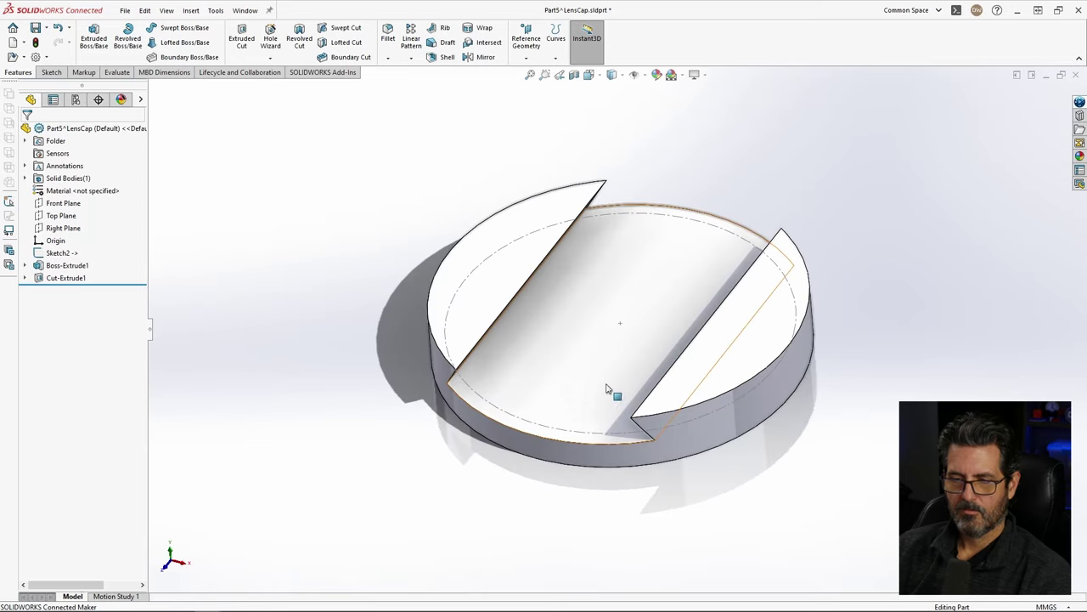
middle_drag(753, 139, 790, 191)
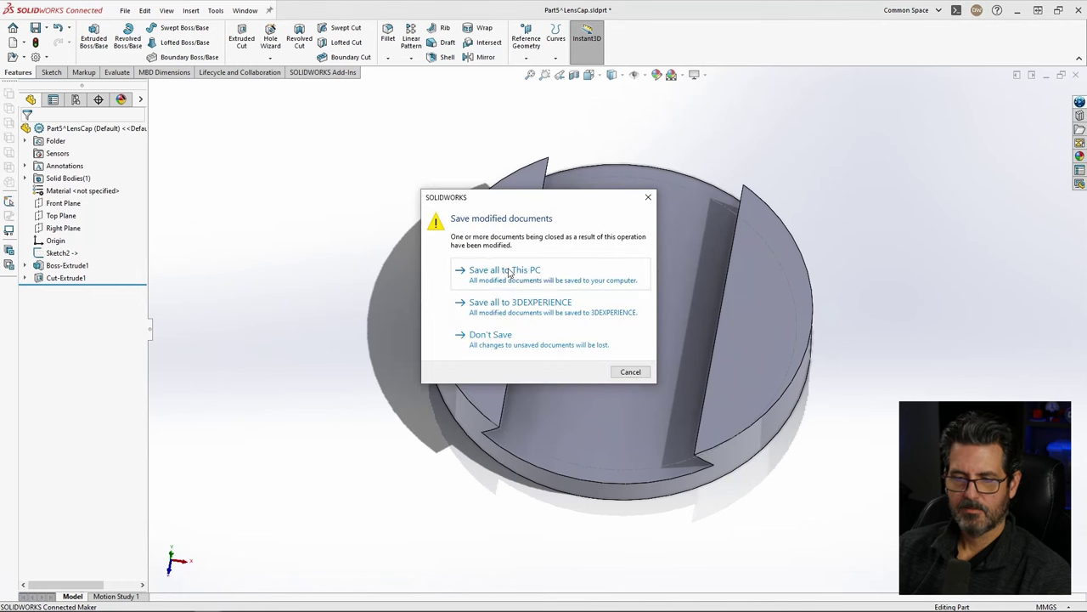
Step: Save all modified documents to this PC and view the slotted cap in the assembly
click(508, 271)
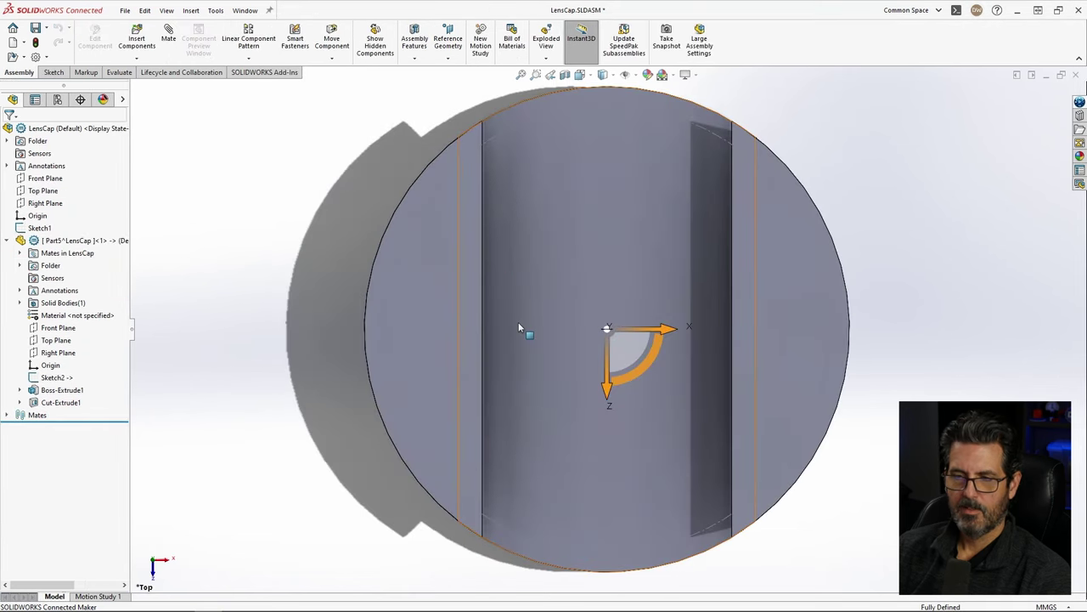
middle_drag(520, 328, 562, 175)
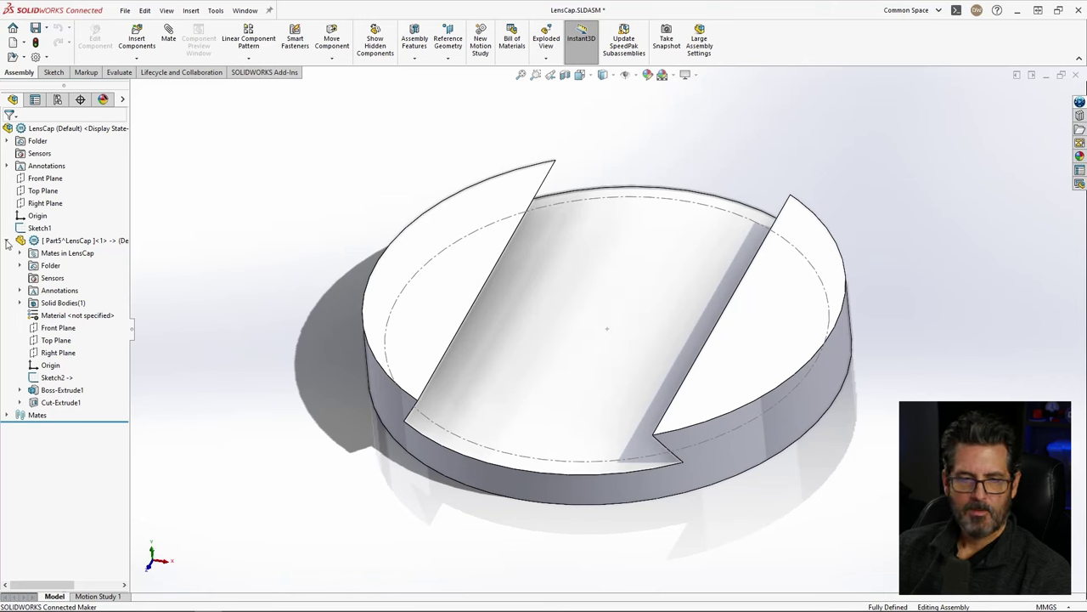
click(8, 242)
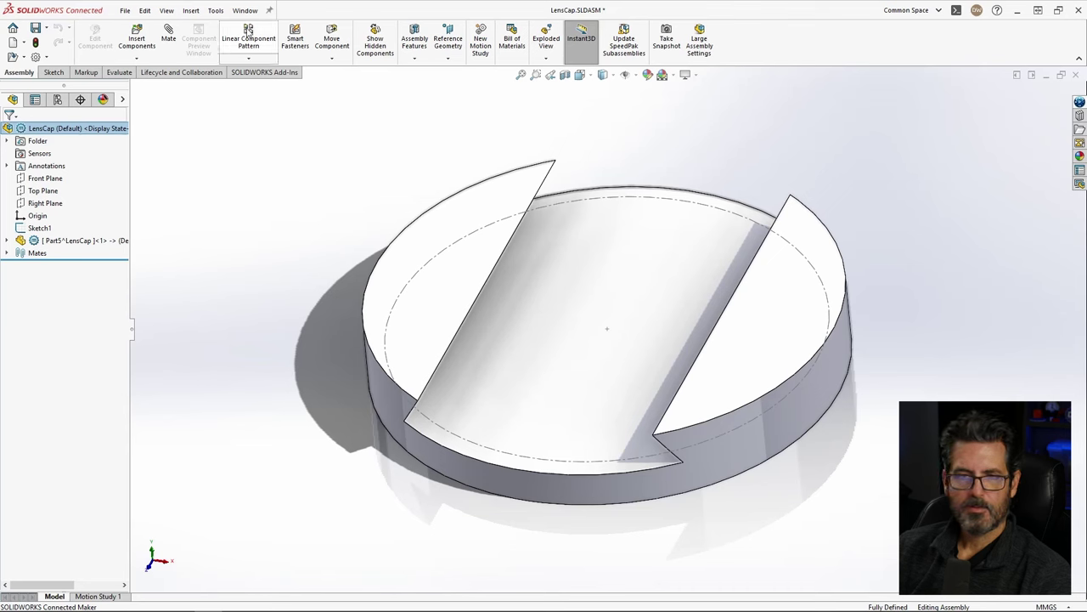
click(191, 10)
mouse_move(223, 29)
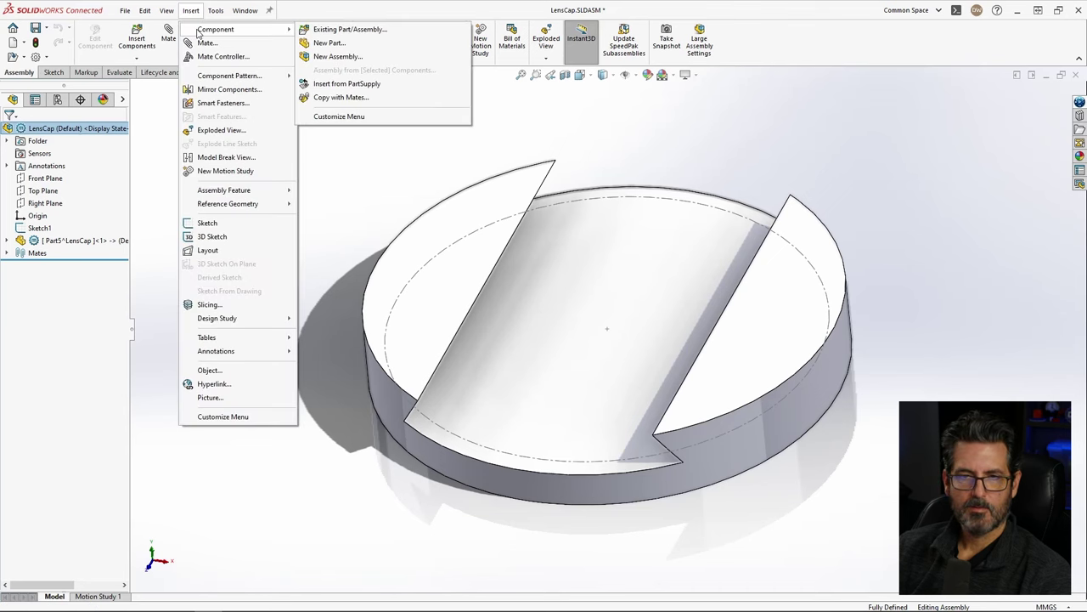
Step: Insert a new part, Part6, into LensCap and exit its automatic sketch
click(329, 42)
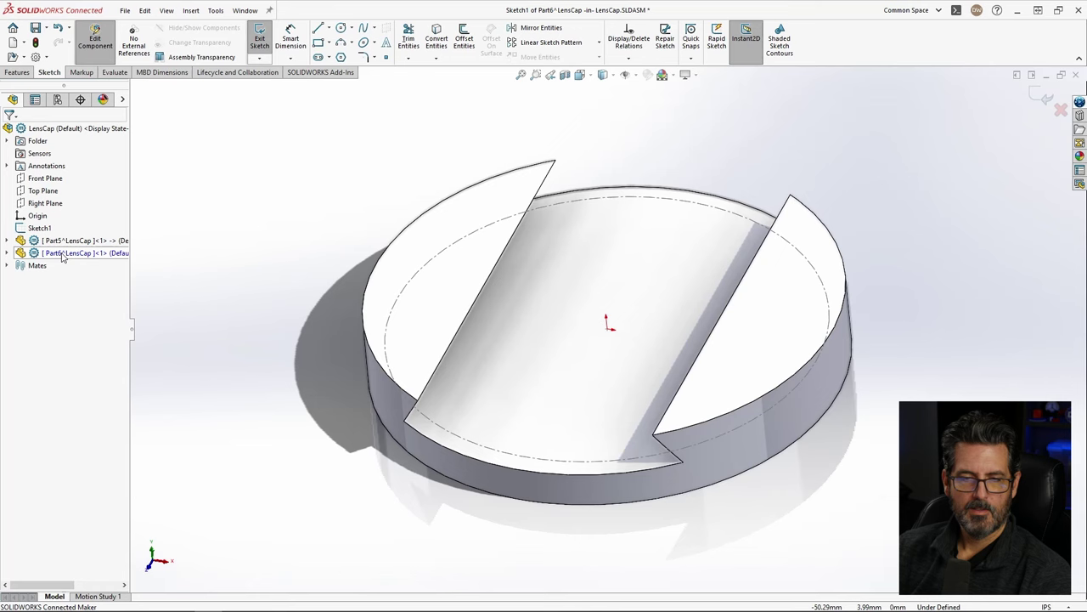
key(Escape)
mouse_move(1053, 607)
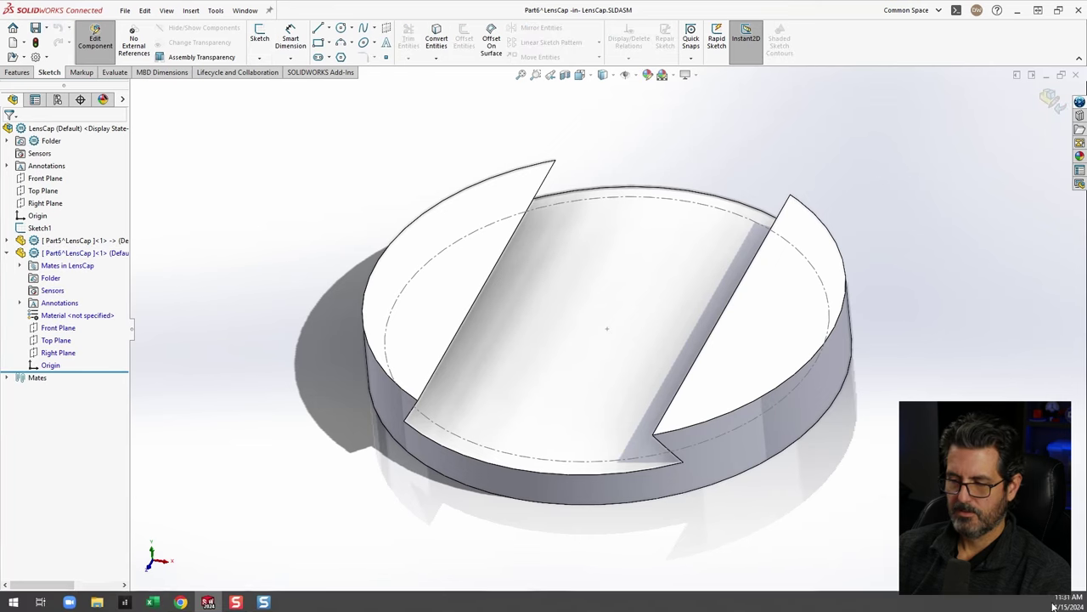
click(1047, 606)
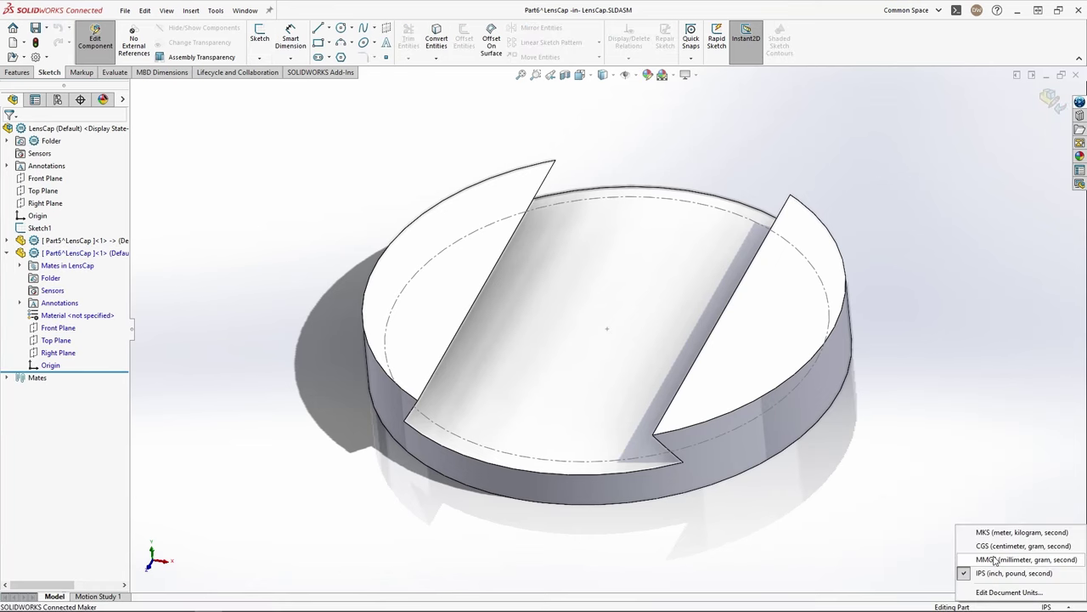
Step: Set units to MMGS and begin a sketch on Part6's Top Plane
click(996, 559)
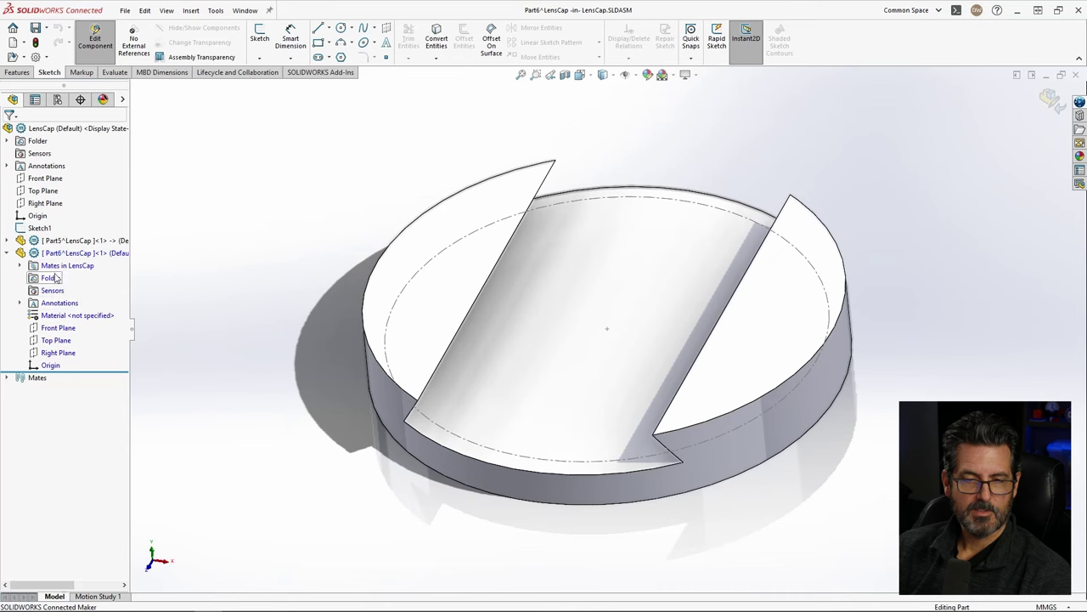
click(54, 341)
click(63, 324)
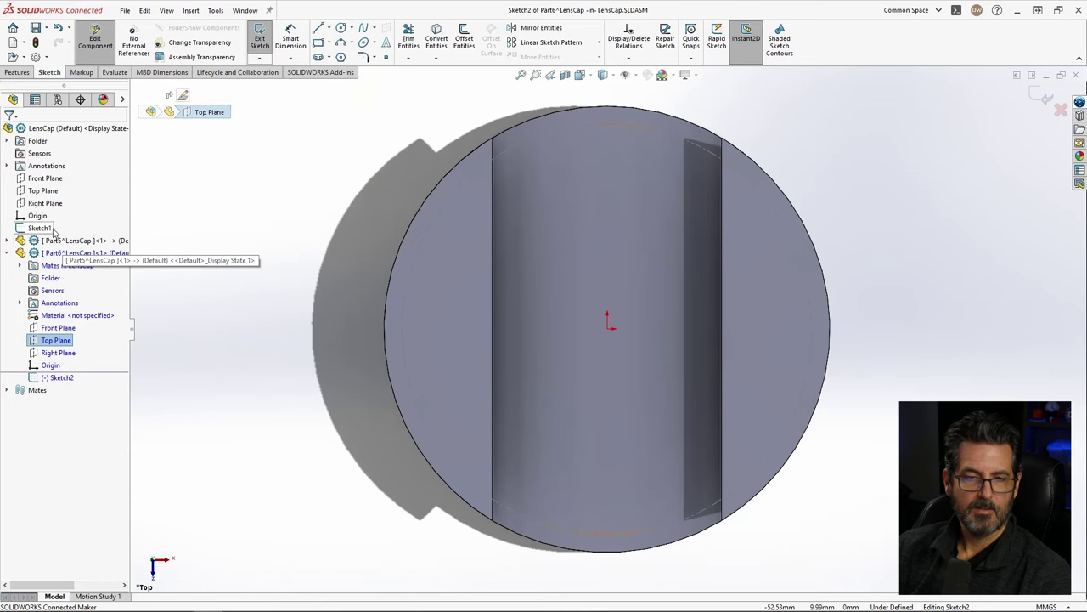
Step: Hide the Part5 cap and copy its Ø45.5 mm reference circle into Part6's Sketch2
click(7, 241)
click(37, 228)
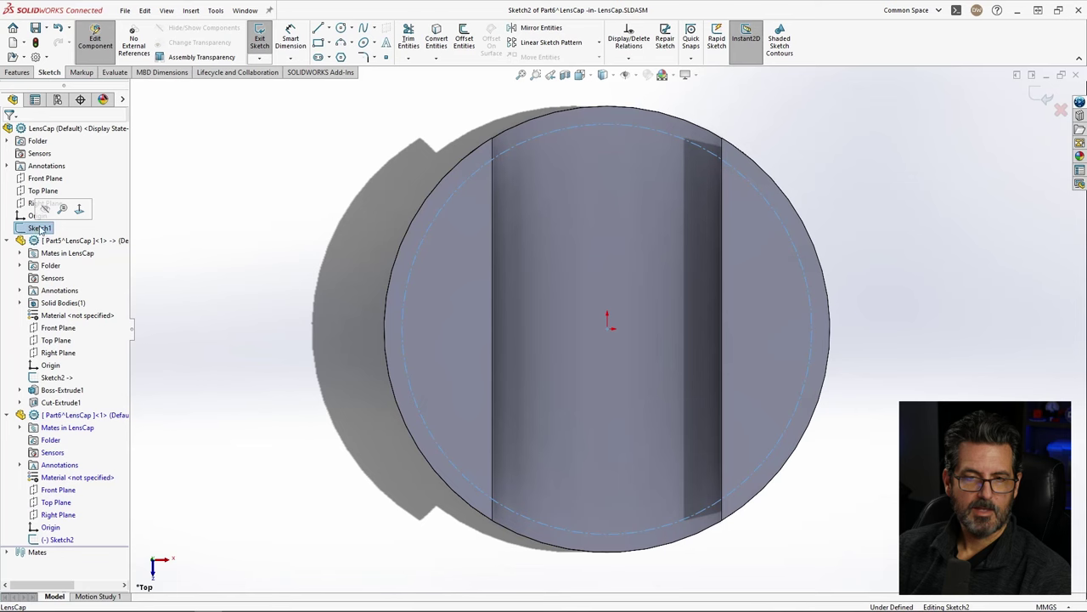
click(464, 38)
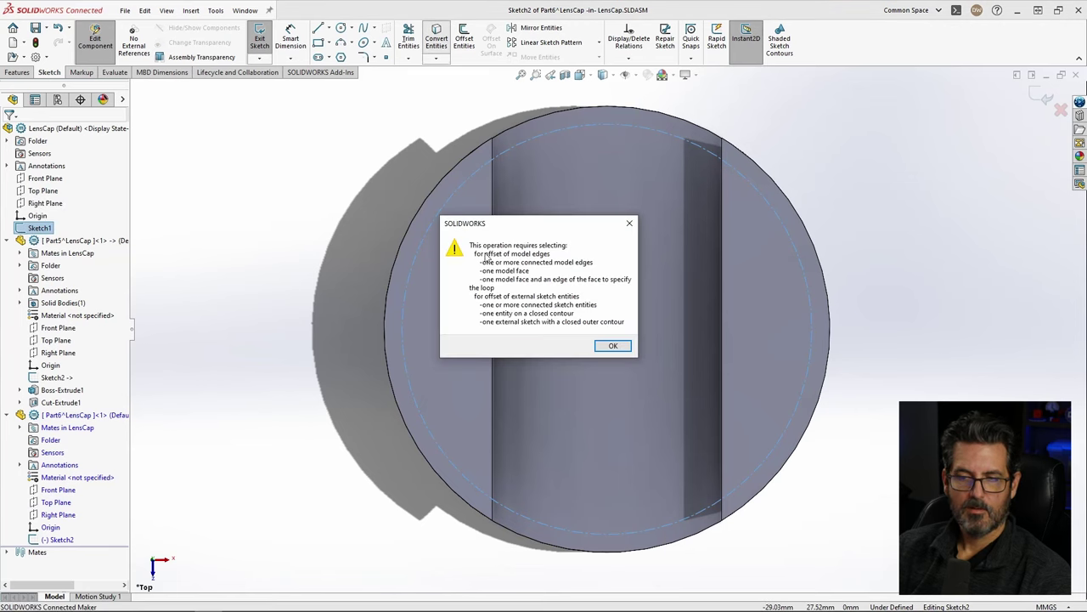
click(612, 347)
middle_drag(612, 347, 247, 159)
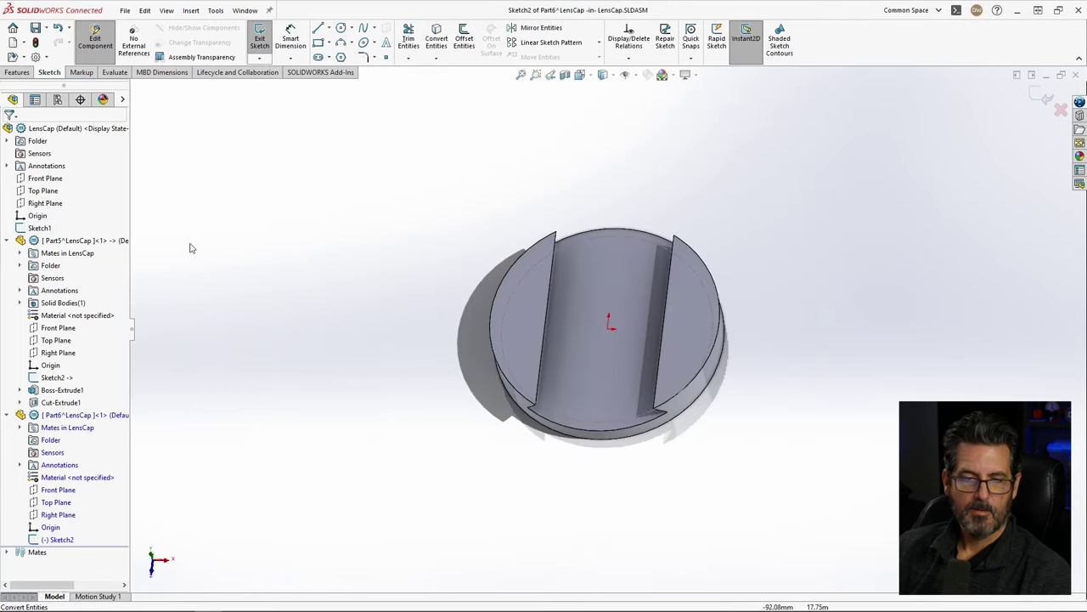
scroll(633, 241, down, 3)
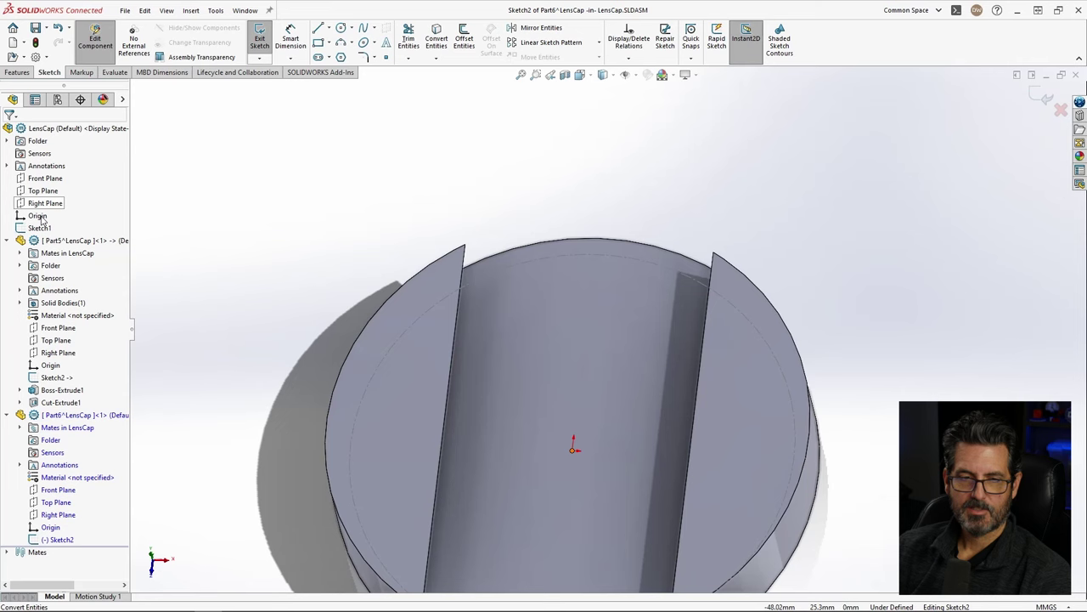
middle_drag(601, 270, 597, 366)
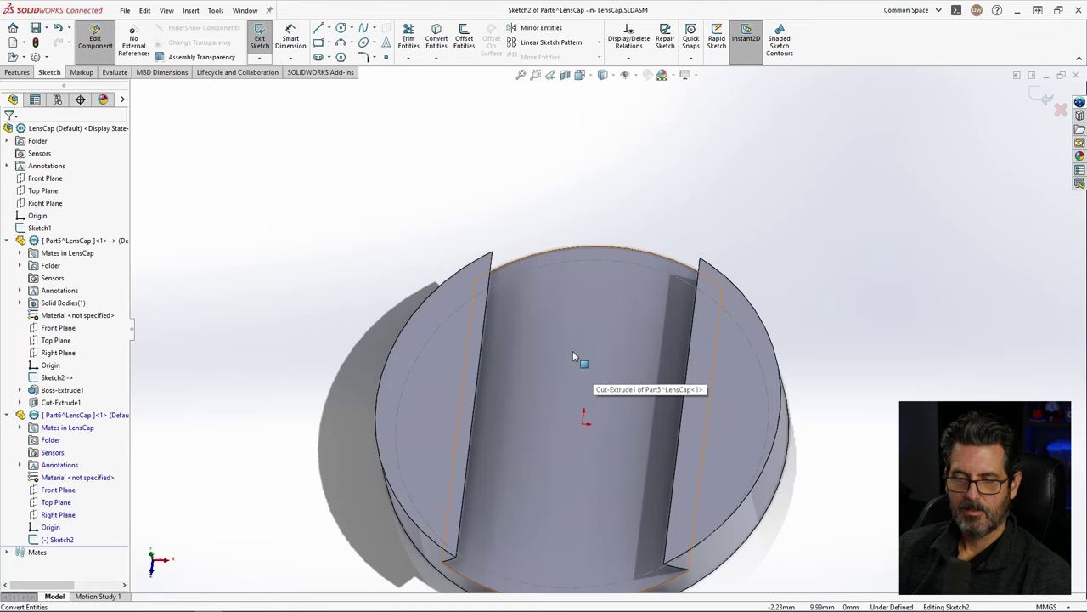
key(Tab)
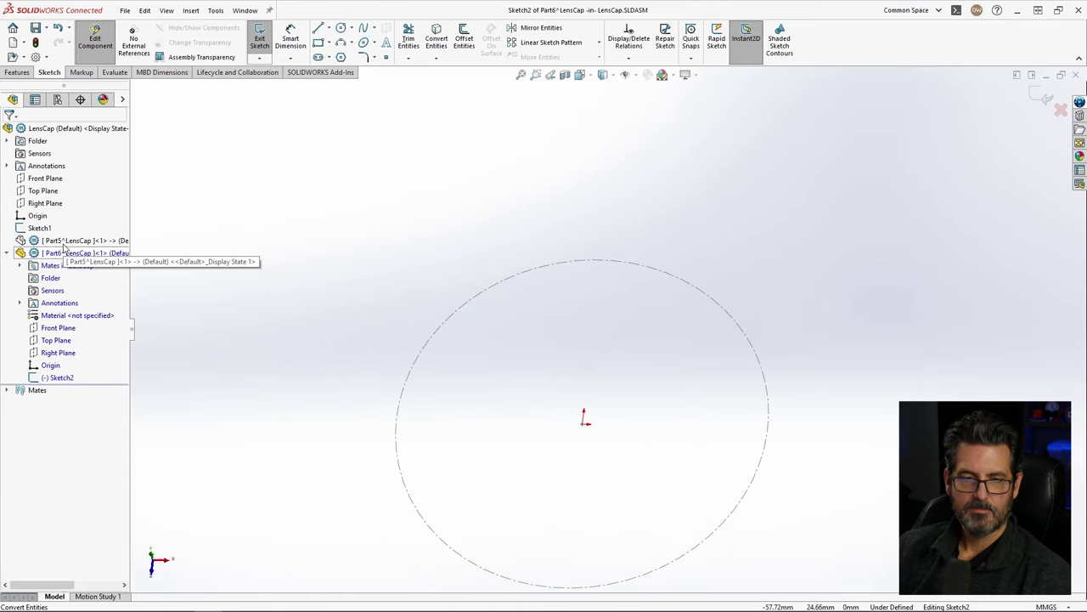
click(537, 272)
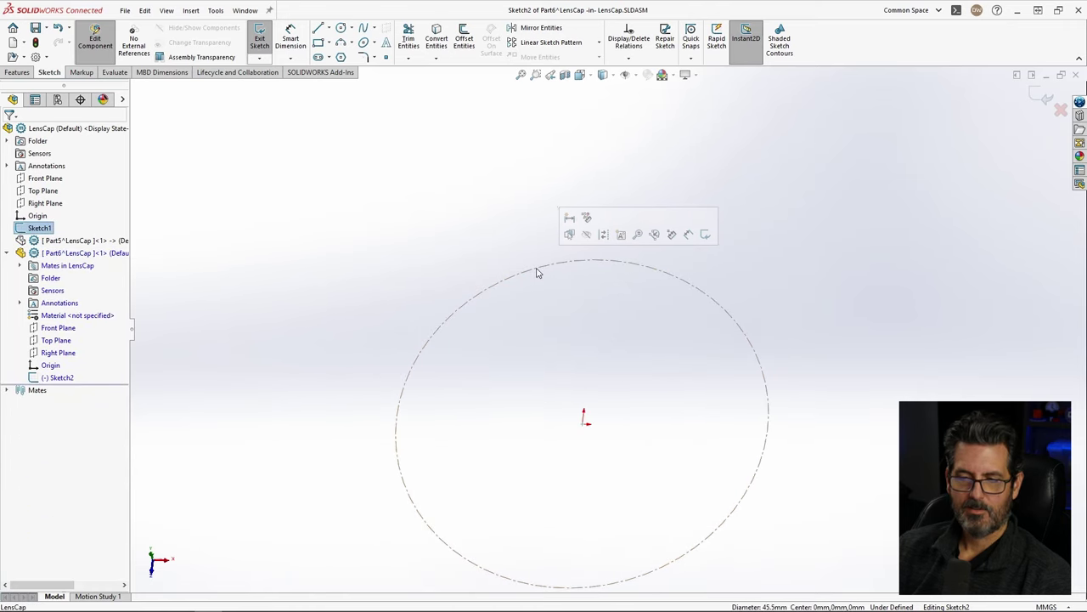
click(438, 34)
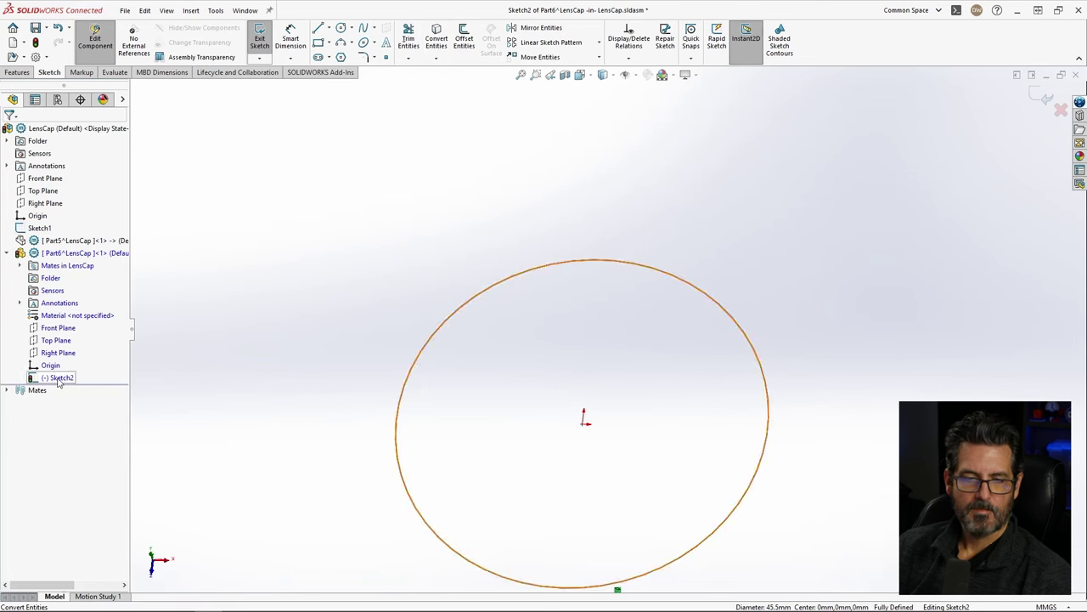
Step: Make the copied circle construction geometry and exit Sketch2
click(544, 272)
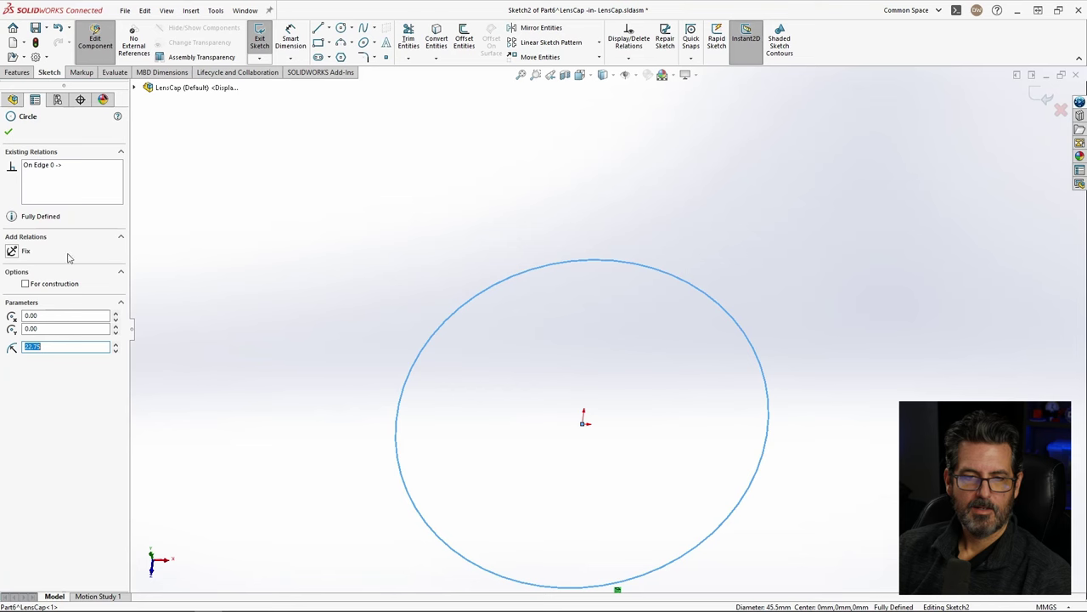
click(37, 286)
key(Escape)
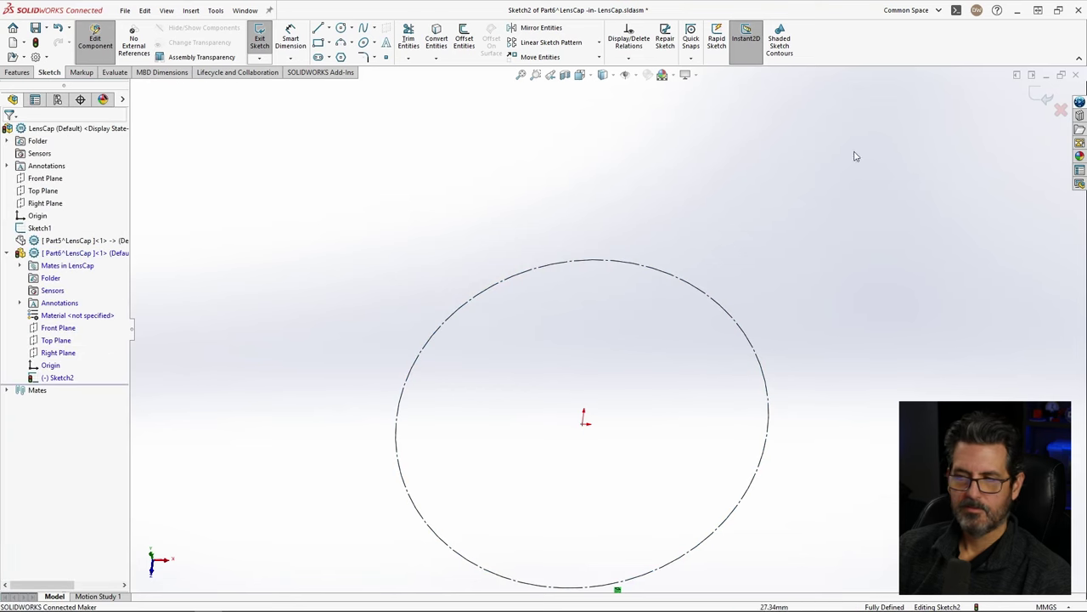
click(1043, 95)
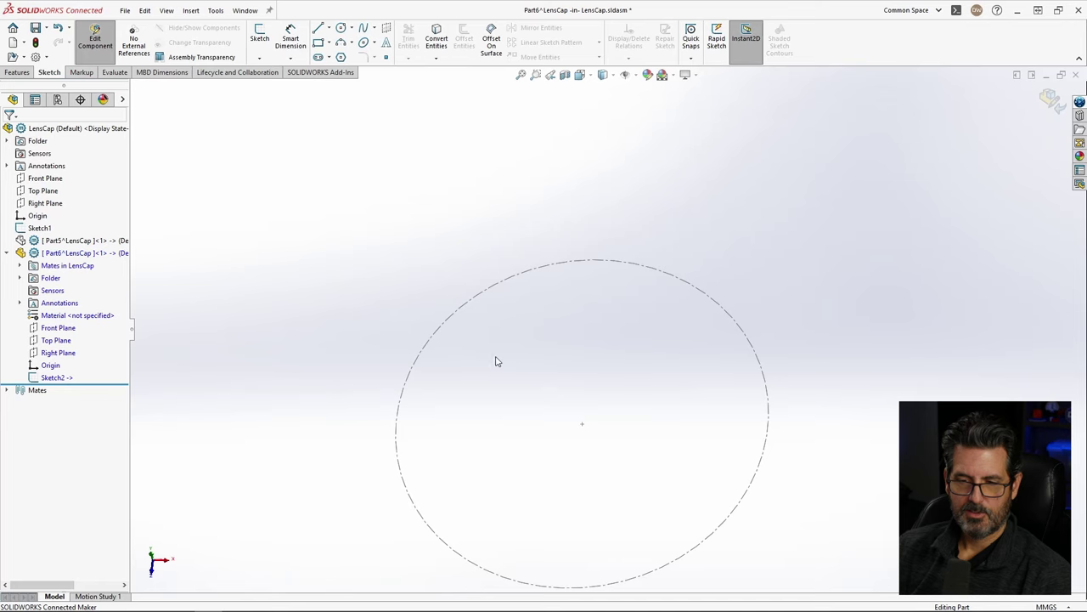
Step: Show Part5 again, finish editing Part6 in context, and open Part6 separately
key(shift+Tab)
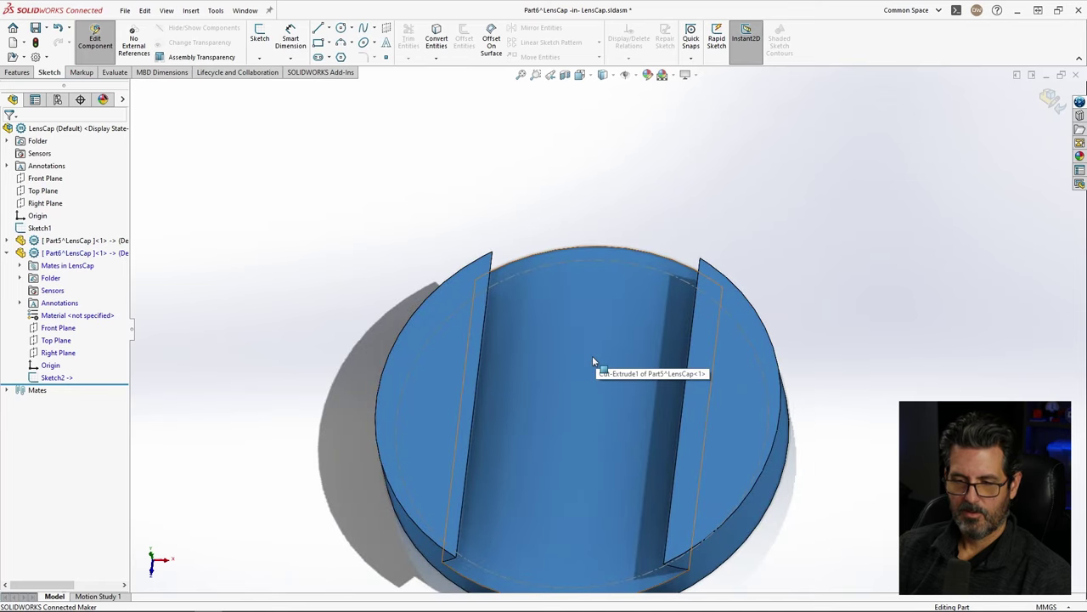
key(Tab)
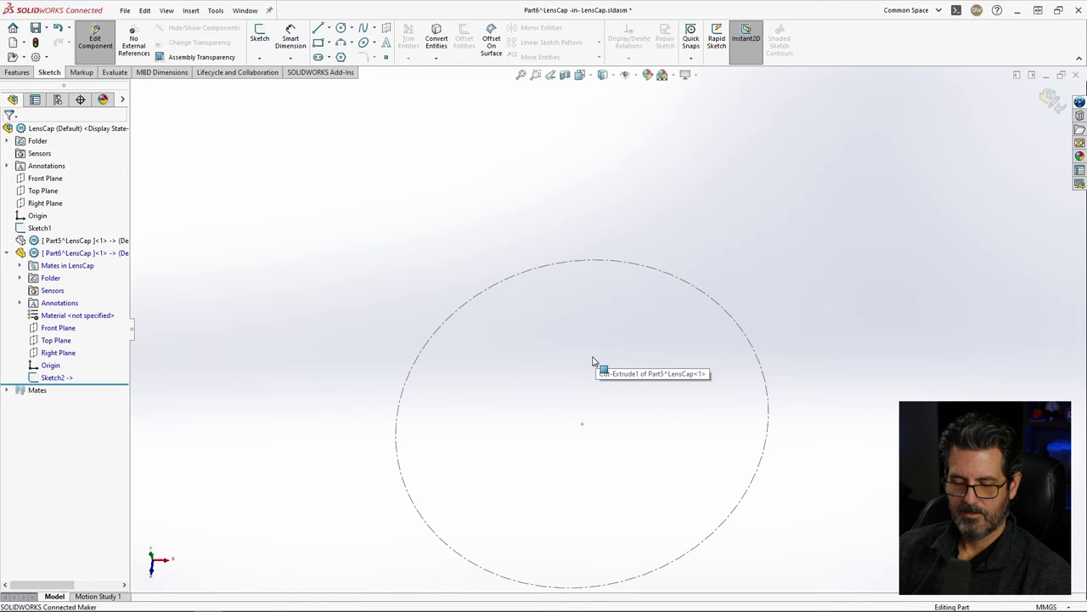
key(shift+Tab)
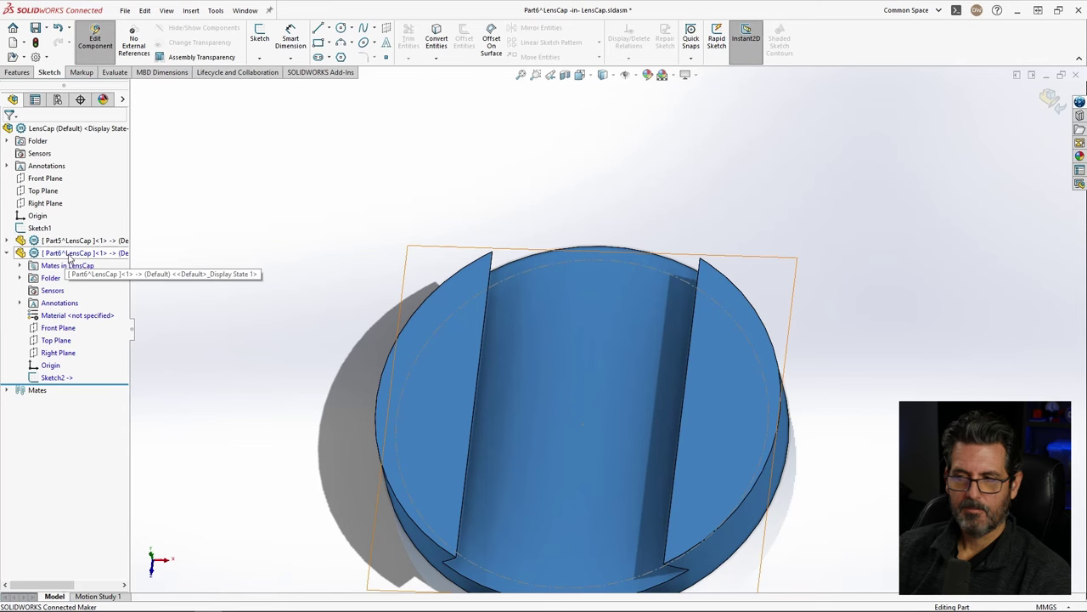
click(1052, 101)
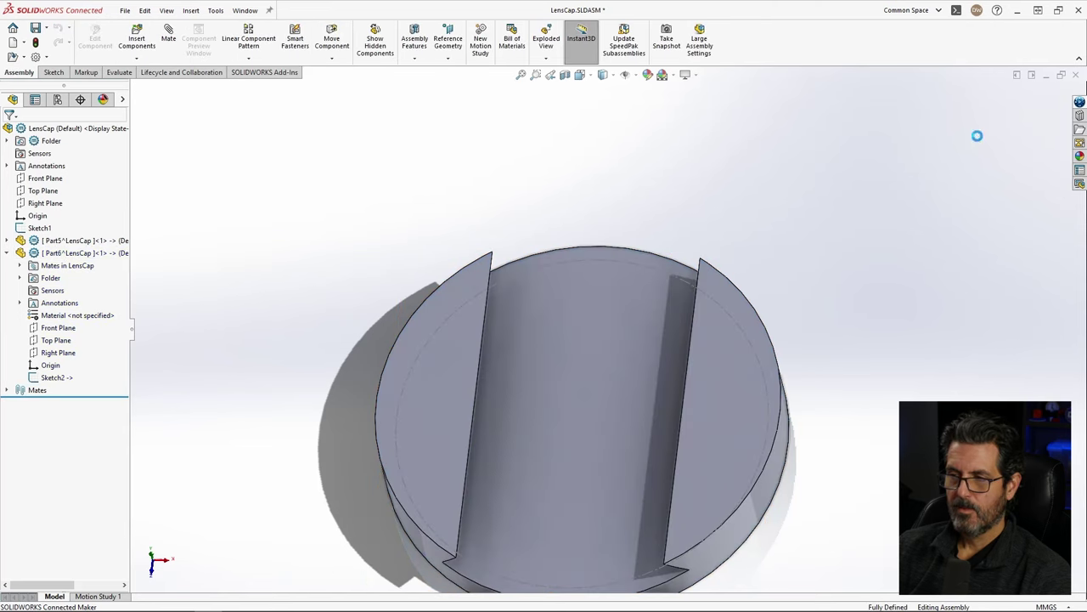
right_click(55, 253)
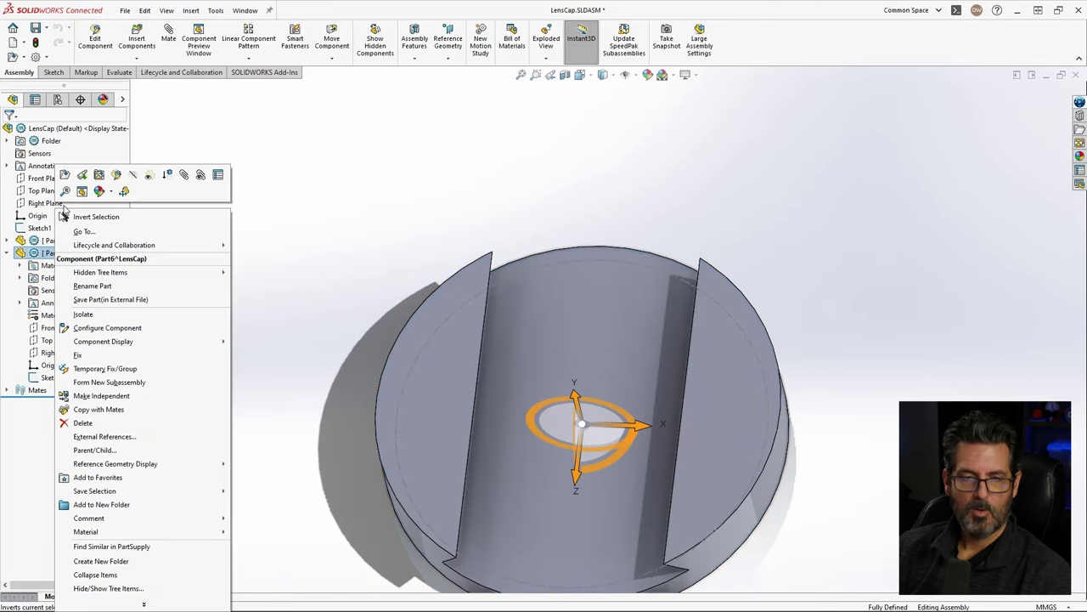
click(65, 176)
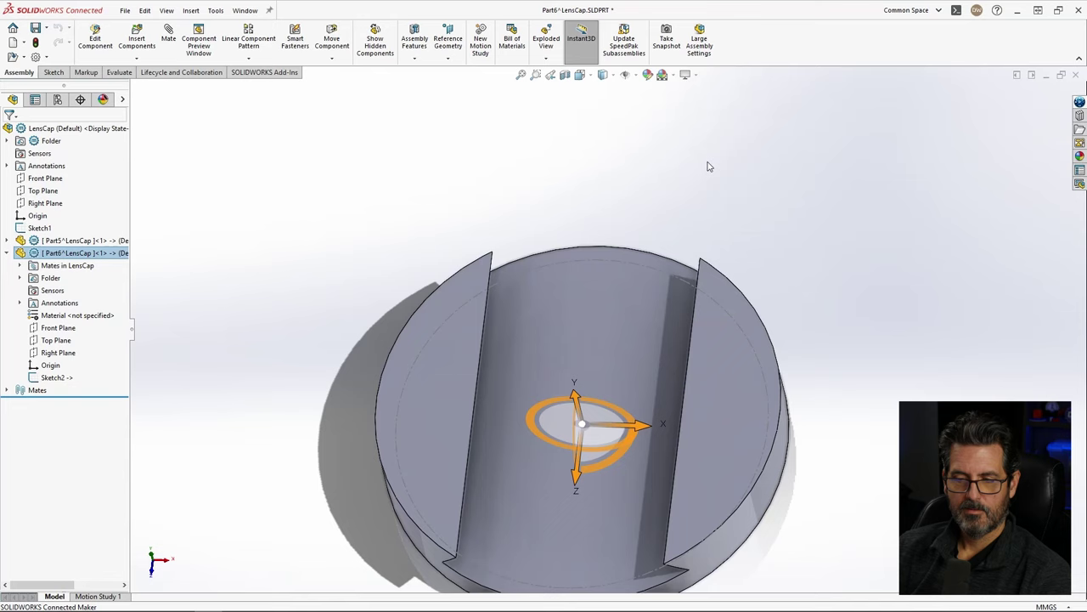
Step: Start Sketch3 on Part6's Top Plane with the construction circle offset 4 mm outward
mouse_move(720, 184)
middle_down()
mouse_move(704, 235)
mouse_move(655, 260)
mouse_move(714, 274)
mouse_move(716, 293)
middle_up()
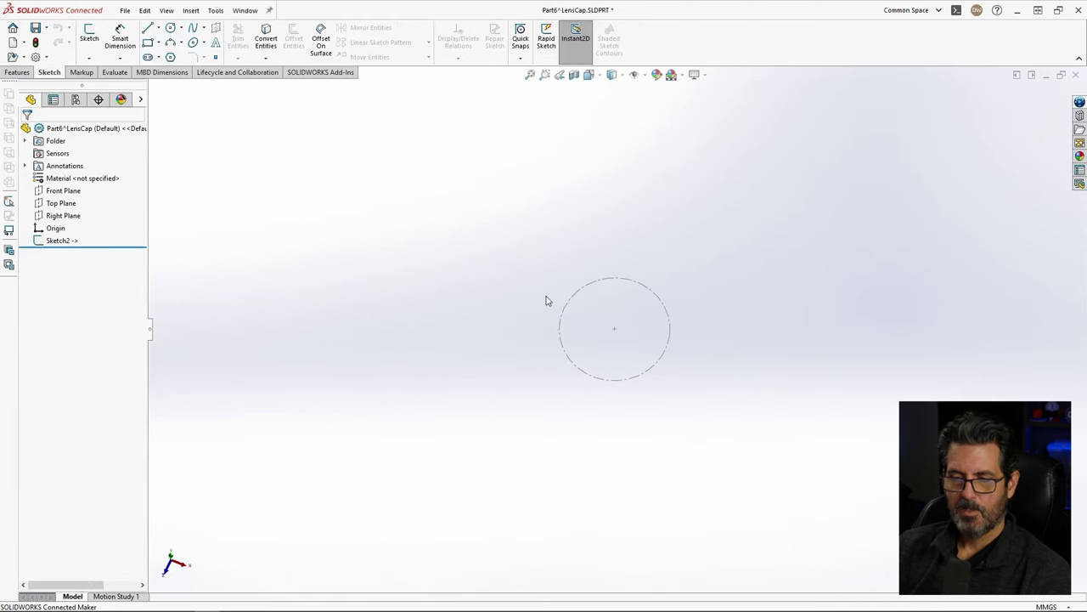
scroll(638, 304, down, 3)
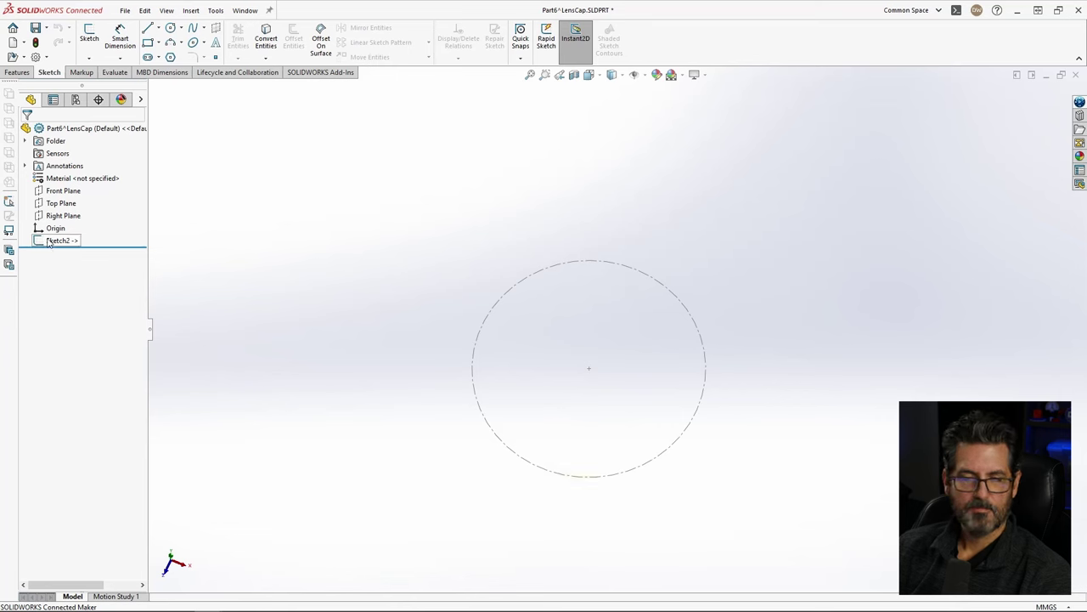
click(62, 203)
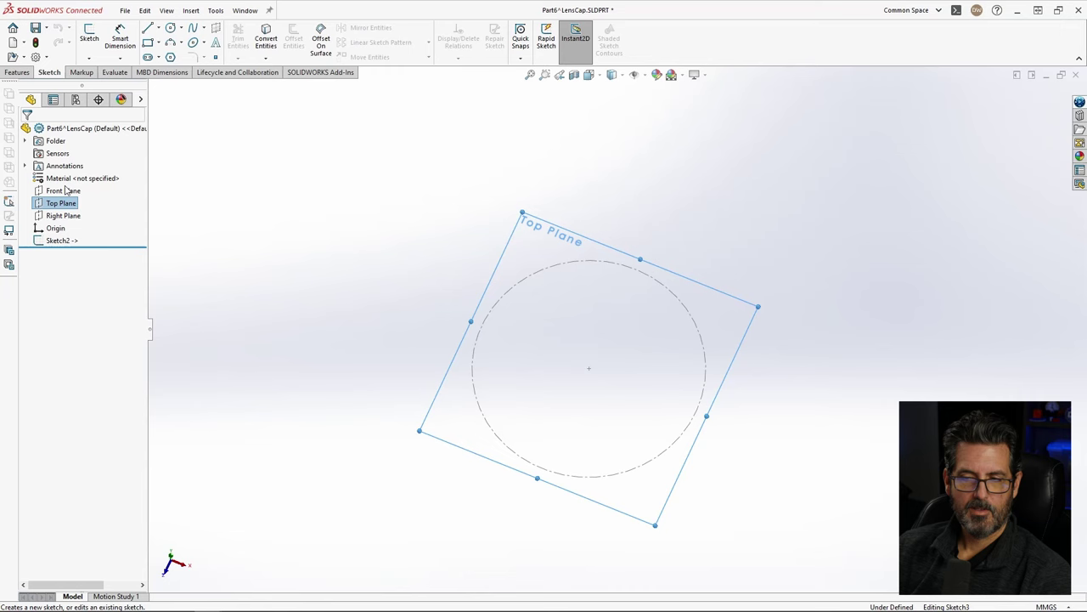
click(58, 182)
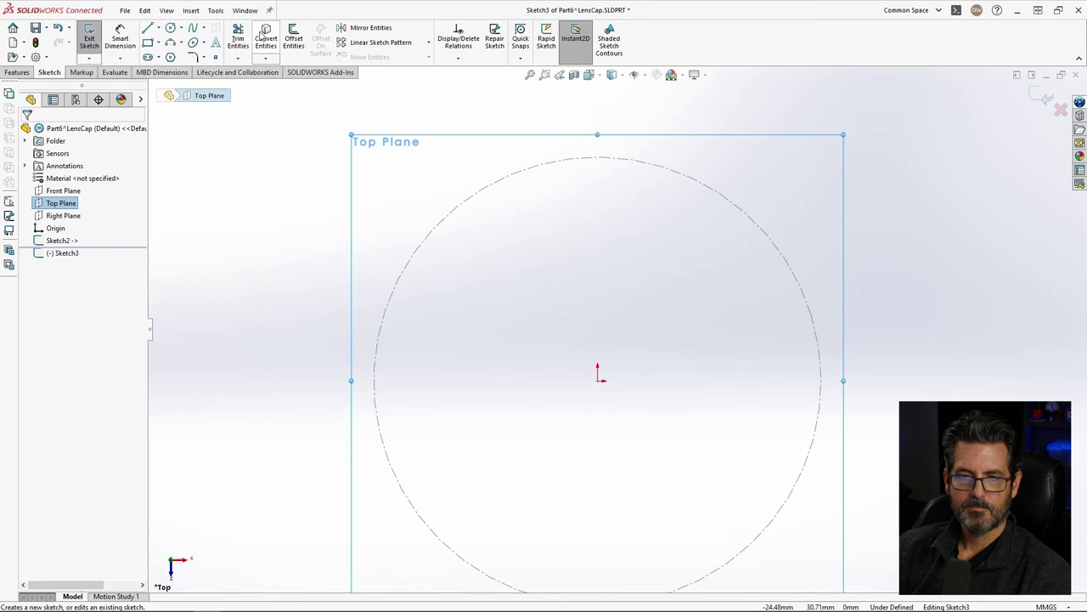
click(453, 216)
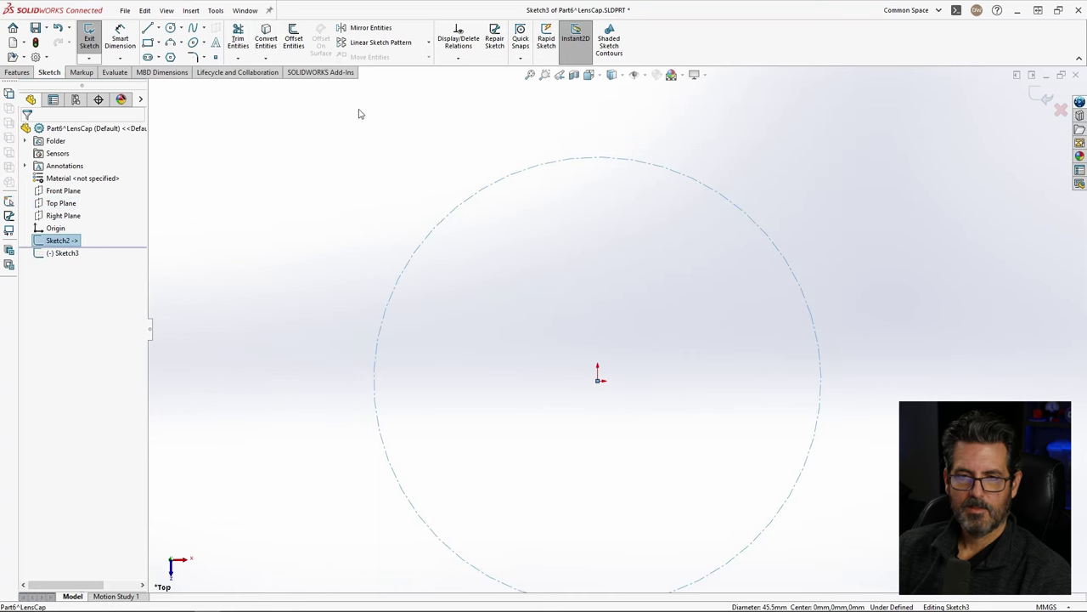
click(294, 38)
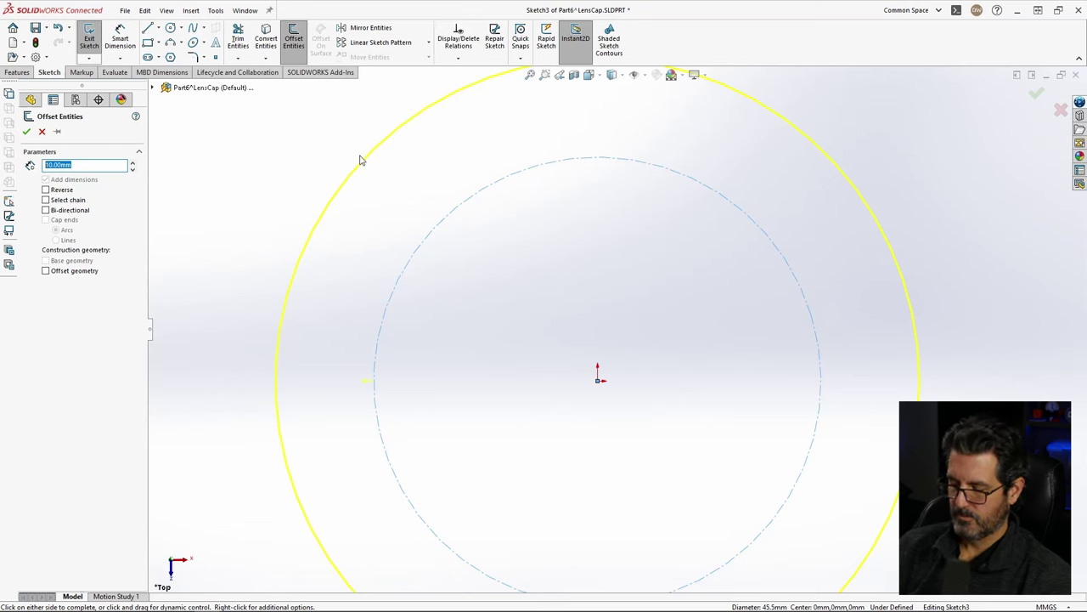
key(Return)
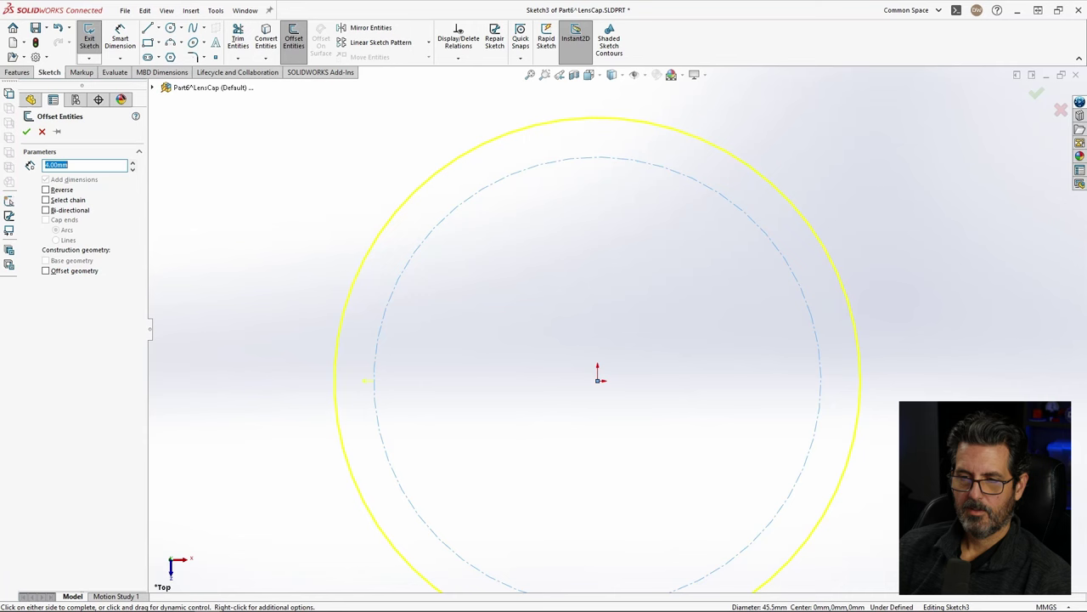
key(Return)
key(l)
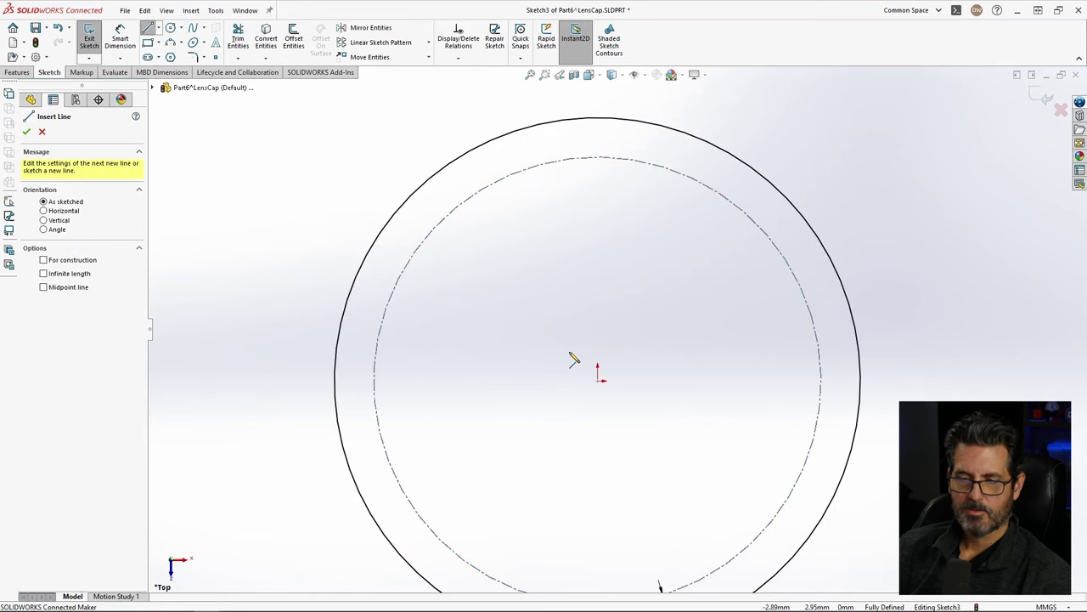
Step: Draw a vertical centerline from the origin up past the outer circle
click(158, 28)
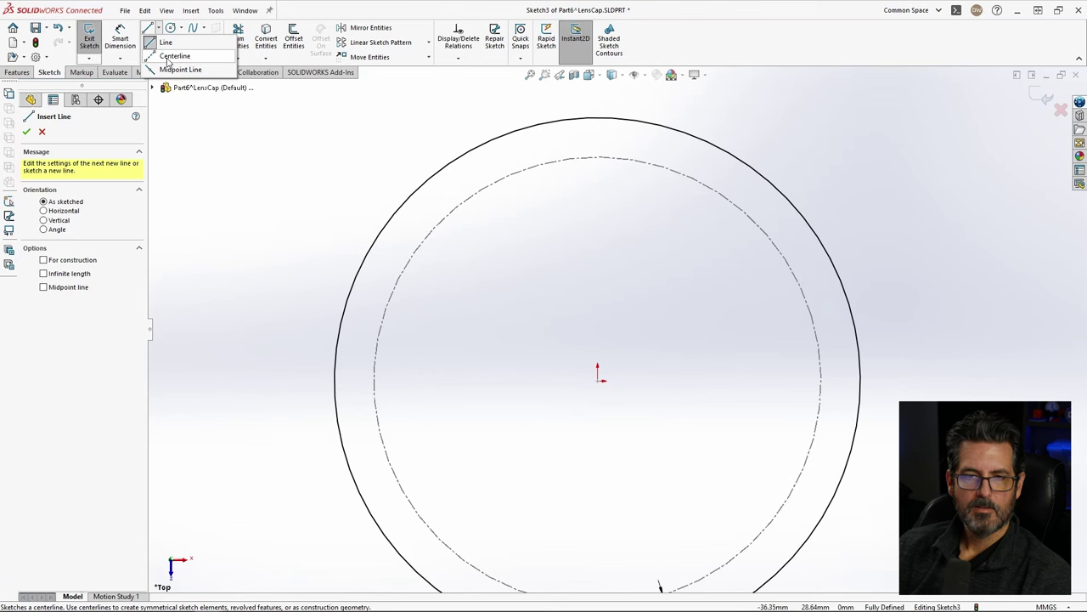
click(181, 54)
click(598, 374)
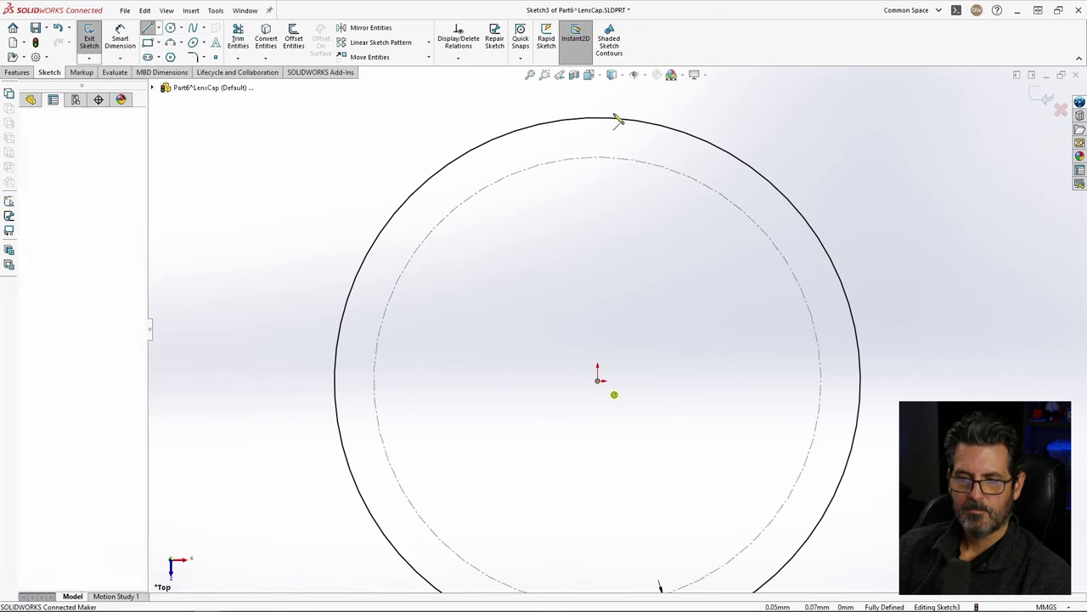
click(600, 100)
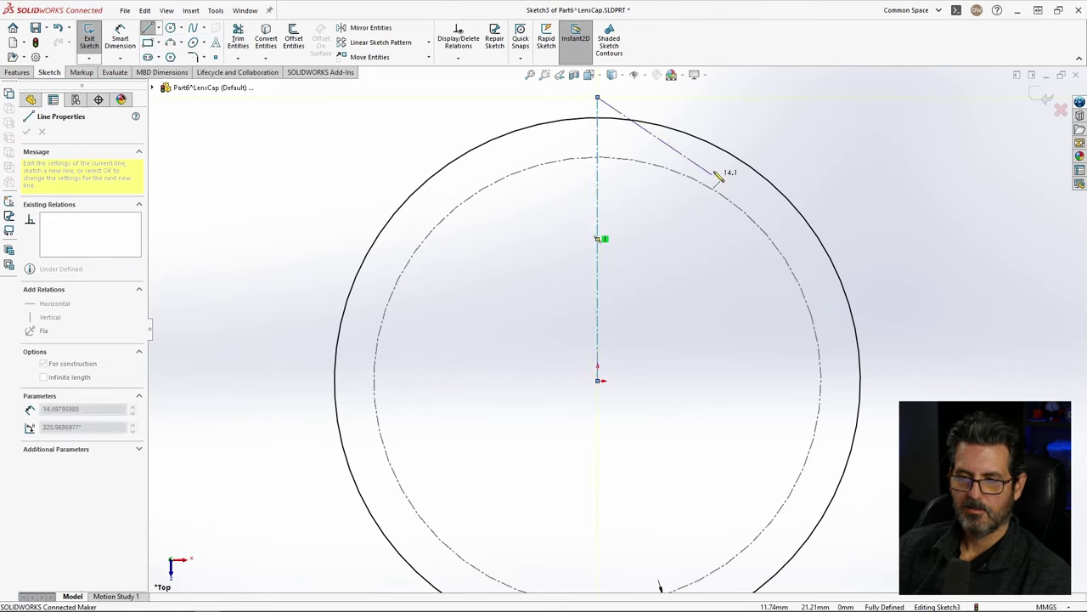
key(Escape)
click(598, 140)
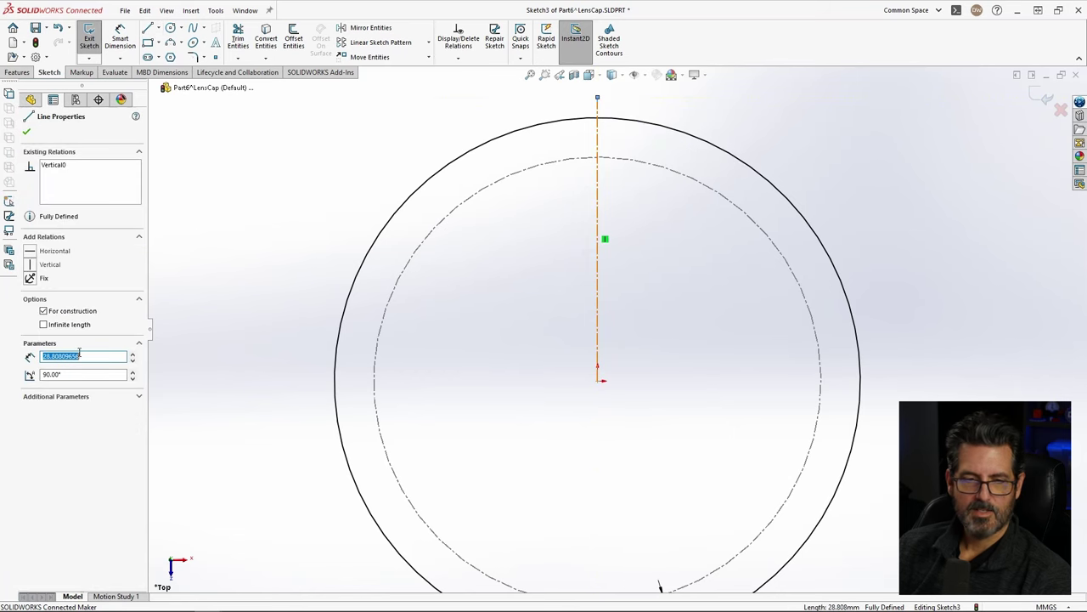
click(841, 204)
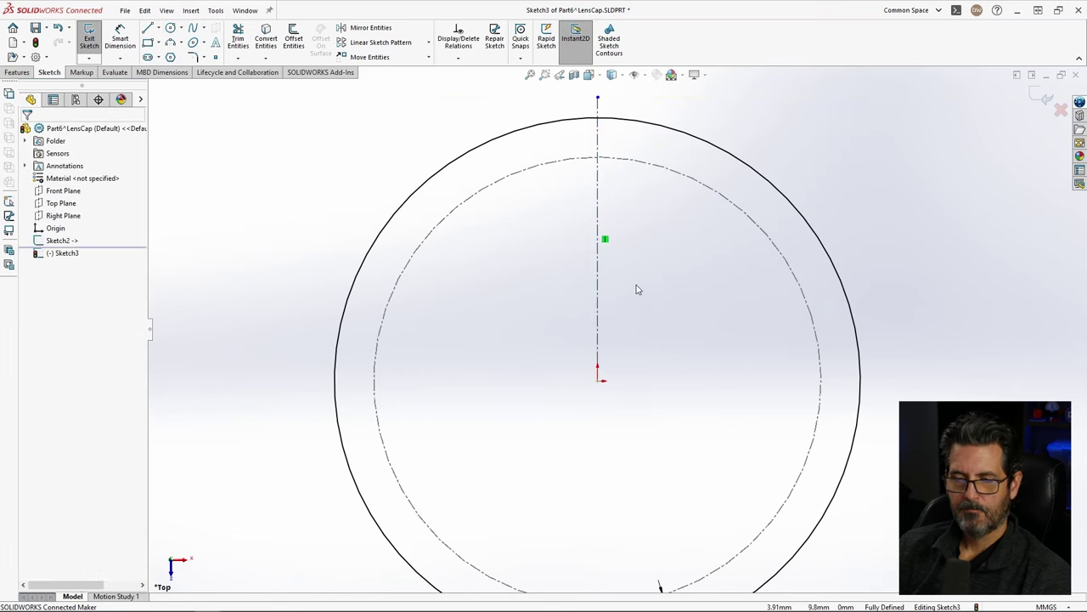
scroll(620, 195, down, 3)
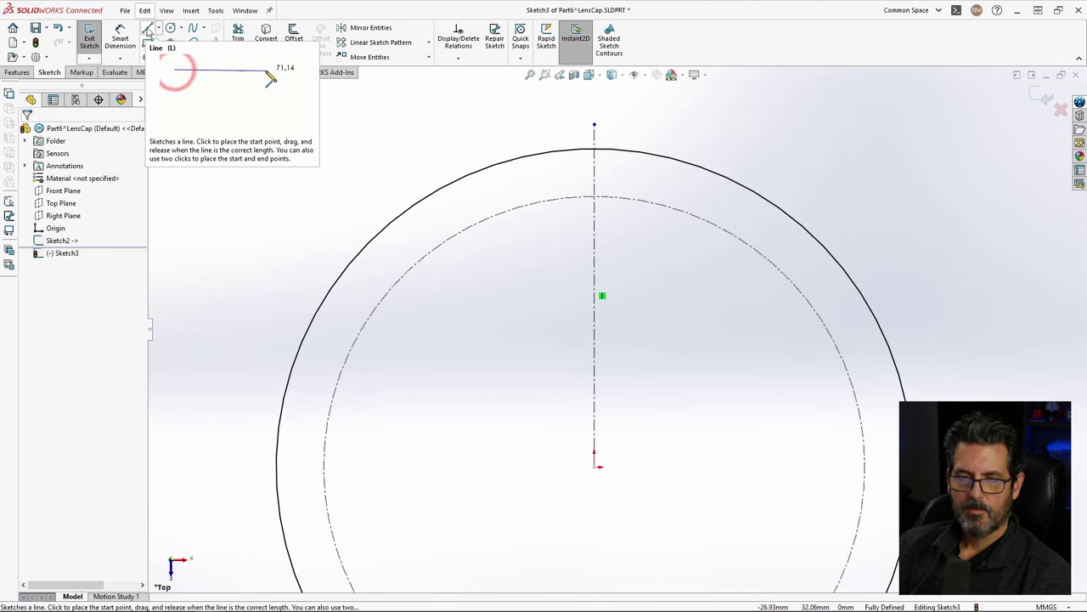
Step: Draw the outer vertical line left of the centerline and a top horizontal line
click(148, 30)
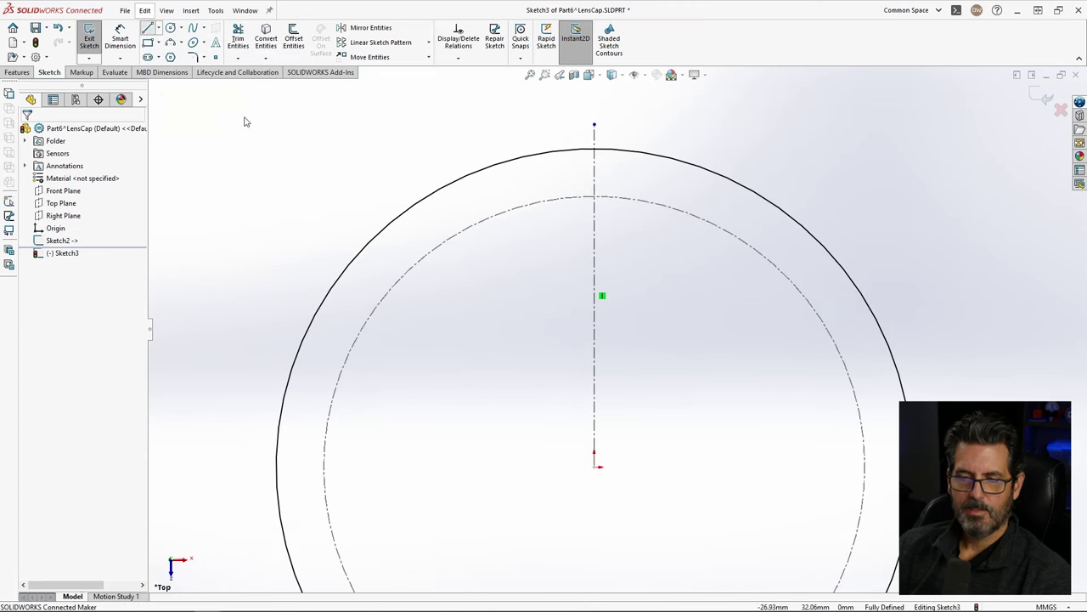
click(436, 433)
click(436, 139)
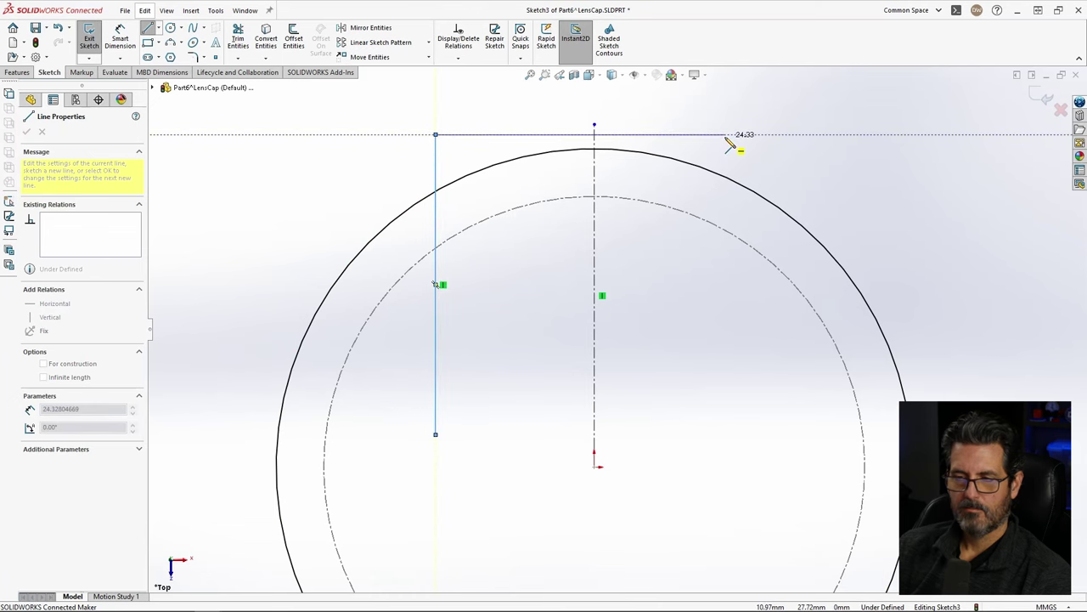
key(Escape)
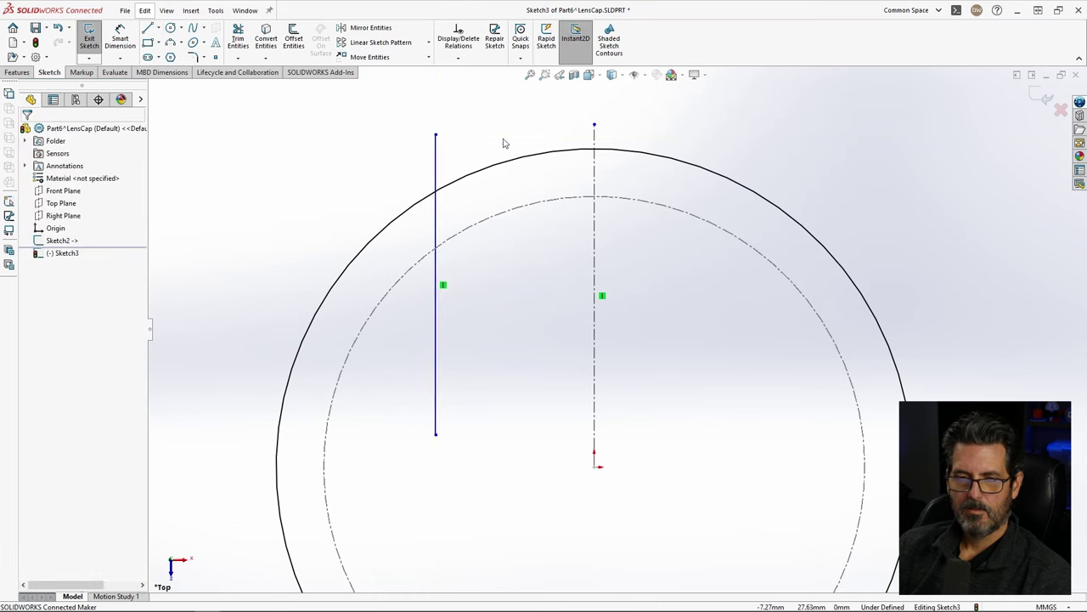
click(436, 136)
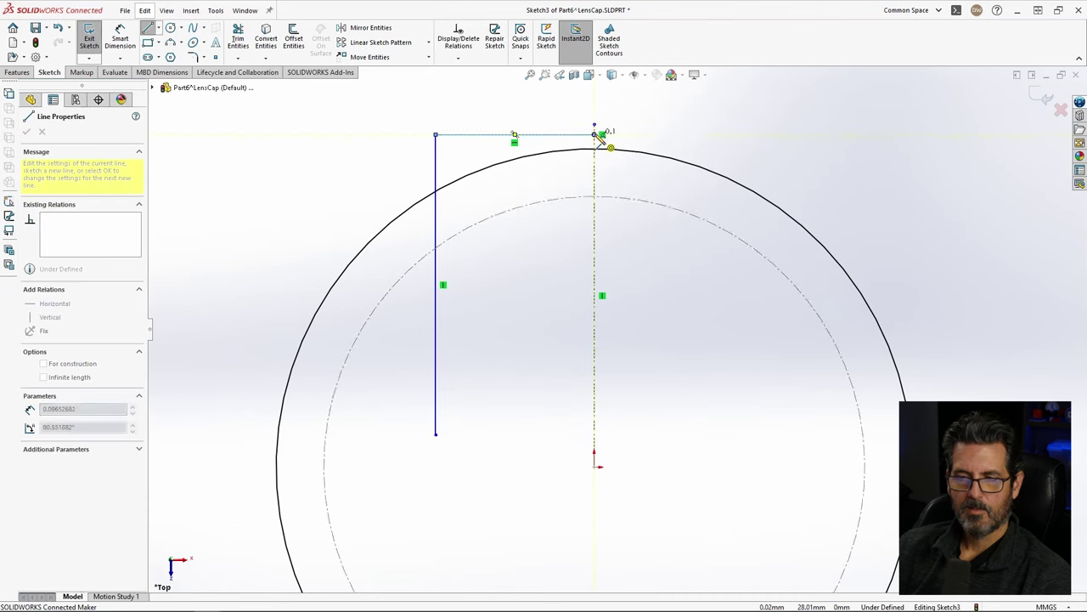
key(Escape)
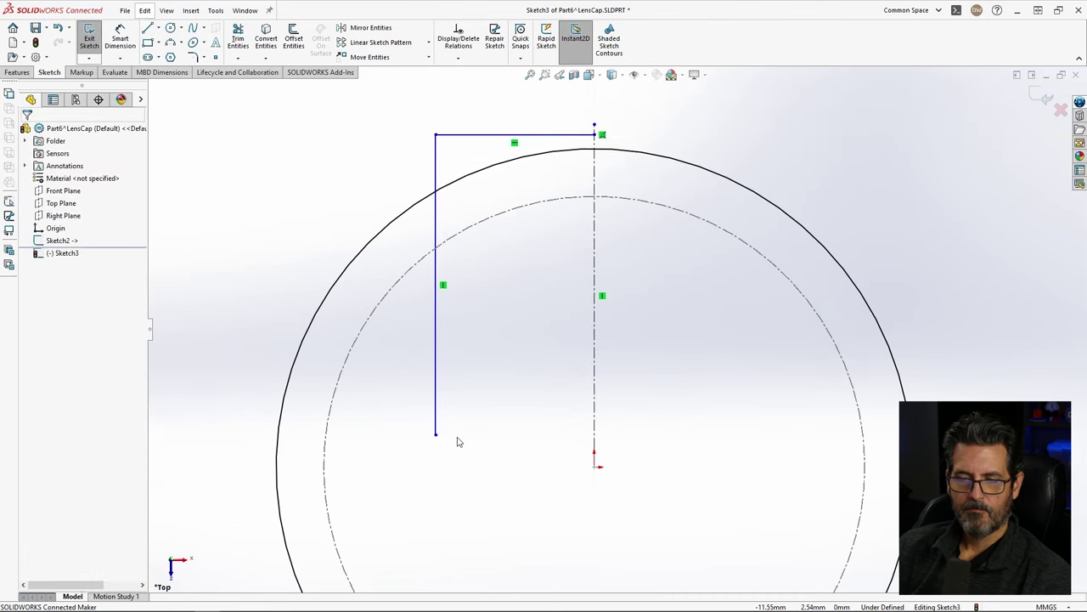
Step: Draw the stepped bottom, upward step and inner horizontal line ending on the centerline
click(148, 28)
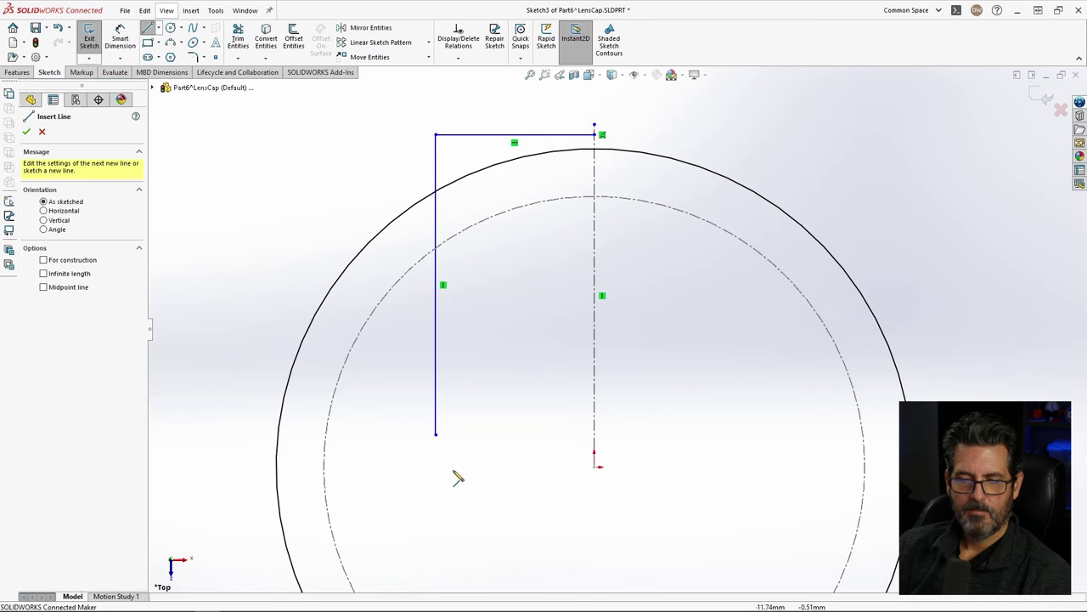
click(436, 436)
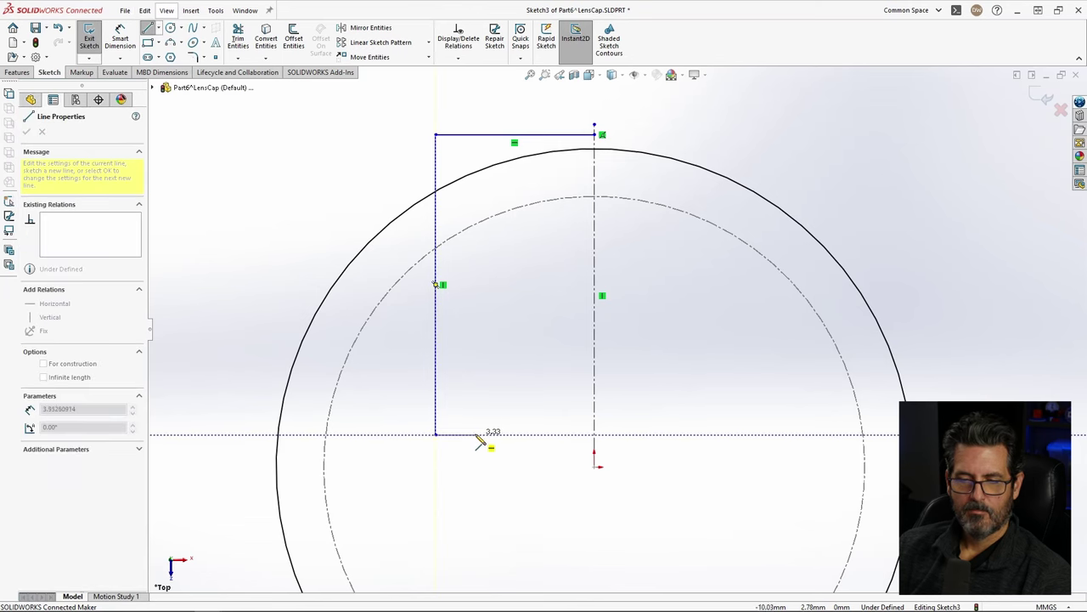
click(482, 434)
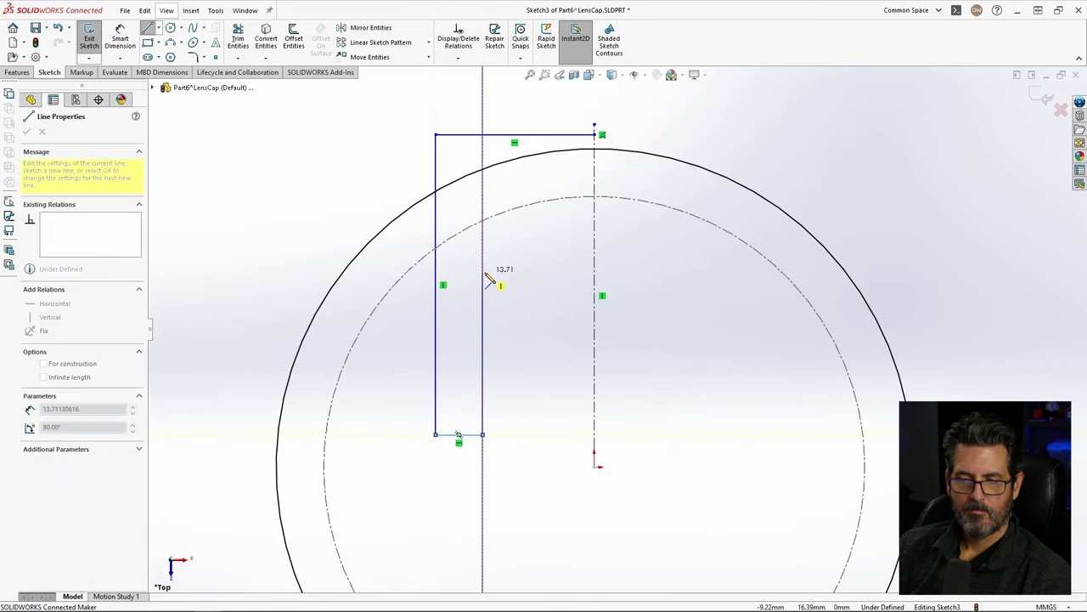
click(483, 273)
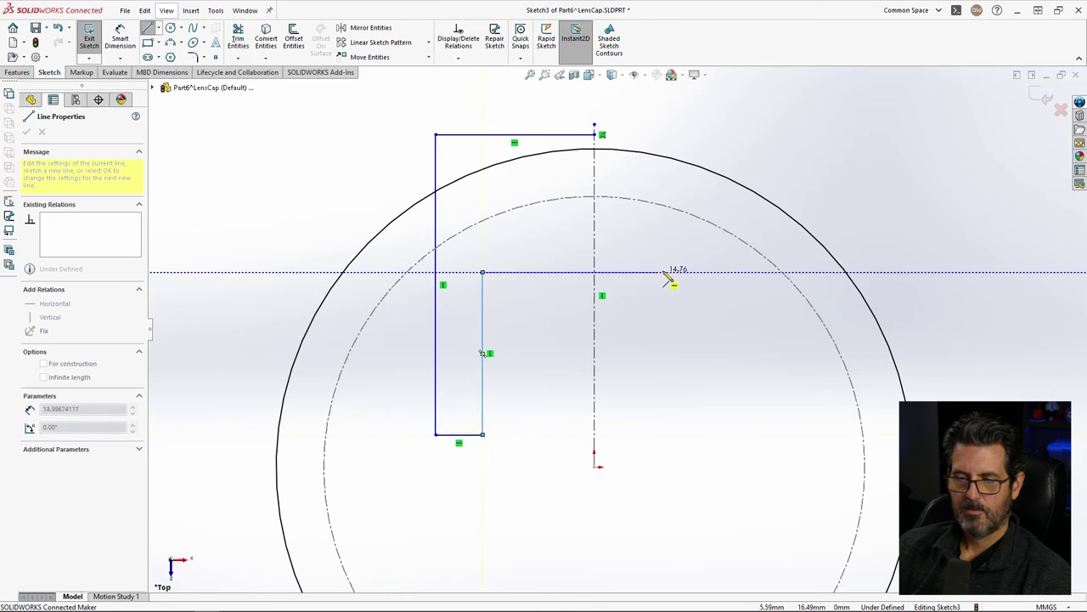
click(600, 272)
key(Escape)
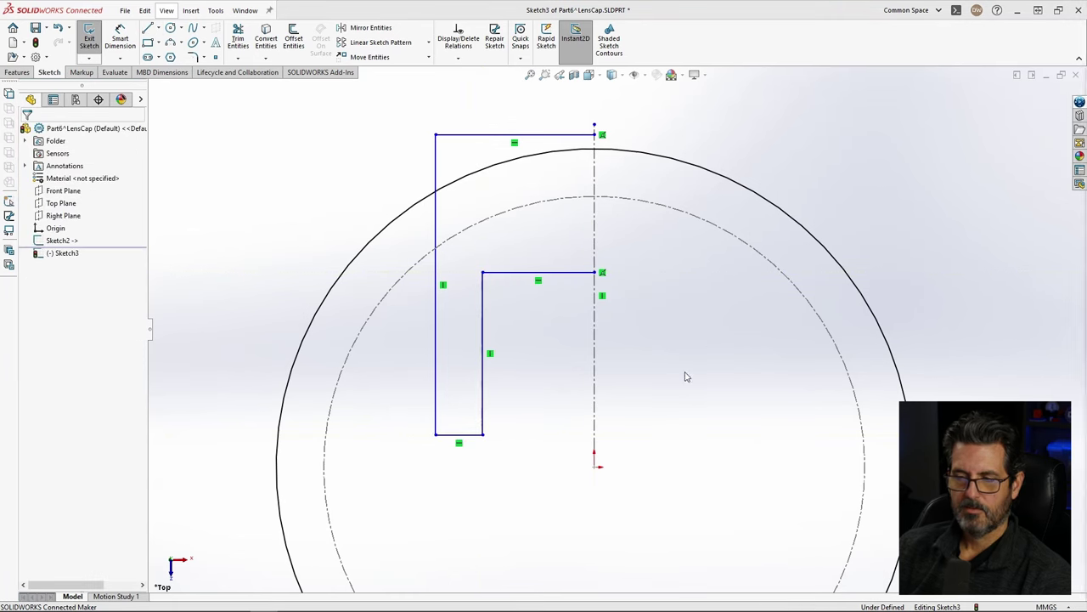
right_drag(689, 398, 680, 223)
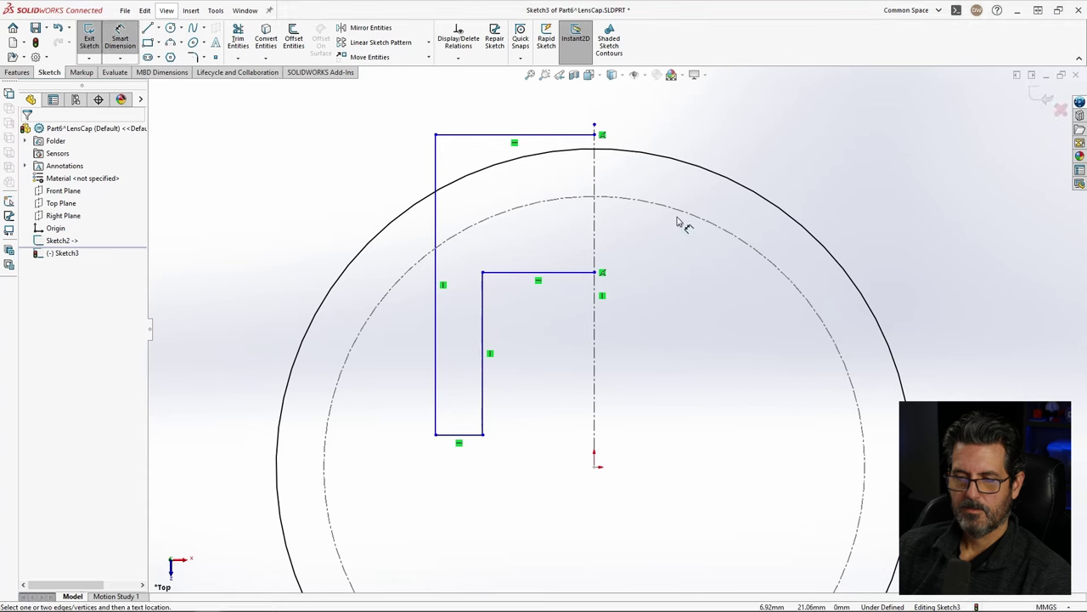
Step: Dimension the overall width to the centerline at 29.50 and the leg width at 3.75
click(436, 160)
click(595, 170)
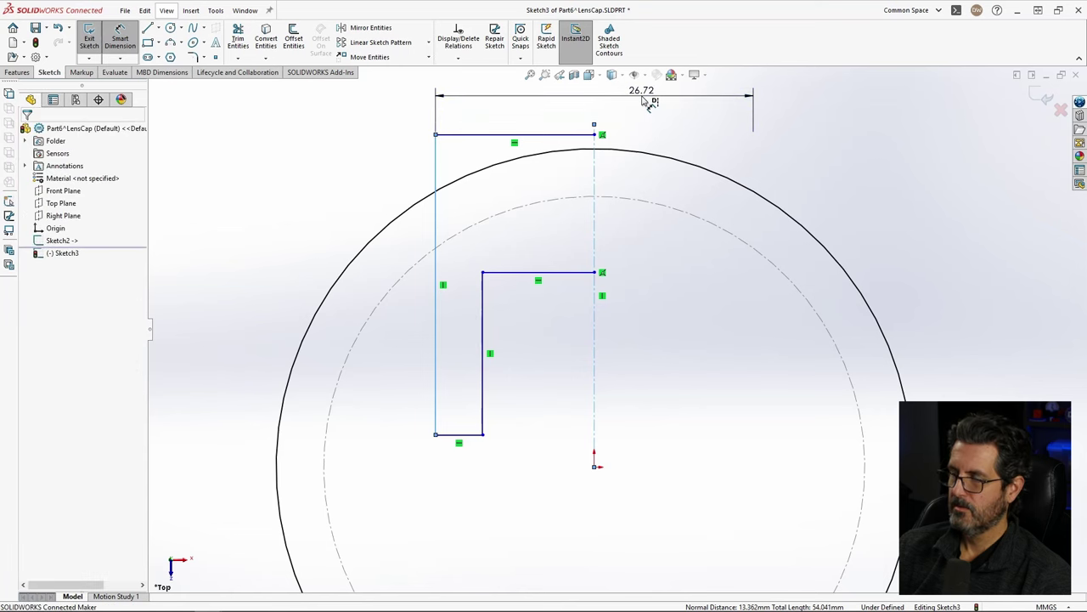
click(647, 104)
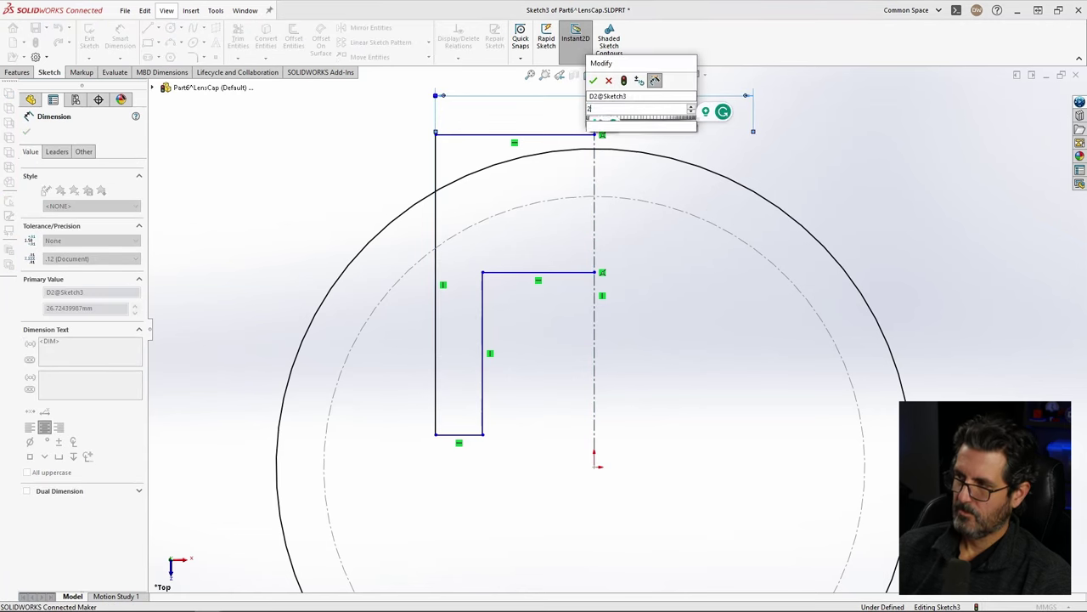
key(Return)
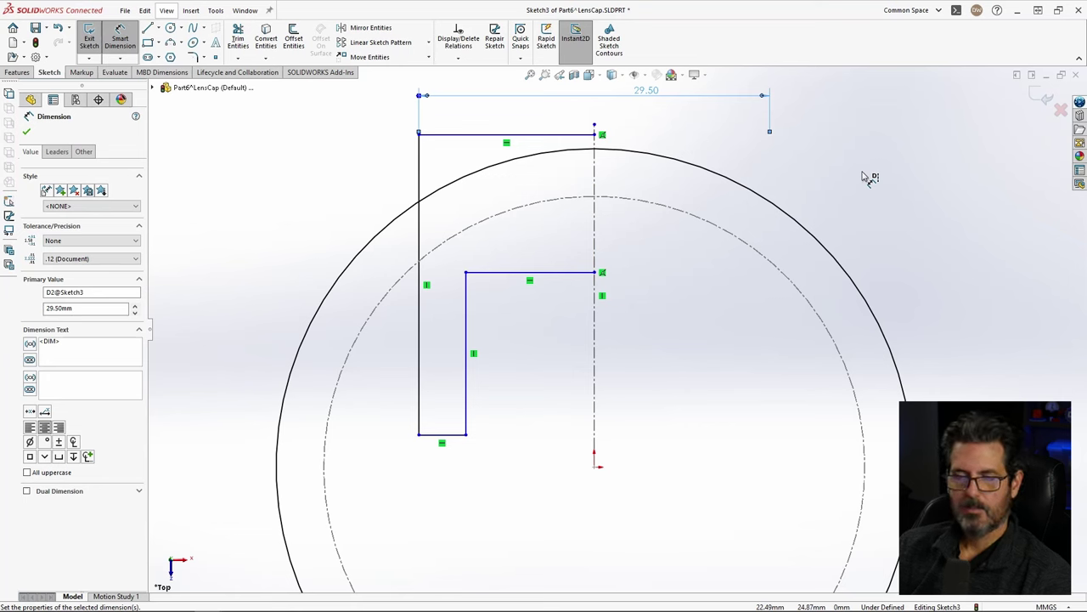
click(421, 401)
click(467, 402)
click(451, 471)
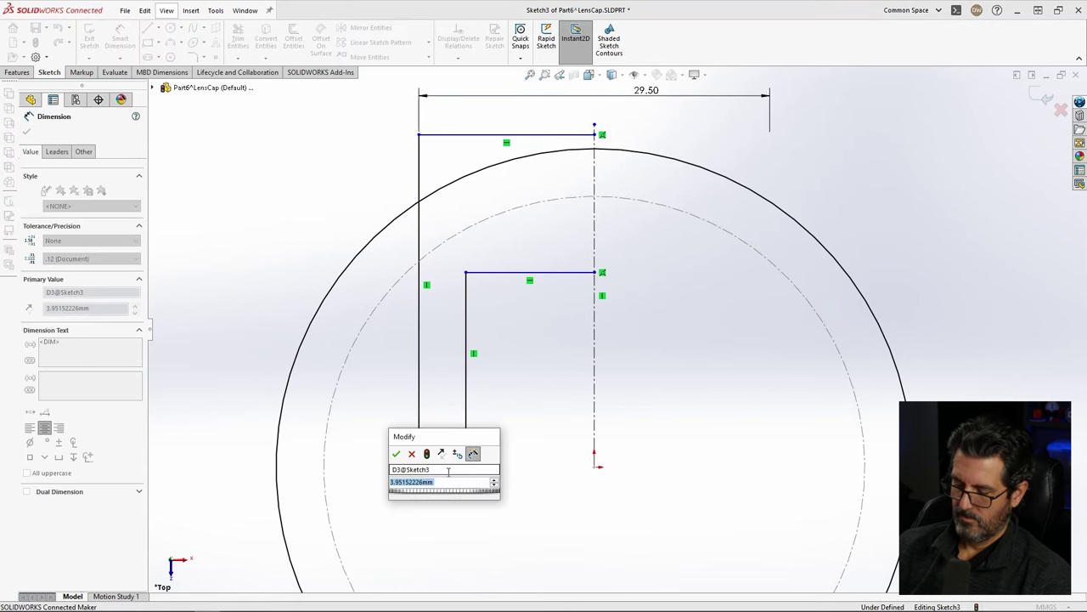
text(3.75)
key(Return)
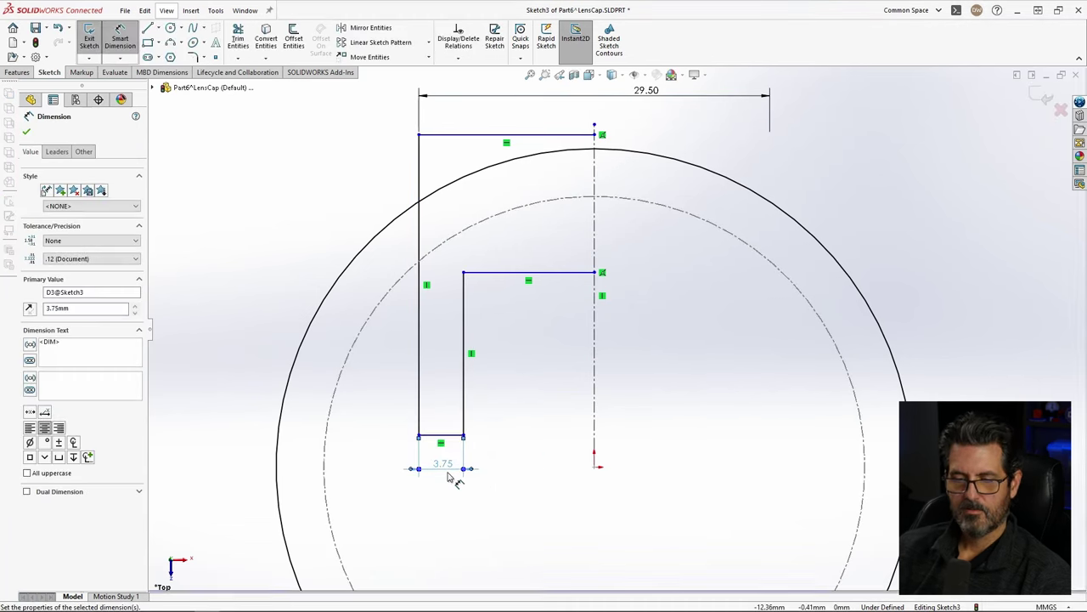
Step: Add a vertical dimension from the construction circle to the inner horizontal line
click(551, 277)
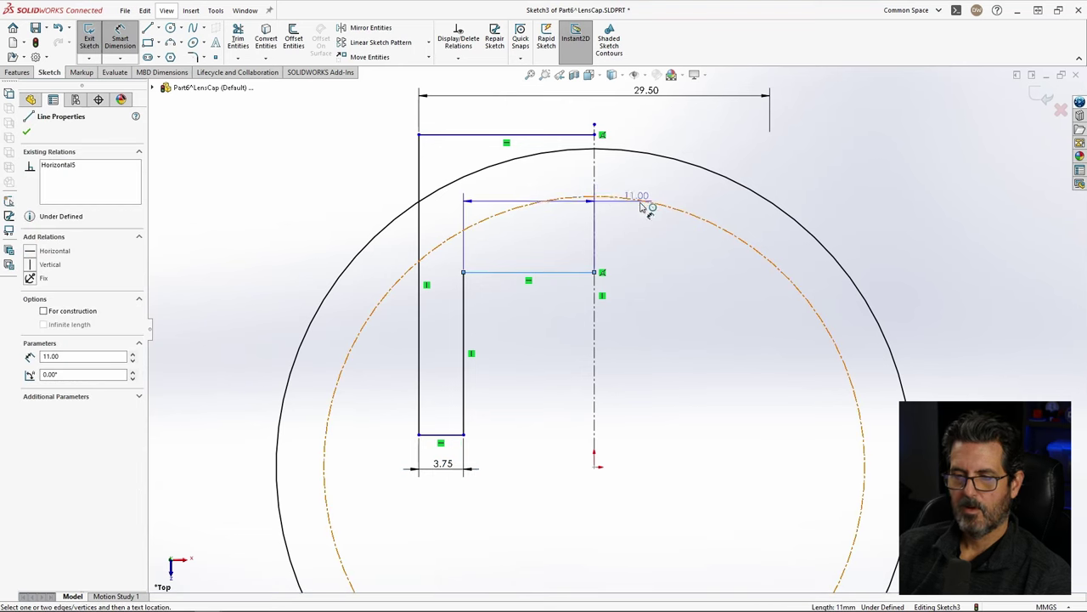
click(611, 198)
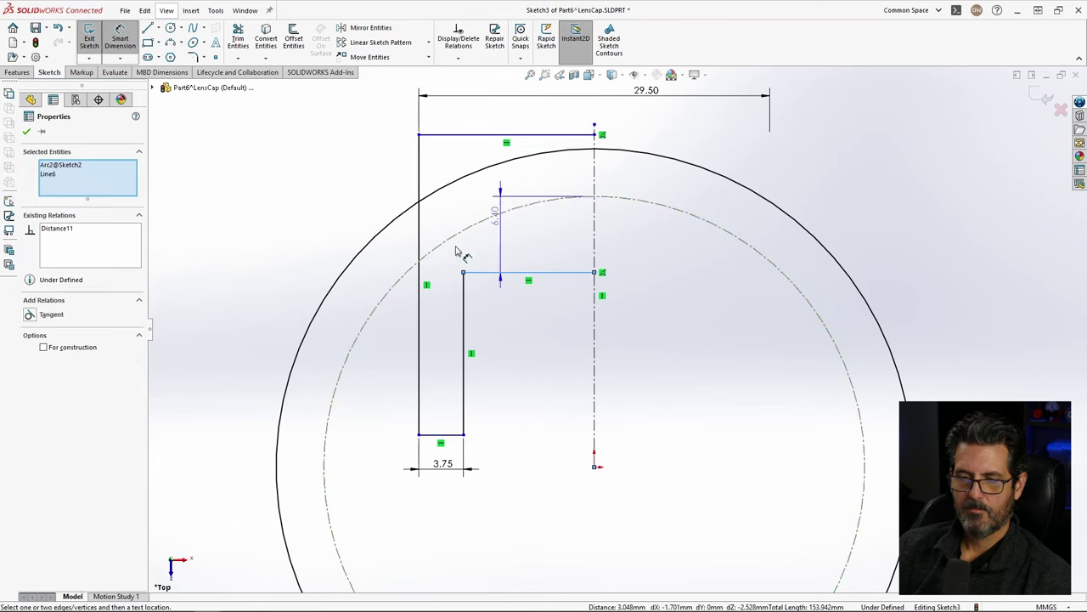
click(669, 211)
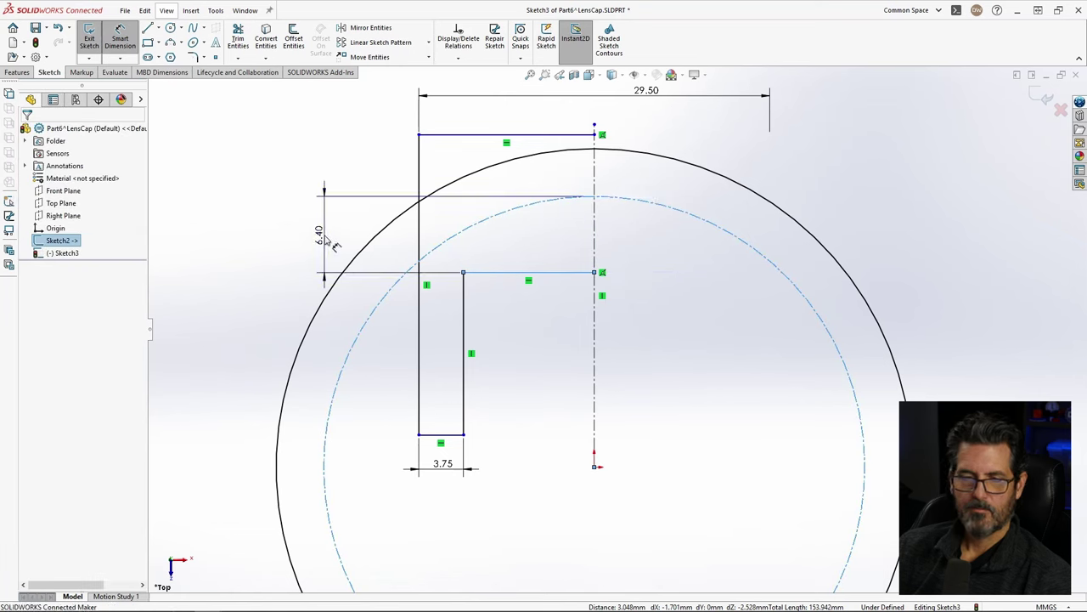
click(335, 244)
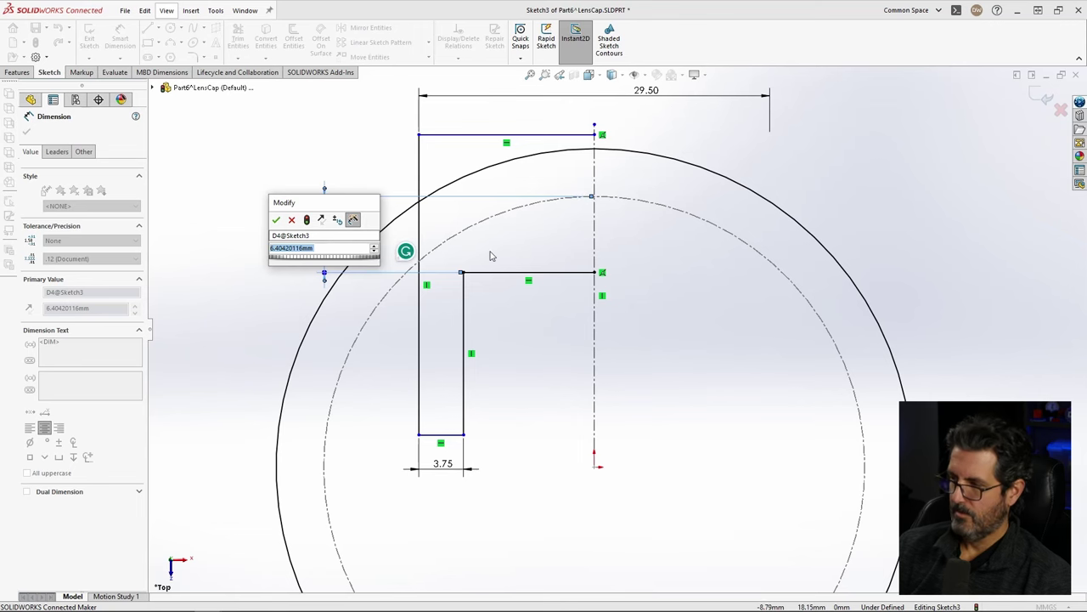
text(6.4)
key(Return)
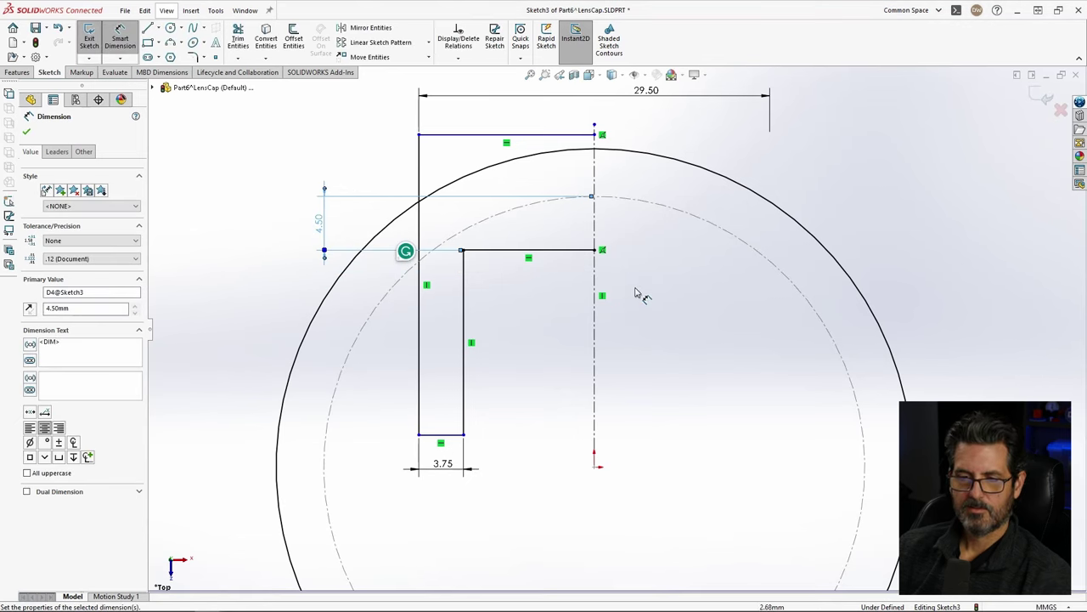
Step: Dimension the bottom line 18 mm from the construction circle
click(548, 304)
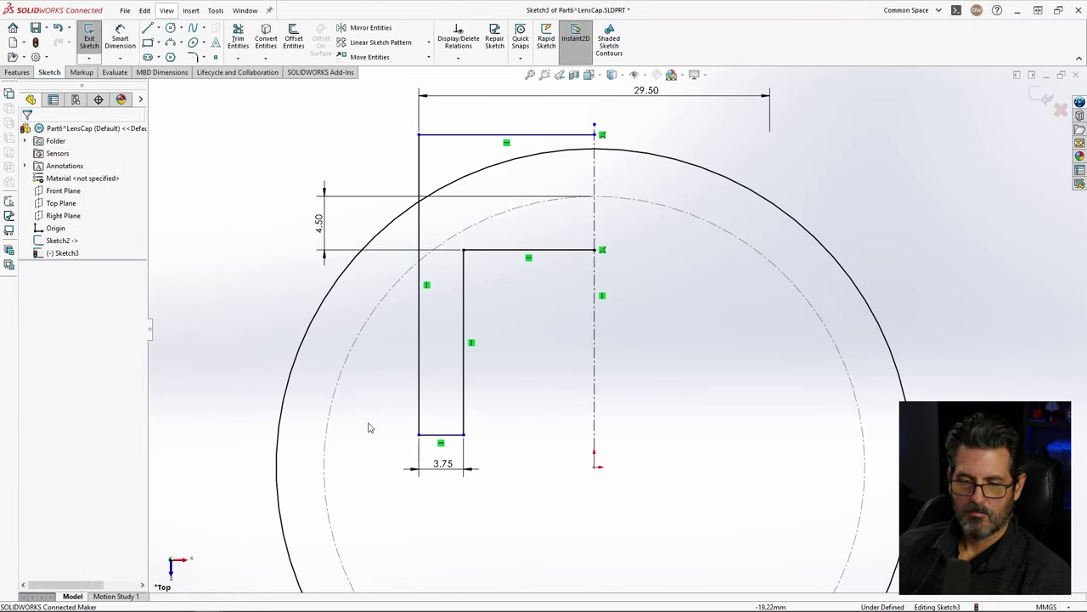
click(431, 434)
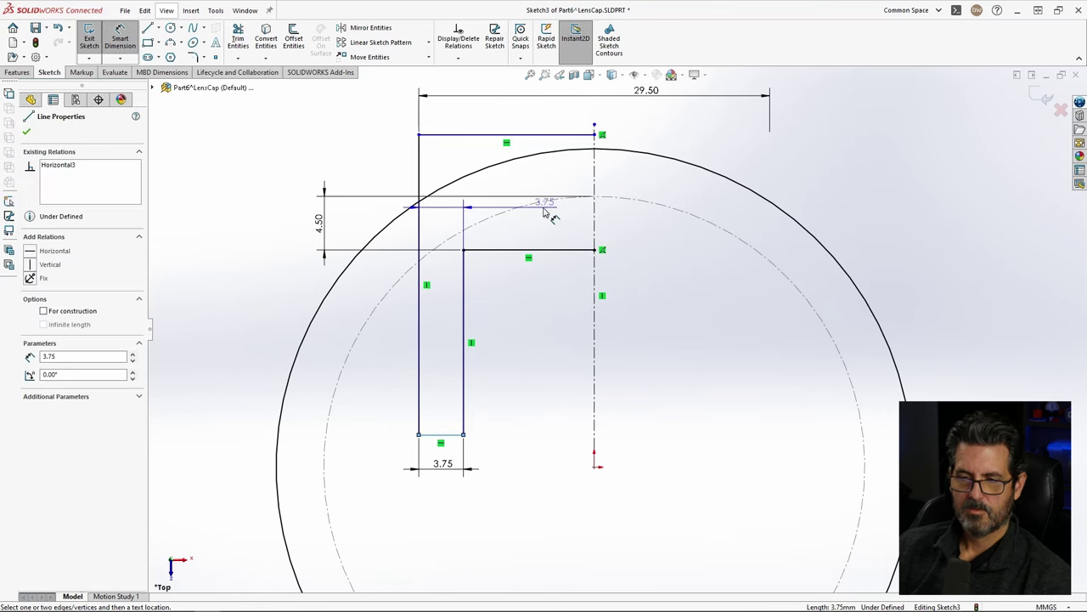
click(547, 201)
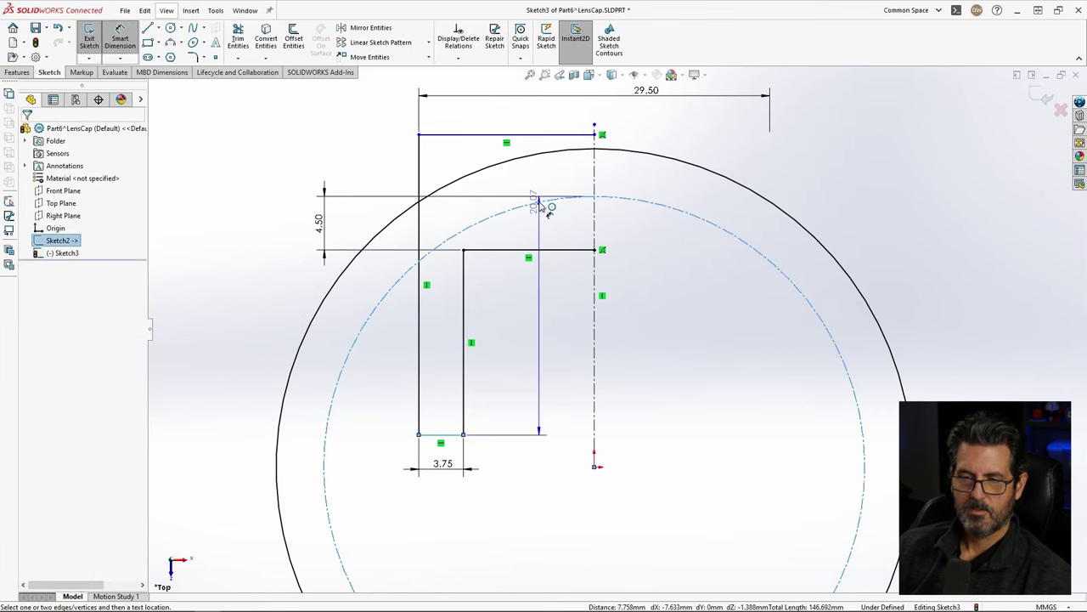
click(283, 304)
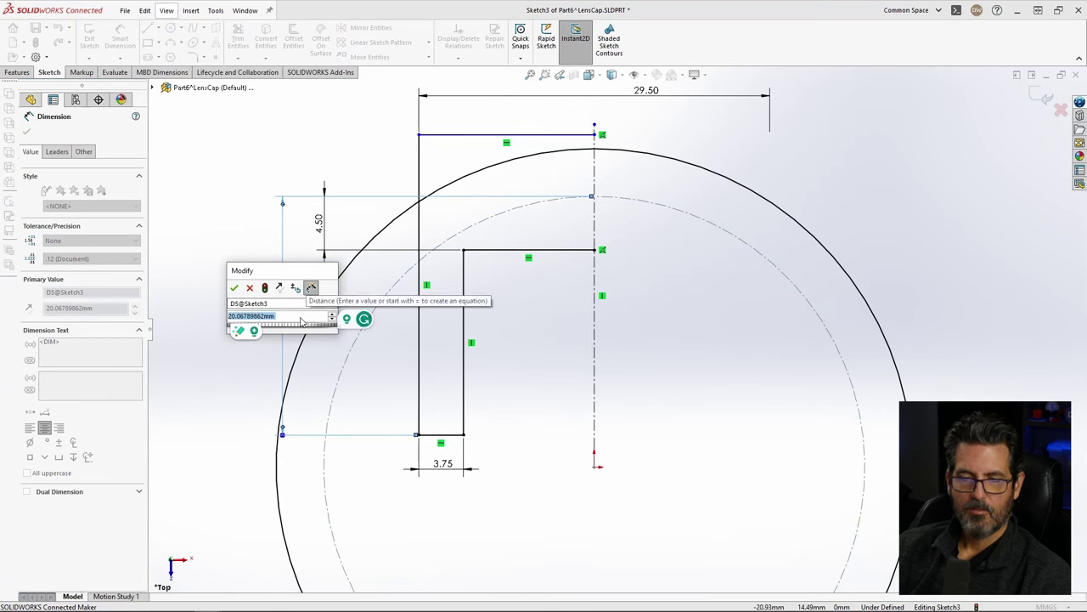
text(18)
key(Return)
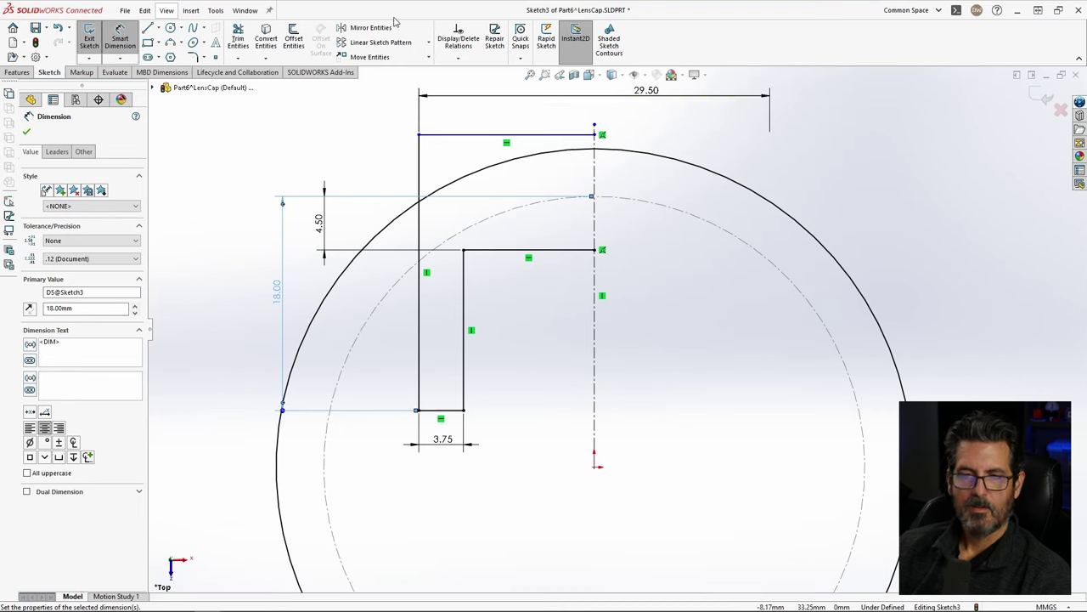
click(238, 38)
Step: Trim away the top horizontal line and cut the outer circle down to its top arc
mouse_move(493, 123)
mouse_down()
mouse_move(463, 153)
mouse_move(413, 170)
mouse_up()
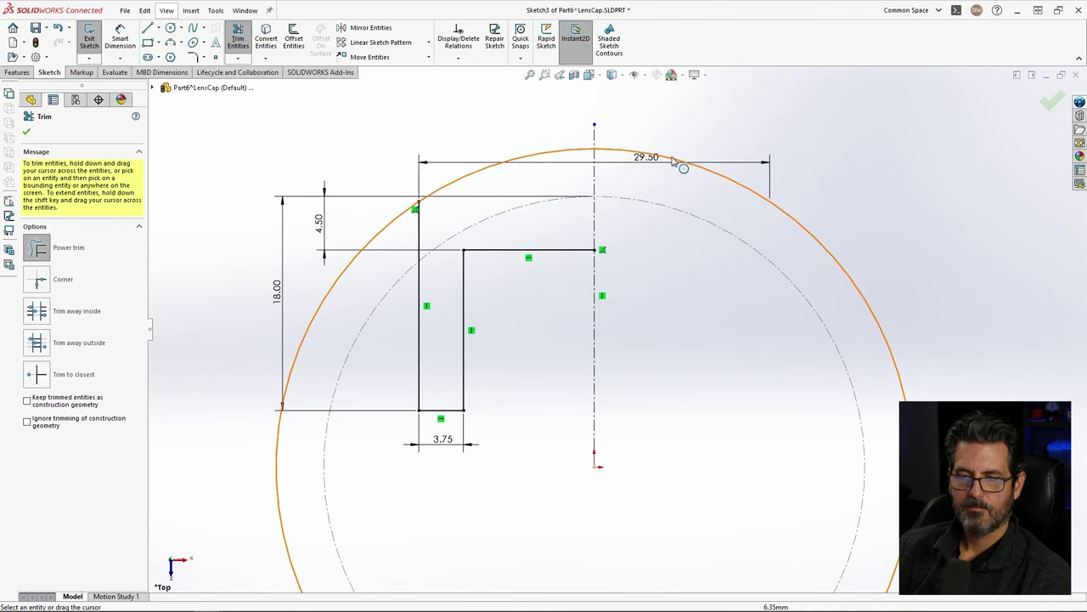
drag(246, 465, 288, 490)
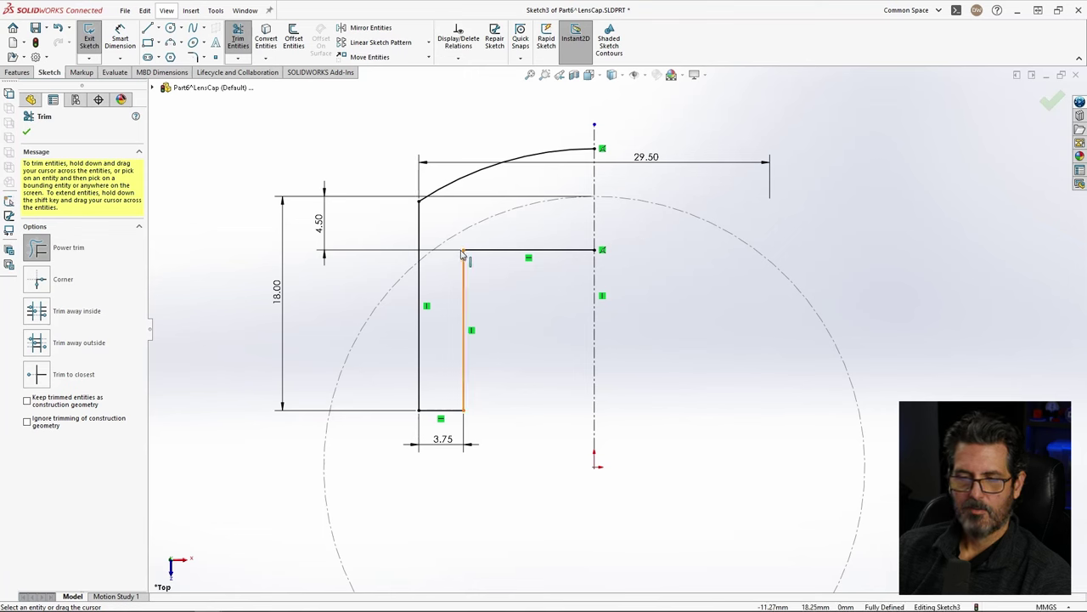
click(26, 134)
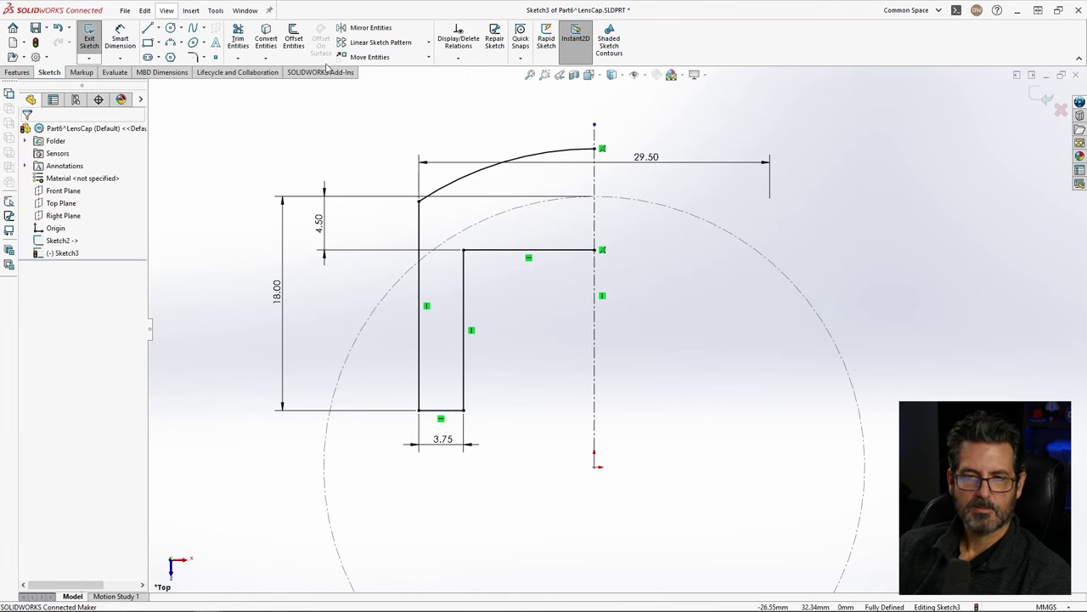
Step: Round the clip profile's inner step corner with a 2 mm sketch fillet
click(197, 58)
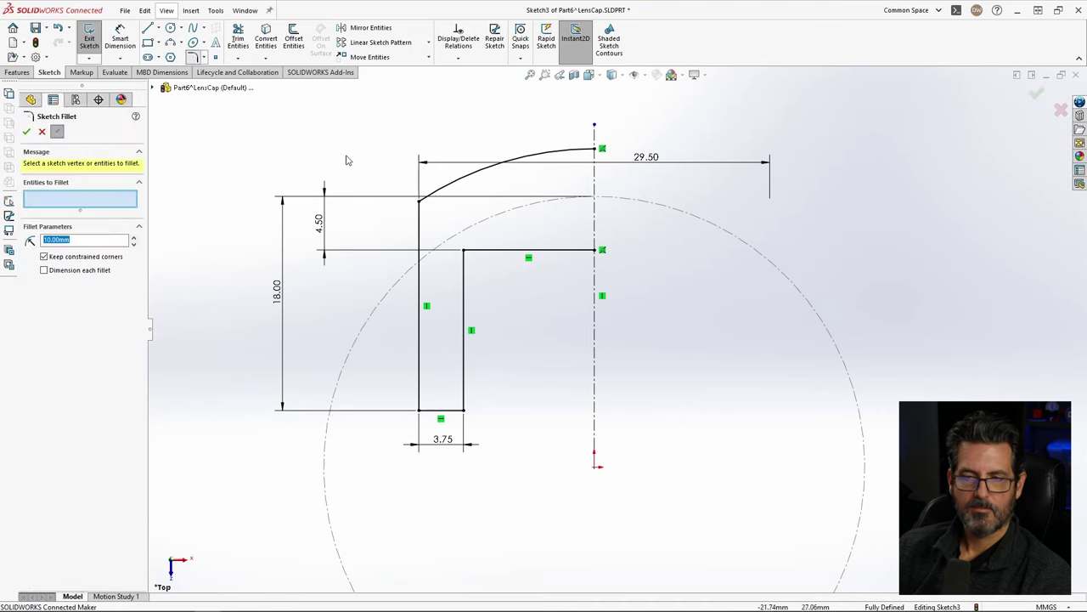
click(465, 252)
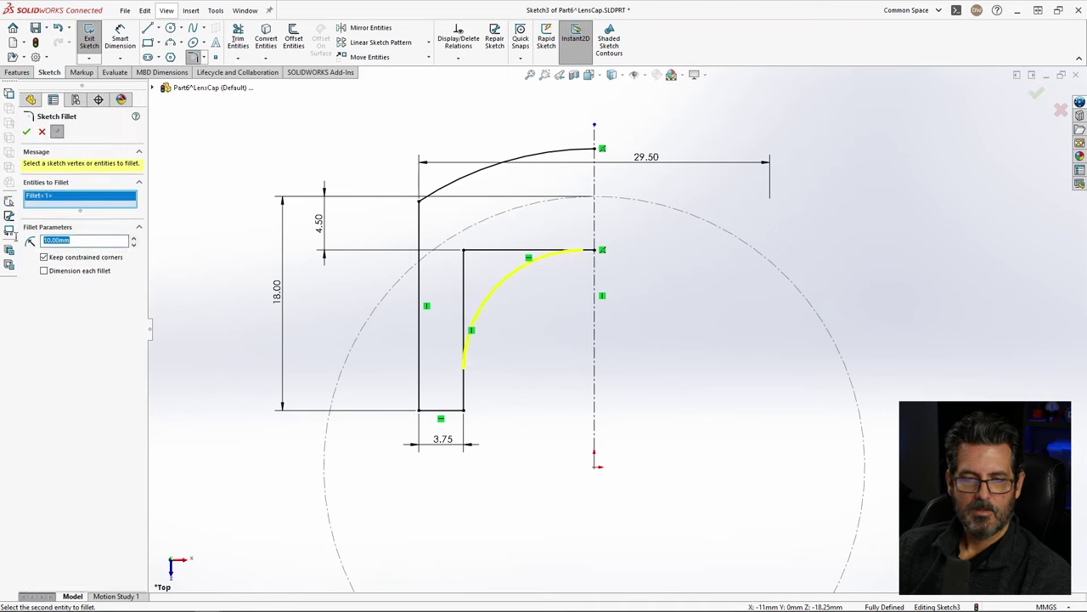
text(2)
key(Return)
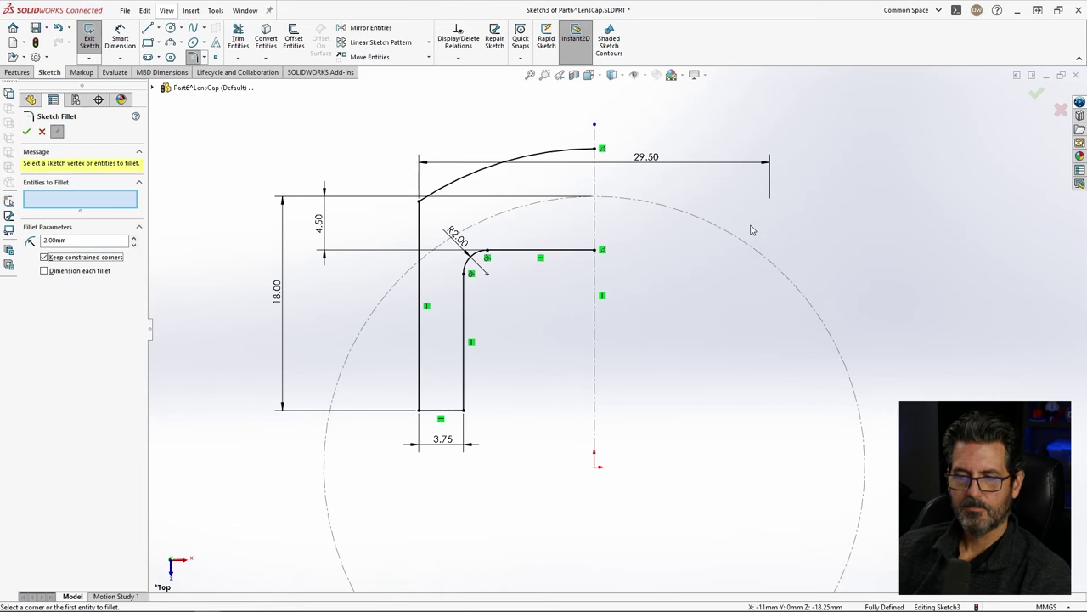
scroll(712, 410, up, 2)
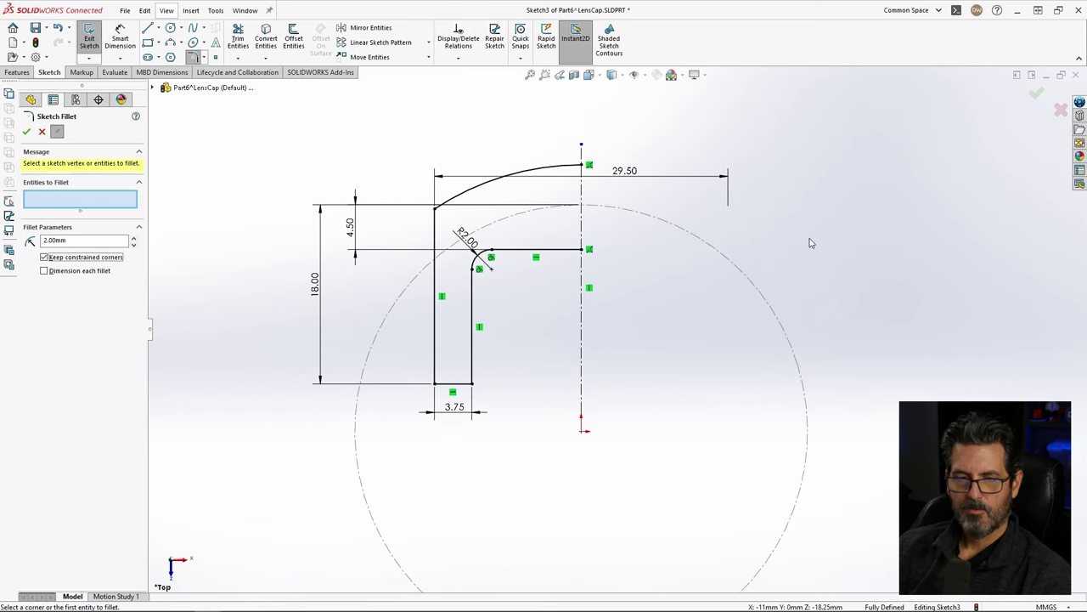
key(Escape)
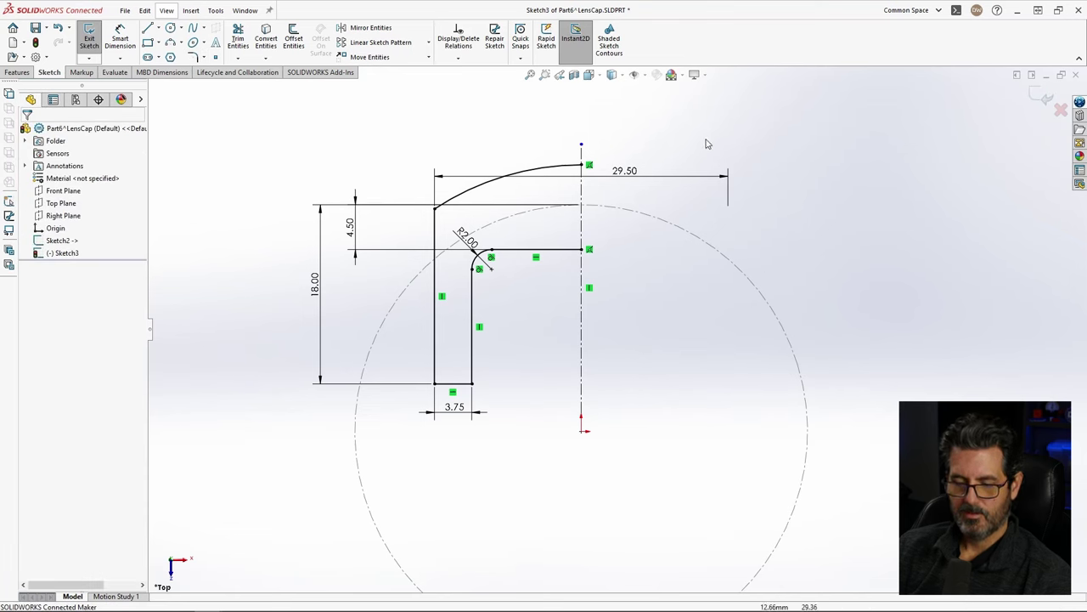
key(ctrl+a)
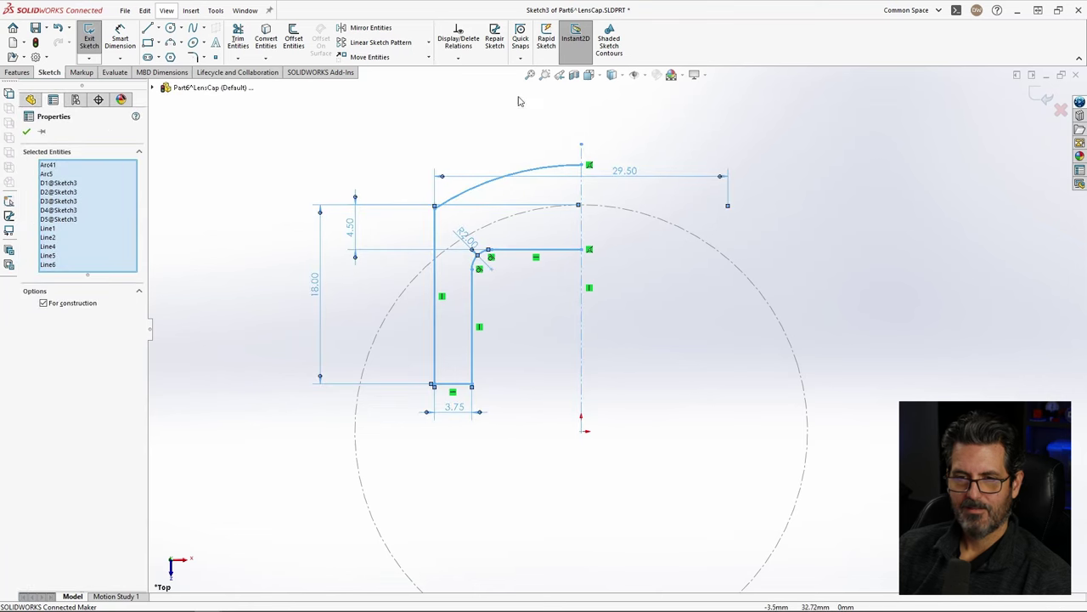
Step: Mirror the profile across the centerline and extrude it 3 mm mid-plane as Boss-Extrude1
click(371, 29)
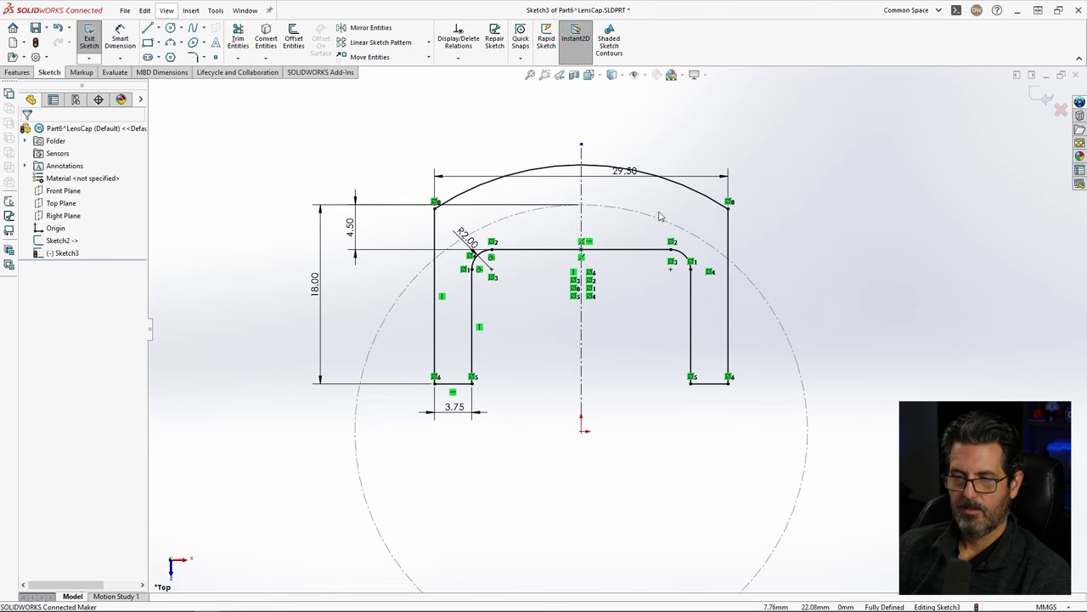
click(18, 72)
click(94, 38)
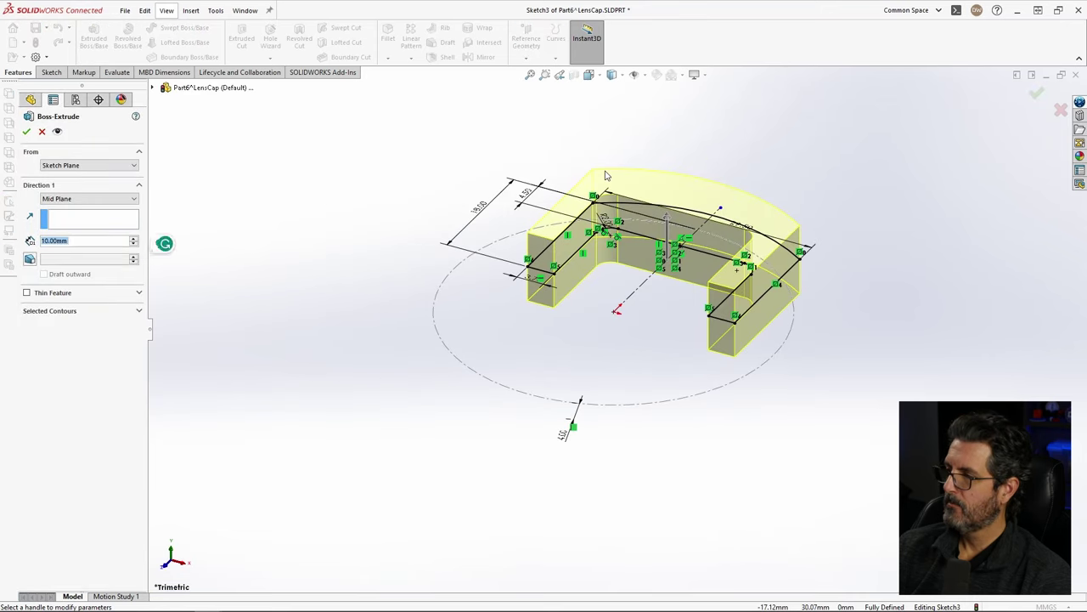
text(3)
key(Return)
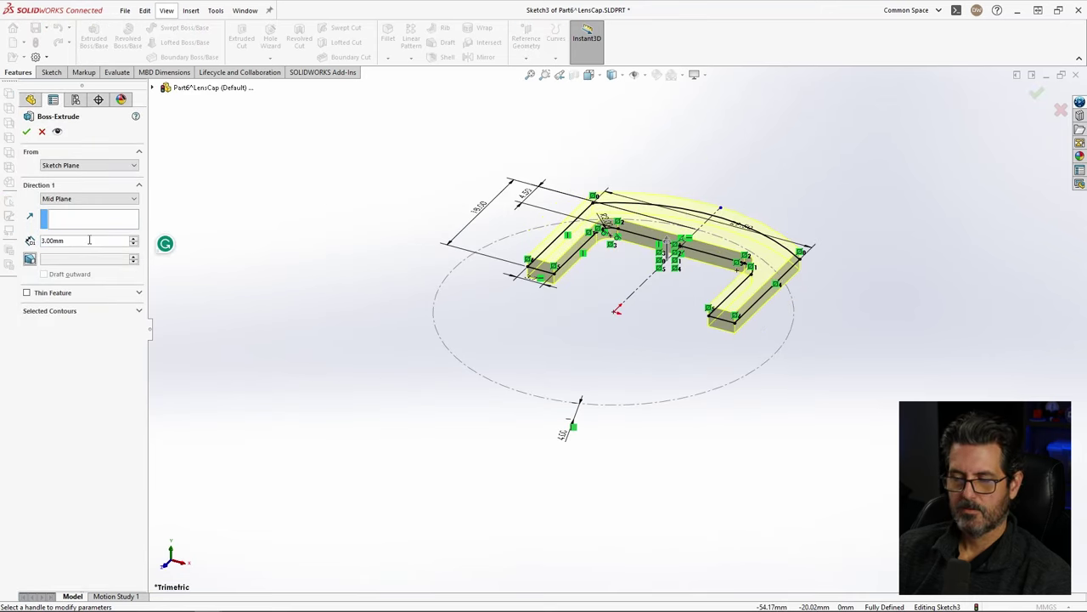
Step: Save Part6 and close it to return to the LensCap assembly
key(ctrl+s)
click(1076, 76)
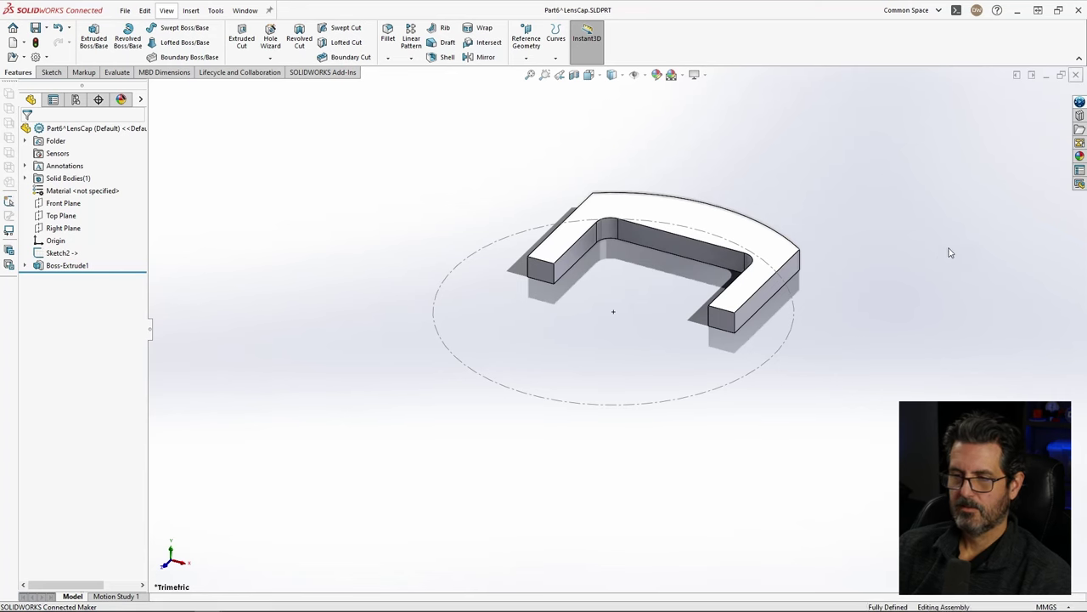
middle_drag(613, 257, 552, 357)
Step: Select the clip's top face and try dragging the Part6 component
click(554, 283)
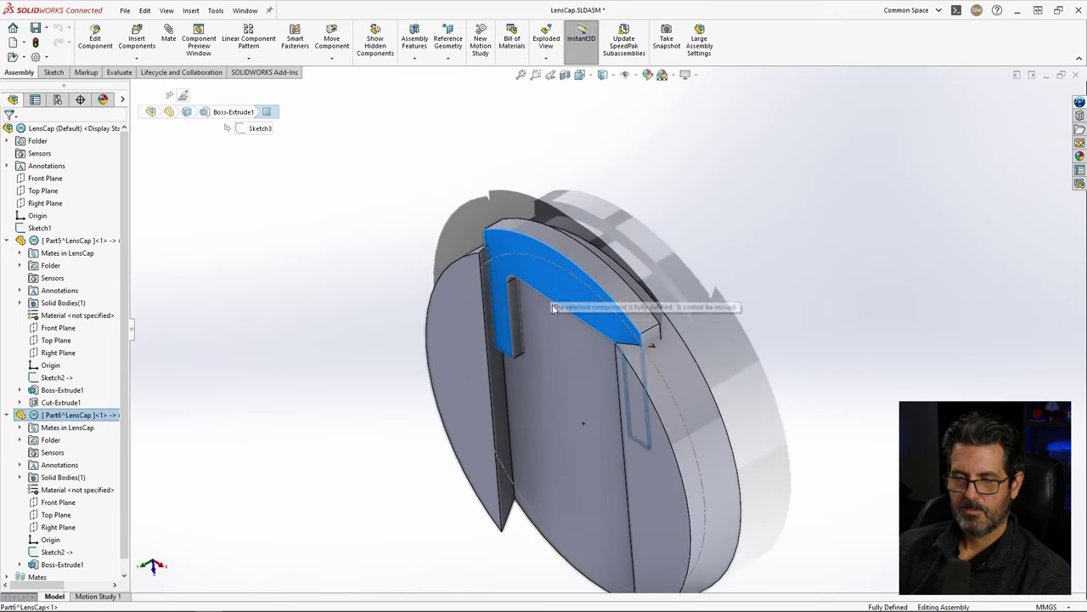
click(588, 317)
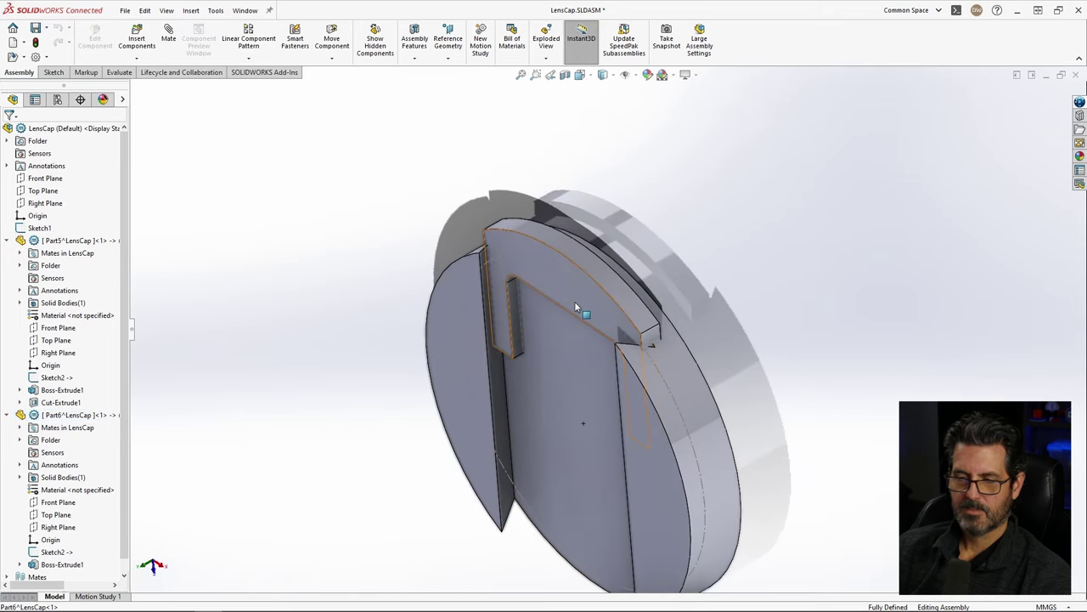
drag(575, 308, 569, 342)
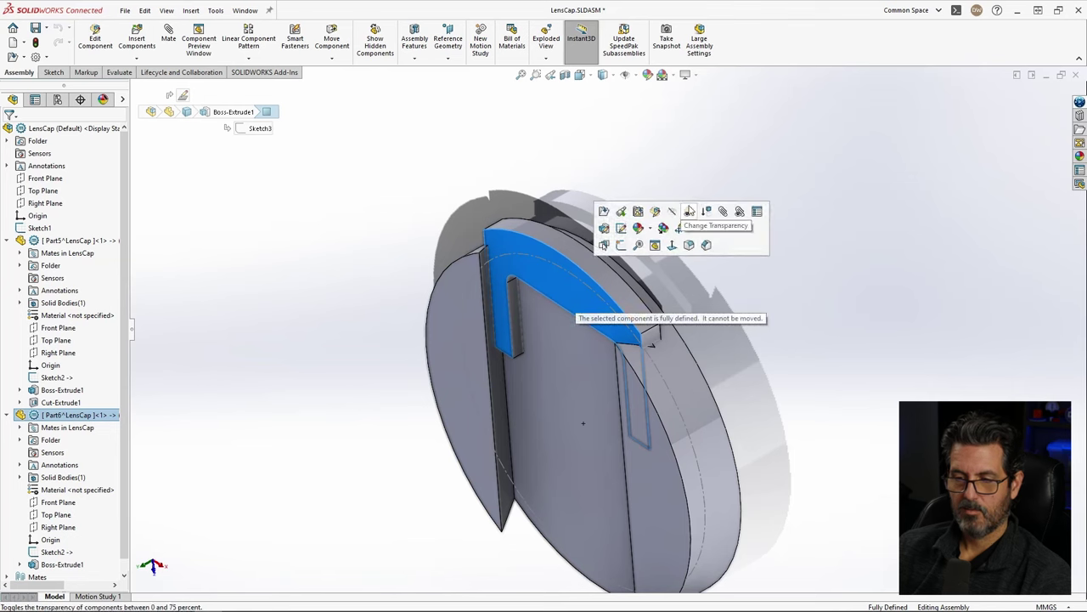
click(819, 255)
click(562, 285)
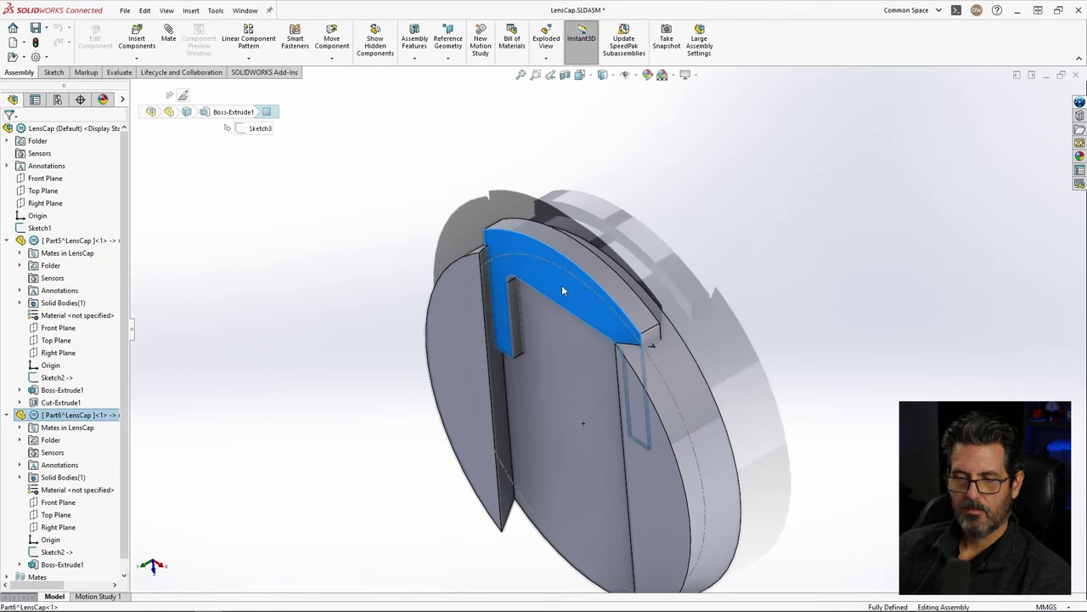
click(818, 293)
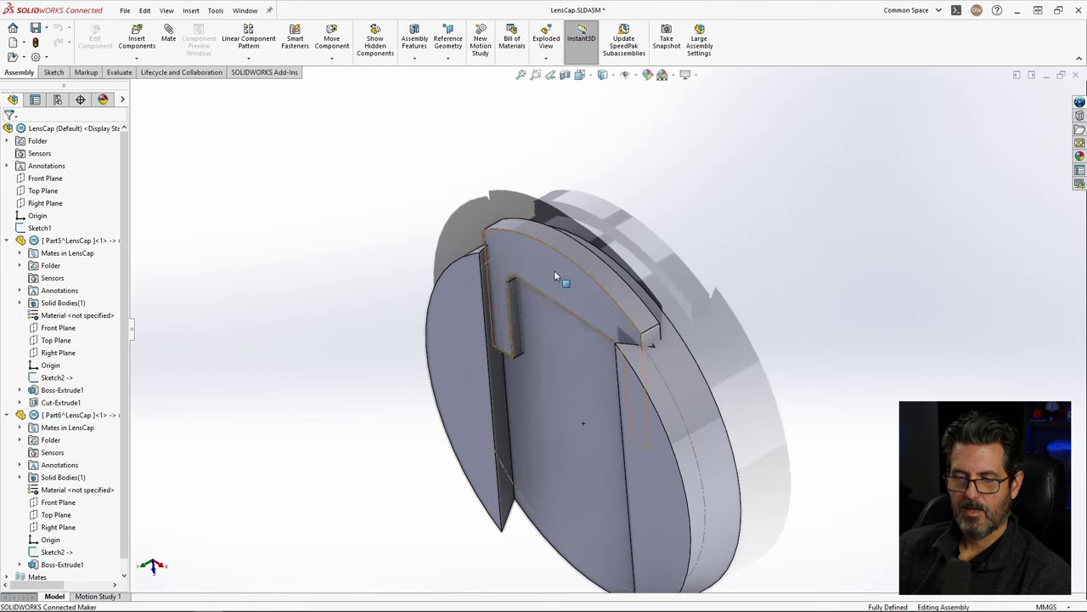
Step: Delete Part6's InPlace3 mate with its external references, then drag the freed clip in front of the cap
click(19, 428)
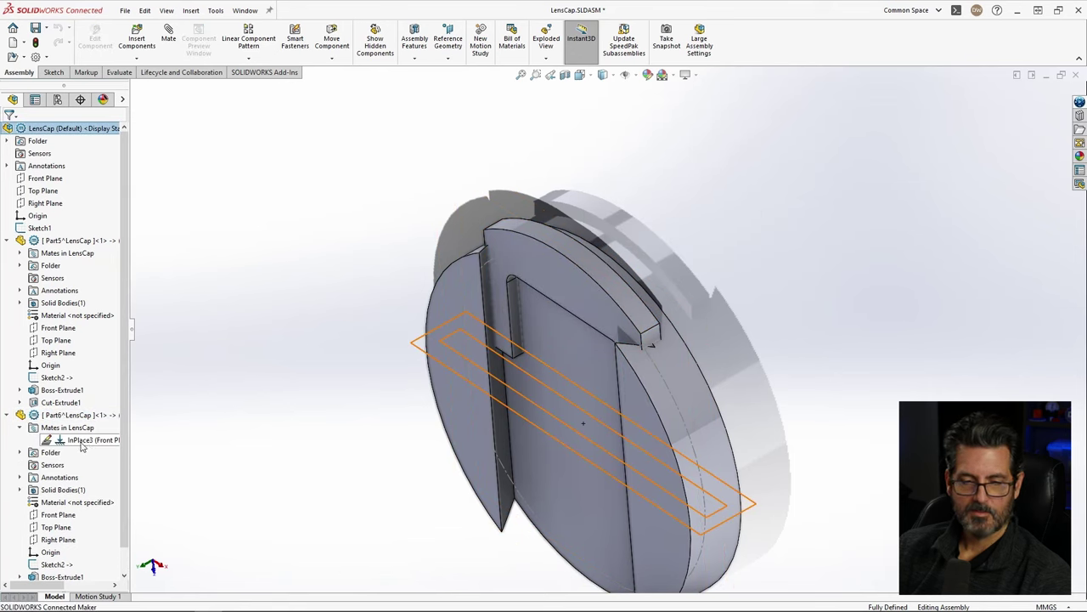
click(83, 446)
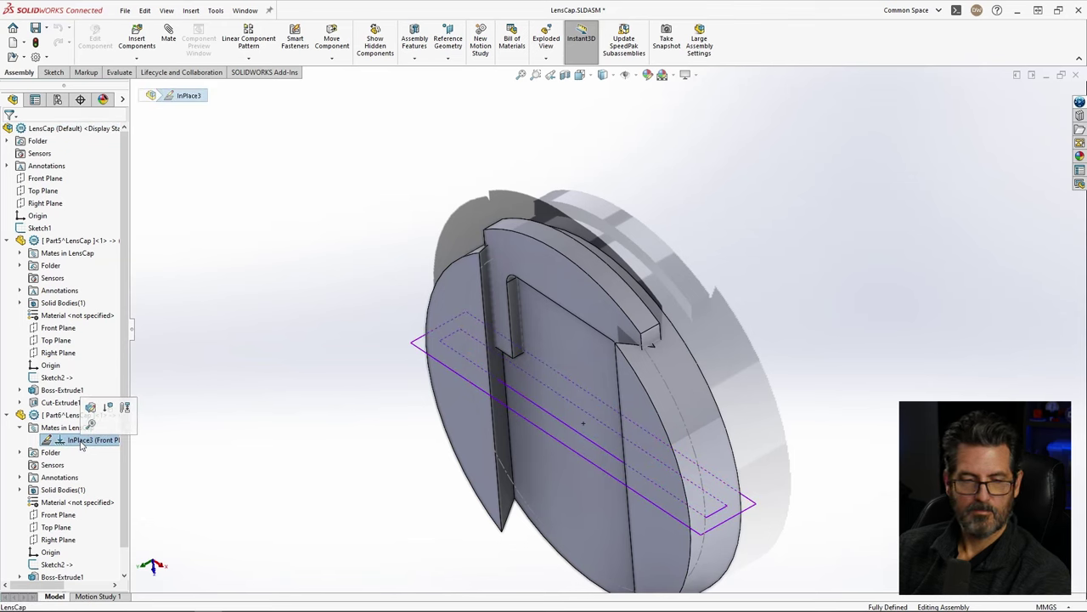
key(Delete)
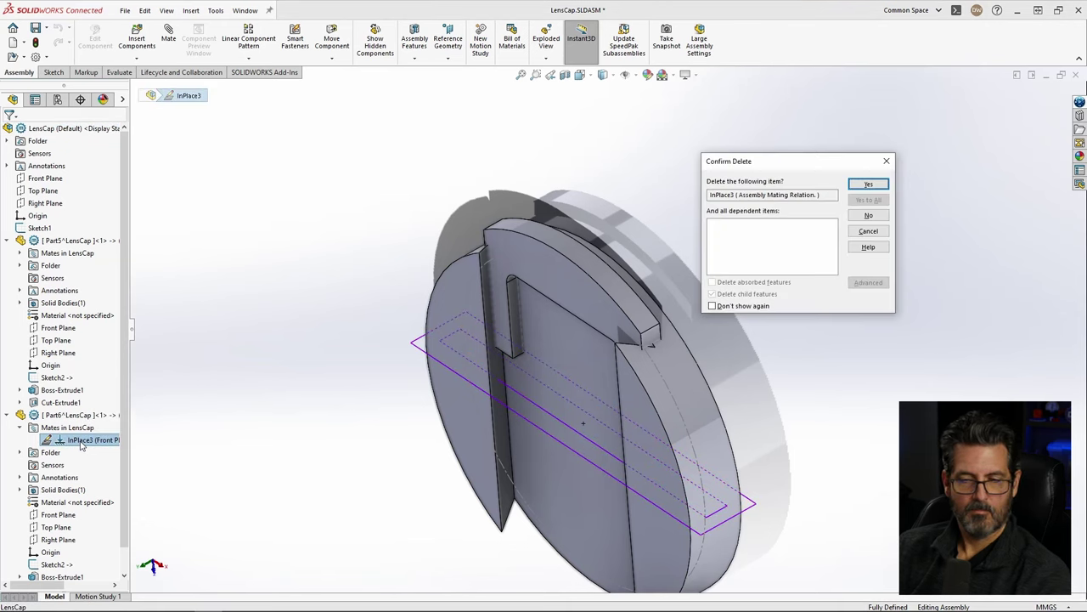
click(868, 184)
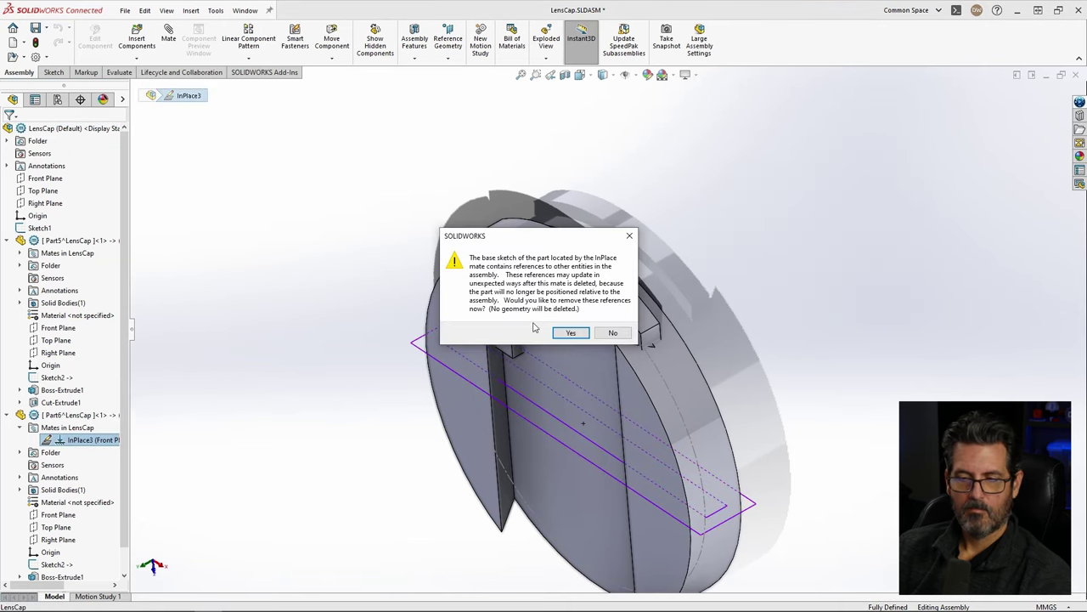
click(571, 332)
drag(589, 259, 499, 277)
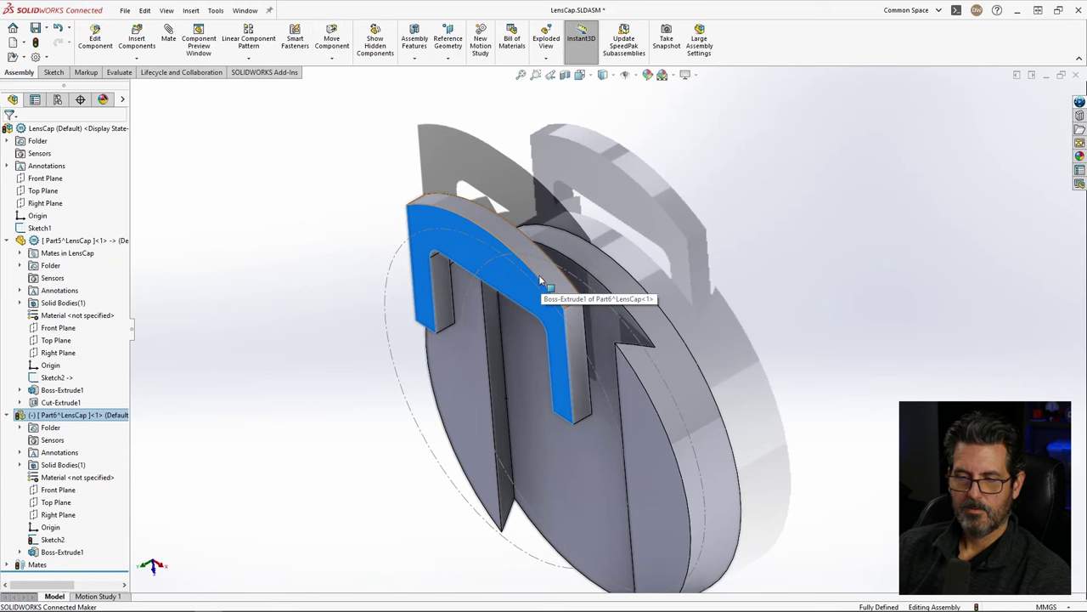
Step: Mate a Part6 clip face to Part5's inner Cut-Extrude1 face
key(shift+Left)
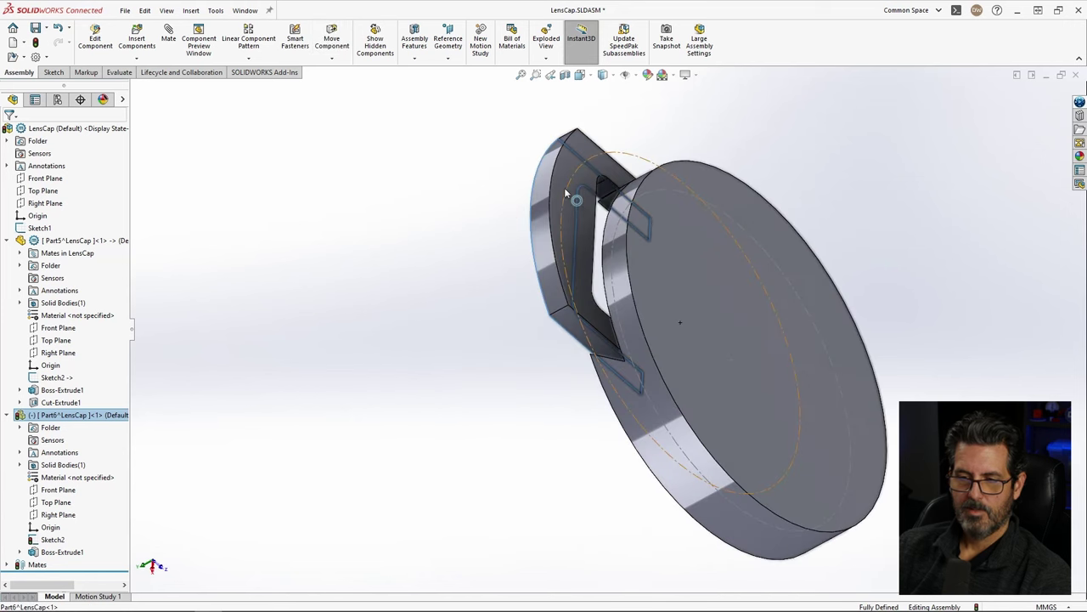
click(564, 193)
middle_drag(563, 180, 696, 145)
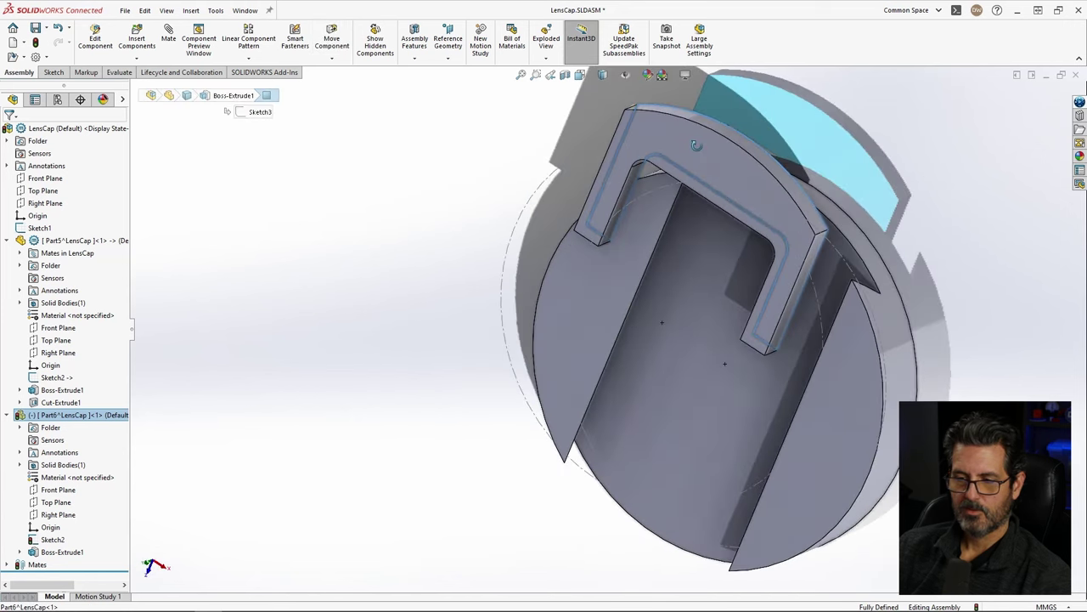
click(718, 252)
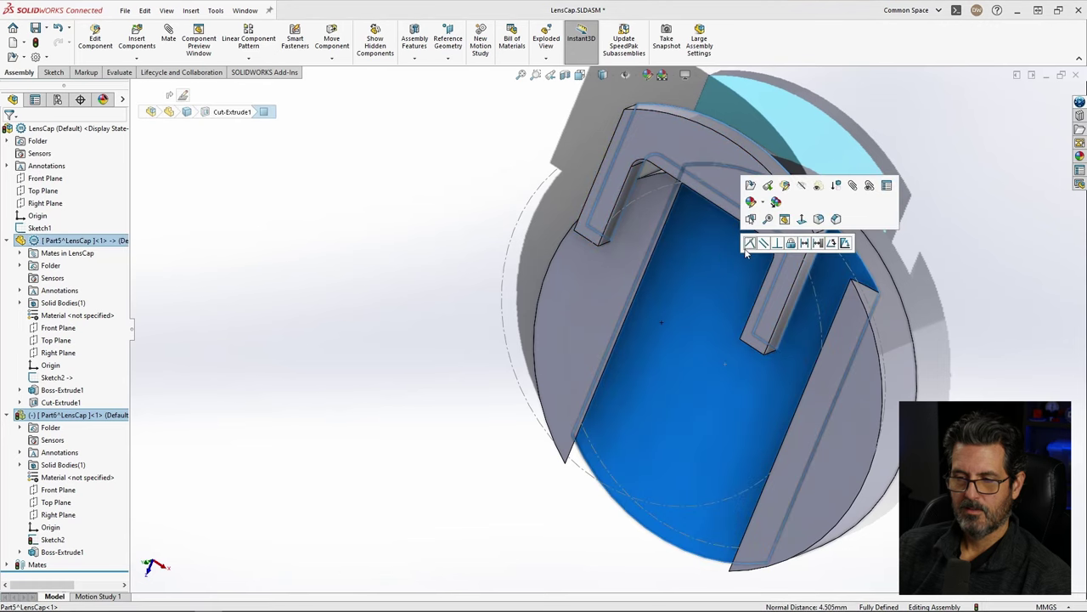
click(749, 243)
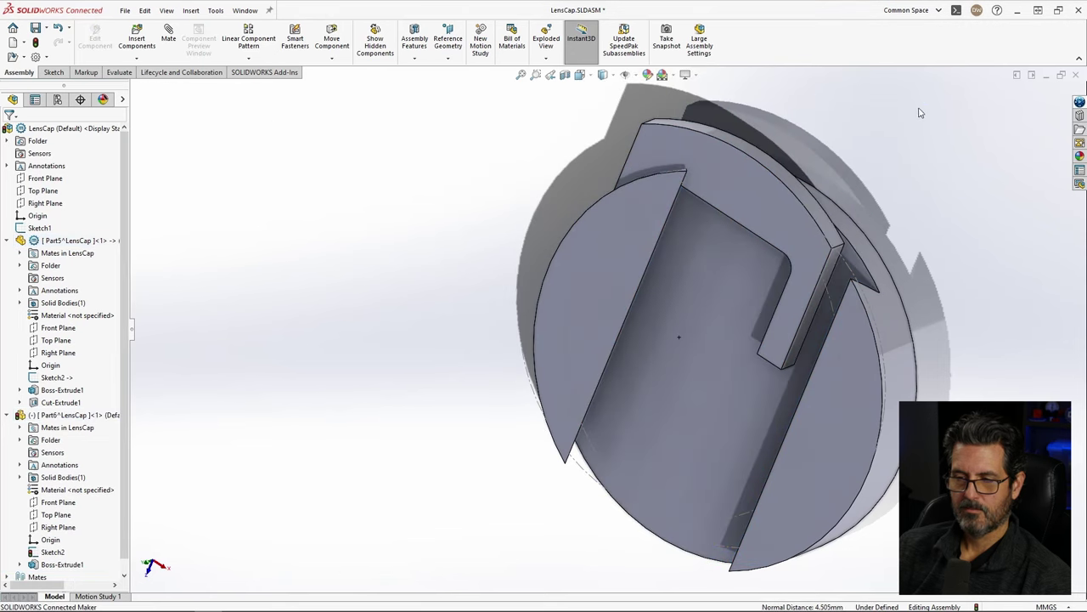
Step: Make Part6's and Part5's Right Planes coincident, then rotate the clip about its mate
click(54, 529)
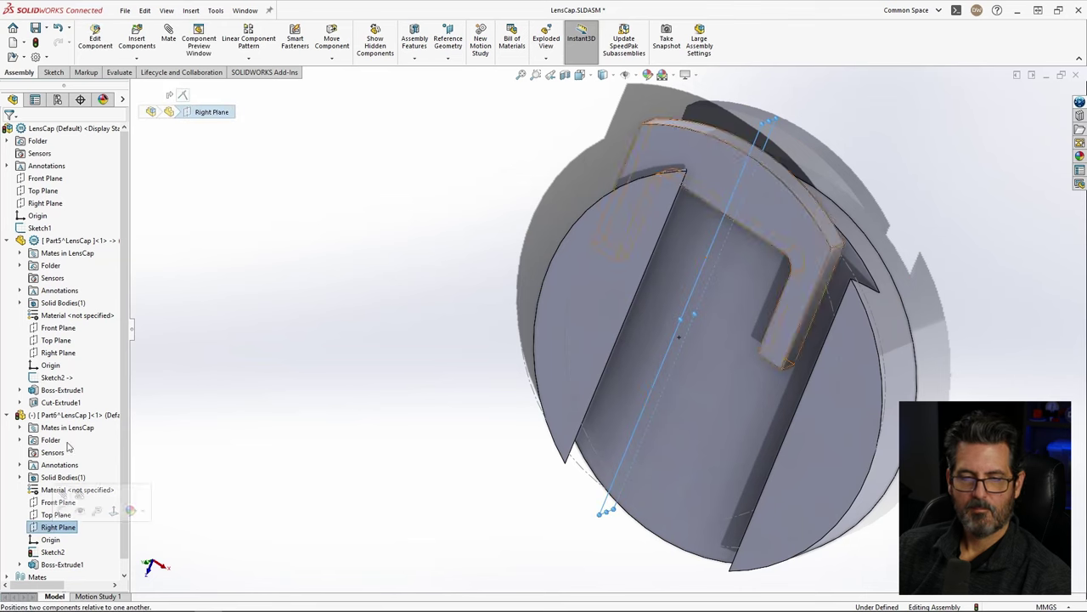
ctrl+click(61, 355)
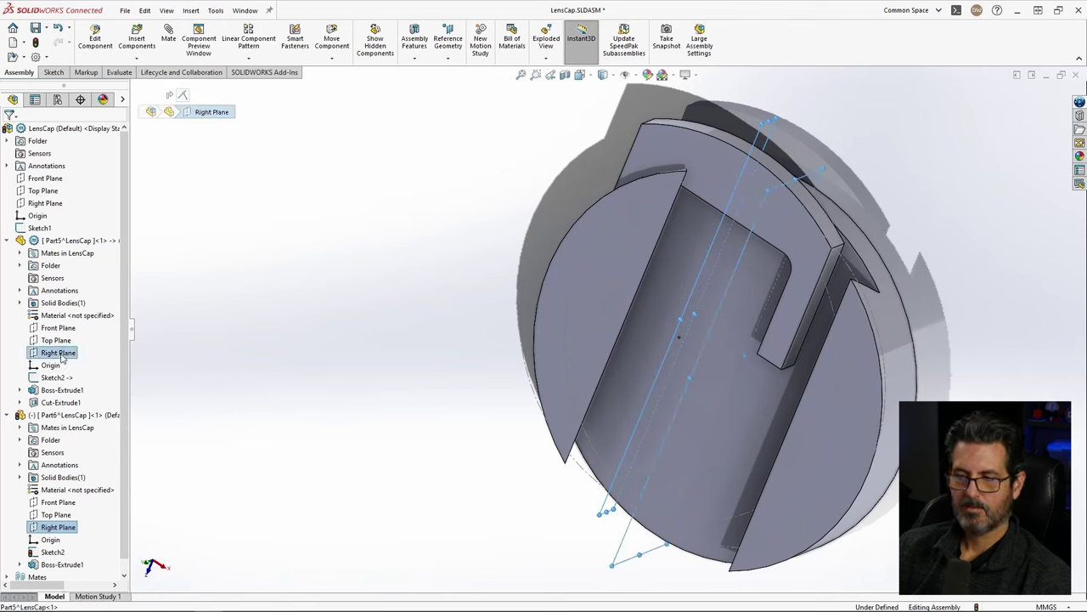
click(70, 361)
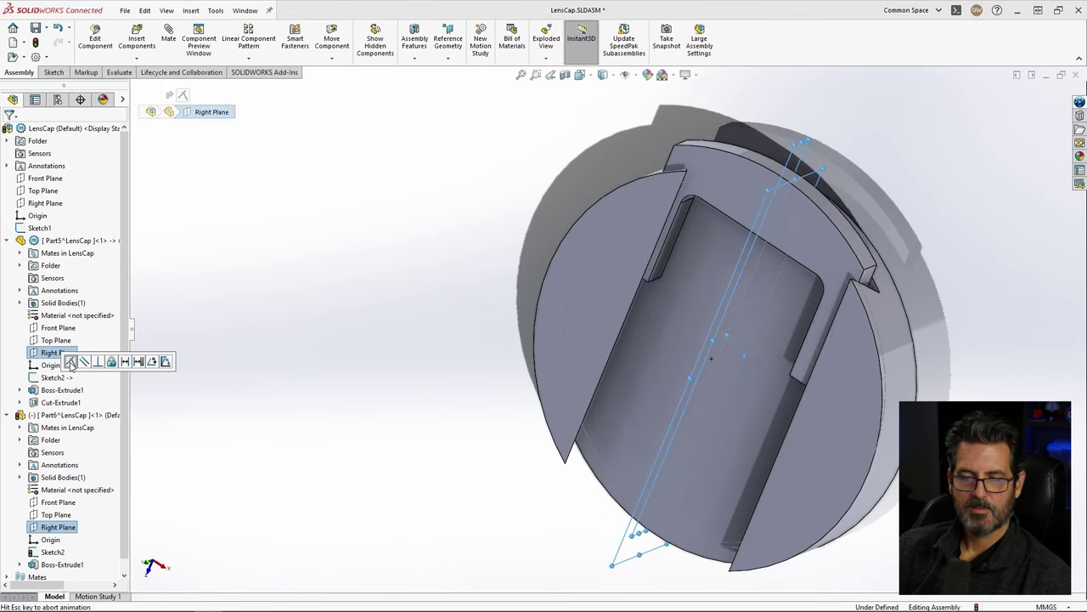
drag(795, 245, 755, 251)
middle_drag(754, 250, 677, 286)
Step: Orbit around the assembly to inspect the seated clip and select the Part6 component
middle_drag(752, 237, 784, 216)
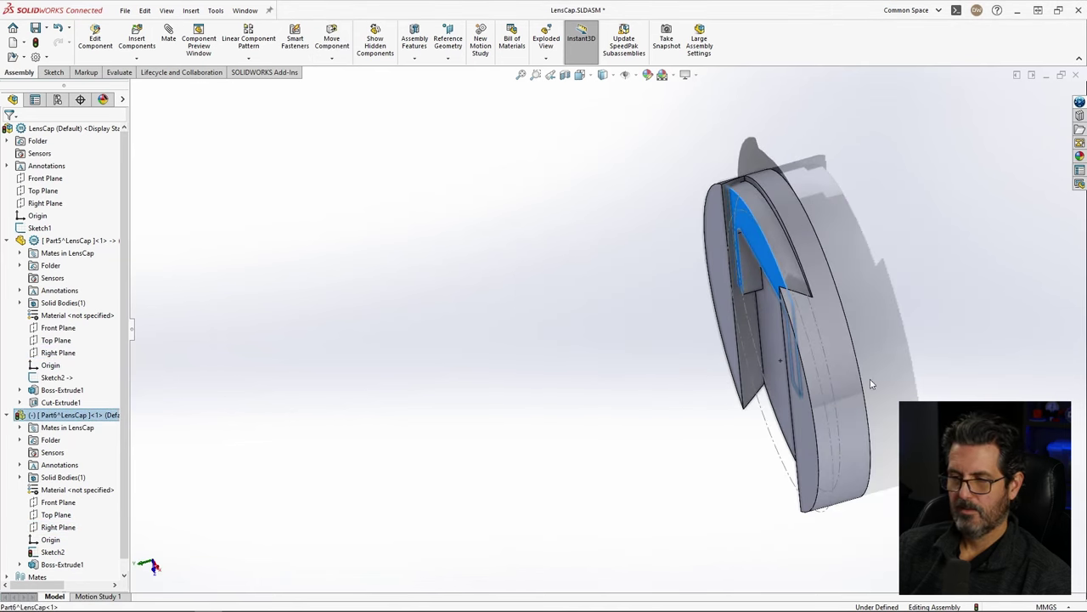
scroll(870, 384, down, 4)
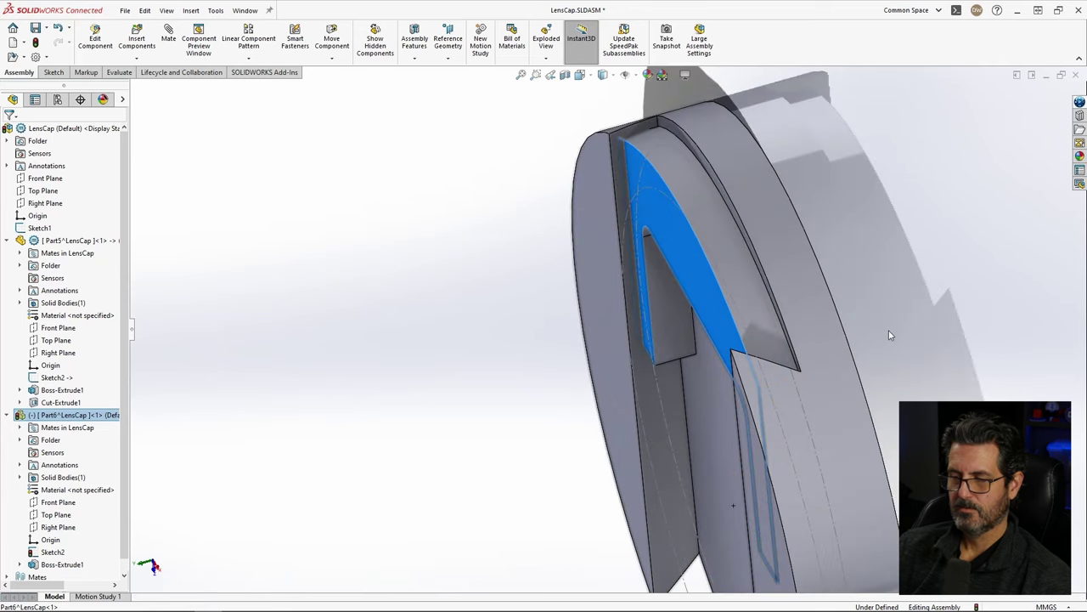
click(681, 255)
mouse_move(679, 254)
middle_down()
mouse_move(645, 202)
mouse_move(677, 323)
mouse_move(517, 268)
middle_up()
middle_drag(531, 472, 535, 405)
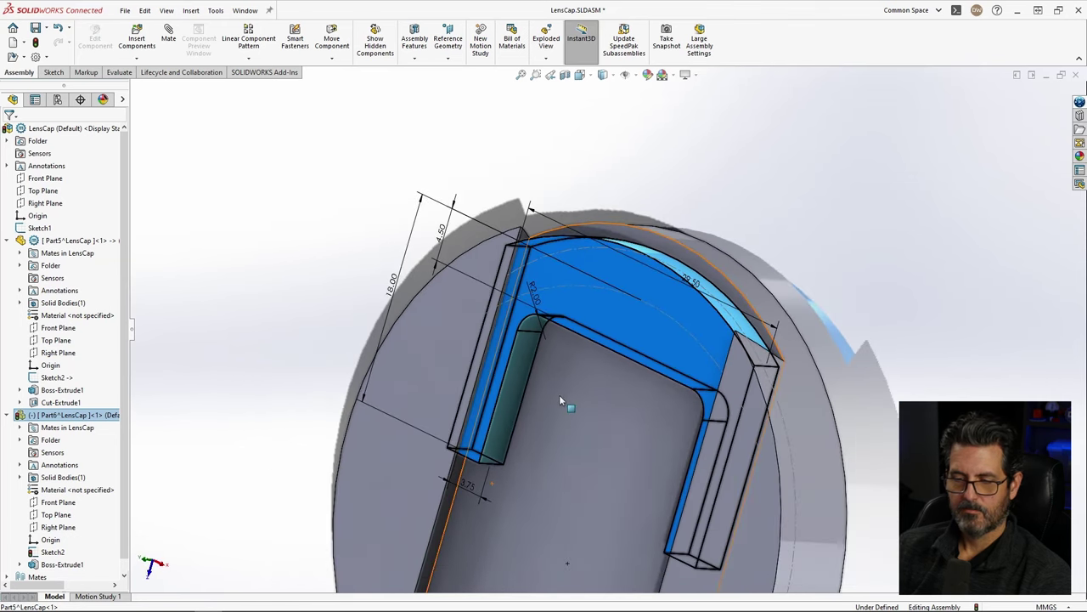
click(44, 416)
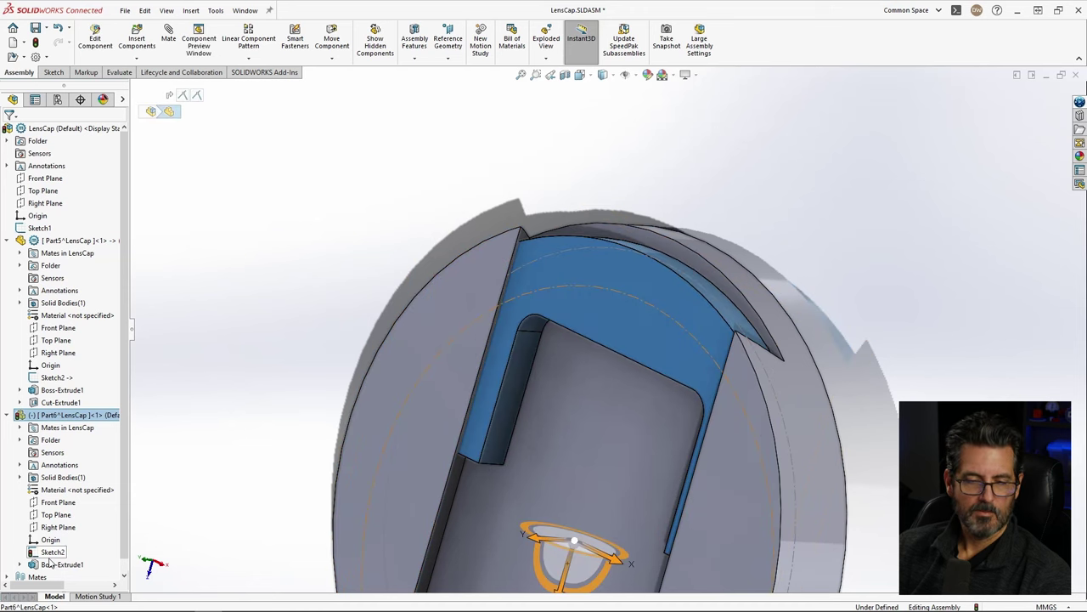
Step: Open Boss-Extrude1's sketch for editing, then exit it to rebuild the clip
right_click(49, 564)
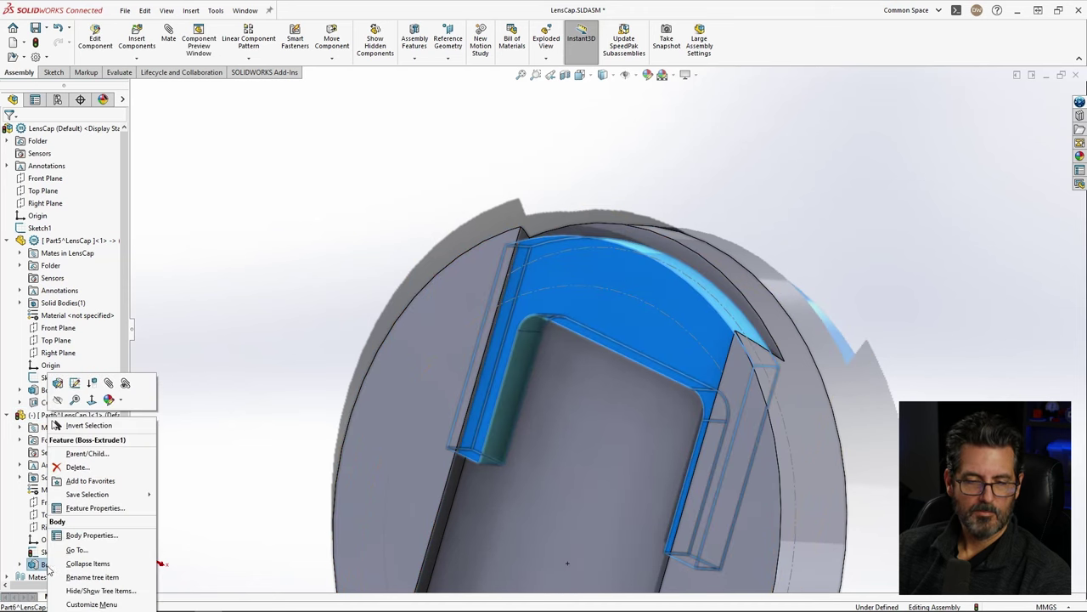
click(74, 384)
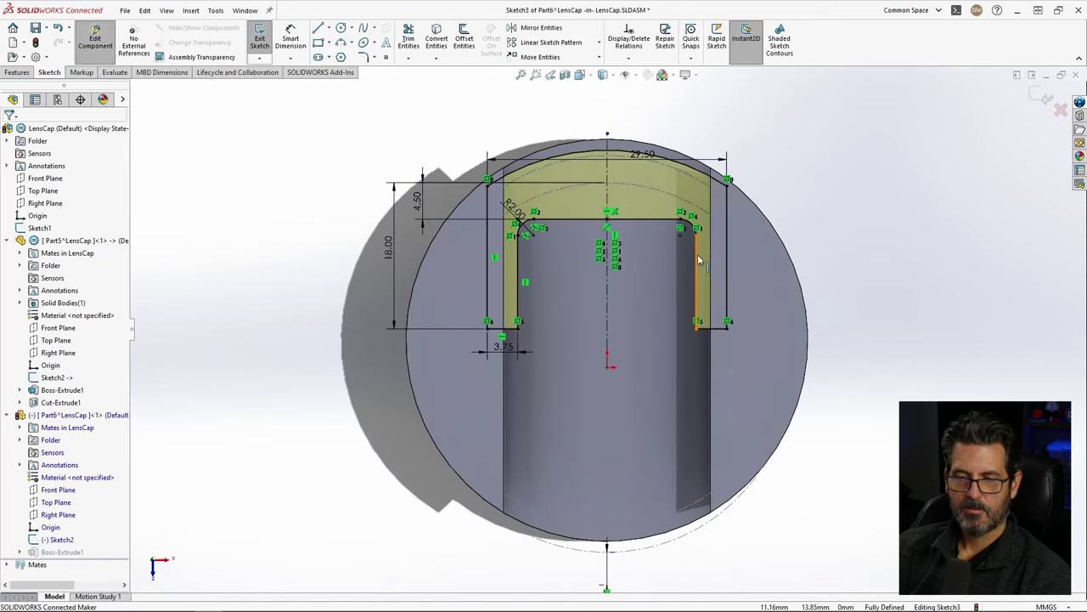
click(1047, 99)
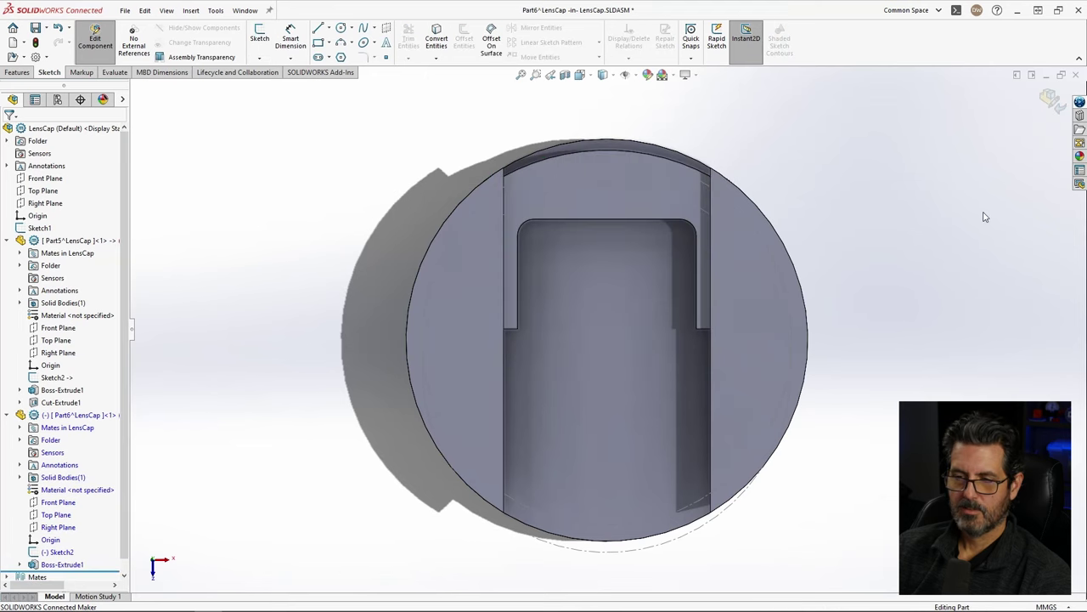
middle_drag(517, 363, 281, 503)
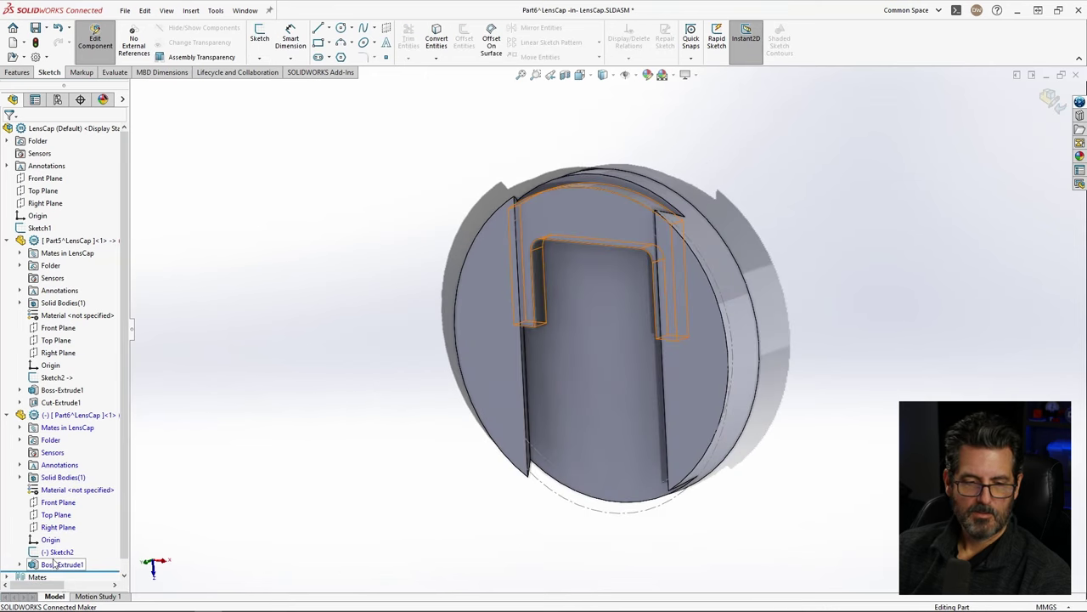
Step: Edit Boss-Extrude1 and change its mid-plane depth from 3 mm to 4 mm
right_click(56, 564)
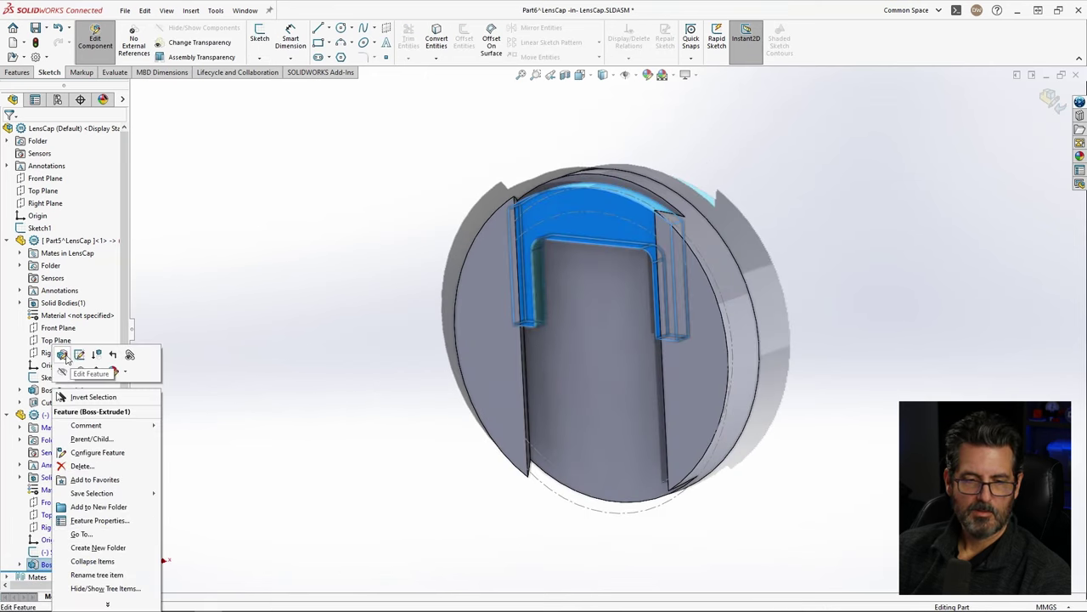
click(62, 355)
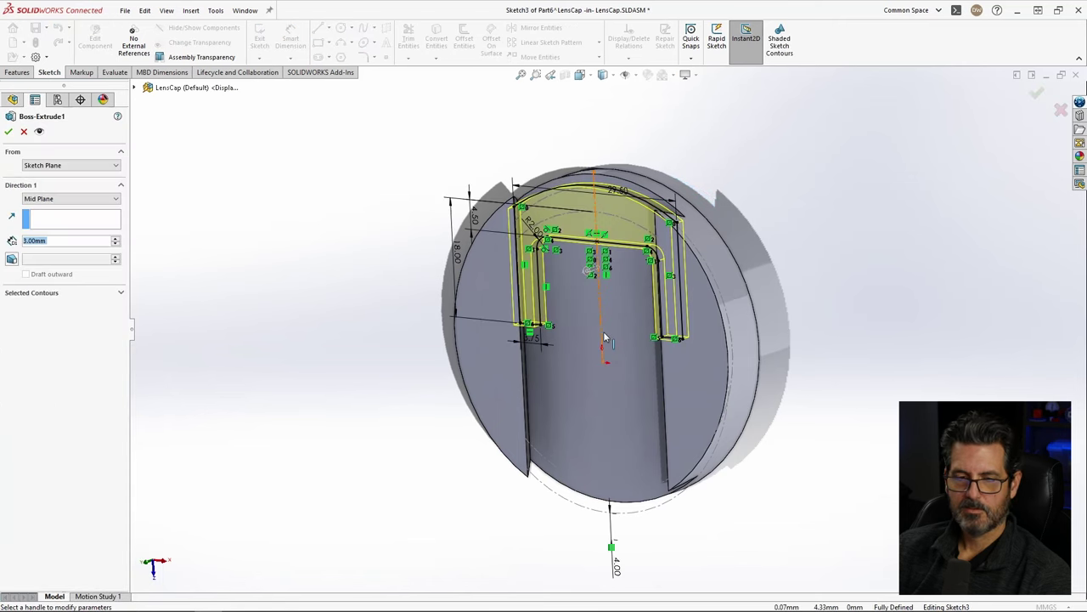
text(4)
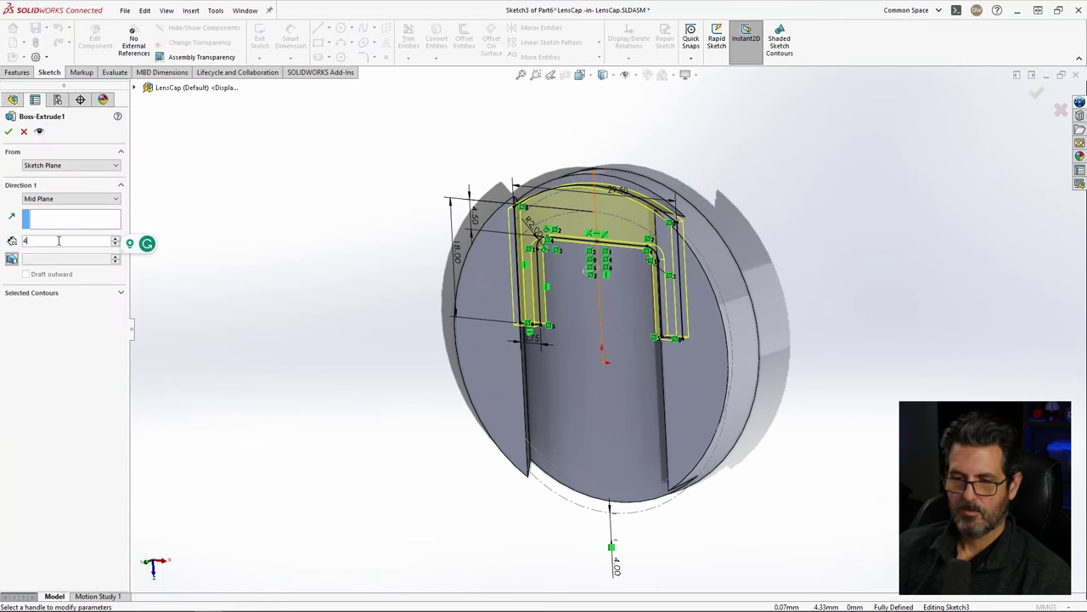
key(Return)
middle_drag(618, 211, 582, 319)
scroll(565, 217, down, 5)
middle_drag(540, 241, 540, 323)
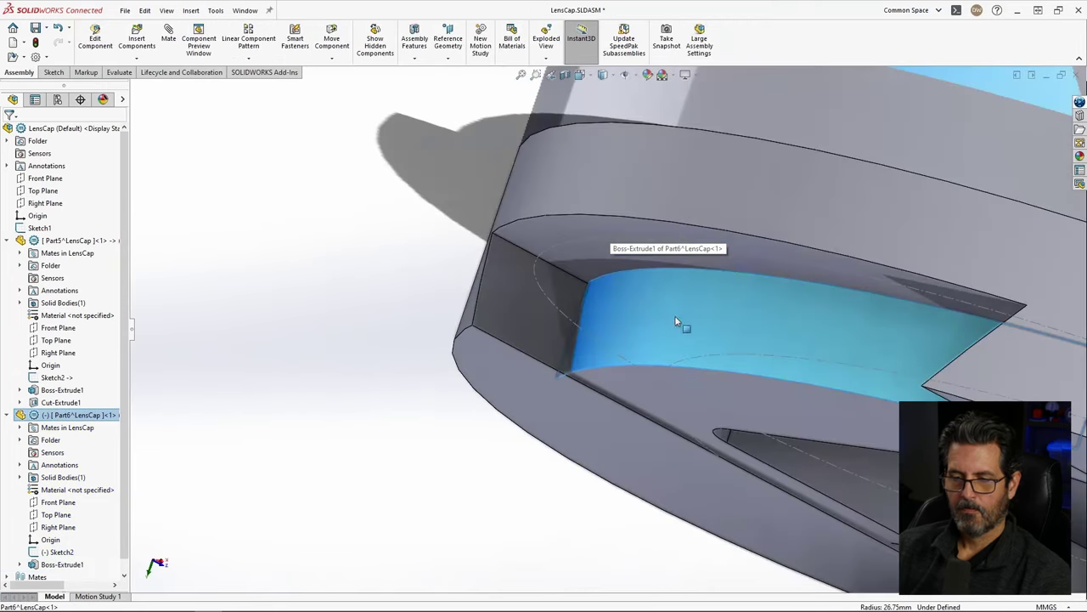
Step: Open Part6^LensCap.SLDPRT in its own window from the clip's slot face
middle_drag(631, 286, 557, 302)
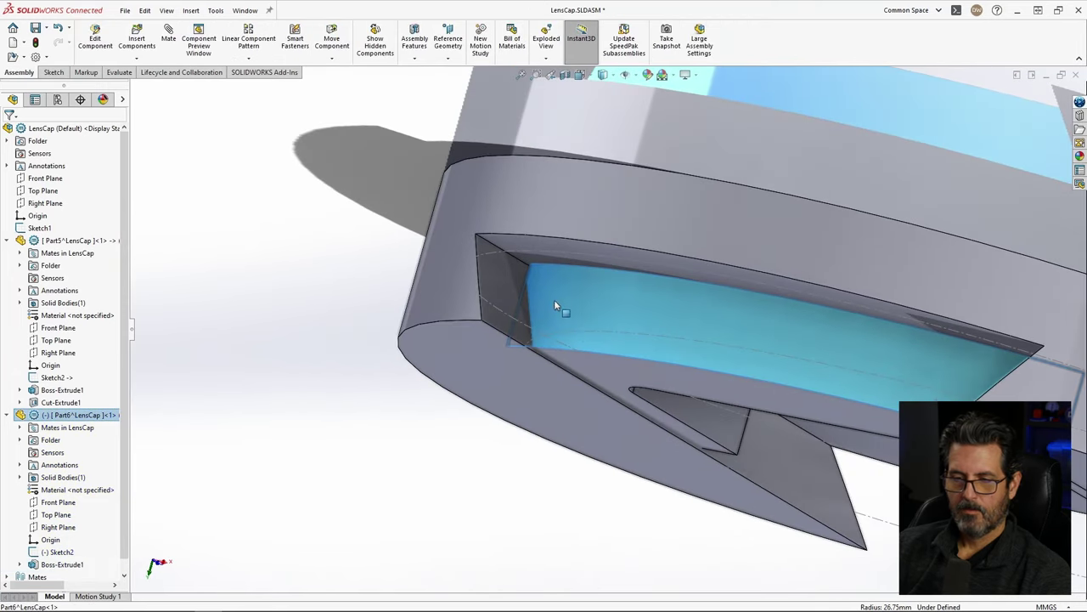
click(505, 284)
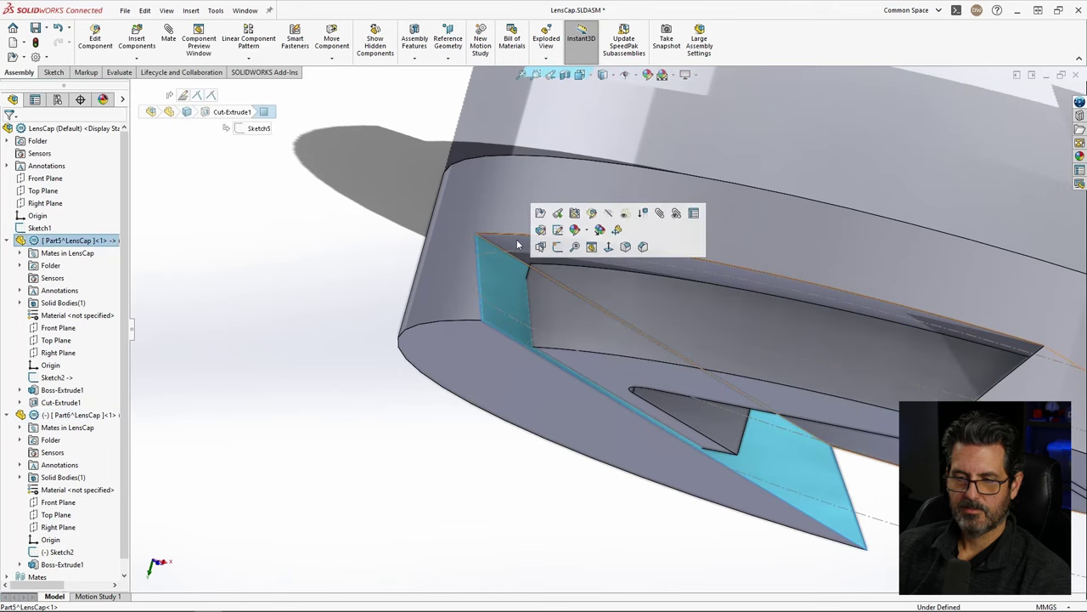
click(553, 311)
right_click(553, 311)
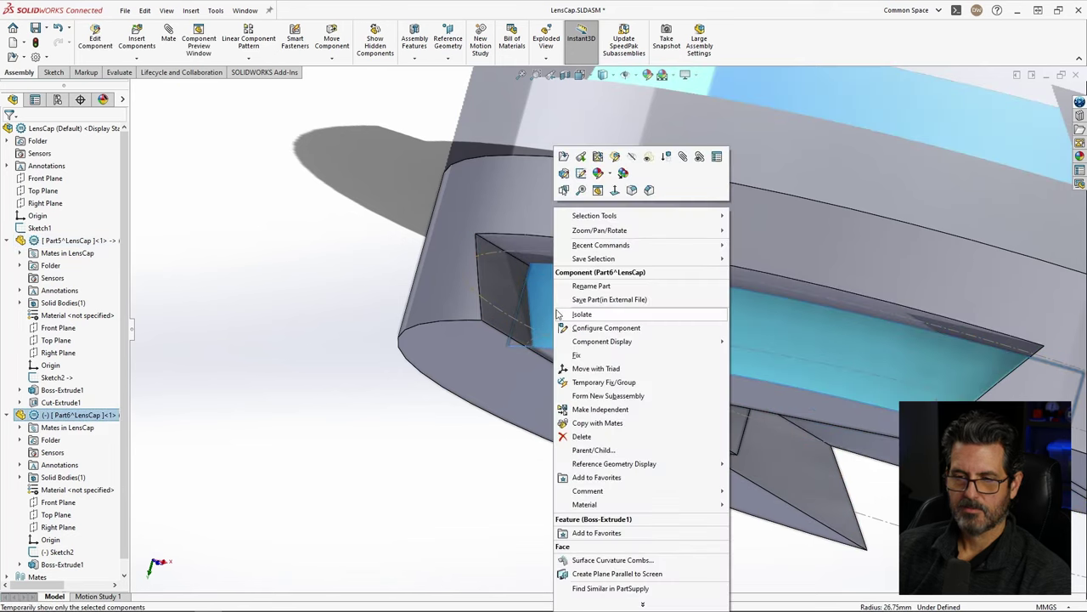
click(563, 159)
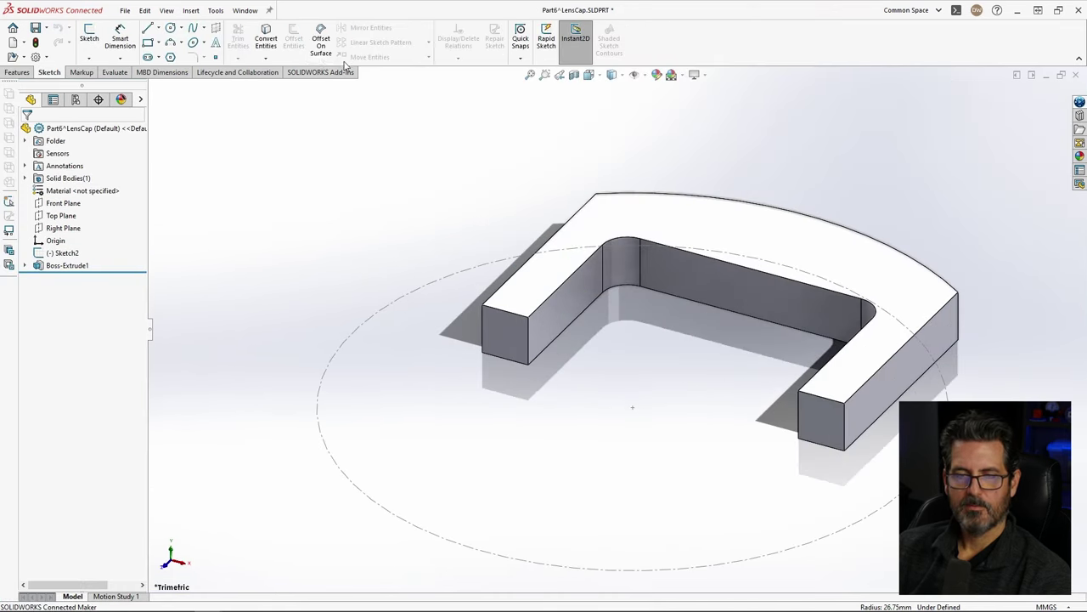
Step: Start a chamfer on the clip and select two edges at its ends
click(18, 73)
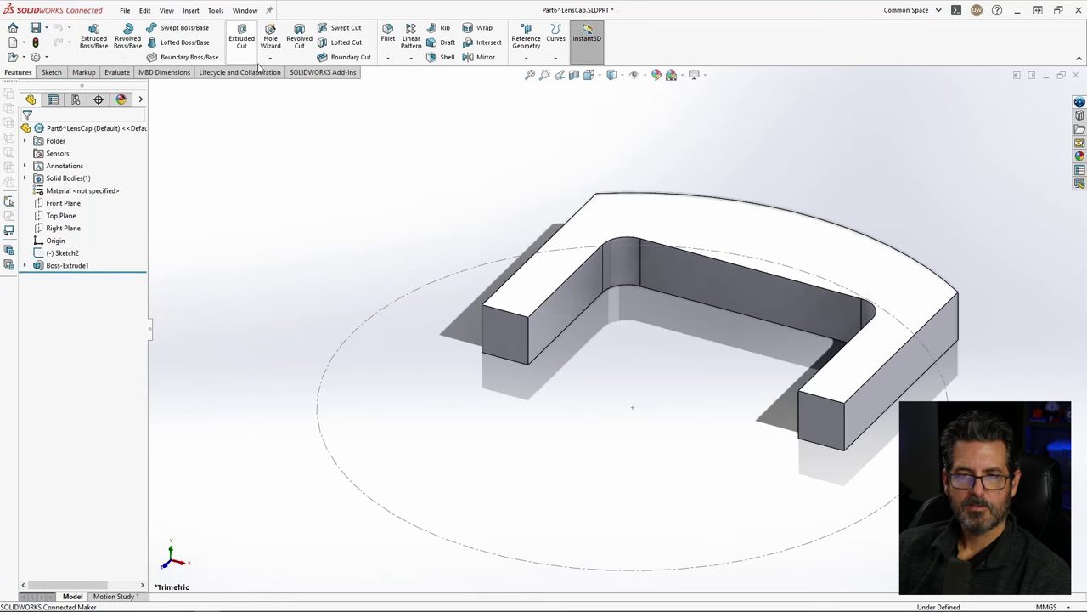
click(388, 58)
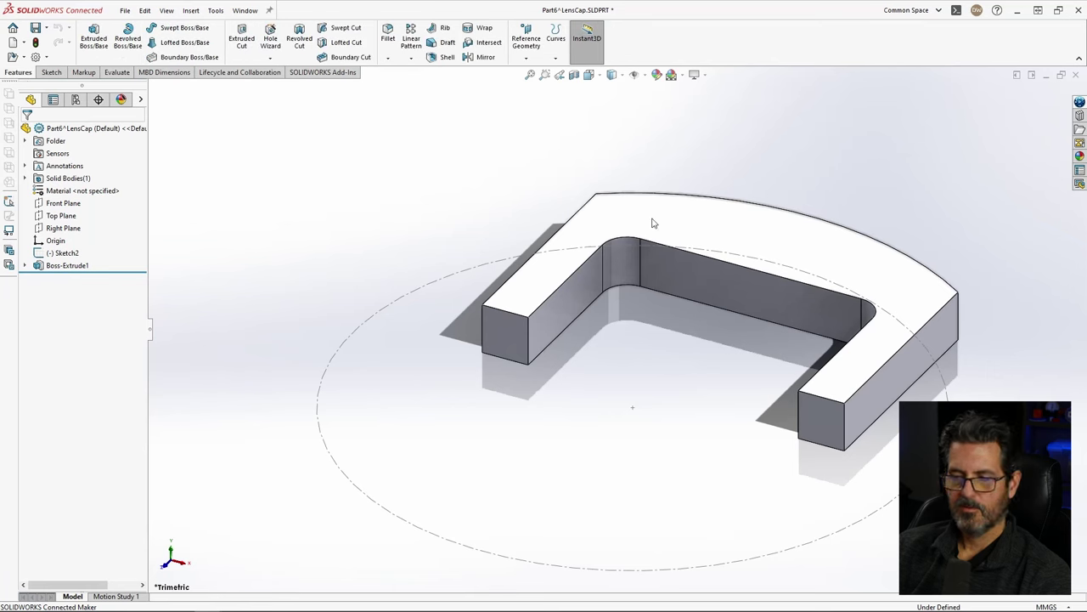
click(875, 380)
click(515, 278)
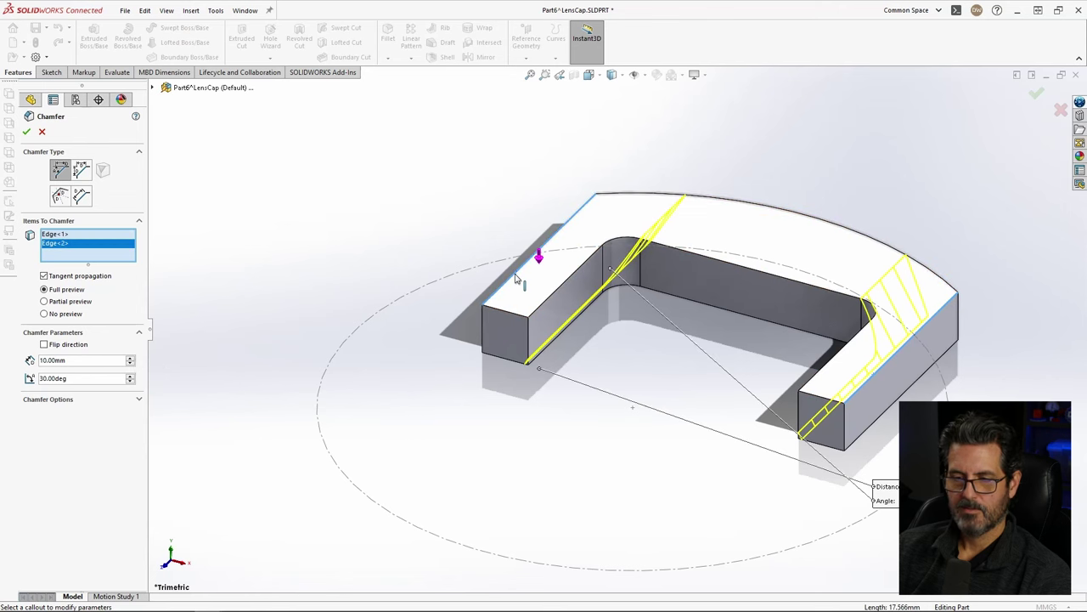
middle_drag(602, 308, 635, 325)
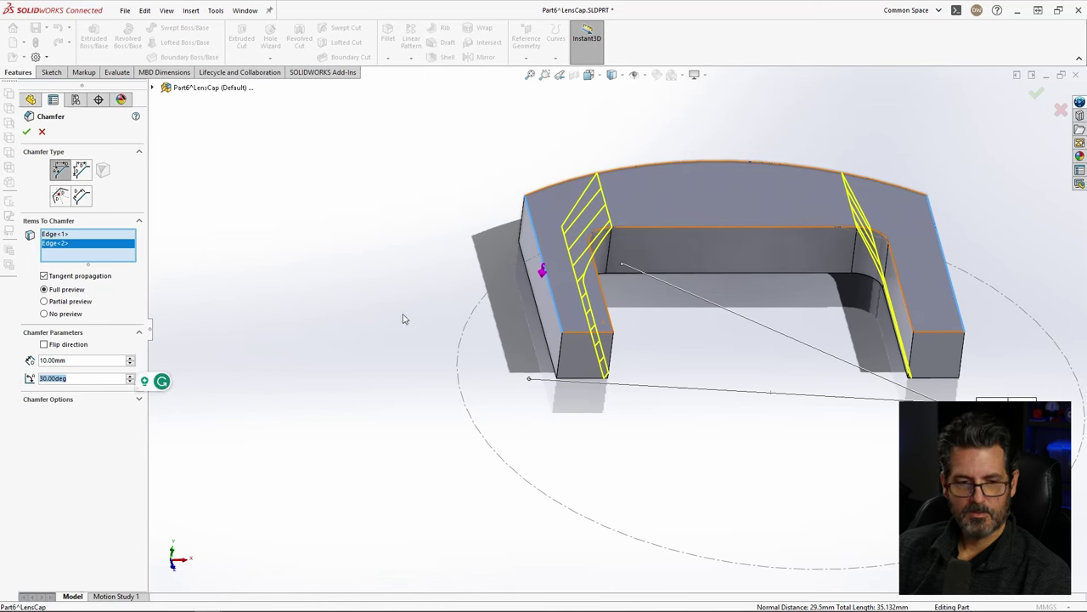
Step: Enter a 4 mm distance and 60° angle, flipping the chamfer direction and back
click(79, 359)
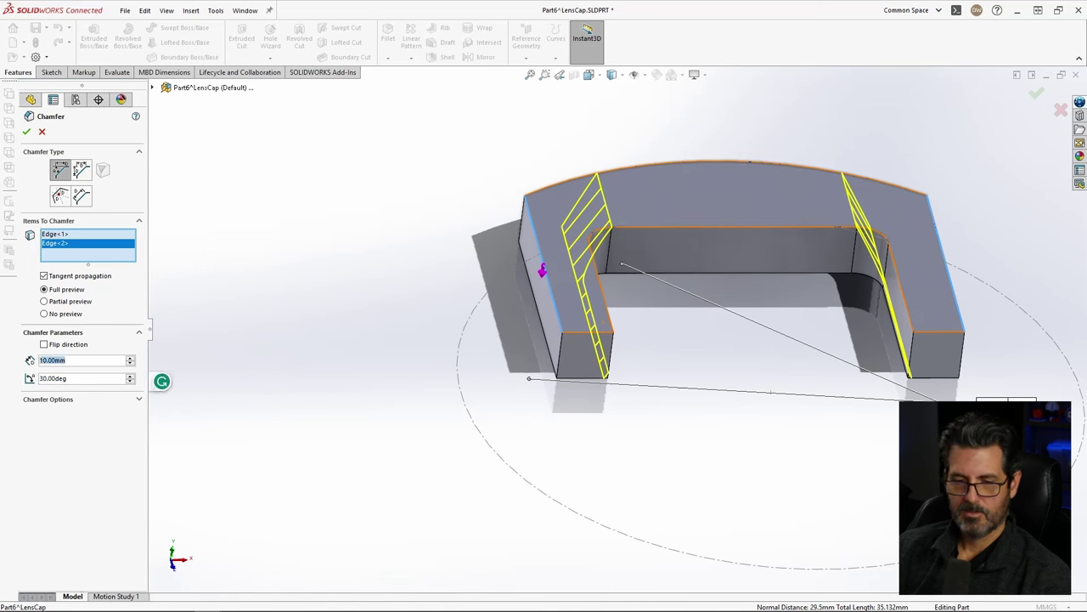
text(4)
key(Tab)
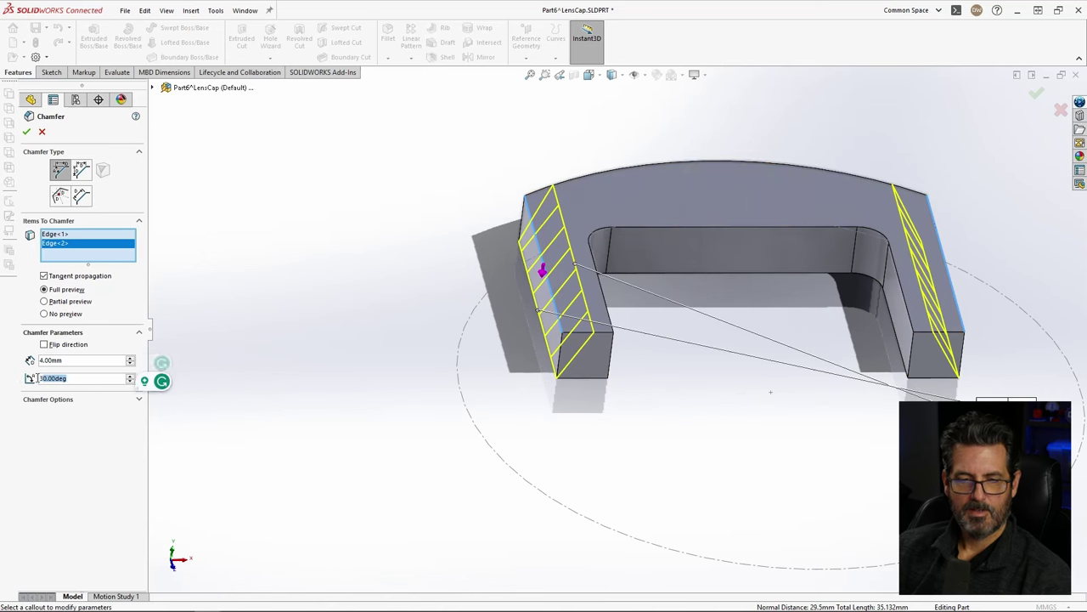
text(60)
key(Tab)
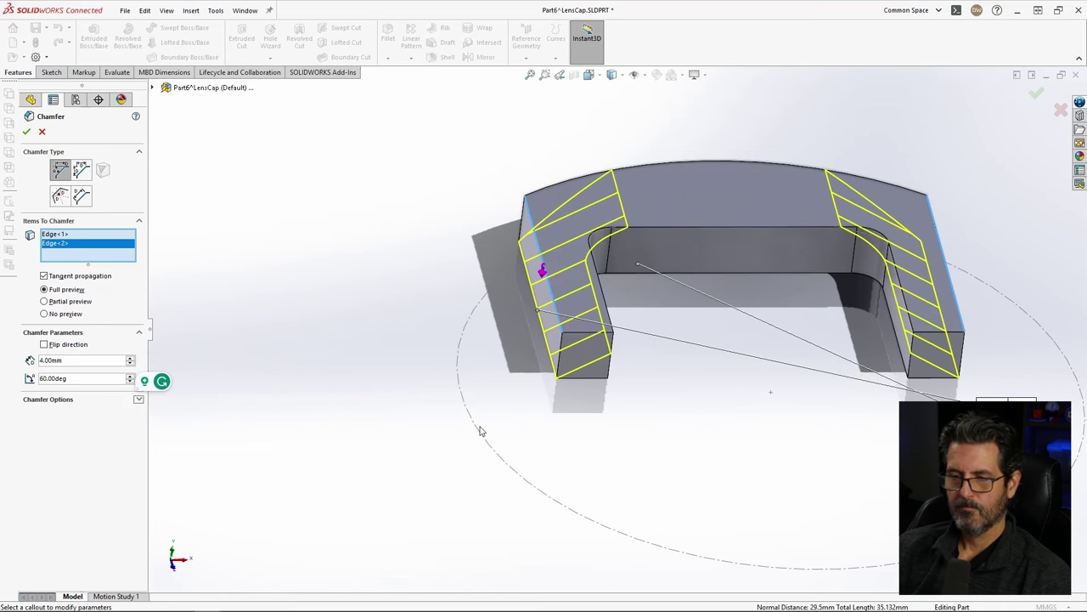
middle_drag(758, 383, 741, 284)
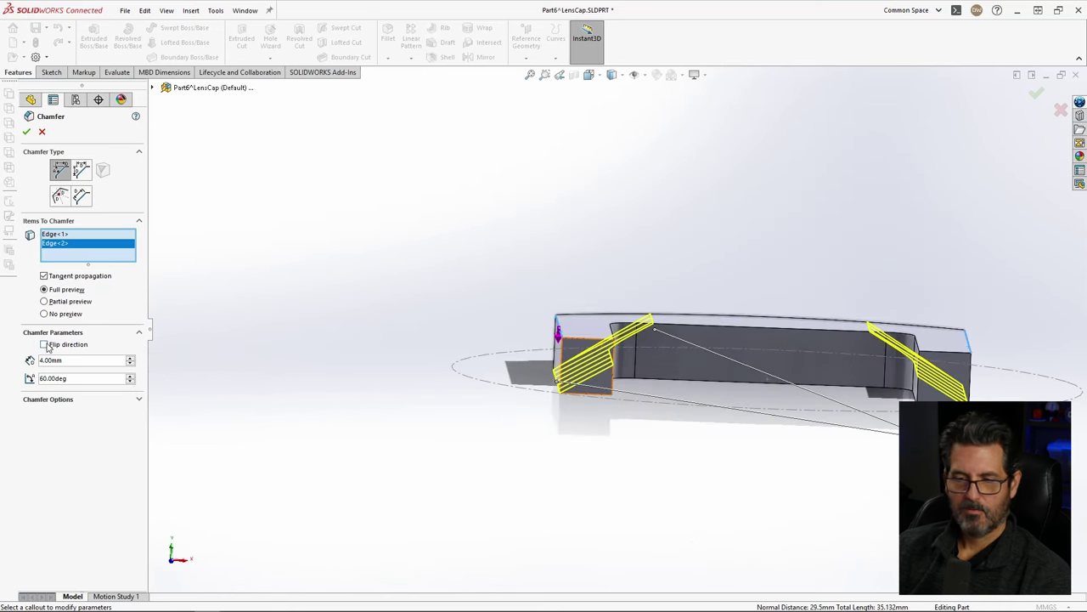
click(45, 344)
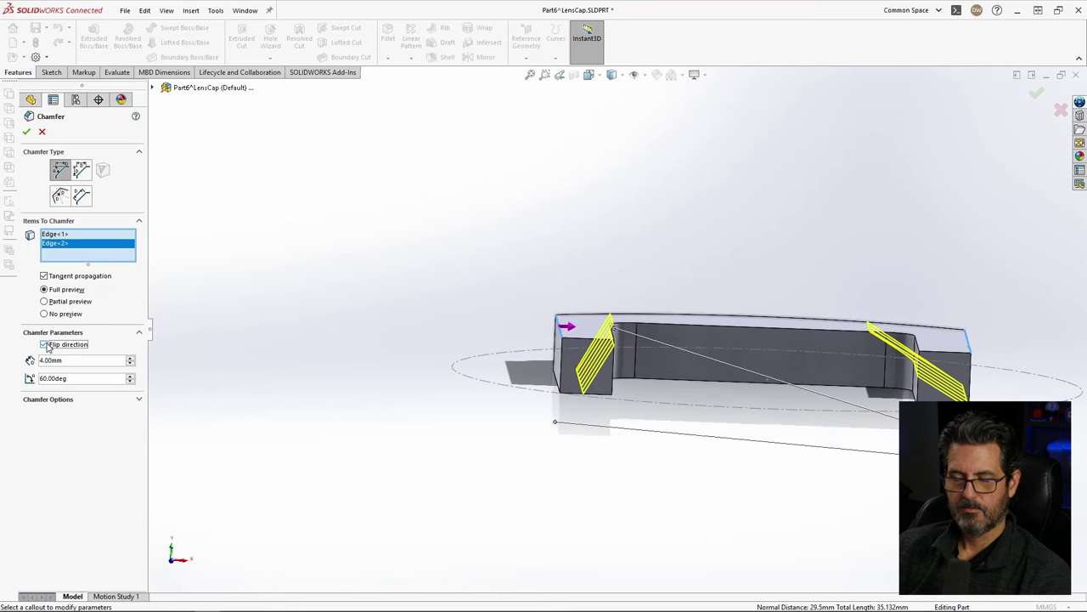
click(45, 344)
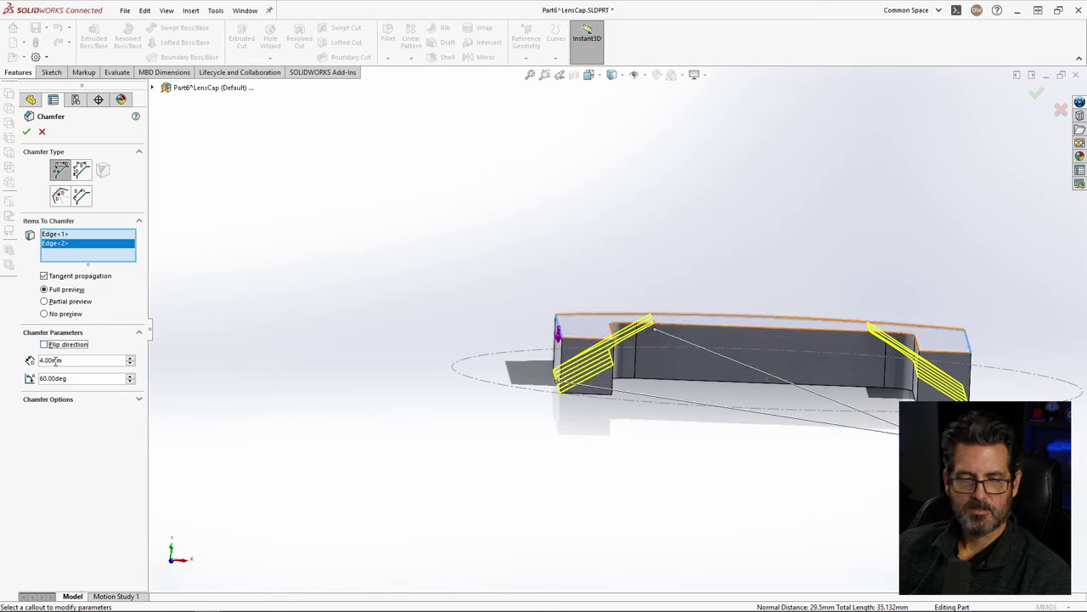
Step: Change the chamfer angle to 30° and accept it as Chamfer1
text(30)
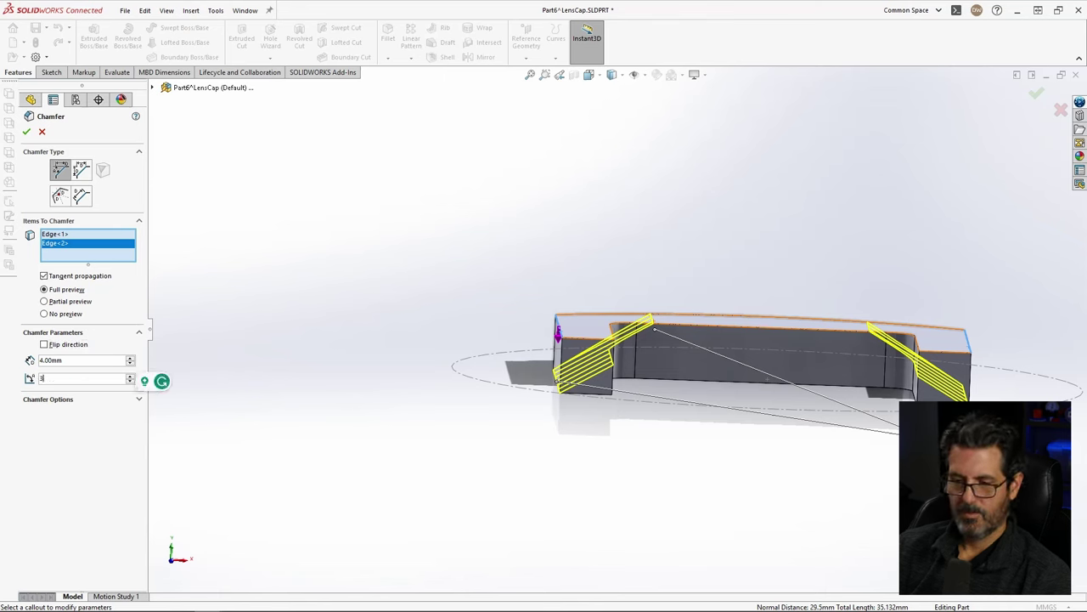
key(Return)
middle_drag(935, 371, 925, 365)
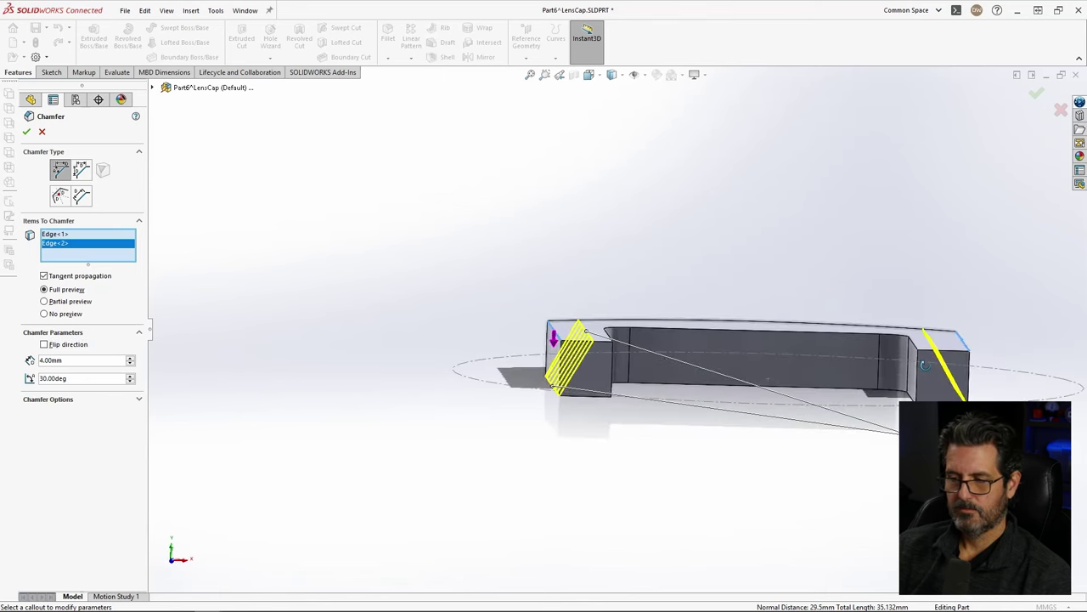
scroll(587, 354, down, 3)
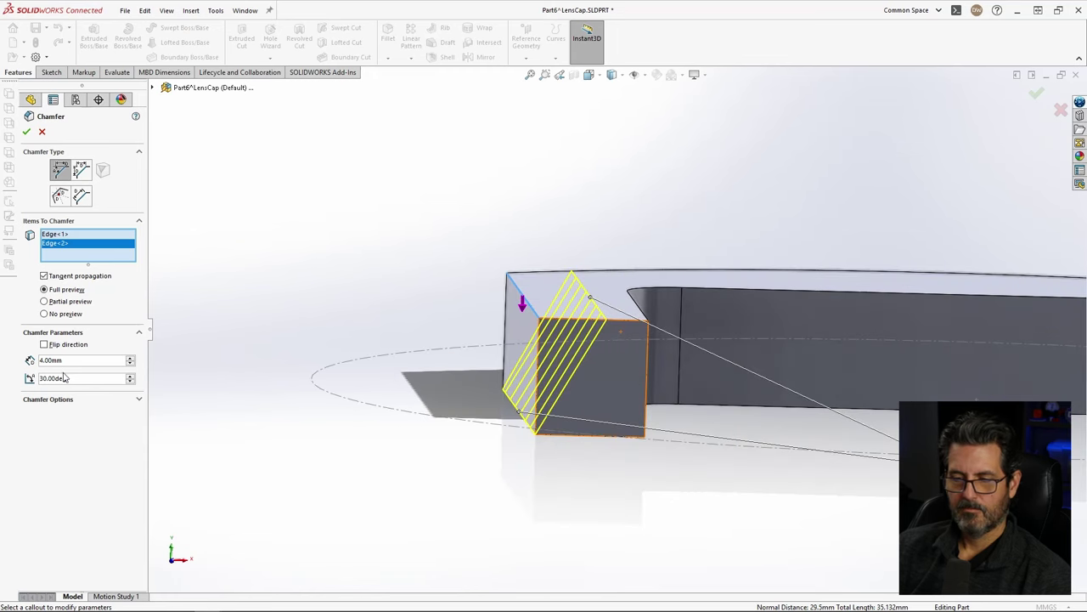
key(ctrl+1)
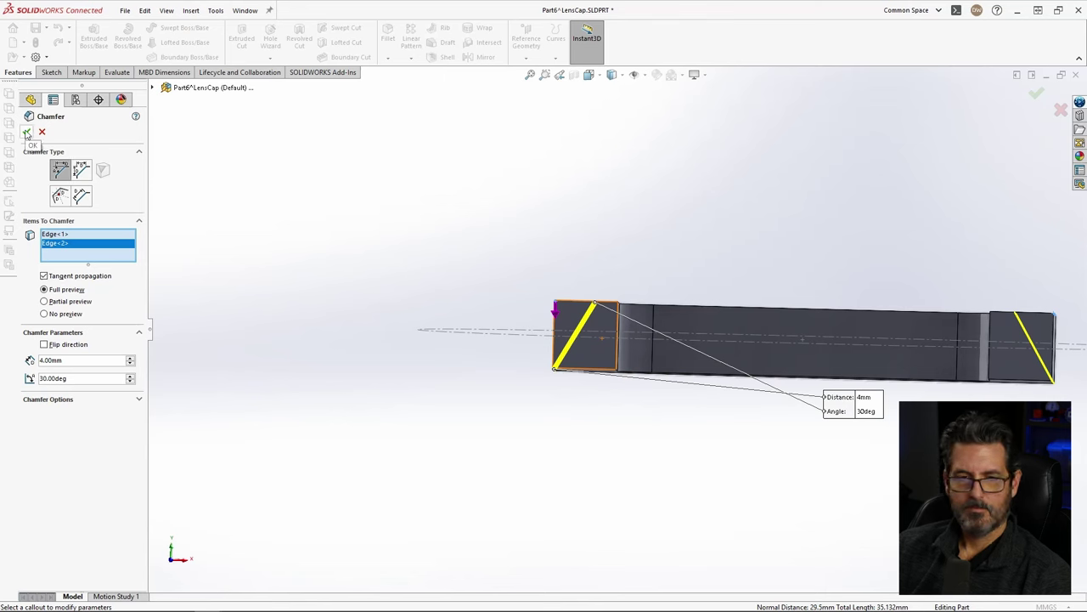
key(Return)
middle_drag(789, 309, 807, 367)
click(807, 367)
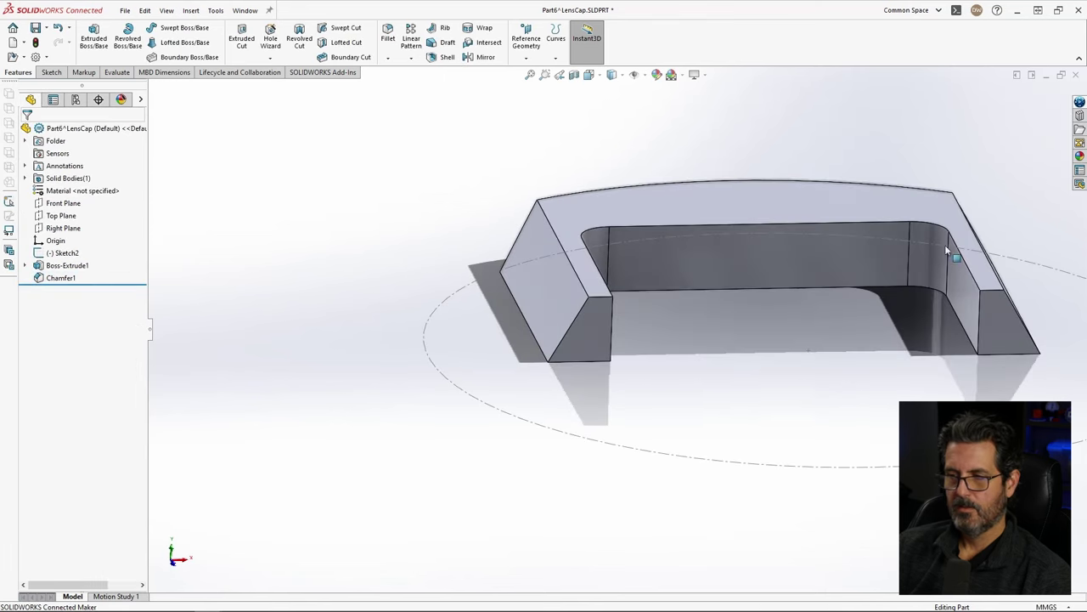
Step: Close and save Part6, then inspect the clip's slot edge and long face in the assembly
click(1076, 76)
click(504, 270)
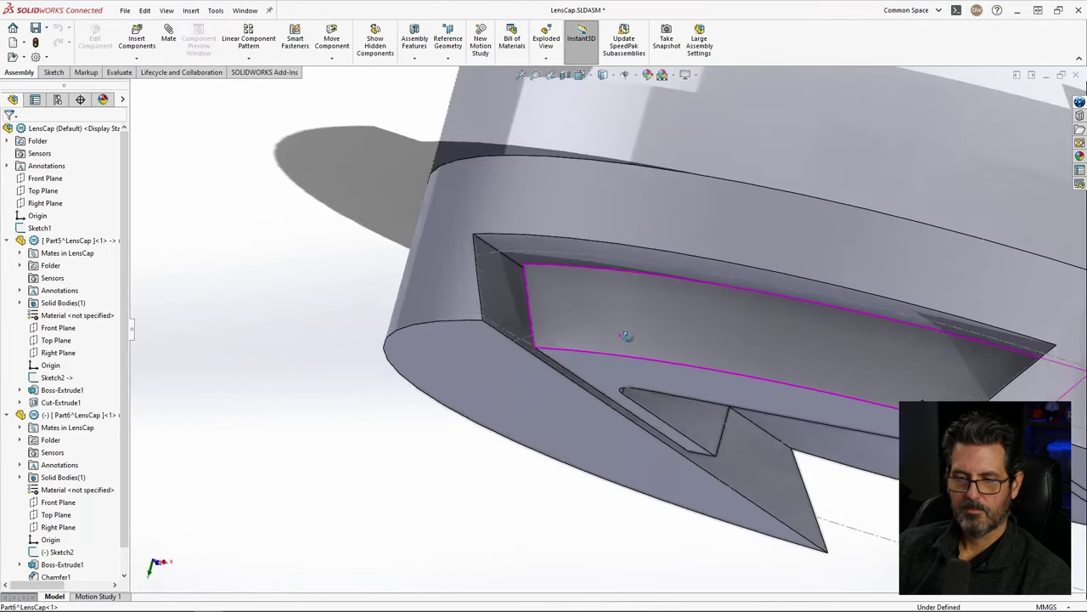
middle_drag(626, 337, 559, 306)
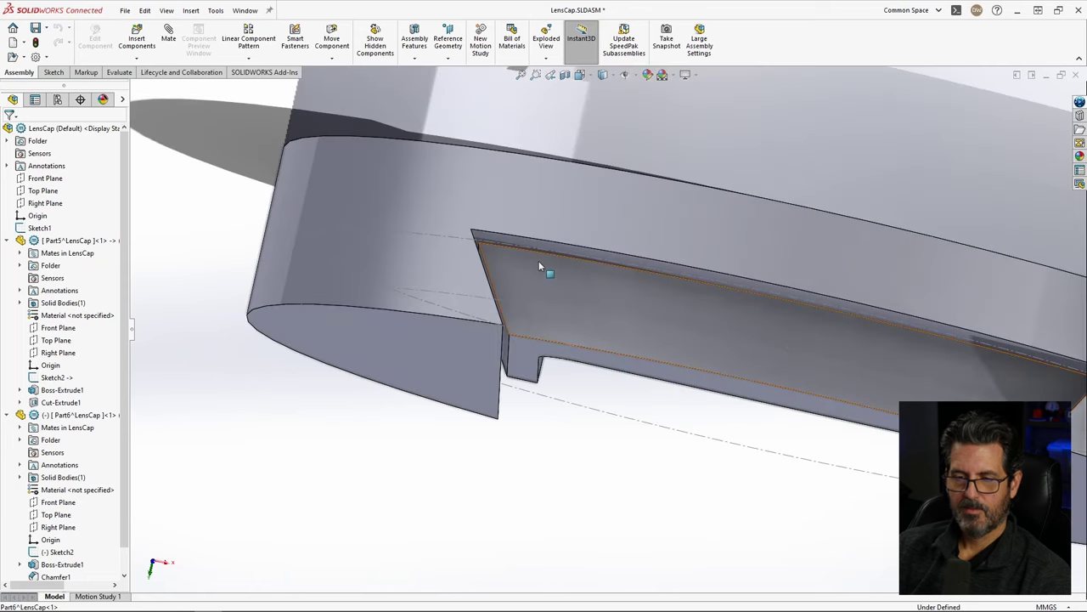
click(523, 245)
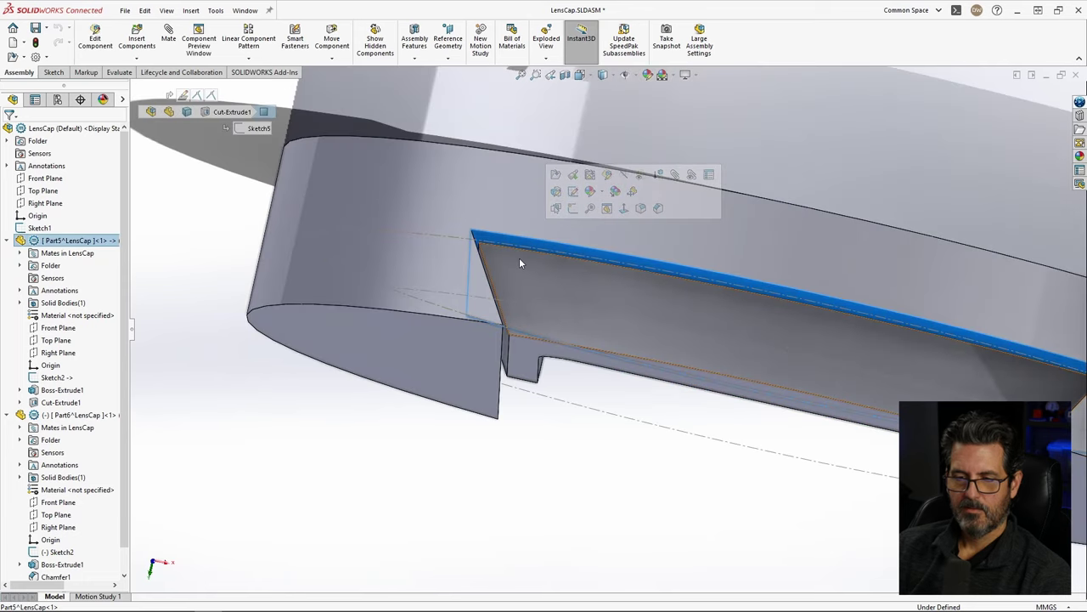
middle_drag(522, 253, 517, 276)
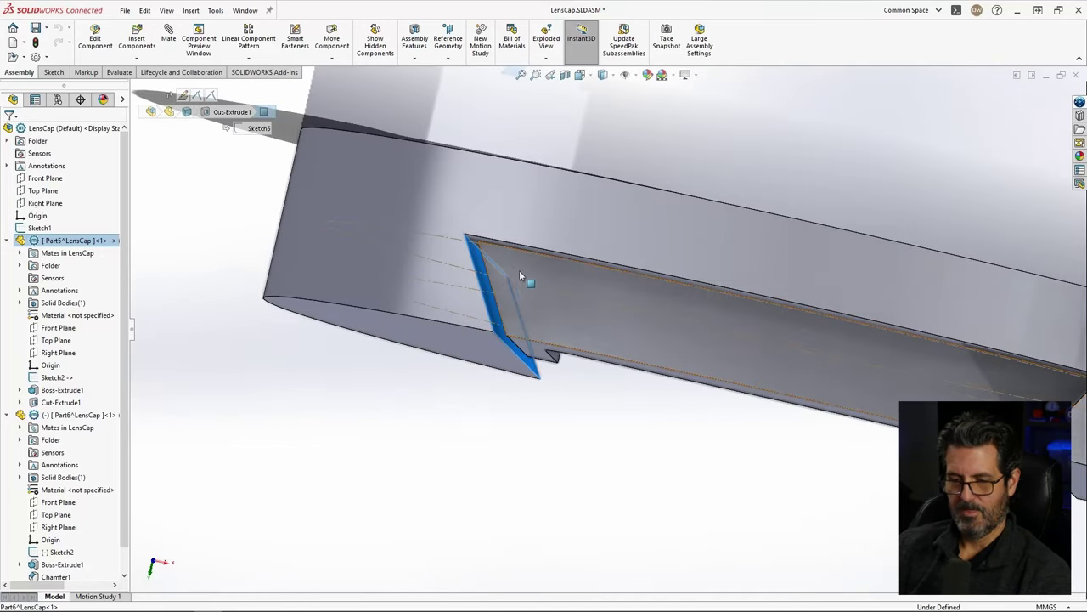
click(518, 274)
middle_drag(629, 359, 777, 319)
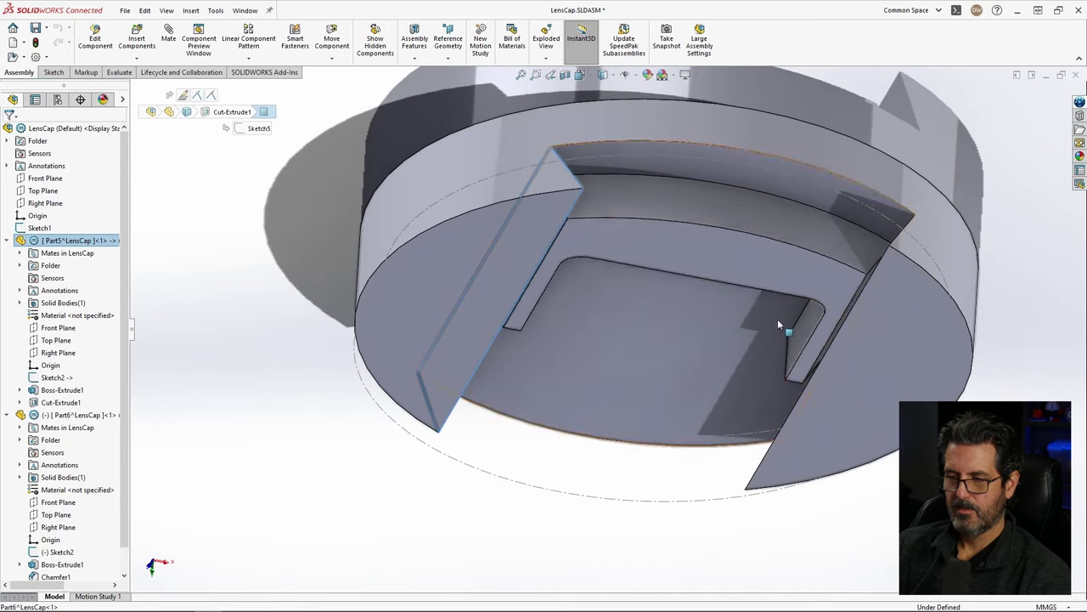
Step: Drag the Part6 clip upward into the cap, then select Part5's left face
click(758, 232)
drag(758, 232, 758, 195)
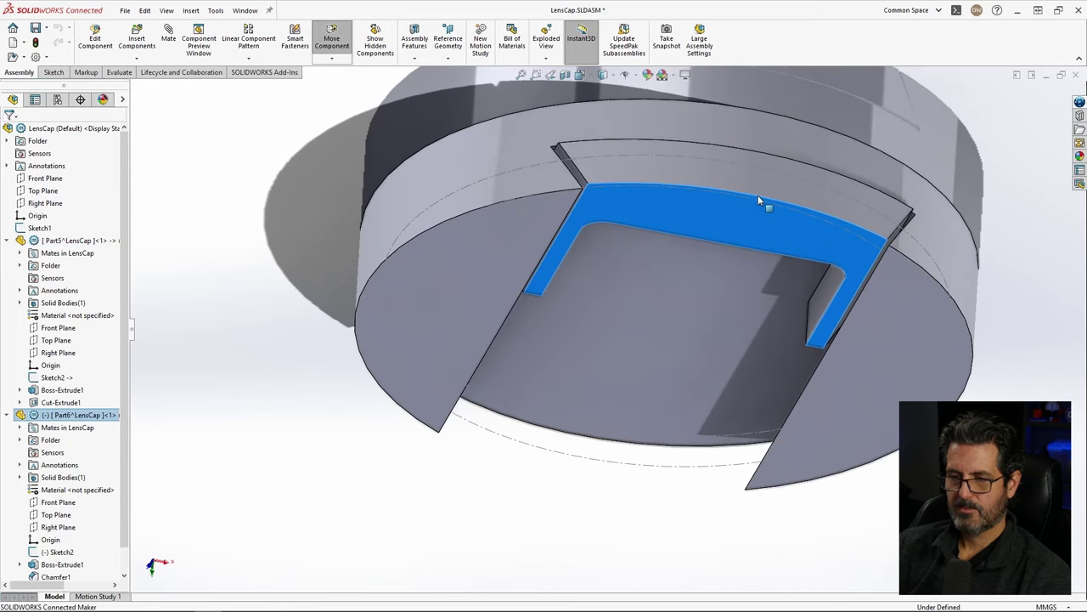
middle_drag(751, 240, 624, 296)
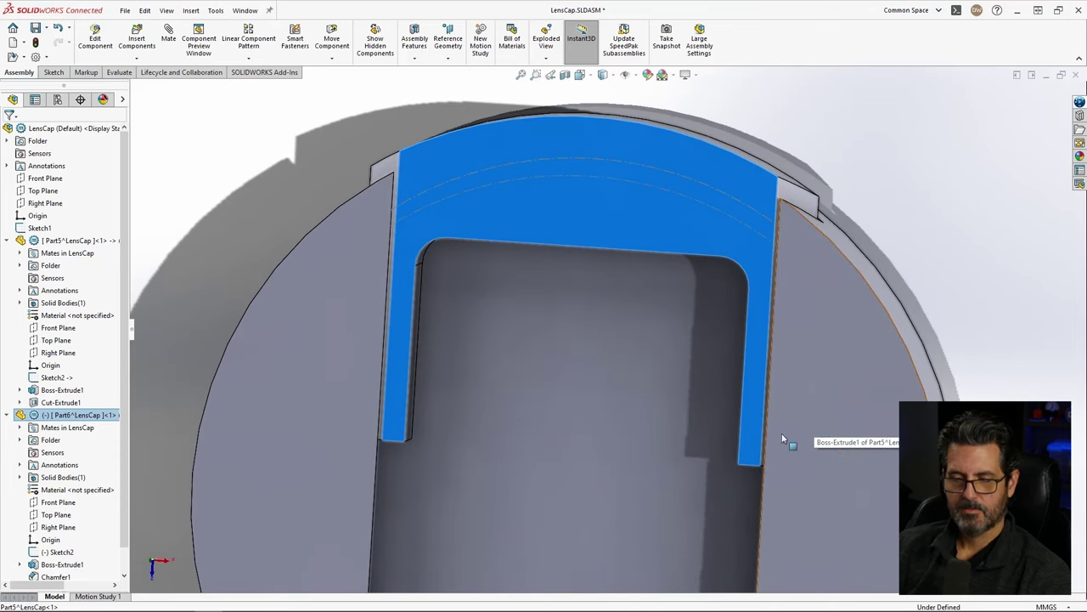
click(814, 422)
middle_drag(653, 451, 463, 303)
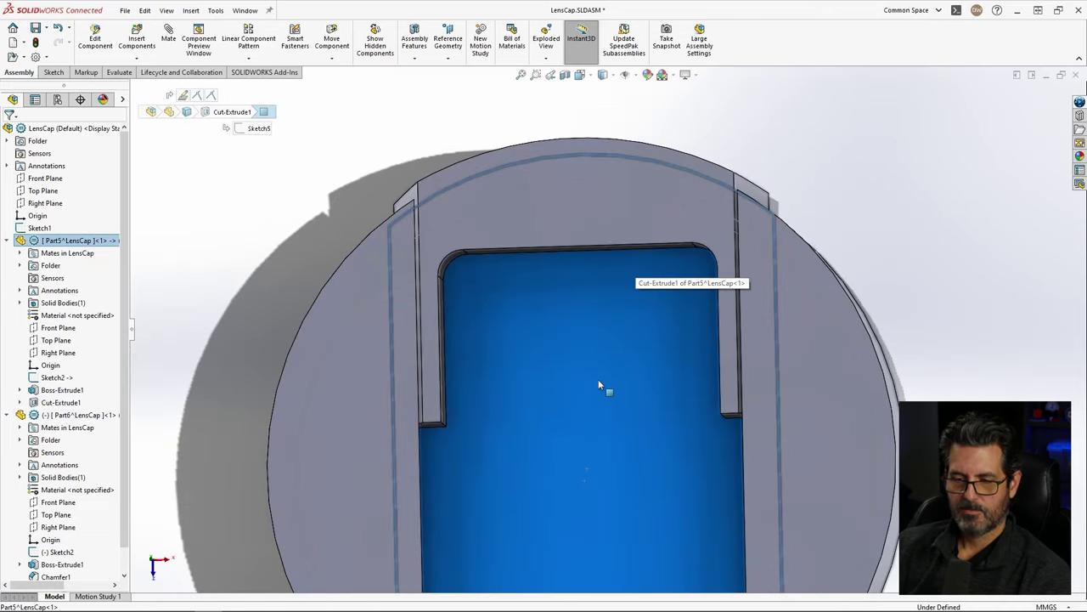
click(331, 438)
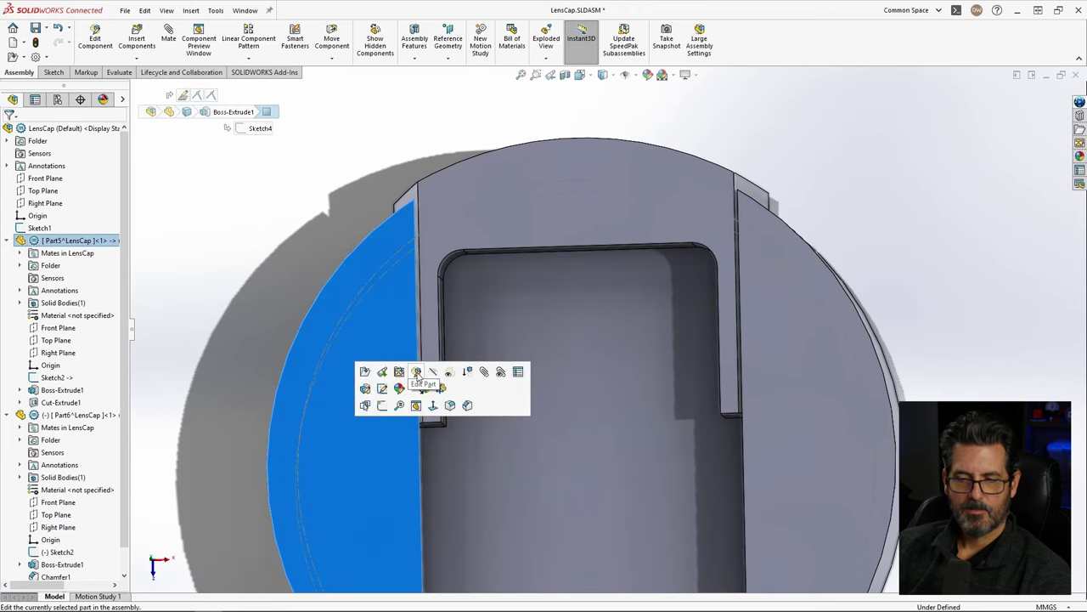
Step: Edit Part5 in context and start Sketch6 on its pocket face, converting the face edges
click(416, 375)
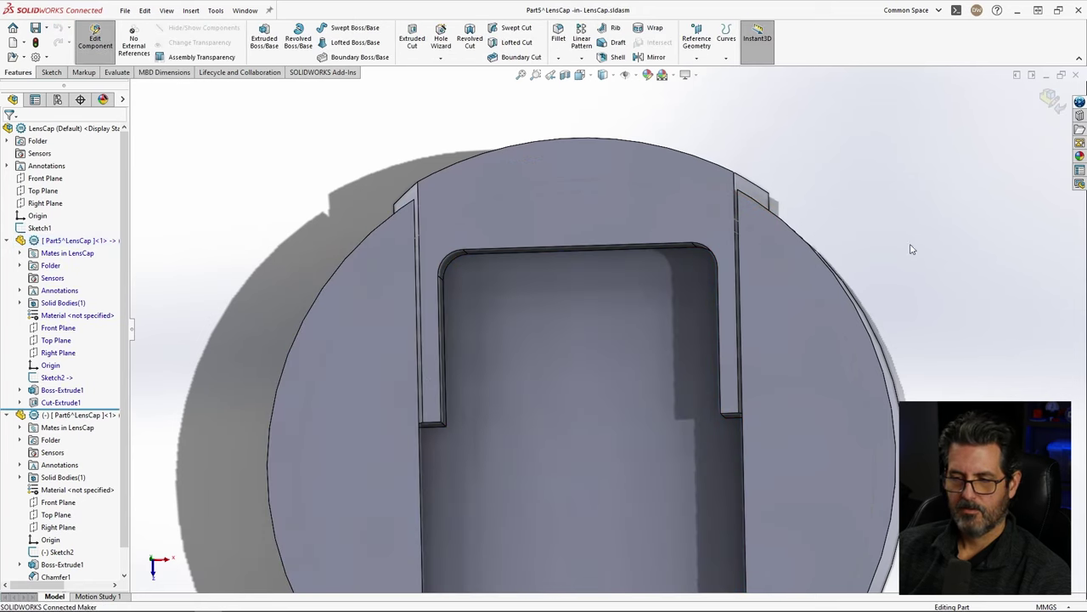
click(561, 429)
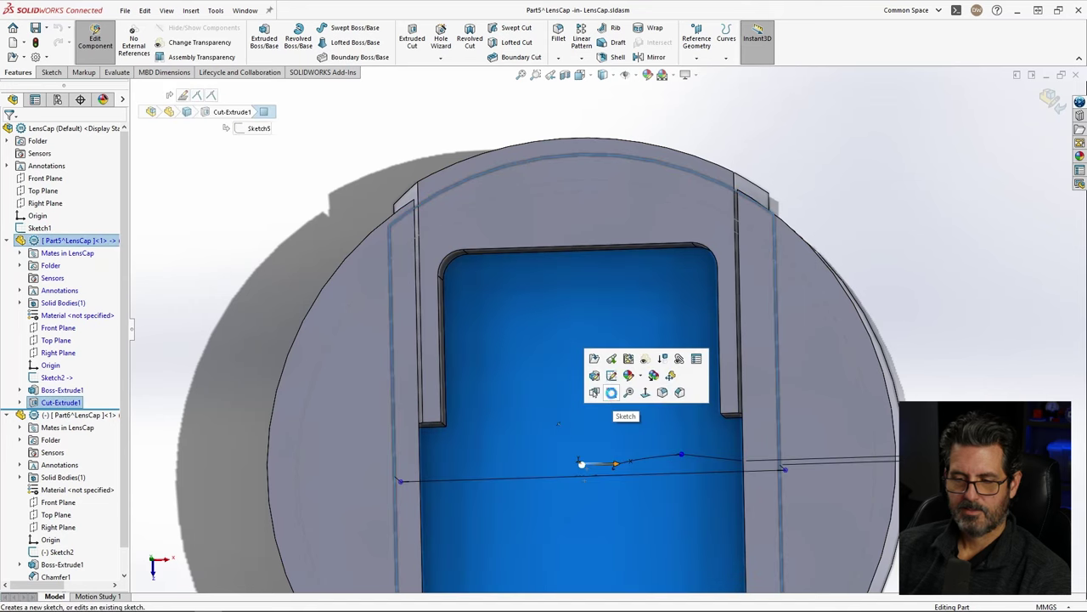
click(613, 392)
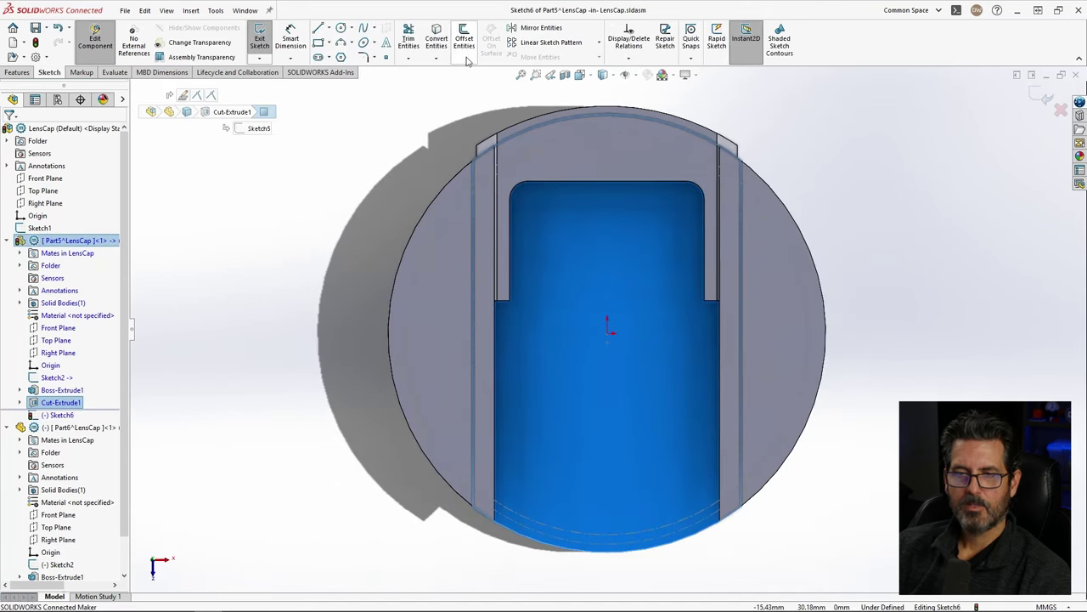
click(438, 40)
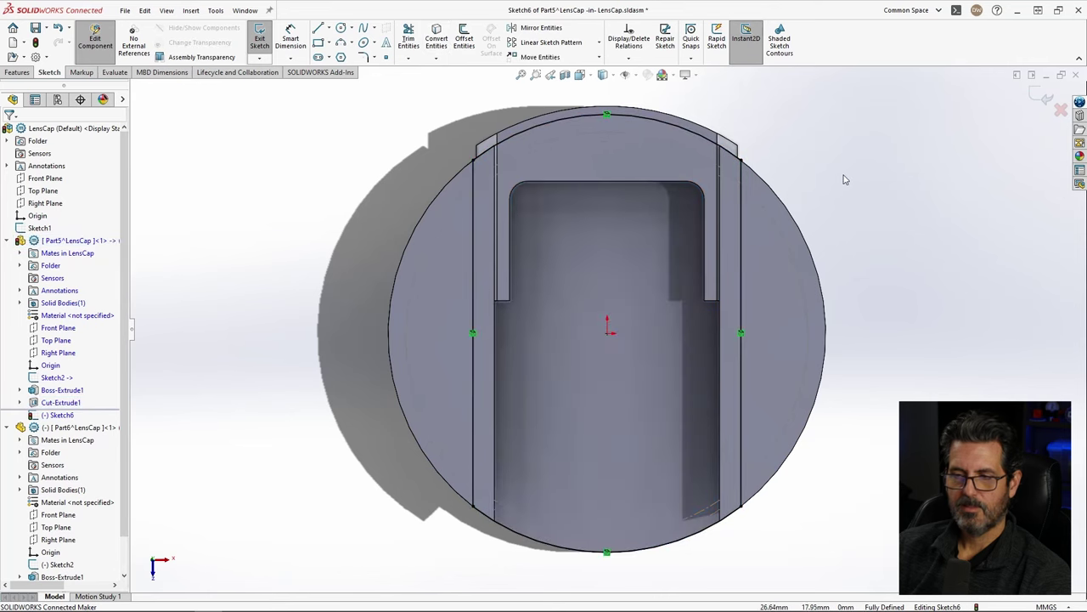
scroll(696, 206, up, 2)
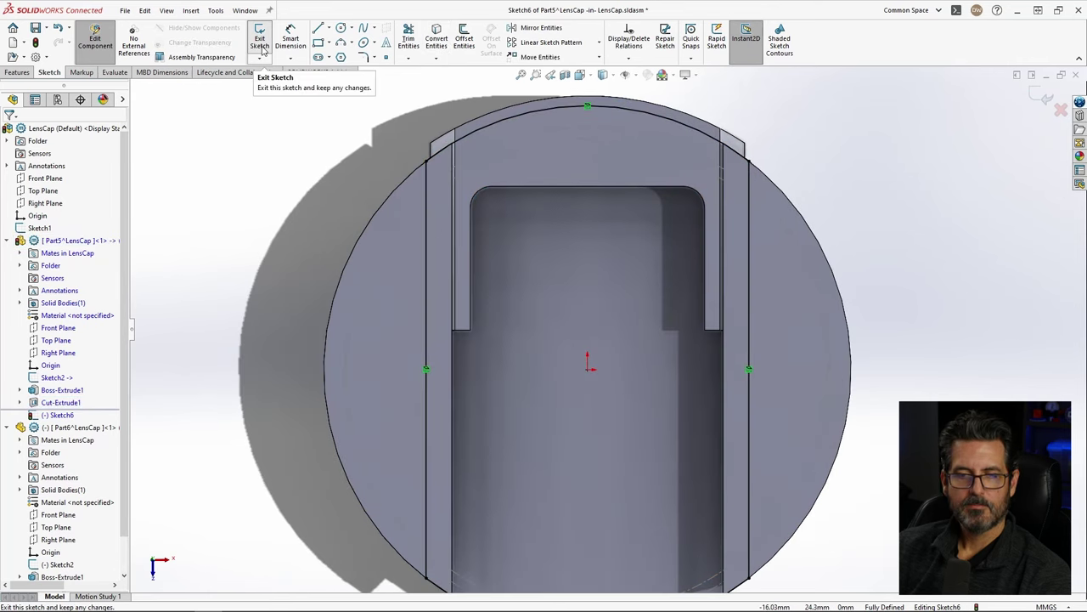
Step: Draw a horizontal line from the sketch origin to the face's left edge
click(319, 31)
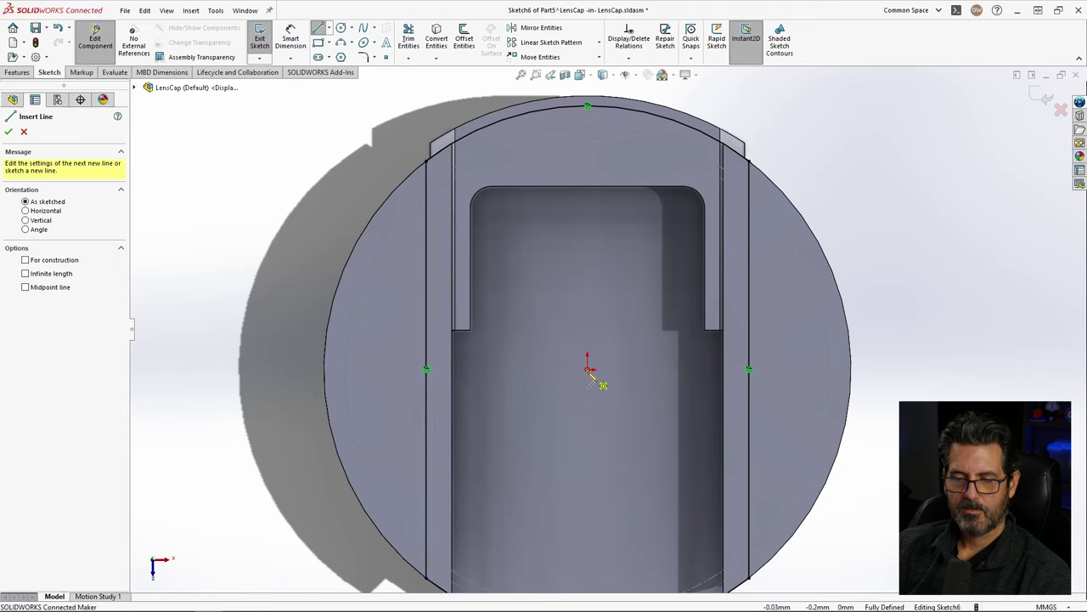
click(588, 369)
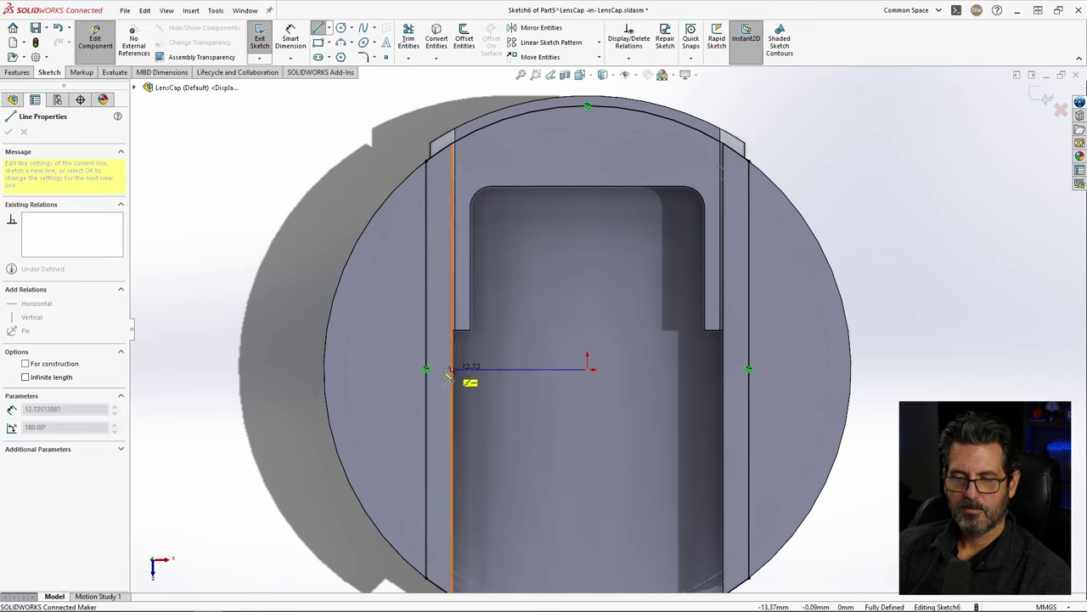
click(426, 369)
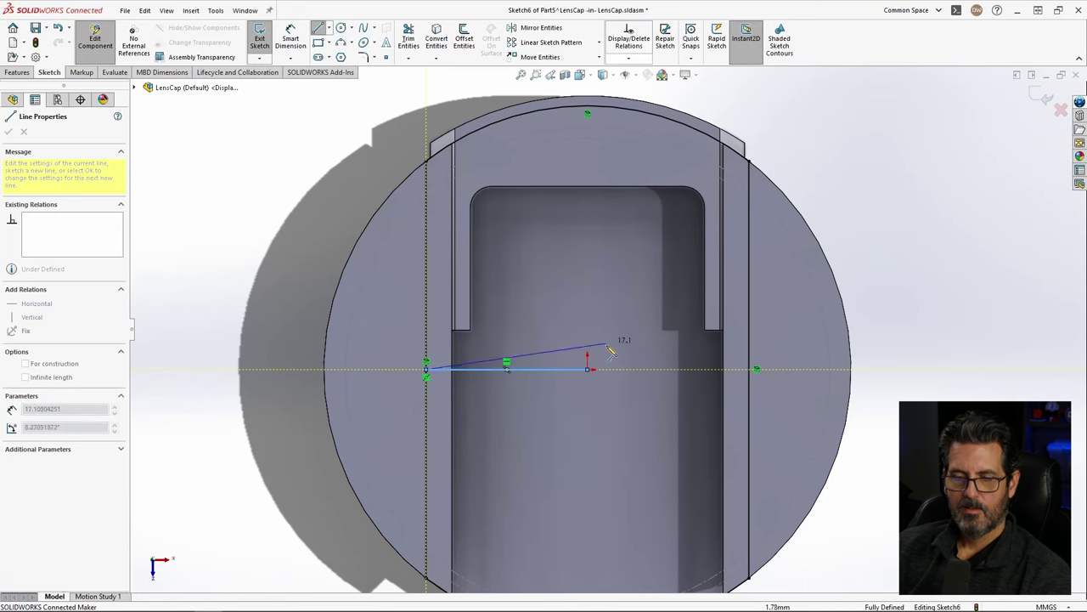
key(Escape)
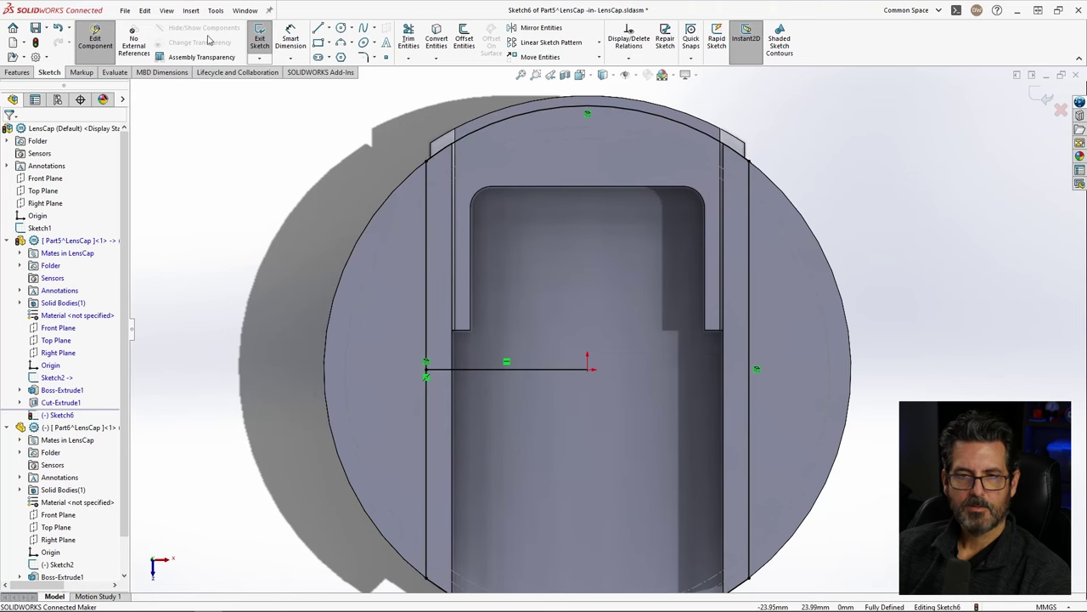
Step: Draw a vertical centerline up from the origin to the top of the face
click(329, 28)
click(344, 55)
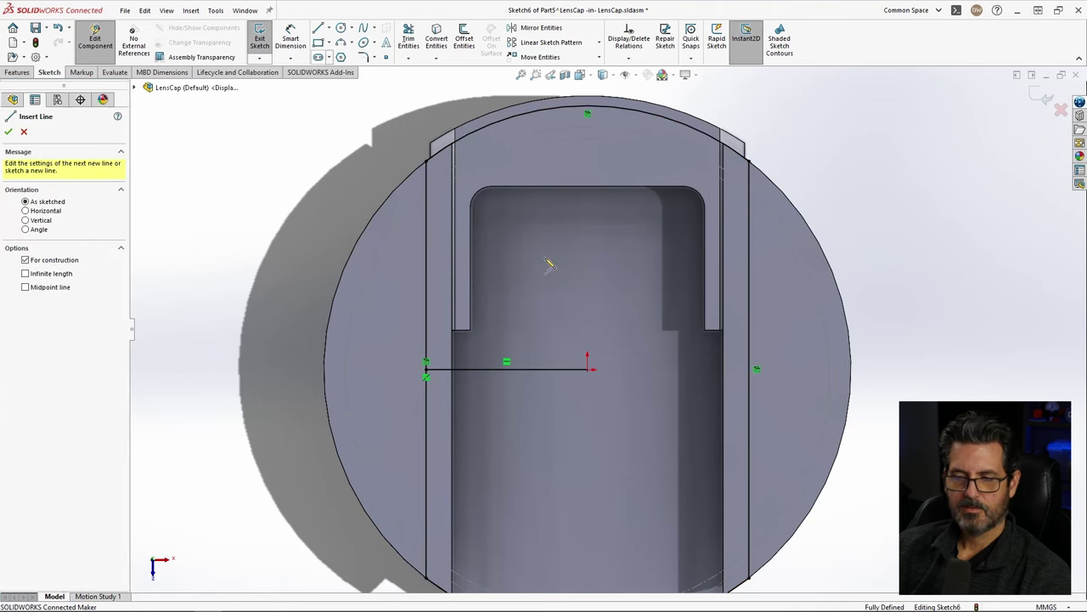
click(587, 368)
click(587, 85)
key(Escape)
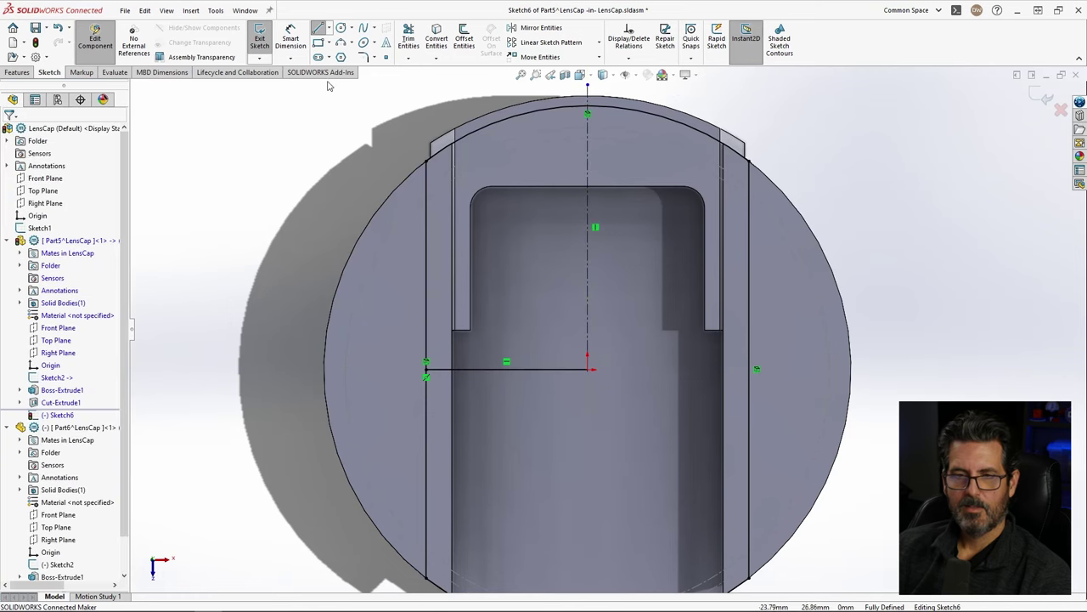
Step: Sketch the chained stepped clip outline with a notch, from the centerline left to the face's edge
click(329, 28)
click(344, 41)
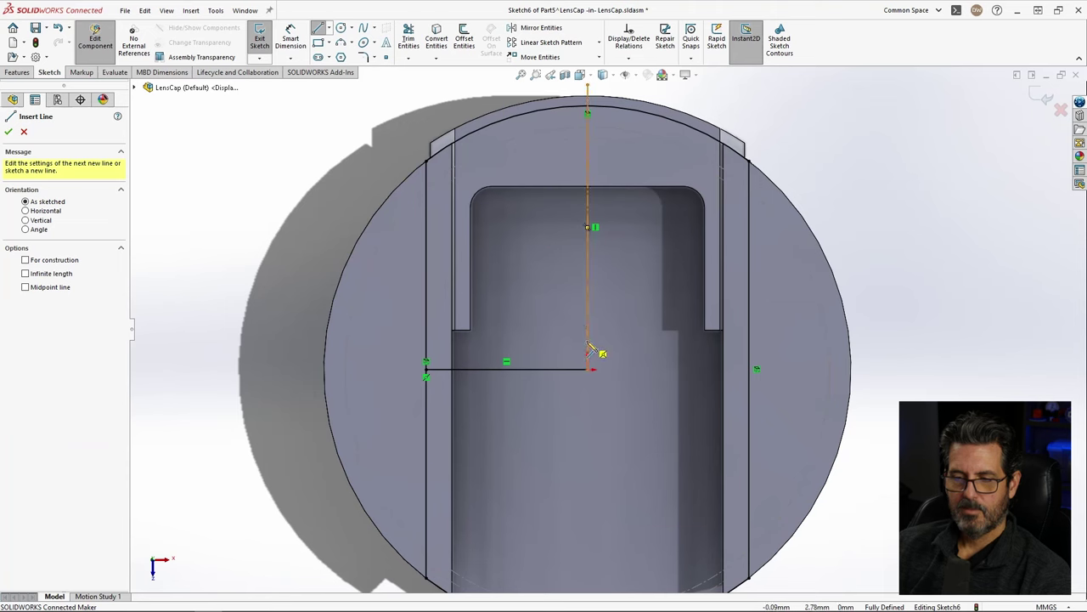
click(587, 342)
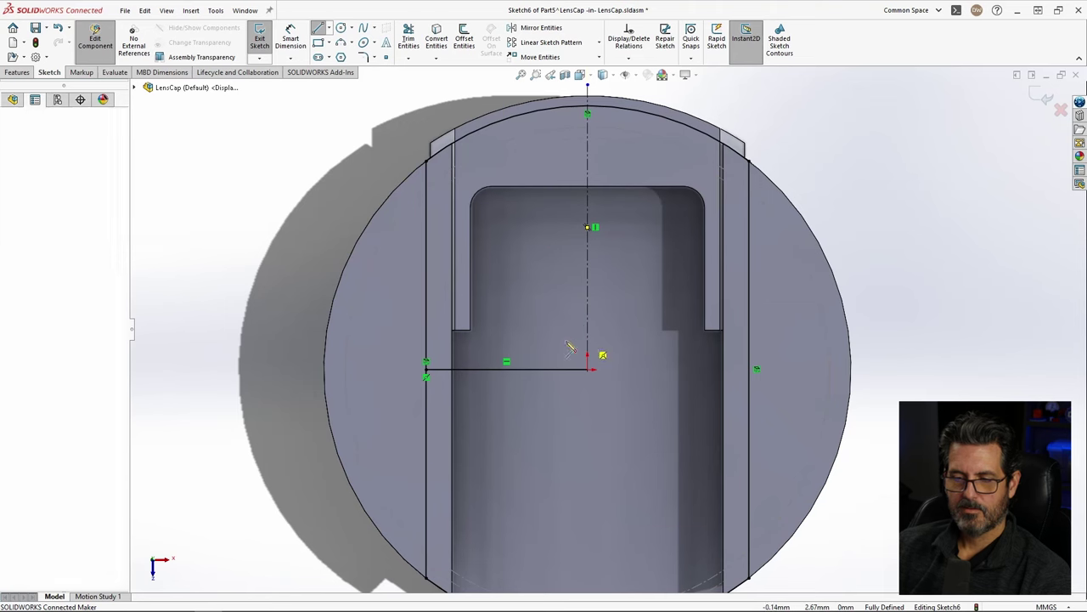
click(511, 340)
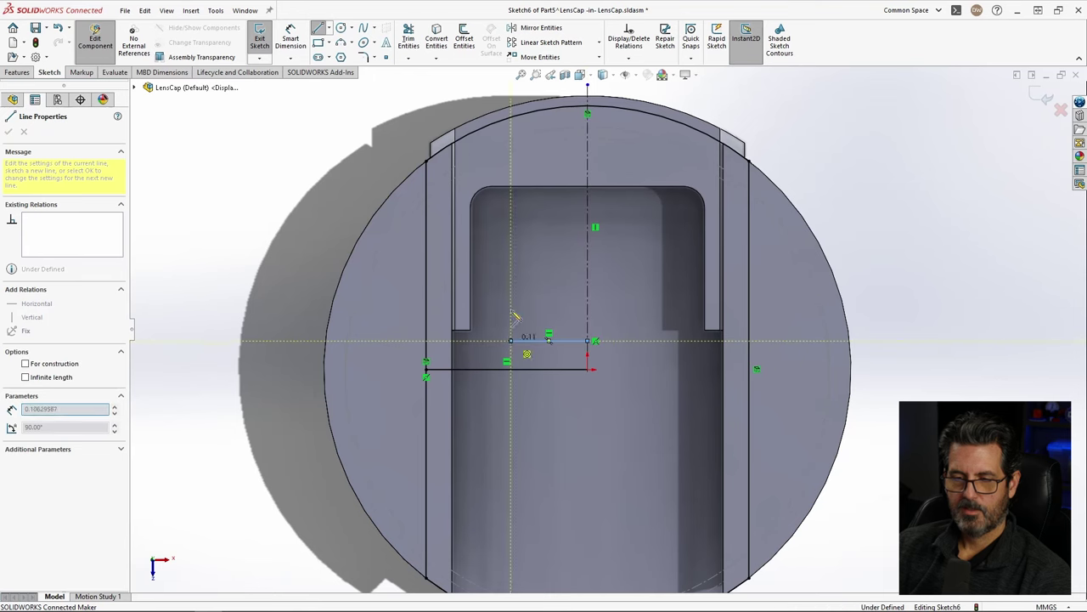
click(511, 223)
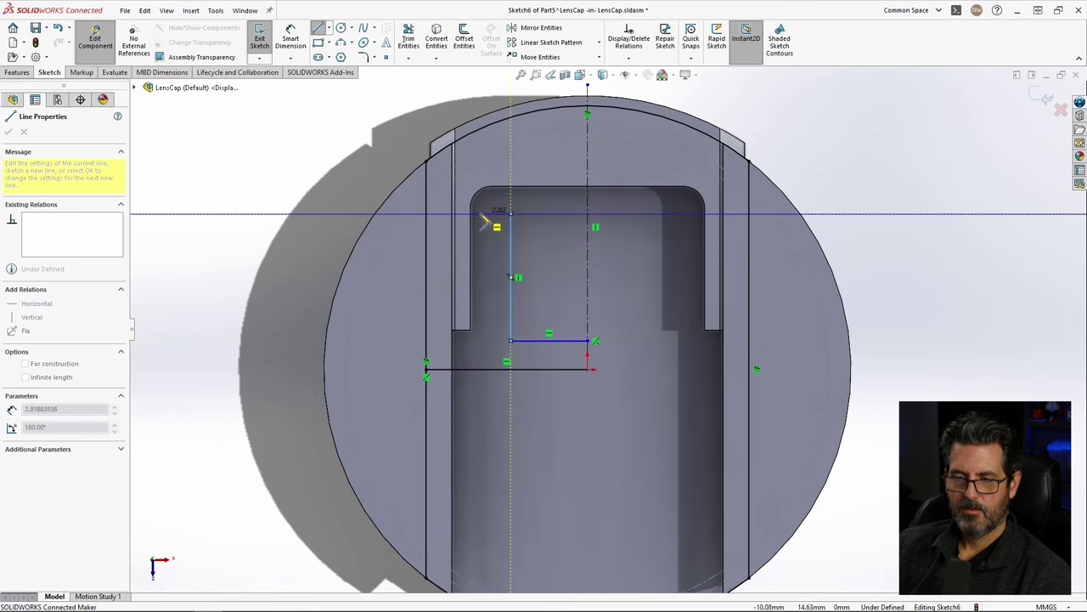
click(478, 214)
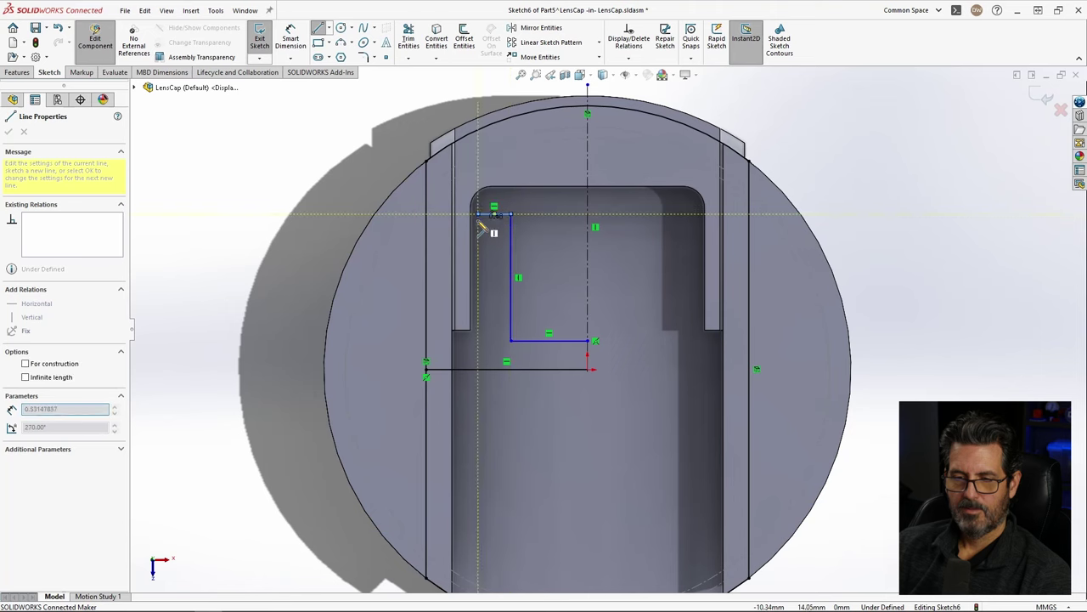
click(479, 248)
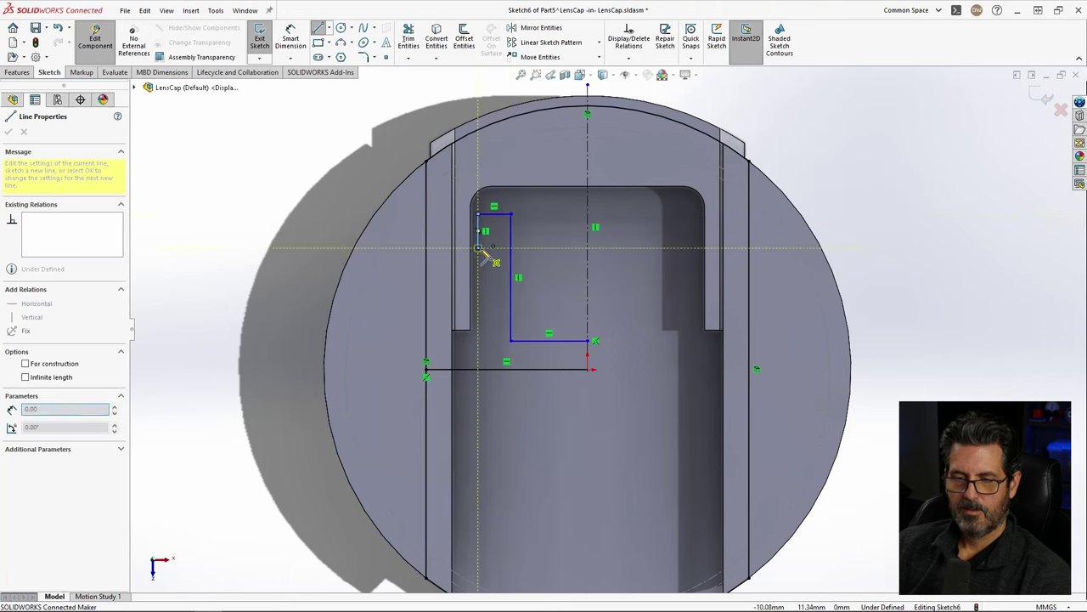
click(490, 249)
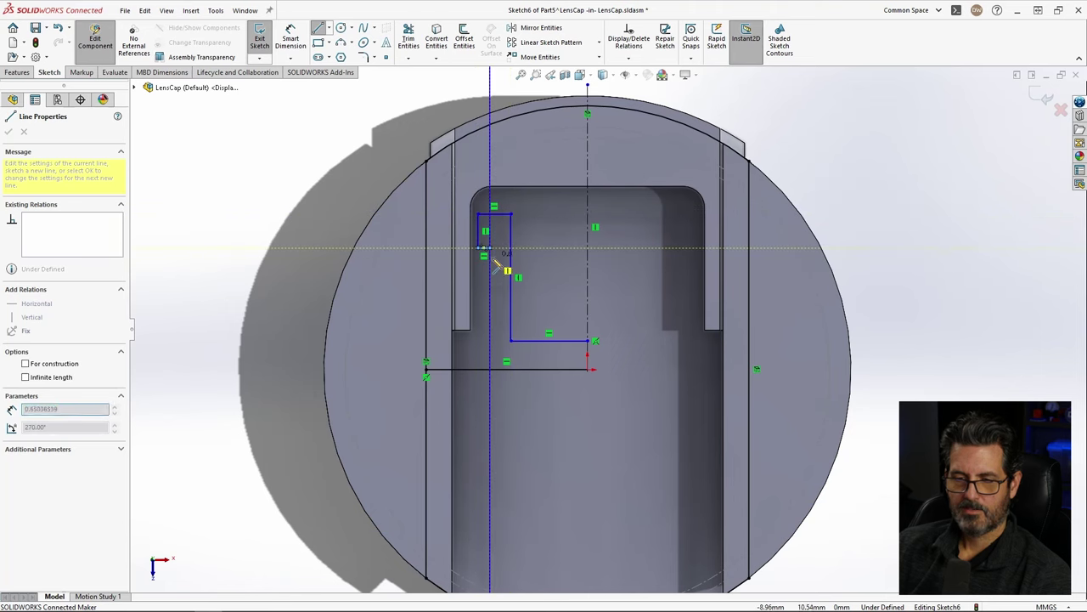
click(490, 340)
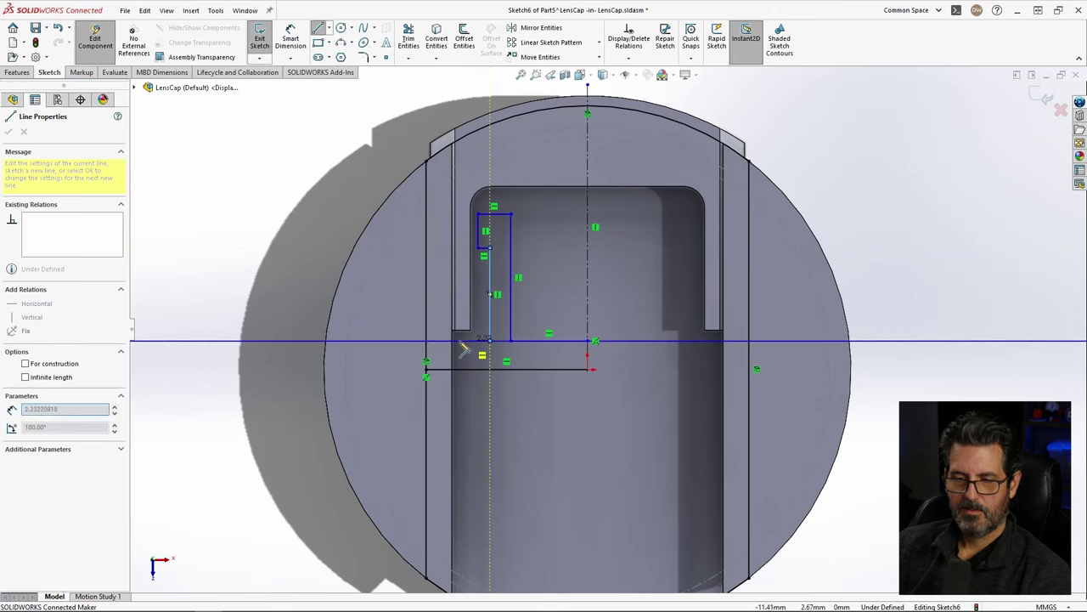
click(431, 341)
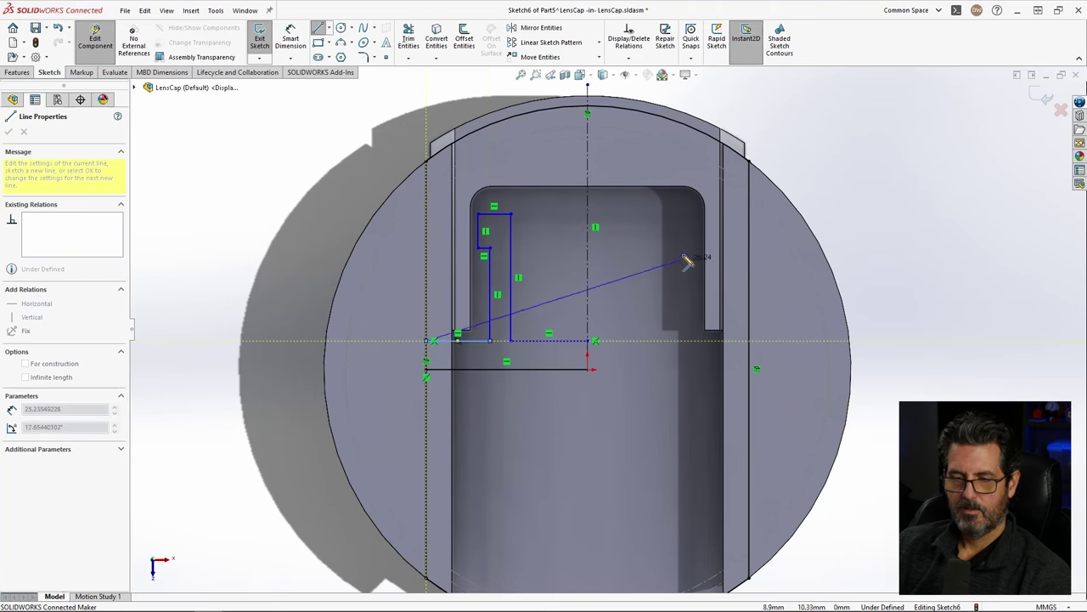
key(Escape)
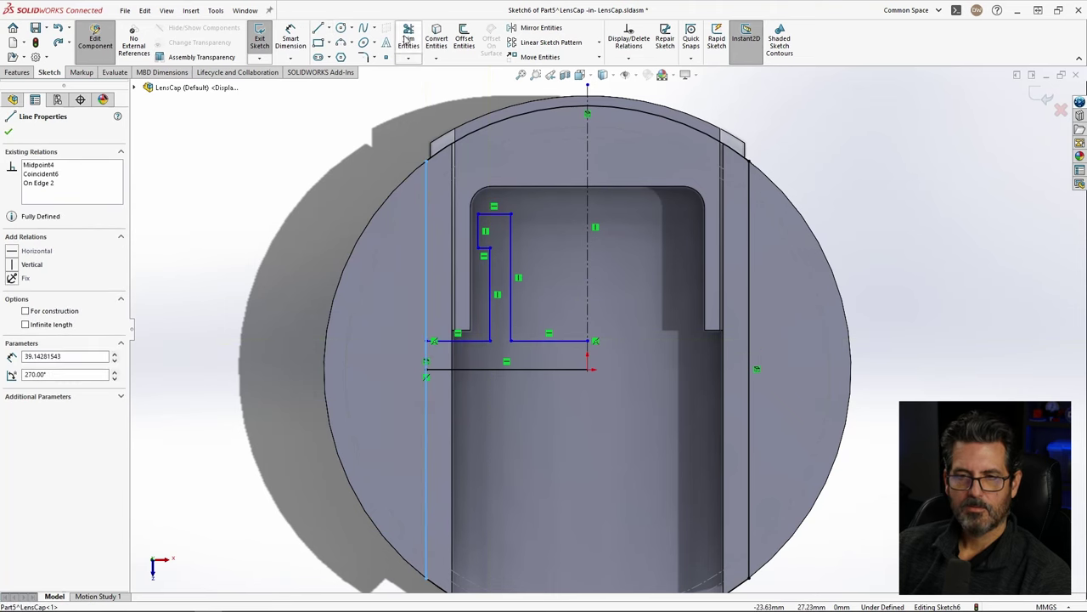
Step: Power-trim the excess top arc, extra vertical edge and lower horizontal lines from Sketch6
click(408, 39)
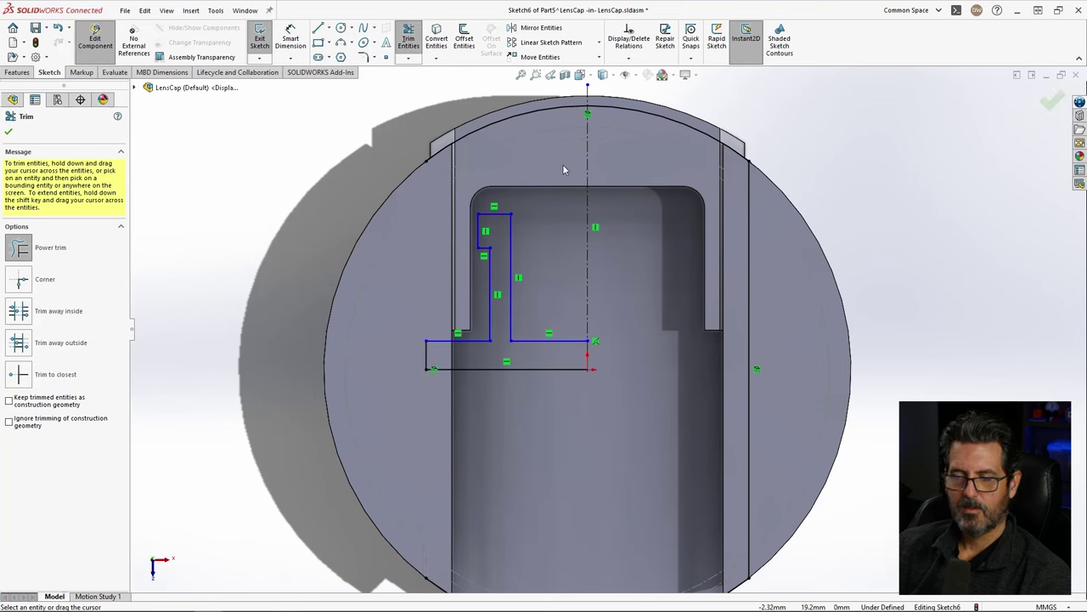
drag(501, 140, 545, 129)
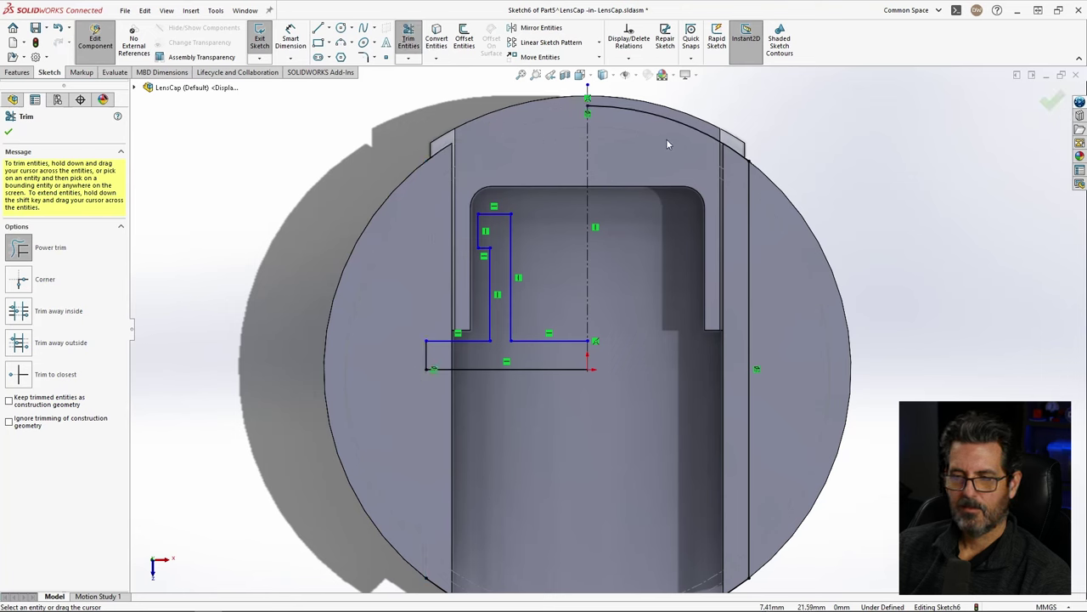
drag(736, 194, 758, 221)
scroll(614, 515, up, 2)
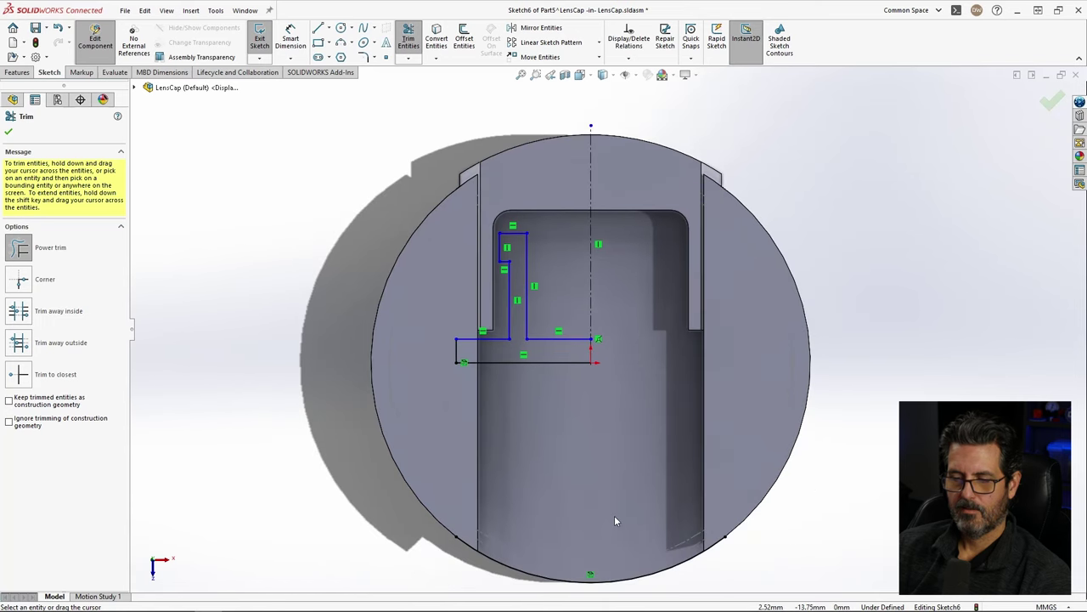
mouse_move(605, 570)
mouse_down()
mouse_move(542, 470)
mouse_move(488, 337)
mouse_up()
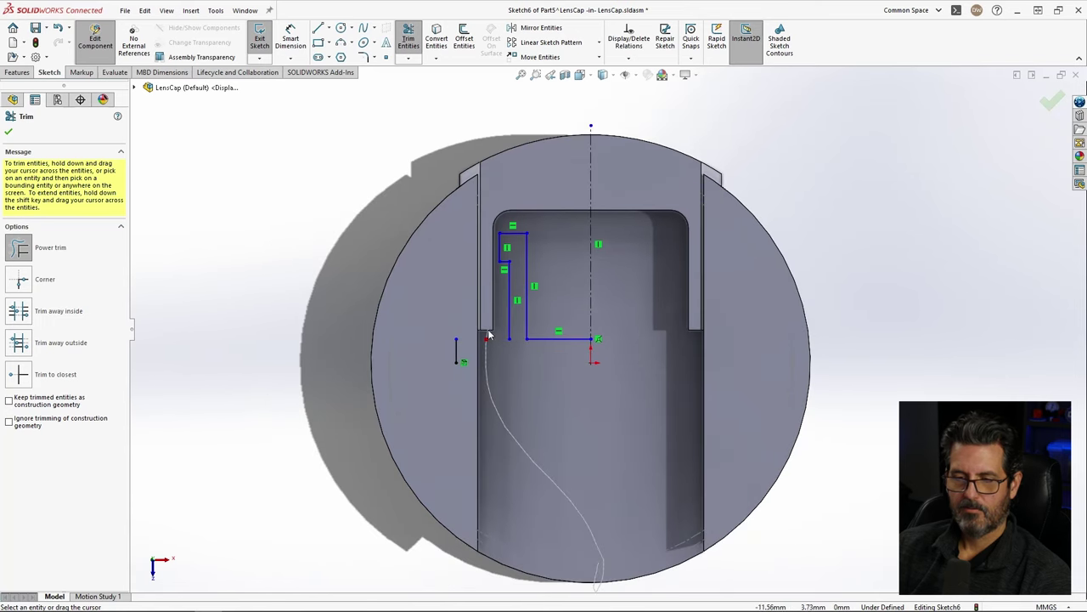
mouse_move(524, 376)
mouse_down()
mouse_move(494, 410)
mouse_move(513, 403)
mouse_up()
key(Escape)
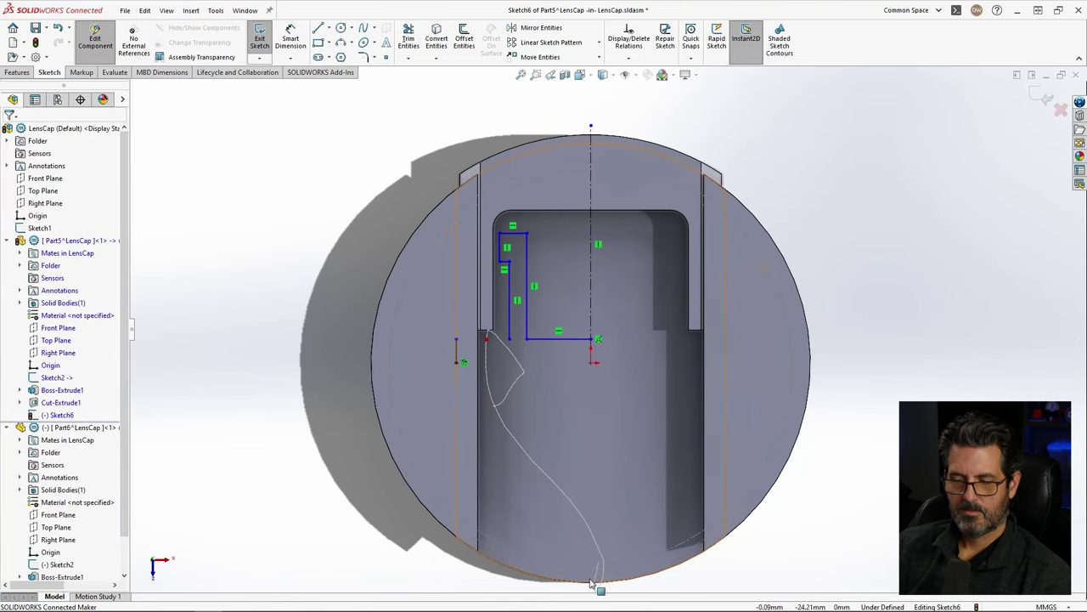
Step: Undo the over-trim to restore the lower lines, then delete the leftover right vertical edge line
key(ctrl+z)
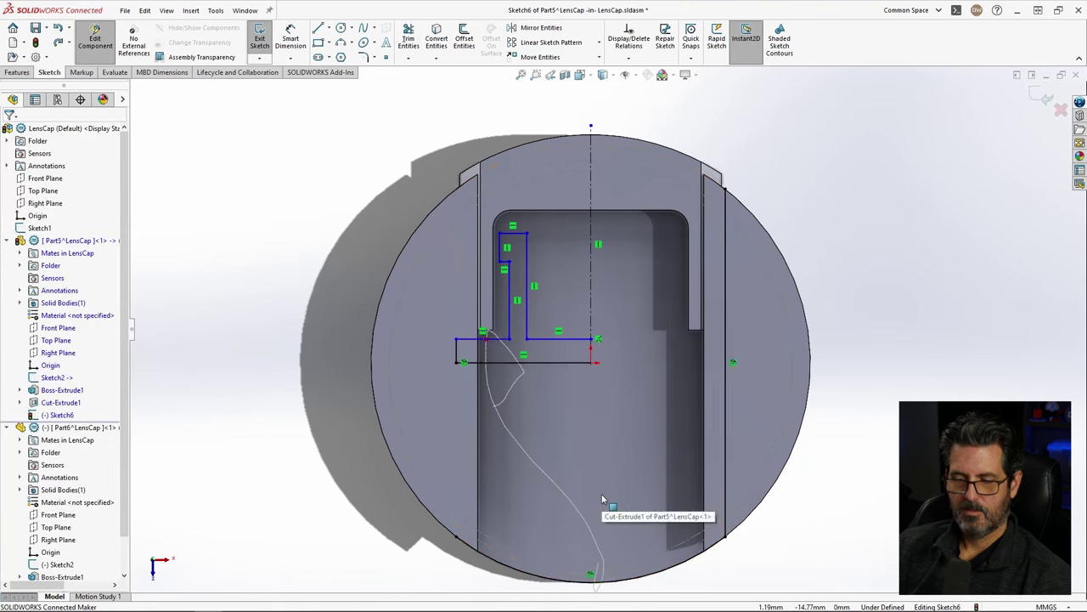
click(728, 248)
key(Delete)
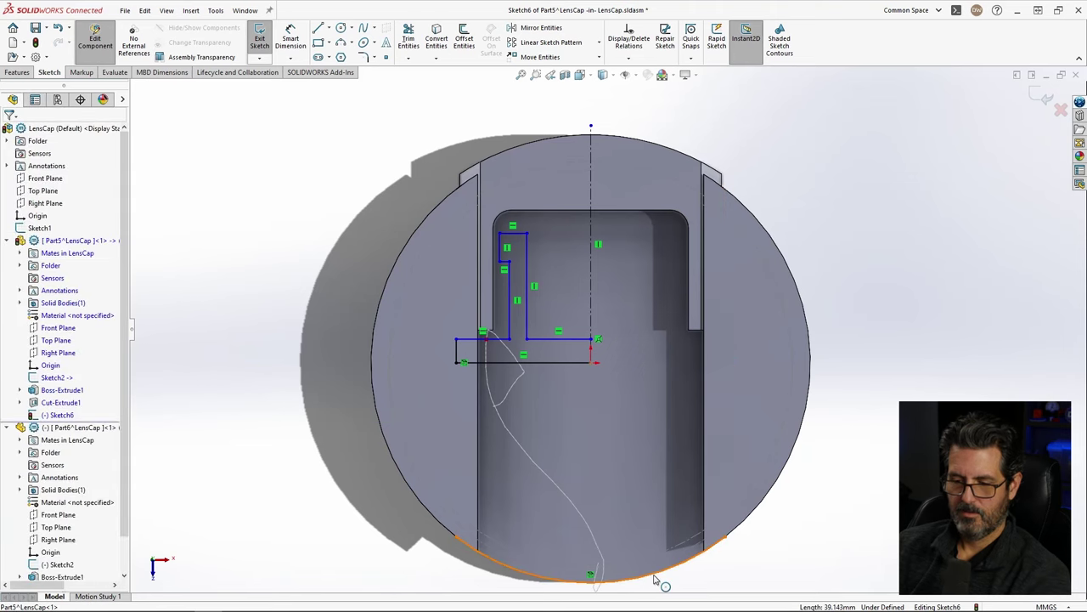
scroll(581, 367, up, 2)
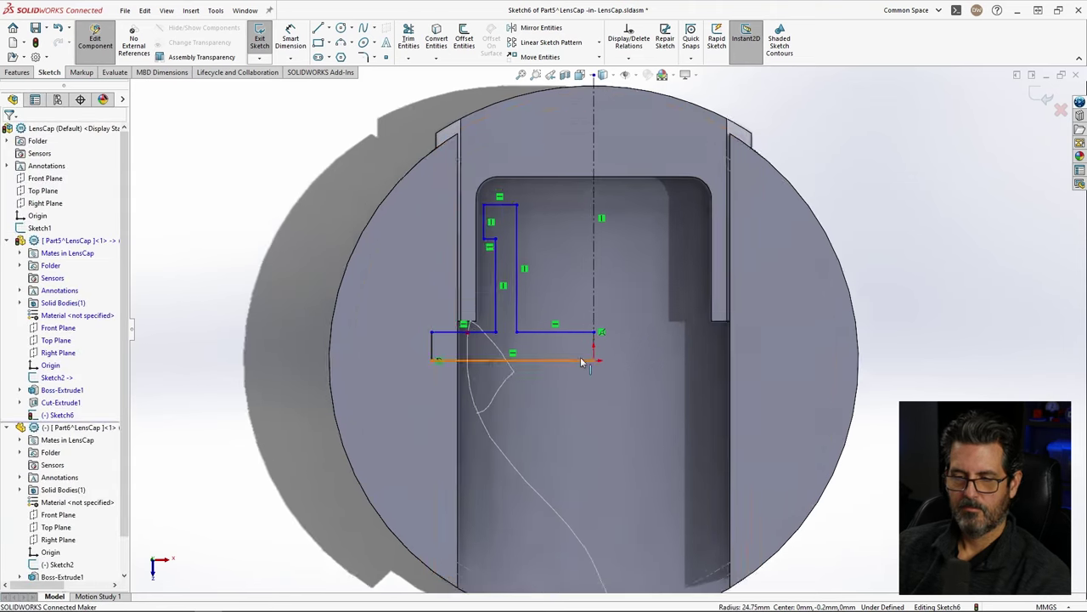
scroll(581, 362, up, 2)
scroll(629, 172, down, 2)
scroll(639, 170, up, 2)
scroll(640, 176, down, 1)
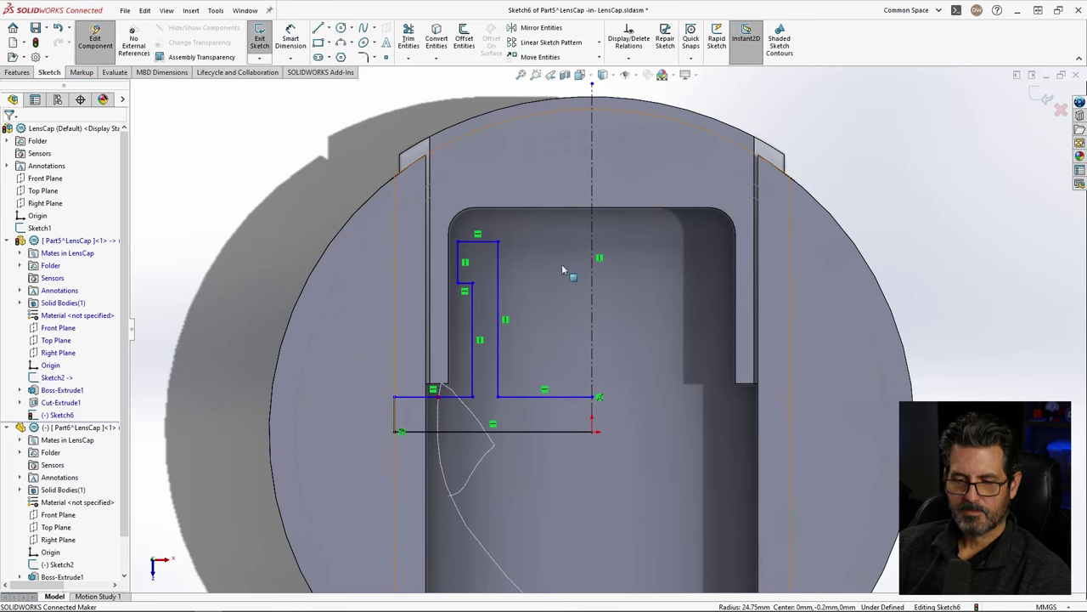
scroll(592, 268, down, 2)
scroll(601, 278, up, 2)
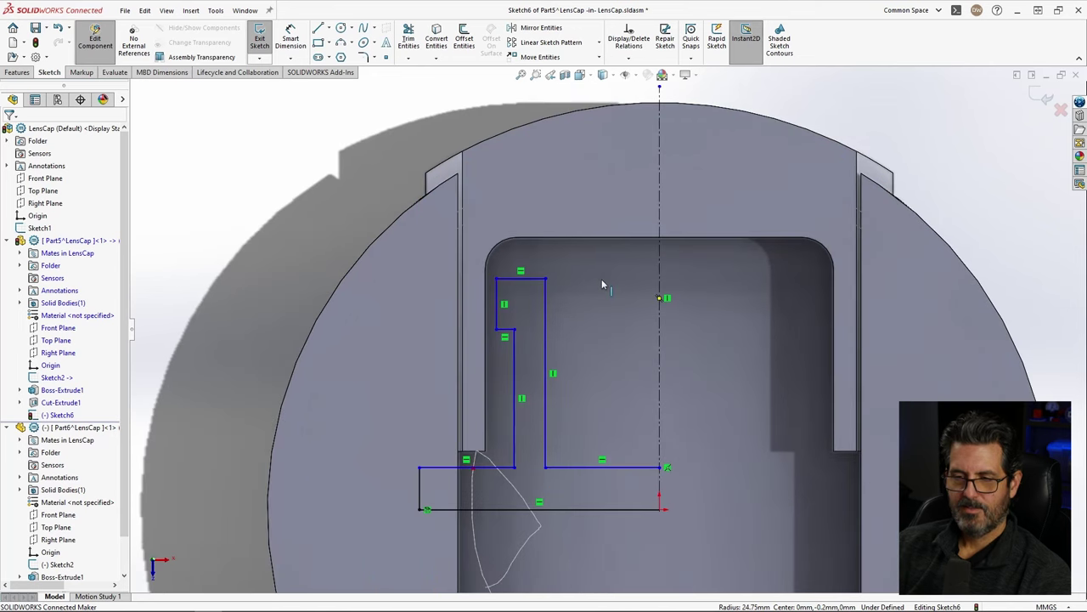
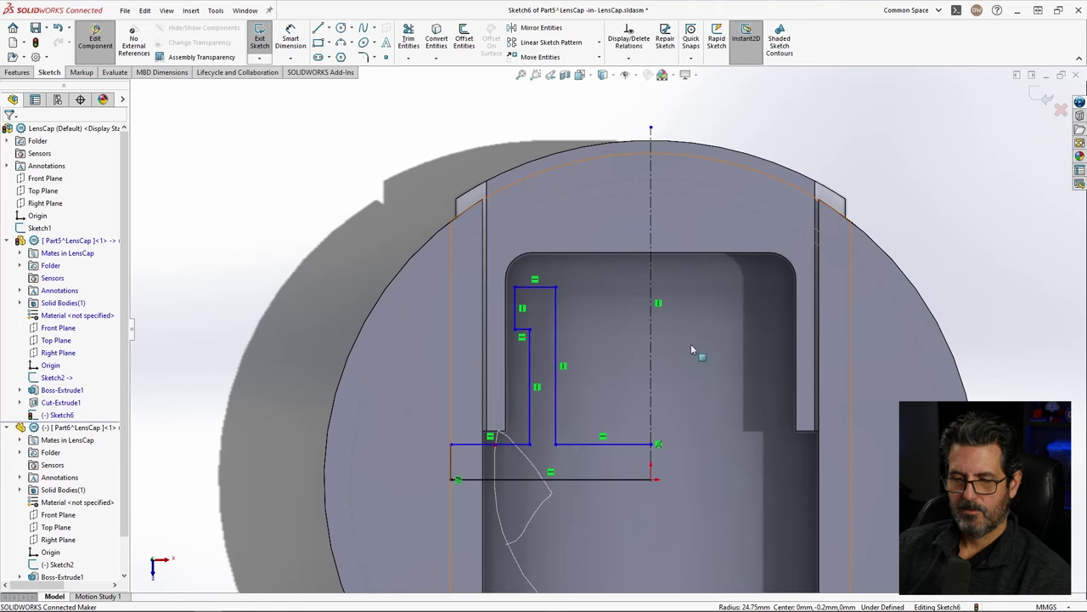
Step: Check the ledge lines with a dimension attempt that is cancelled, then close Sketch6
click(511, 444)
ctrl+click(587, 445)
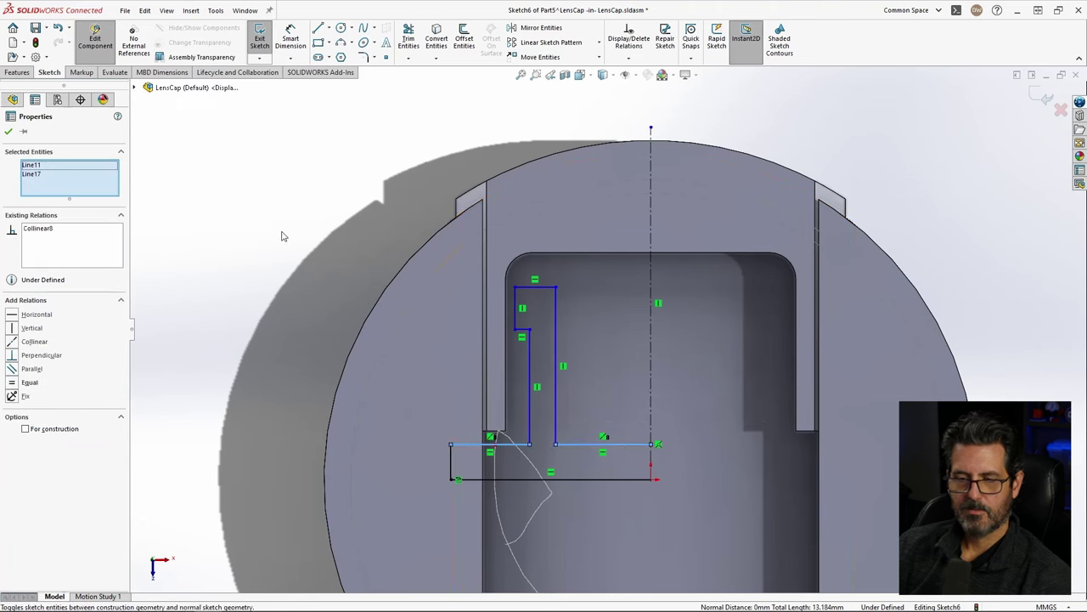
key(Escape)
key(d)
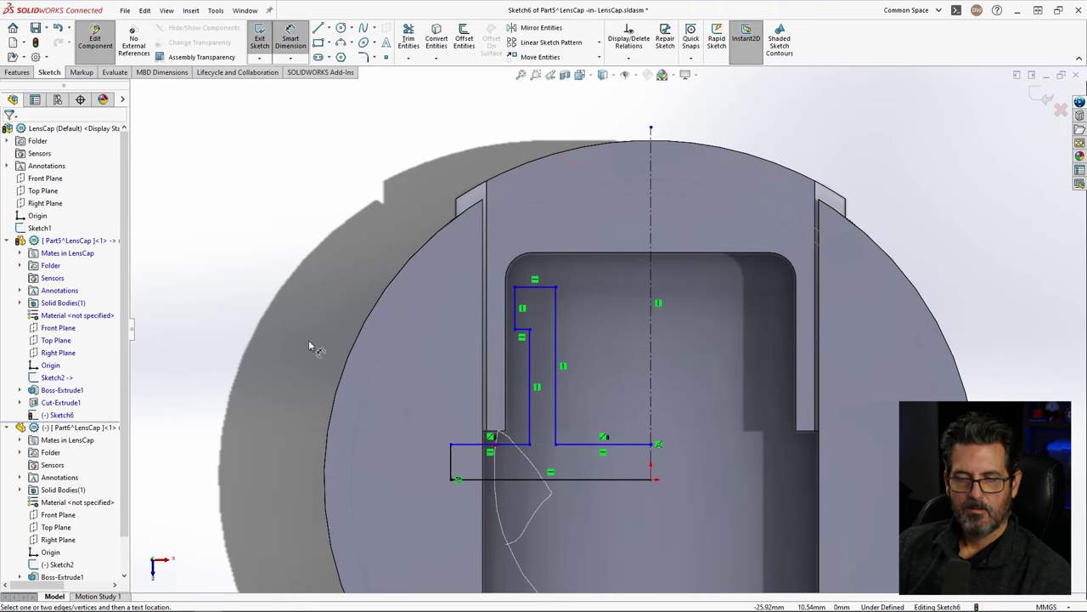
click(466, 446)
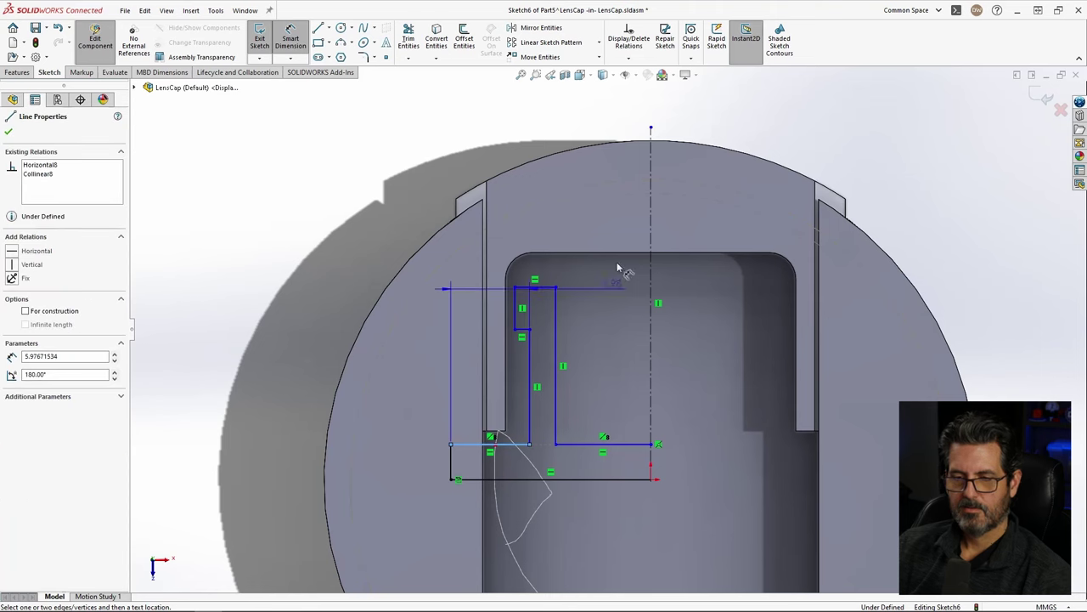
key(Escape)
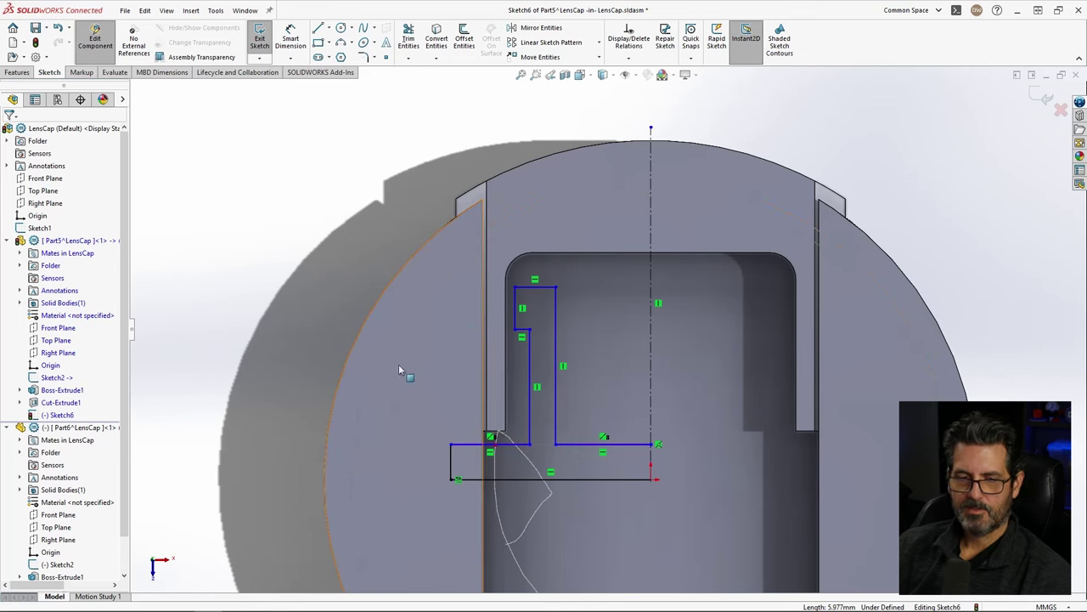
click(1042, 97)
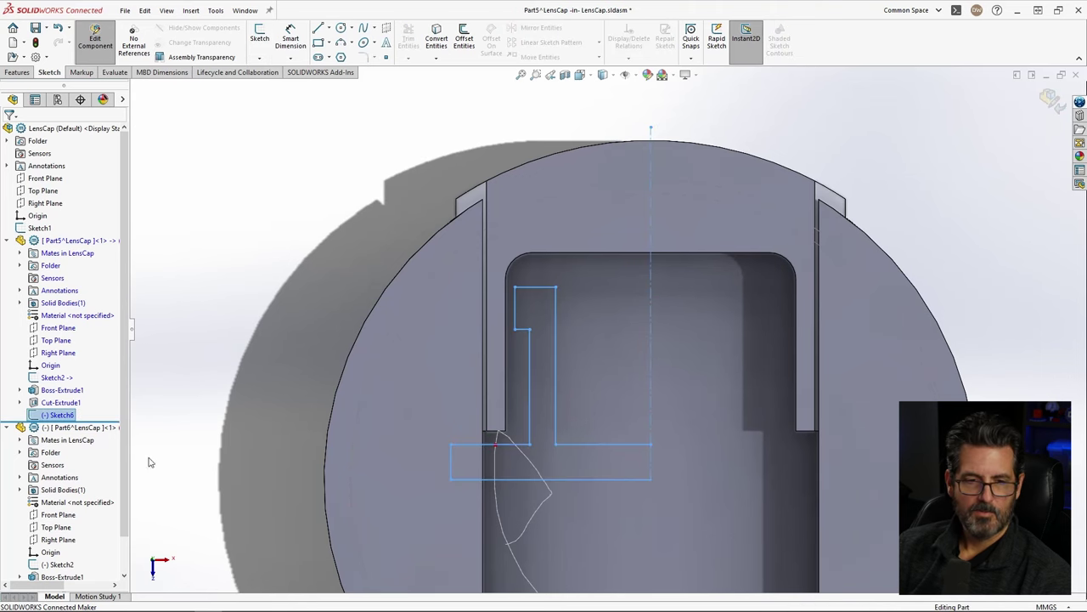
Step: Open Part5 in its own window and edit Sketch6 again
right_click(71, 242)
key(Escape)
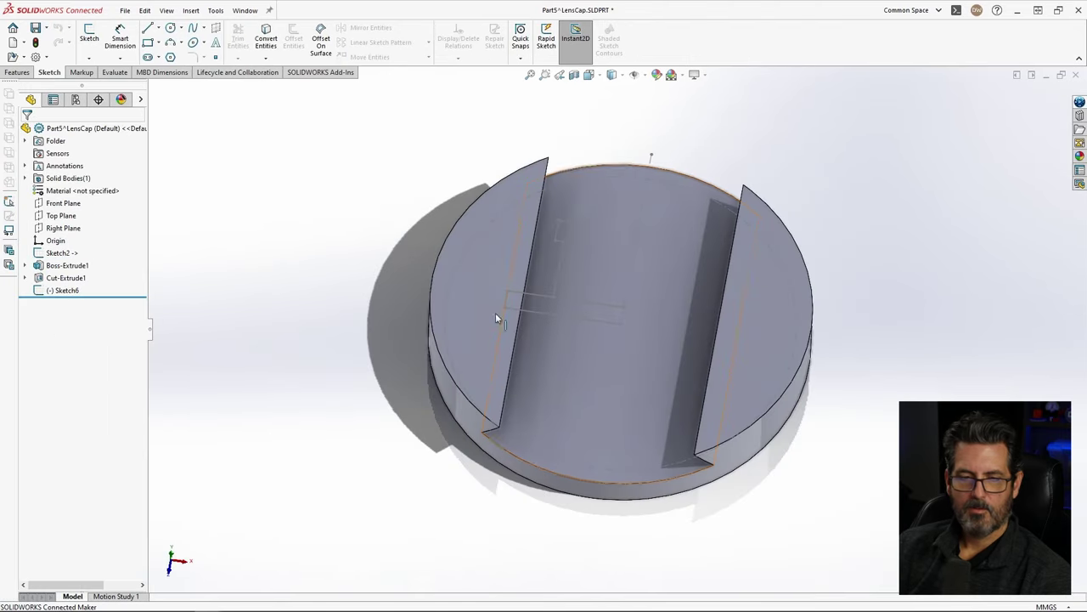
right_click(71, 291)
click(78, 260)
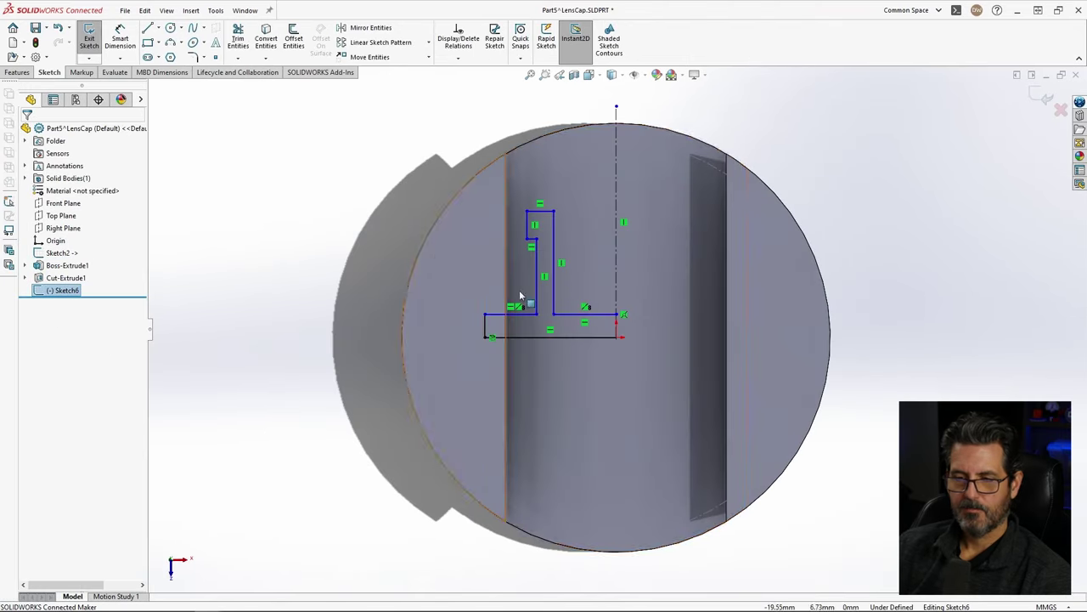
scroll(584, 163, down, 3)
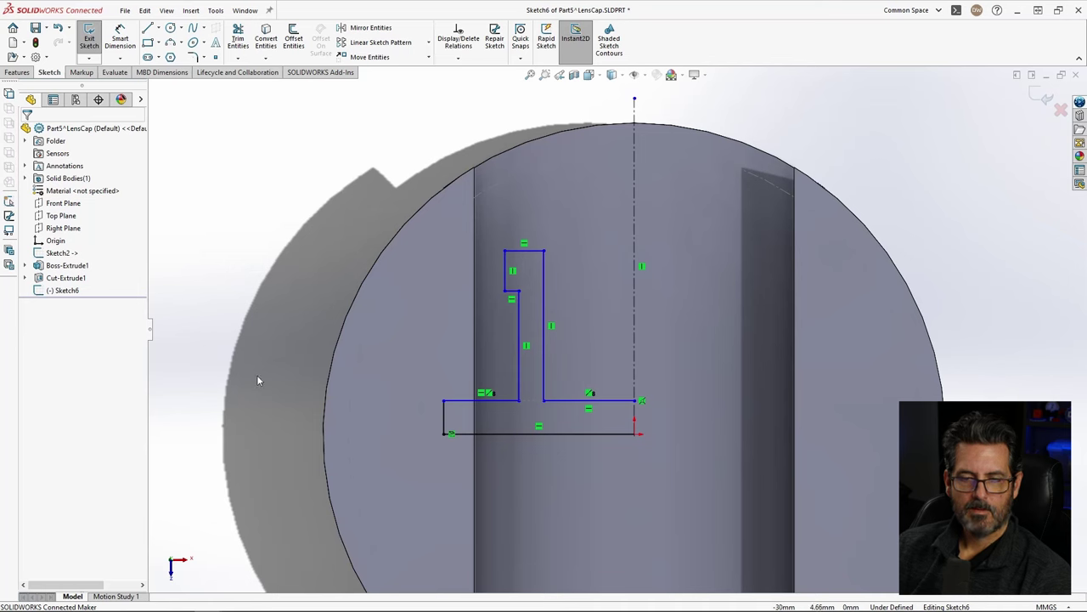
Step: Dimension the lower ledge 20 mm below the outer rim and raise the right ledge endpoint
right_drag(256, 375, 260, 217)
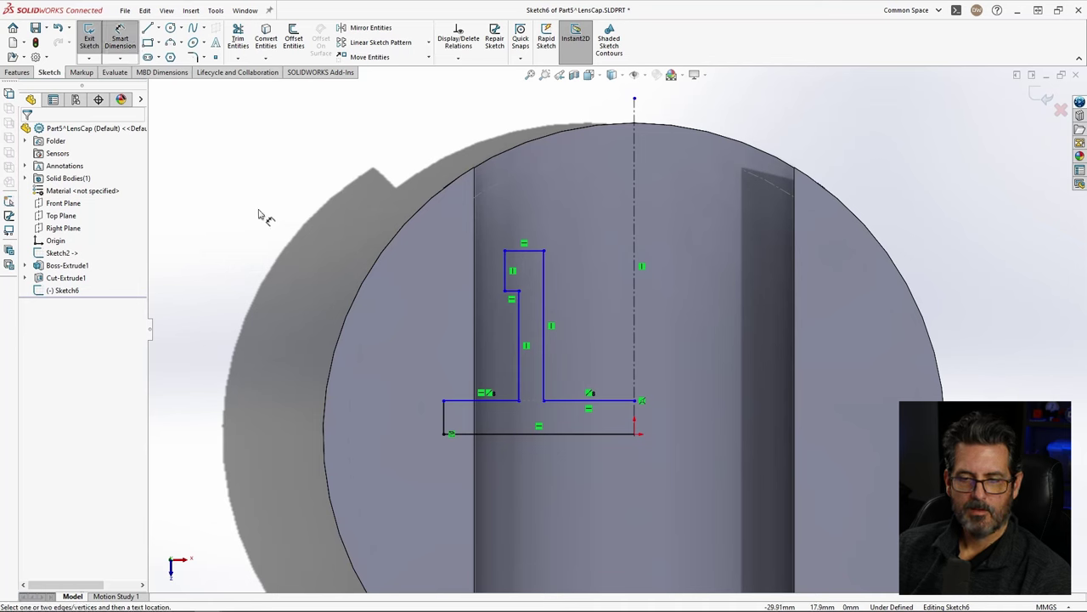
click(476, 401)
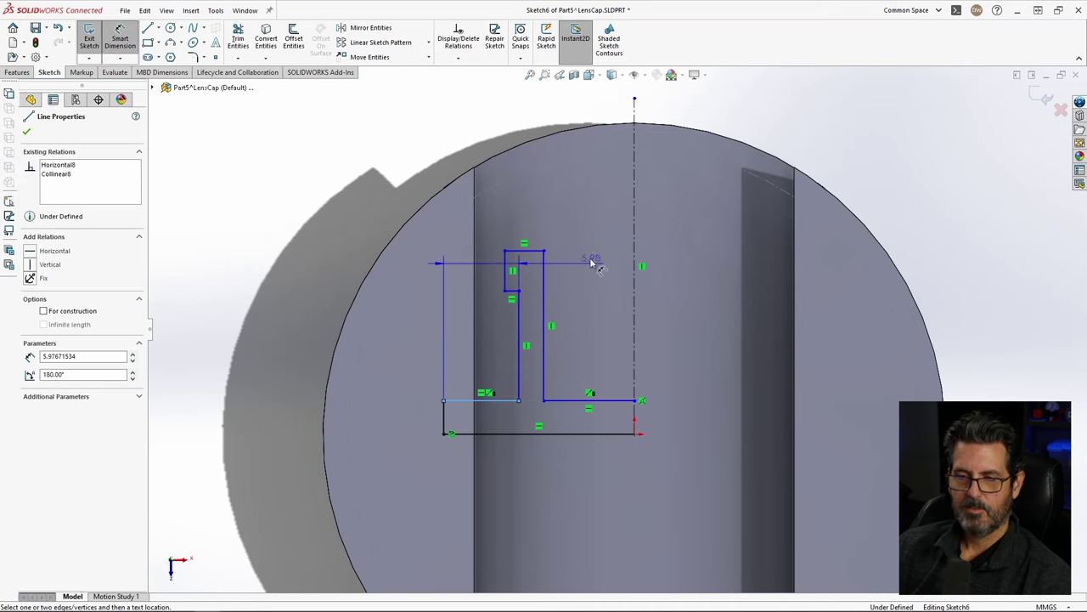
click(597, 126)
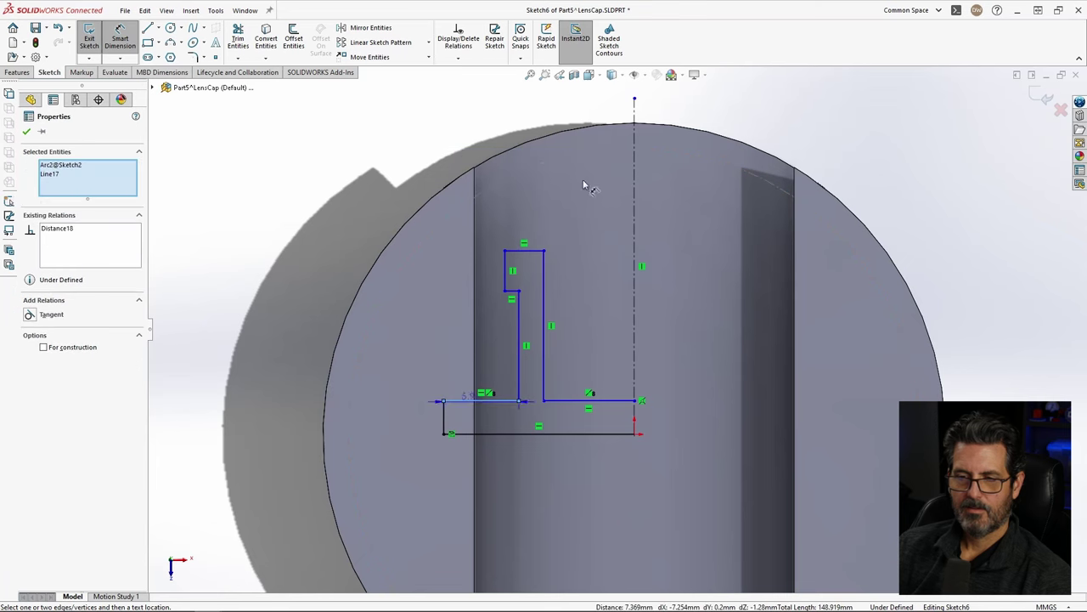
shift+click(612, 151)
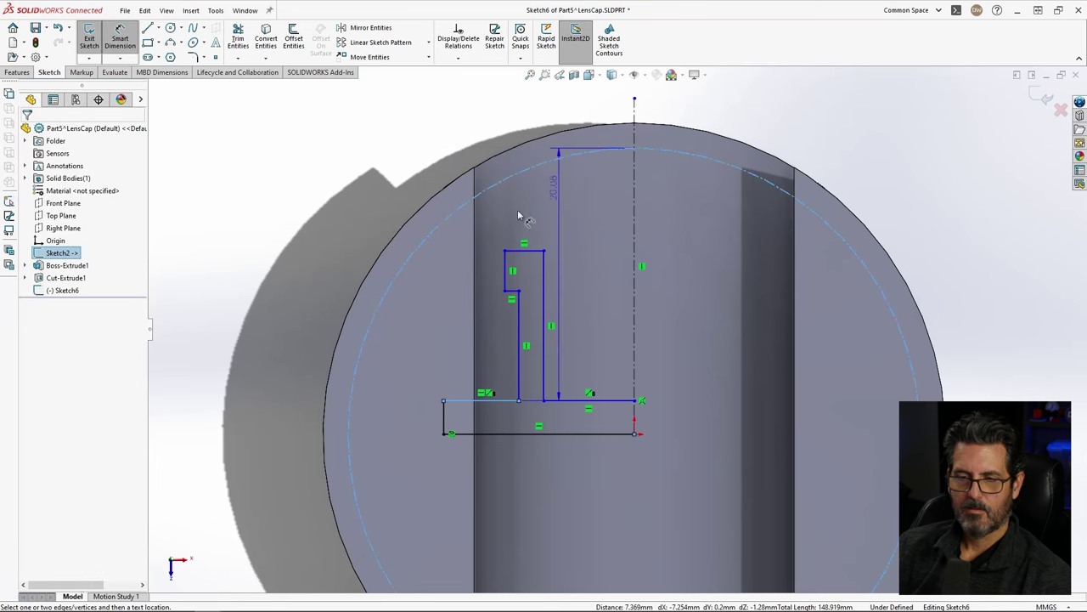
click(284, 279)
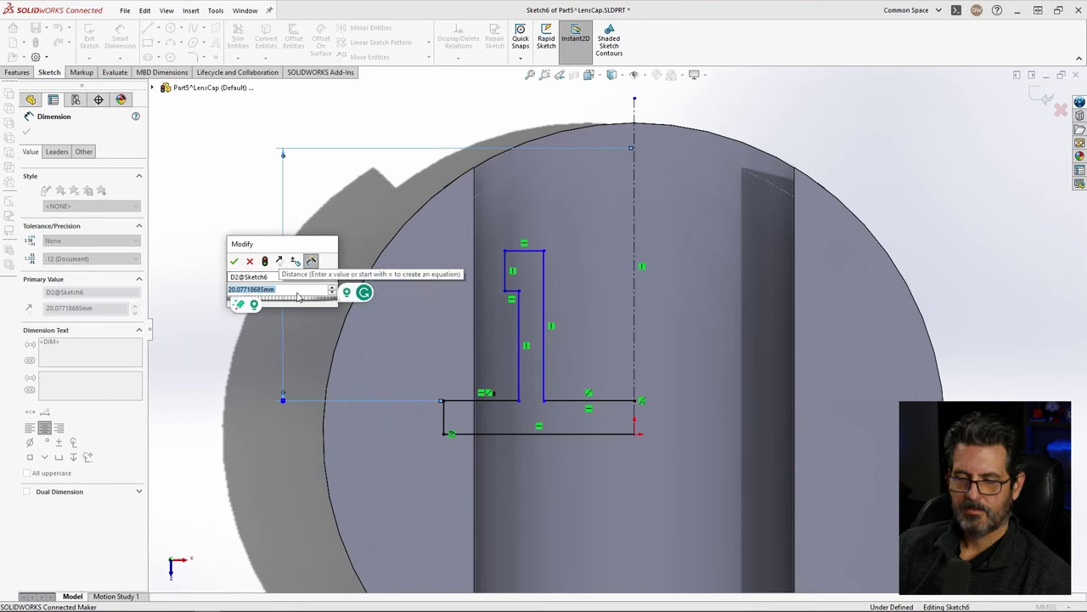
click(290, 299)
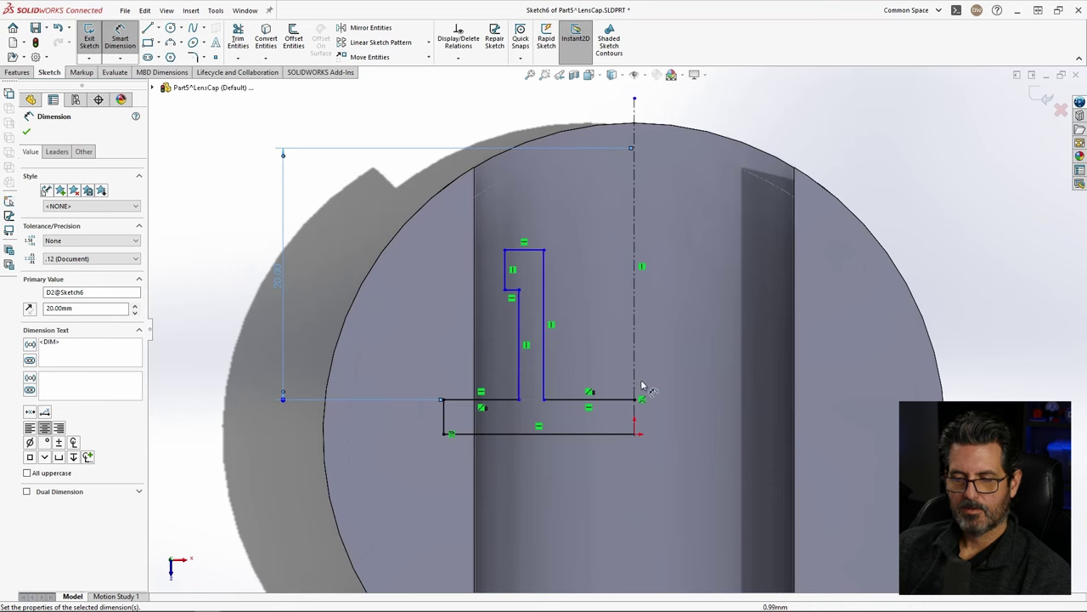
key(Escape)
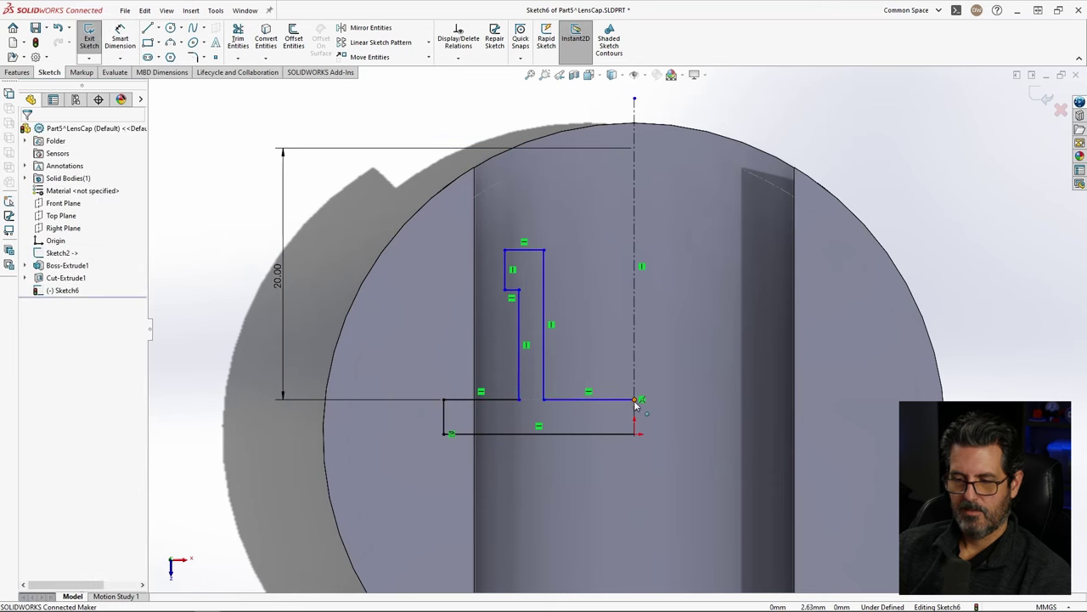
drag(634, 400, 652, 353)
key(Escape)
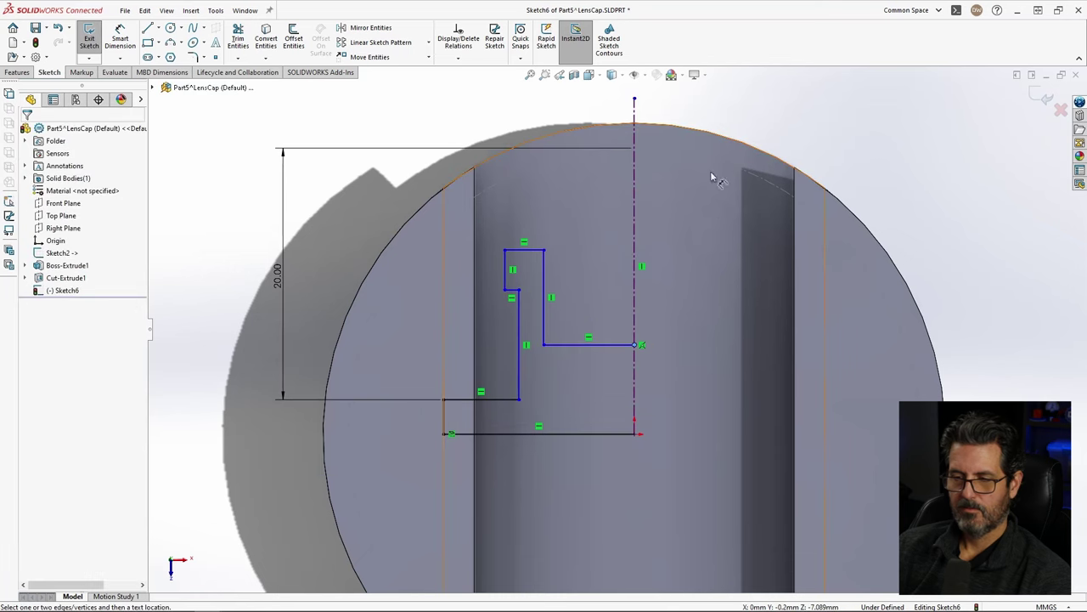
Step: Dimension the upper ledge line 16.5 mm below the outer rim
key(d)
click(576, 345)
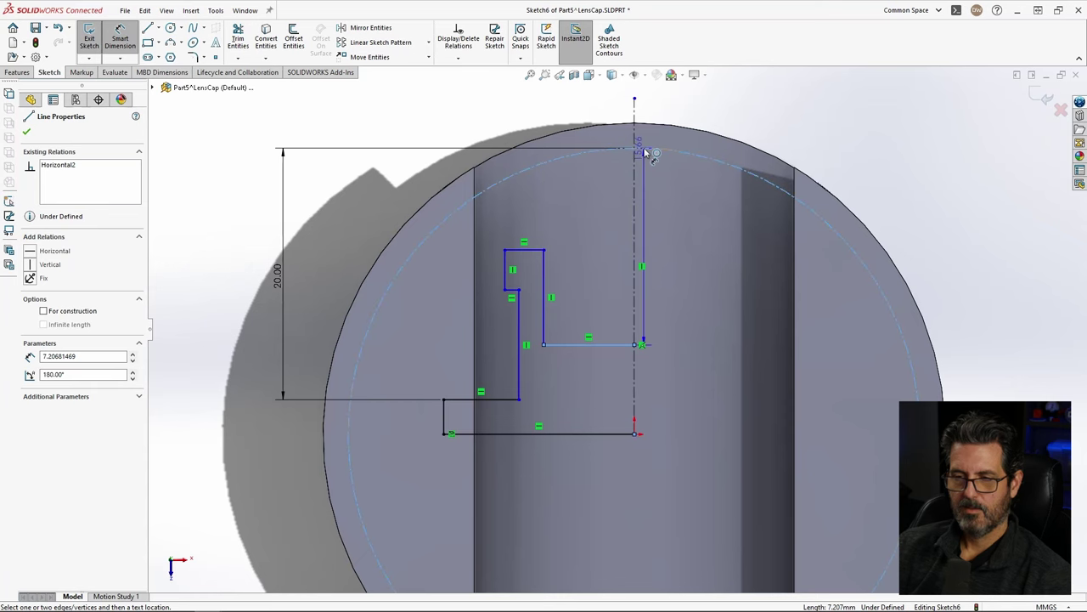
click(646, 151)
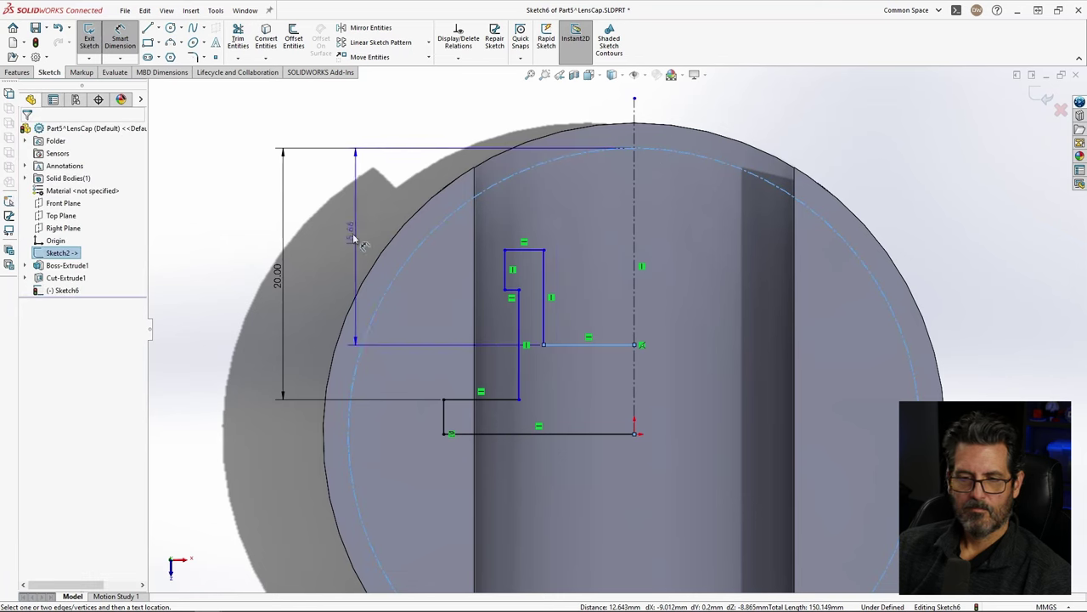
click(337, 246)
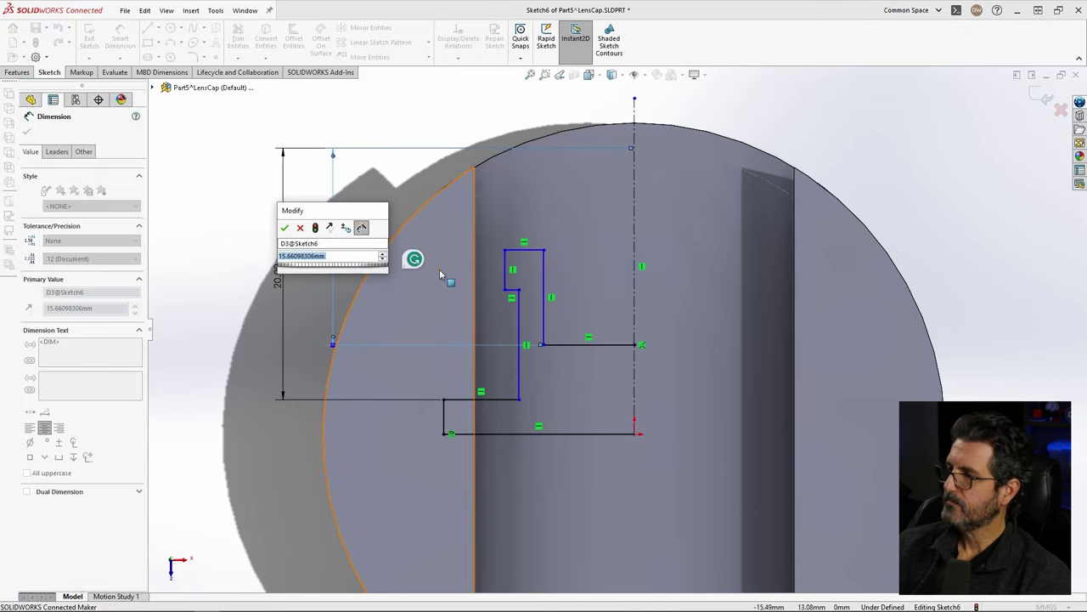
text(16.5)
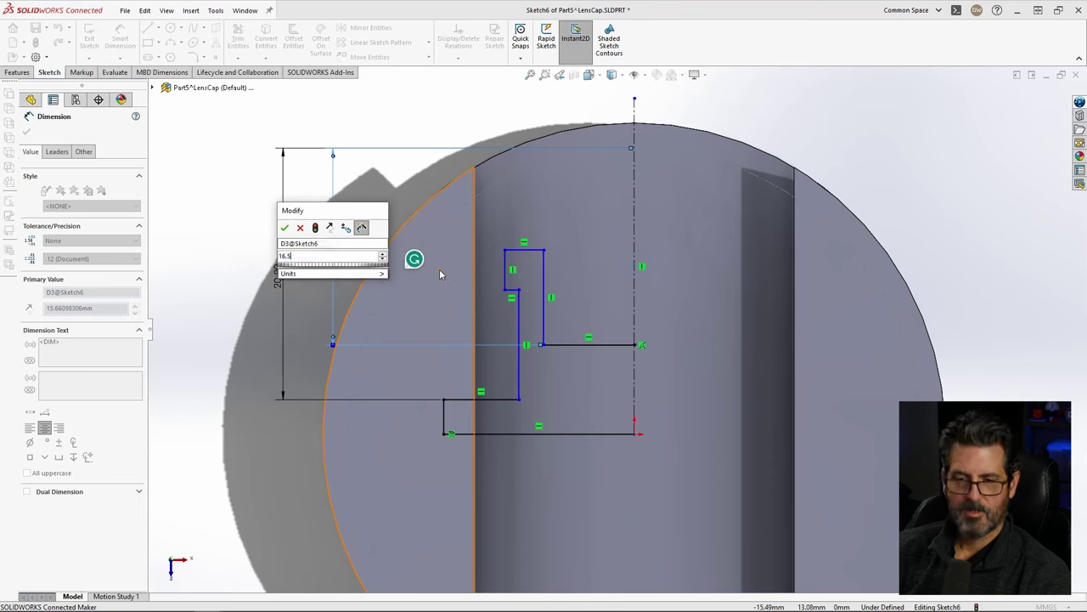
key(Return)
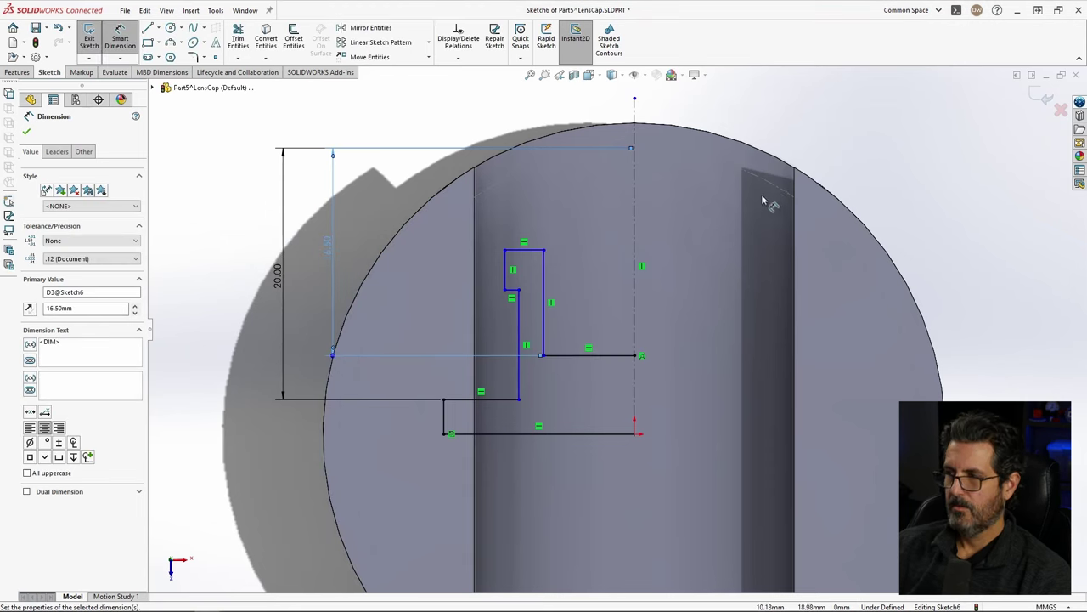
Step: Set the inner vertical edges 11.5 mm apart across the centerline
drag(546, 270, 639, 234)
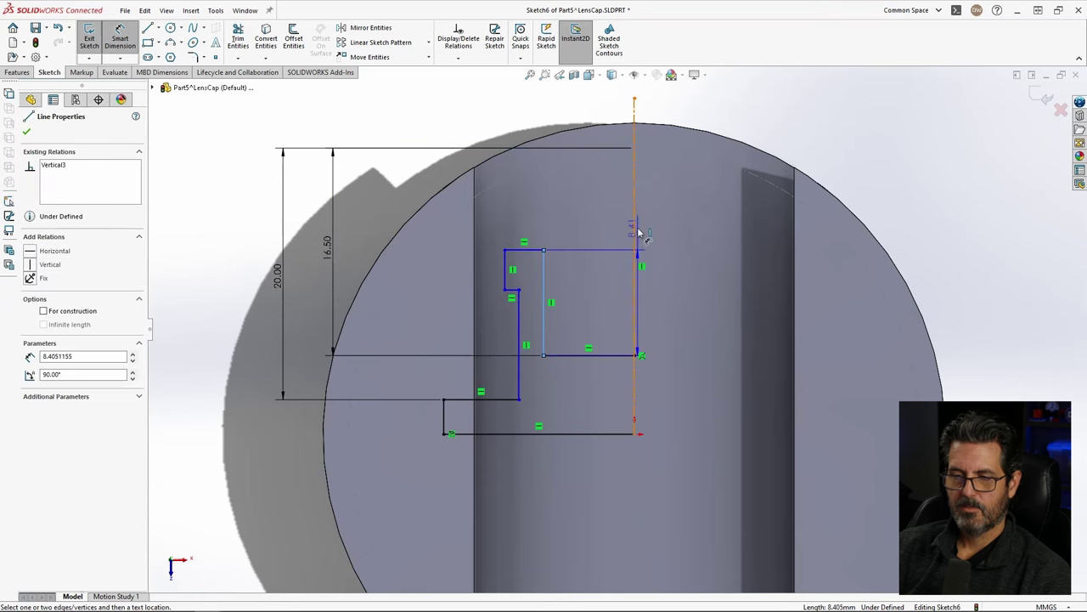
click(639, 234)
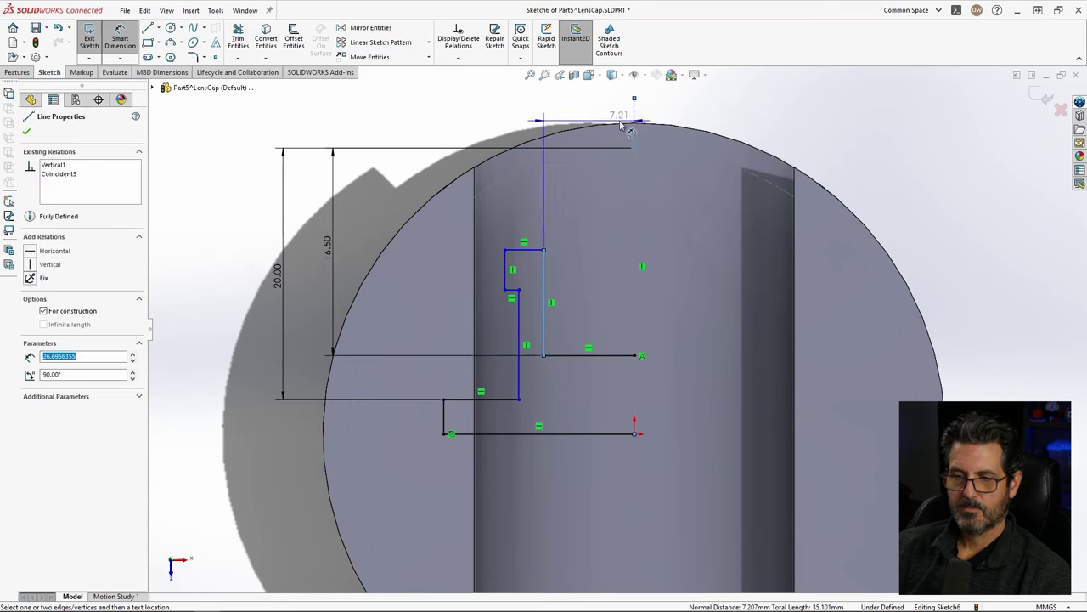
click(667, 98)
text(11.5)
key(Return)
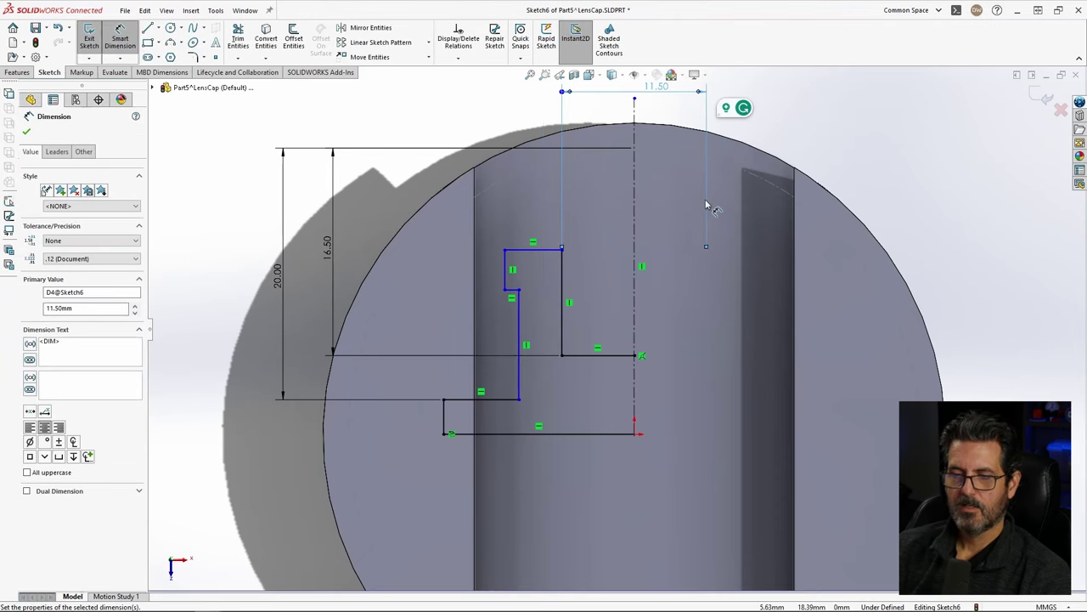
click(520, 331)
Step: Add spacing dimensions between the vertical arm lines, keeping values 3.42 and 1.12
click(564, 332)
click(542, 470)
key(Return)
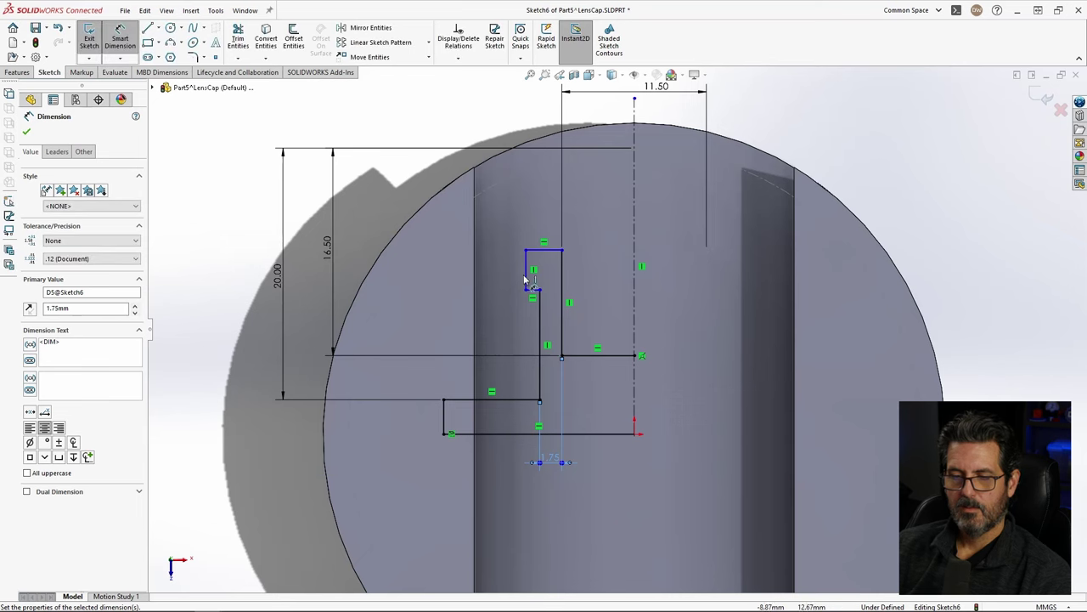
click(526, 278)
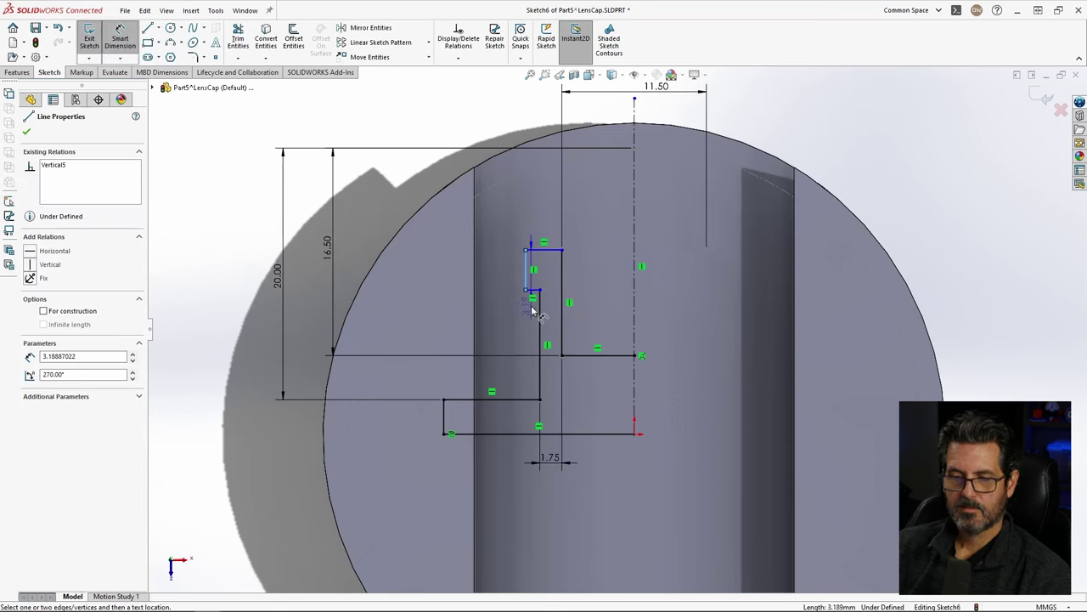
click(541, 311)
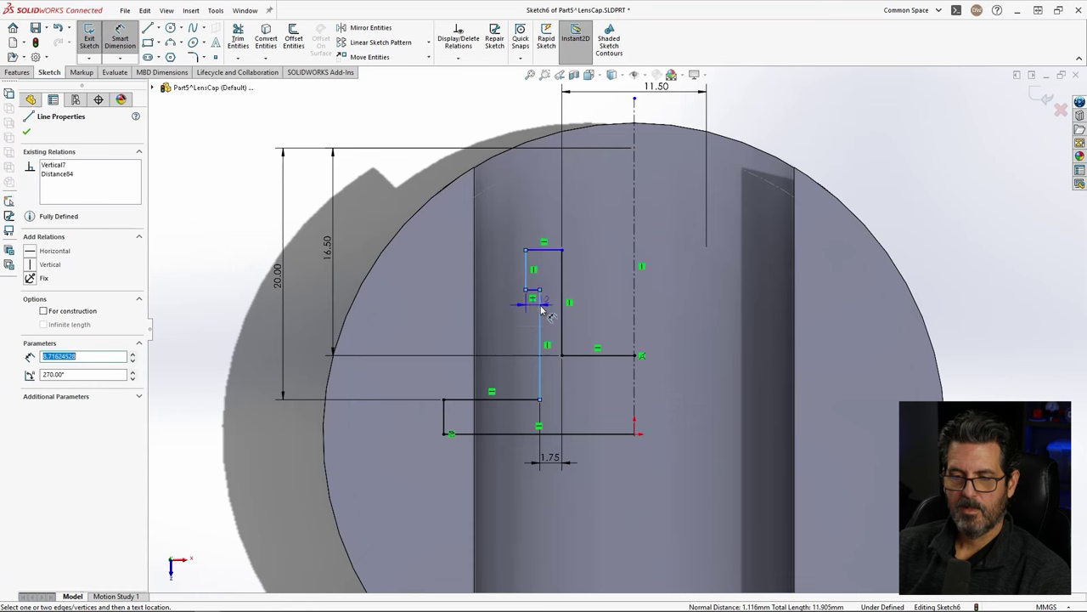
click(510, 489)
key(Return)
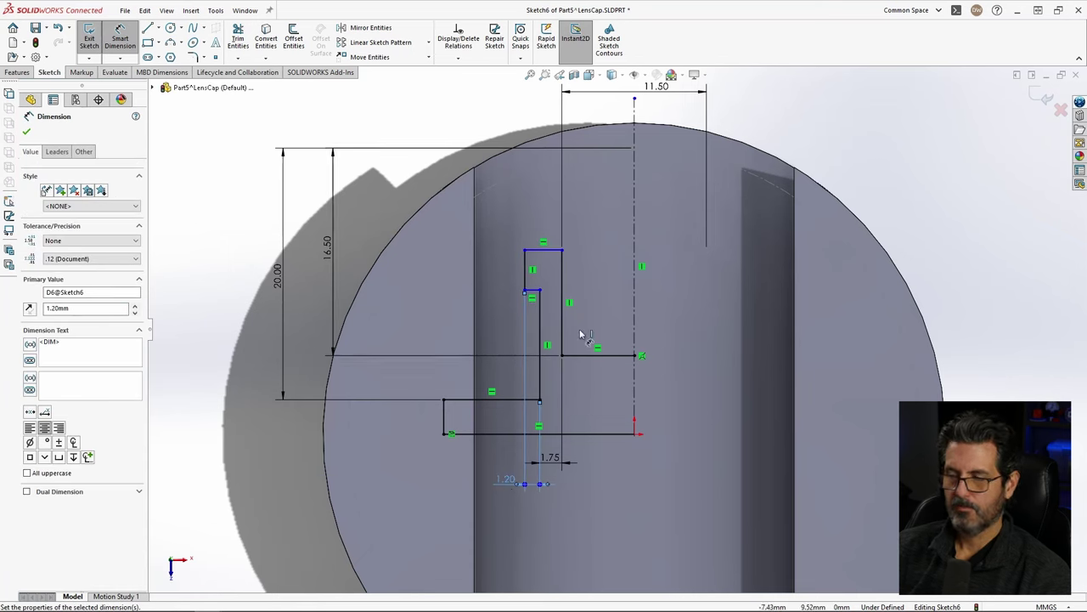
Step: Dimension the short step line 7.7 mm above the lower horizontal edge
scroll(501, 314, down, 3)
click(548, 286)
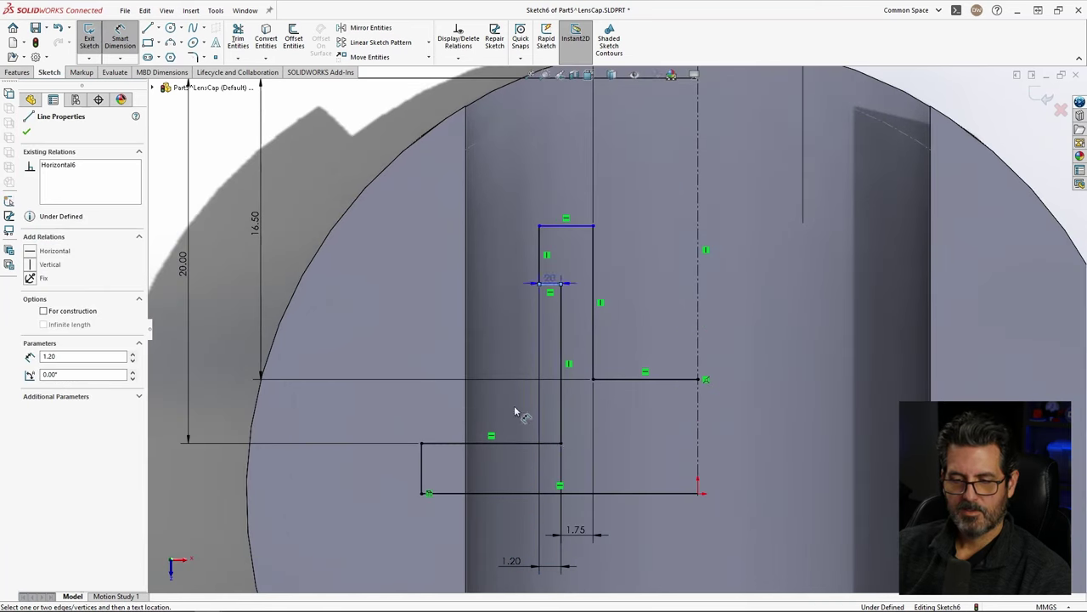
click(508, 442)
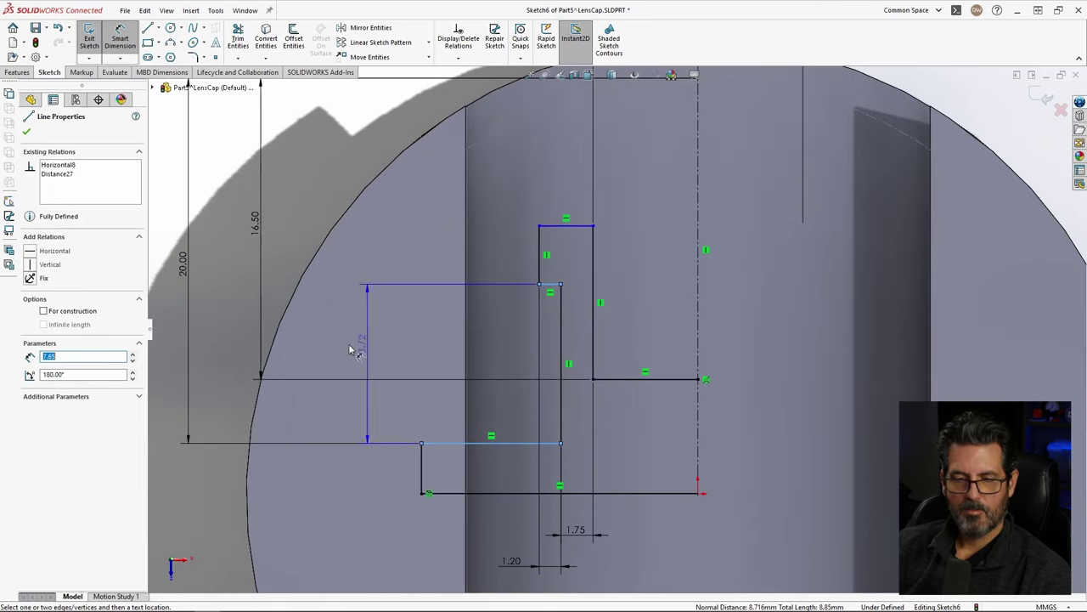
click(220, 355)
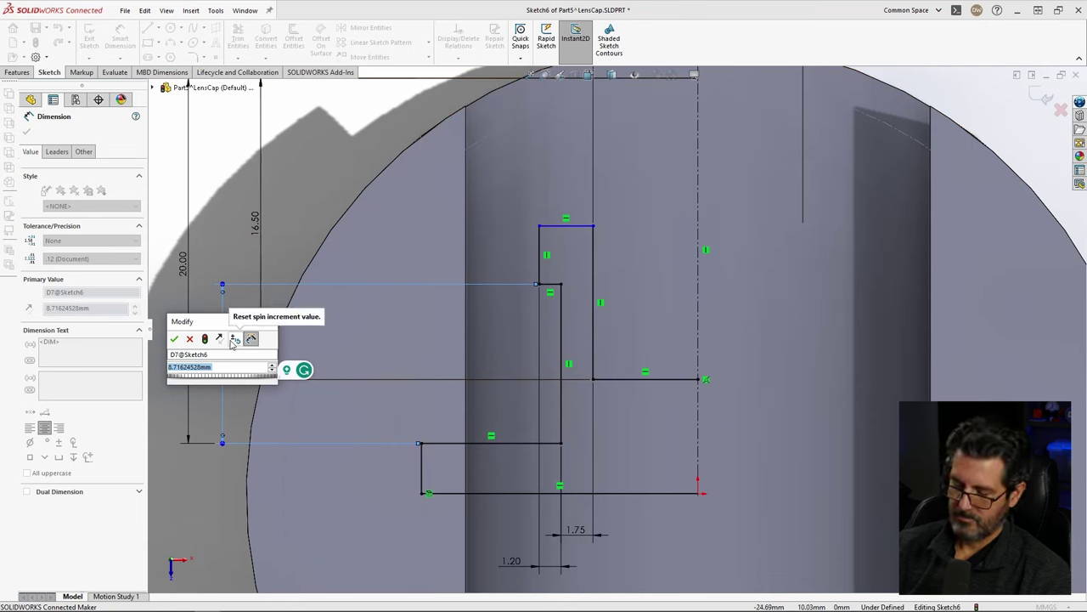
text(7.7)
key(Return)
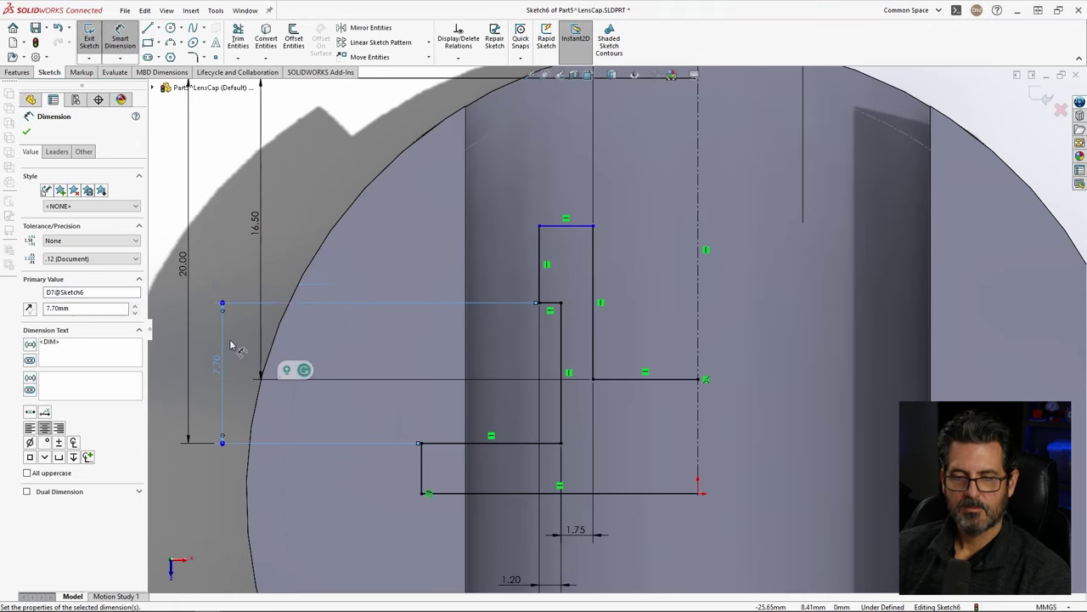
Step: Dimension the top horizontal line 12 mm above the bottom line
scroll(599, 310, up, 3)
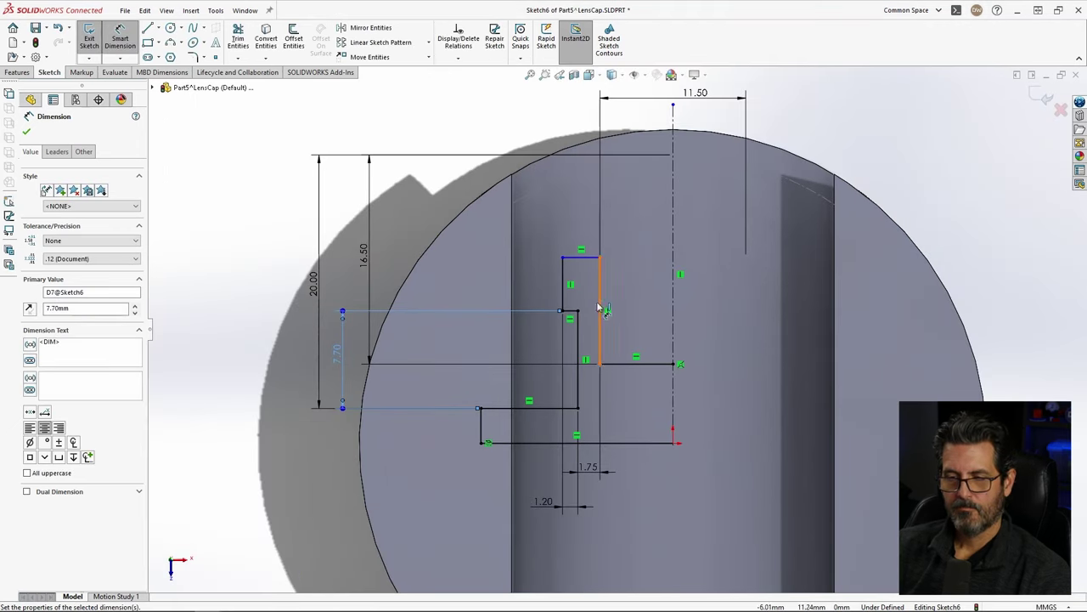
click(570, 264)
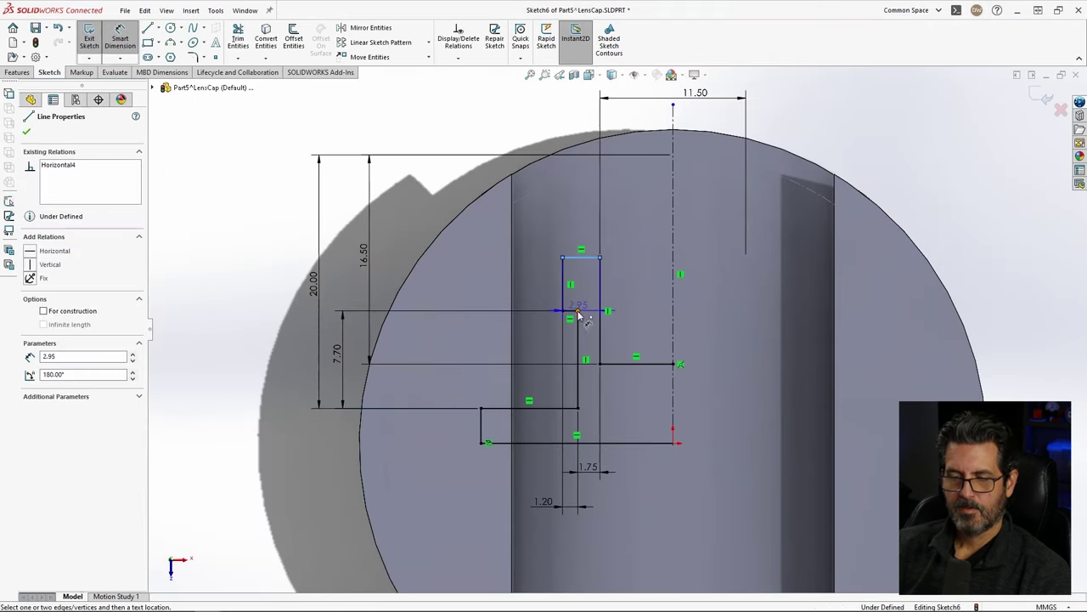
click(541, 409)
click(328, 312)
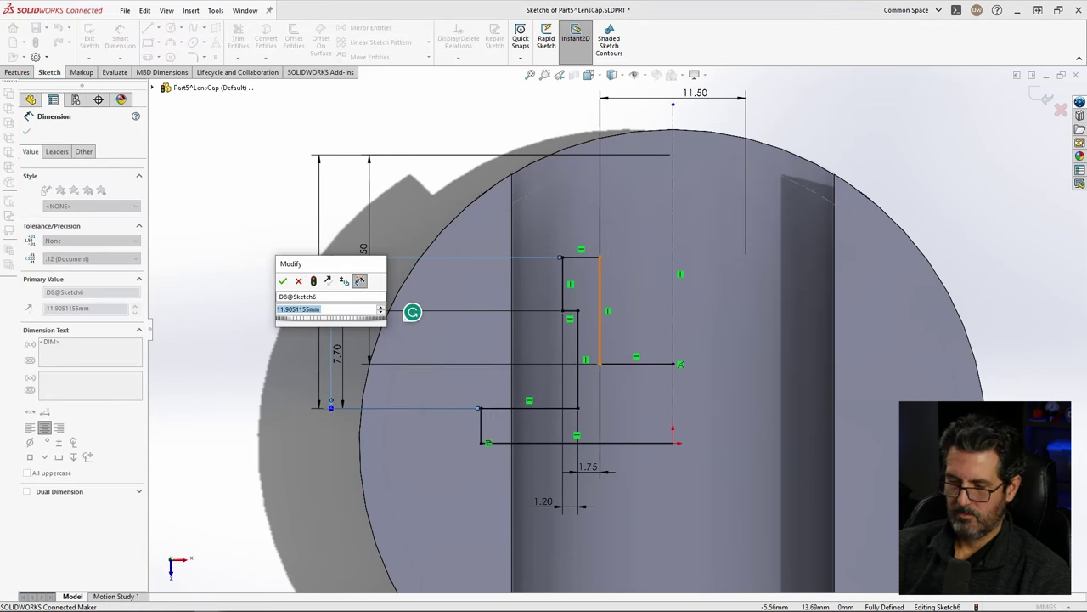
text(12)
key(Return)
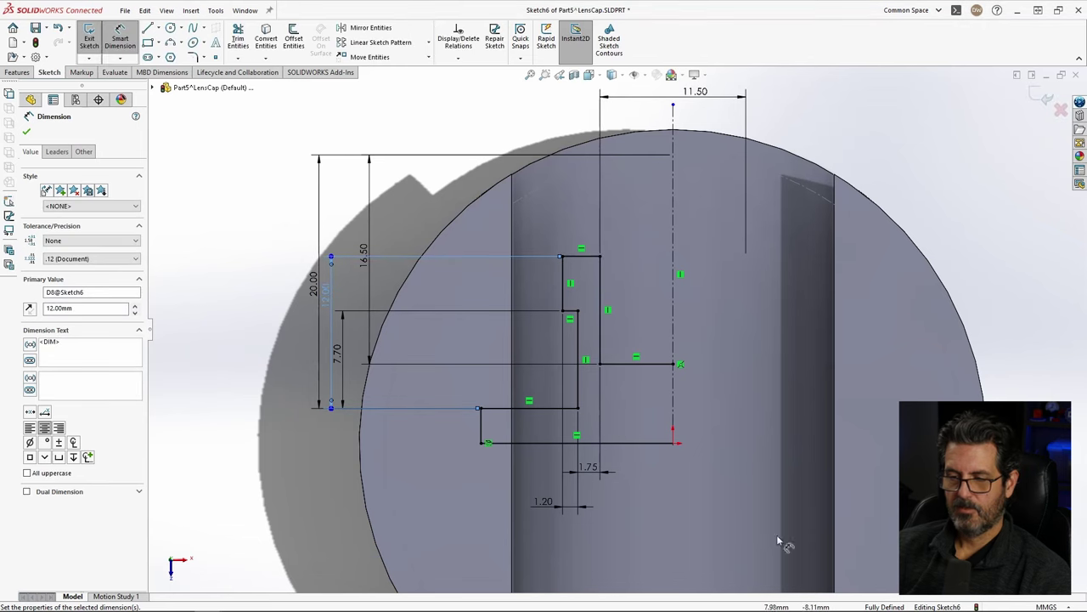
scroll(614, 296, up, 2)
scroll(612, 302, down, 1)
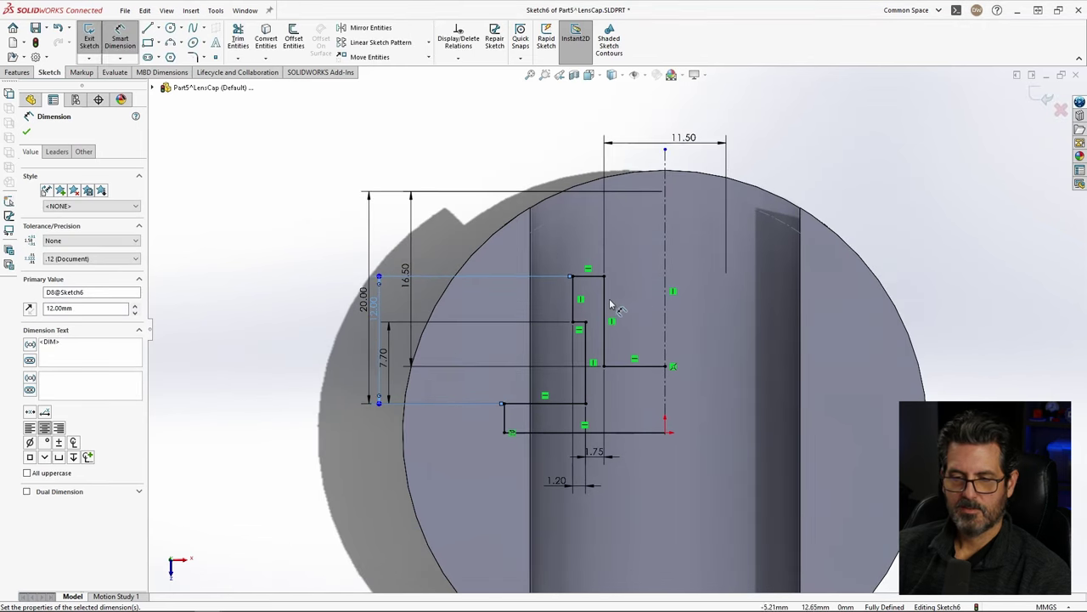
Step: Move the 20.00, 16.50 and 12.00 dimensions farther left
key(Escape)
drag(365, 314, 280, 308)
drag(402, 273, 323, 278)
drag(374, 306, 364, 310)
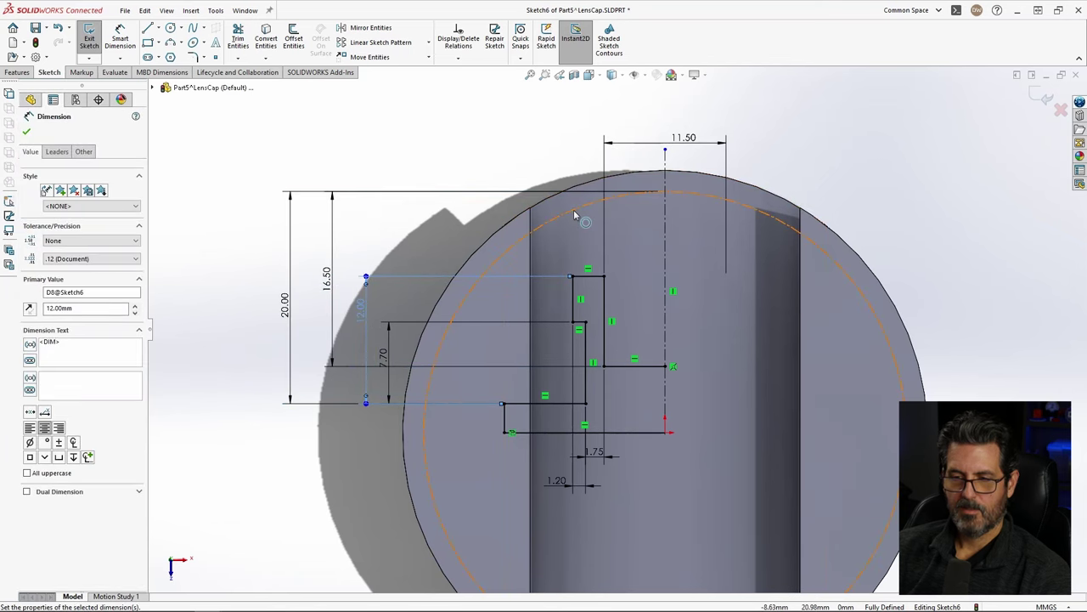
click(951, 187)
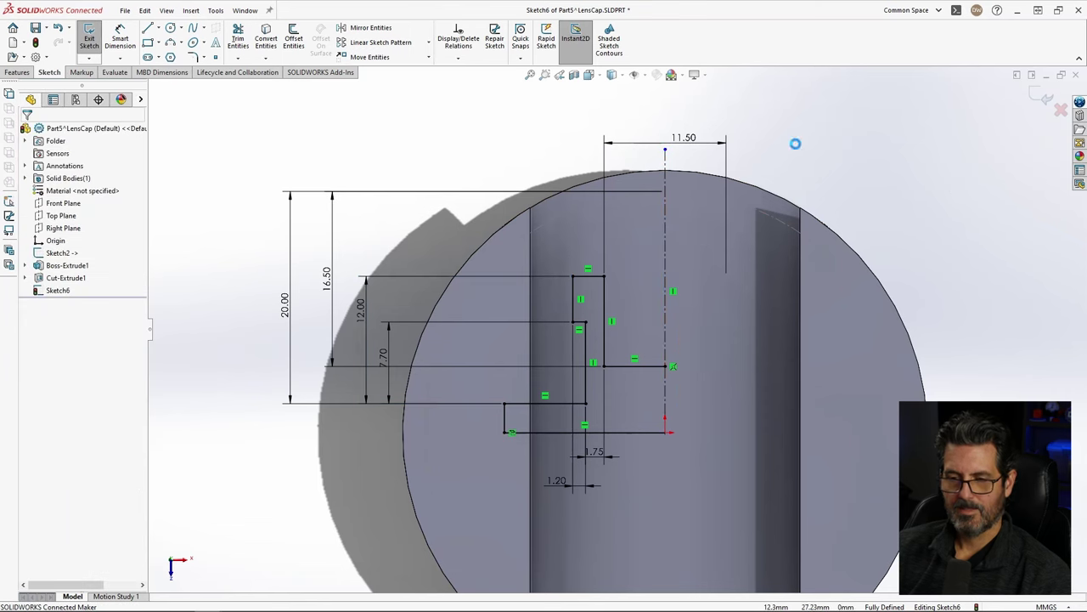
Step: Mirror the profile across the centerline and start a Mid Plane 3.00 mm boss extrude
click(367, 30)
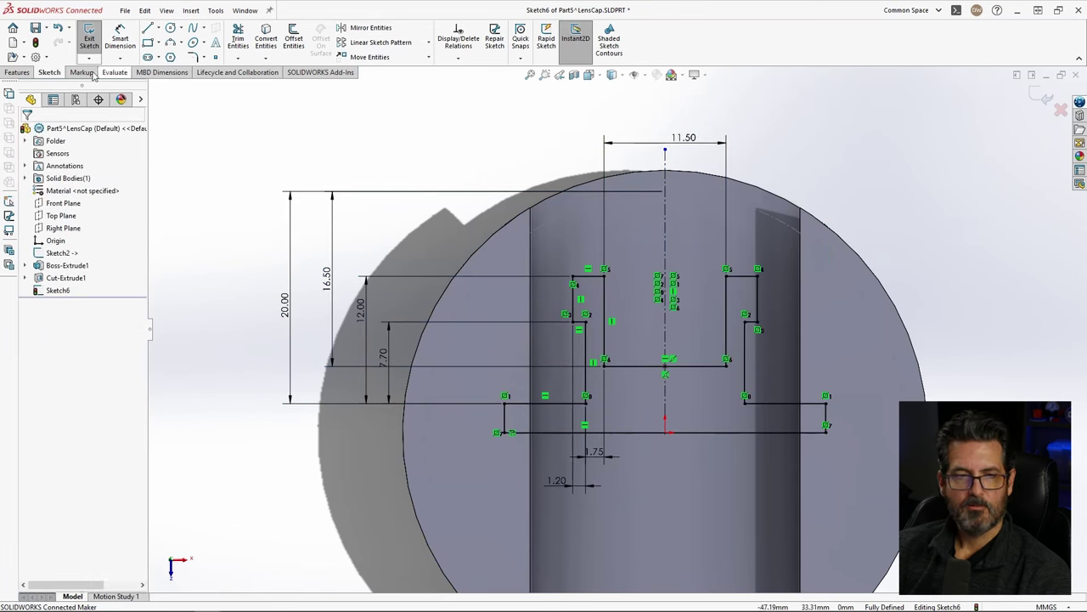
click(17, 73)
click(93, 38)
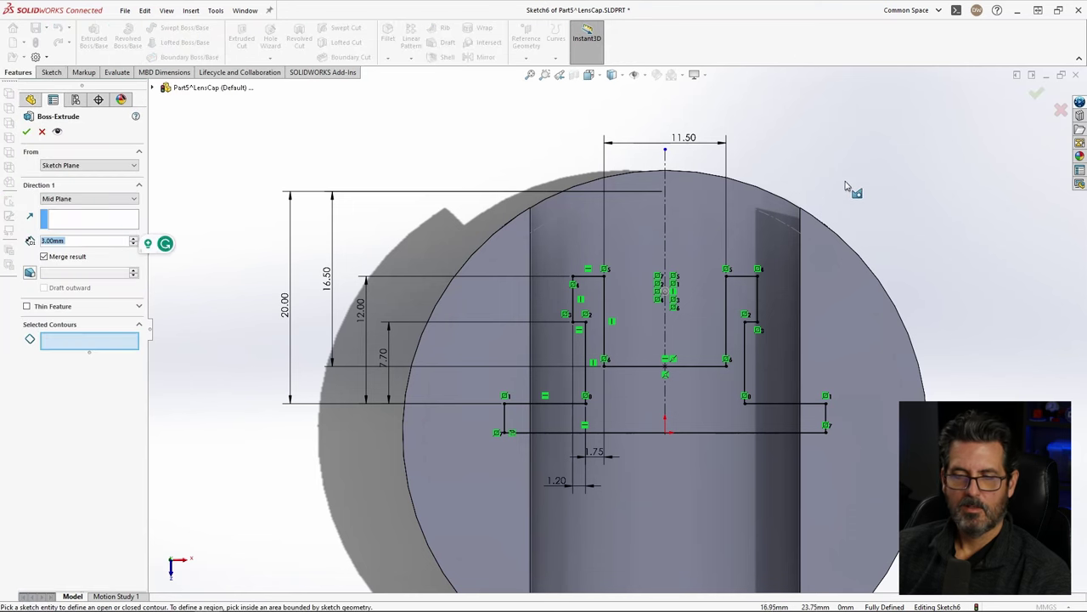
click(82, 199)
click(71, 212)
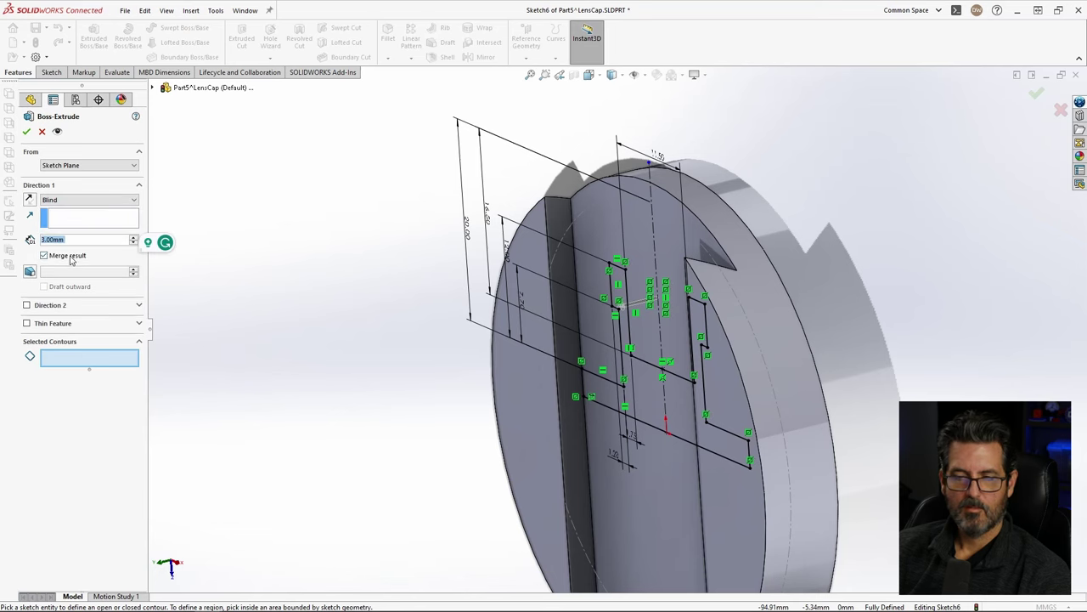
click(57, 202)
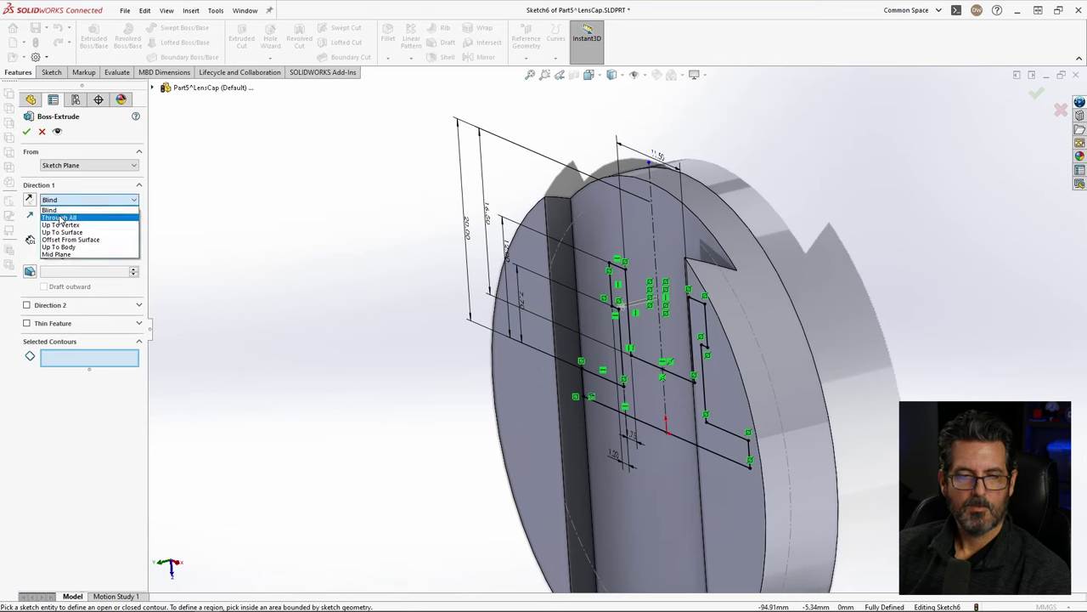
click(61, 217)
click(26, 132)
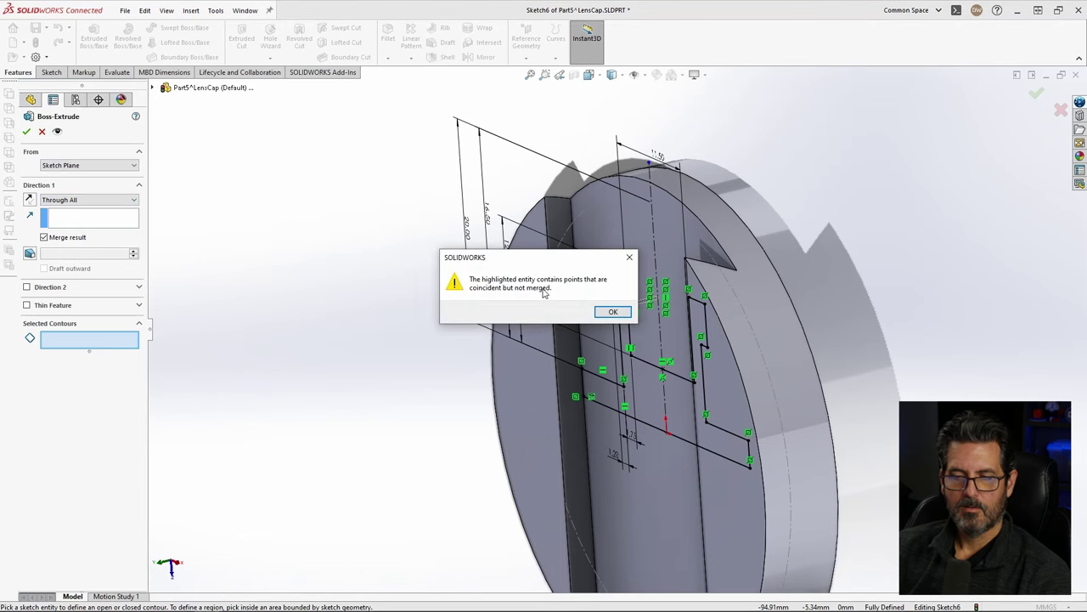
click(611, 311)
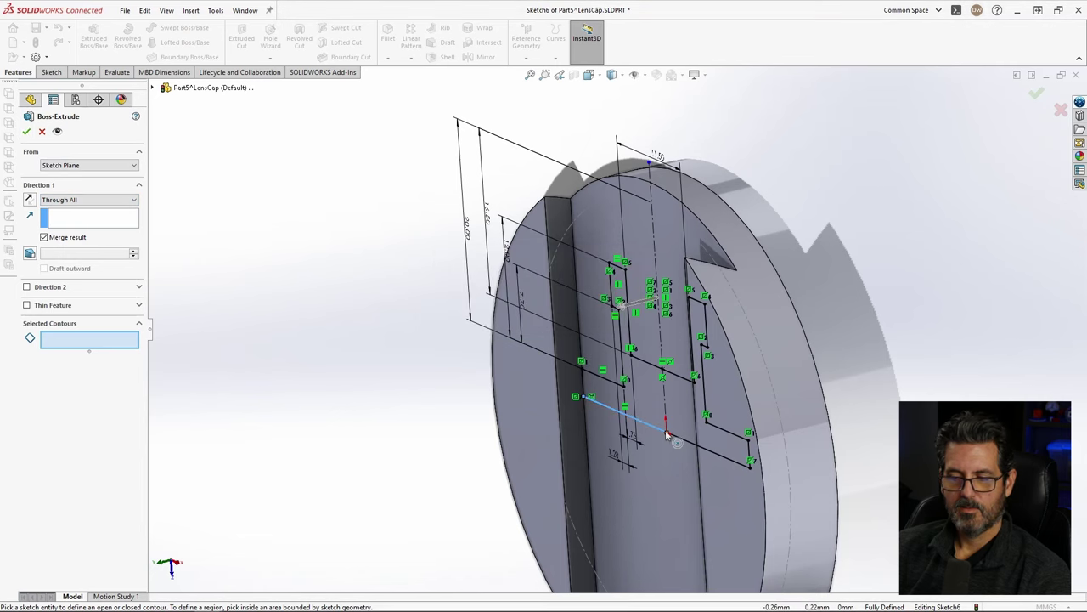
scroll(667, 438, down, 3)
scroll(659, 416, down, 8)
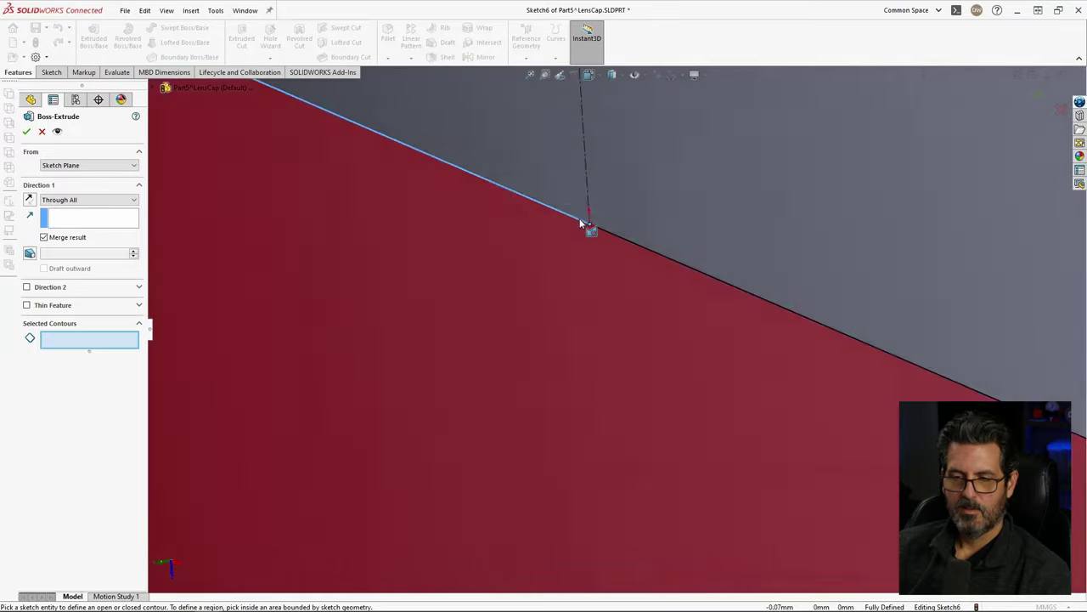
key(Escape)
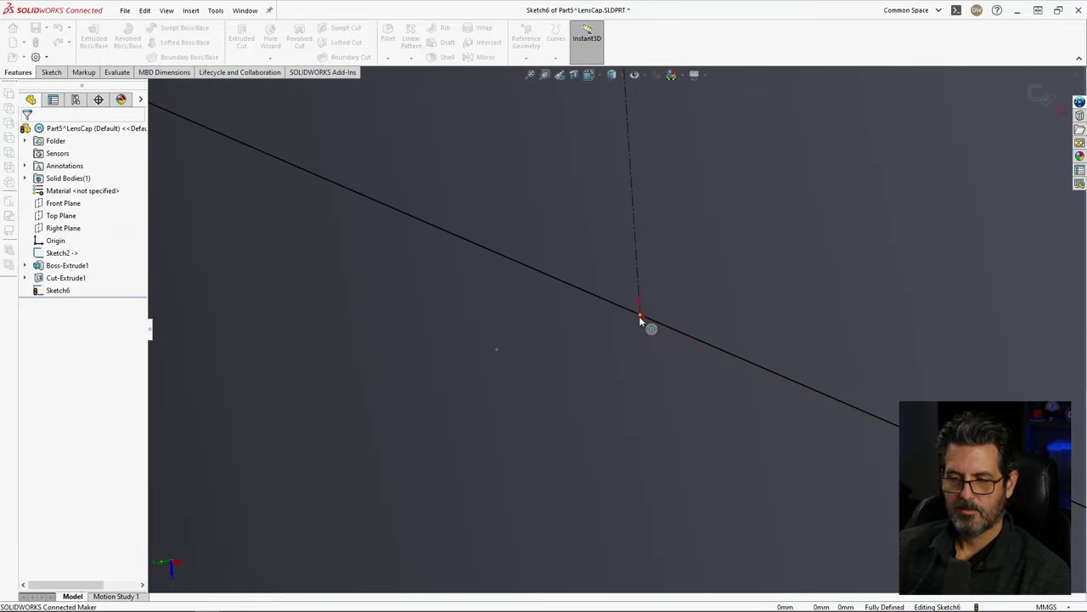
click(640, 315)
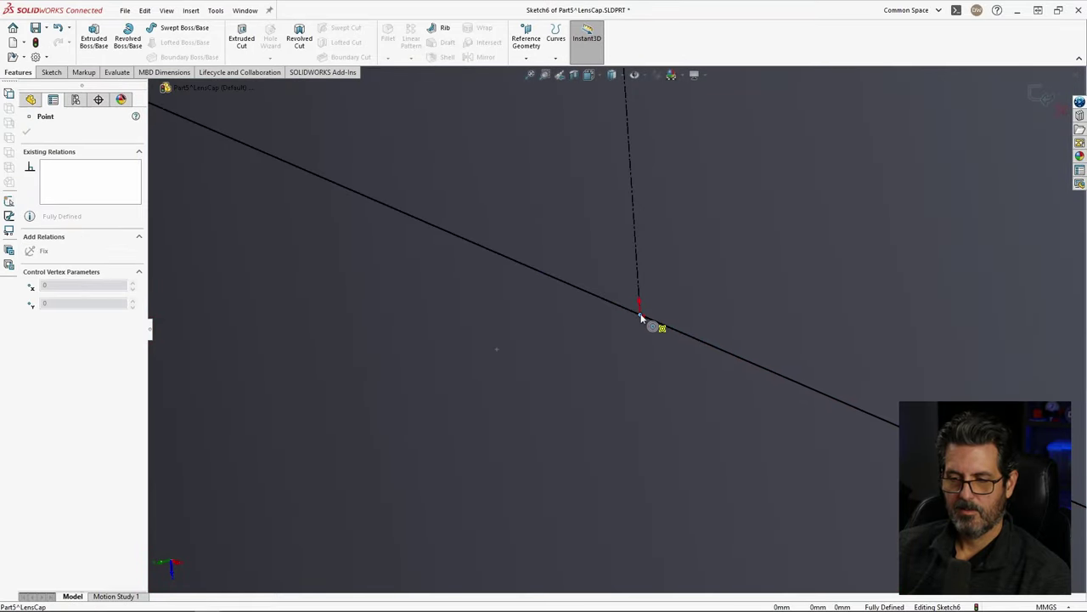
click(651, 364)
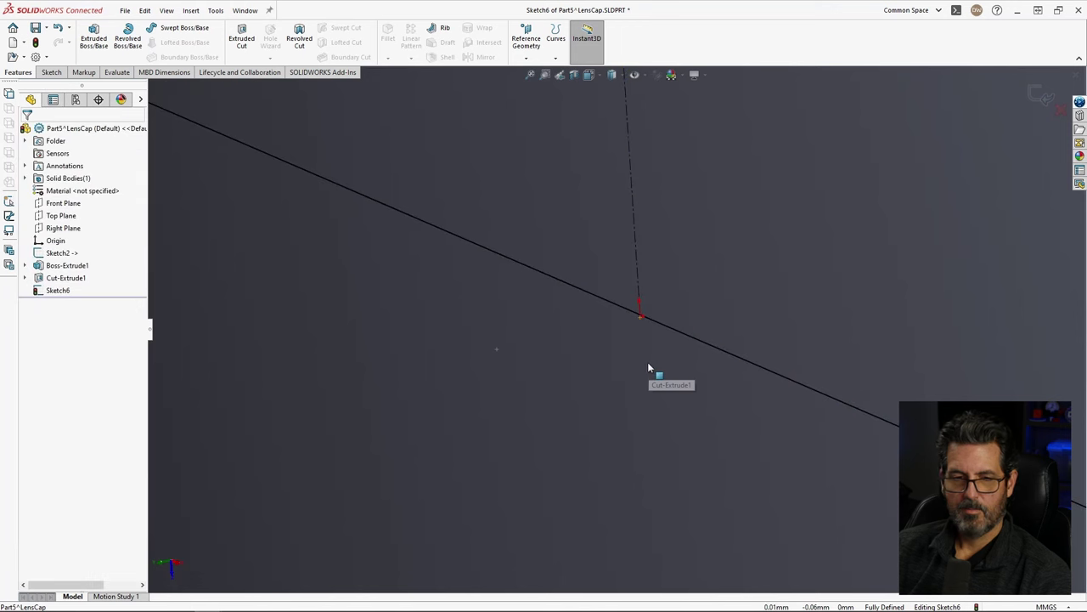
scroll(512, 236, up, 10)
scroll(593, 378, down, 3)
scroll(593, 379, down, 2)
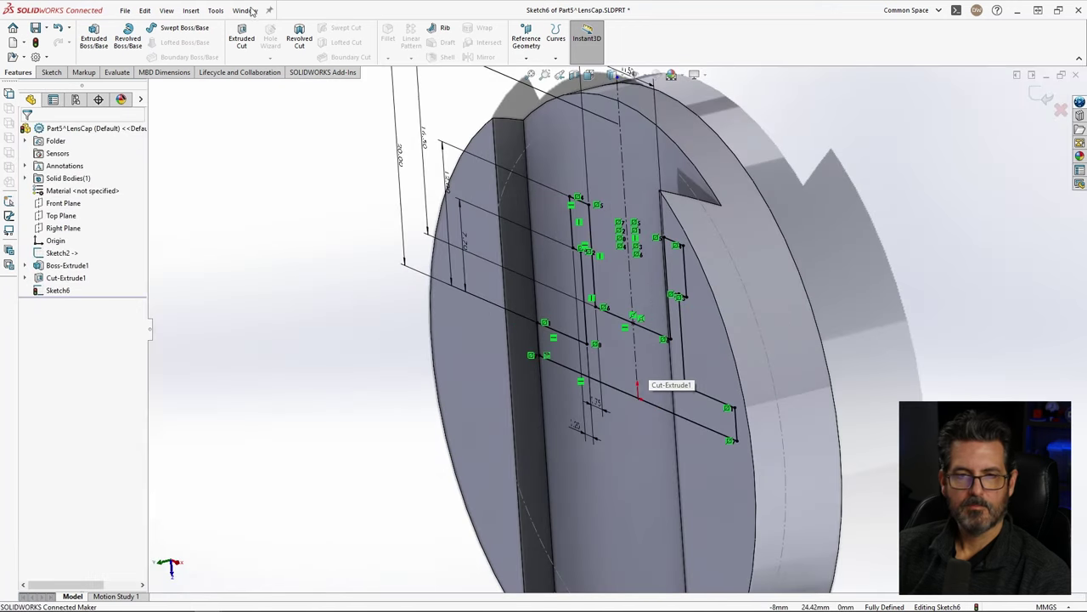
click(95, 39)
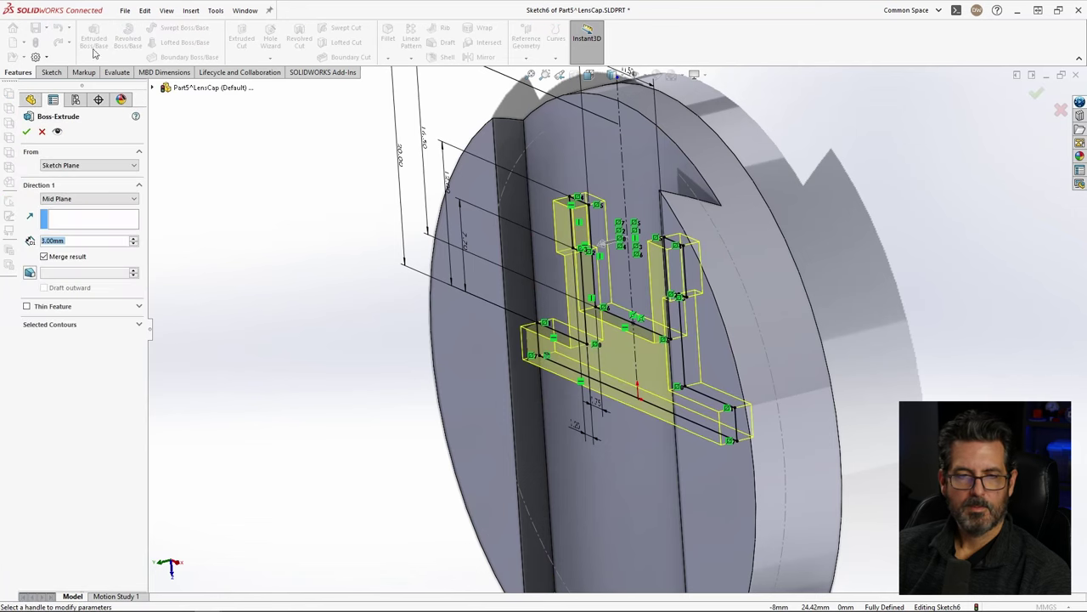
Step: Extrude the mirrored profile Through All as Boss-Extrude2
click(64, 197)
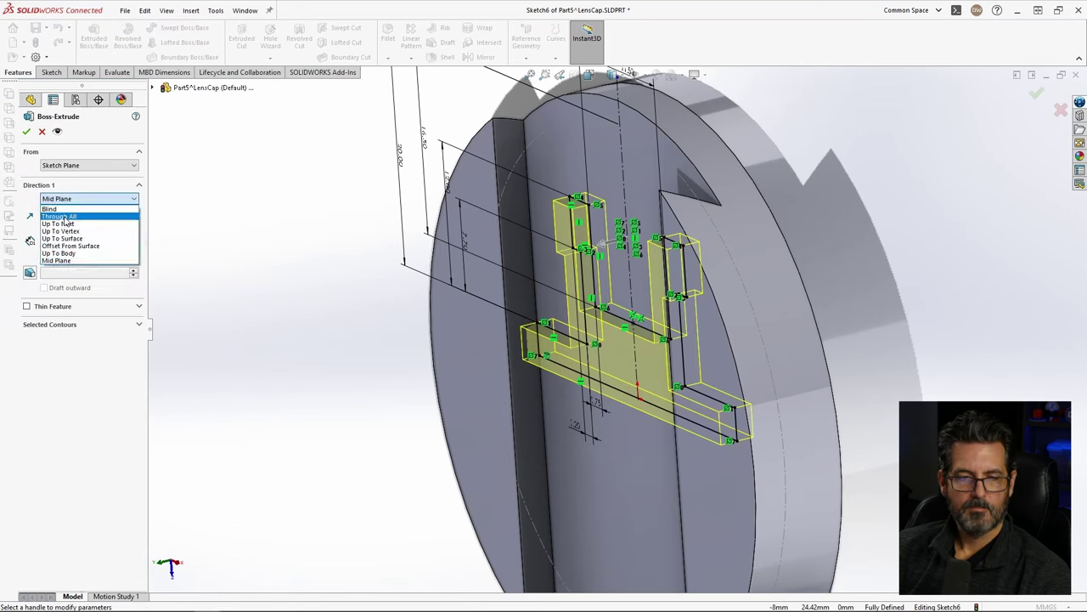
click(65, 217)
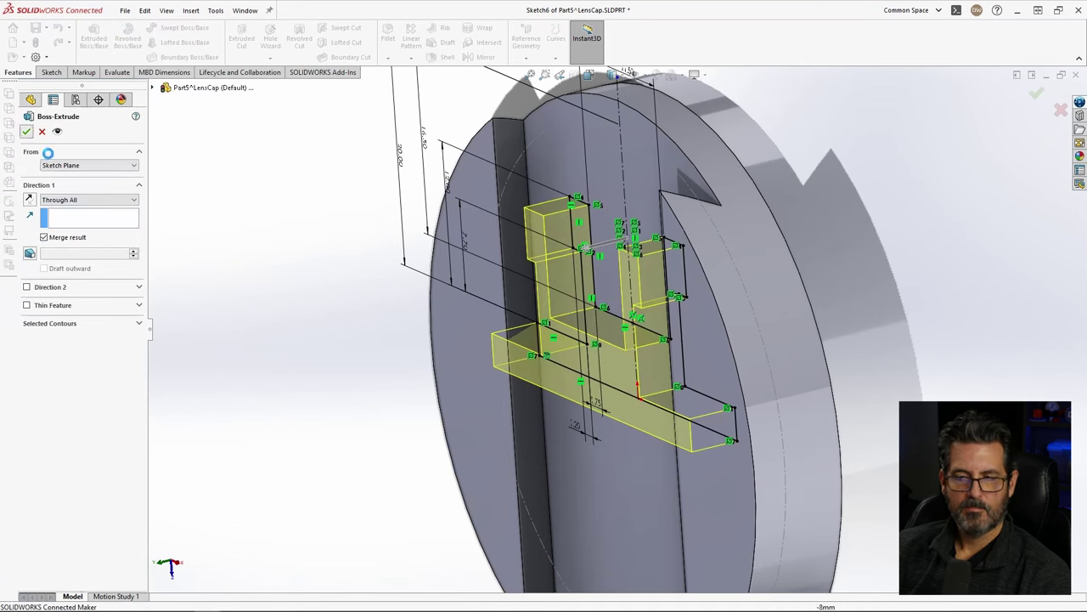
click(26, 132)
Step: Orbit to a head-on front view and pick the Front Plane as mirror plane
scroll(567, 345, up, 3)
middle_drag(567, 345, 788, 269)
scroll(650, 356, down, 5)
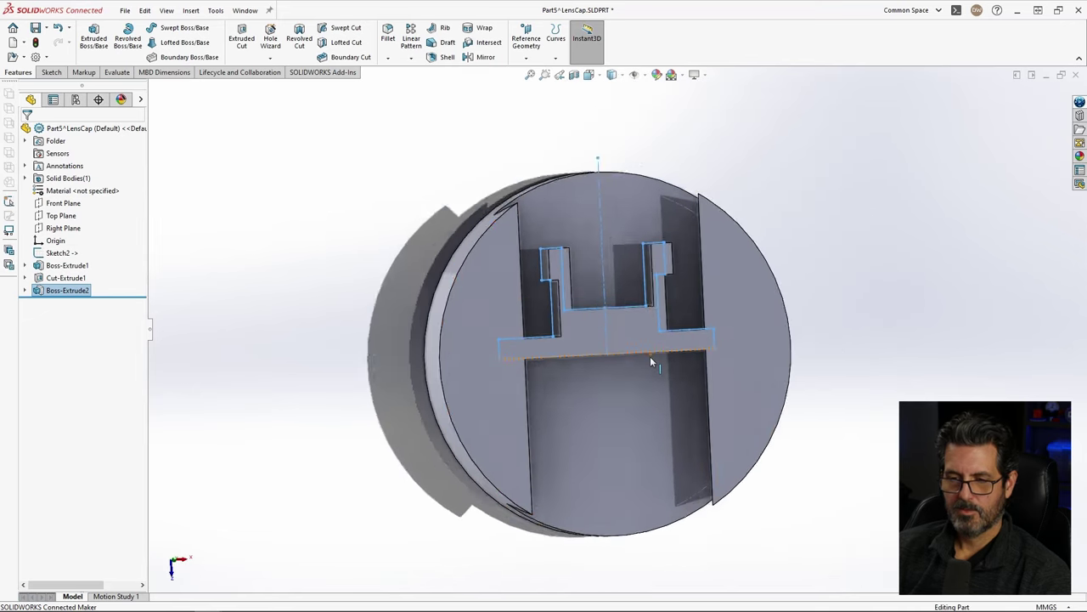
middle_drag(556, 330, 417, 366)
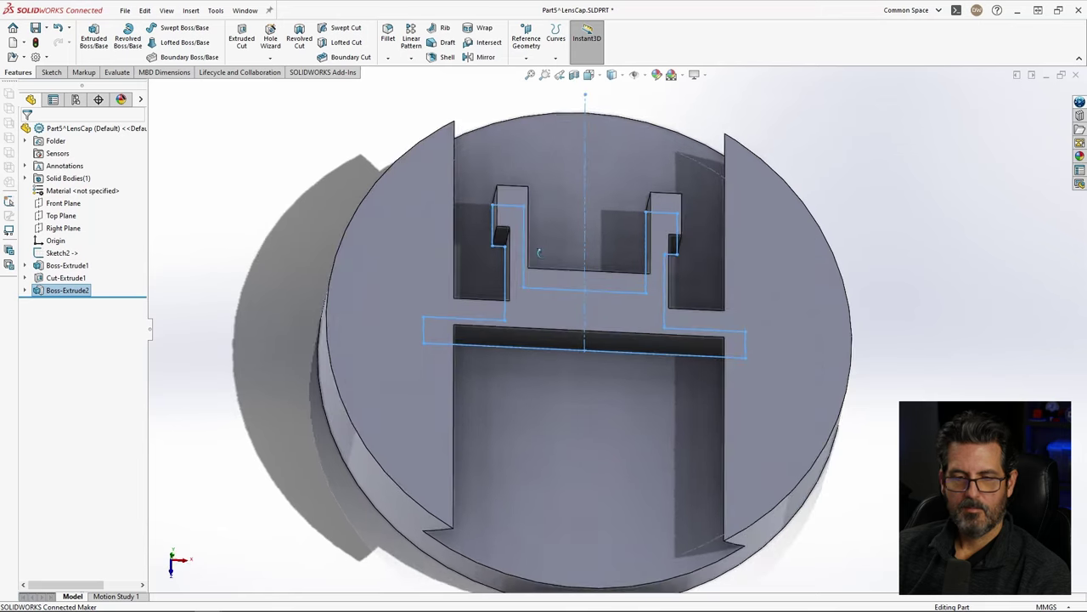
click(56, 205)
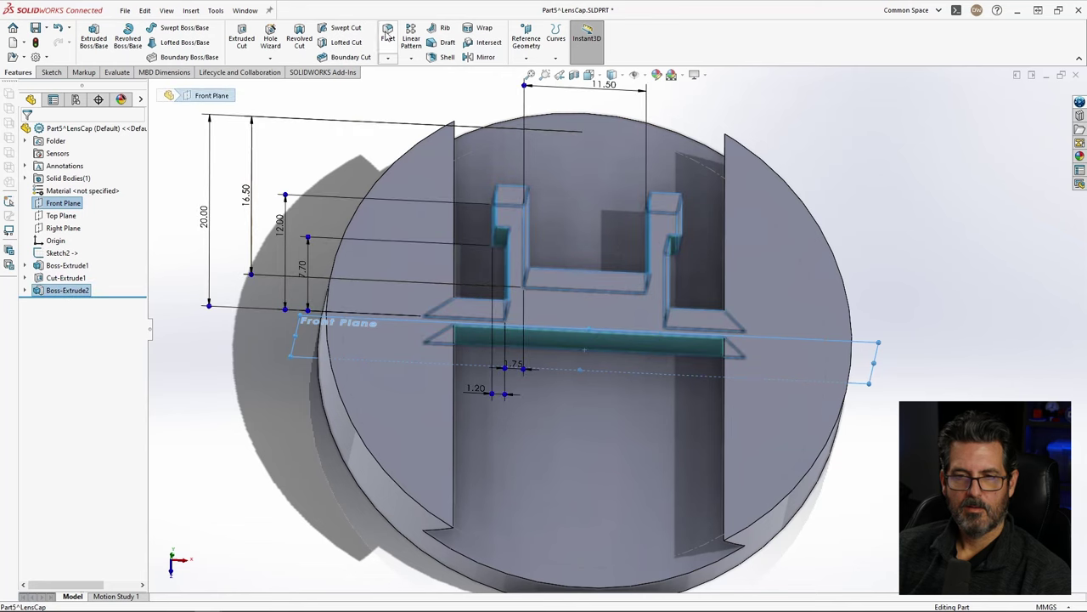
Step: Mirror Boss-Extrude2 across the Front Plane as Mirror1, then save and close Part5
click(483, 57)
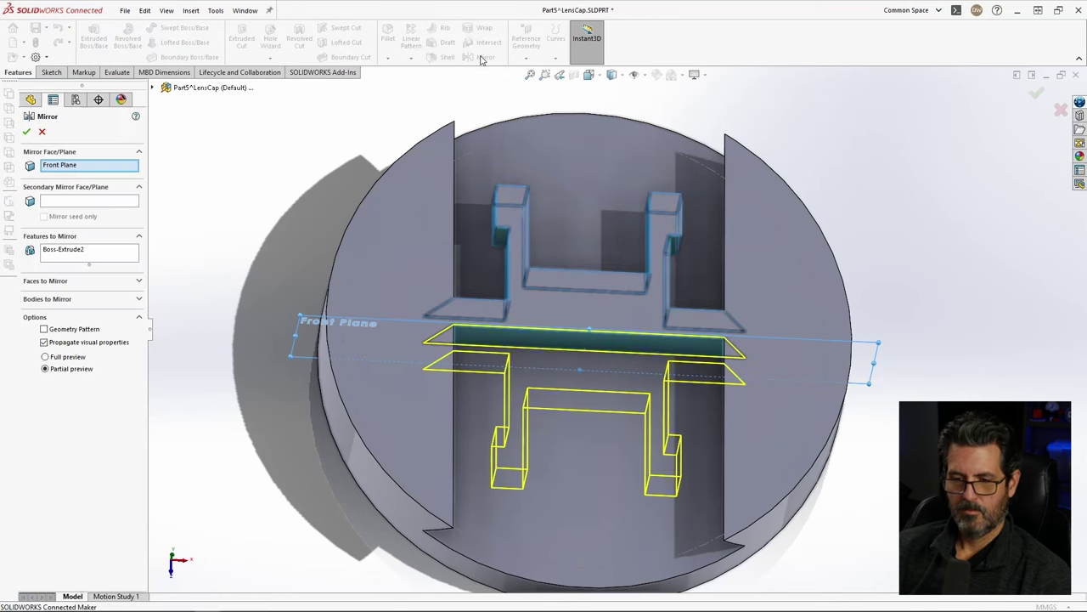
key(Return)
middle_drag(850, 334, 688, 244)
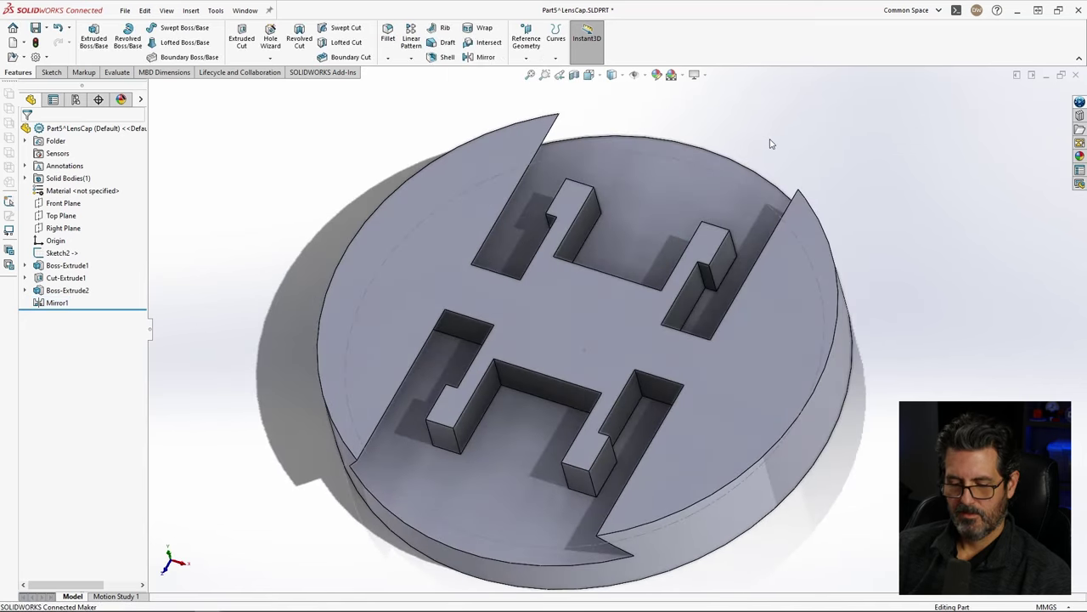
key(ctrl+s)
click(1076, 76)
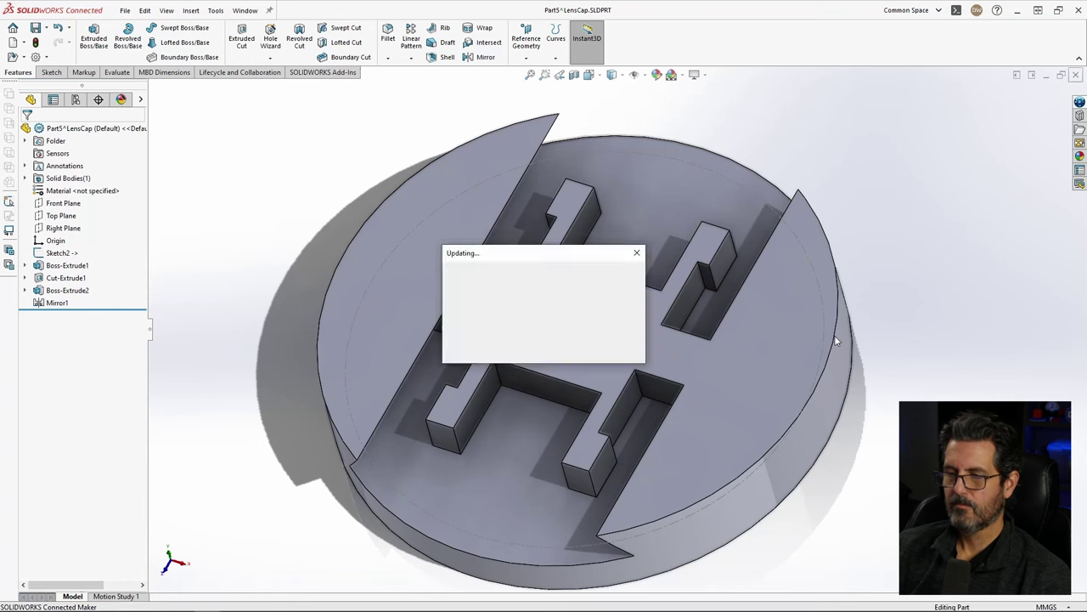
Step: Orbit the assembly and pull the slide component up out of the cap to inspect it
scroll(700, 403, up, 5)
middle_drag(698, 406, 684, 272)
drag(685, 272, 691, 296)
scroll(690, 295, down, 5)
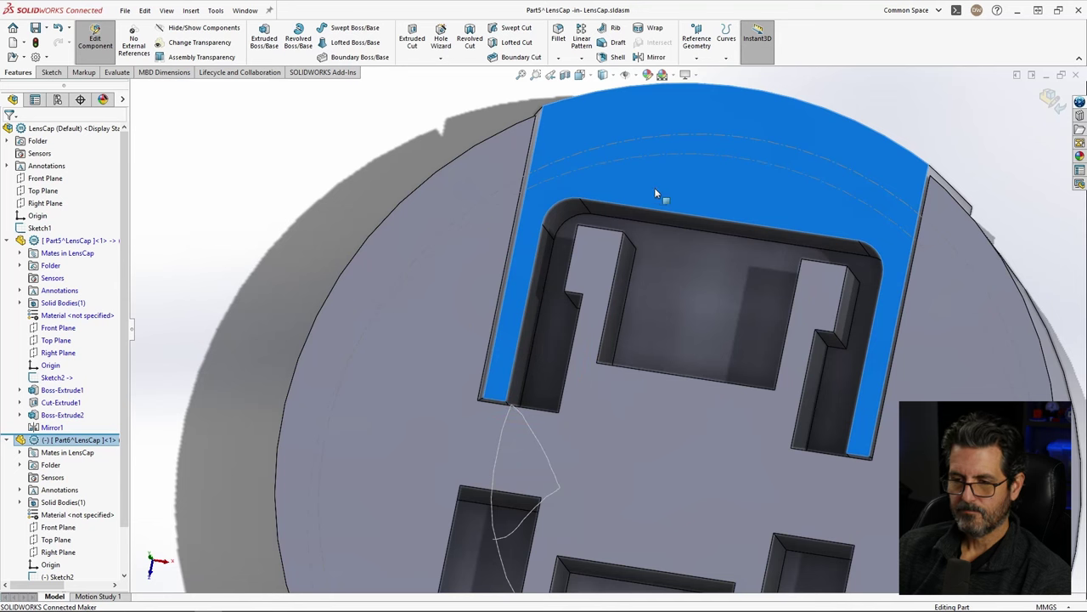
middle_drag(680, 192, 693, 237)
scroll(687, 241, up, 5)
drag(664, 261, 768, 272)
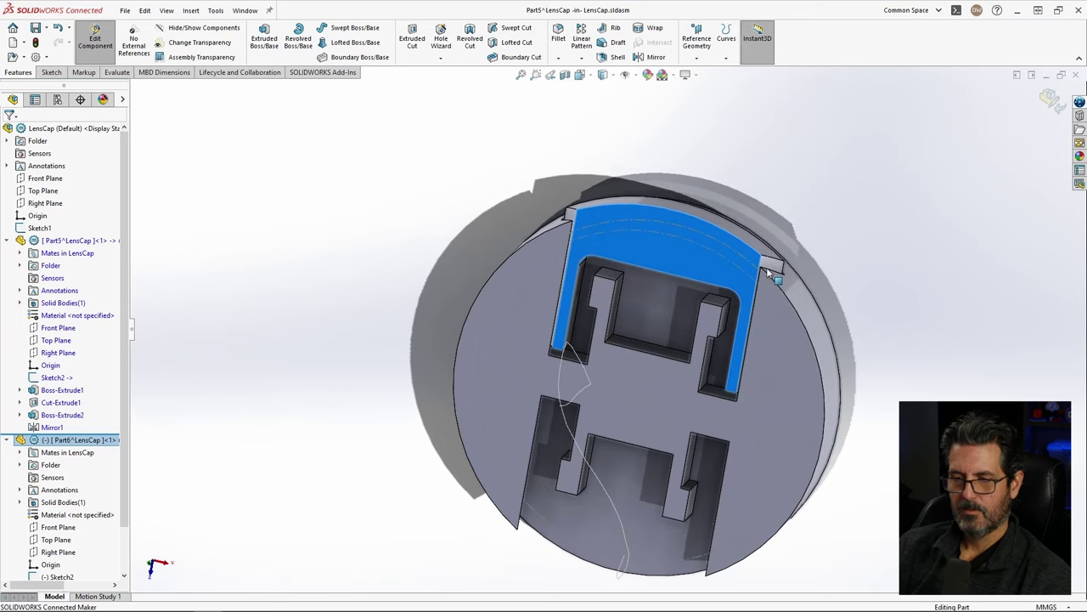
middle_drag(767, 272, 754, 237)
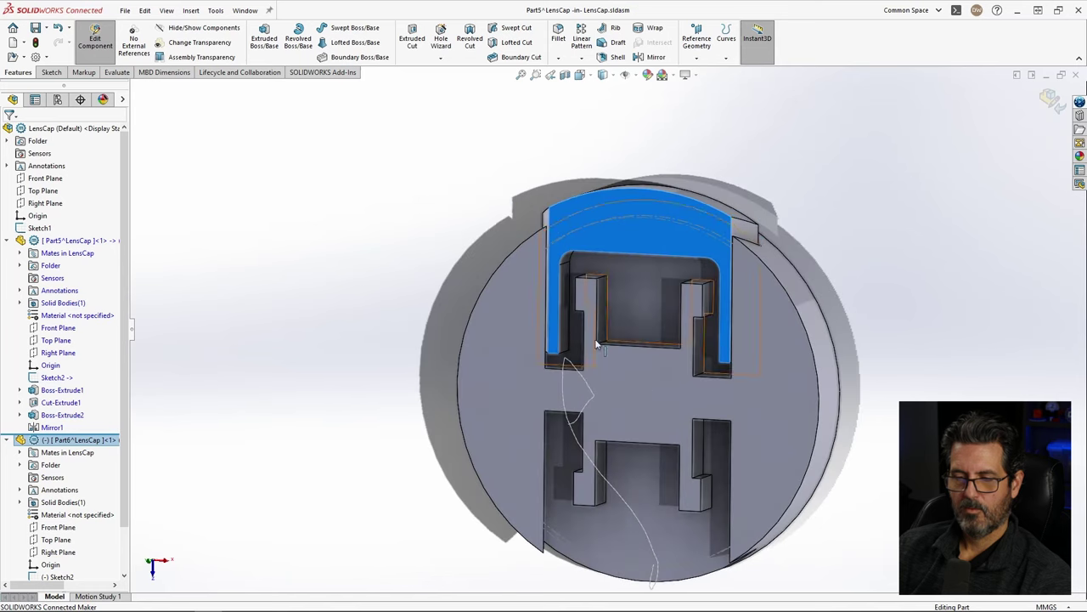
Step: Open Part6 on its own and select the slide's front face
click(633, 245)
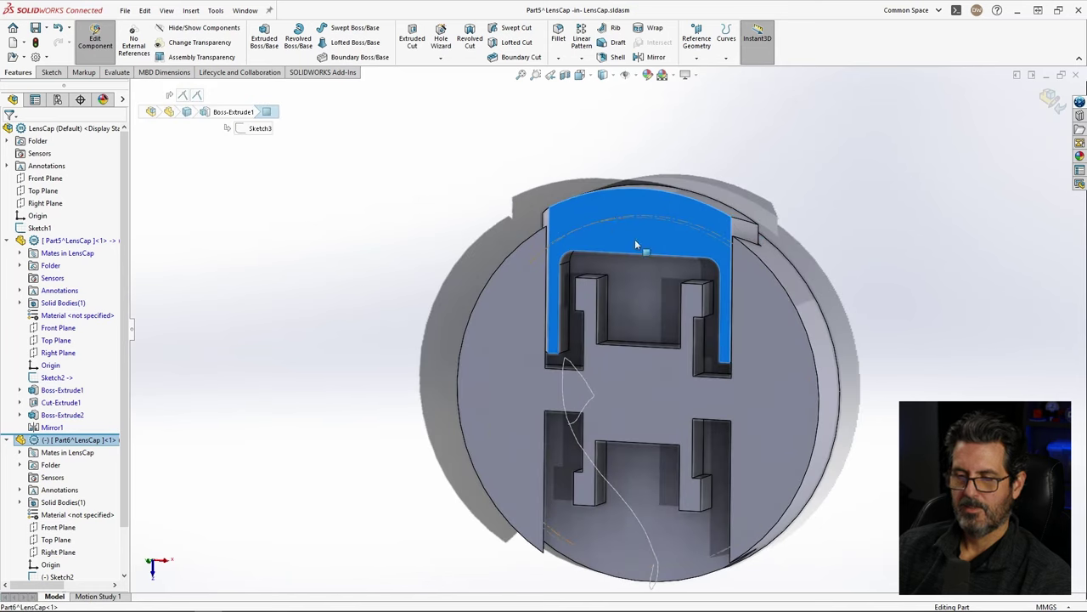
key(Escape)
right_click(632, 241)
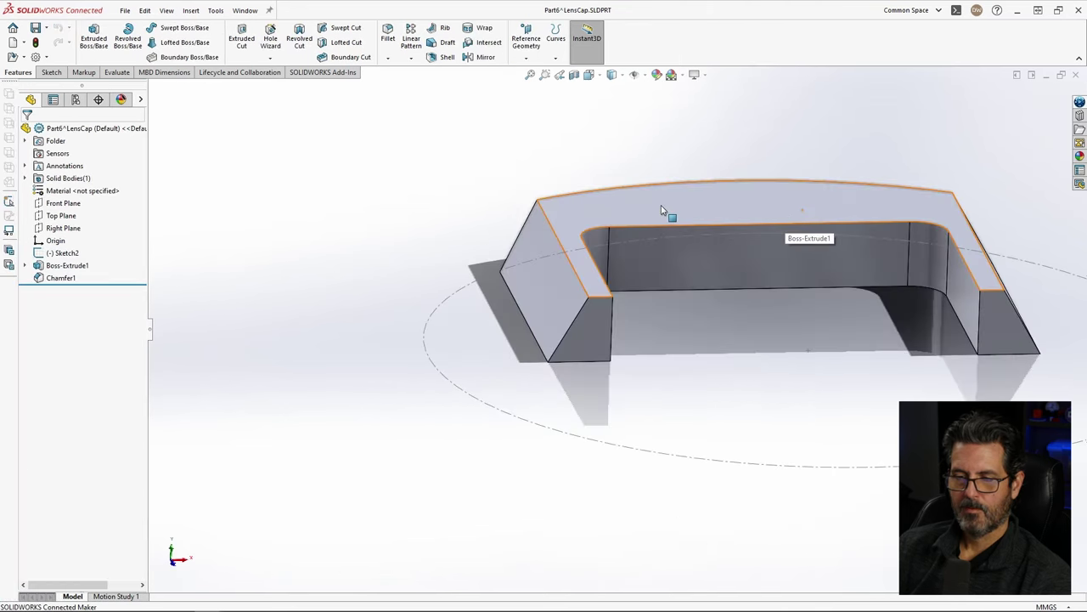
middle_drag(663, 209, 742, 226)
click(665, 204)
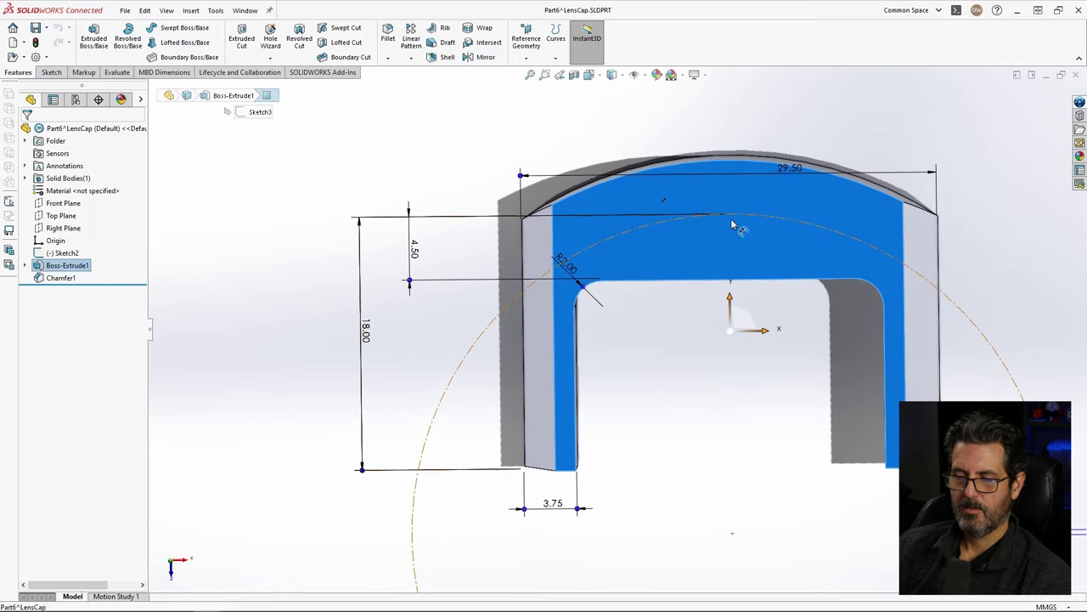
Step: Start a sketch on the slide's front face and convert the Sketch2 arc into it
click(741, 245)
click(794, 216)
scroll(627, 166, down, 5)
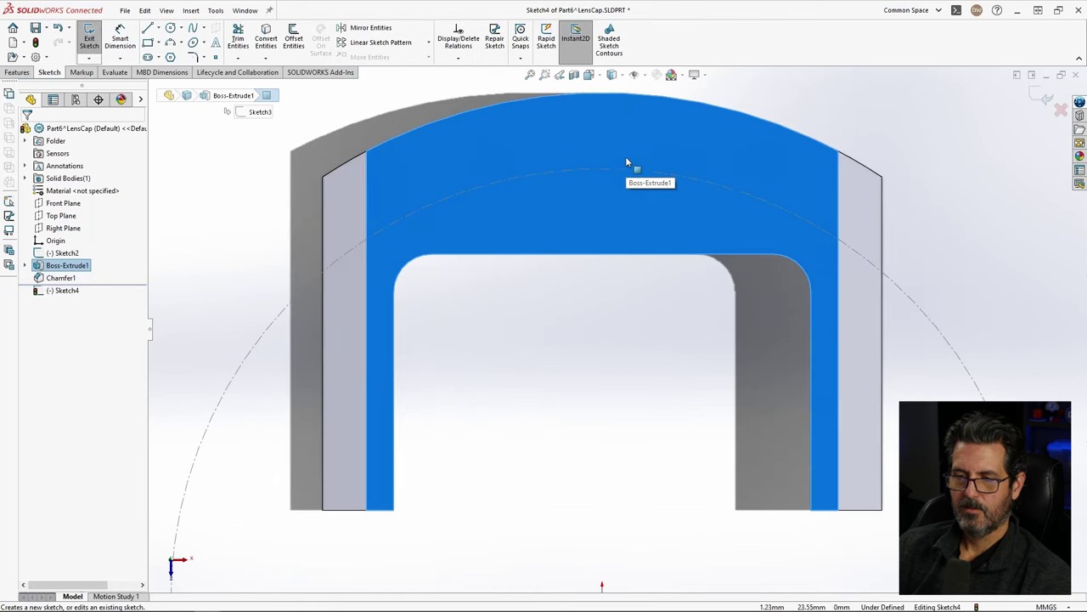
click(620, 168)
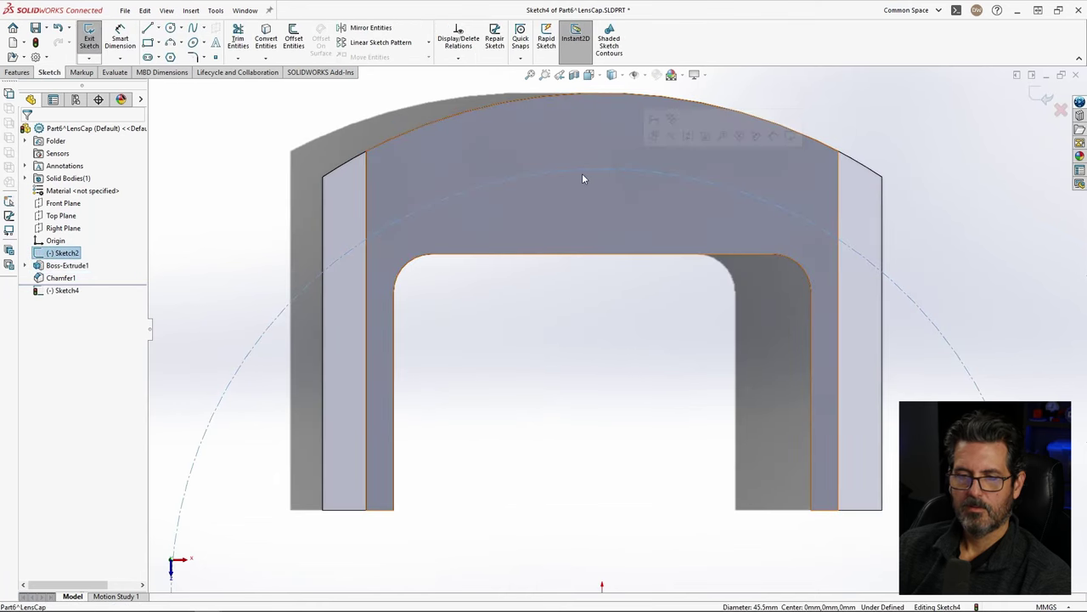
click(273, 38)
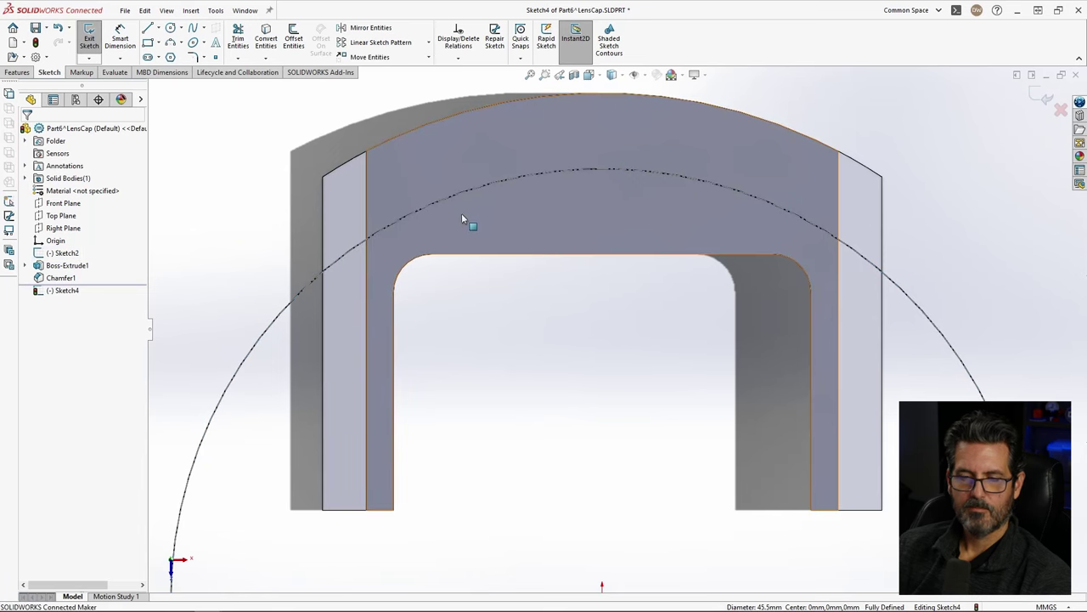
ctrl+middle_drag(418, 119, 416, 146)
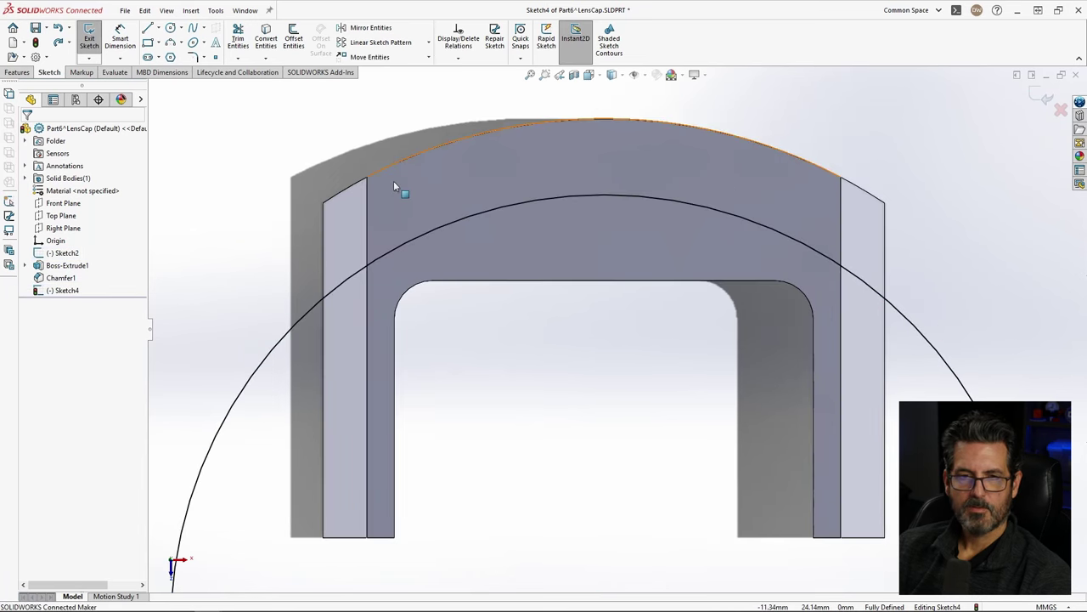
Step: Draw a vertical construction centerline straight up from the origin
click(159, 31)
click(170, 56)
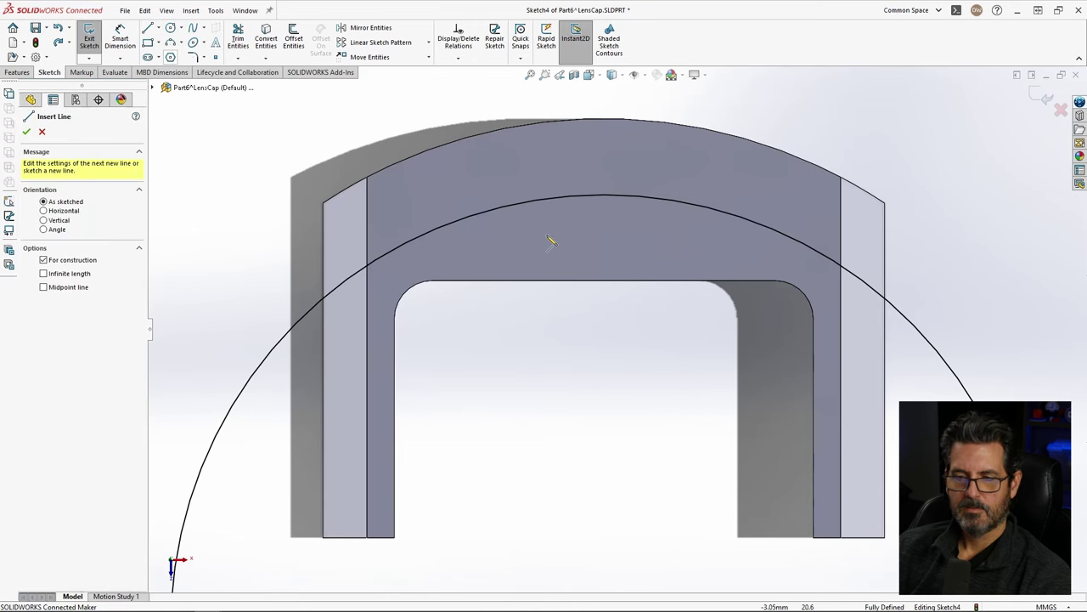
scroll(595, 519, up, 2)
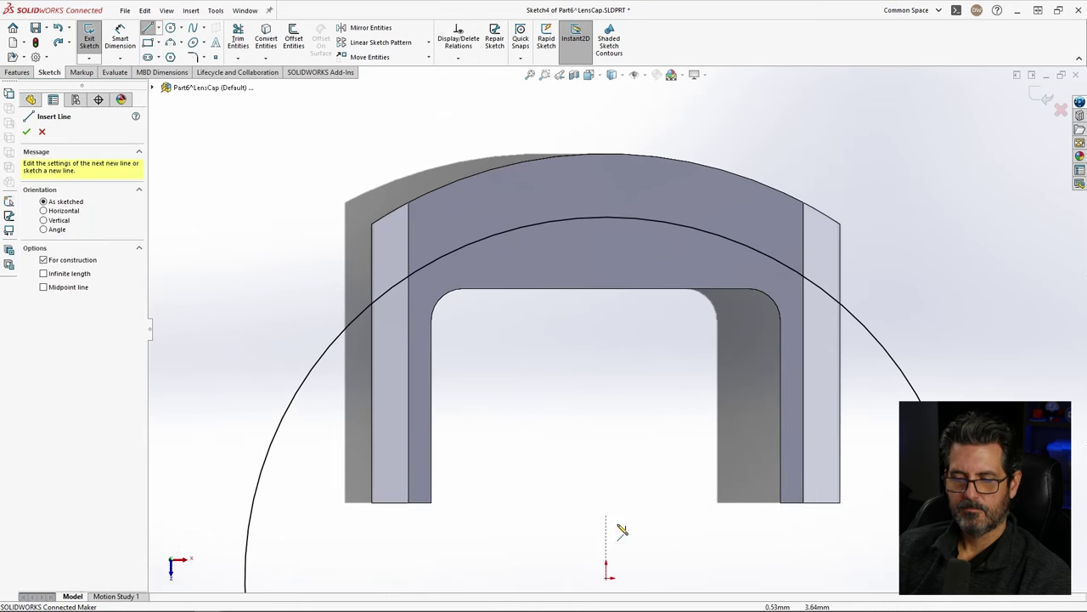
scroll(616, 557, up, 2)
click(608, 535)
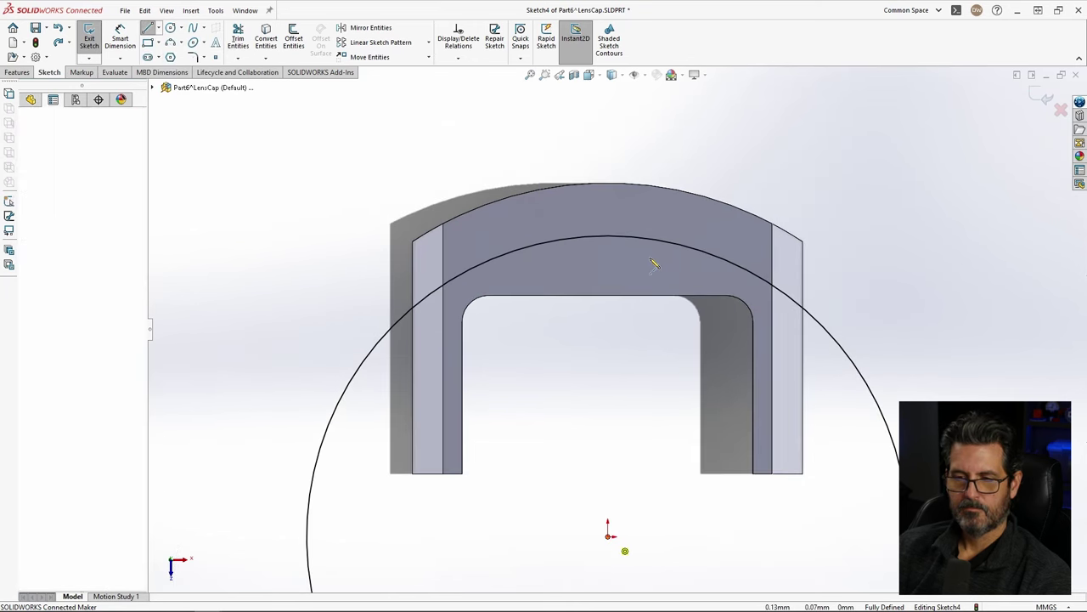
click(608, 159)
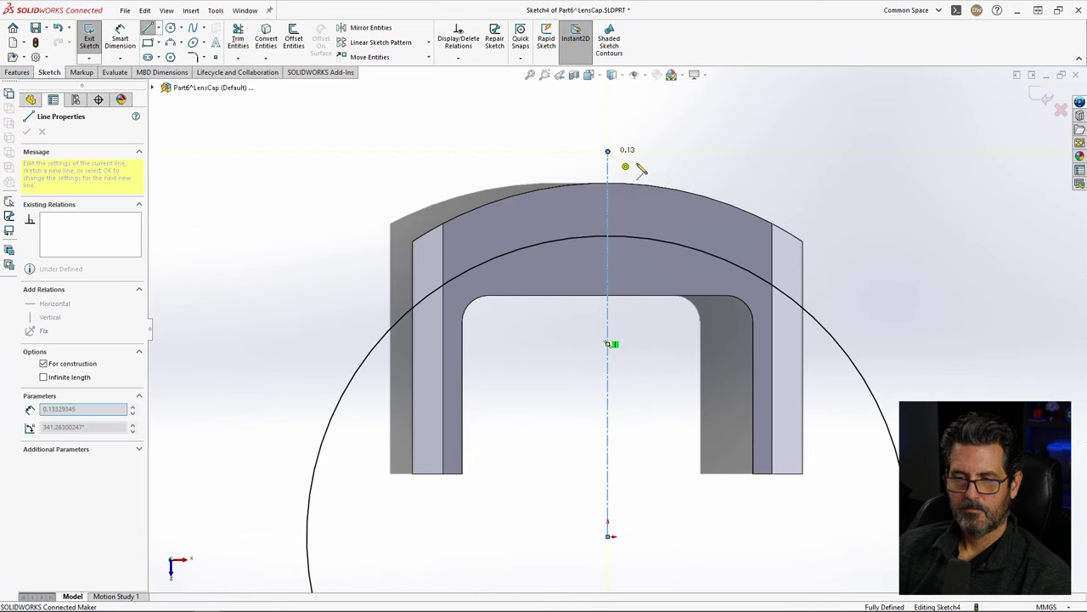
key(Escape)
scroll(603, 308, down, 3)
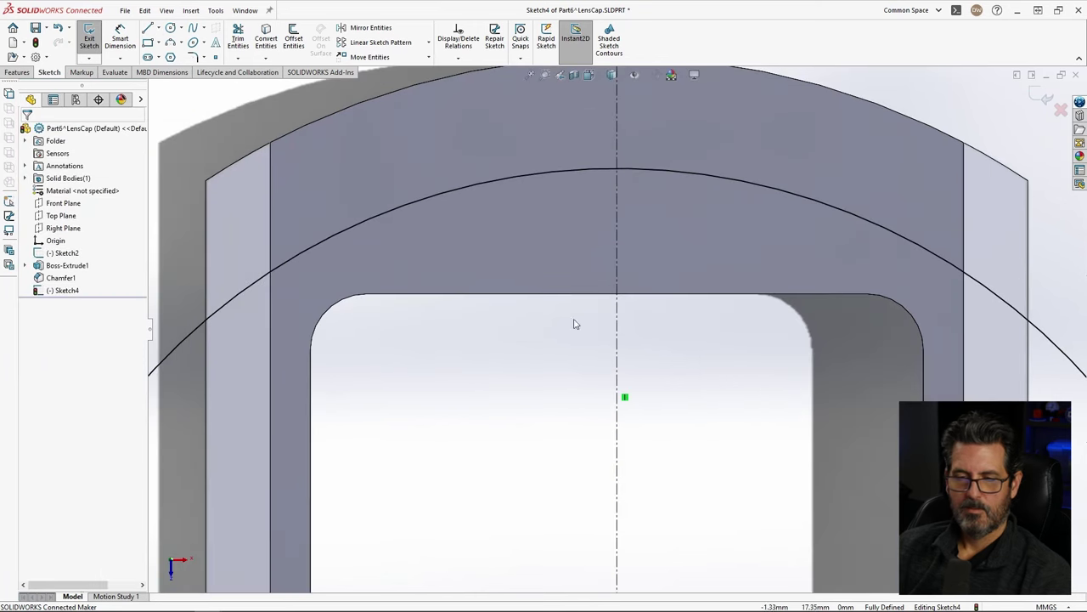
click(152, 28)
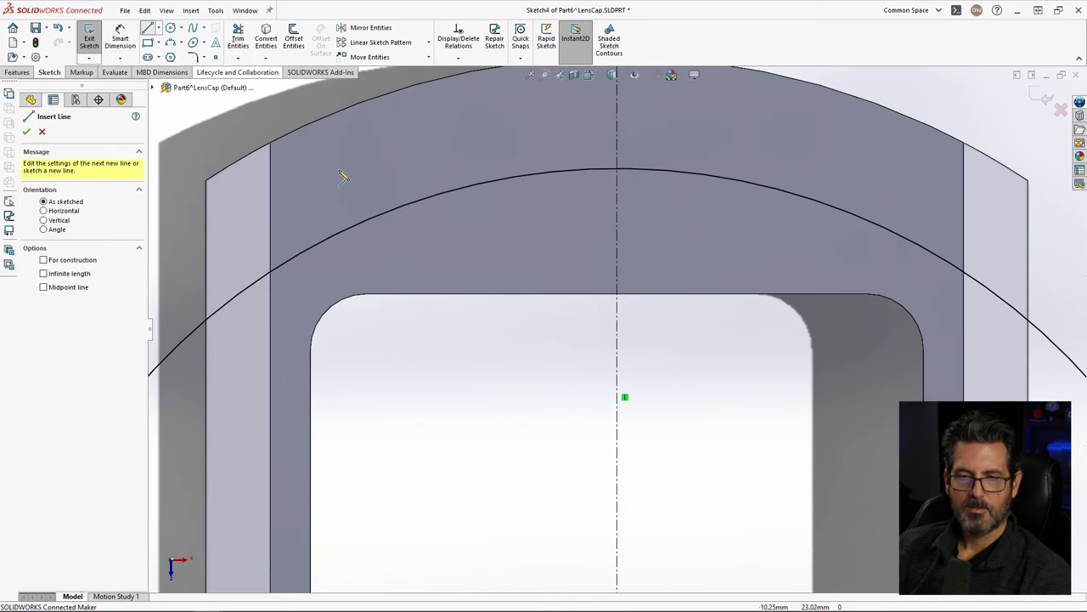
Step: Draw a line from the converted arc to the opening's top edge and trim the arc
click(408, 226)
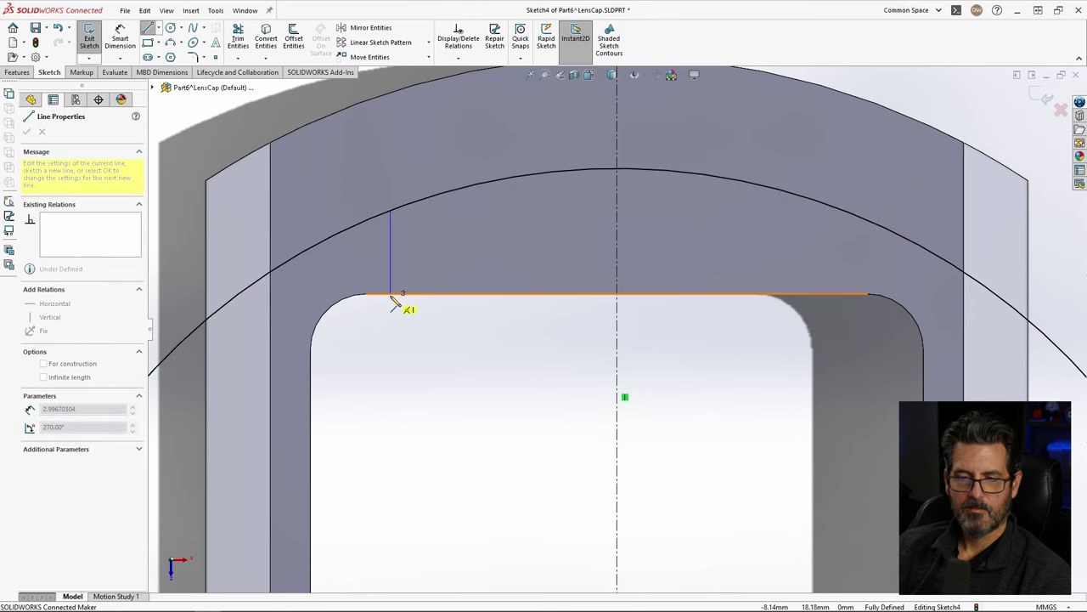
click(390, 296)
key(Escape)
key(Escape)
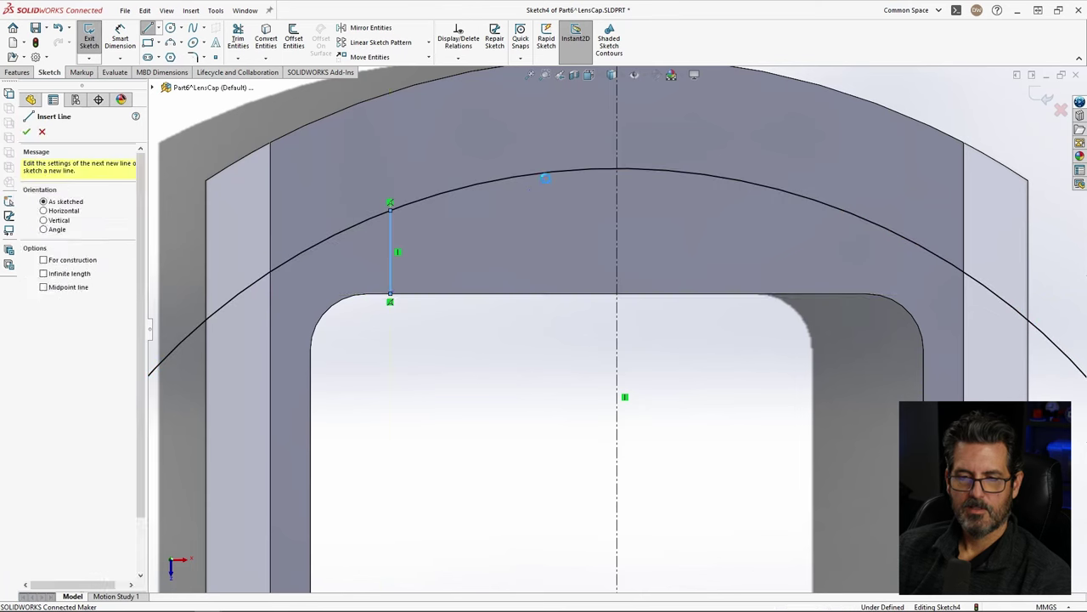
click(238, 38)
drag(270, 204, 310, 303)
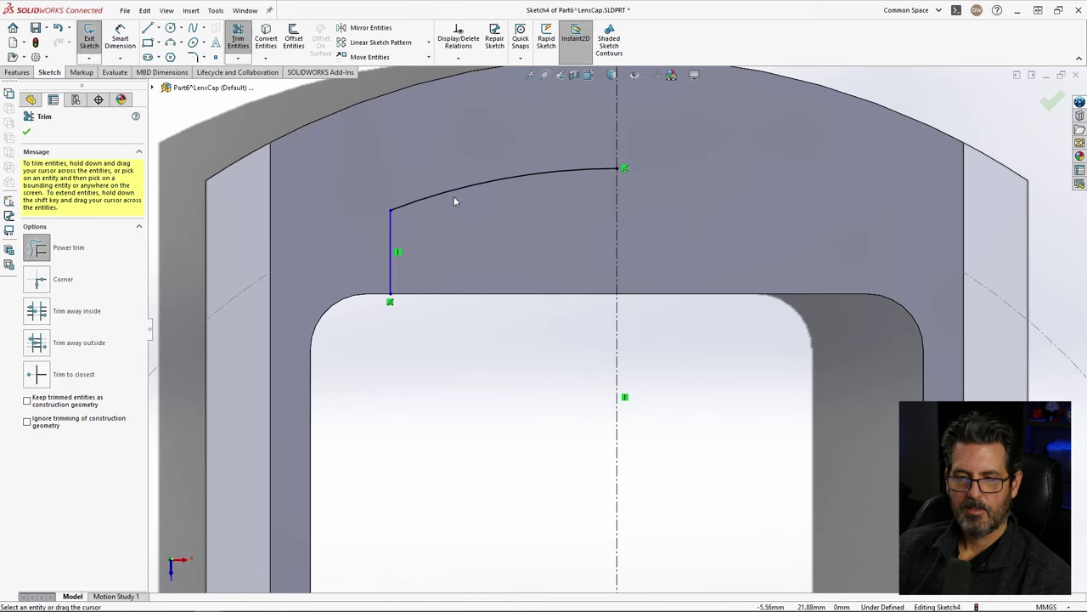
scroll(583, 259, up, 3)
scroll(626, 335, down, 3)
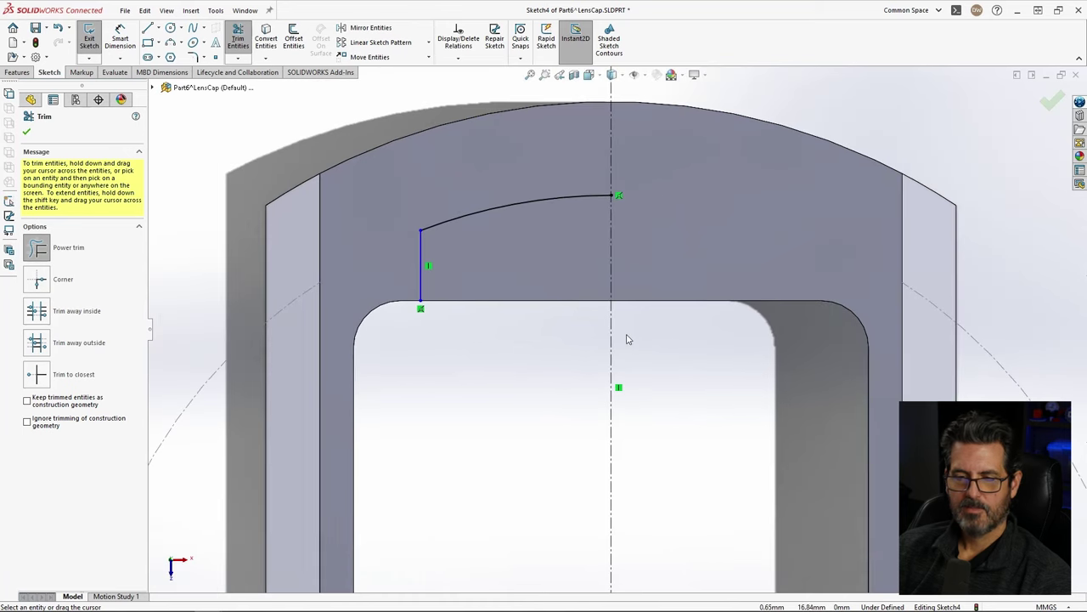
Step: Add a circle centered at the centerline's lower end and trim away its outer arc
click(171, 29)
scroll(529, 359, up, 5)
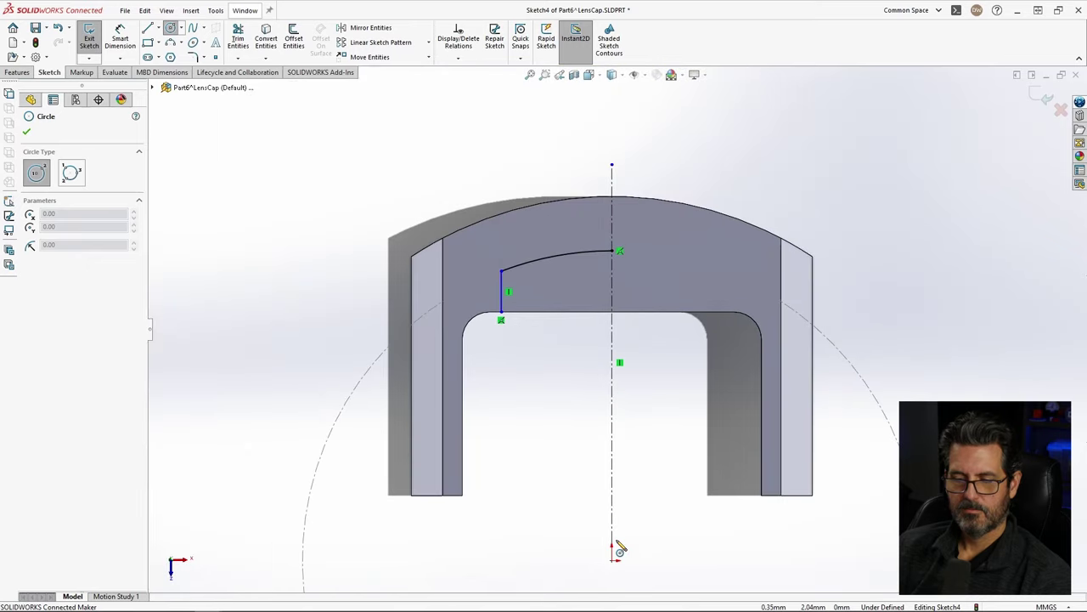
click(613, 558)
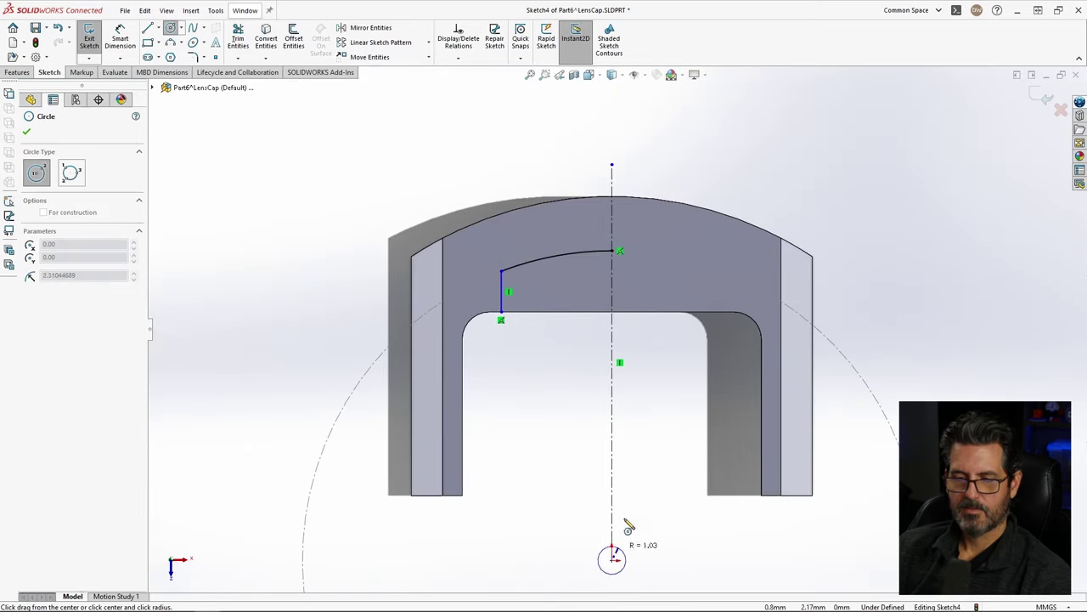
click(502, 319)
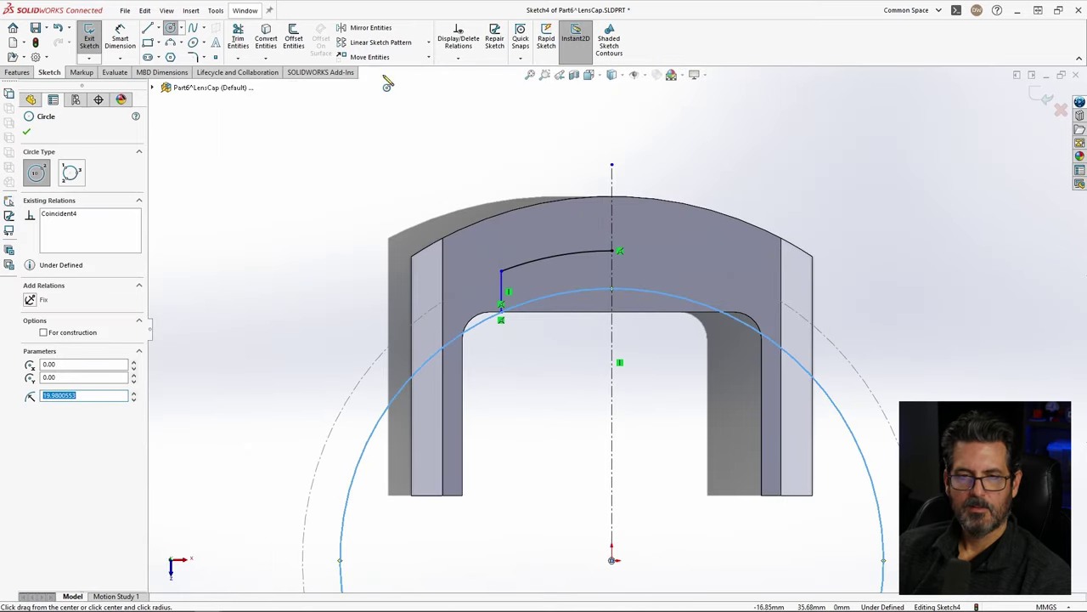
click(238, 39)
drag(379, 371, 414, 427)
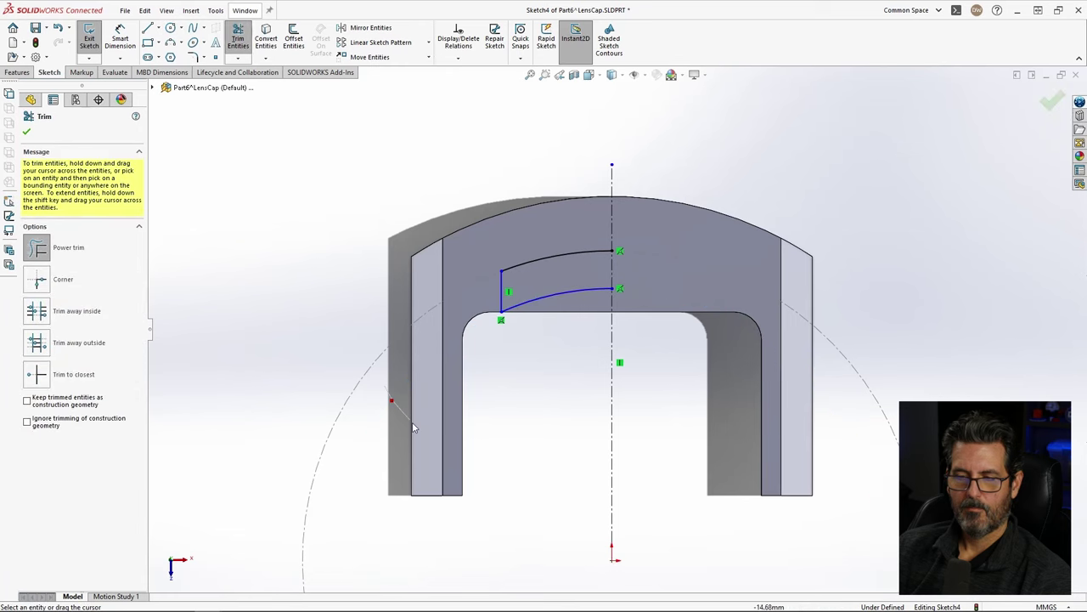
scroll(628, 306, down, 5)
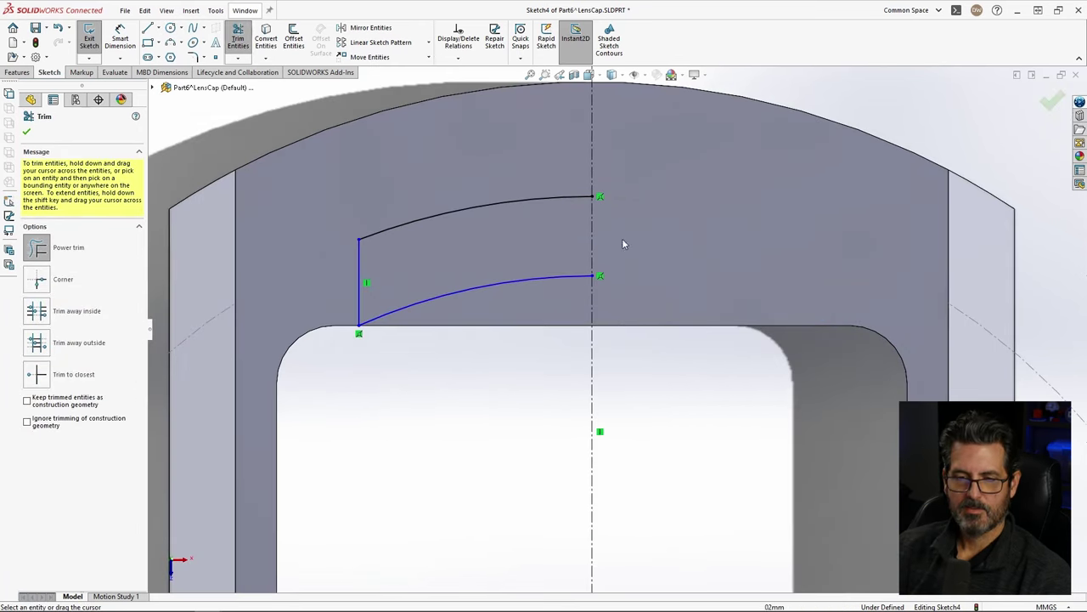
scroll(525, 264, down, 2)
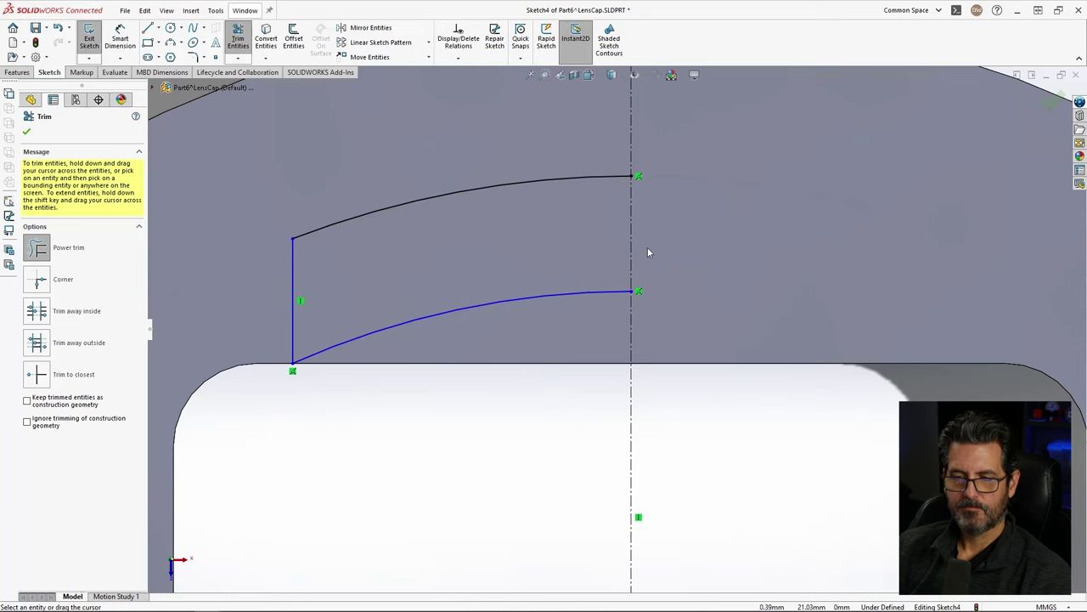
scroll(647, 248, up, 3)
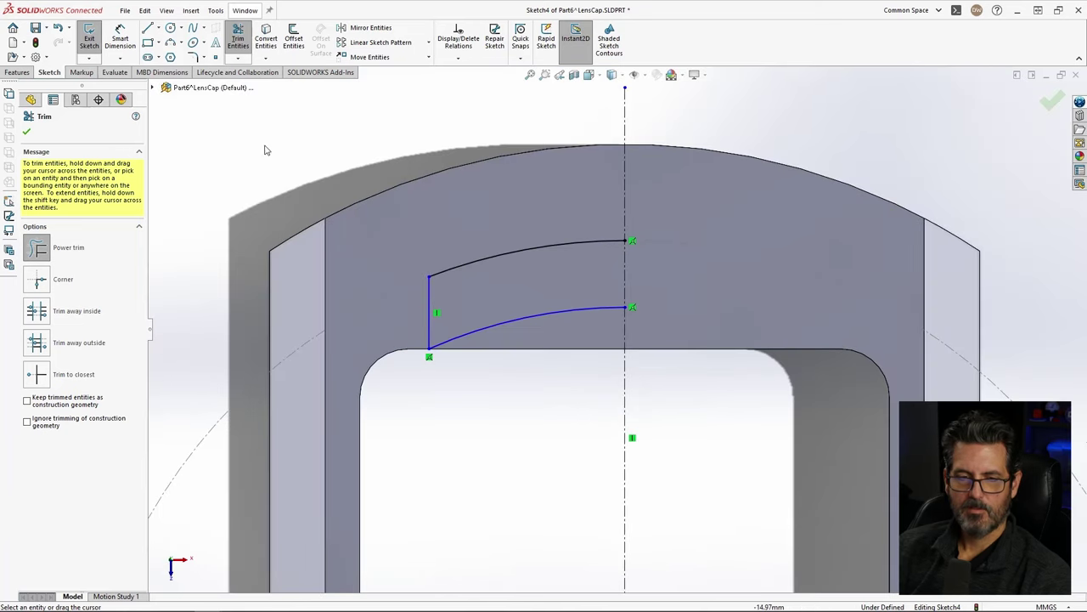
click(26, 132)
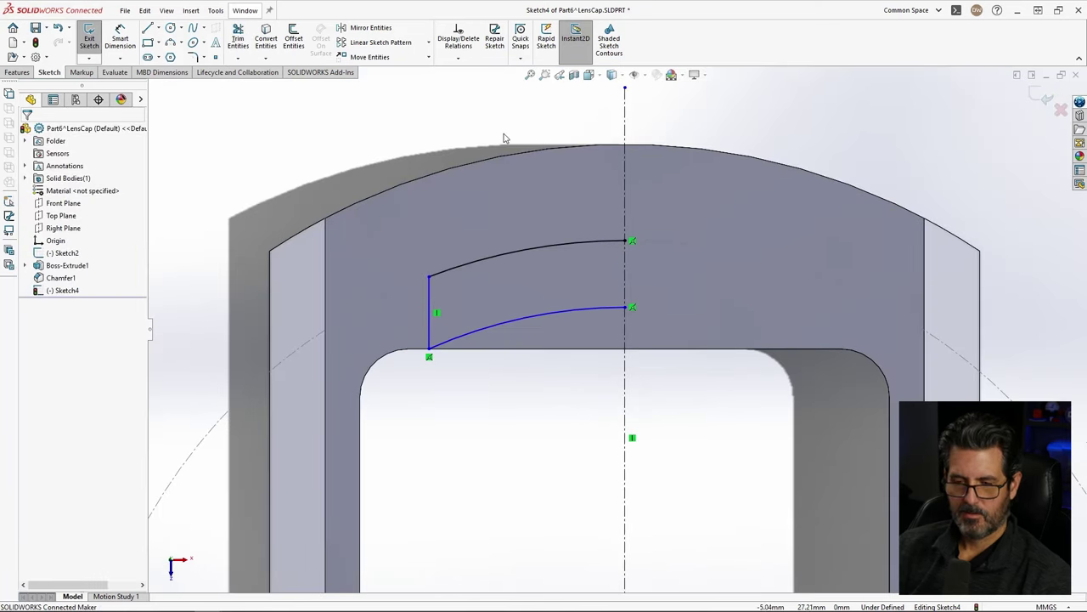
Step: Mirror the left half of the profile across the centerline
drag(646, 221, 408, 365)
click(366, 28)
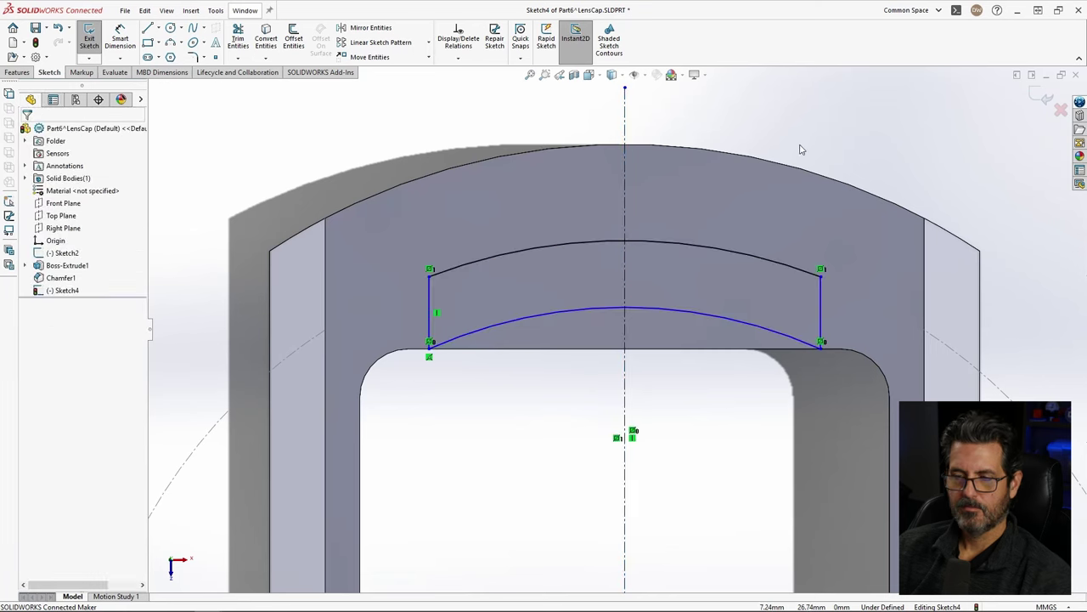
scroll(798, 166, up, 3)
scroll(711, 392, down, 3)
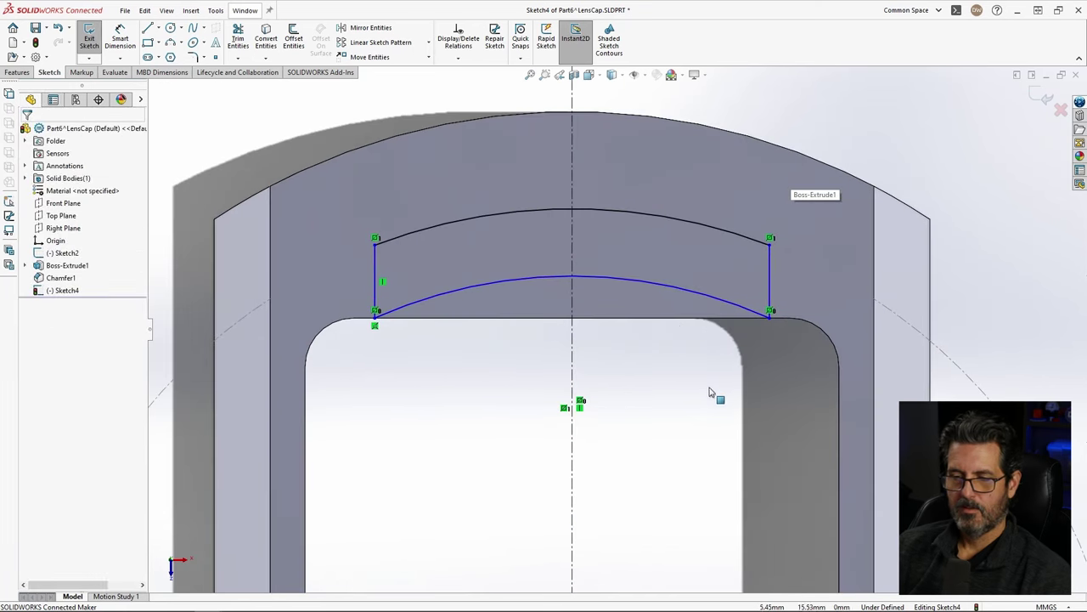
scroll(675, 275, up, 2)
scroll(692, 226, down, 3)
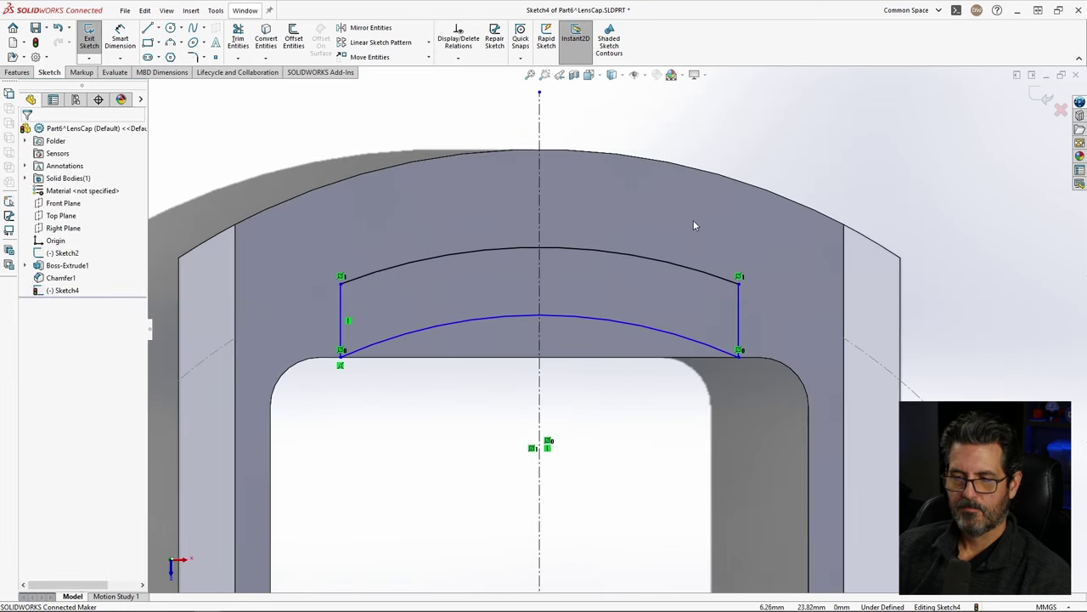
Step: Dimension the two vertical sides 18 mm apart and begin an Extruded Boss/Base
right_drag(688, 246, 688, 119)
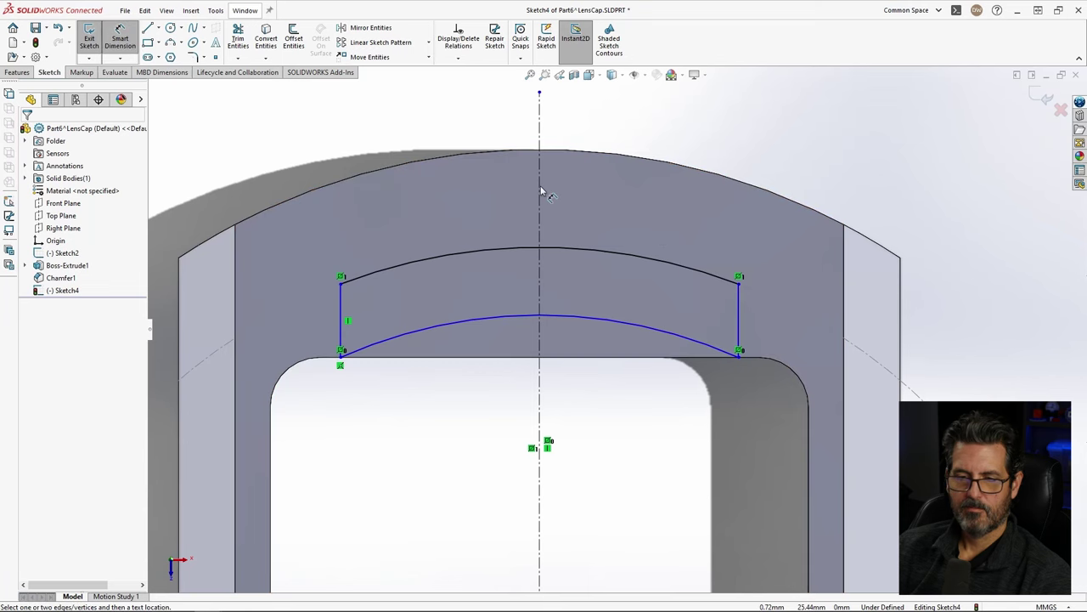
click(738, 307)
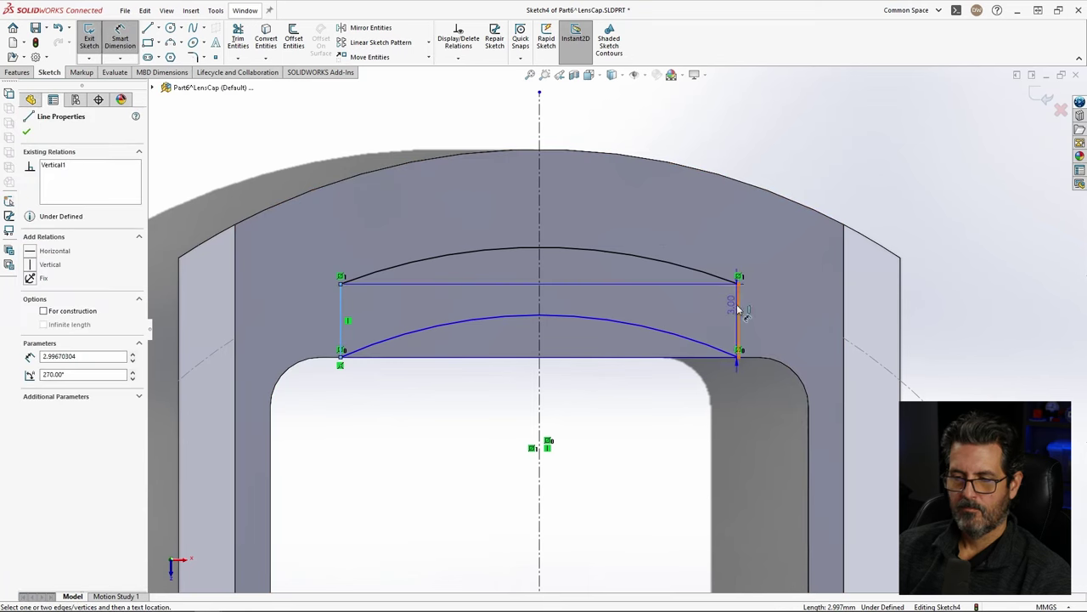
click(738, 309)
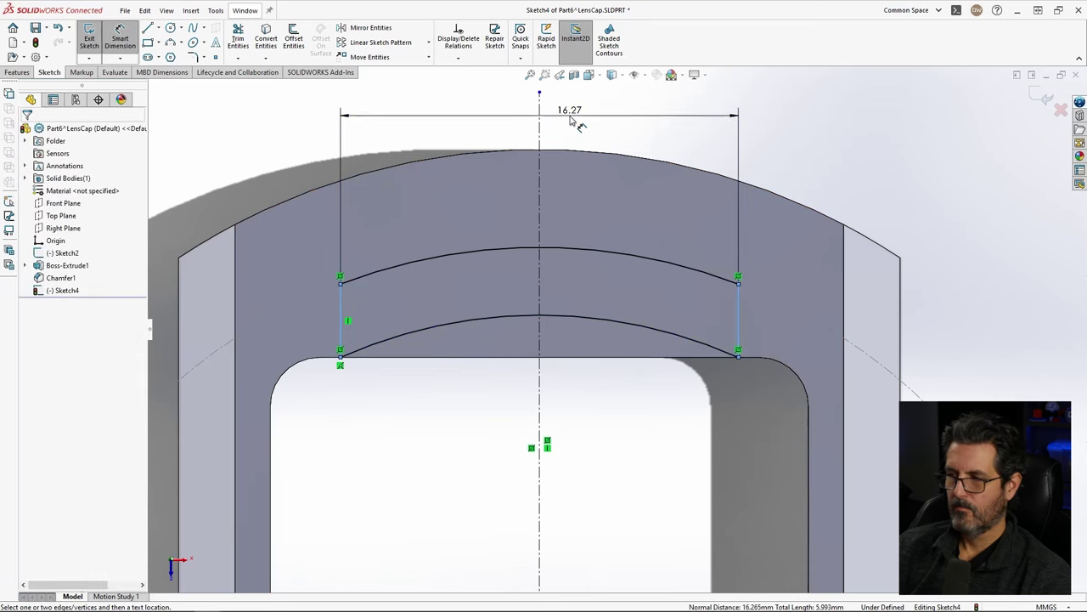
click(576, 126)
text(18)
key(Return)
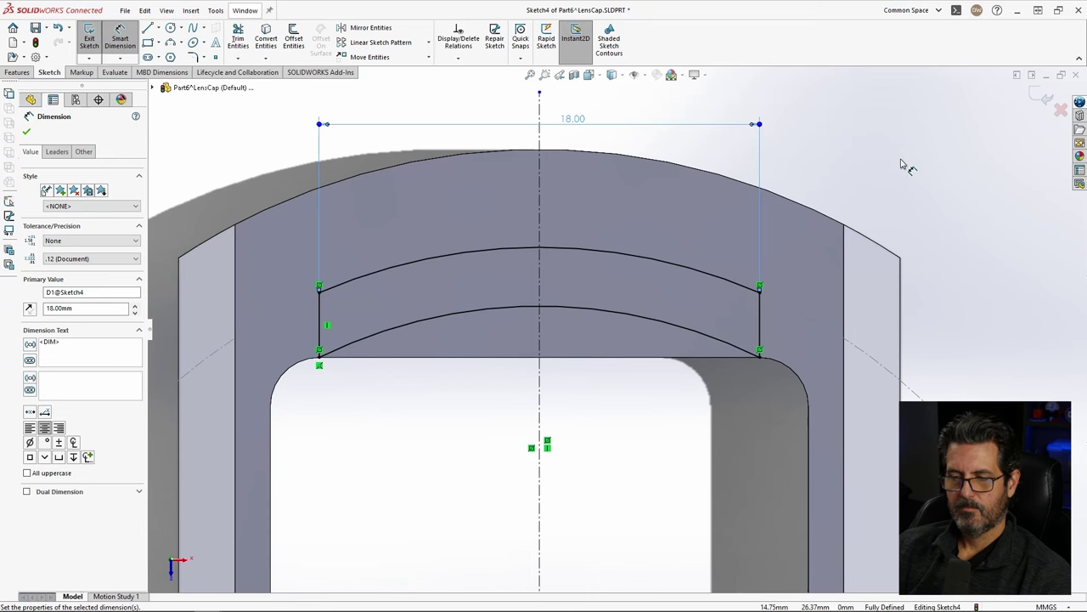
click(17, 72)
click(94, 39)
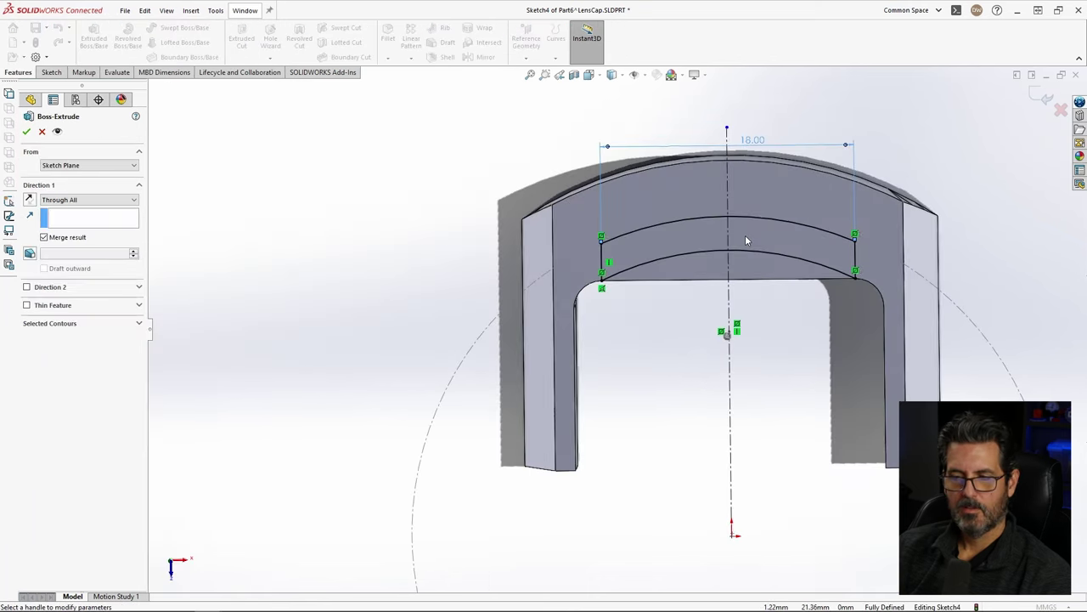
Step: Extrude the arched band 3.00 mm Blind, merged with the cap, creating Boss-Extrude2
middle_drag(730, 324, 700, 261)
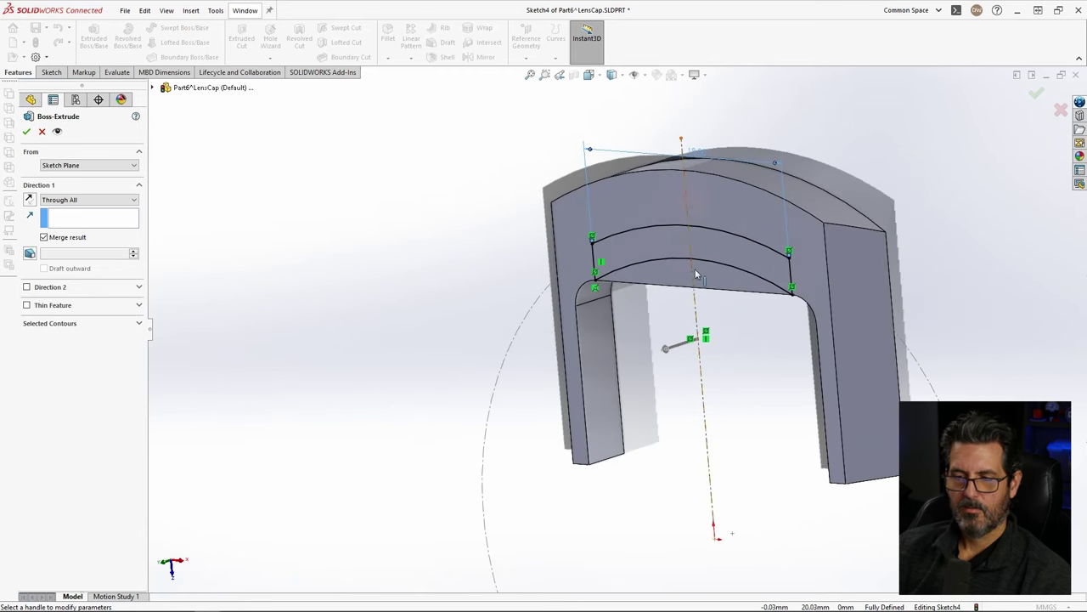
scroll(688, 266, down, 2)
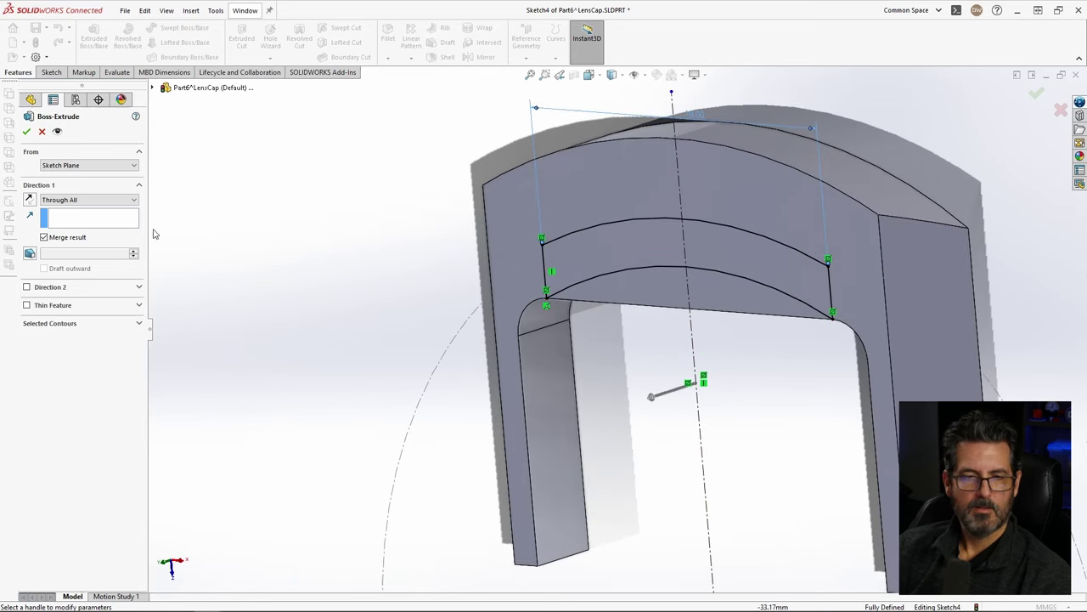
click(81, 199)
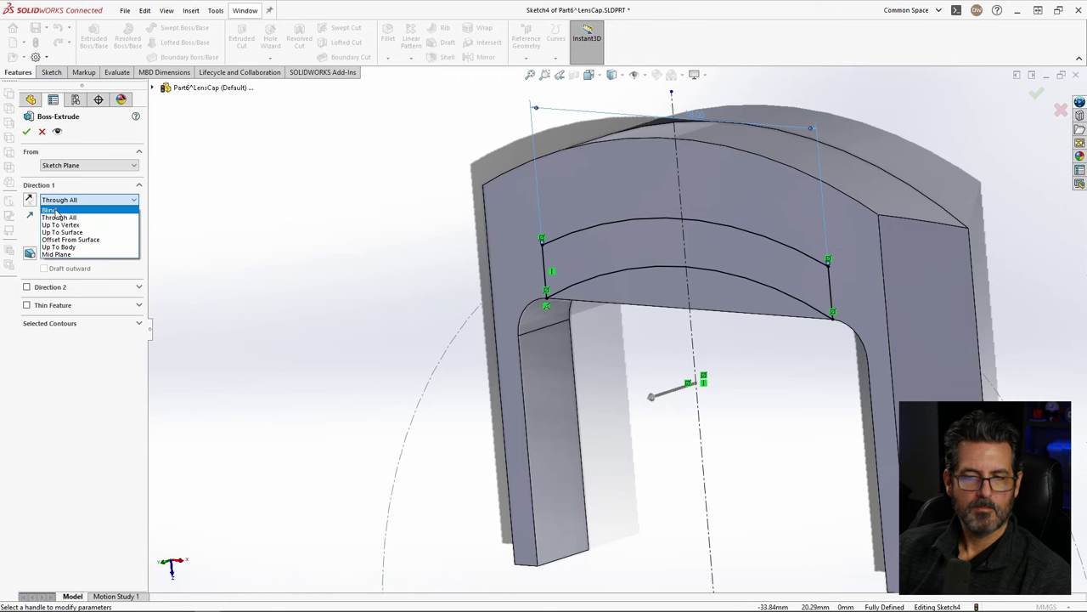
click(53, 211)
mouse_move(739, 333)
middle_down()
mouse_move(785, 299)
mouse_move(766, 340)
middle_up()
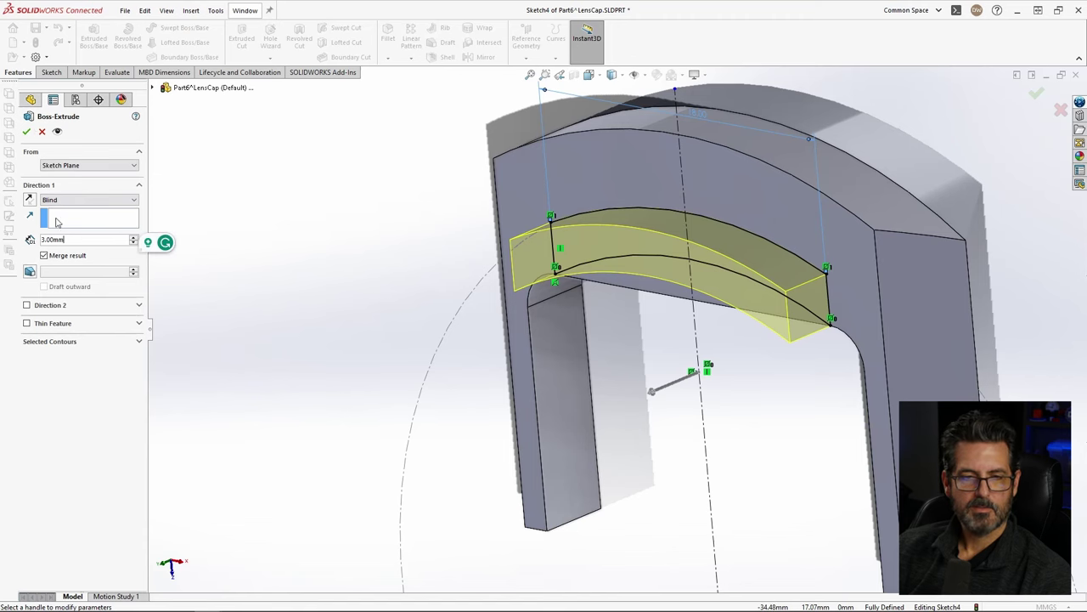
click(26, 132)
middle_drag(753, 359, 665, 301)
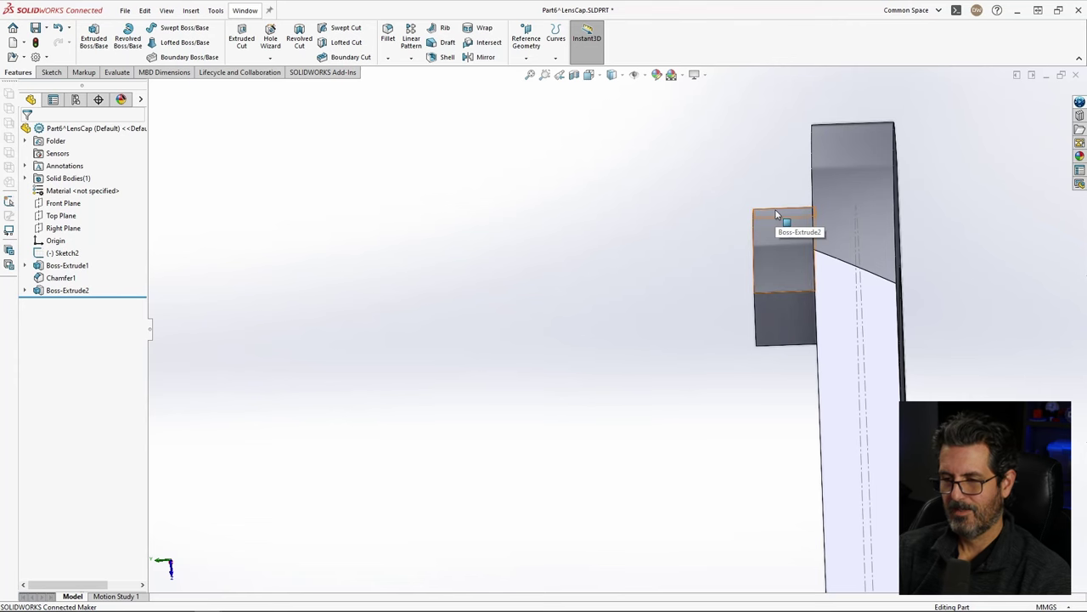
Step: Start a new sketch on the Right Plane
middle_drag(775, 215, 758, 180)
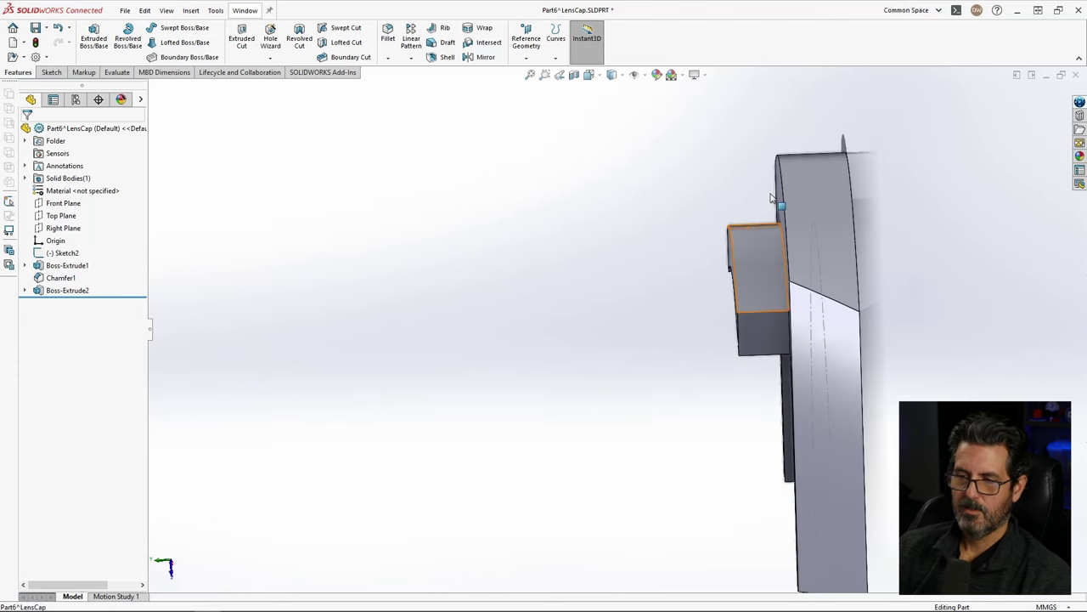
click(63, 228)
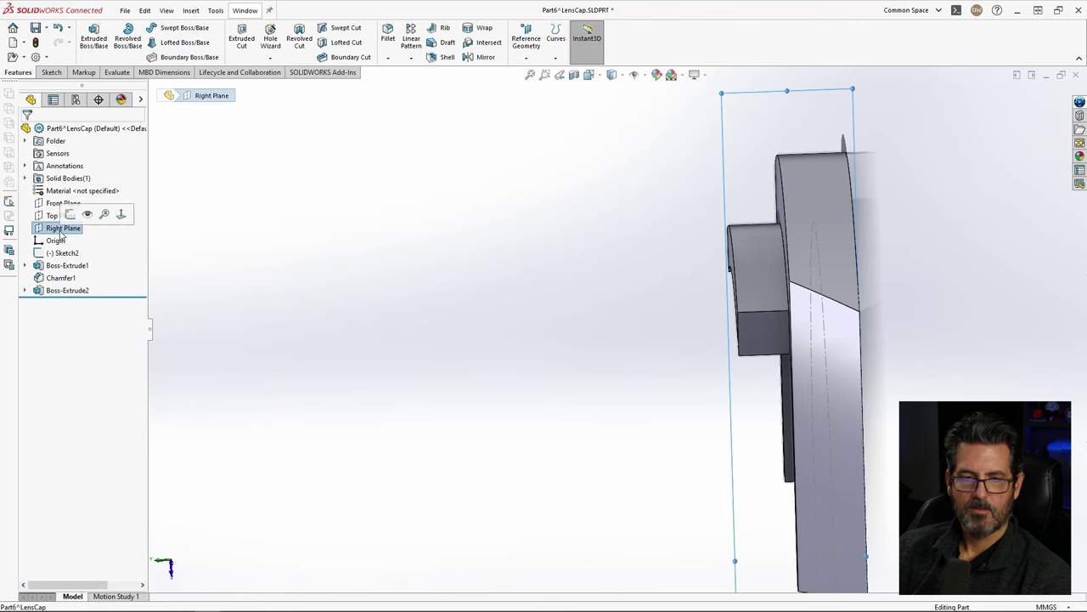
click(70, 215)
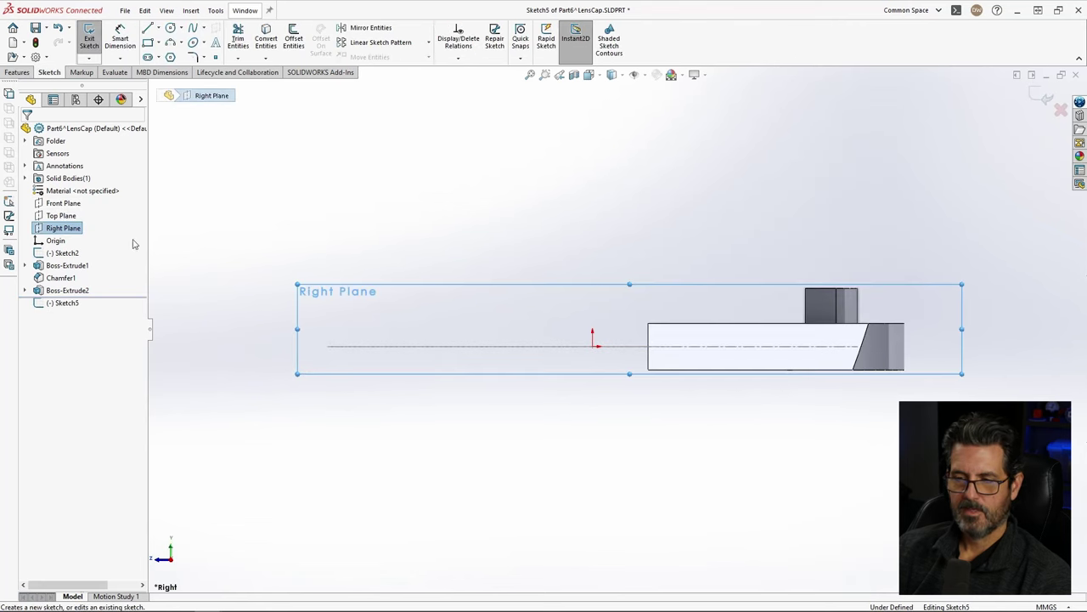
scroll(903, 323, down, 4)
scroll(706, 263, down, 5)
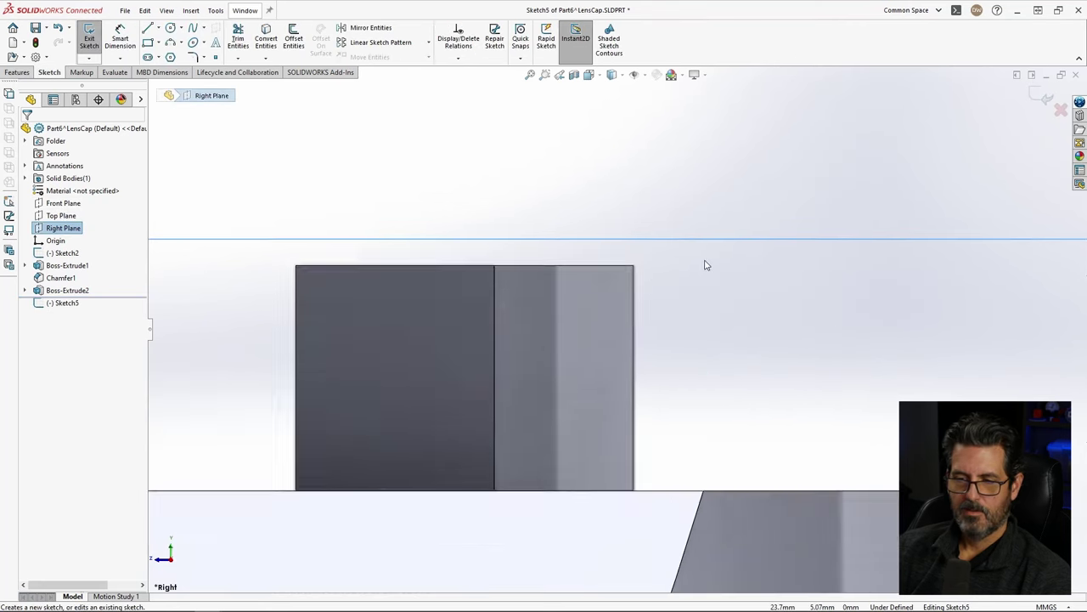
Step: Draw a closed triangle off the part's vertical edge with its tip pointing outward
click(148, 29)
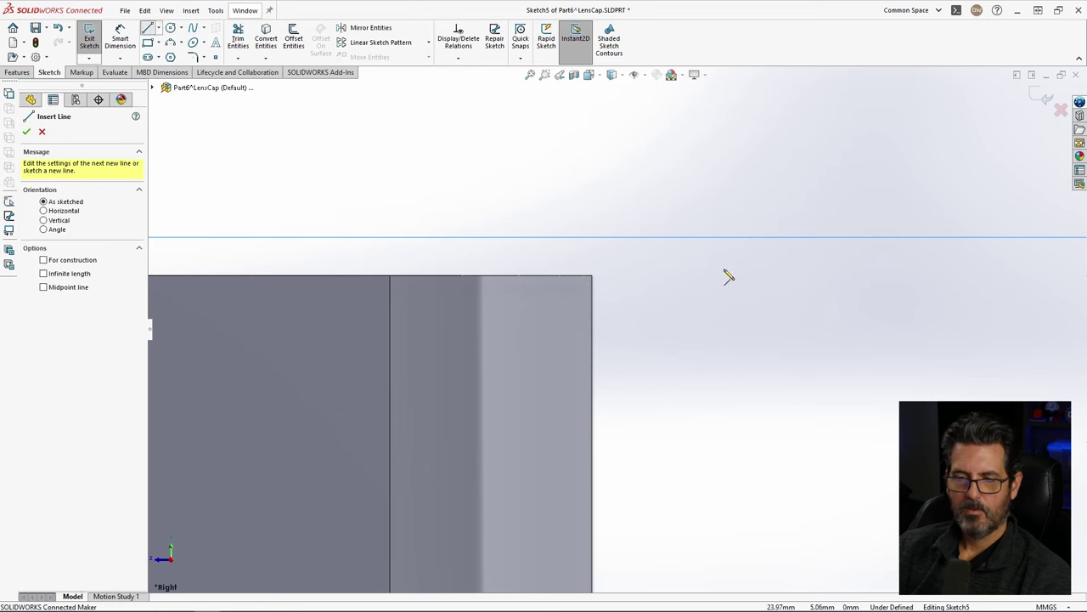
click(593, 276)
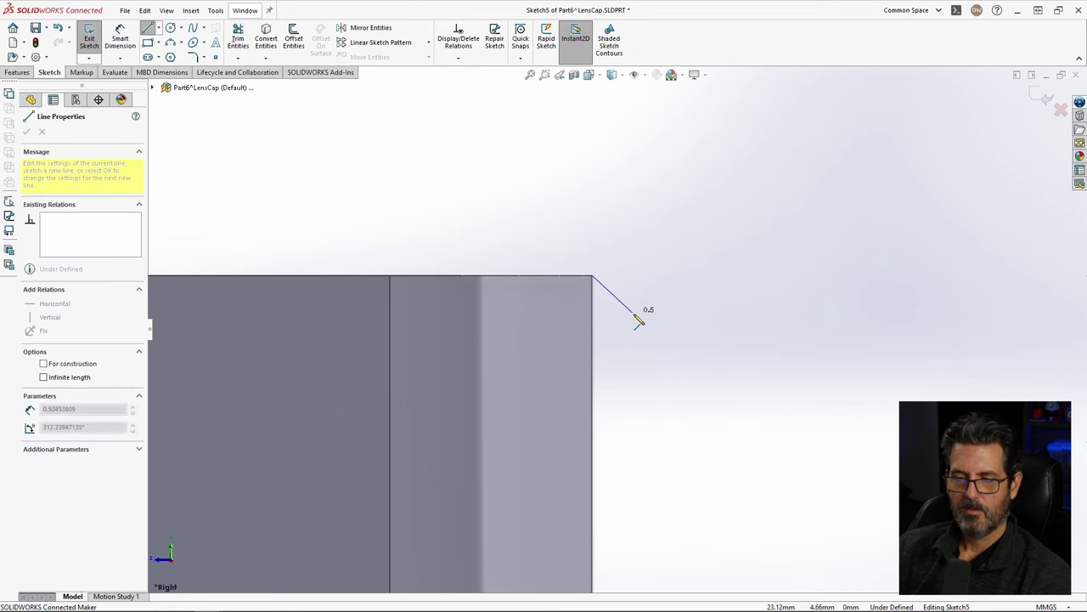
click(677, 337)
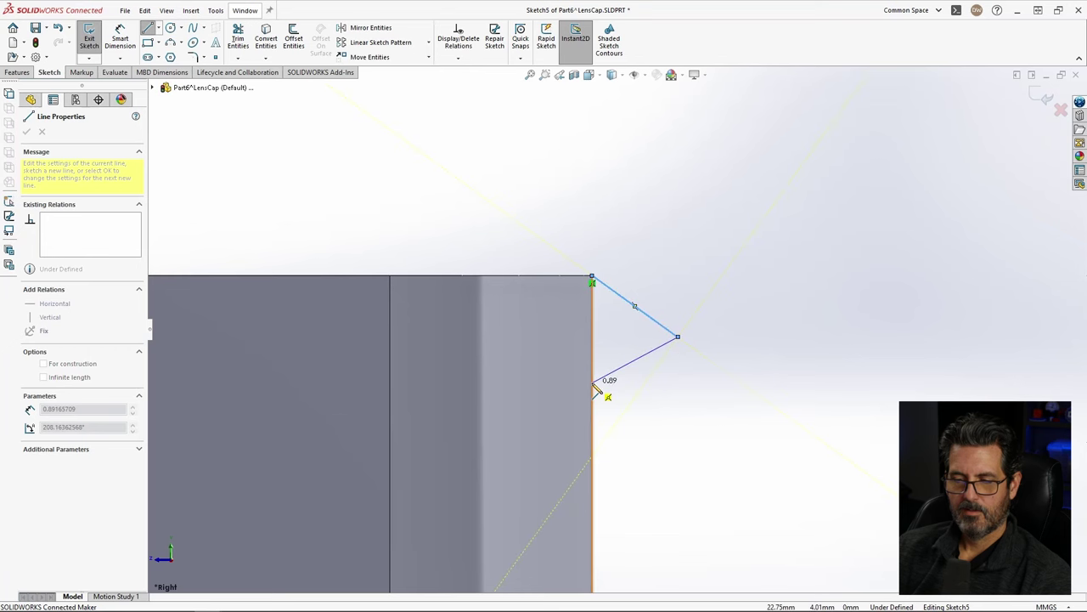
click(593, 383)
click(593, 278)
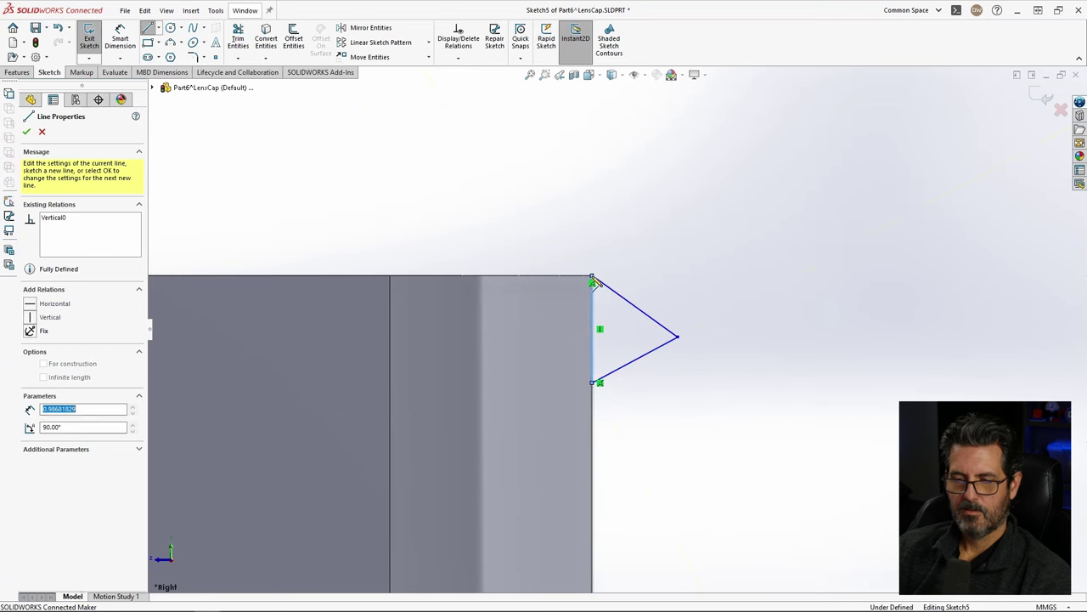
key(Escape)
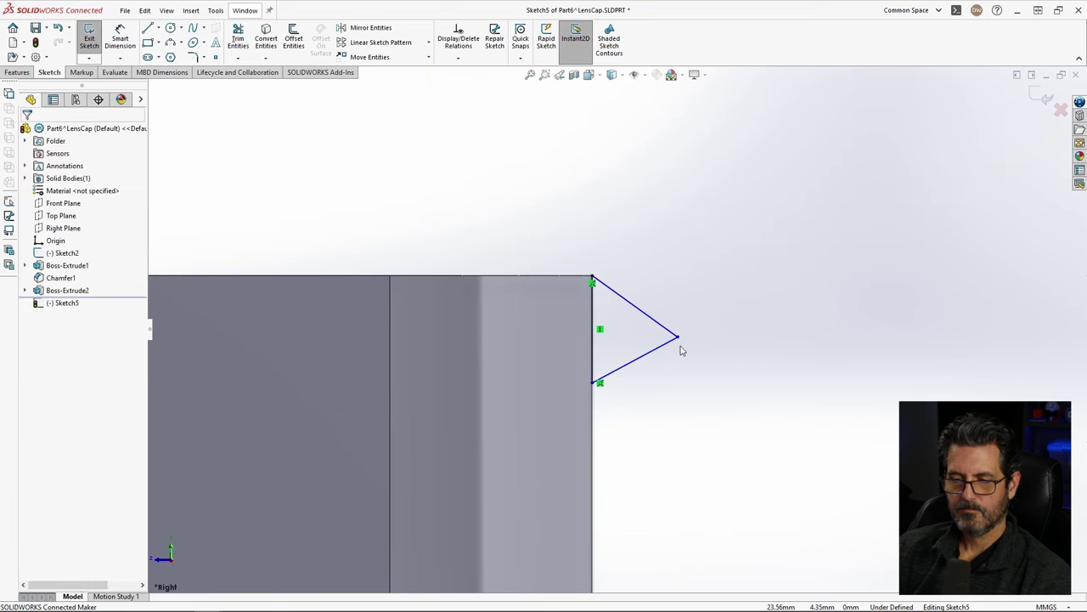
Step: Add a horizontal centerline from the edge midpoint and snap the triangle's tip onto it
click(158, 29)
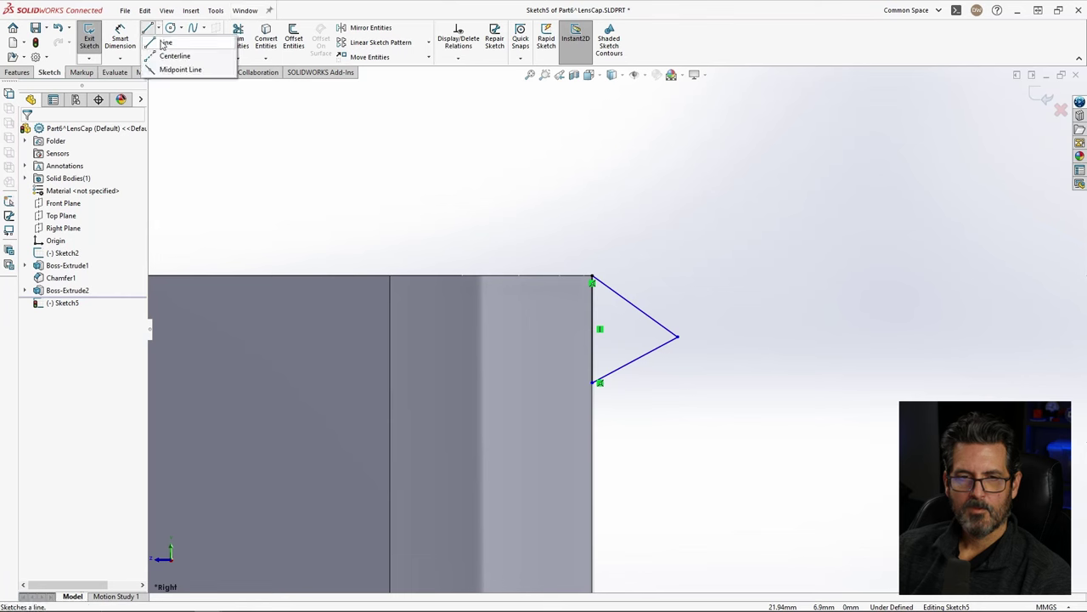
click(182, 53)
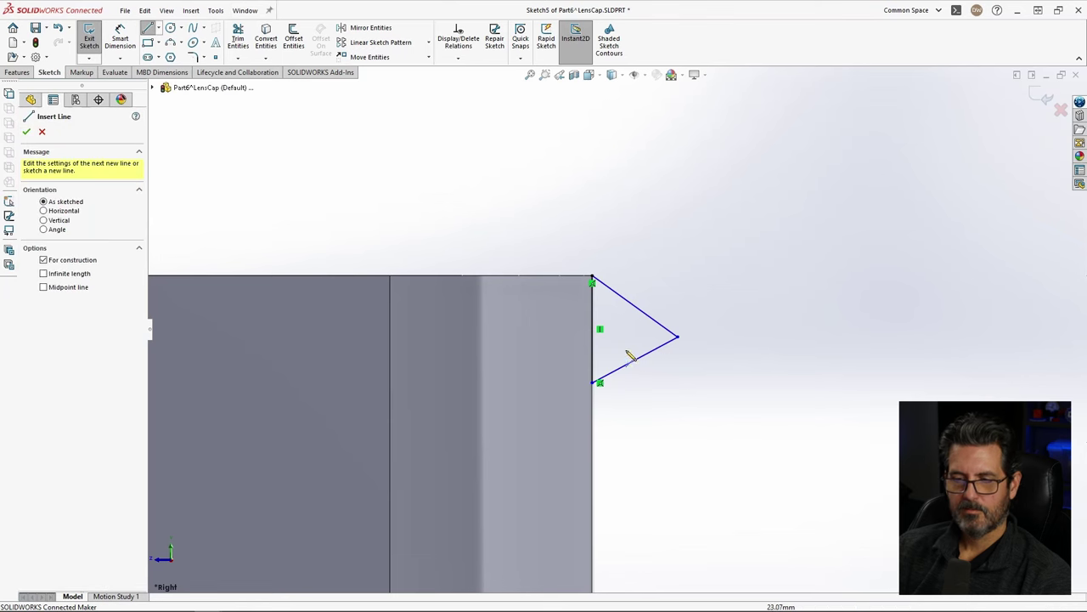
click(592, 329)
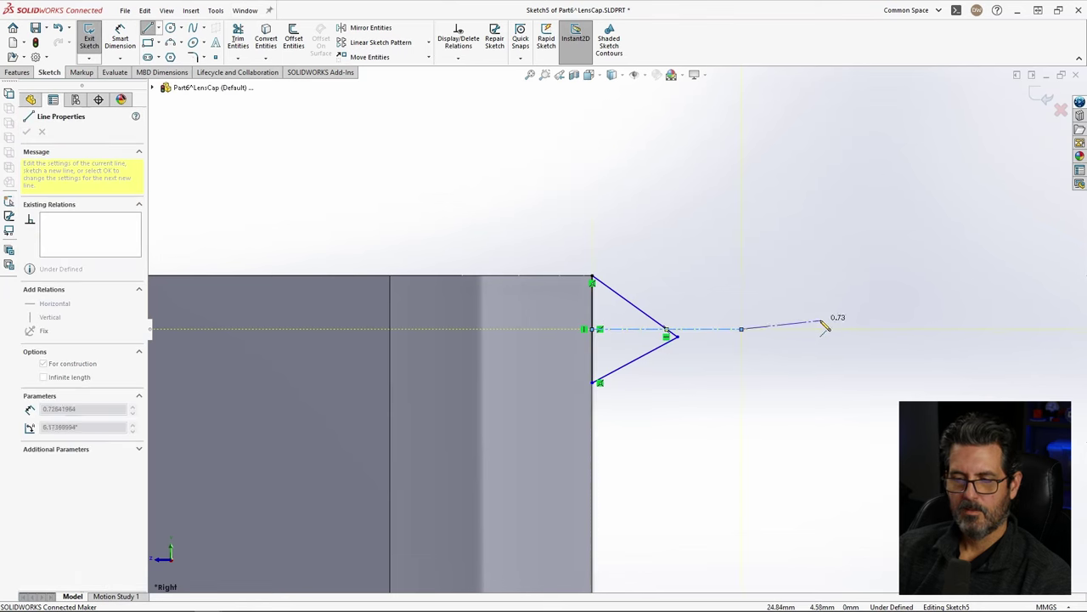
key(Escape)
mouse_move(668, 336)
mouse_down()
mouse_move(706, 330)
mouse_move(672, 337)
mouse_move(651, 362)
mouse_move(733, 357)
mouse_move(634, 343)
mouse_move(735, 325)
mouse_move(660, 321)
mouse_move(668, 329)
mouse_up()
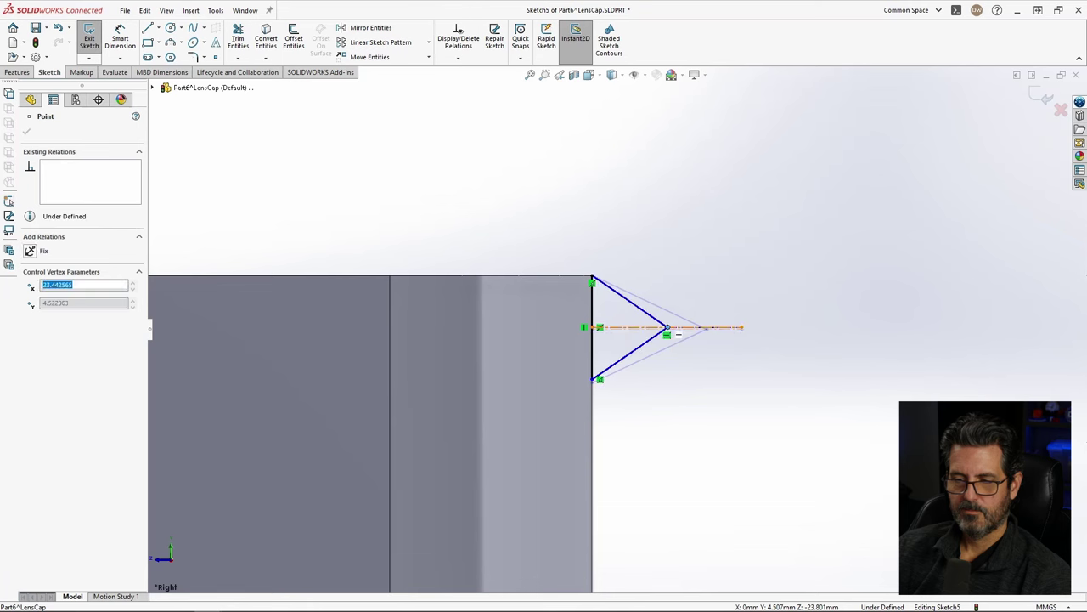
Step: Dimension the triangle's vertical side to 0.70 mm
click(679, 241)
key(d)
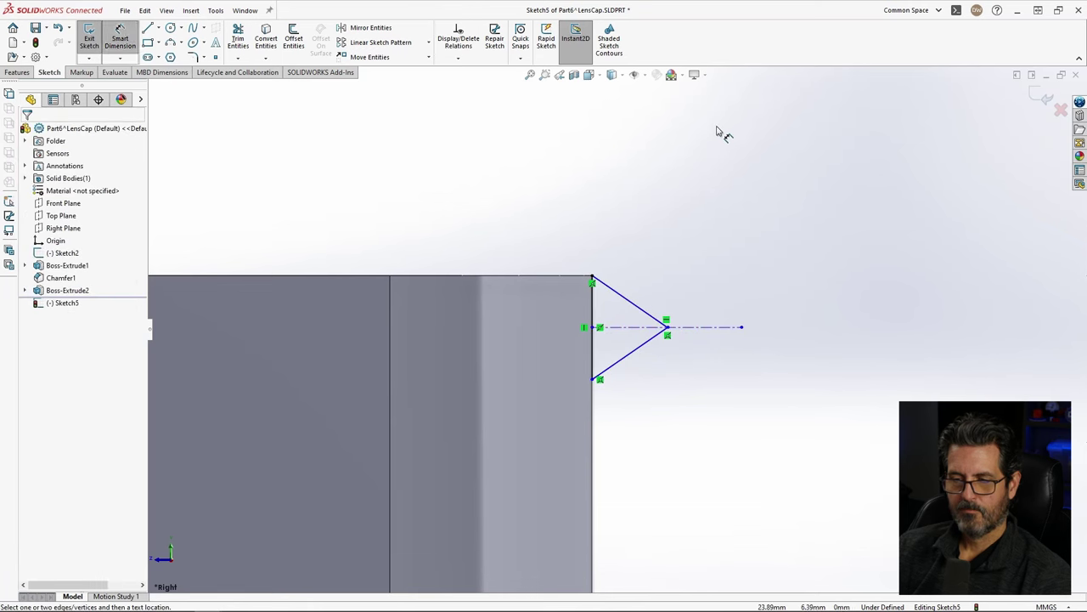
click(594, 316)
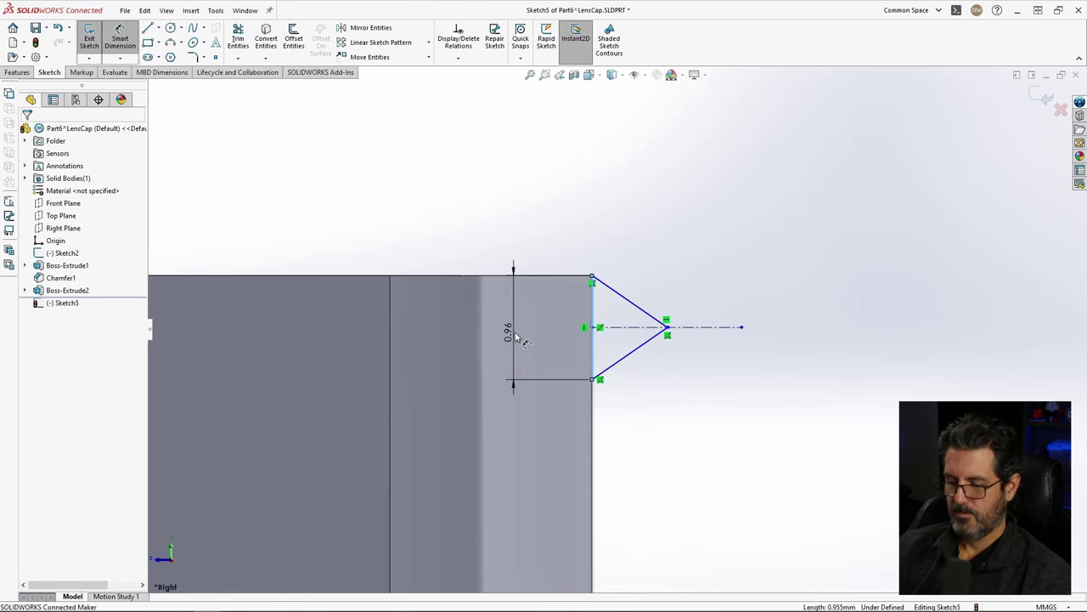
click(522, 339)
text(.7)
key(Return)
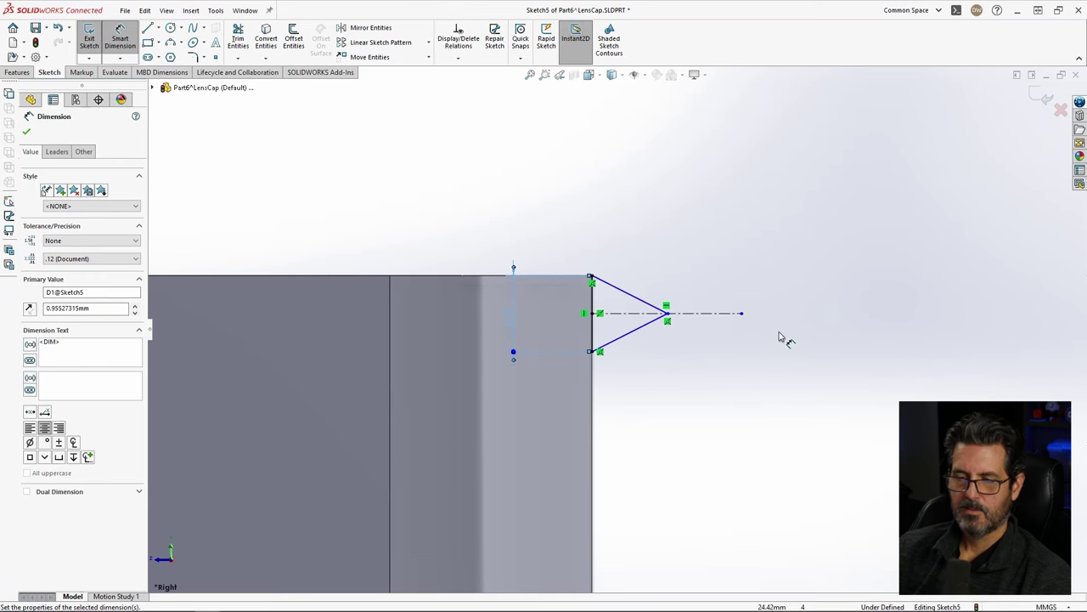
Step: Set an 80° angle between the triangle's two slanted lines
click(633, 297)
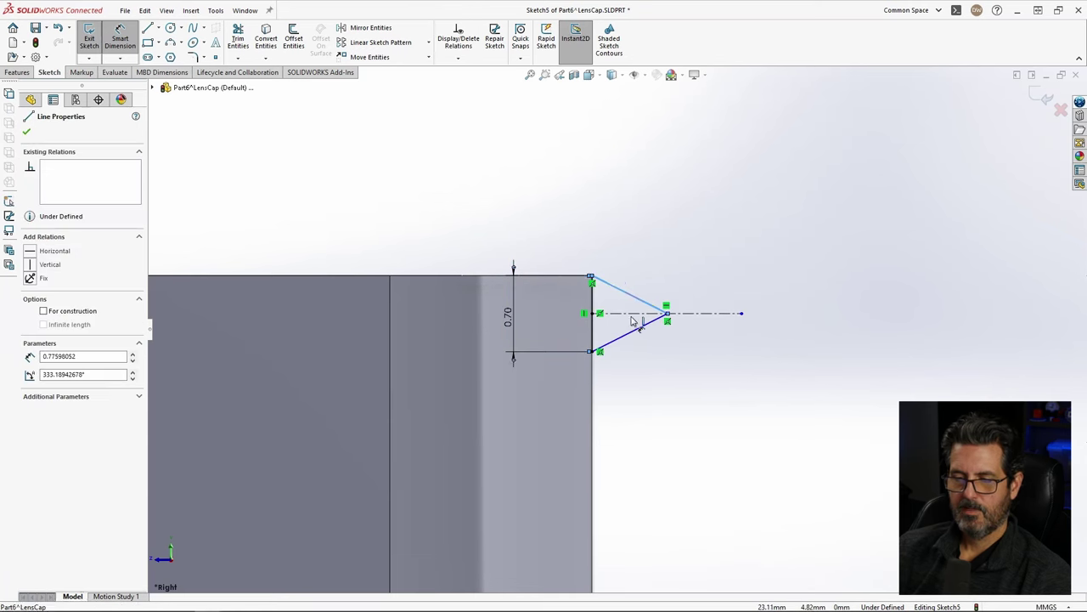
click(629, 338)
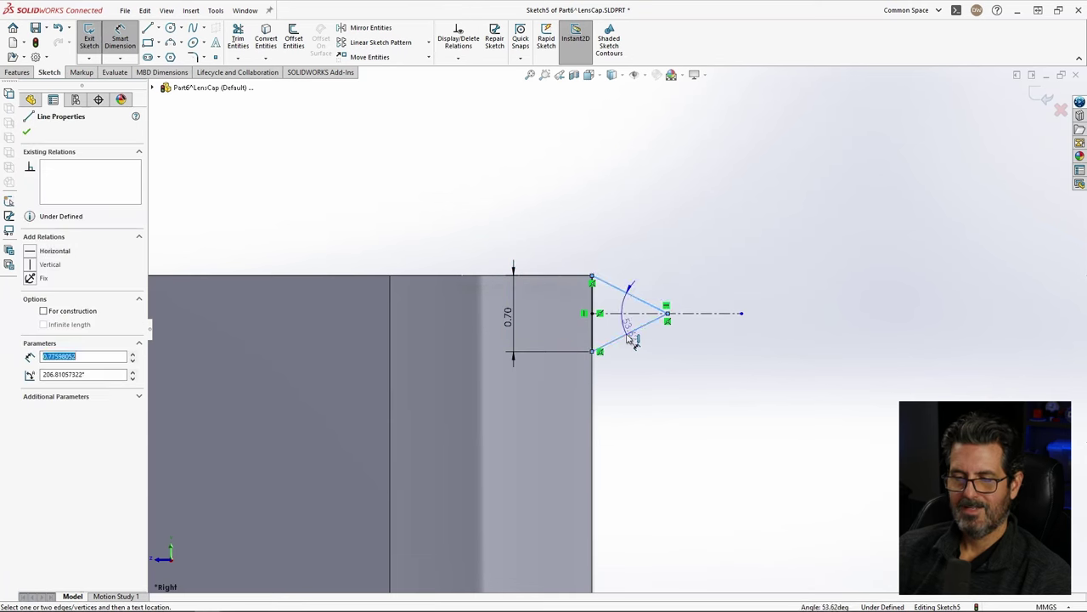
click(573, 318)
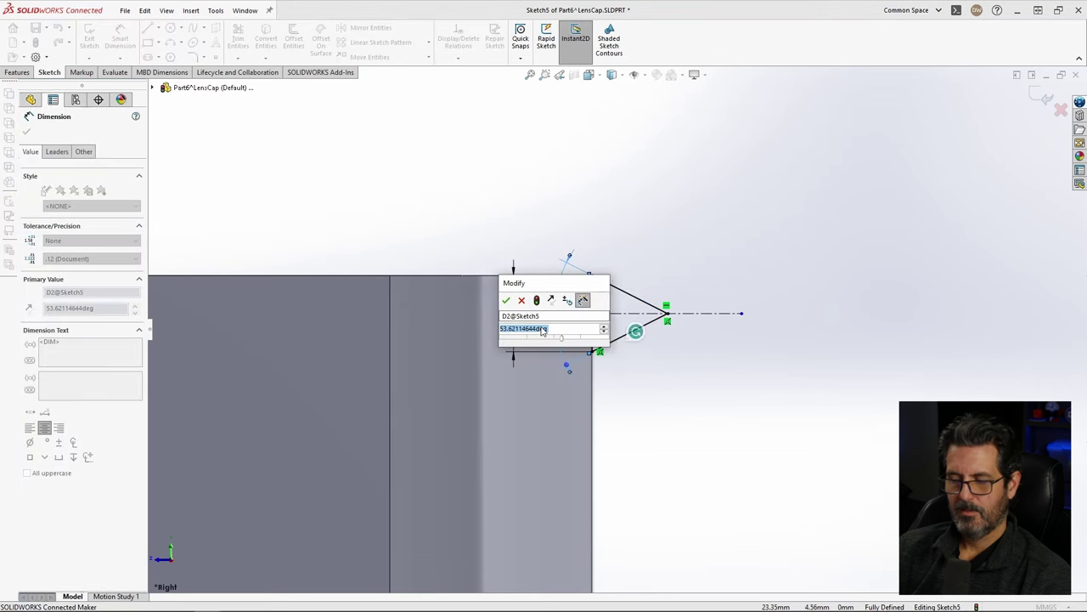
text(80)
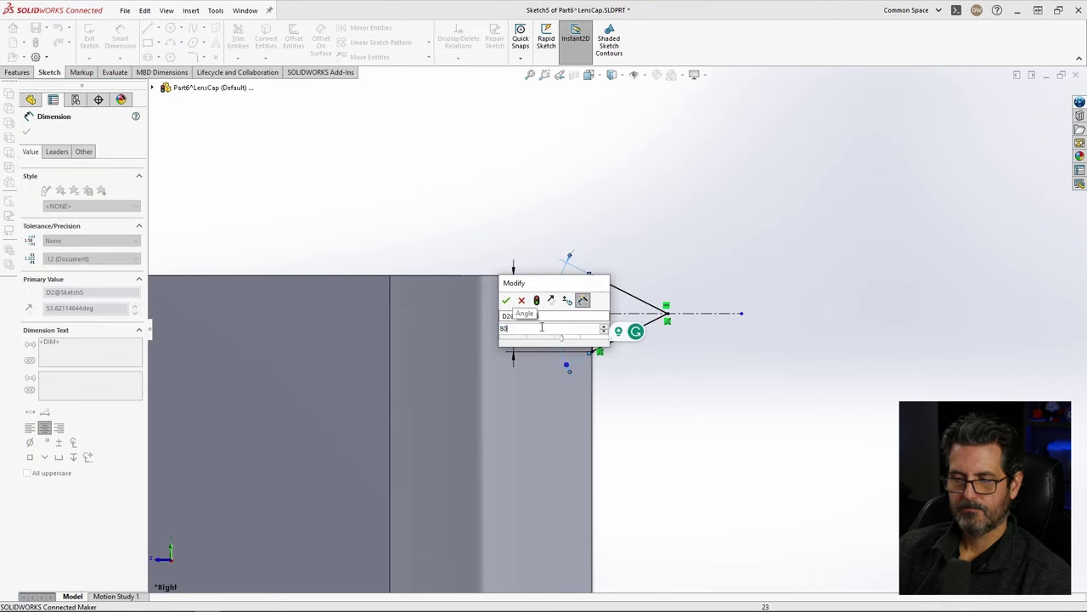
key(Return)
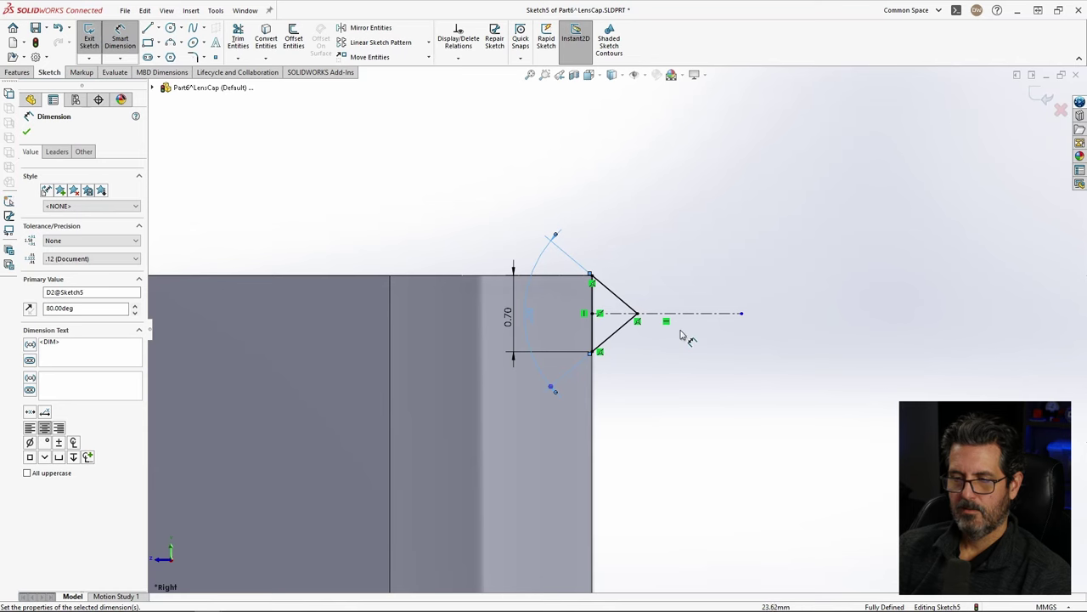
Step: Start a Revolved Boss/Base on the triangle sketch from the Features tab
scroll(680, 335, up, 3)
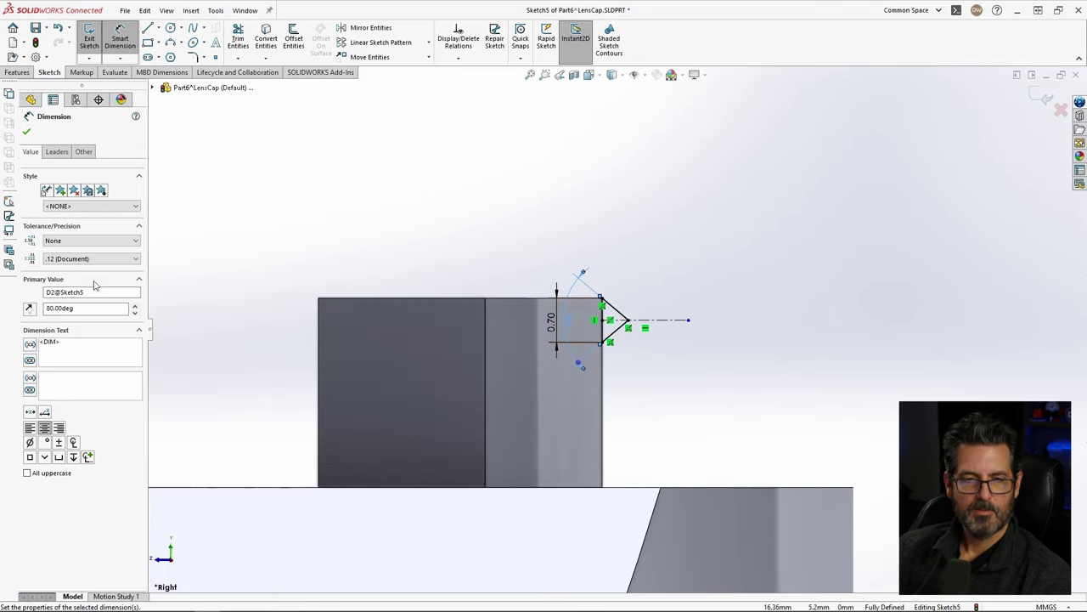
click(16, 72)
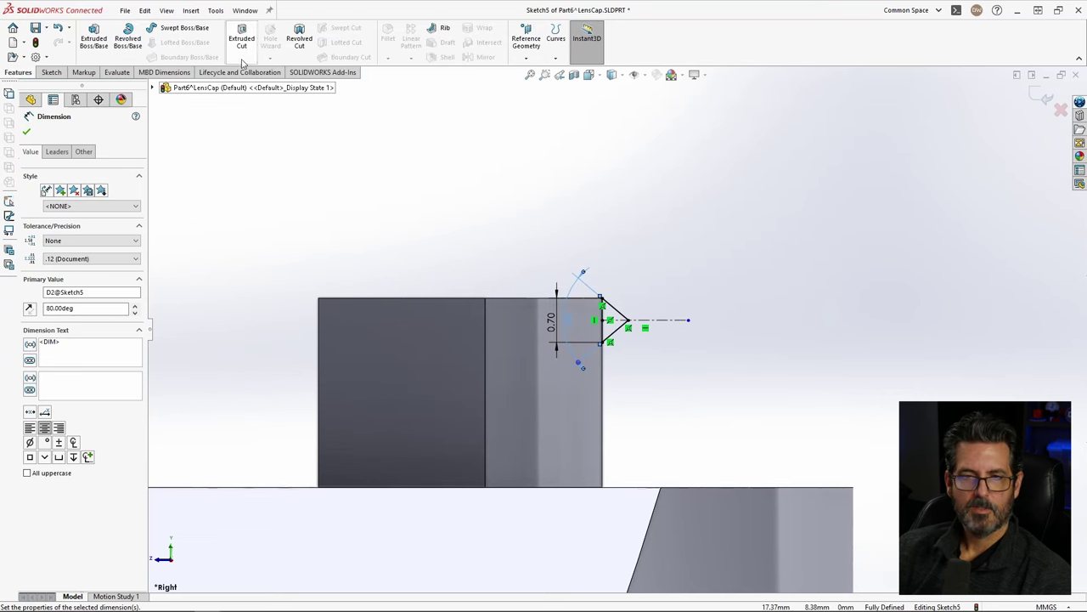
click(128, 38)
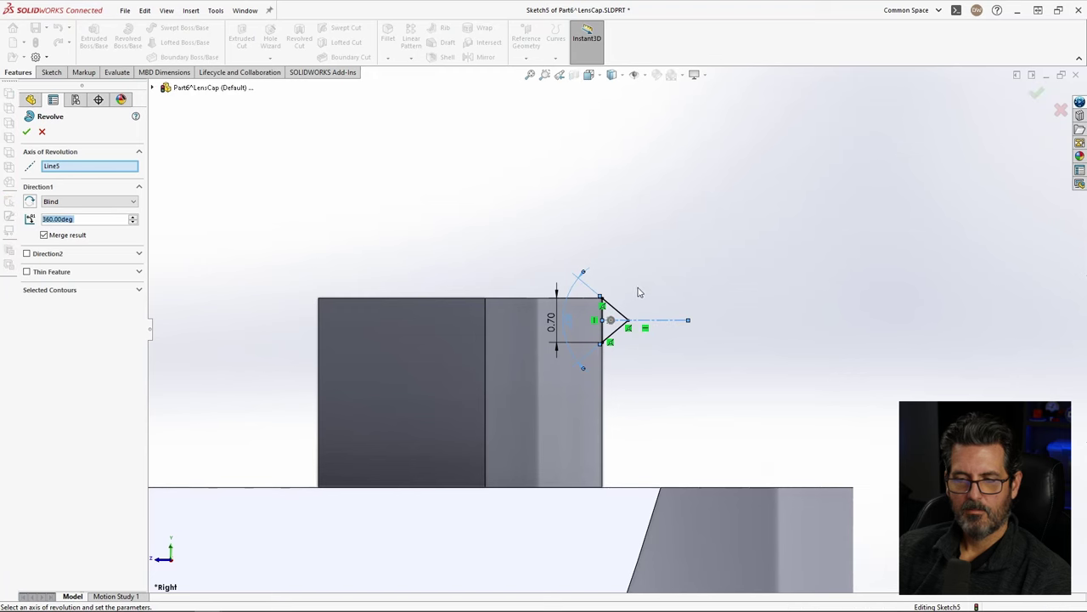
Step: Turn on View Temporary Axes while inspecting the revolve preview
scroll(629, 333, up, 3)
middle_drag(683, 306, 201, 227)
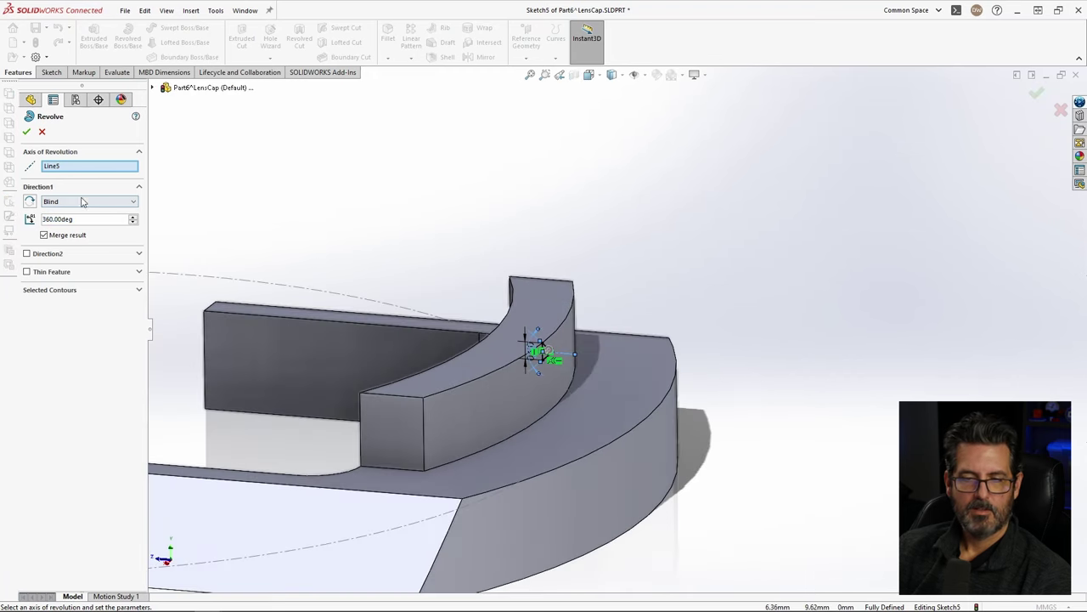
scroll(417, 367, up, 3)
middle_drag(418, 367, 294, 372)
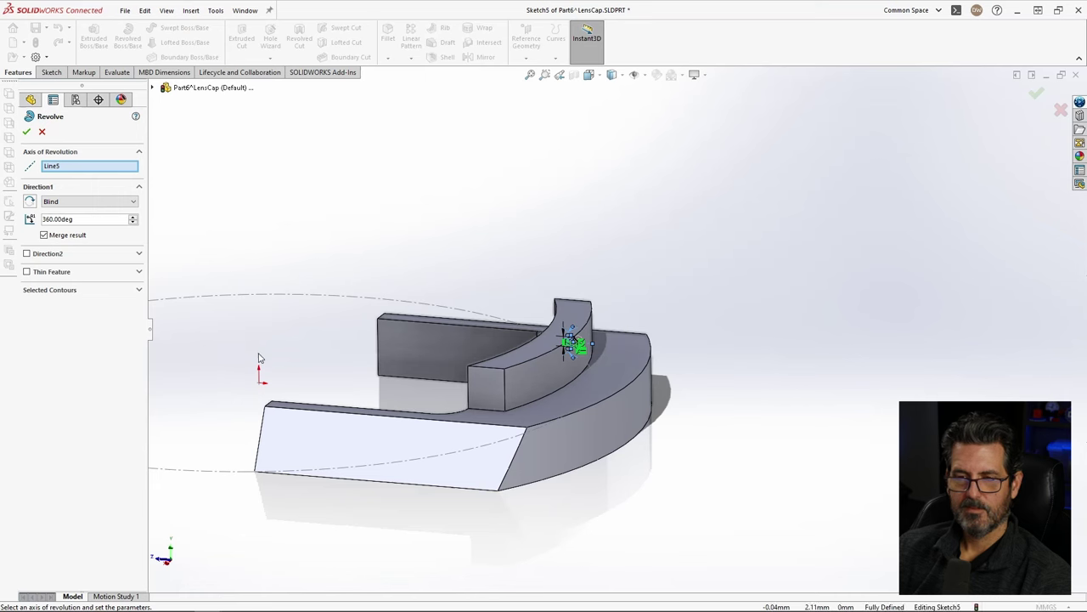
click(646, 77)
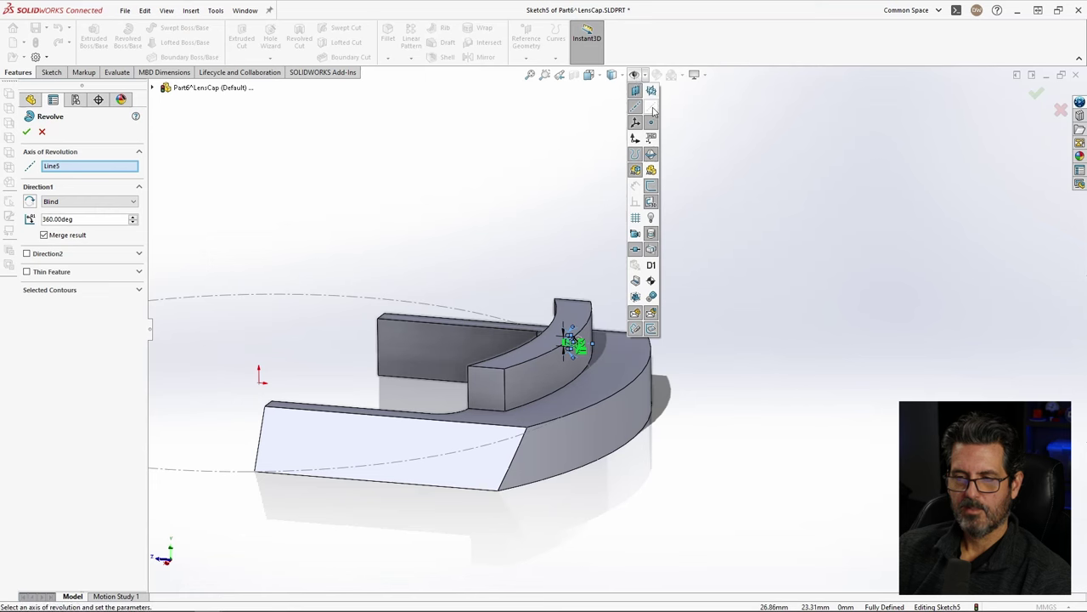
click(652, 108)
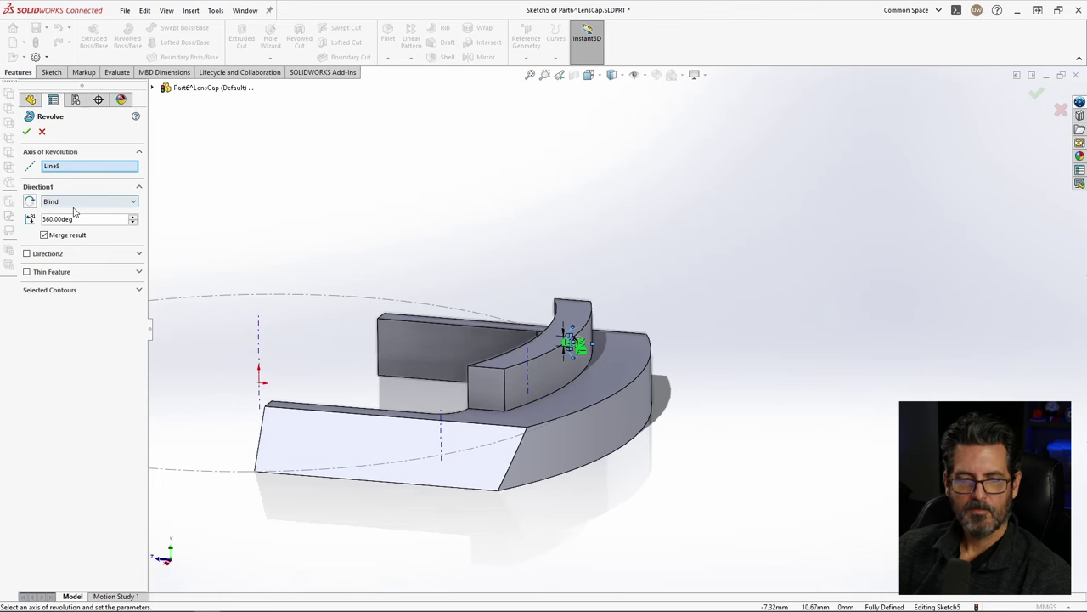
Step: Pick the part's central temporary axis, Axis<1>, as the axis of revolution
middle_drag(433, 316, 552, 379)
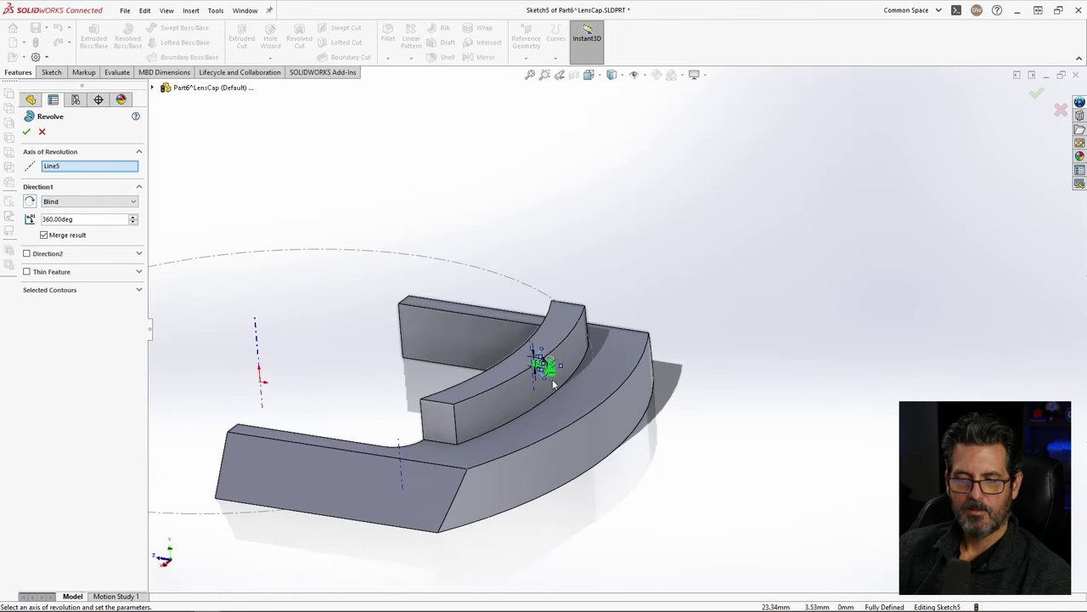
scroll(549, 379, down, 3)
click(78, 219)
key(z)
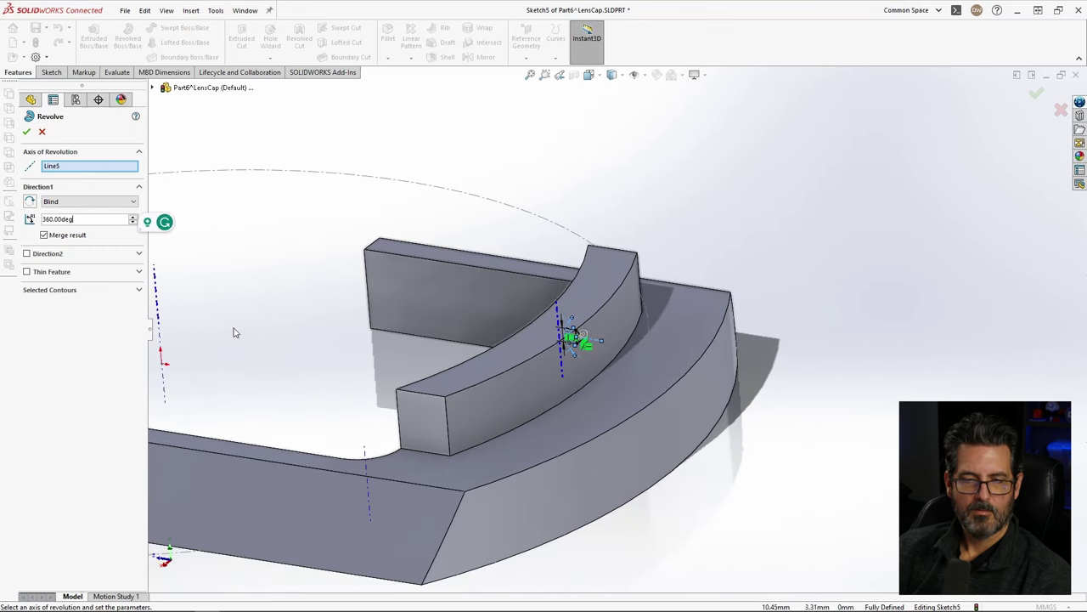
click(160, 305)
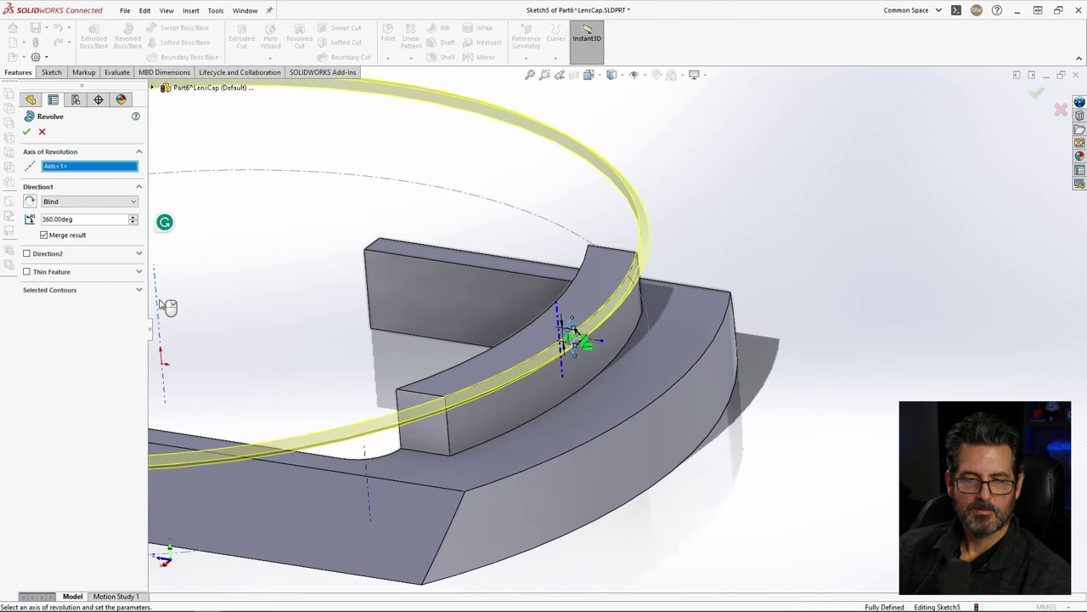
Step: Change the Direction 1 revolve angle from 360° to 20°, trying 30° and 25° along the way
scroll(332, 323, up, 3)
scroll(255, 340, down, 2)
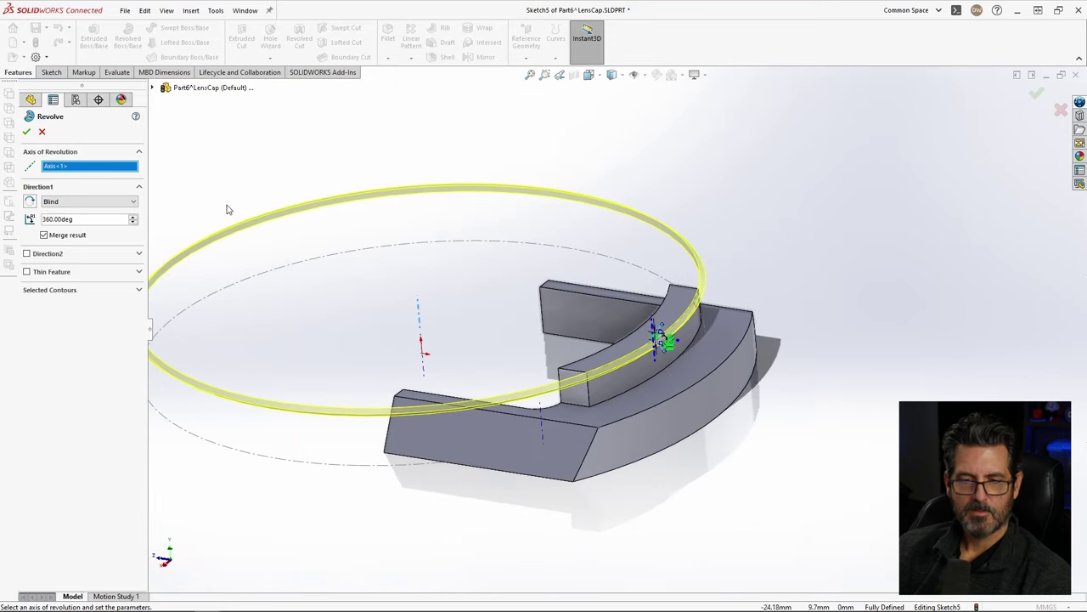
scroll(211, 356, down, 1)
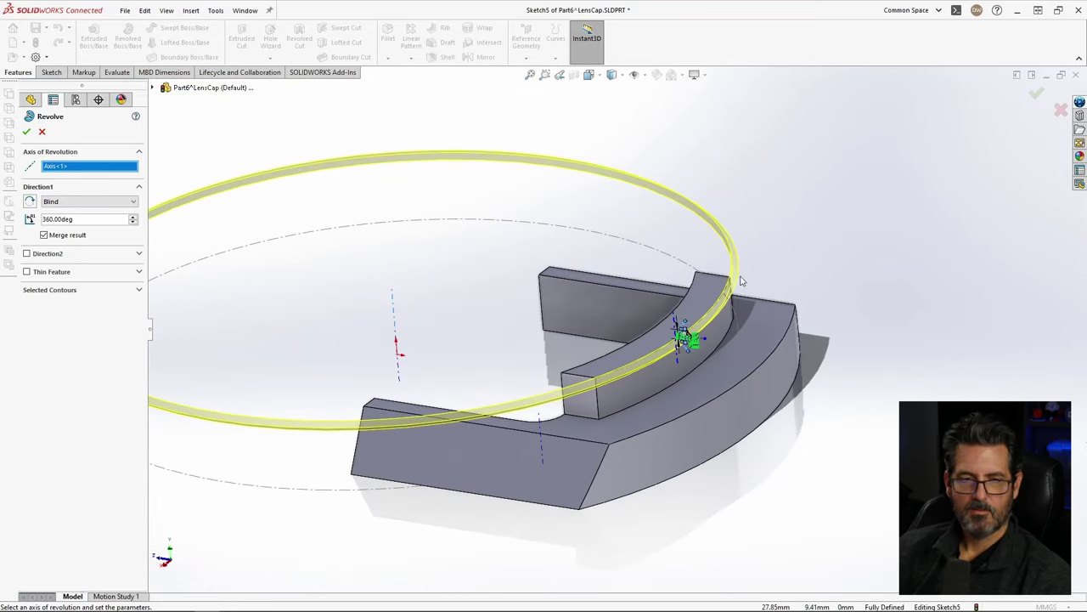
double_click(72, 219)
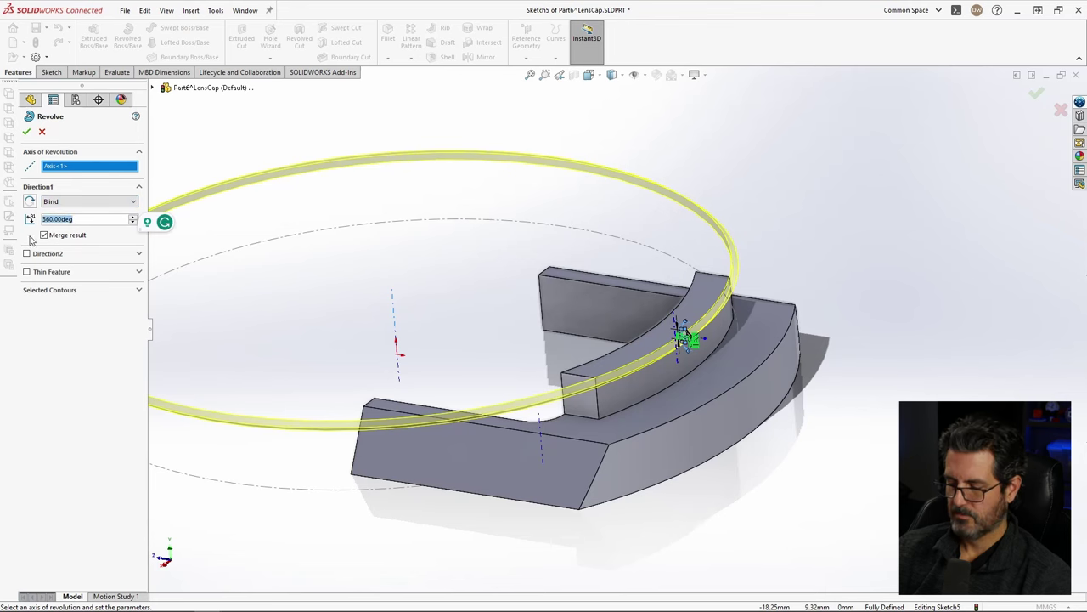
text(30)
key(Return)
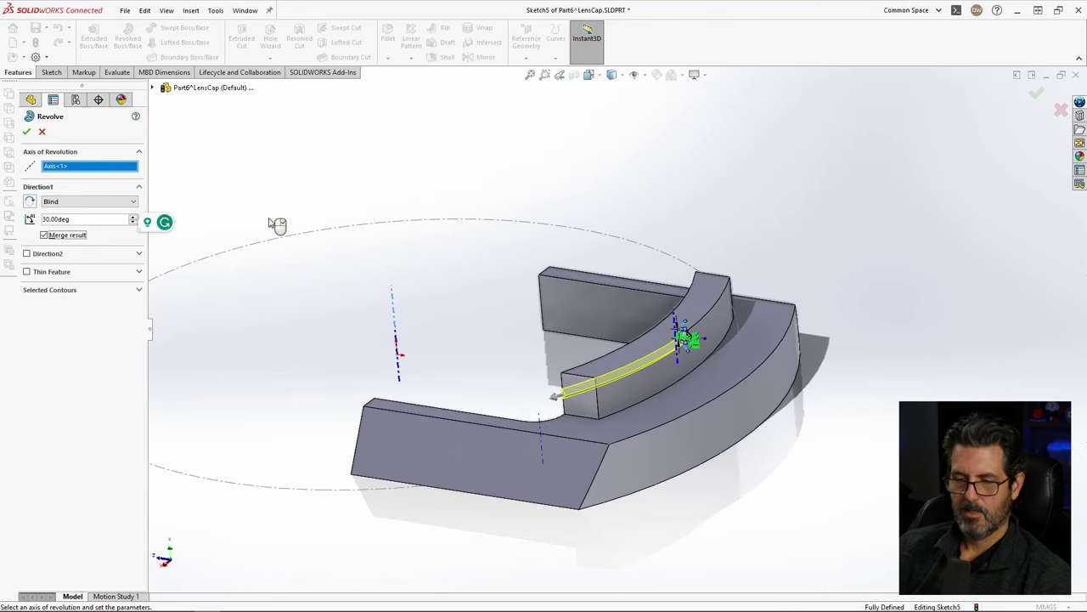
scroll(621, 432, down, 4)
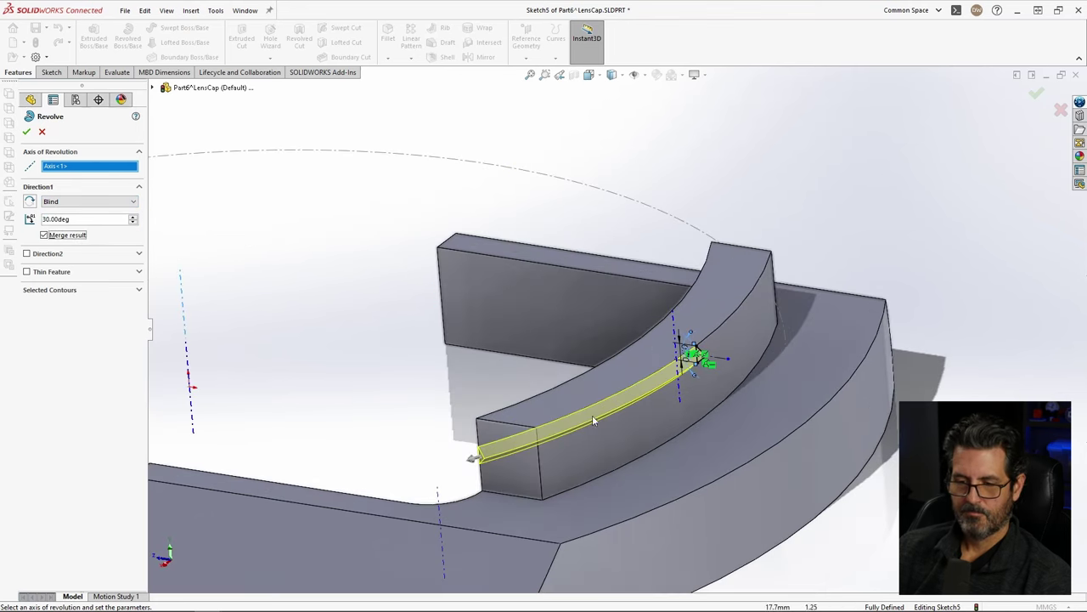
double_click(75, 219)
text(25)
key(Return)
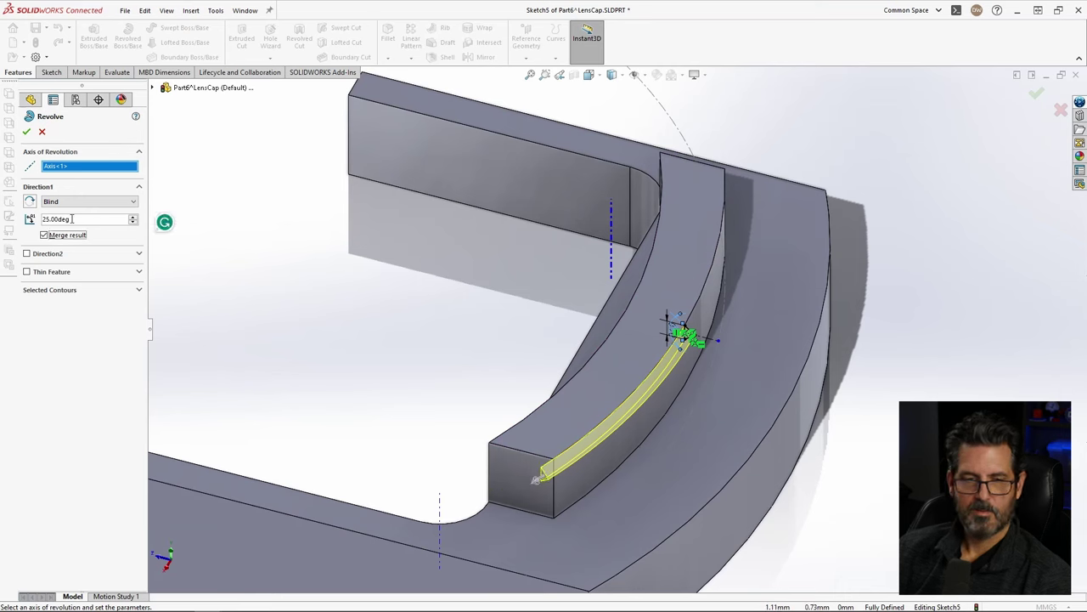
text(20)
key(Return)
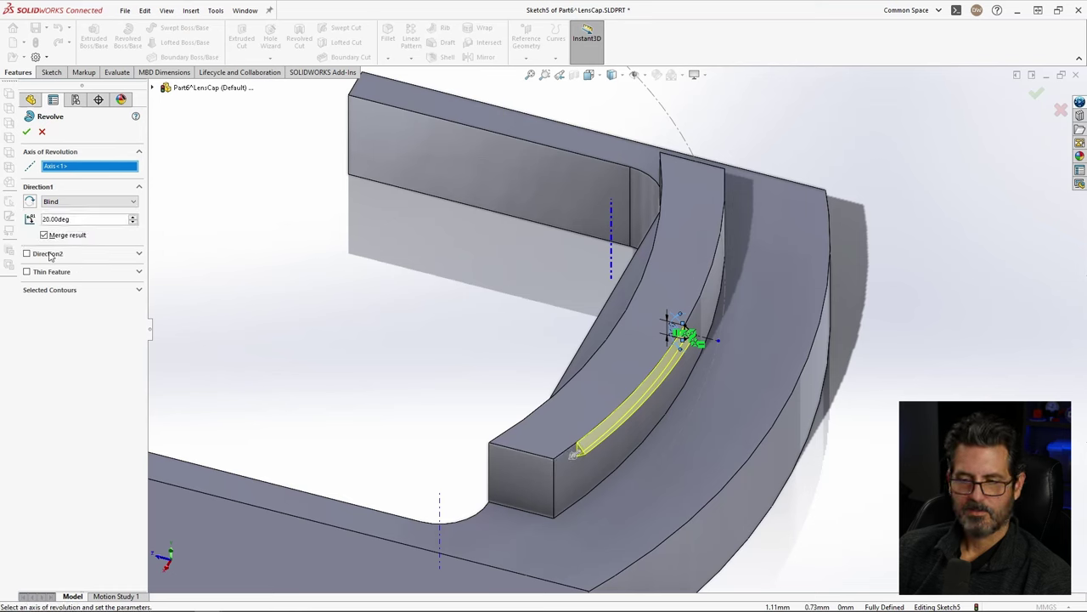
Step: Enable Direction 2 at 20° and confirm to create Revolve1
click(50, 257)
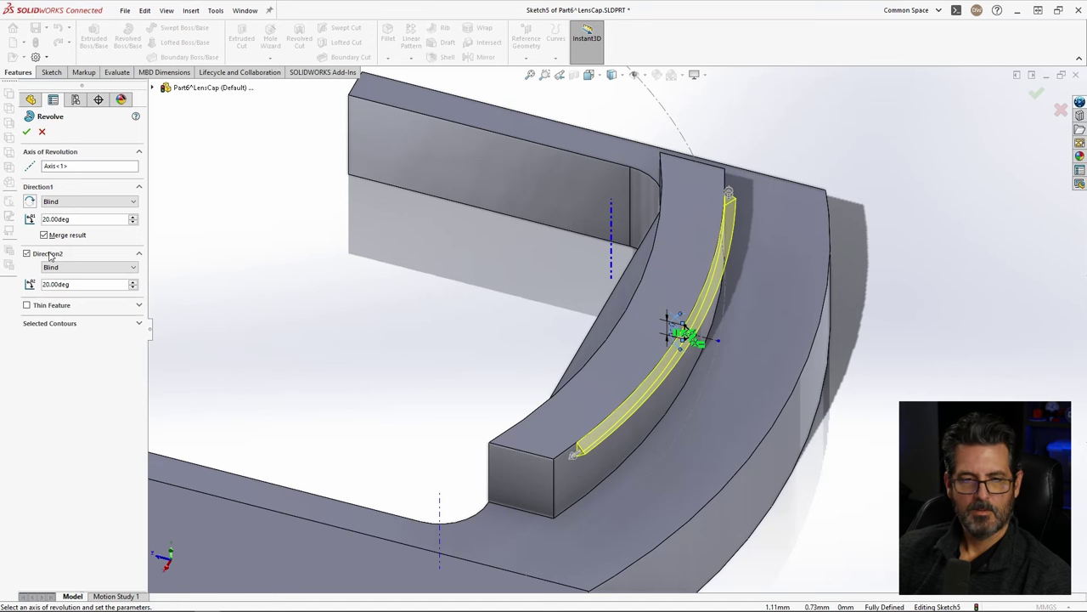
key(Return)
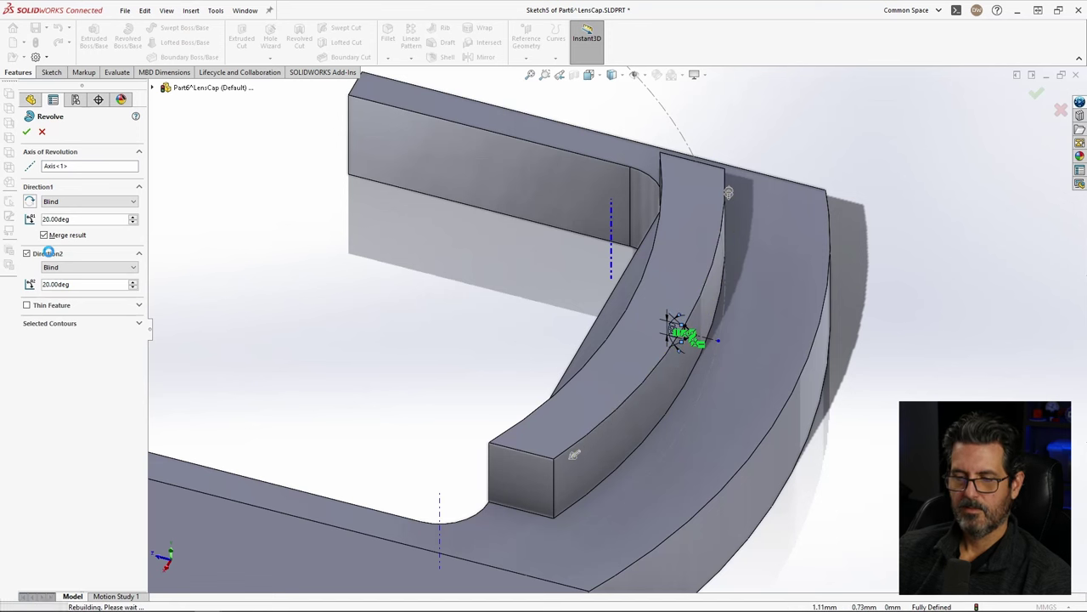
middle_drag(699, 370, 648, 340)
scroll(609, 366, down, 5)
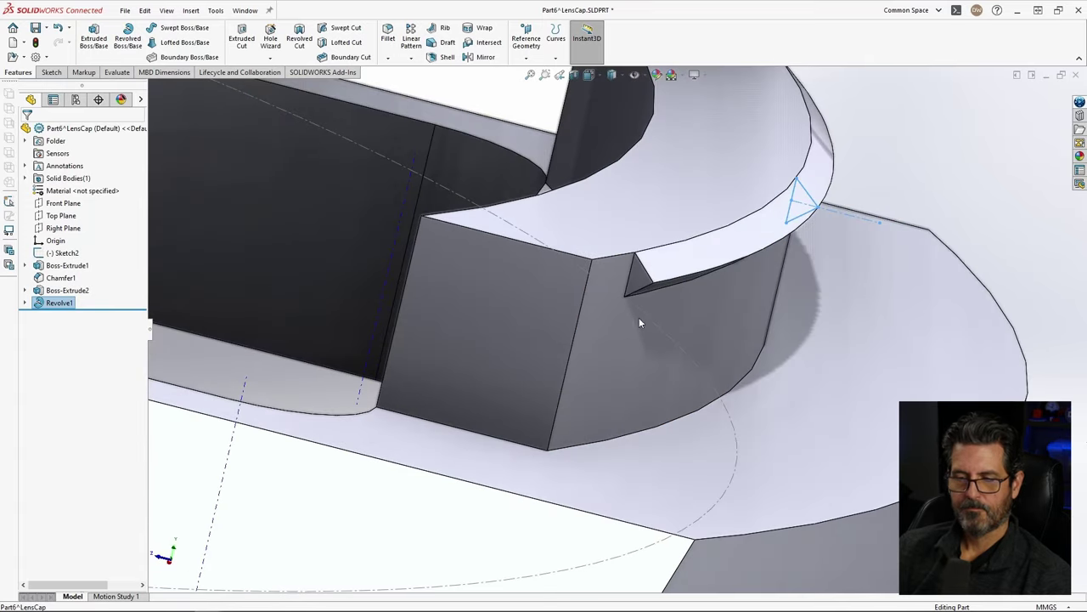
Step: Linear-pattern Revolve1 along the vertical edge: 2 instances at 0.70 mm spacing
click(411, 38)
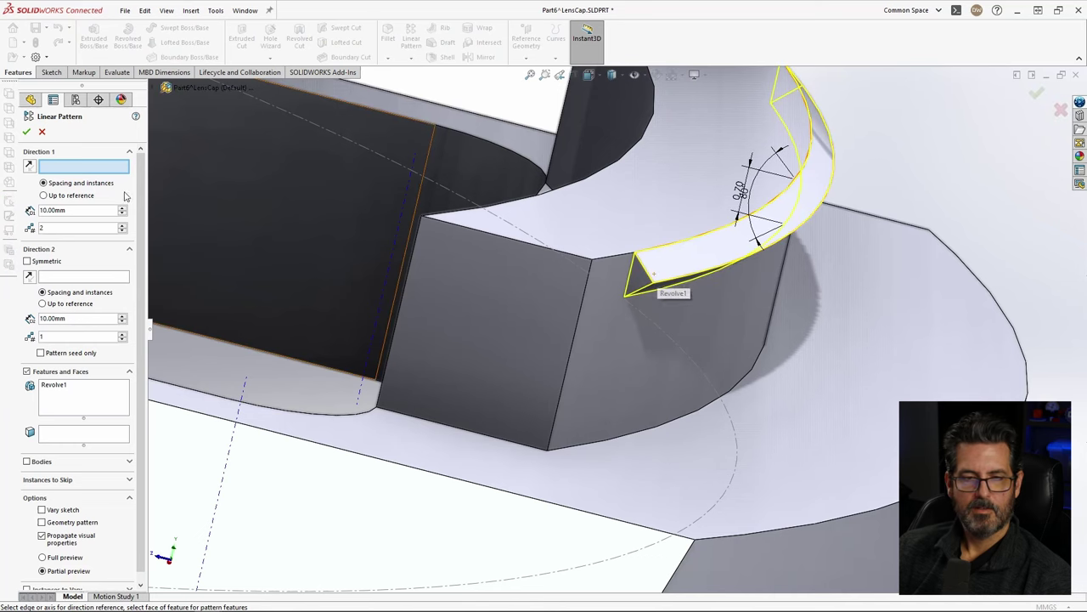
click(702, 270)
click(695, 269)
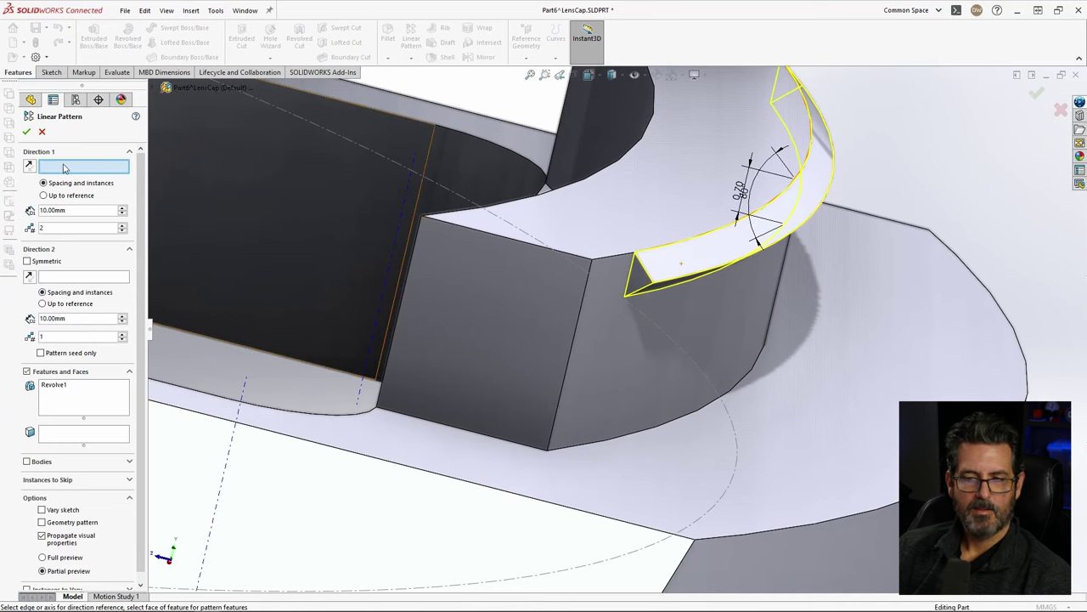
click(588, 289)
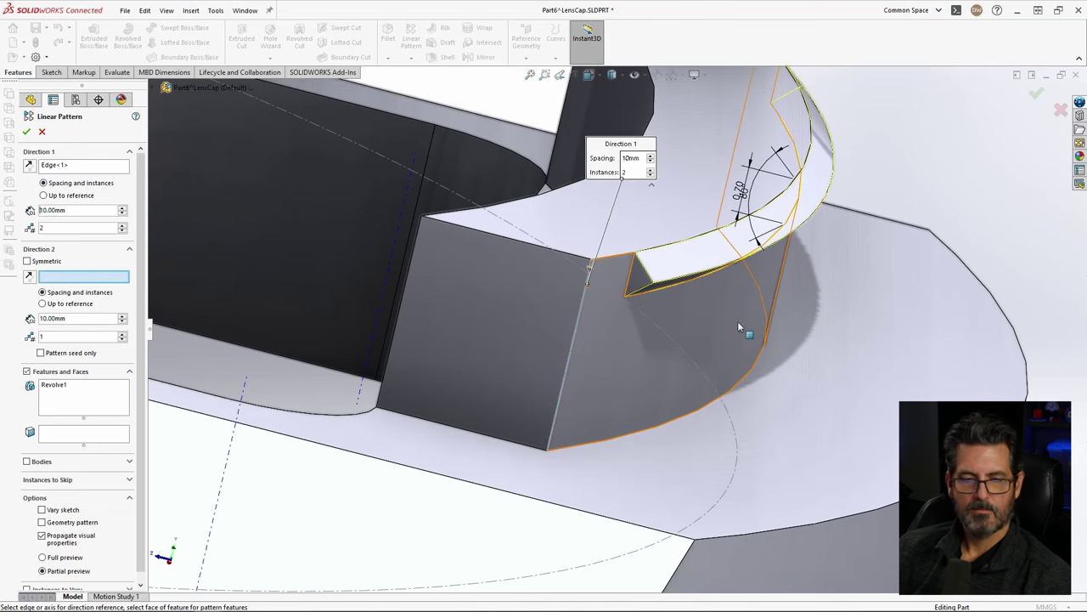
scroll(614, 334, up, 5)
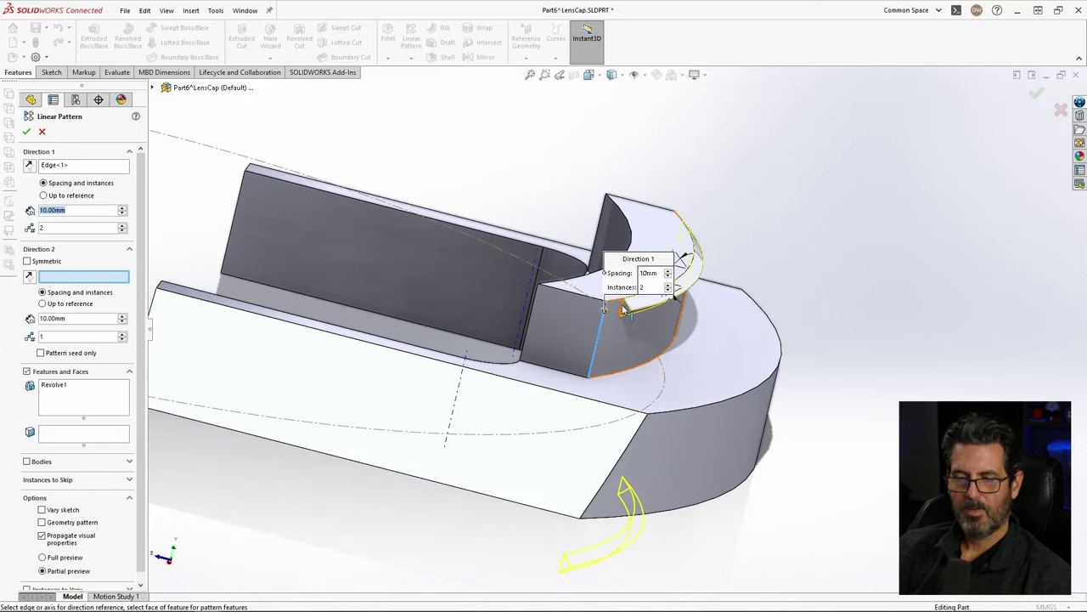
text(1.7)
key(Tab)
scroll(629, 341, down, 5)
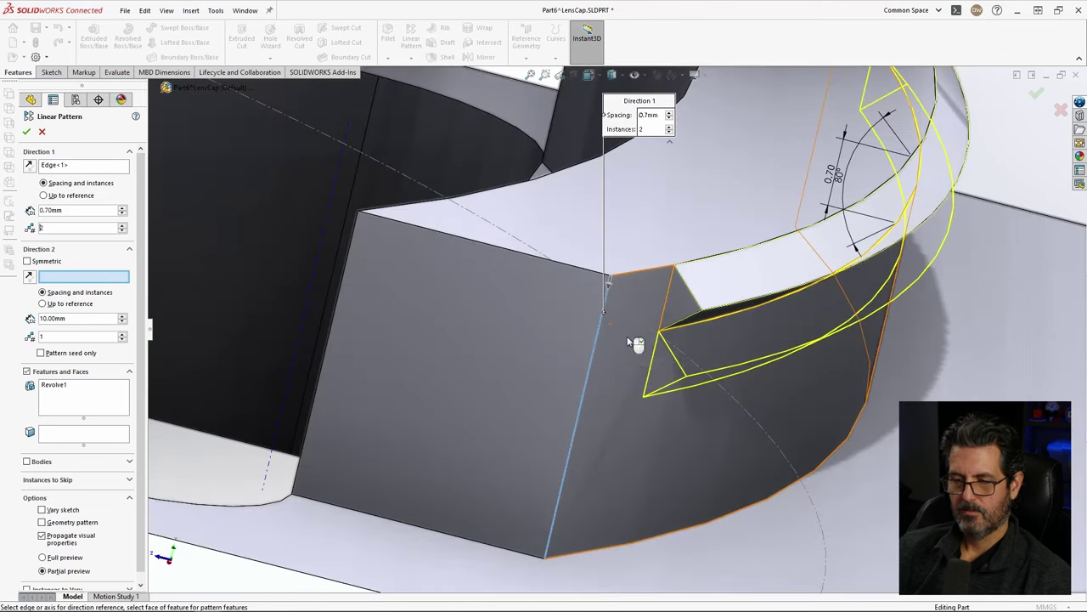
scroll(680, 323, down, 3)
scroll(663, 314, up, 3)
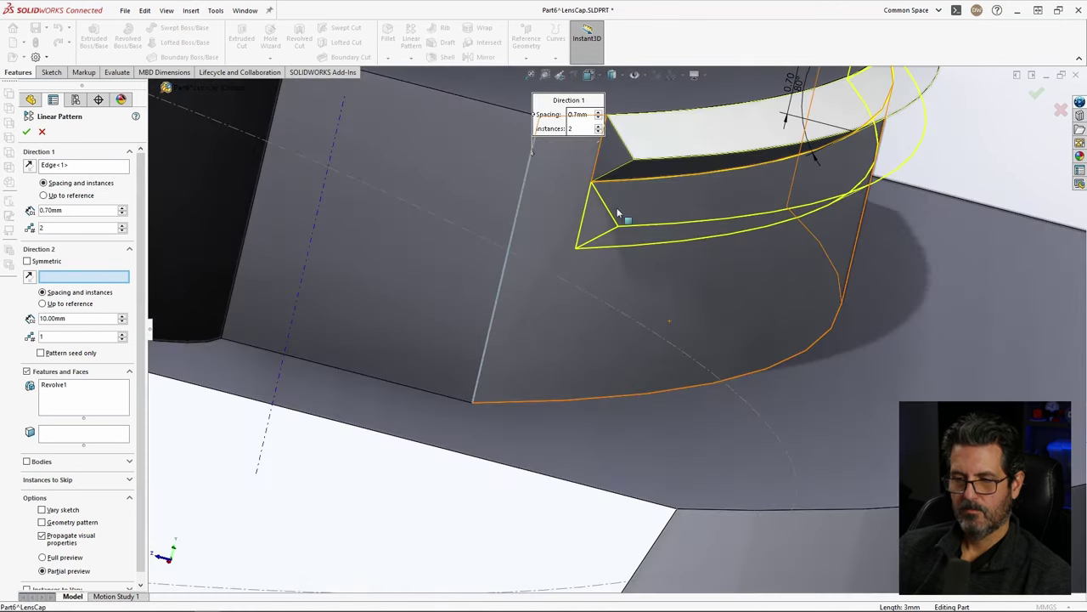
click(1037, 95)
Step: Save the part and close it to return to the LensCap assembly
scroll(939, 196, up, 3)
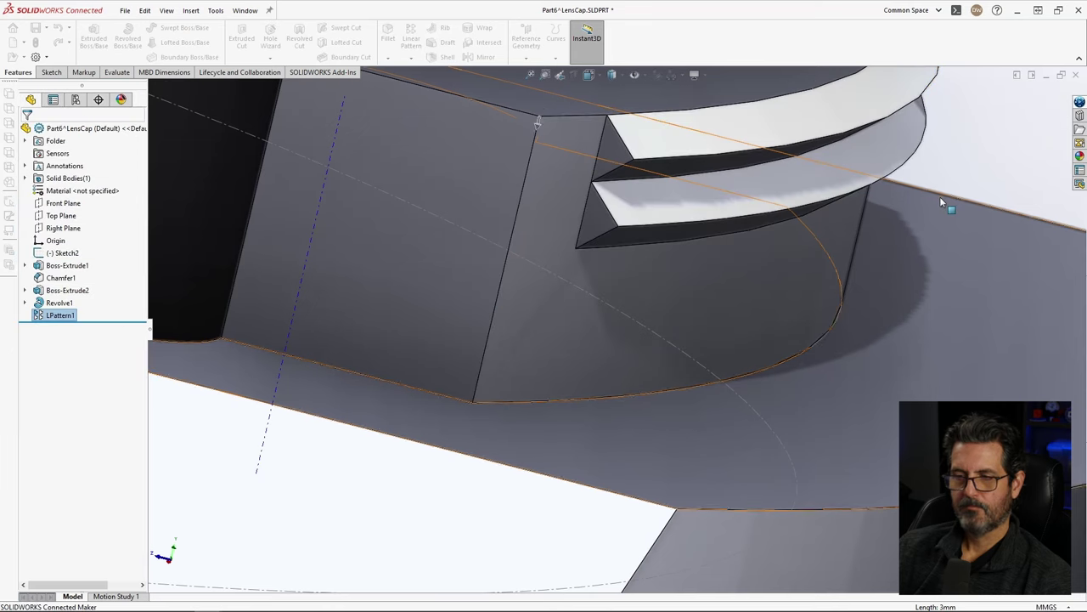
middle_drag(759, 201, 664, 217)
scroll(906, 169, up, 2)
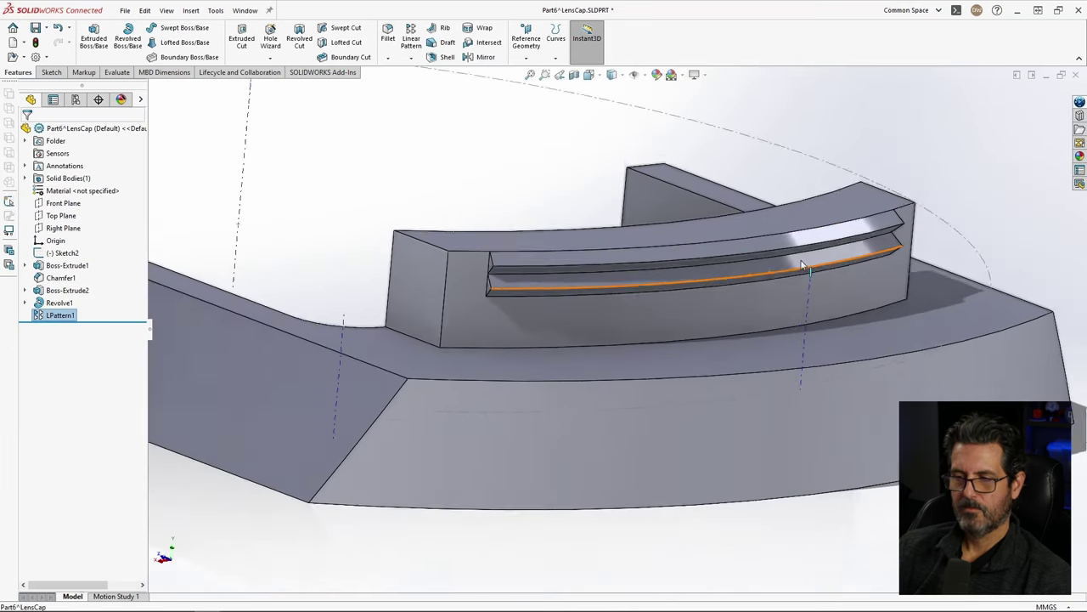
key(ctrl+s)
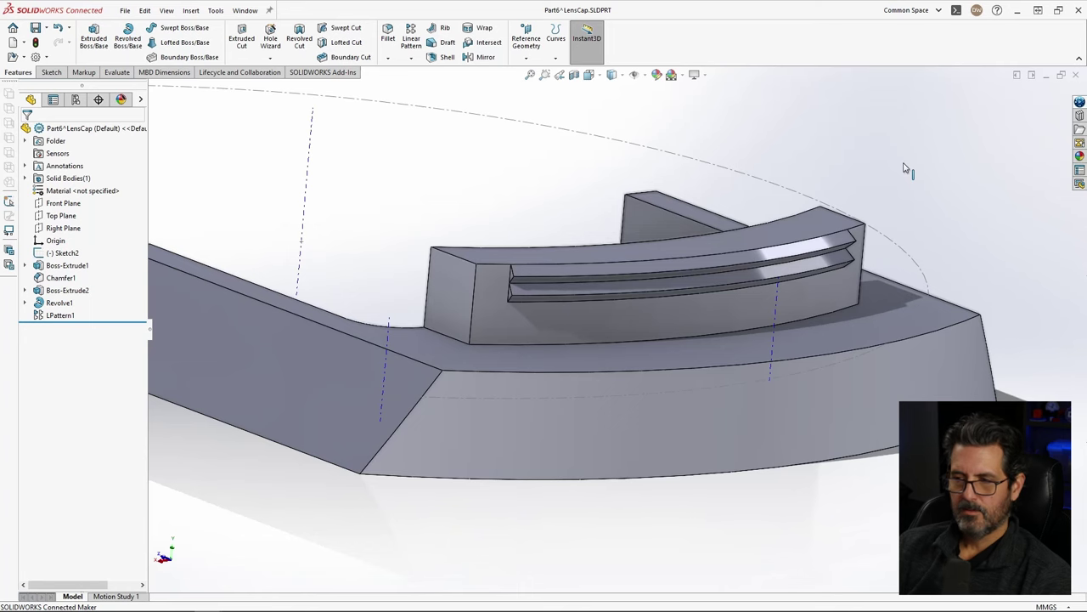
click(1076, 75)
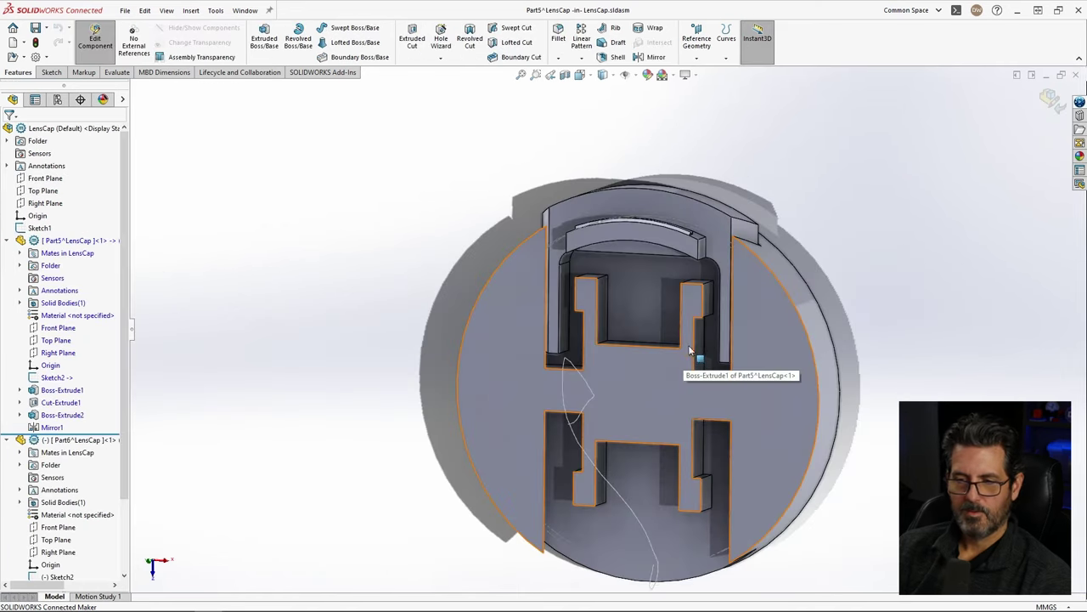
Step: Inspect the sectioned assembly, selecting the outer ring's section face
middle_drag(688, 306, 791, 291)
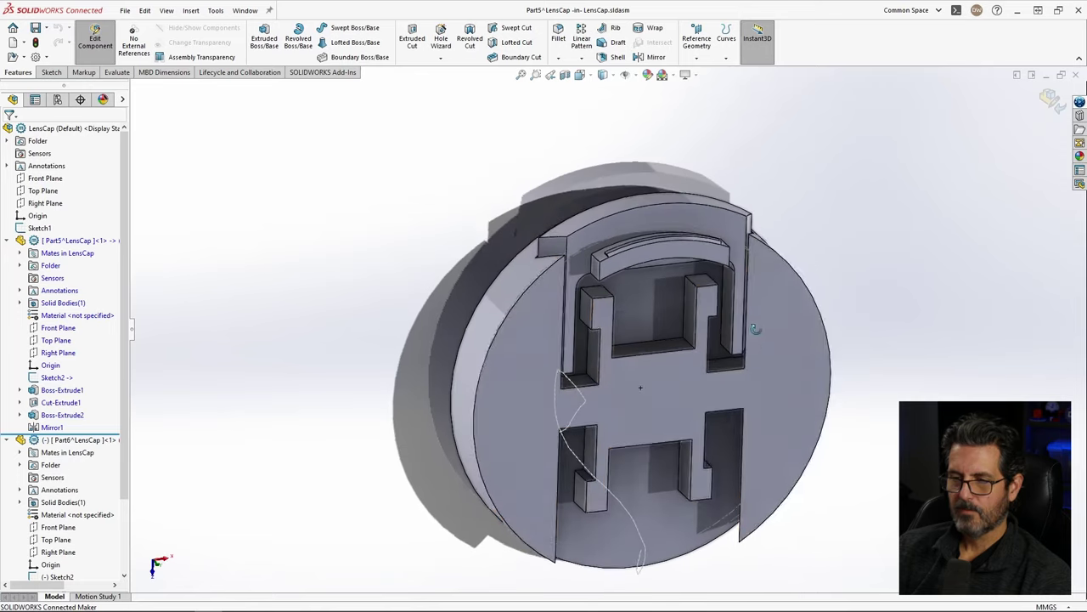
scroll(714, 244, down, 2)
scroll(718, 238, down, 2)
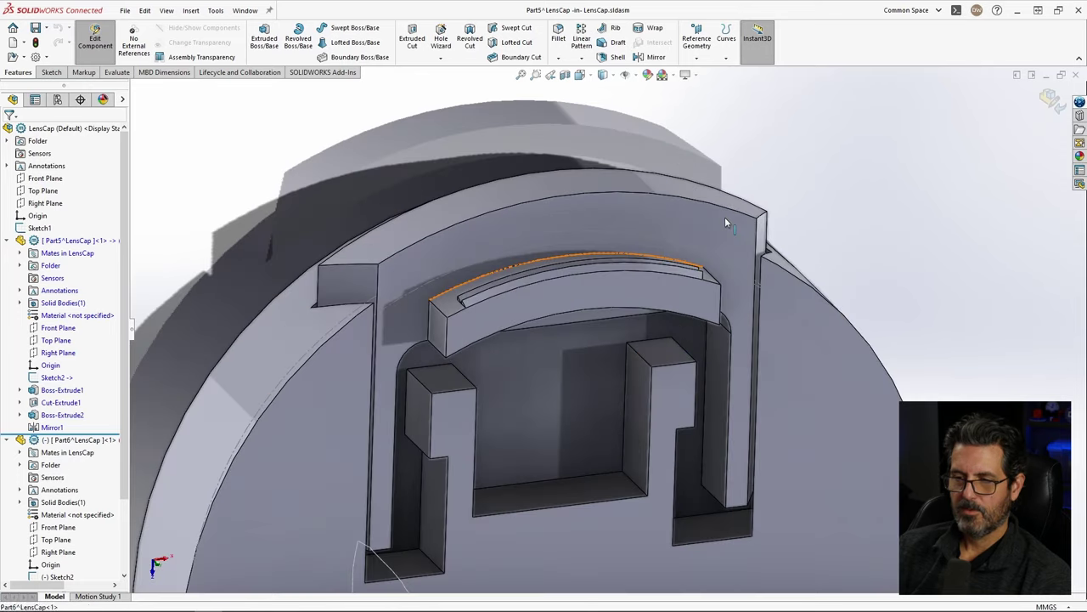
click(729, 220)
scroll(748, 212, down, 1)
ctrl+middle_drag(767, 200, 776, 217)
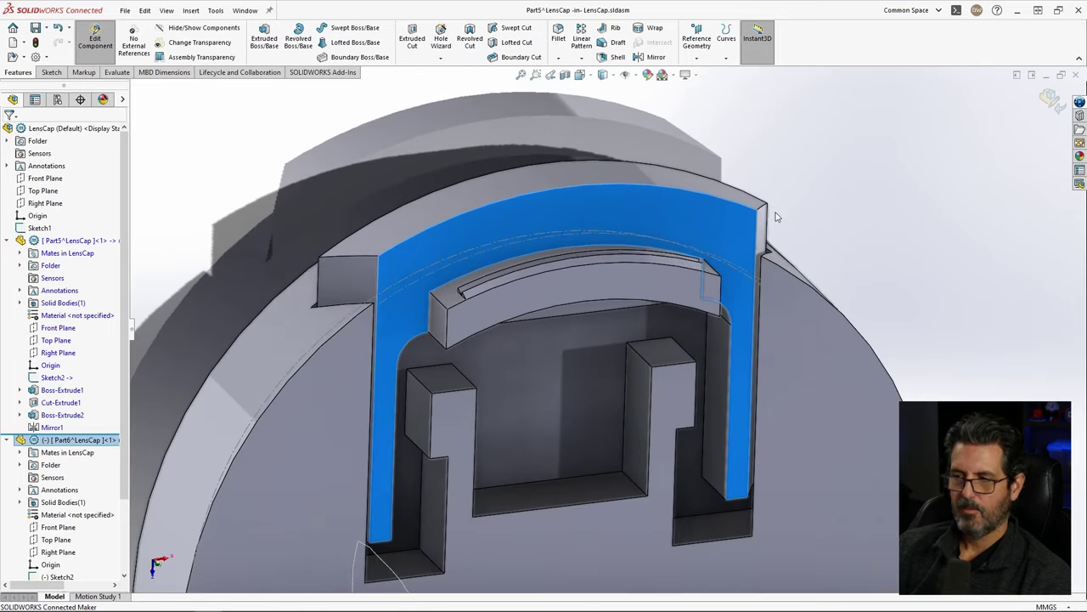
click(539, 239)
click(684, 223)
ctrl+middle_drag(697, 224, 399, 357)
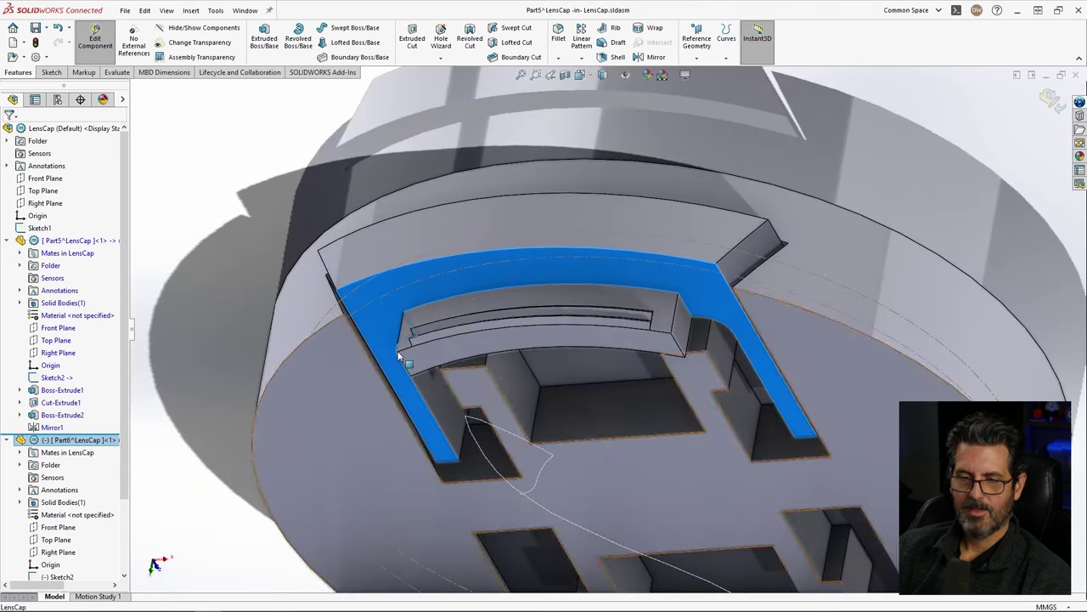
Step: Select Part5 and exit Edit Component to work on the LensCap assembly at top level
click(548, 136)
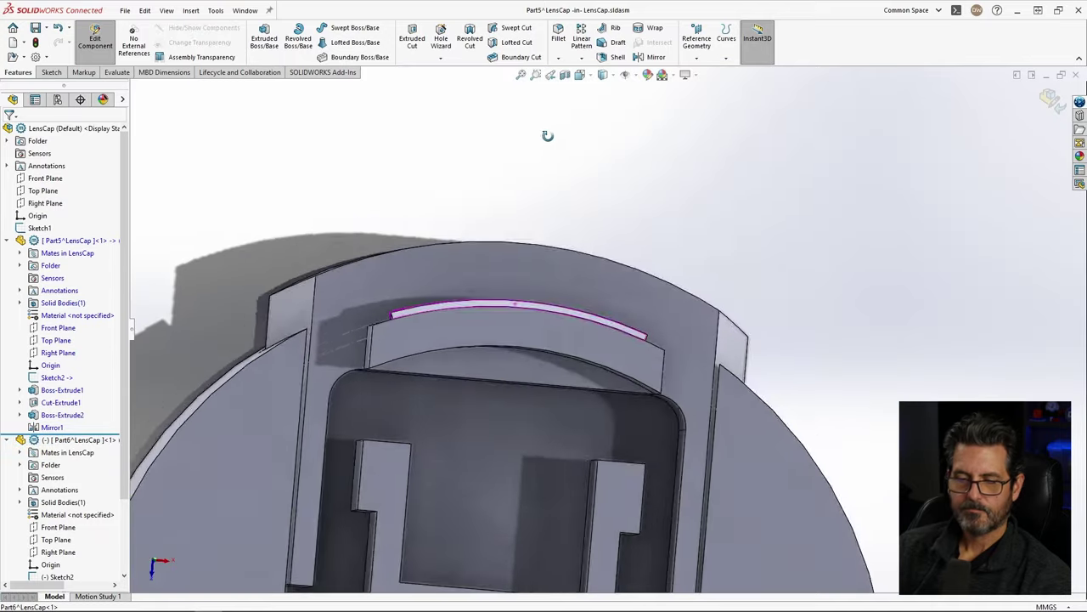
middle_drag(548, 136, 509, 211)
scroll(510, 211, up, 5)
middle_drag(586, 238, 638, 254)
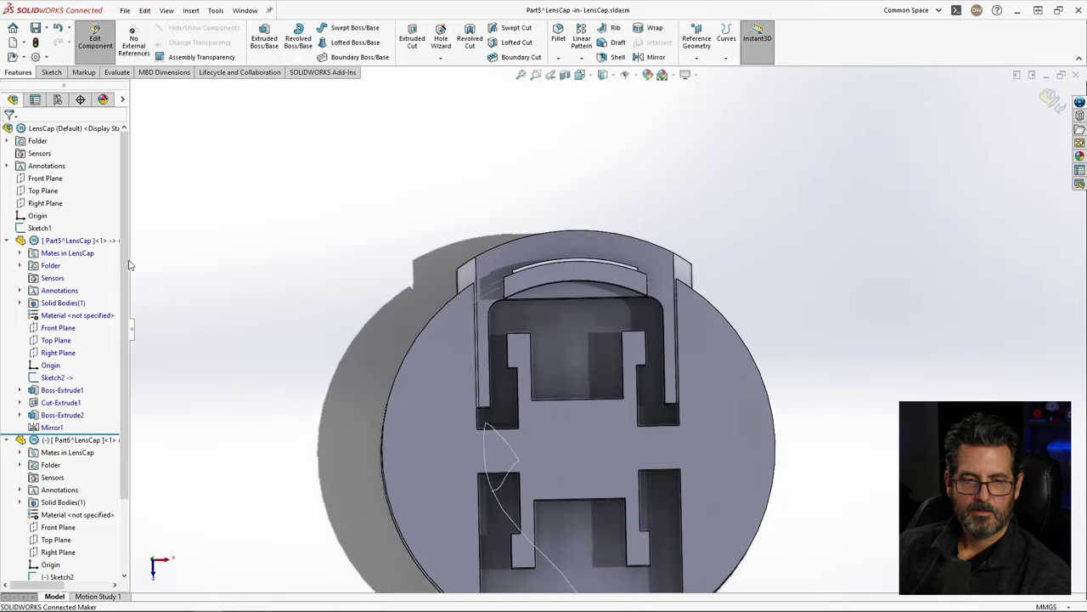
click(75, 240)
click(1051, 99)
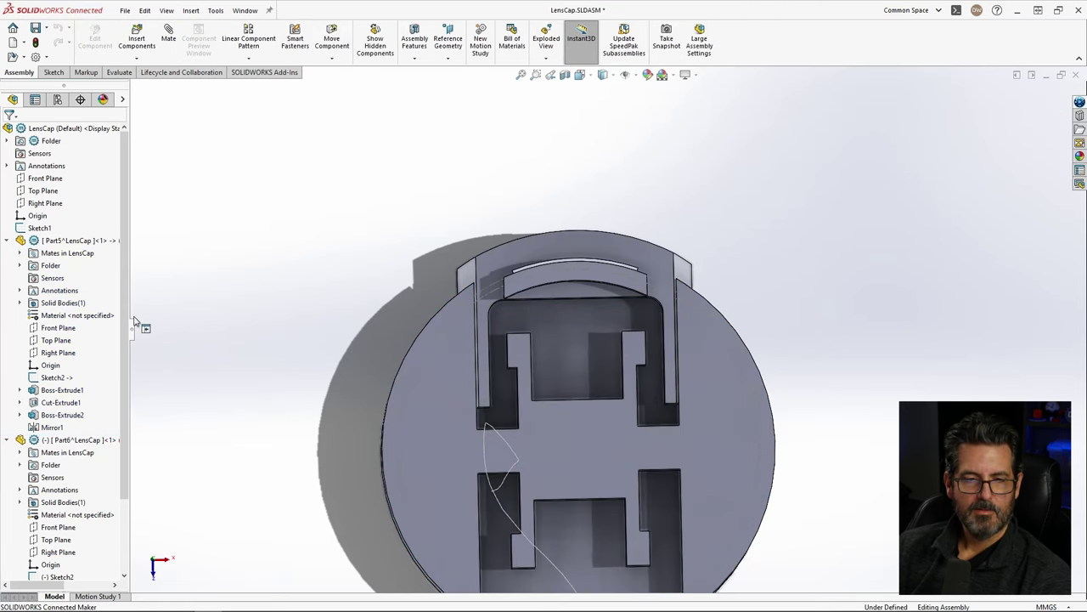
Step: Rename the Part5 component to 'Base'
click(60, 242)
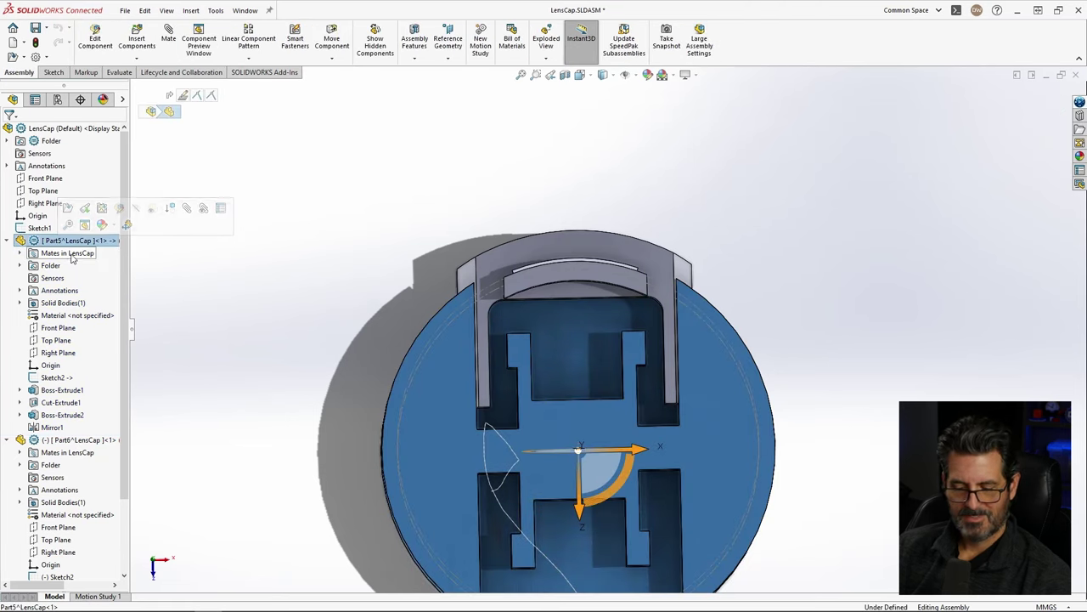
key(shift+c)
click(238, 262)
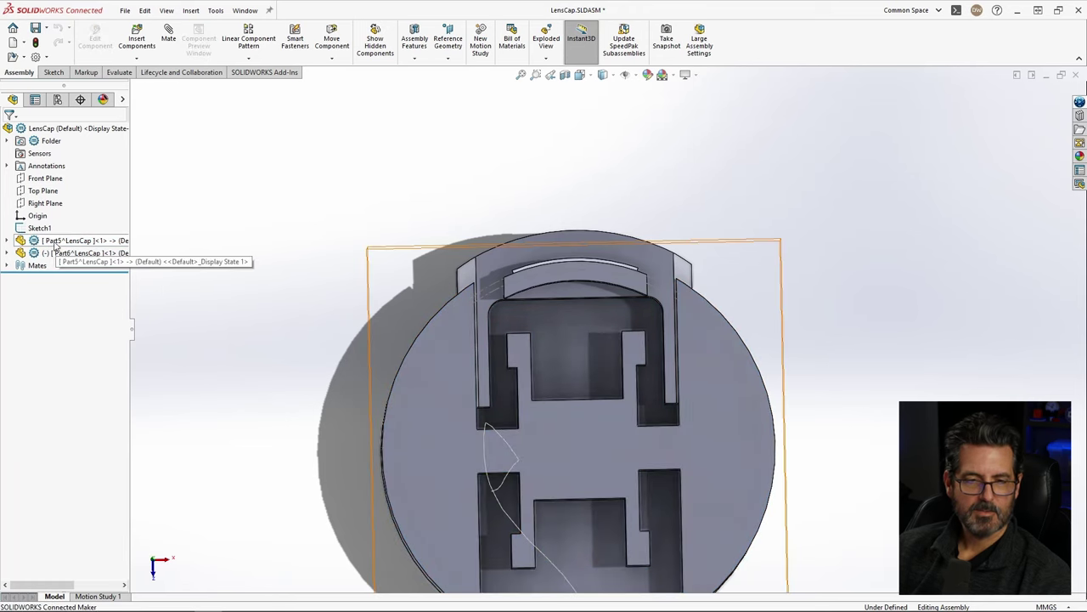
click(57, 242)
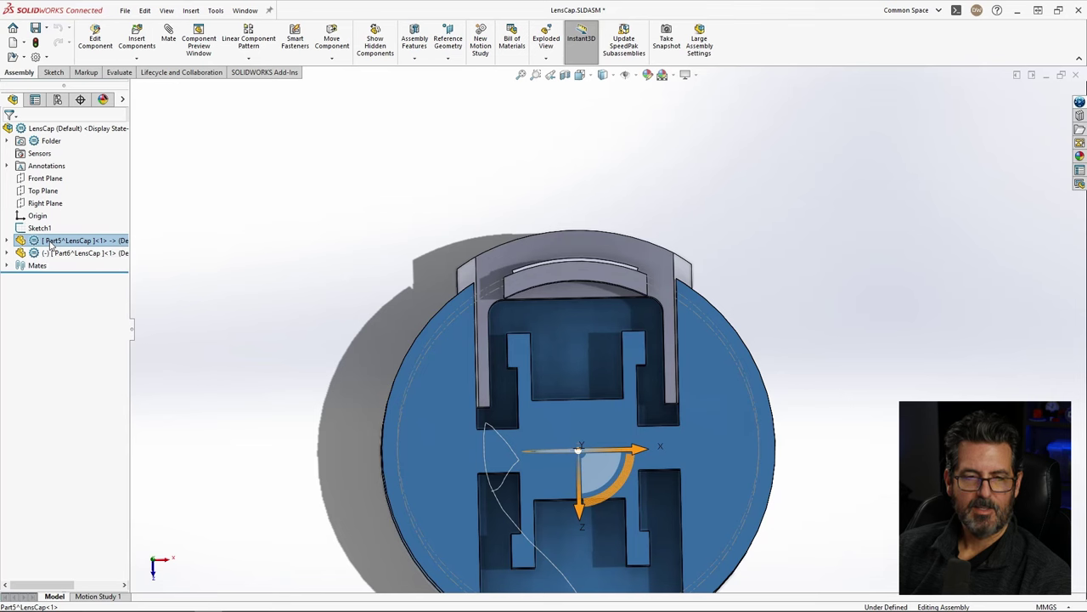
click(51, 244)
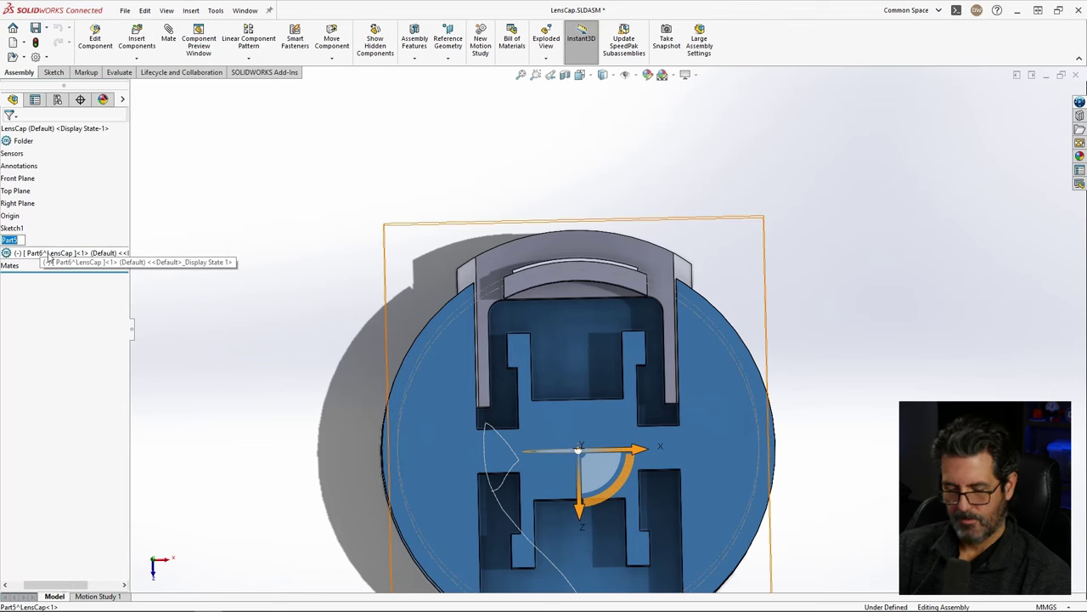
text(Ba)
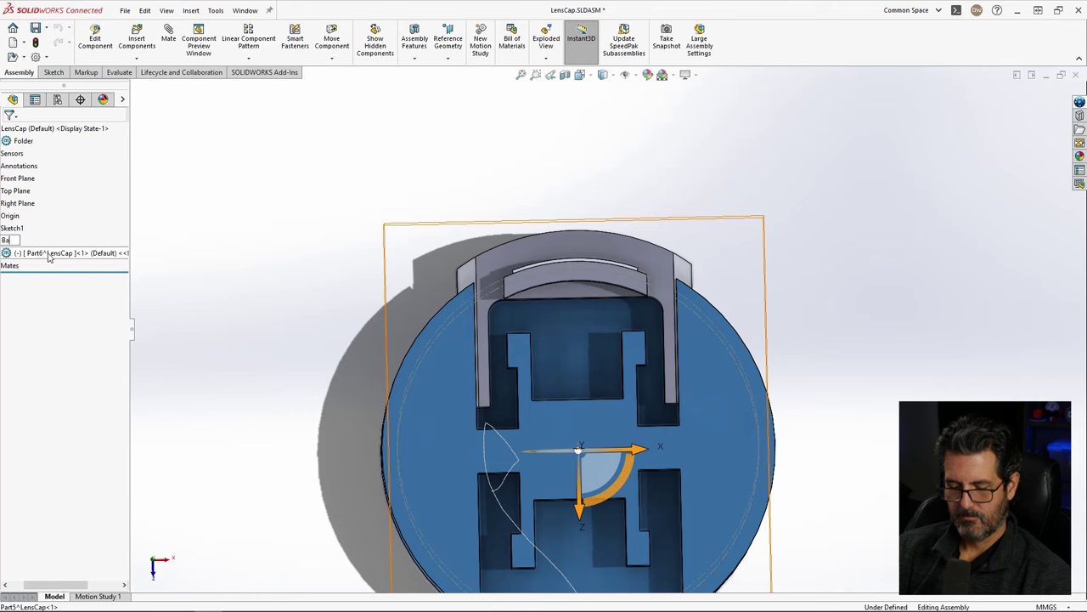
text(se)
key(Return)
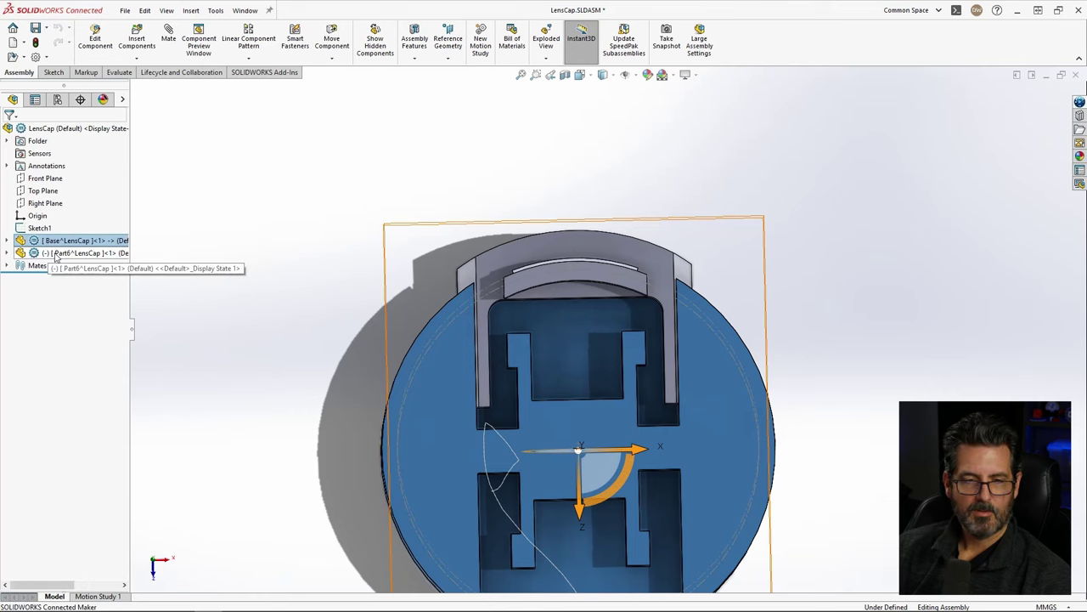
Step: Rename the Part6 component to 'Slide'
click(61, 255)
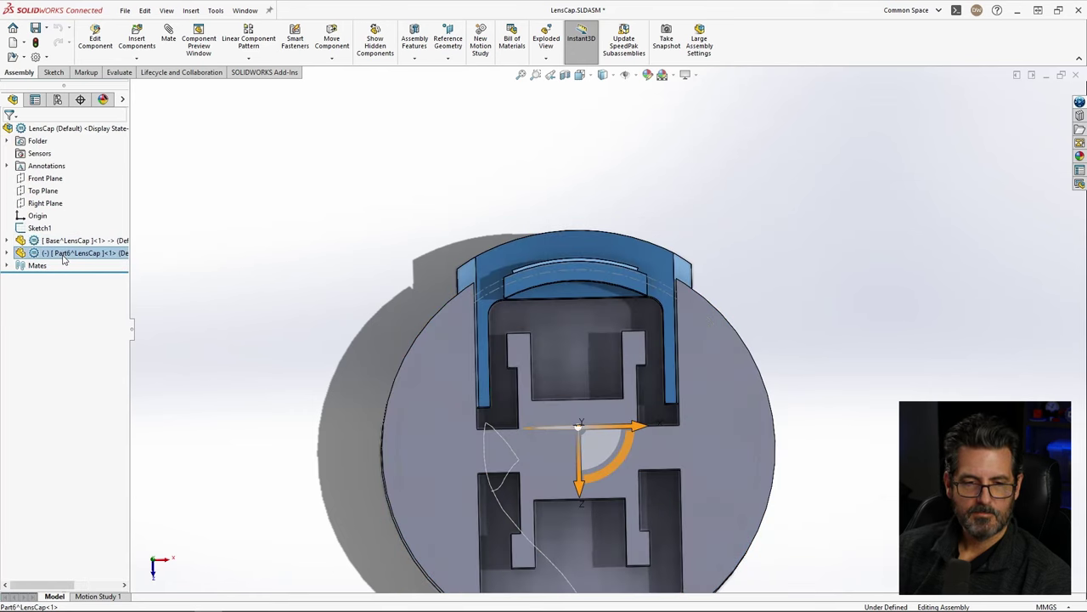
click(63, 255)
text(Slide)
key(Return)
click(222, 250)
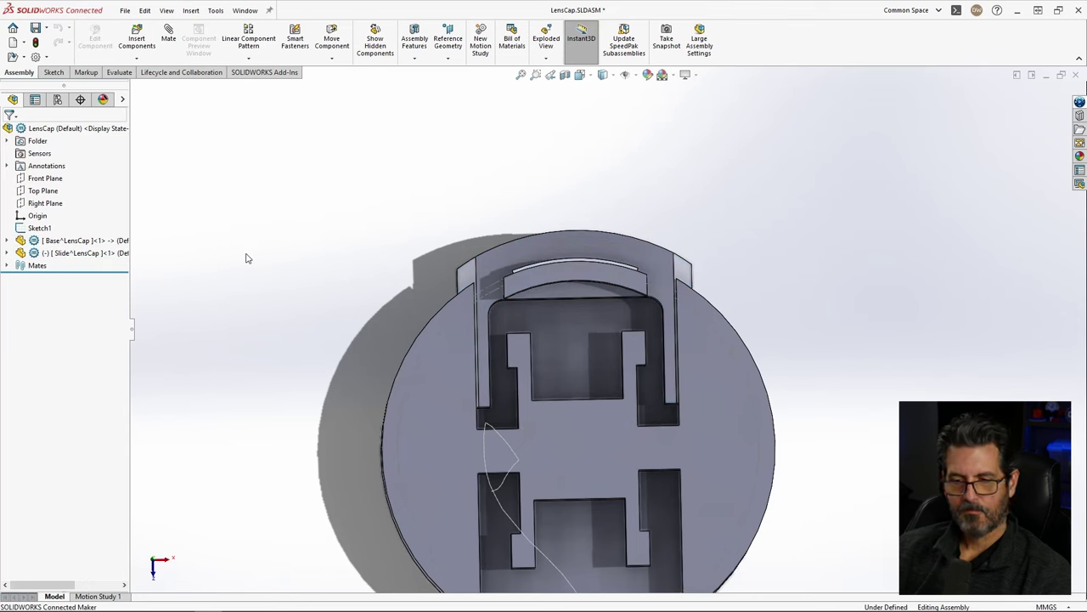
Step: Drag the Slide component up and down to test its travel inside the Base
mouse_move(643, 344)
middle_down()
mouse_move(622, 316)
mouse_move(627, 342)
middle_up()
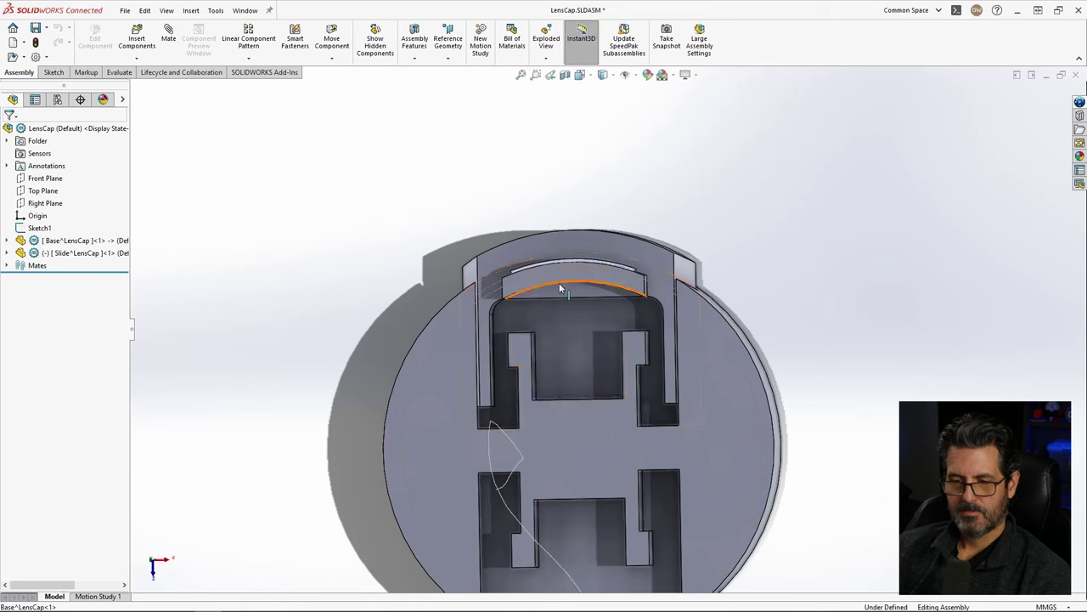
drag(559, 277, 564, 205)
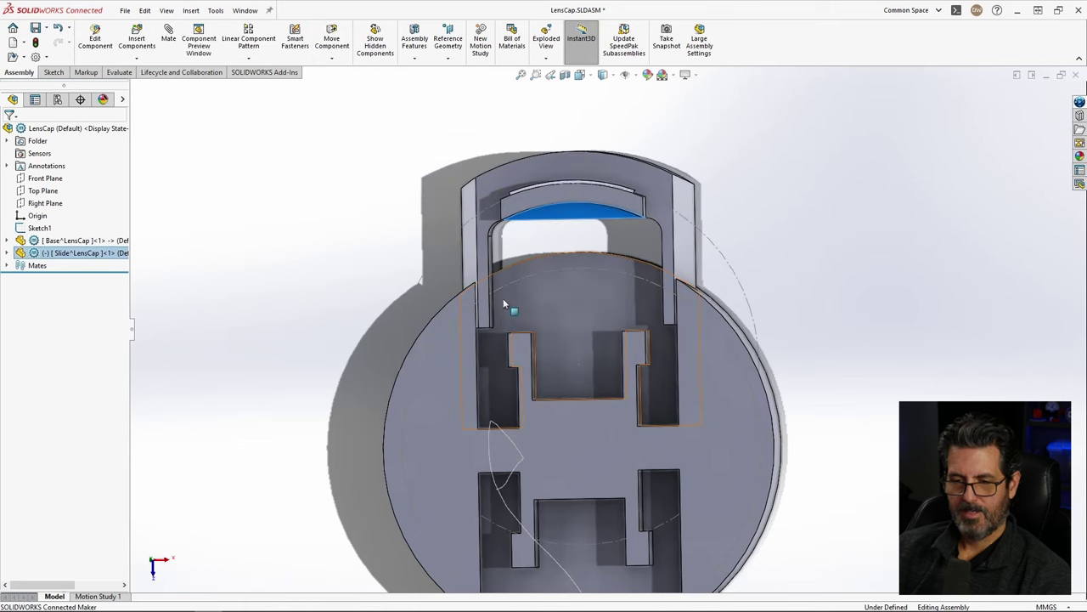
drag(493, 195, 494, 273)
click(500, 342)
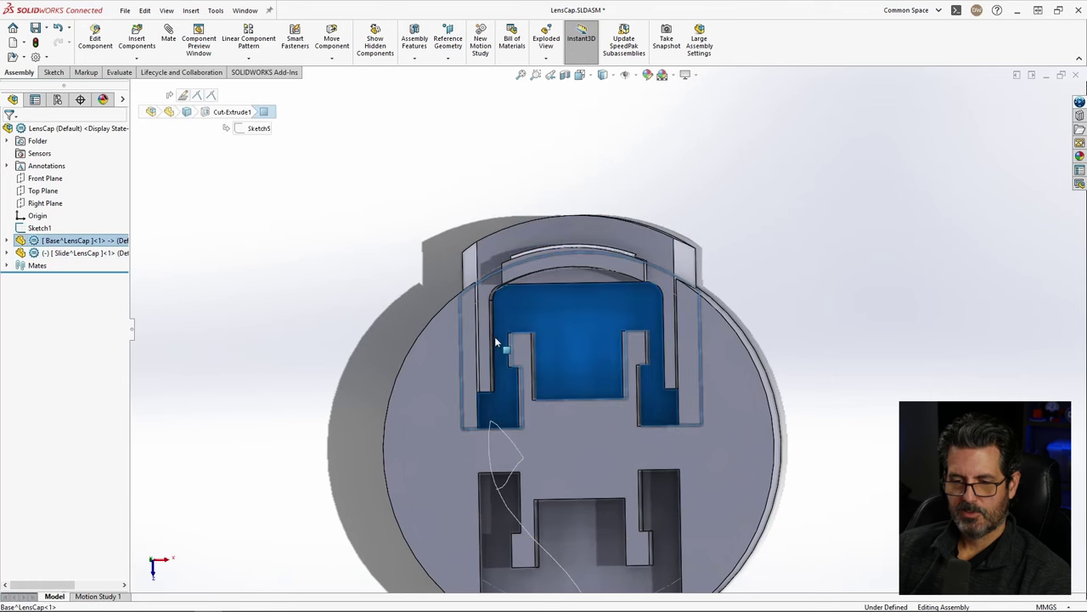
drag(497, 331, 489, 279)
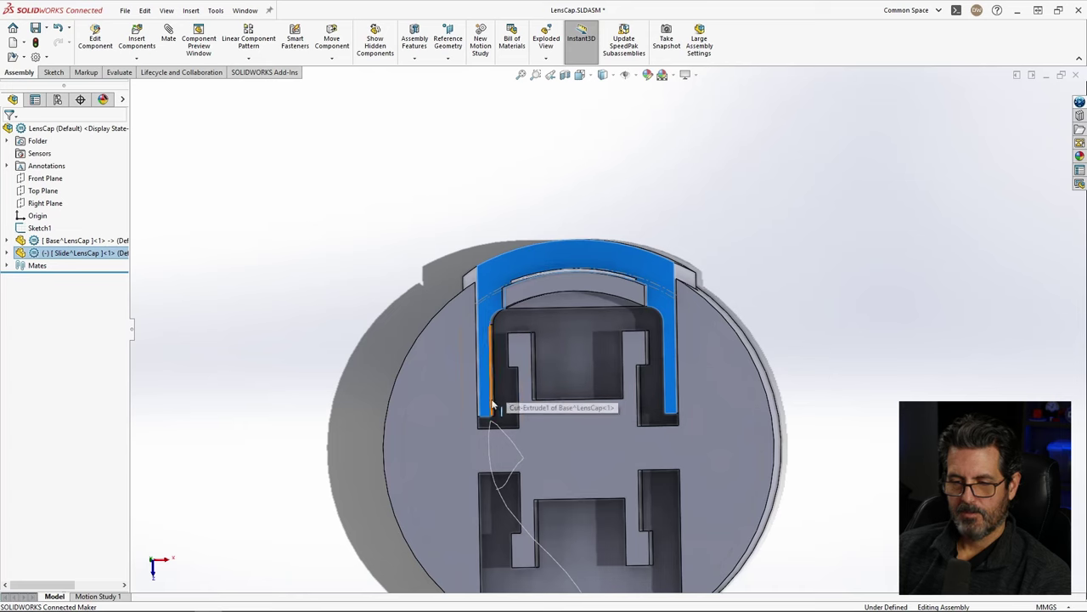
Step: Select a face of the Slide's arm and choose Edit Part
scroll(668, 390, down, 3)
scroll(652, 395, down, 3)
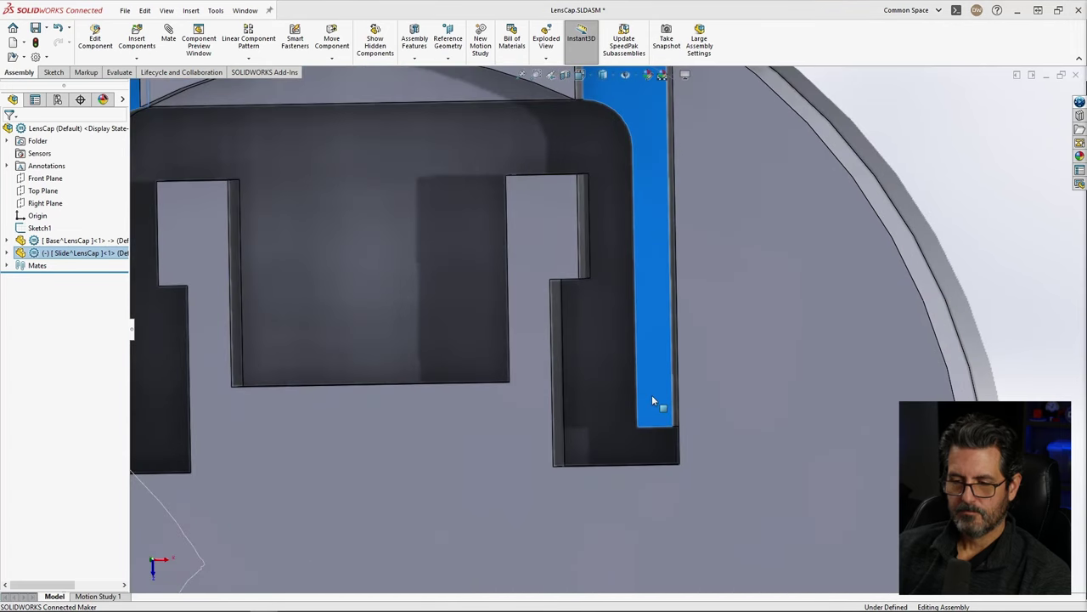
click(651, 395)
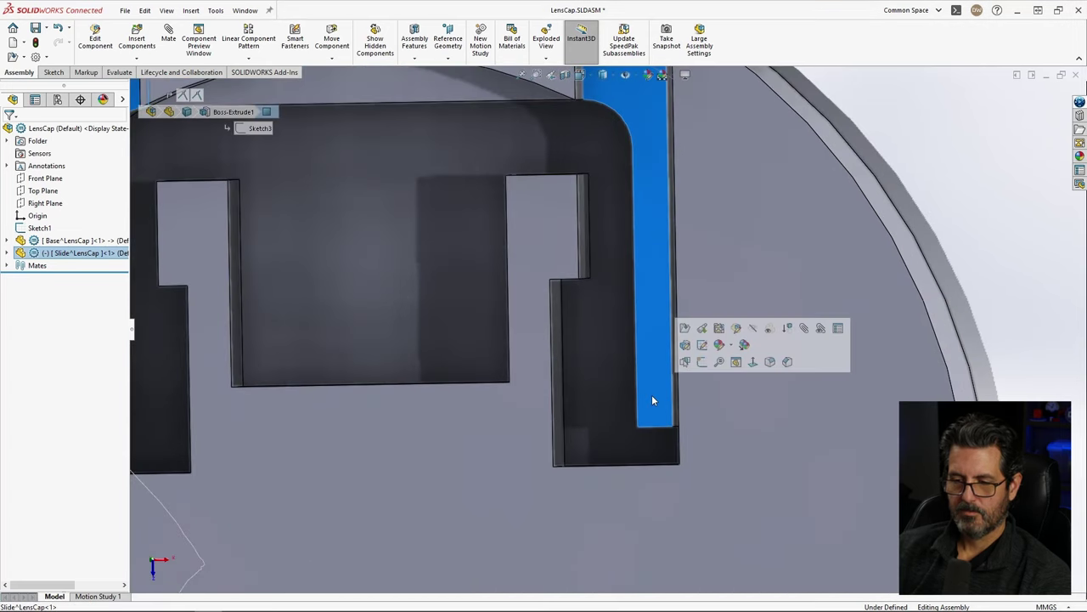
click(737, 329)
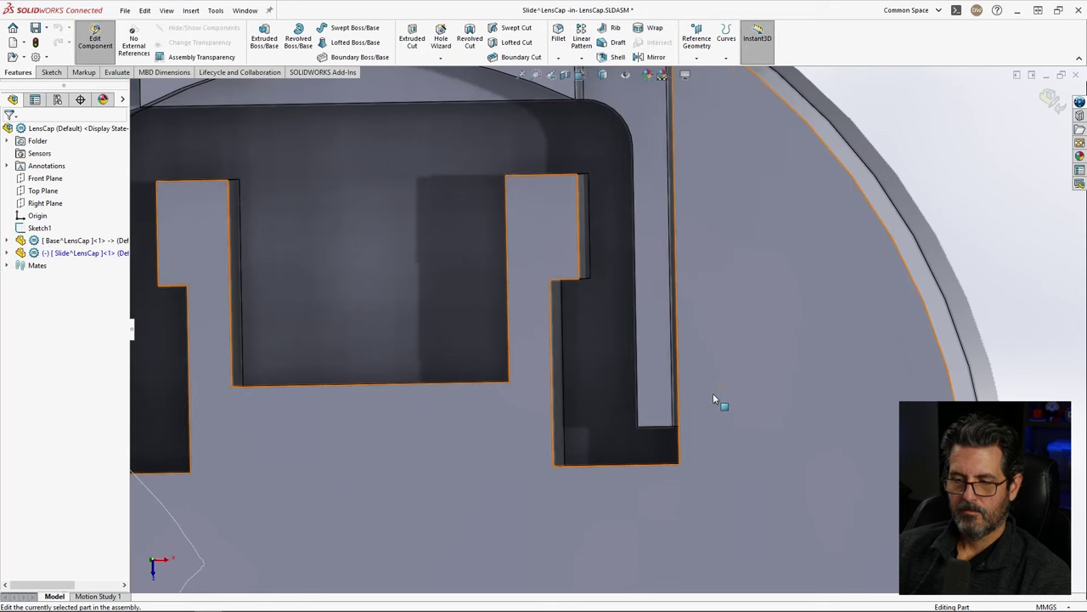
Step: Start Sketch6 on the Slide's blue face
click(654, 383)
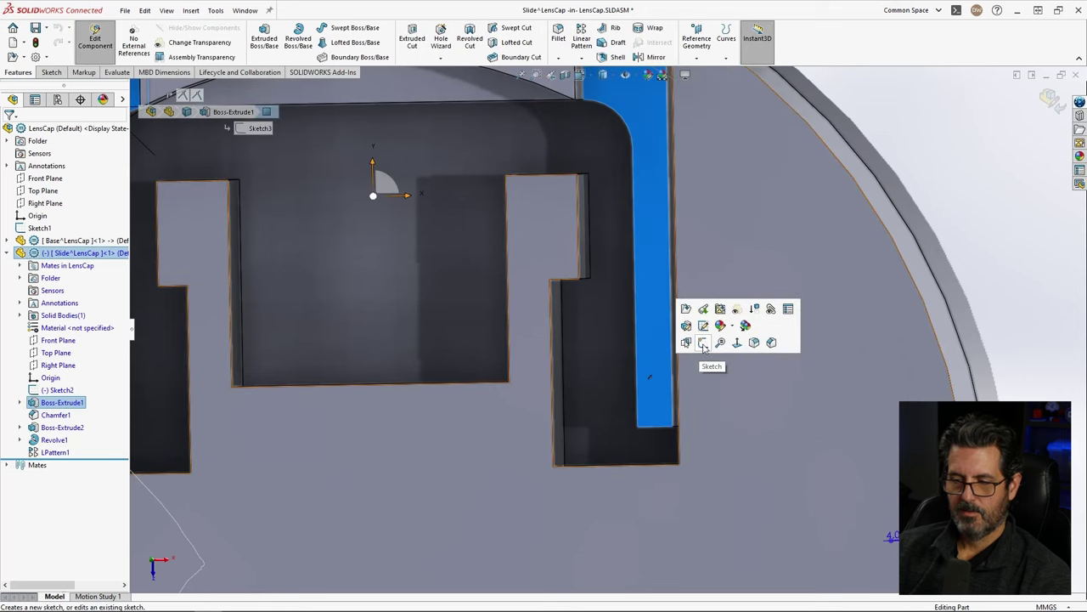
click(703, 342)
scroll(701, 282, down, 5)
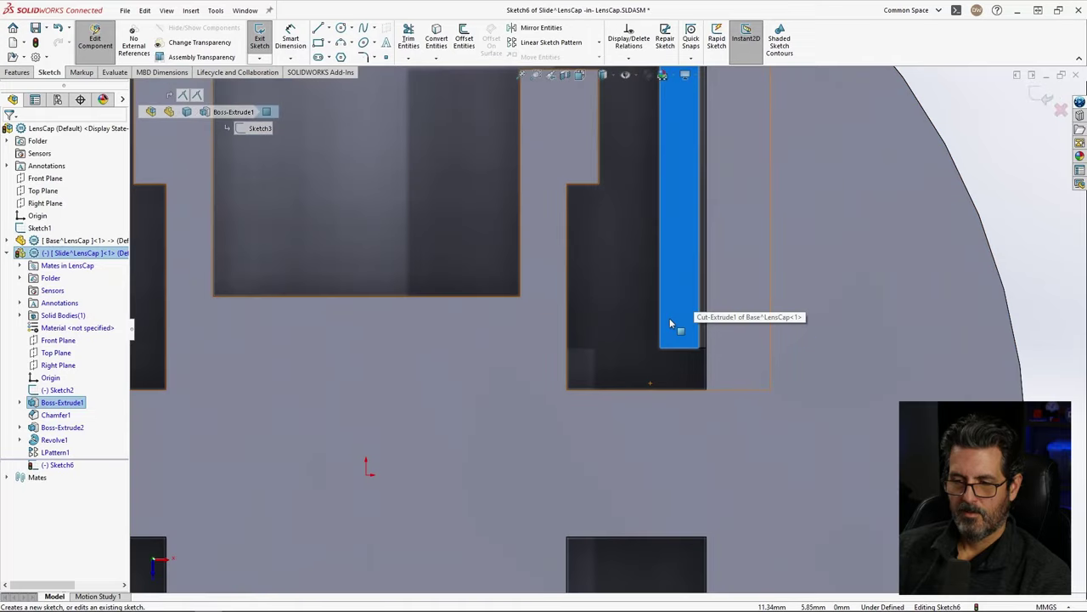
Step: Convert the face's 11.5 mm left vertical edge into a sketch line
click(661, 306)
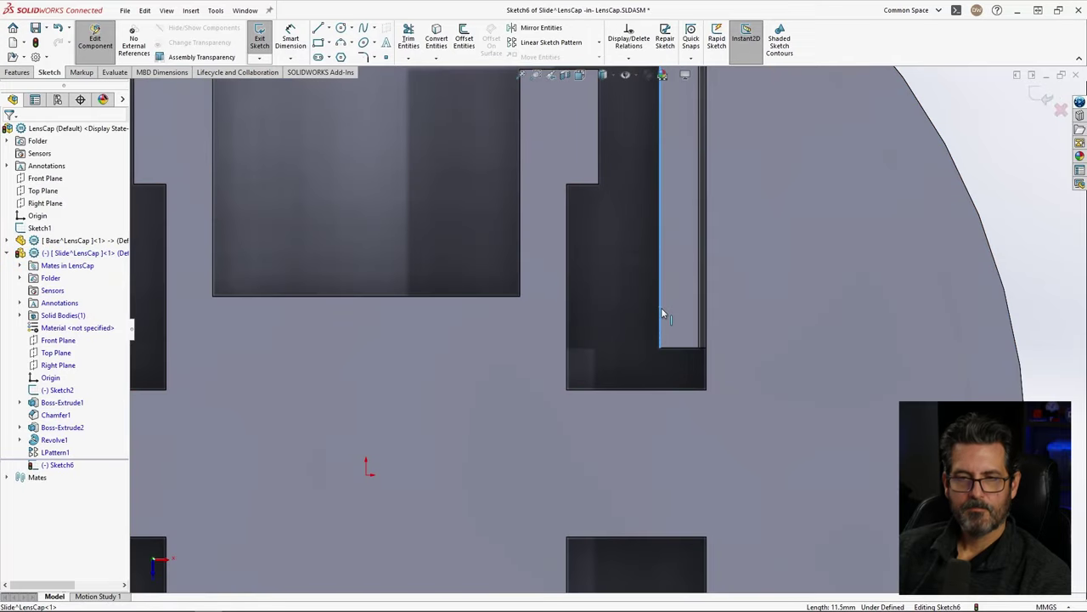
click(436, 38)
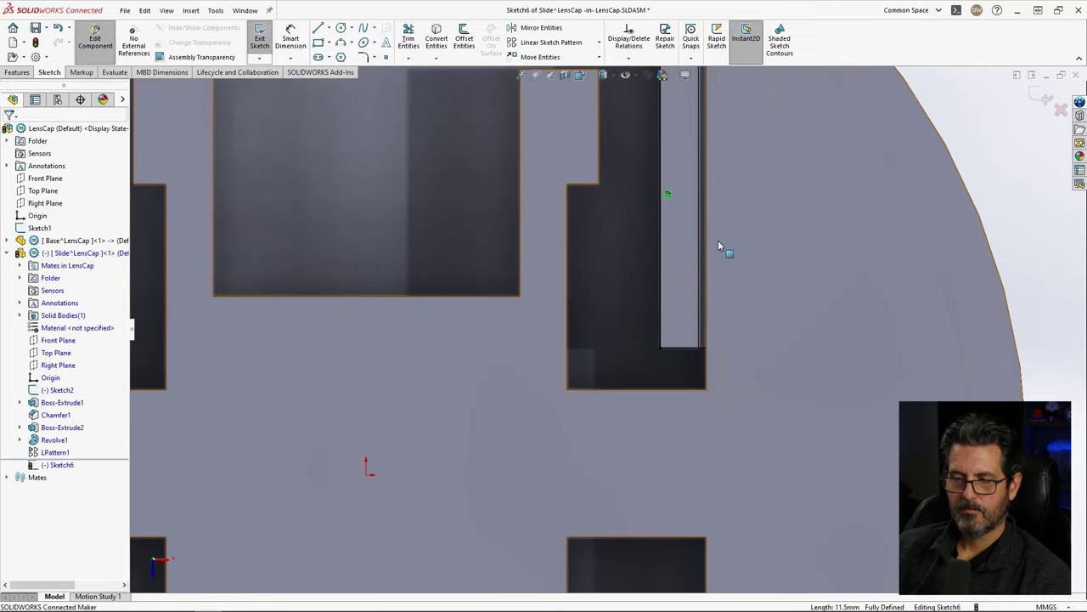
scroll(643, 272, up, 3)
scroll(607, 270, down, 2)
scroll(607, 270, up, 2)
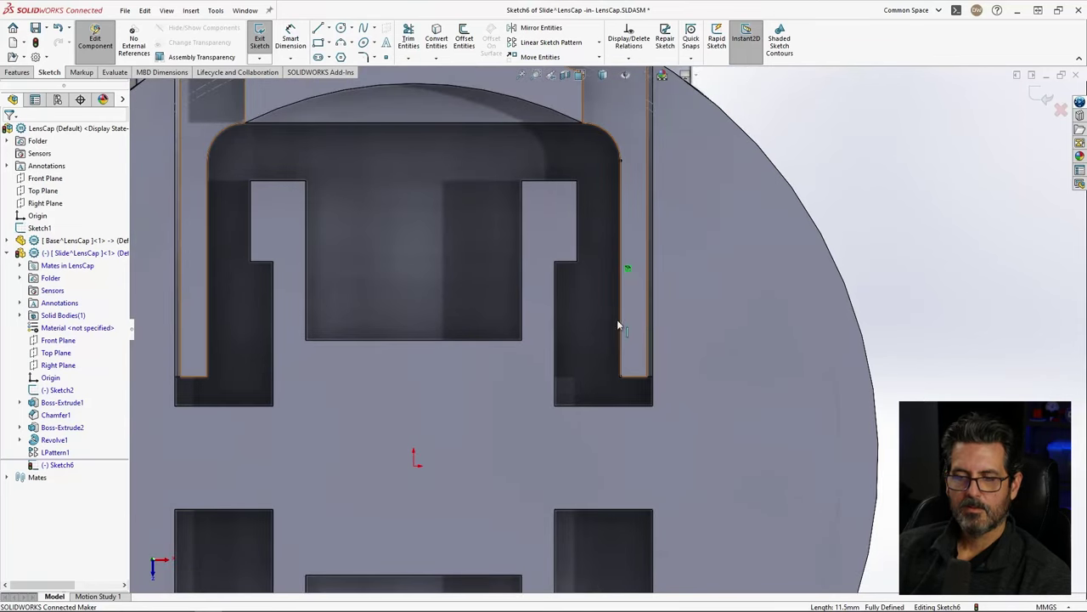
scroll(591, 333, down, 2)
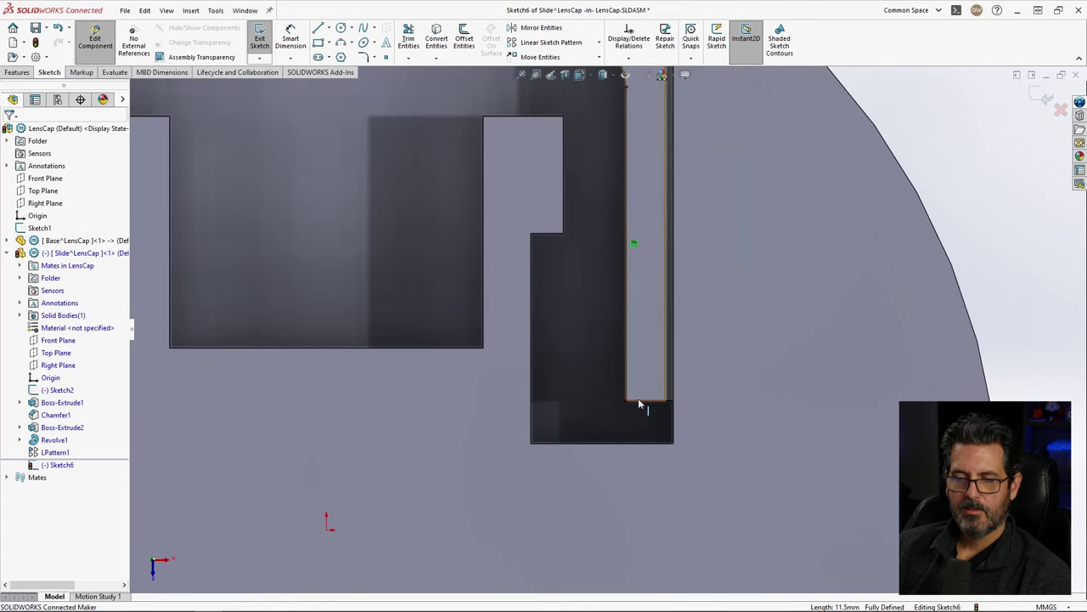
click(319, 30)
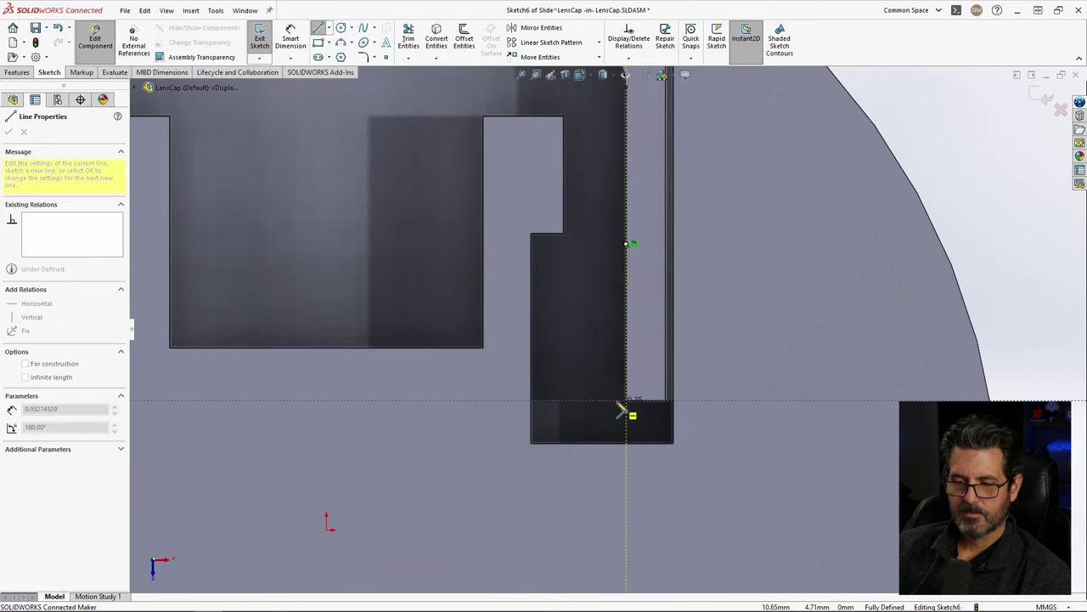
Step: Sketch a short horizontal line at the slot's bottom corner, then a tangent curve sweeping up and left
click(614, 402)
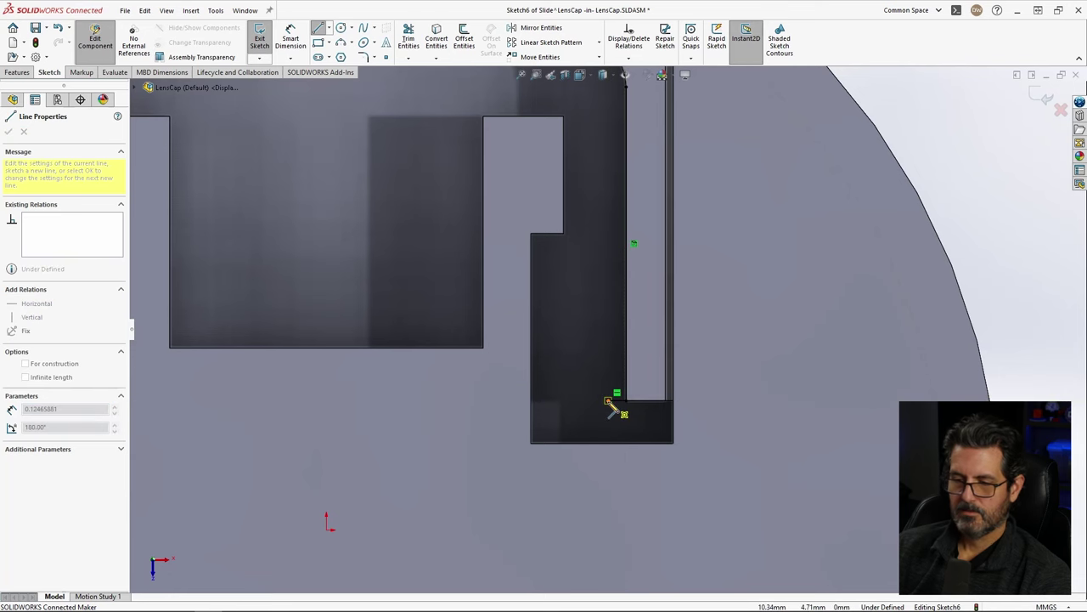
mouse_move(608, 402)
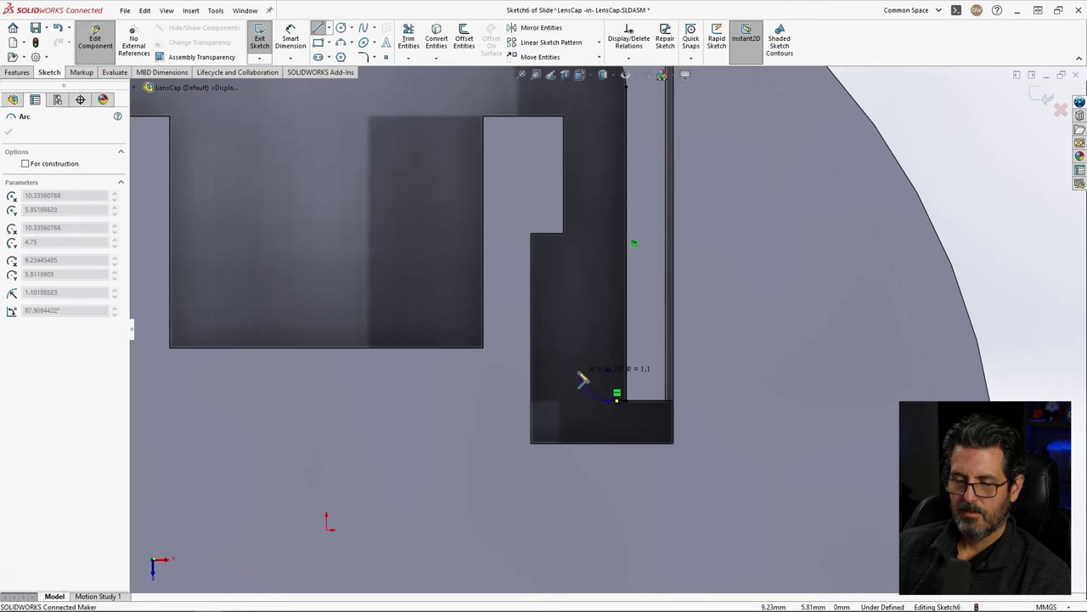
click(577, 374)
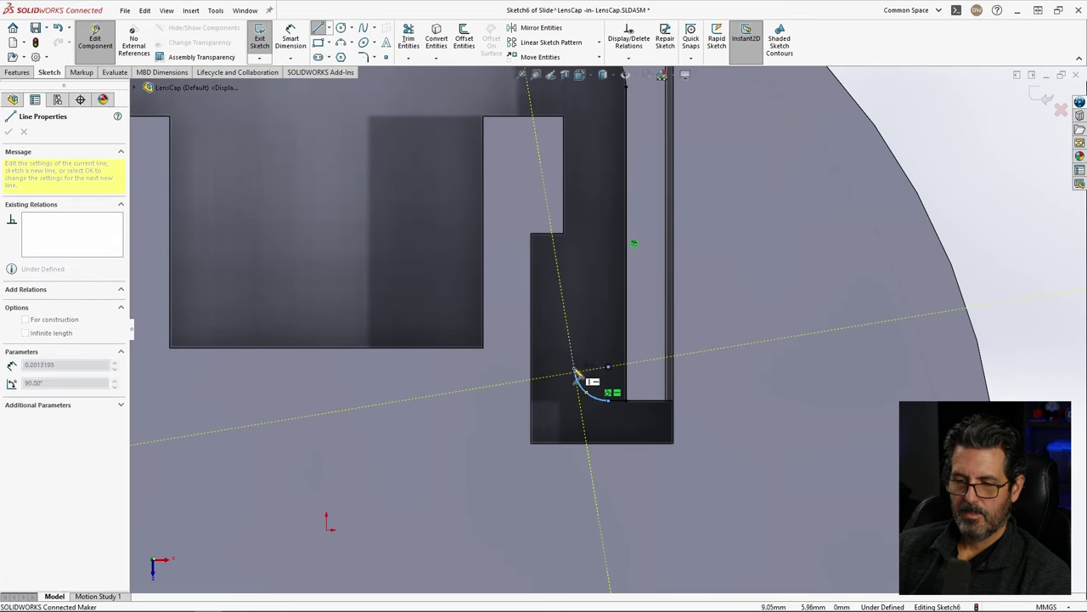
mouse_move(578, 375)
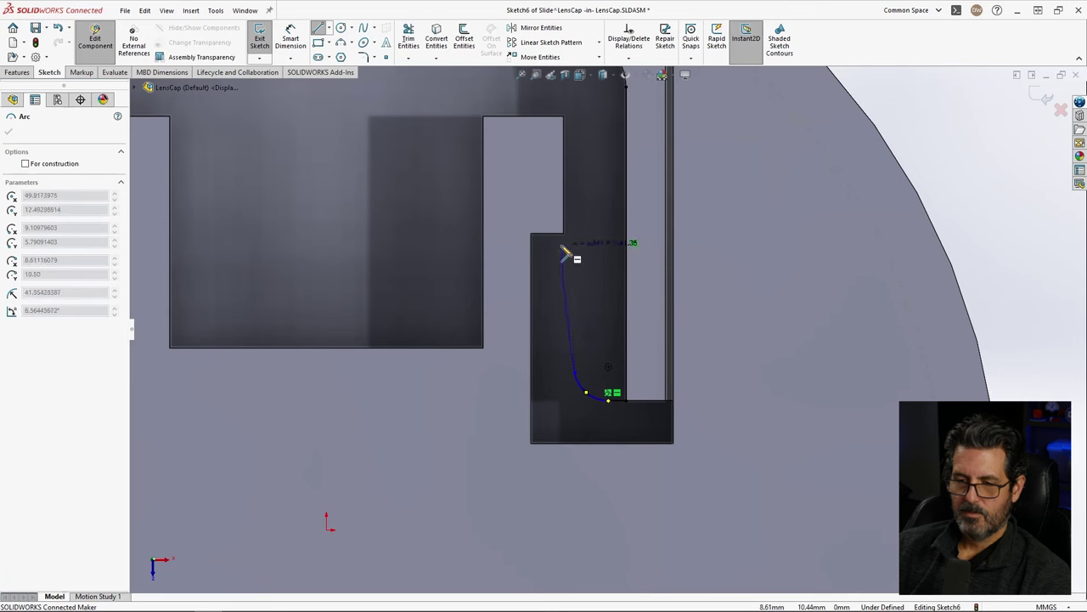
click(562, 248)
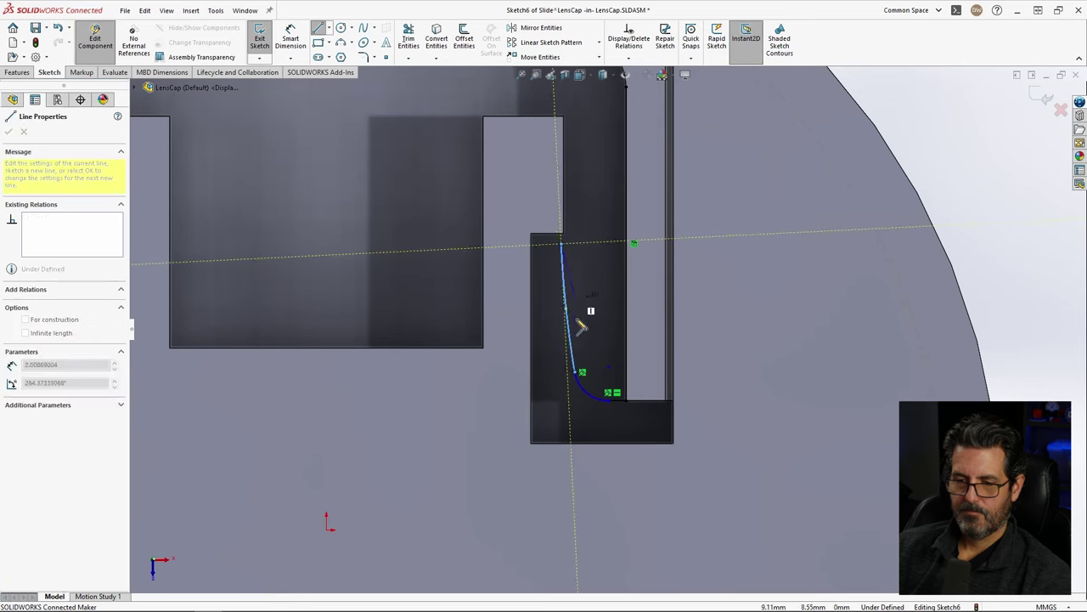
key(Escape)
Step: Reshape the curve by moving its top end left and down and adjusting its control point
drag(562, 247, 543, 244)
drag(558, 360, 576, 382)
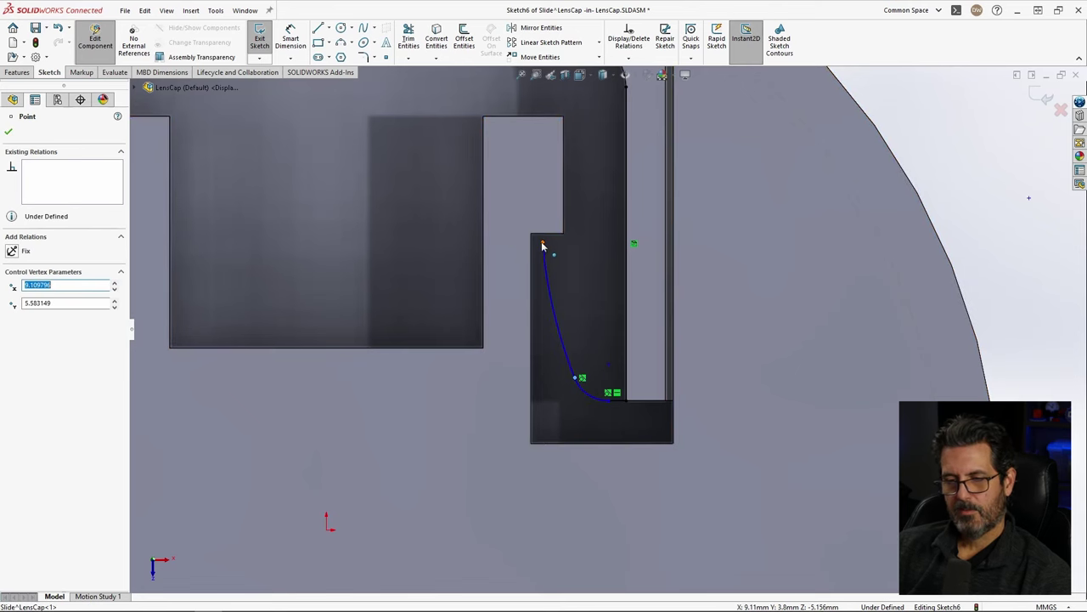
drag(541, 253, 545, 272)
click(881, 150)
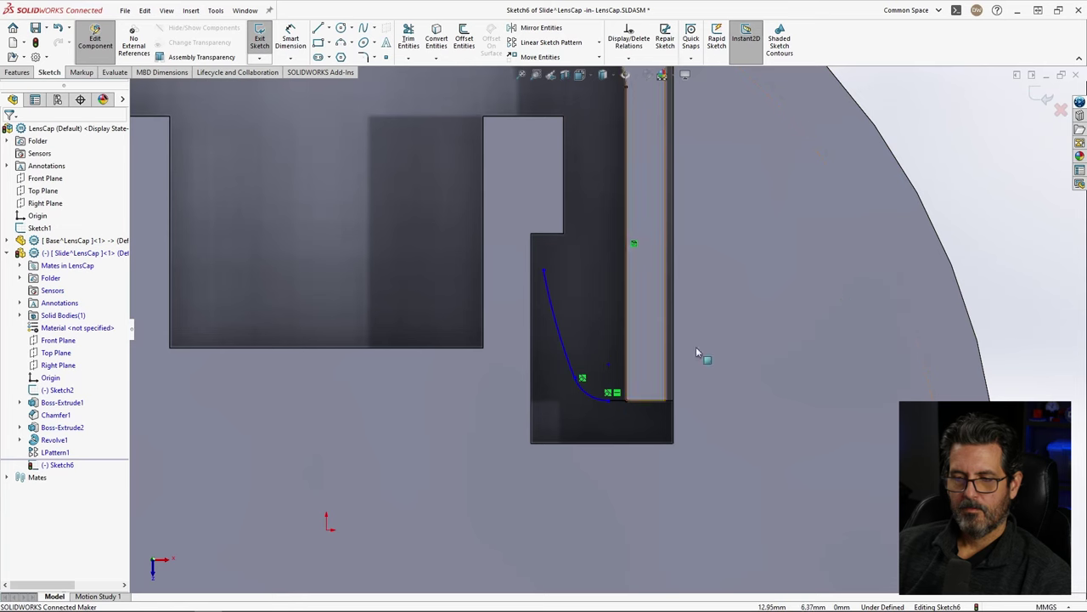
key(d)
click(543, 271)
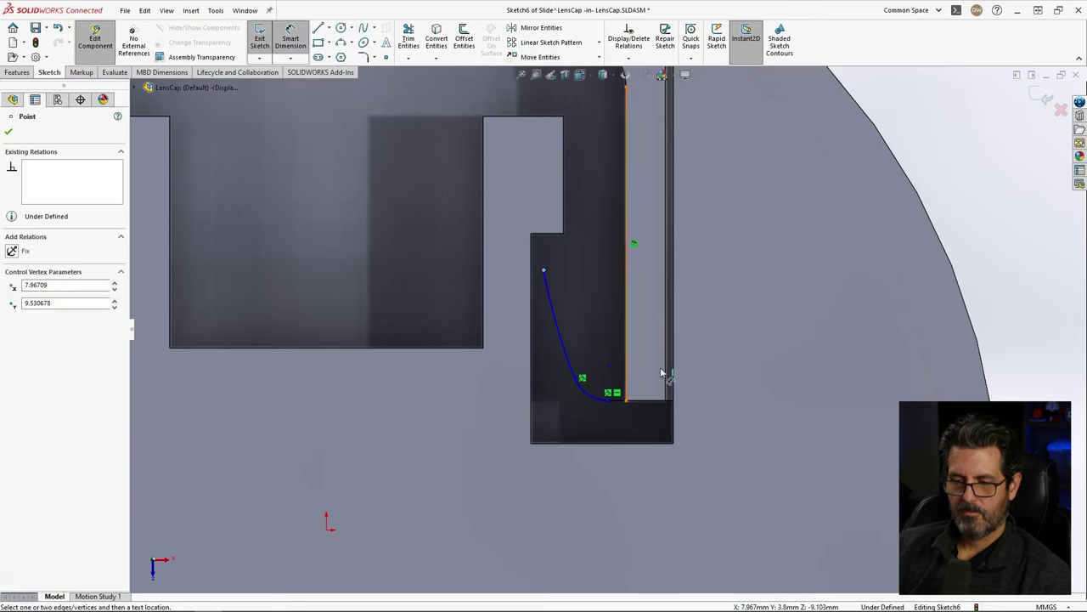
Step: Dimension the curve's top endpoint 4.5 mm above the bottom line
click(629, 401)
click(722, 362)
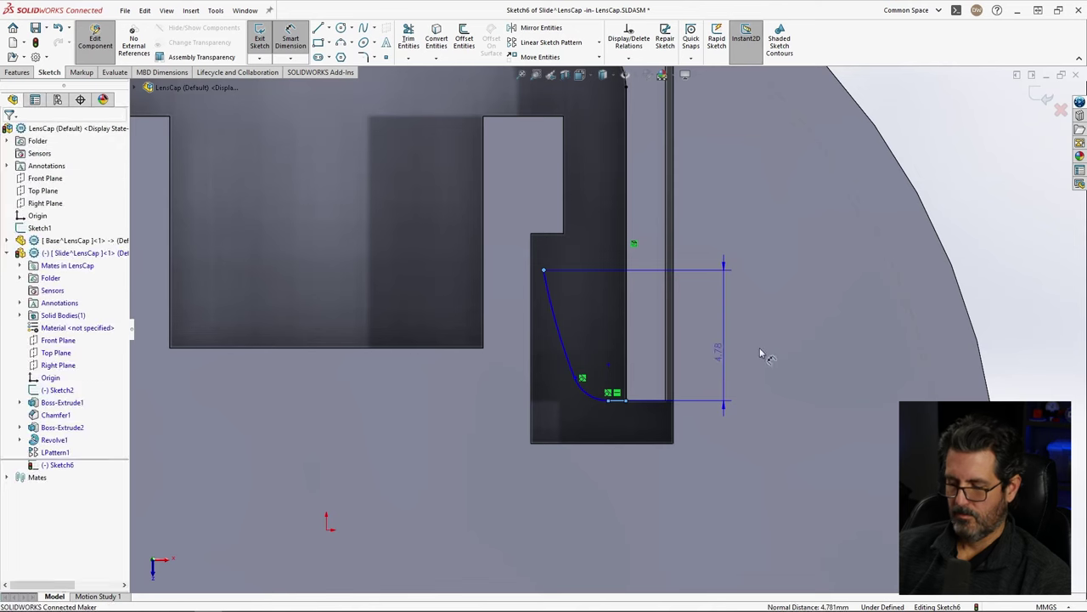
text(4.5)
key(Return)
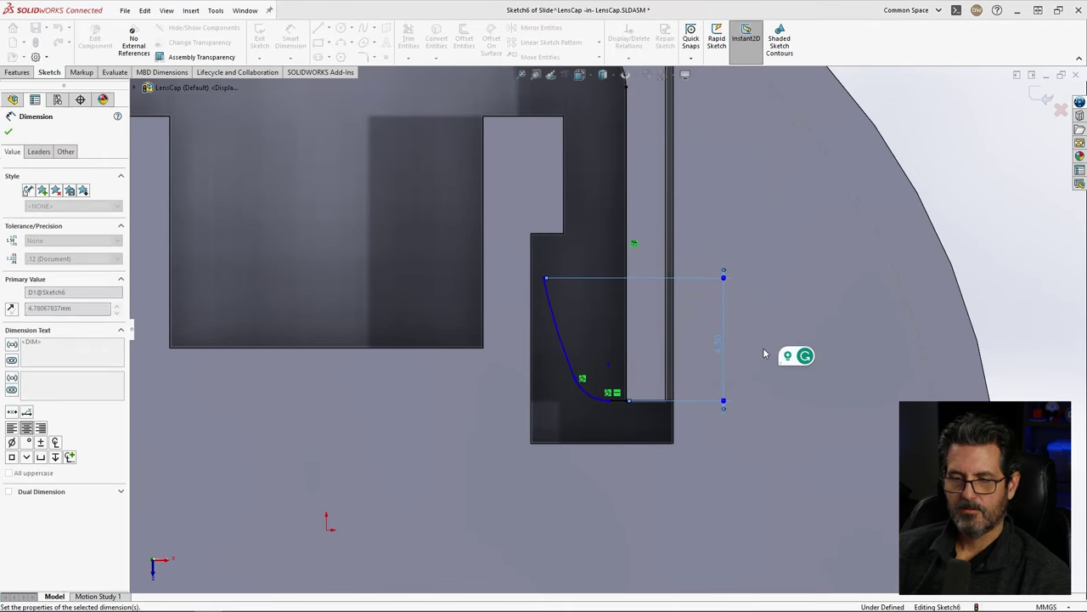
Step: Dimension the curve's top endpoint 2.8 mm across from the vertical edge line
click(544, 281)
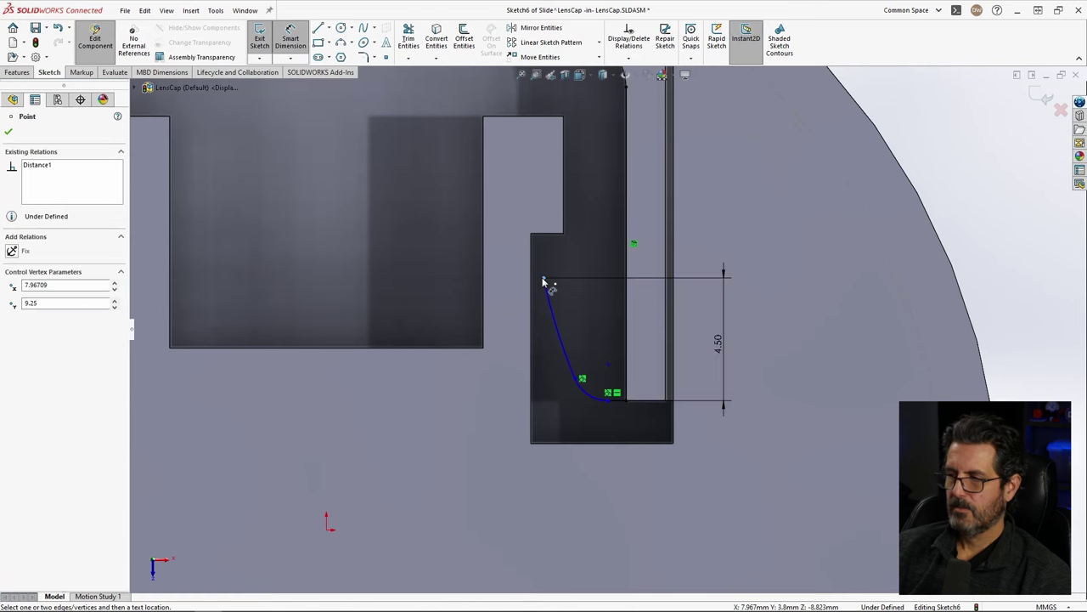
click(626, 337)
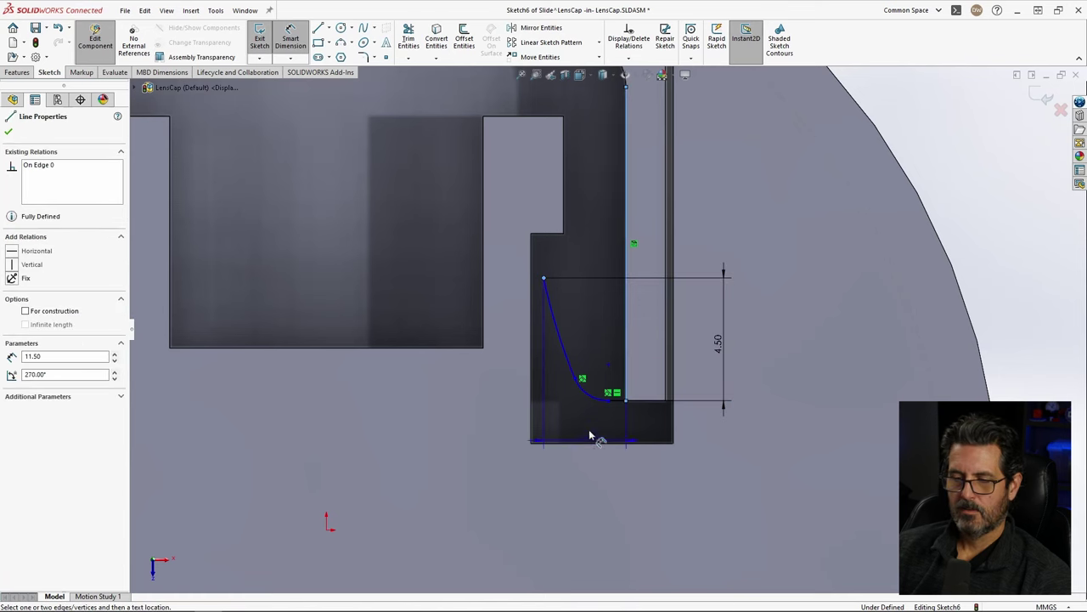
click(588, 470)
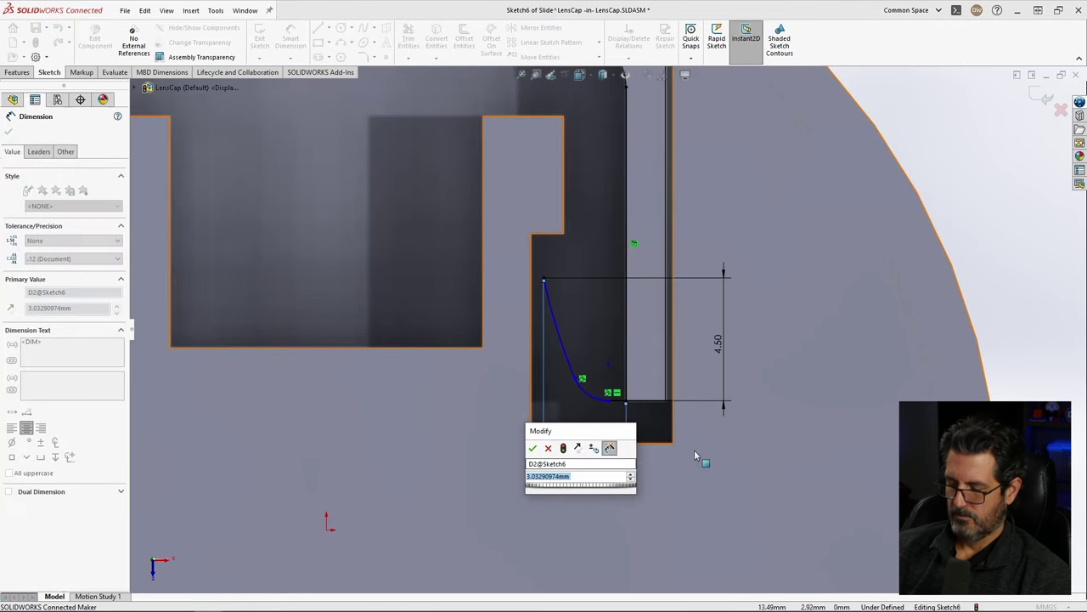
text(2.8)
key(Return)
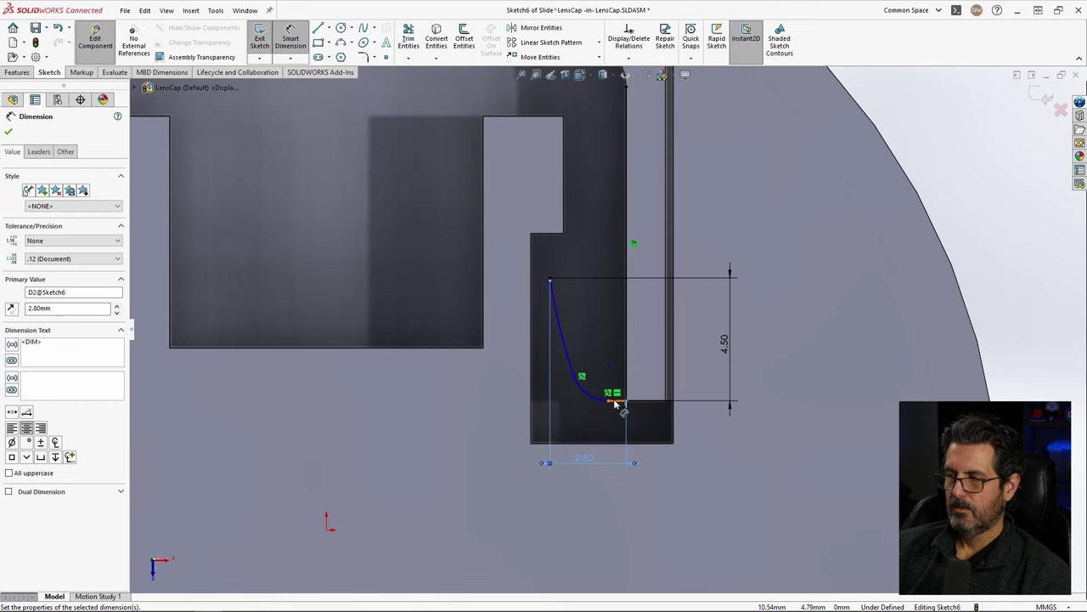
key(Escape)
scroll(623, 378, down, 3)
click(537, 215)
click(469, 40)
click(512, 262)
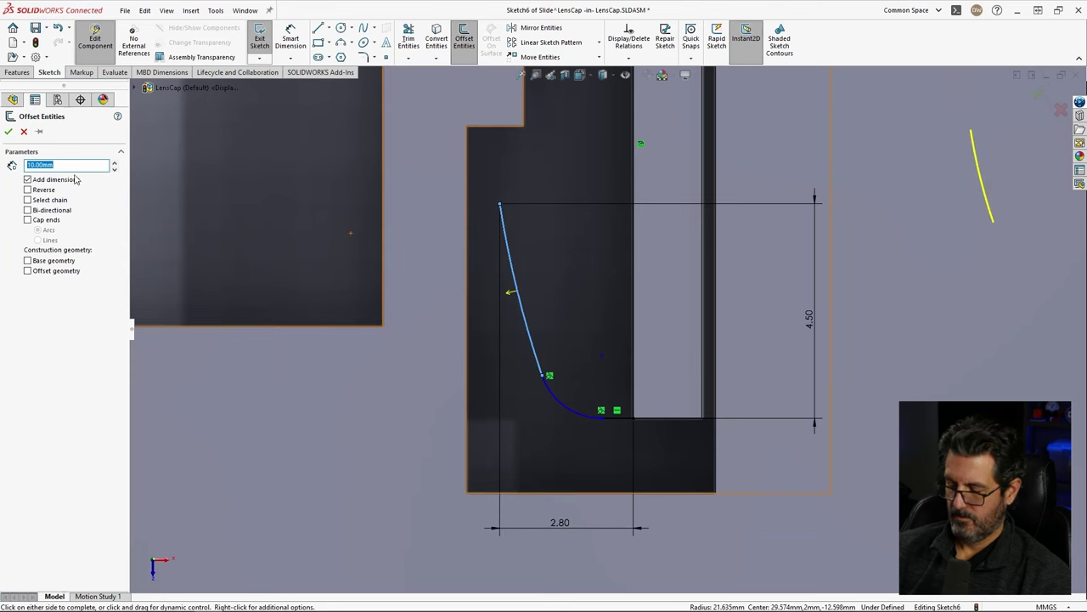
Step: Offset the curved arm and its lower arc by 0.8 mm to form the second wall
text(.8)
key(Return)
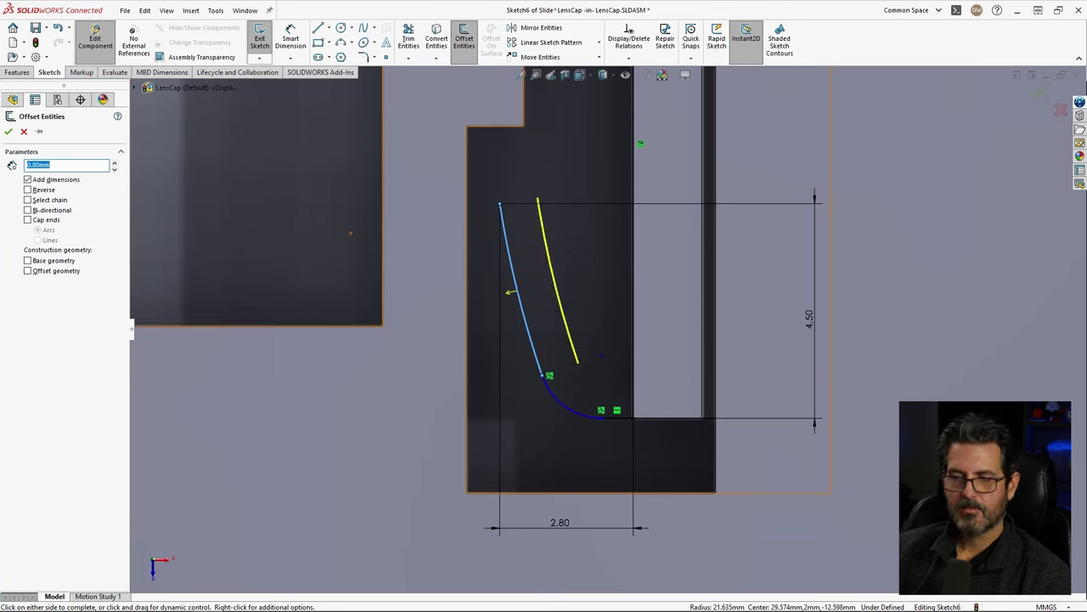
click(565, 406)
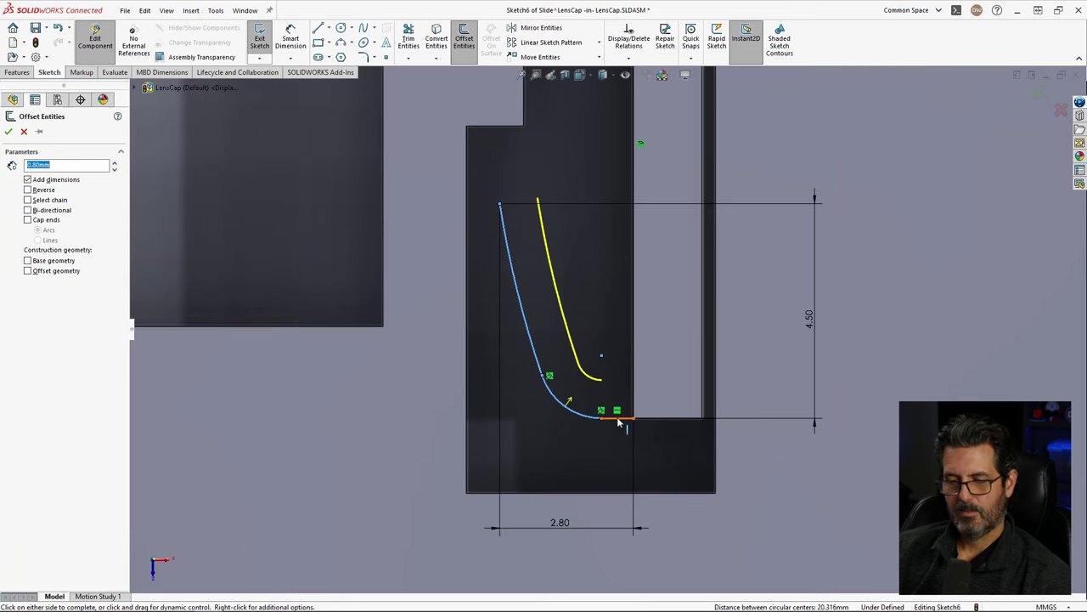
click(9, 131)
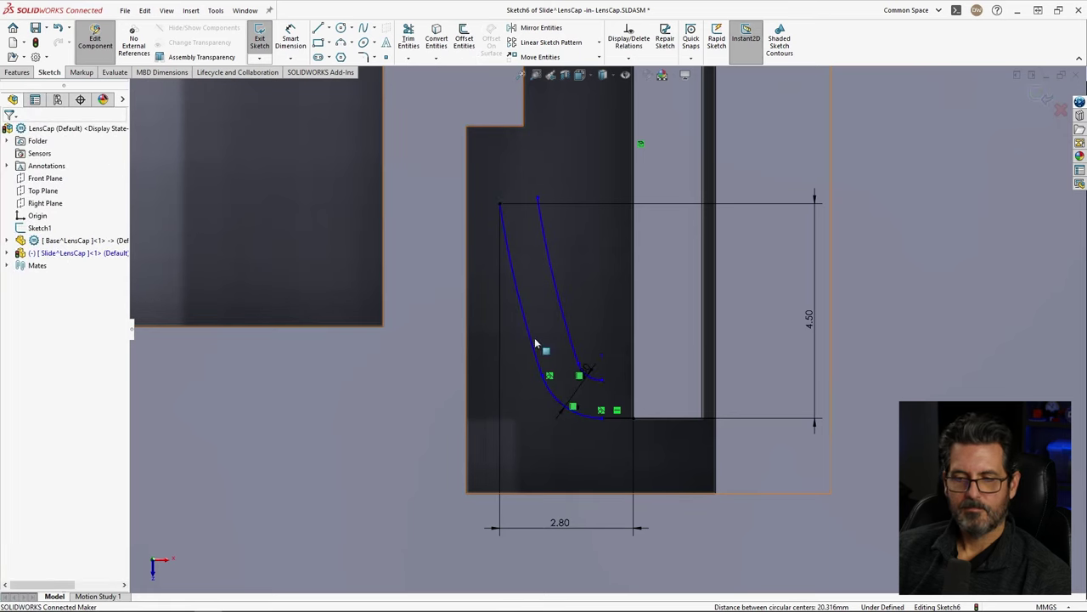
Step: Pull the offset curve's end up and make the small arc tangent to the line
mouse_move(601, 384)
mouse_down()
mouse_move(628, 386)
mouse_move(624, 339)
mouse_move(608, 326)
mouse_up()
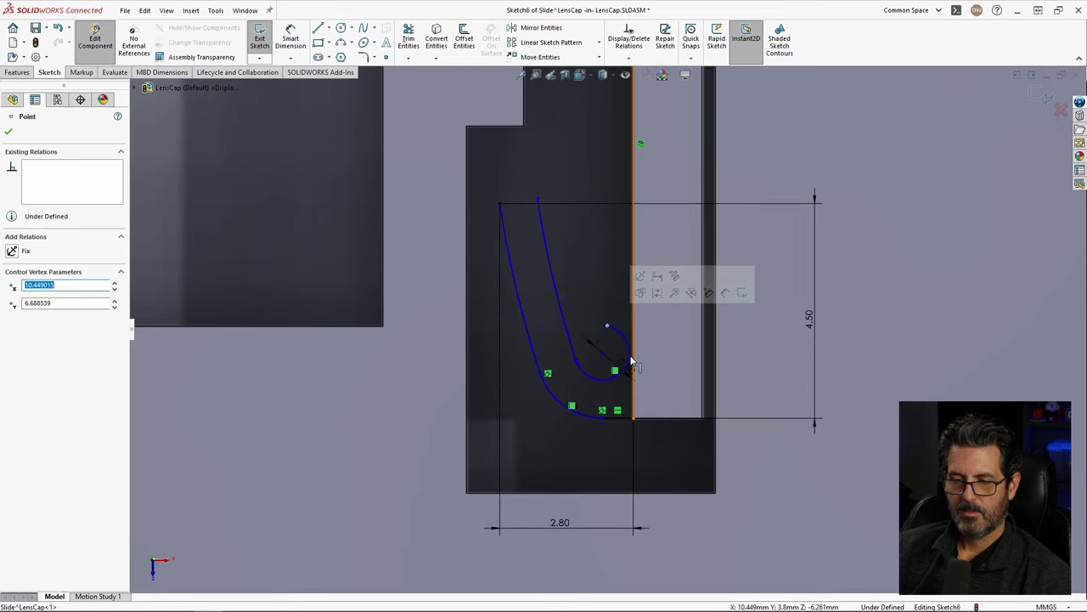
click(629, 349)
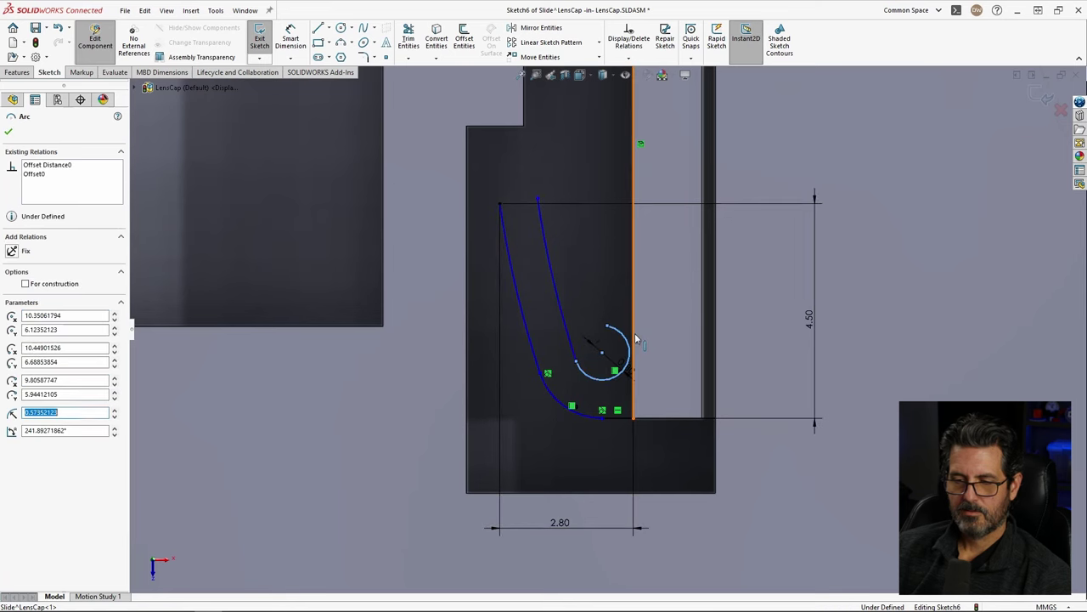
ctrl+click(634, 353)
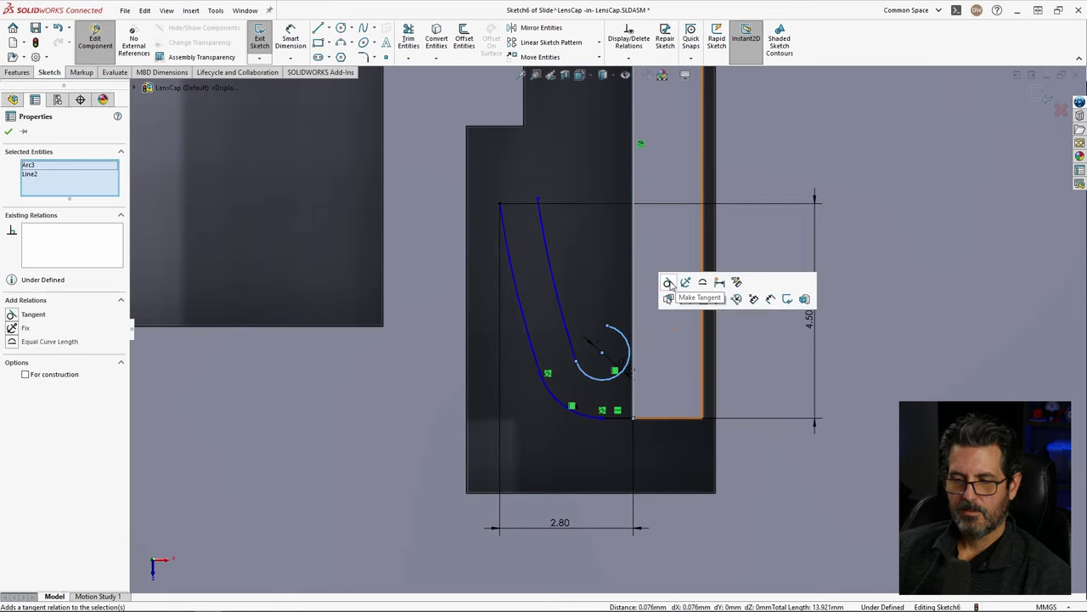
click(669, 283)
click(904, 345)
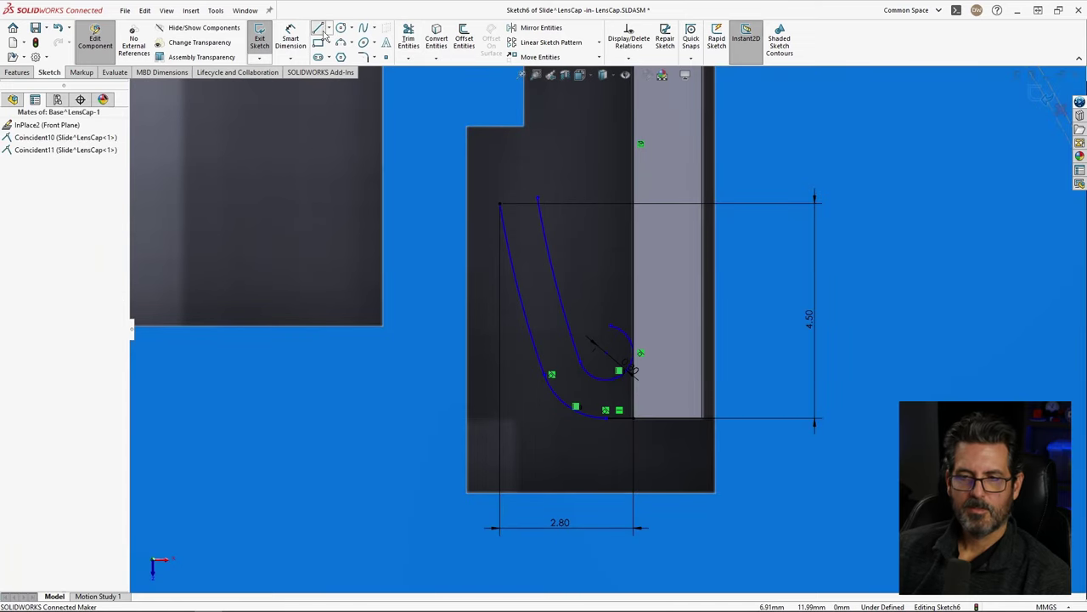
Step: Draw a horizontal line across the arm profile's top to the slot edge
click(320, 28)
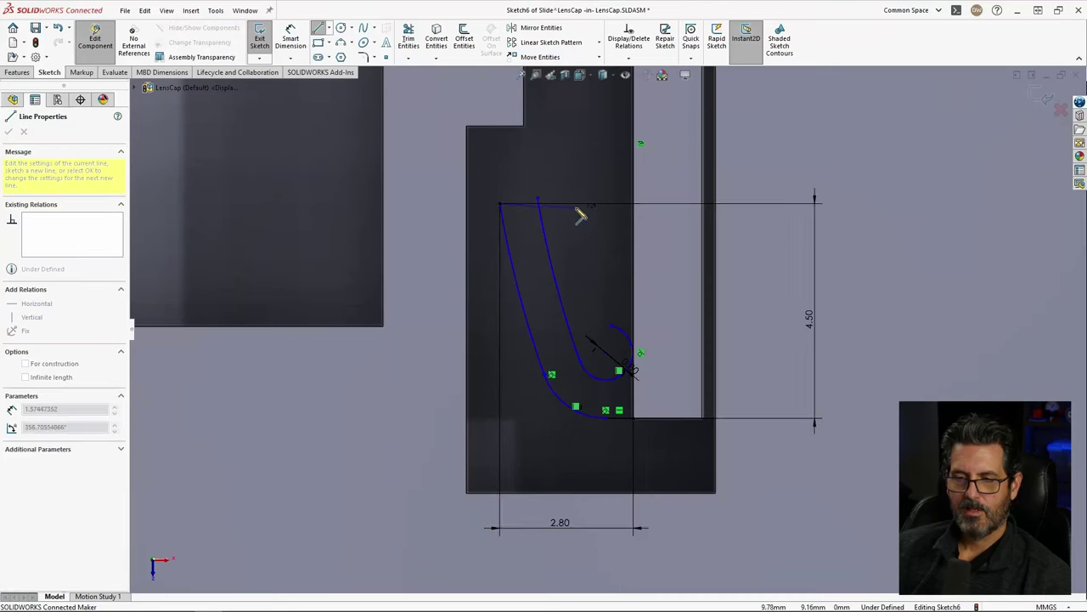
click(592, 205)
scroll(637, 305, down, 1)
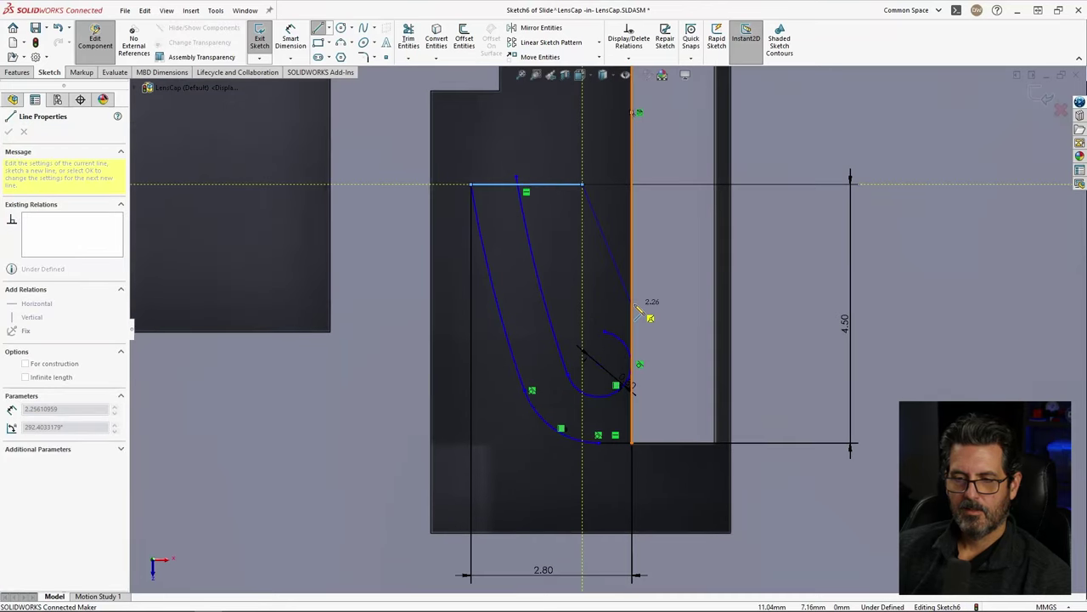
scroll(638, 311, down, 1)
click(408, 38)
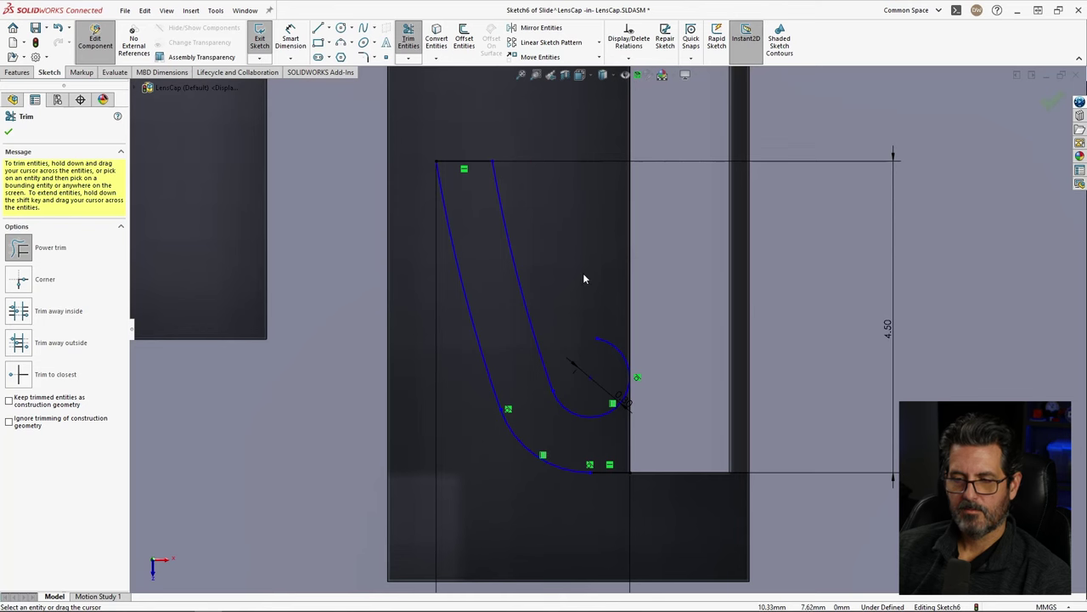
Step: Power-trim the stray curl beyond the spring arm's lower bend
drag(641, 270, 694, 267)
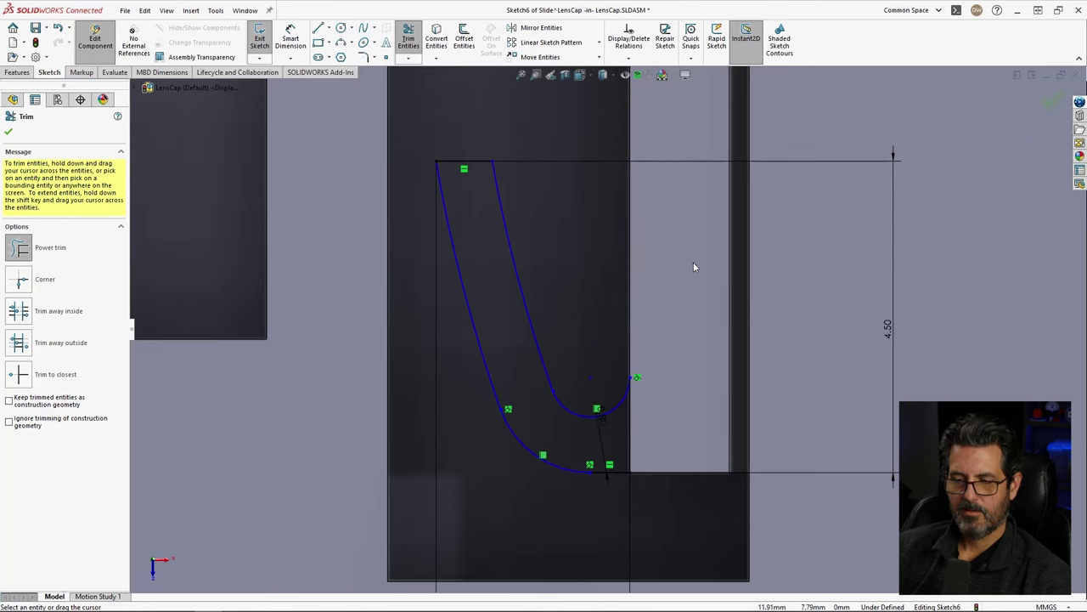
scroll(633, 372, up, 2)
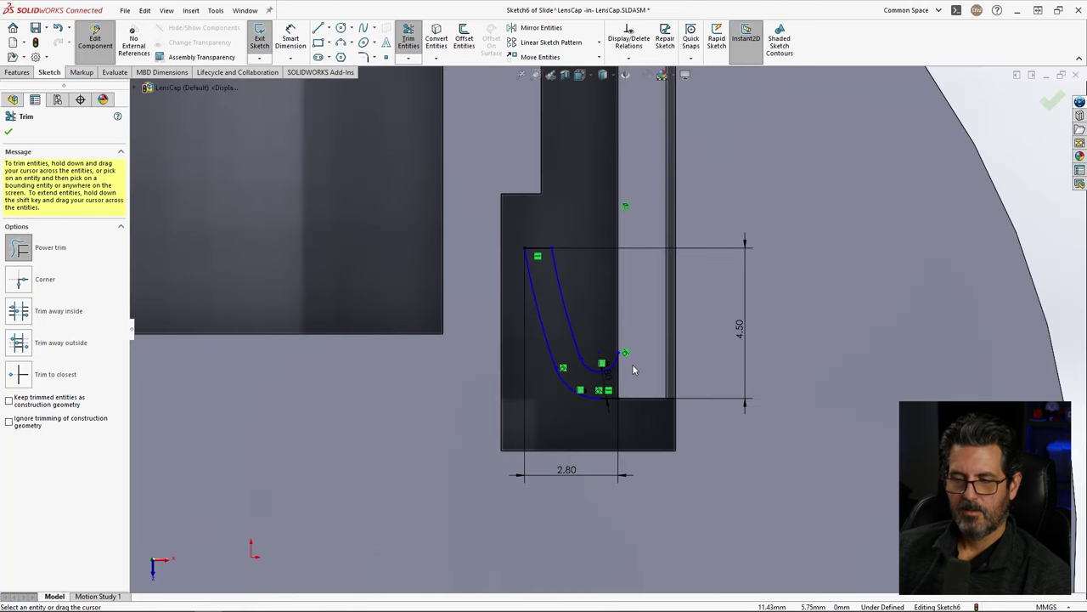
scroll(633, 369, down, 1)
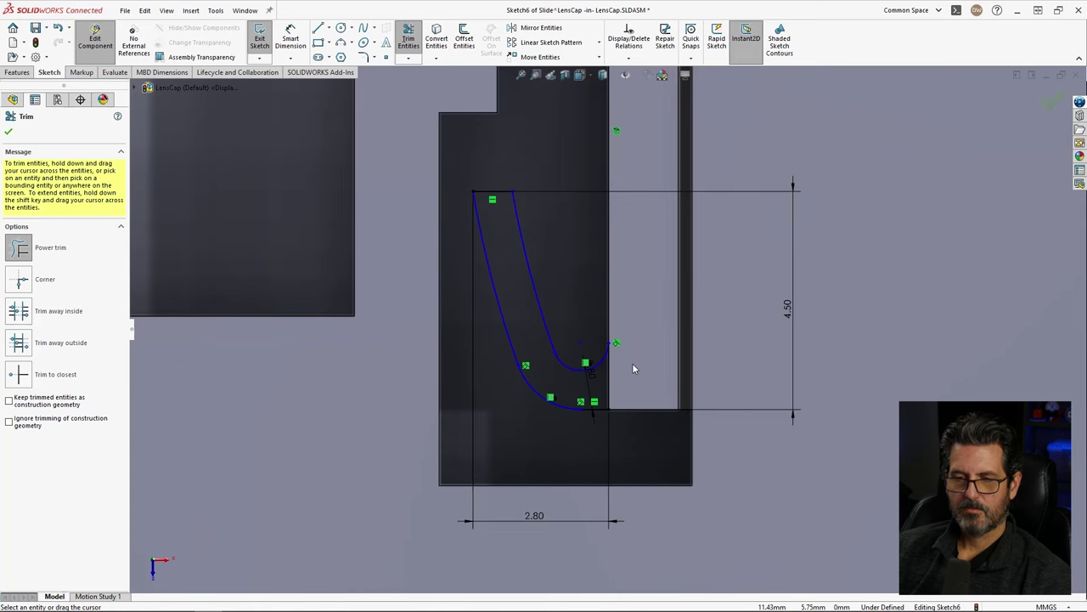
key(Escape)
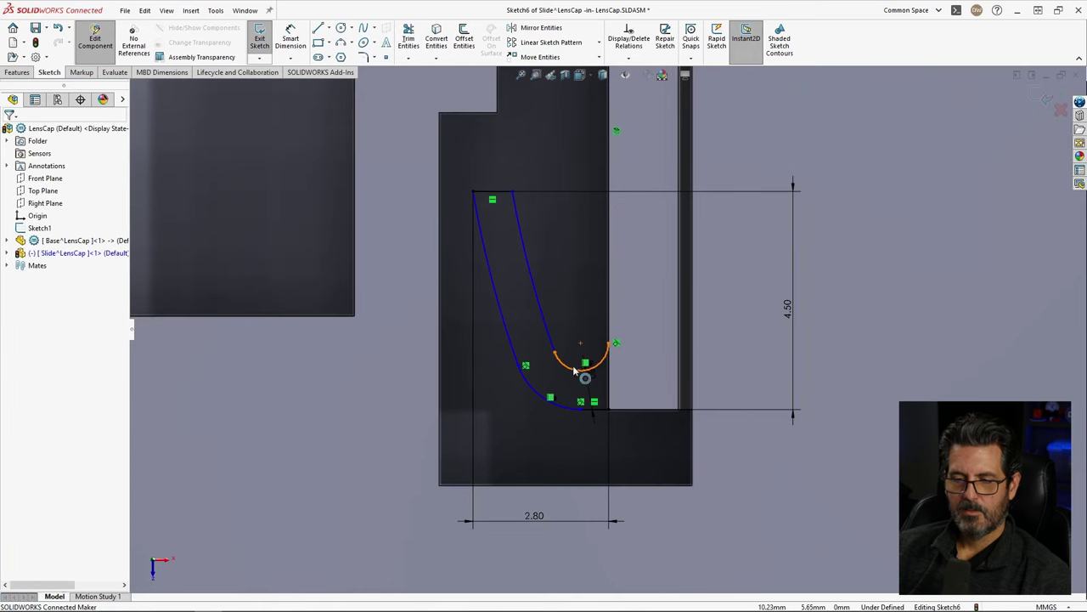
click(621, 347)
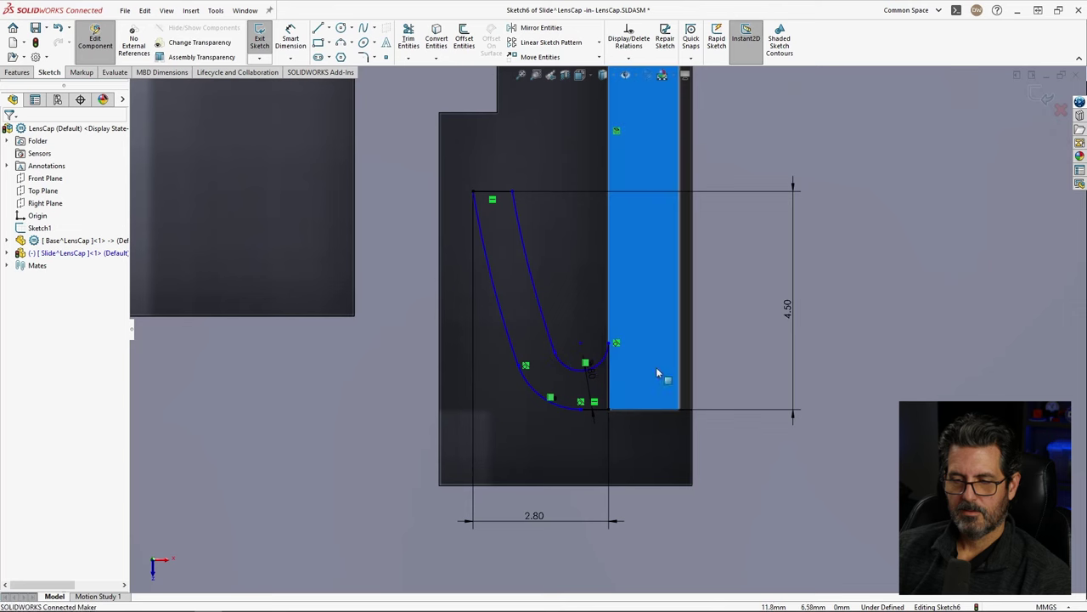
Step: Dimension the small end arc with a 0.50 mm radius
key(r)
key(d)
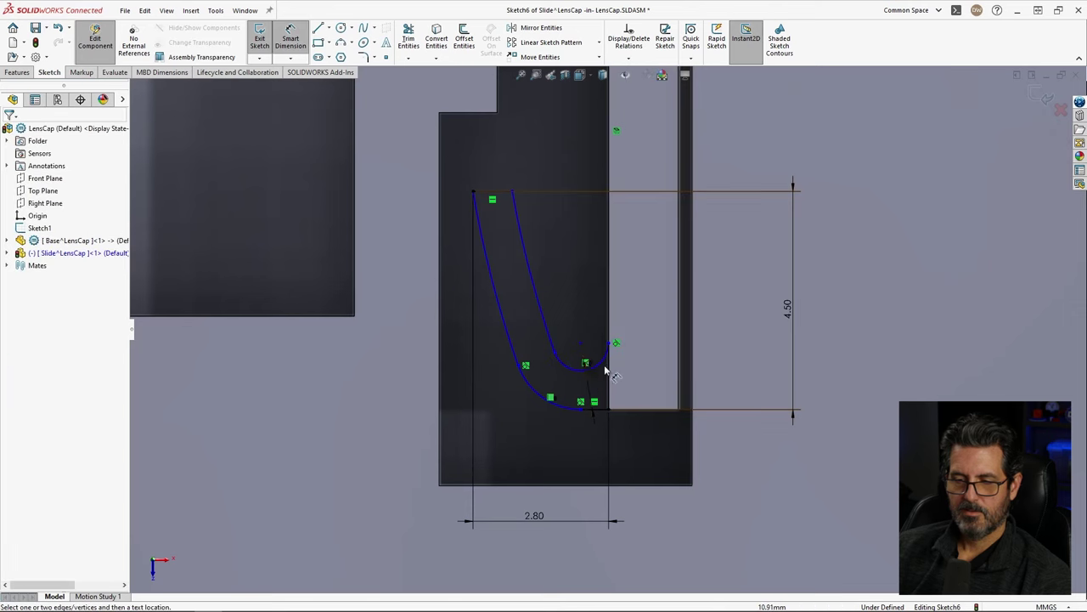
click(607, 364)
click(720, 464)
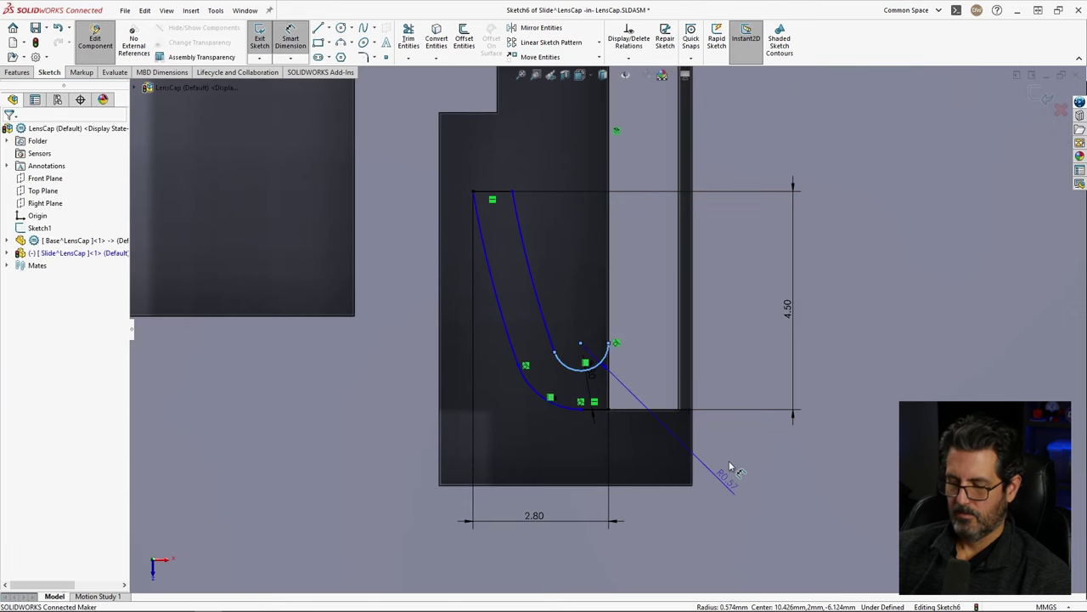
key(Return)
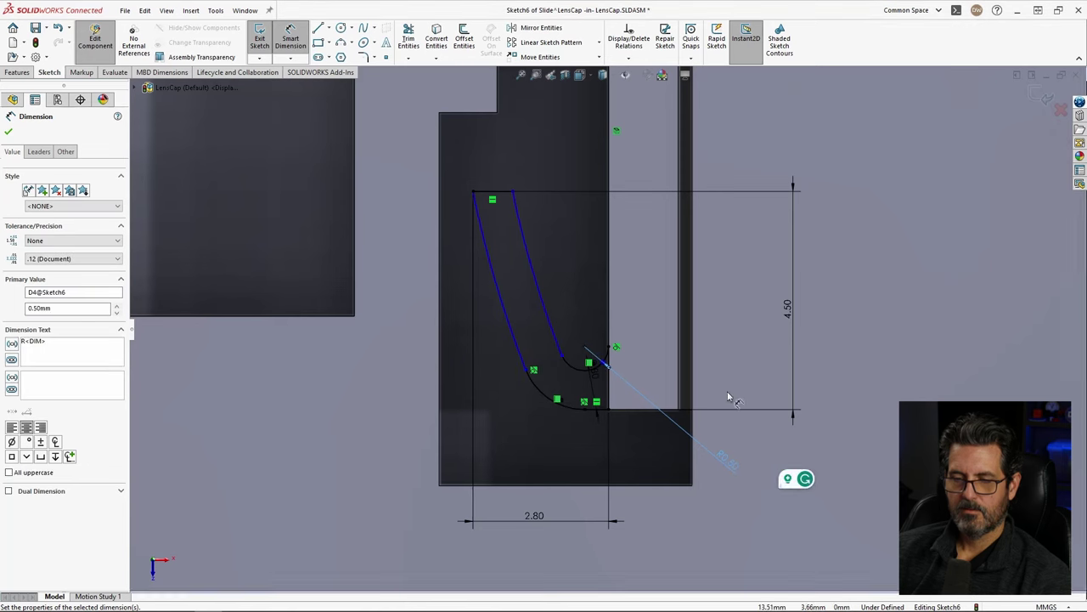
key(Escape)
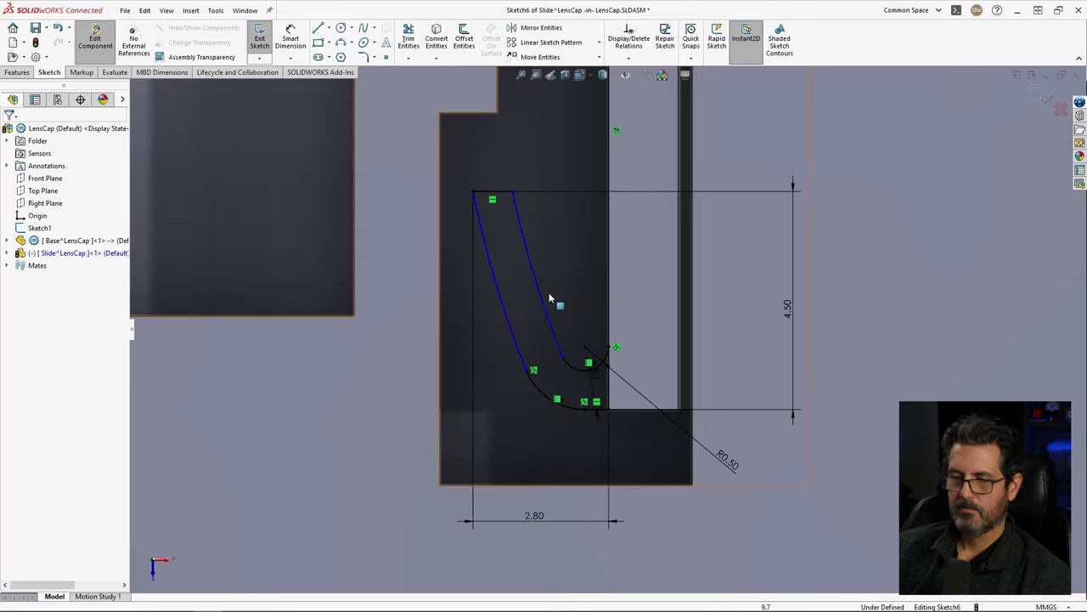
Step: Give the long curved wall of the arm a 15 mm radius
key(d)
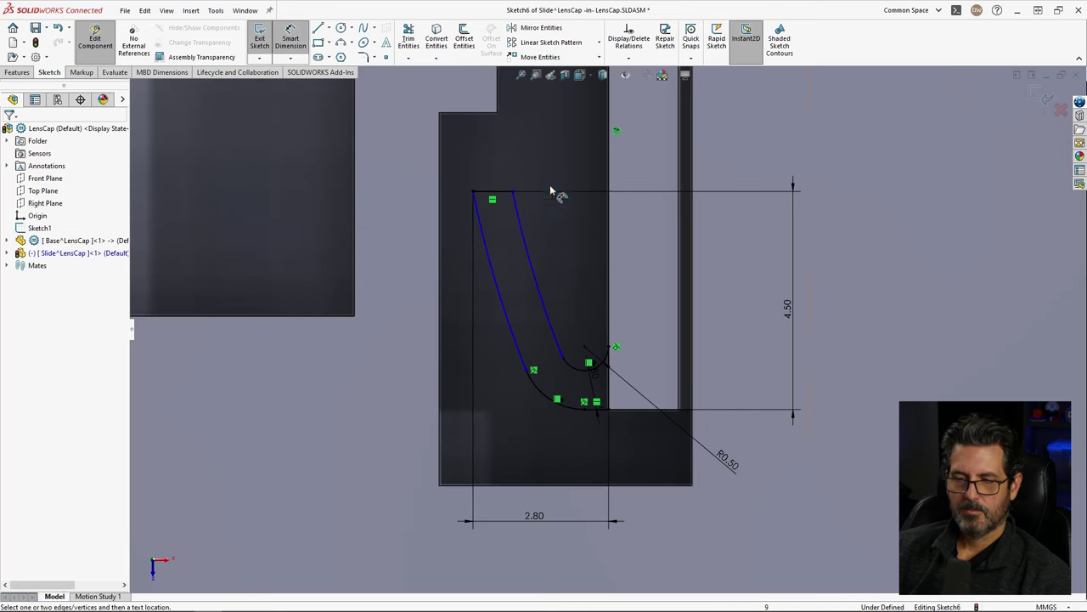
click(535, 255)
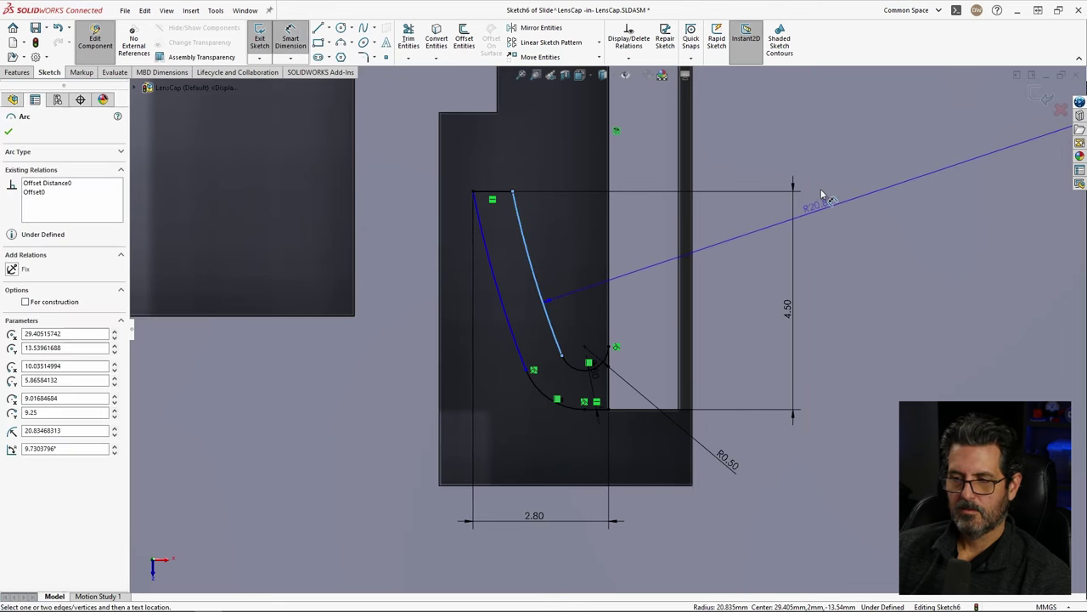
click(858, 195)
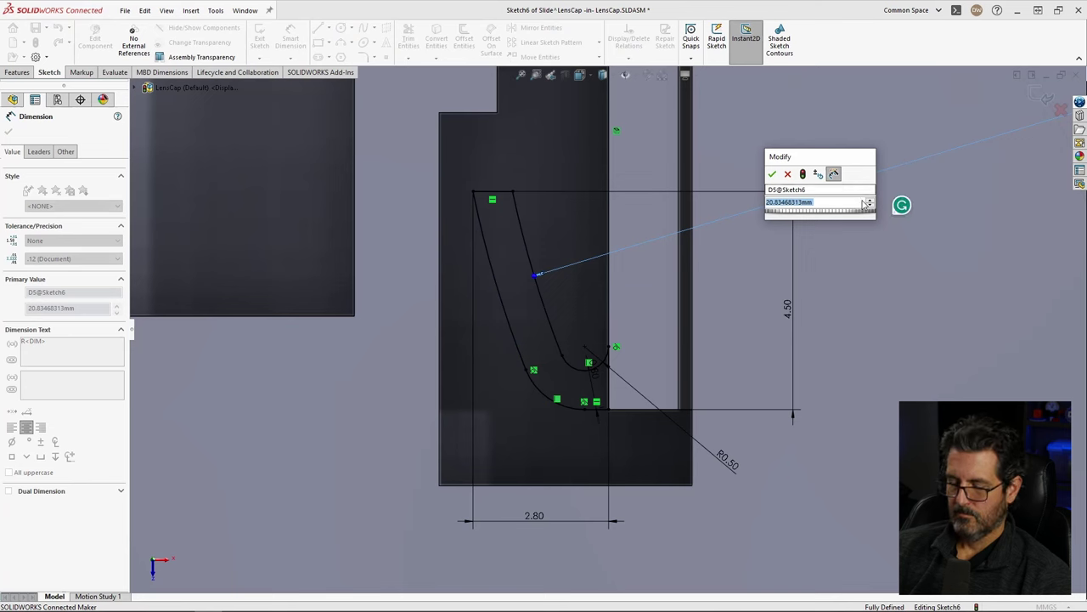
text(15)
key(Return)
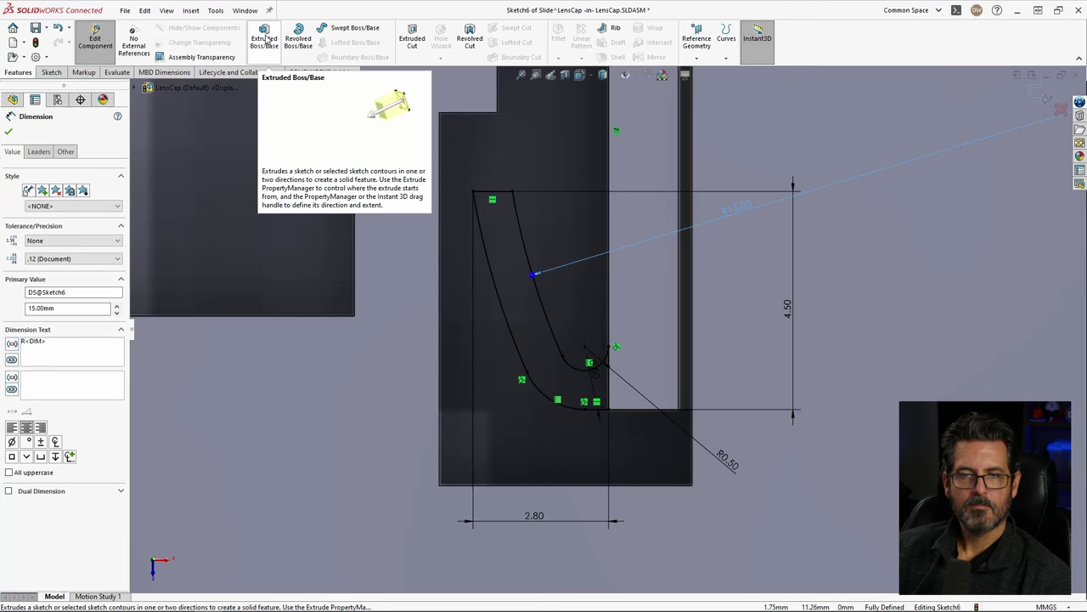
Step: Extrude Sketch6 Through All in the reversed direction to create the spring arm
click(267, 39)
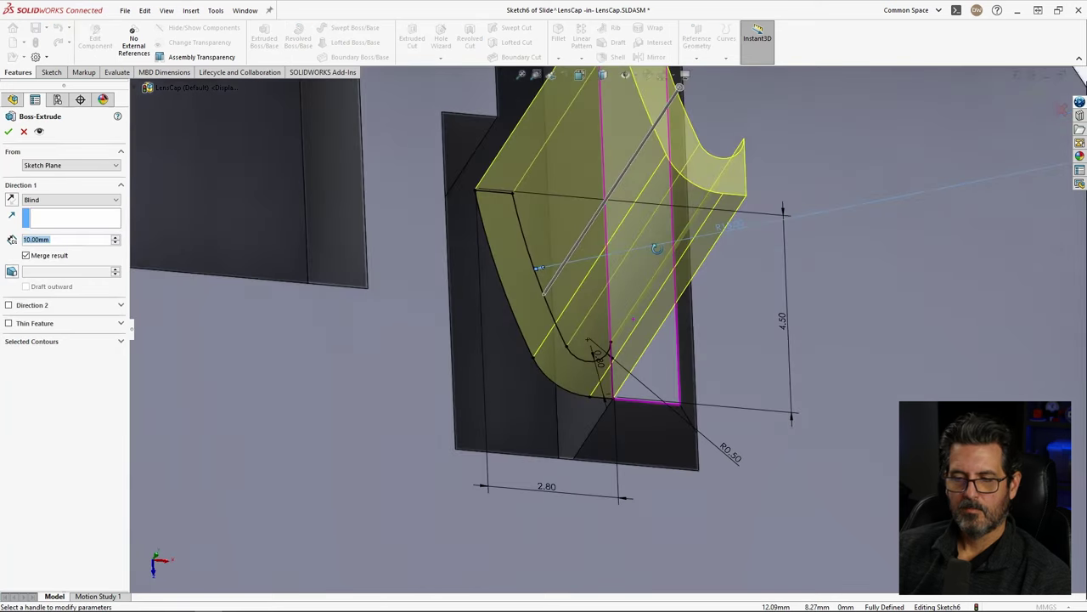
scroll(594, 247, up, 6)
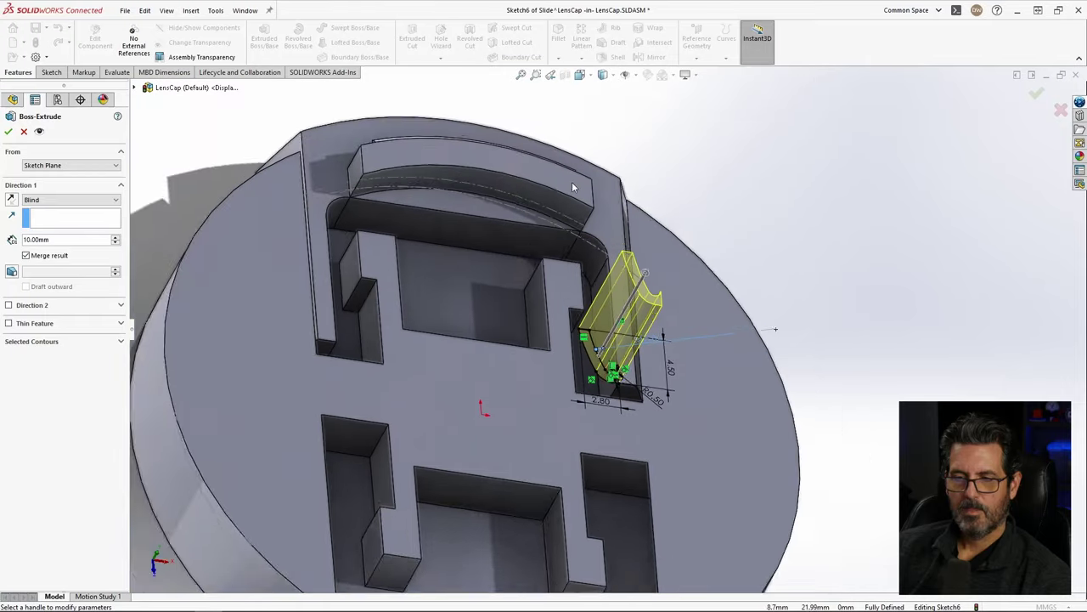
click(11, 201)
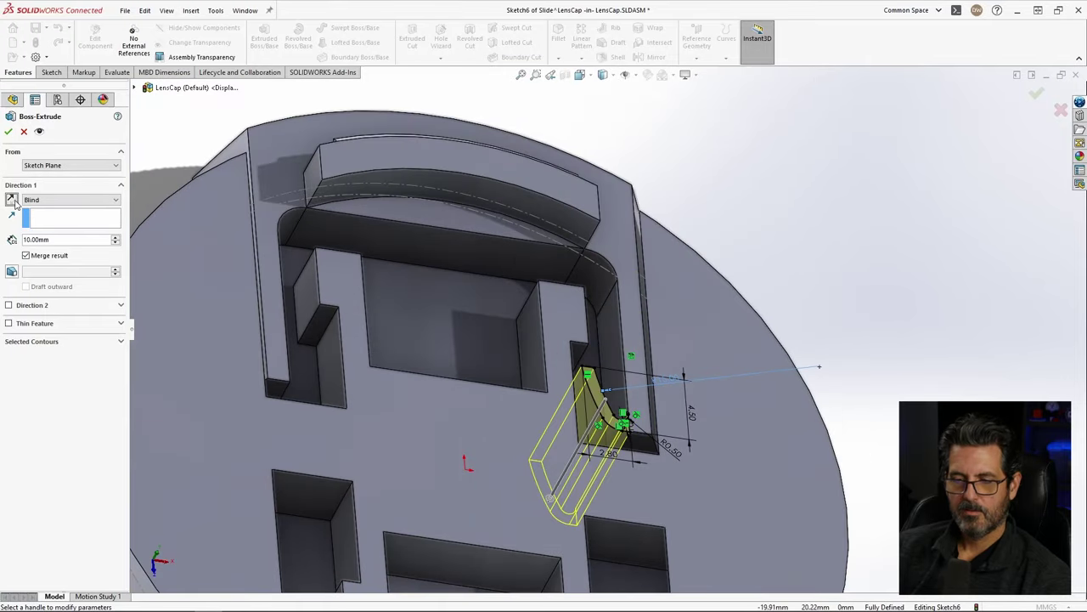
click(60, 199)
click(48, 219)
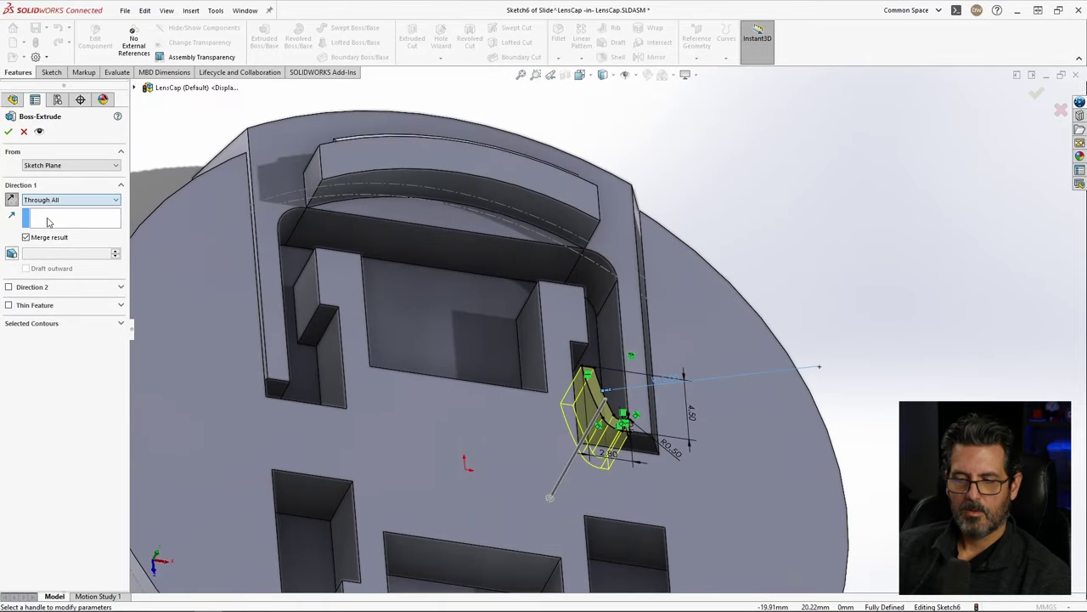
middle_drag(620, 406, 590, 529)
click(9, 130)
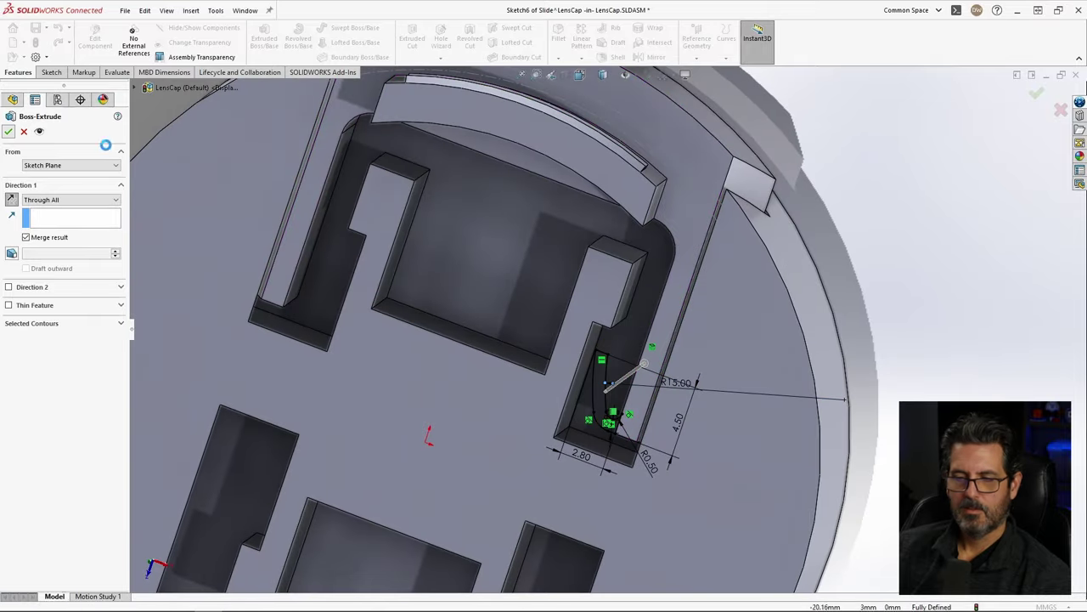
middle_drag(664, 352, 626, 446)
middle_drag(666, 409, 593, 351)
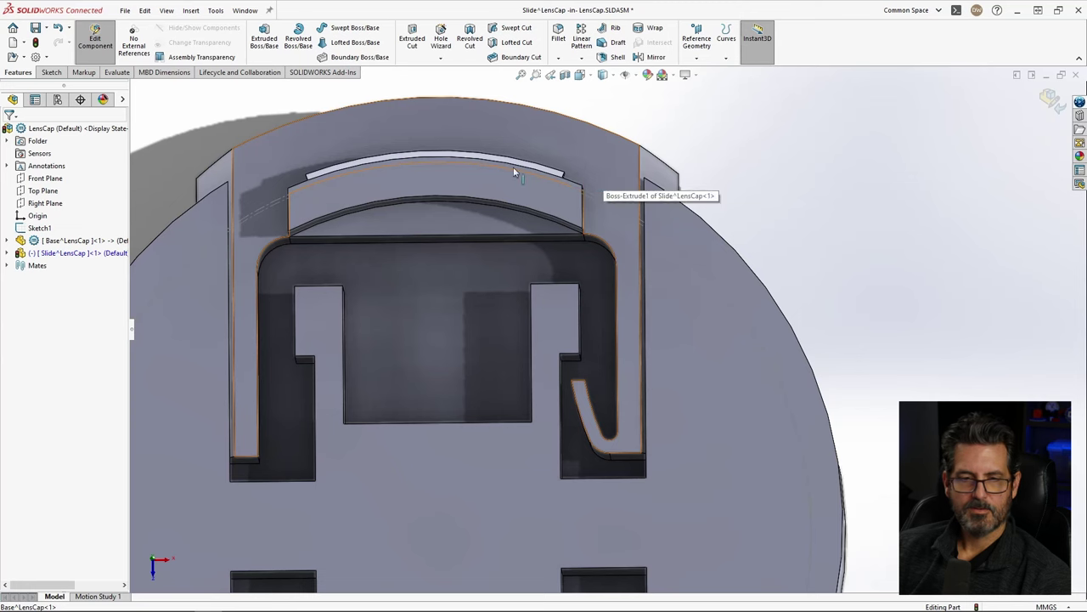
Step: Expand the Slide's feature tree, show Boss-Extrude3's dimensions, and select Right Plane
click(7, 253)
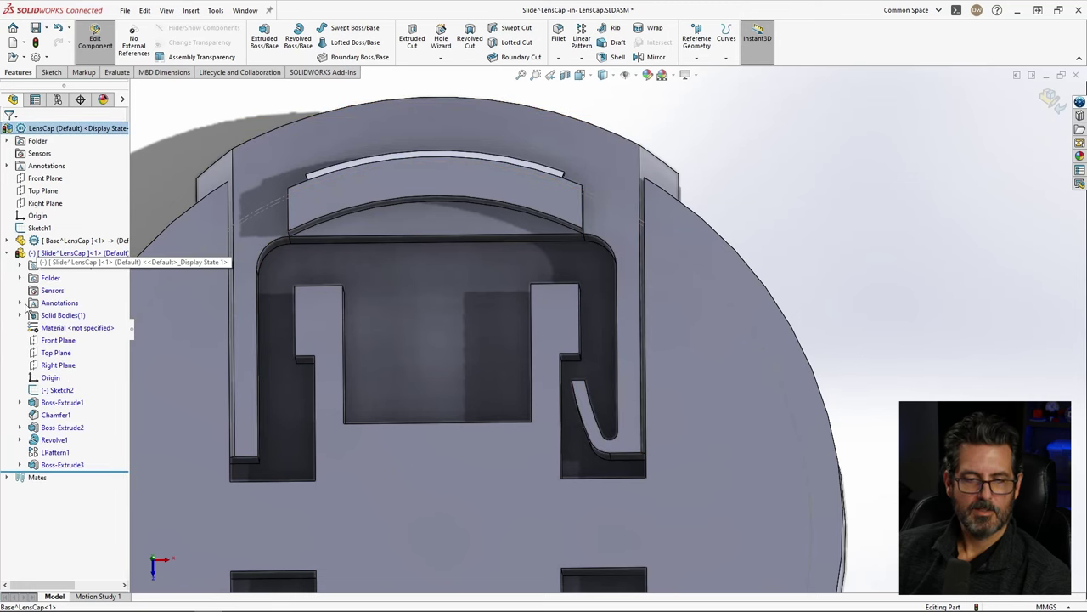
click(62, 464)
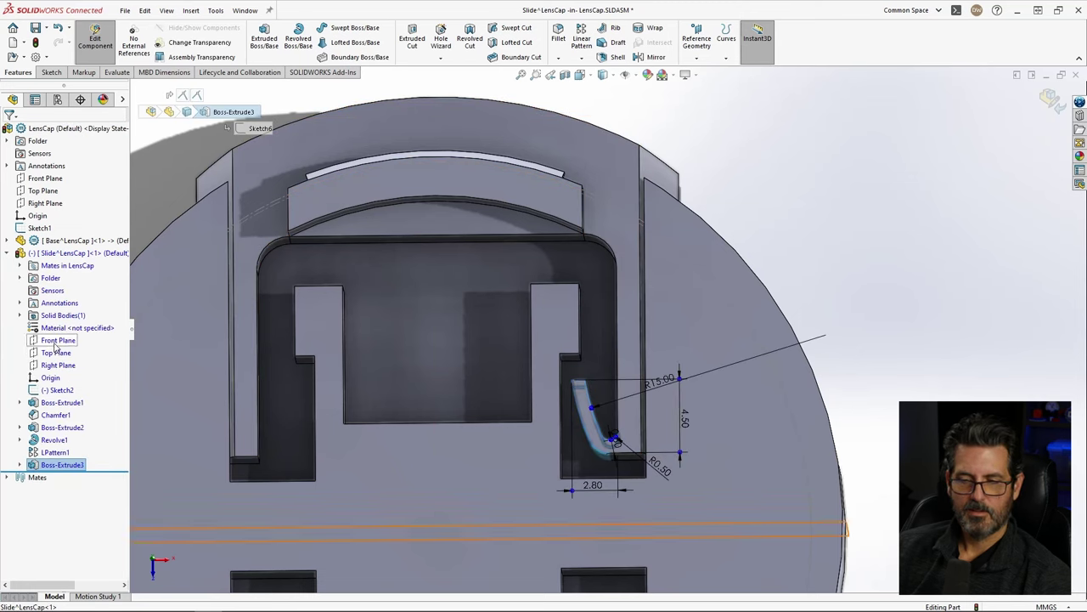
click(56, 365)
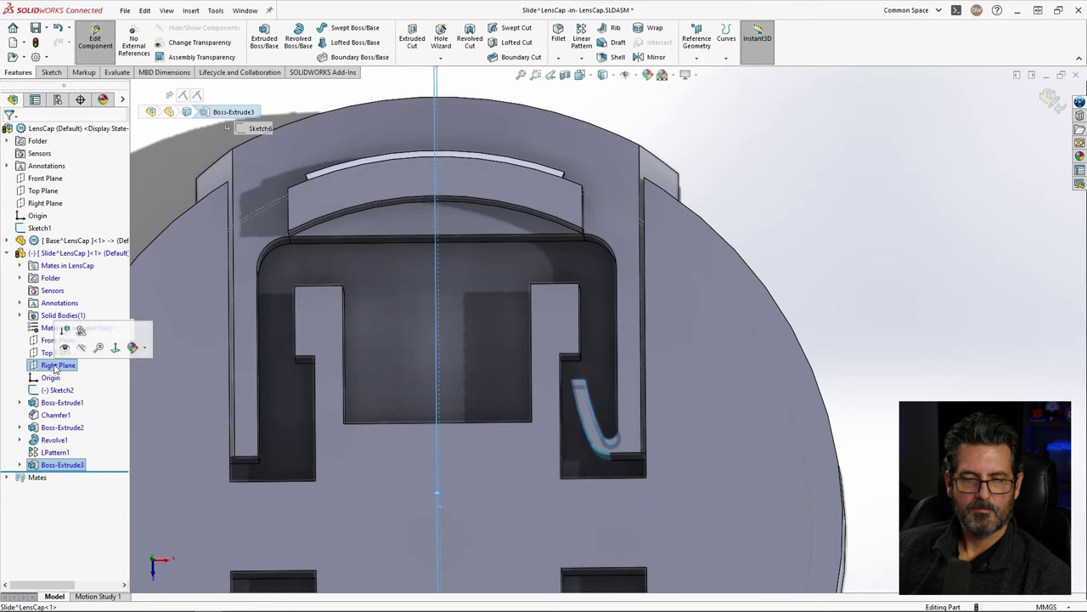
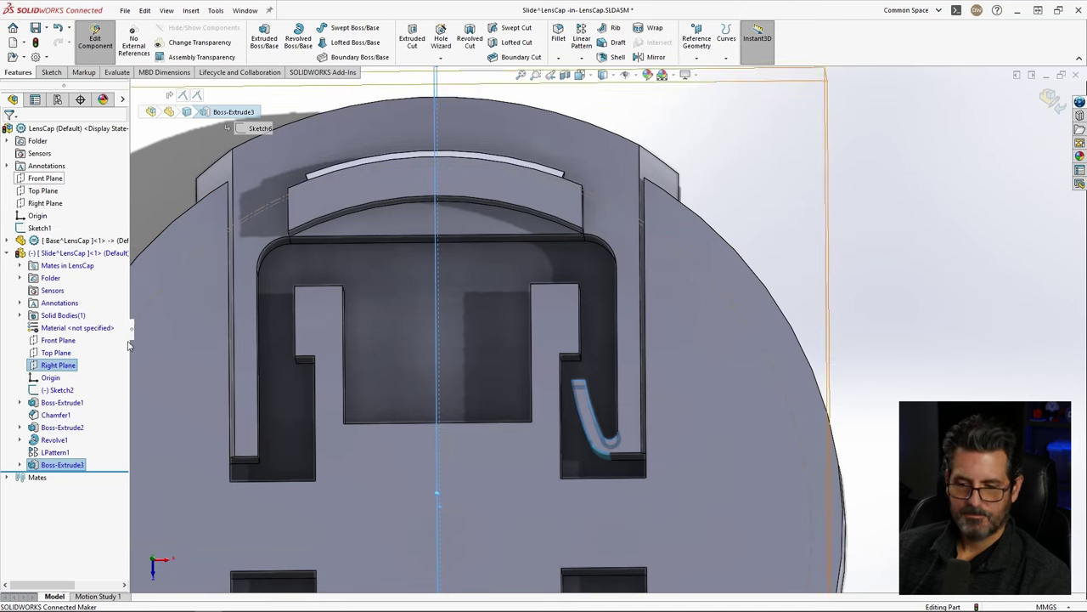
Step: Mirror the Slide's curved flex arm across the Right Plane as Mirror1, then return to the LensCap assembly
click(655, 56)
key(Return)
middle_drag(811, 140, 688, 354)
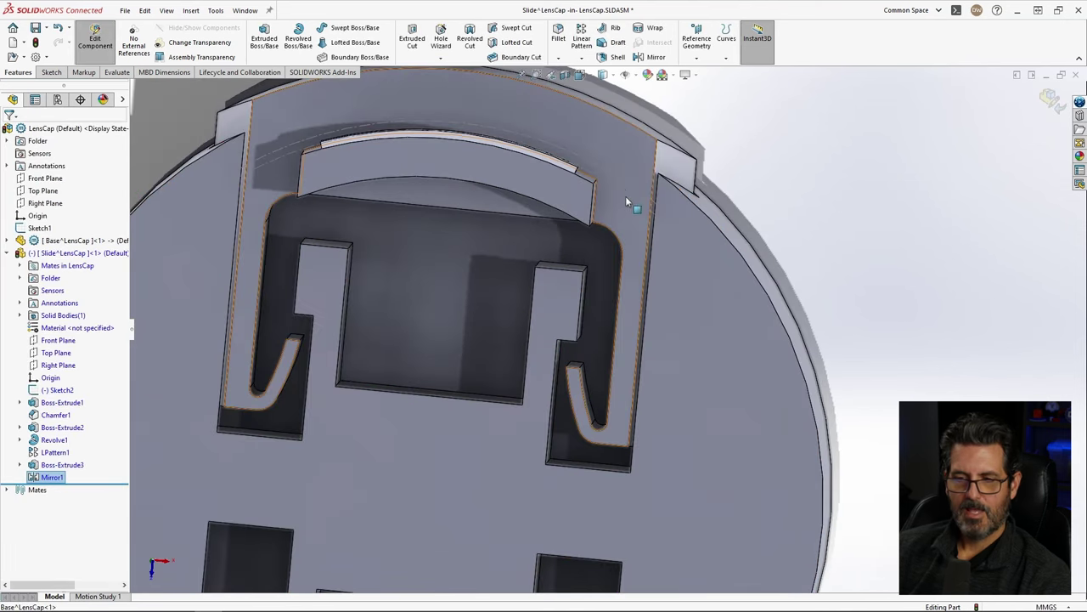
click(626, 150)
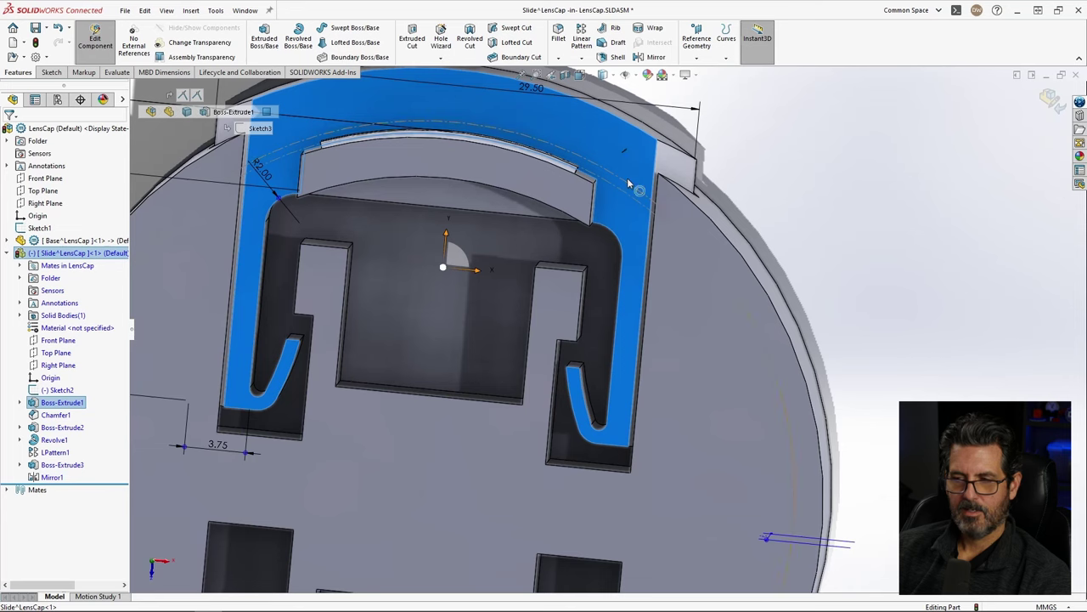
click(869, 141)
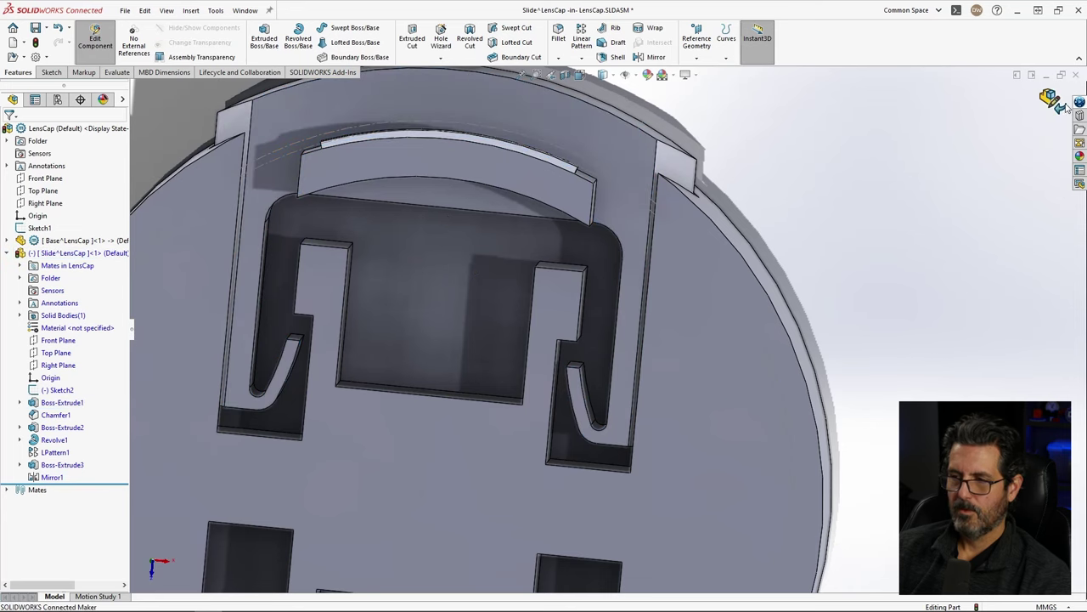
click(1053, 99)
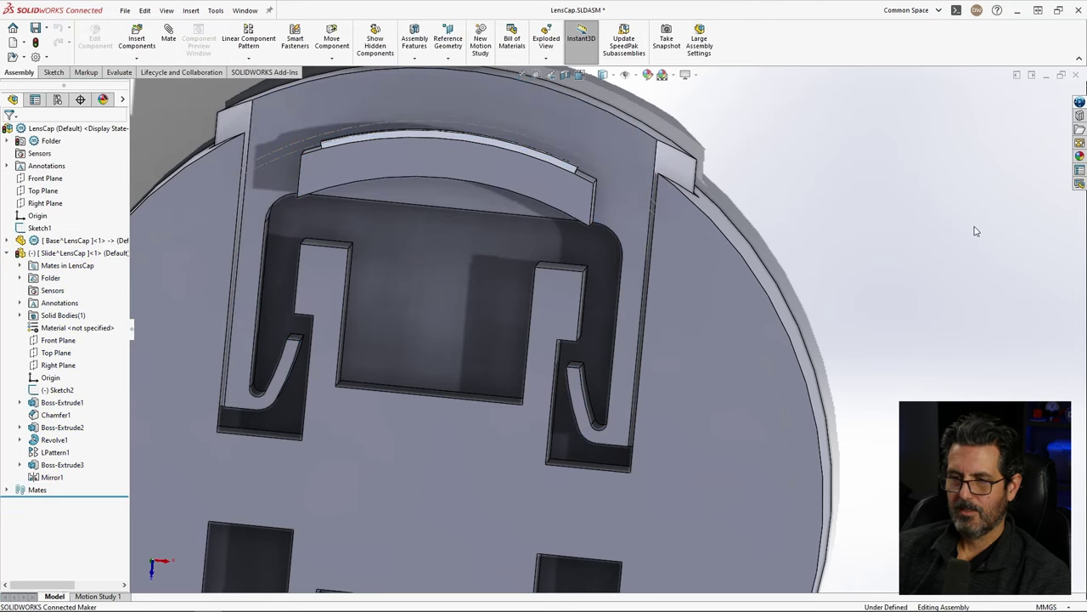
Step: Drag the Slide component upward inside the cap's slot
click(639, 163)
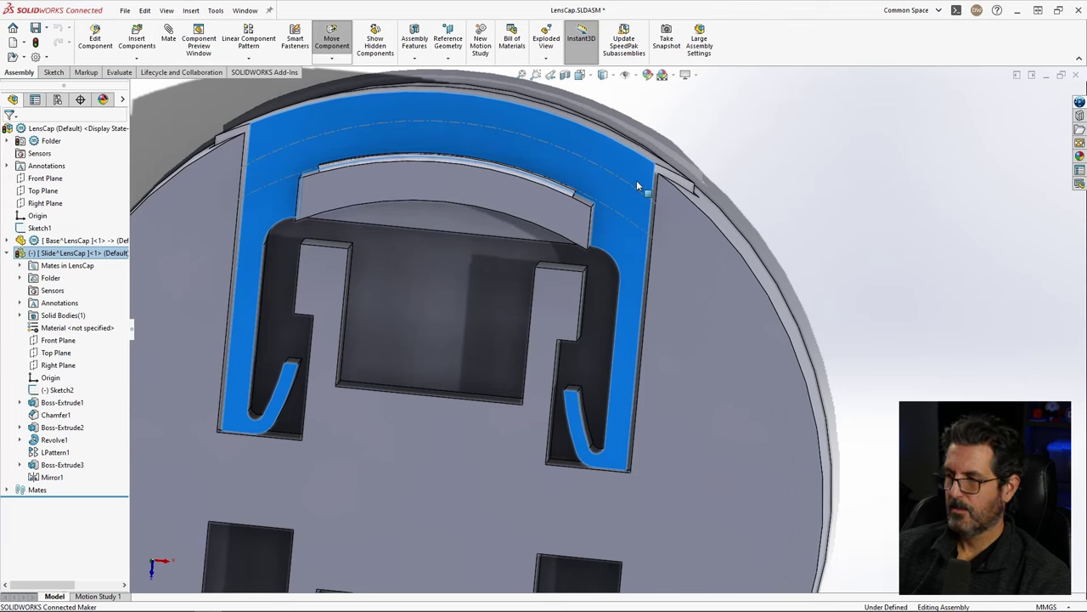
drag(636, 180, 633, 130)
middle_drag(641, 196, 470, 206)
scroll(470, 206, down, 3)
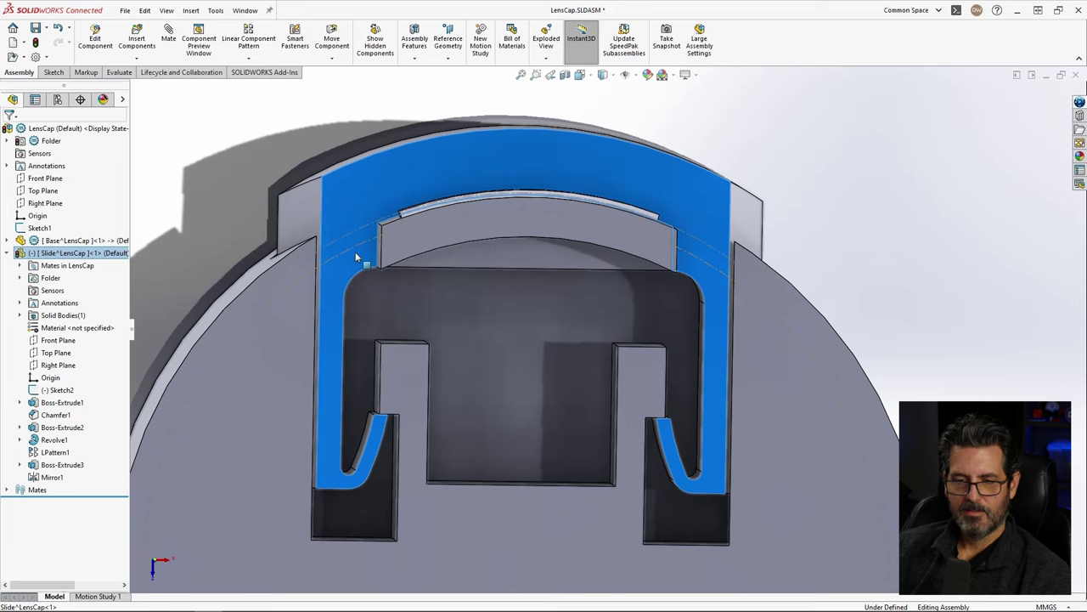
key(Escape)
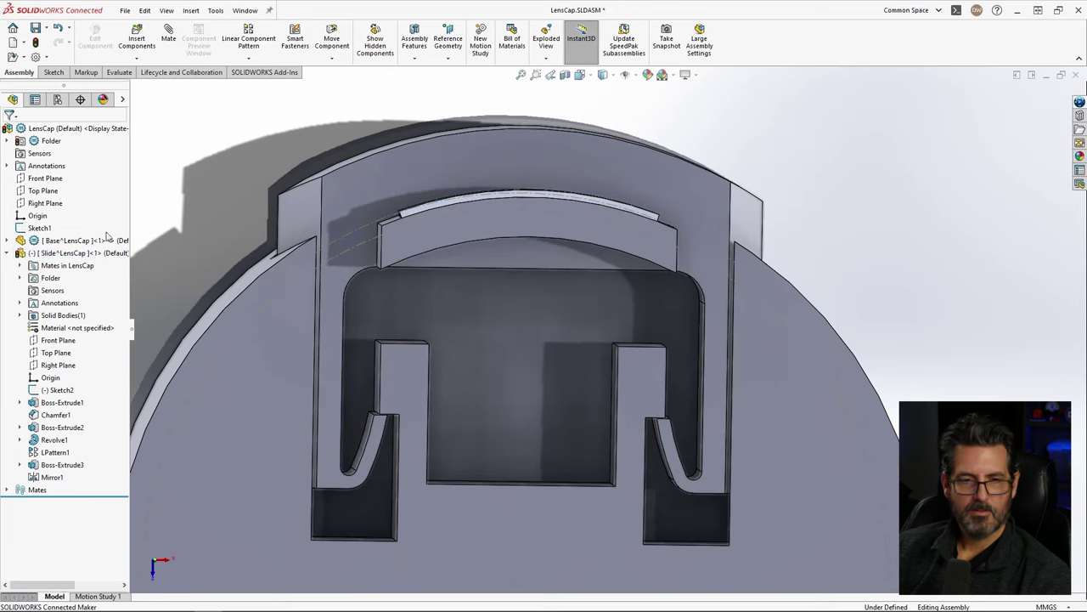
Step: View the assembly normal to the Top Plane and check the base sketch circle
click(45, 196)
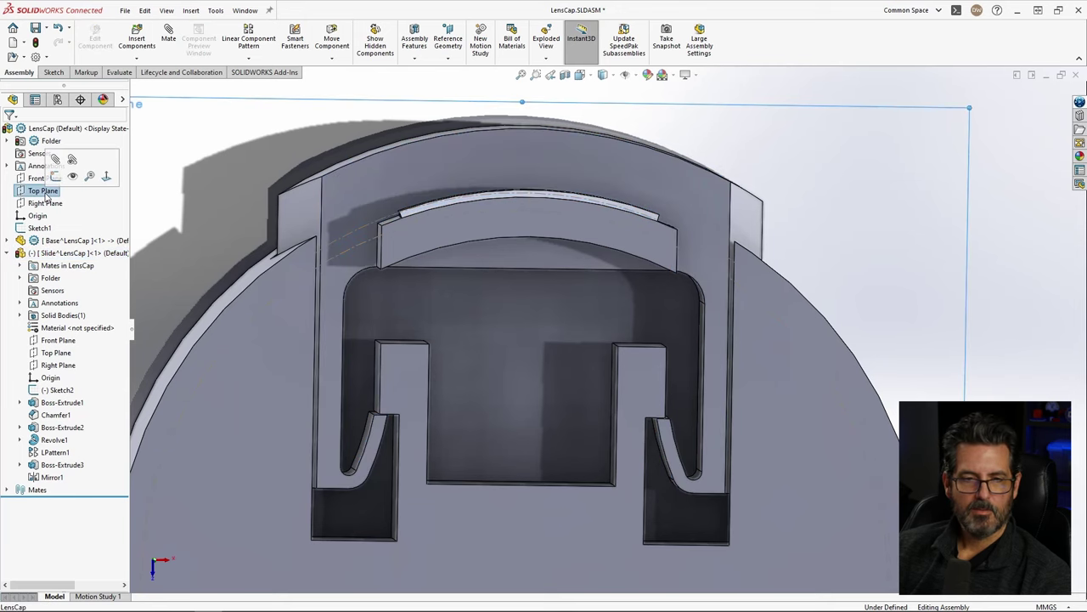
click(107, 177)
scroll(643, 163, down, 4)
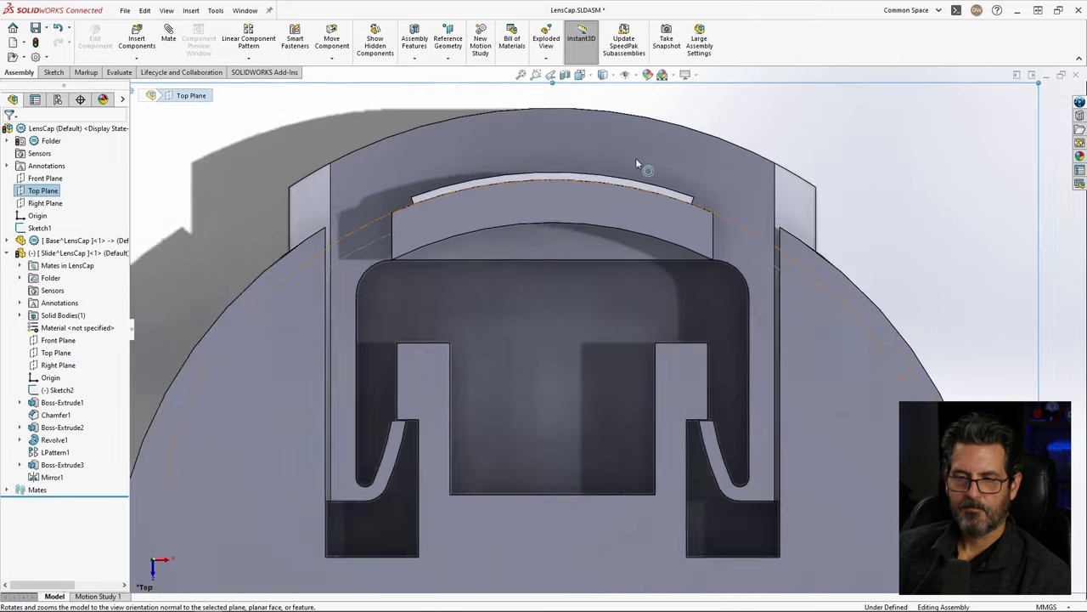
click(178, 156)
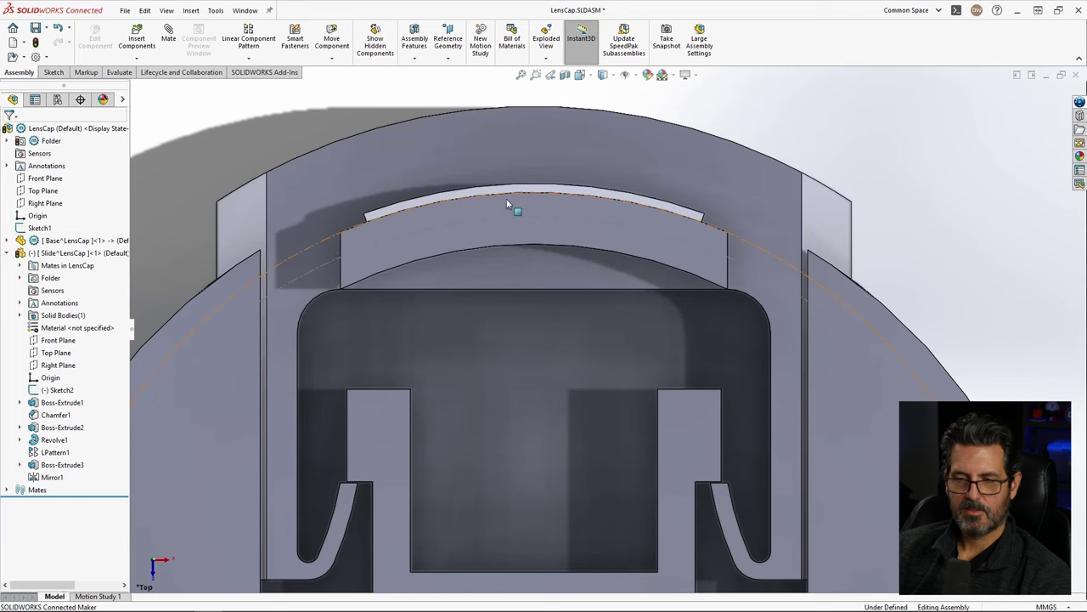
click(311, 273)
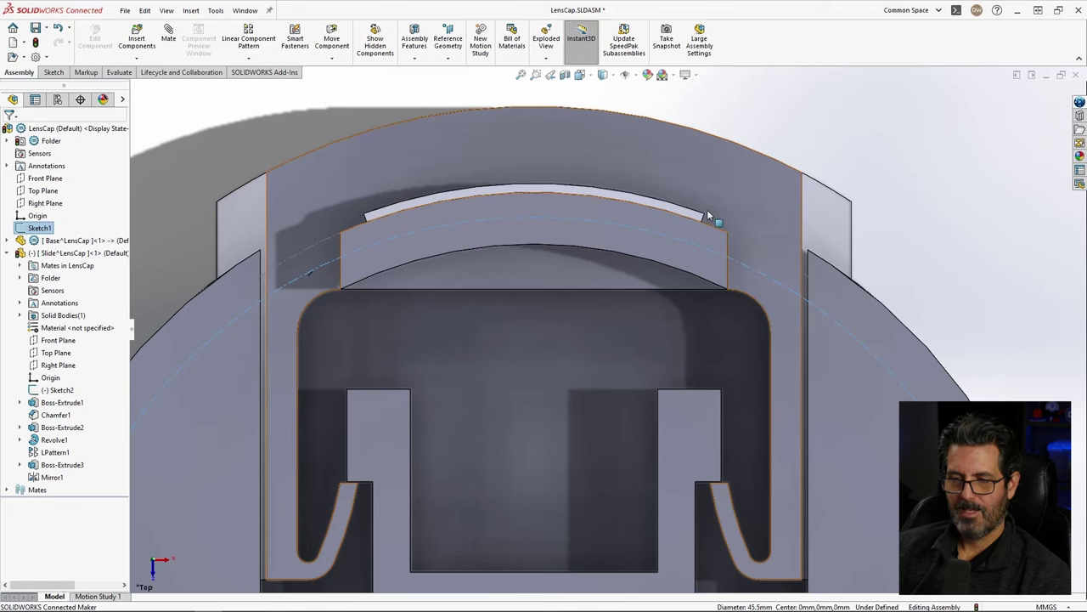
Step: Move the Slide down and up within the slot to check its travel, then save
click(775, 177)
drag(775, 181, 779, 224)
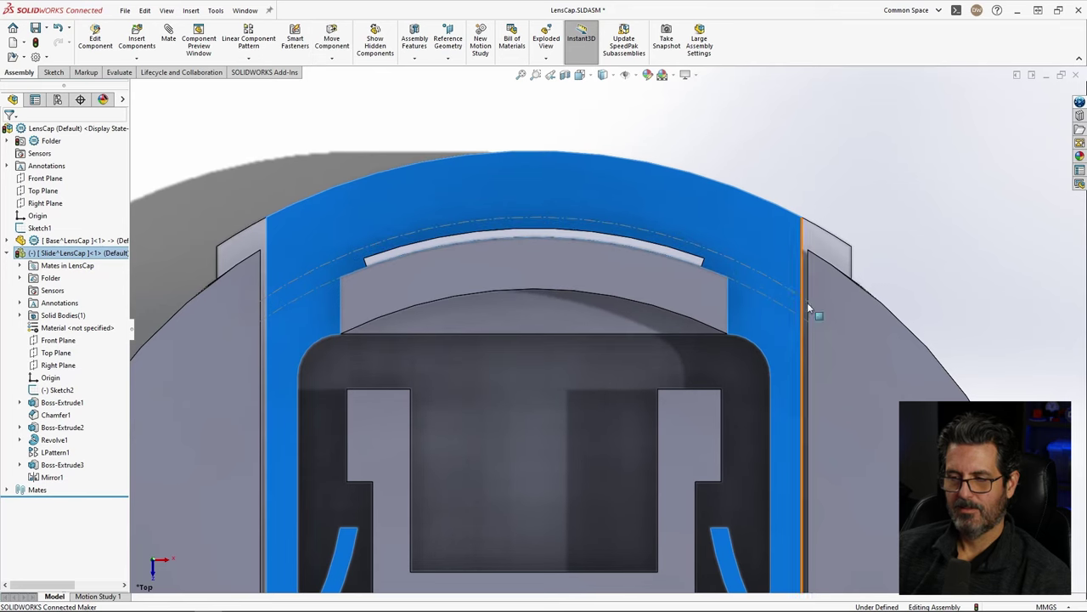
ctrl+middle_drag(915, 273, 910, 190)
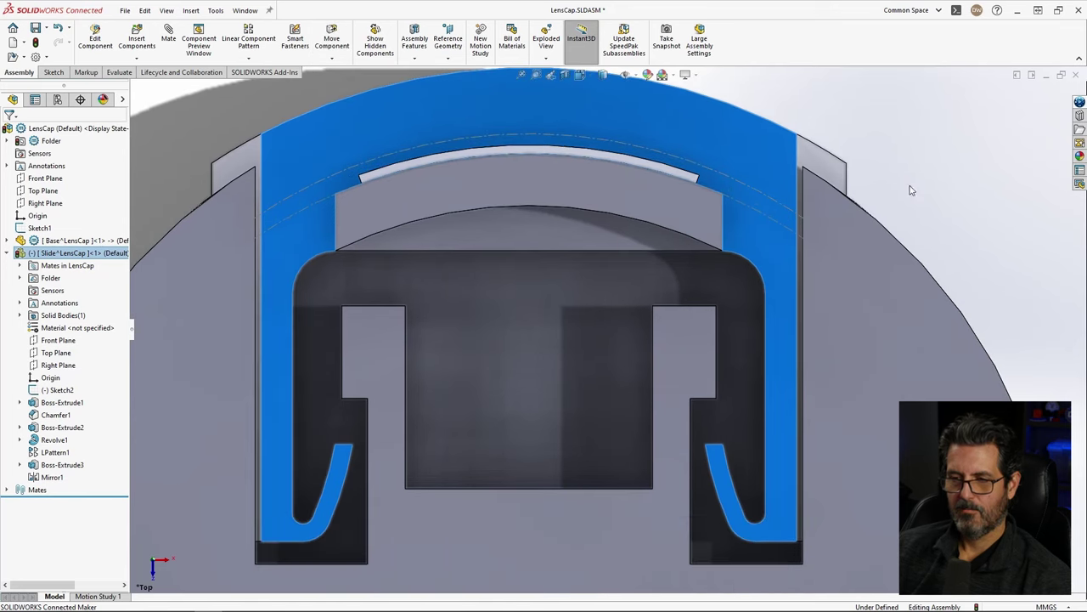
drag(774, 153, 774, 176)
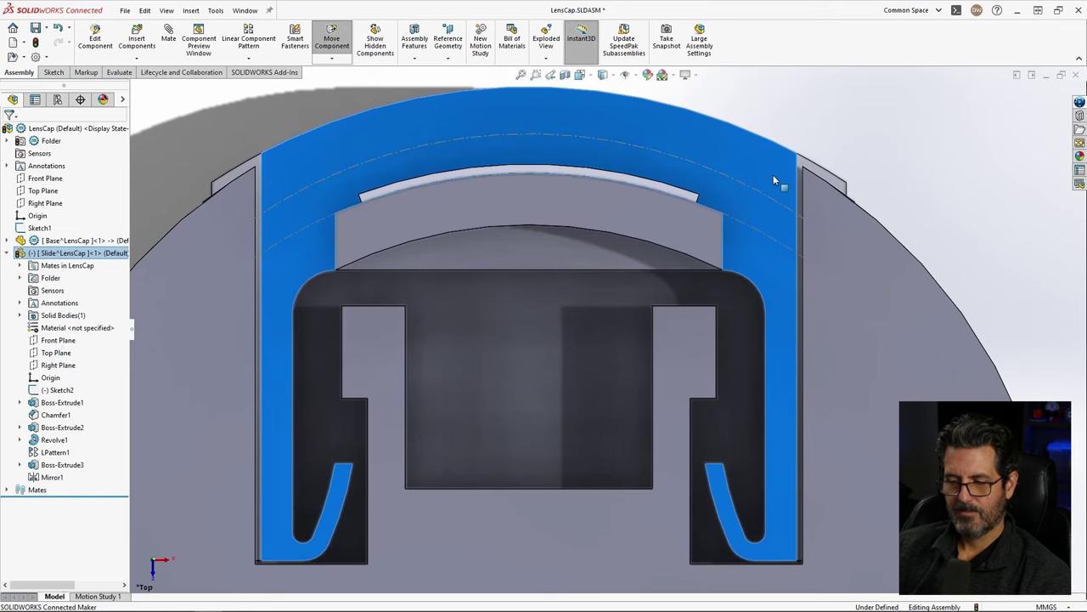
drag(774, 177, 775, 136)
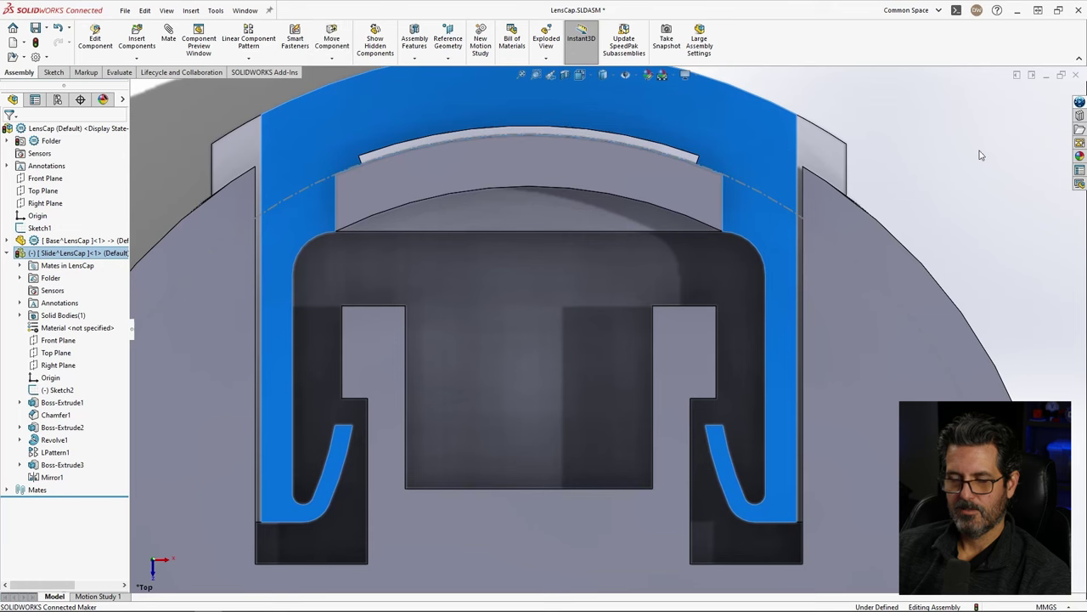
drag(782, 152, 794, 175)
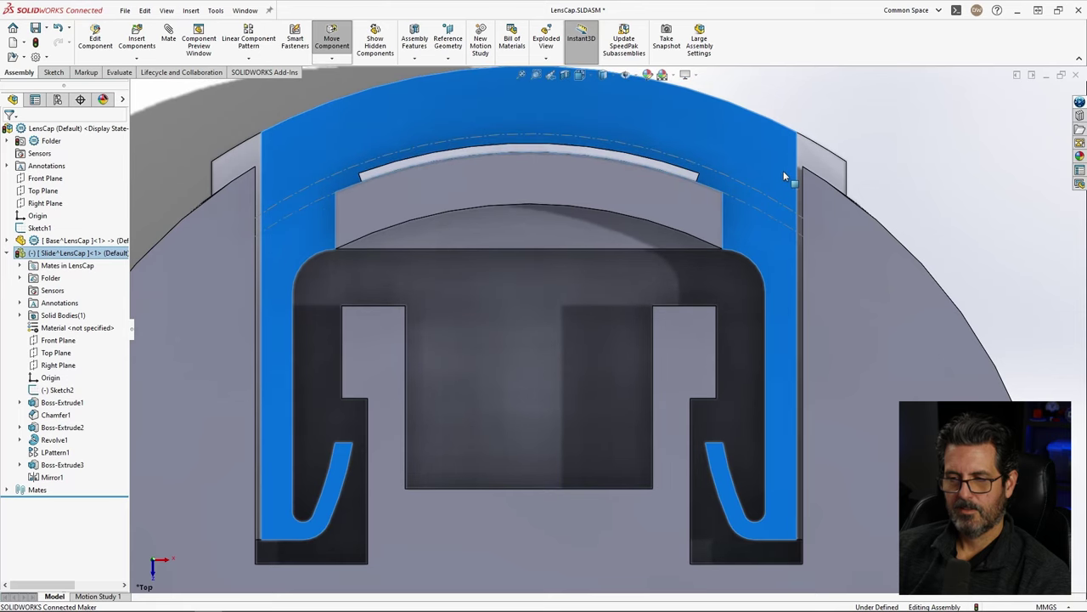
scroll(795, 229, up, 5)
middle_drag(796, 236, 850, 204)
click(874, 190)
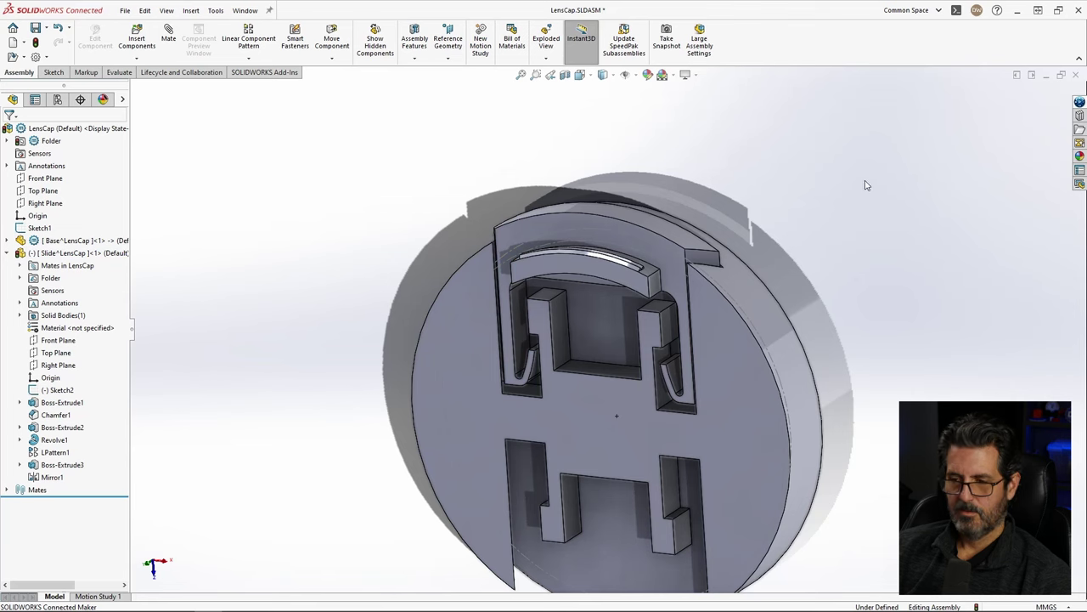
key(ctrl+s)
Step: Save all documents with a rebuild, keeping virtual components saved inside the assembly
click(605, 310)
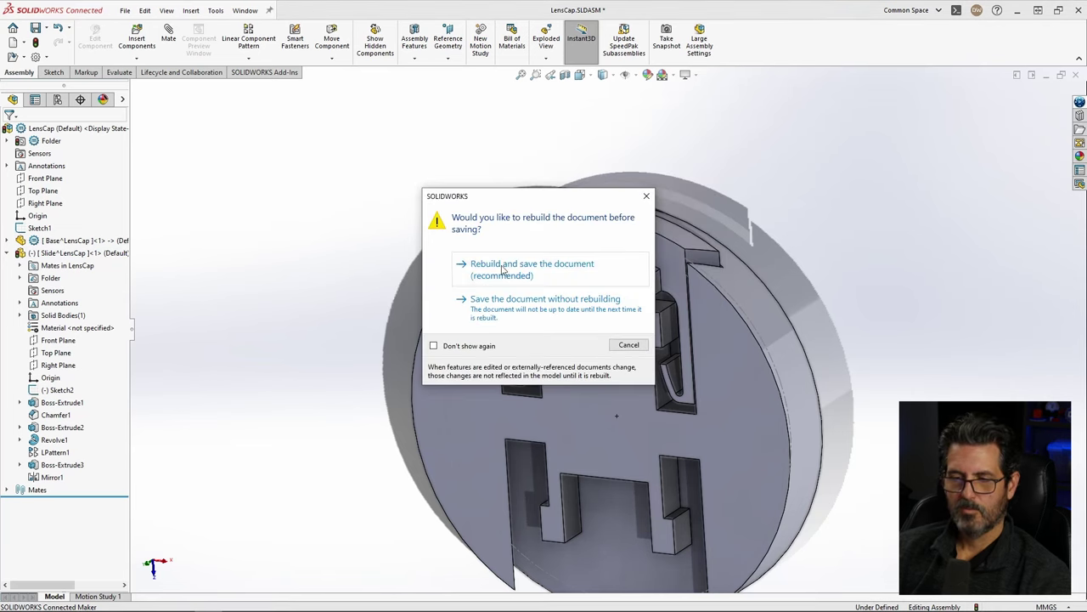
click(502, 269)
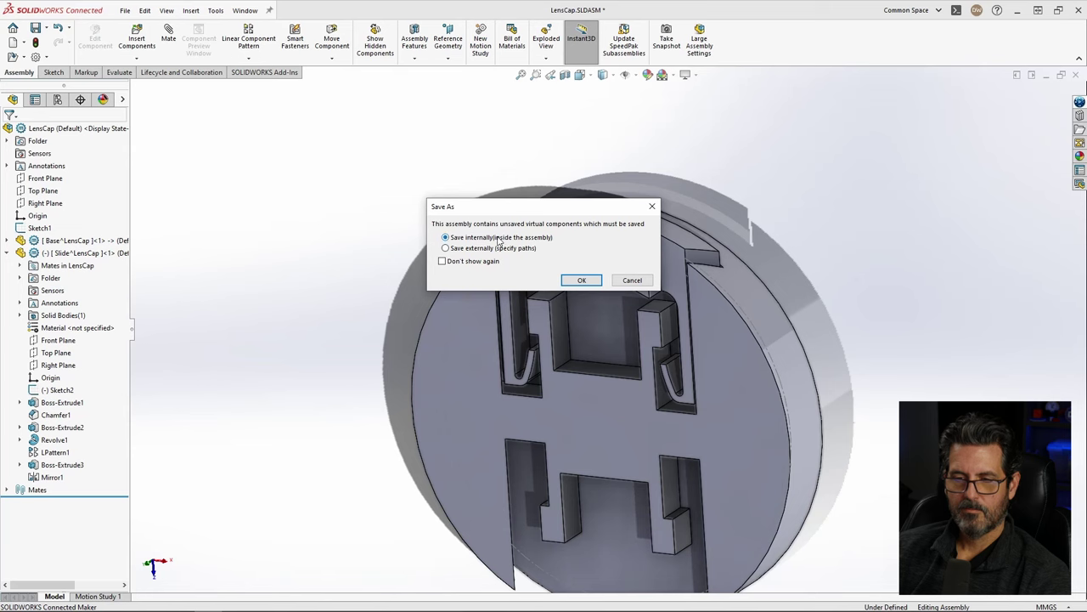
click(581, 281)
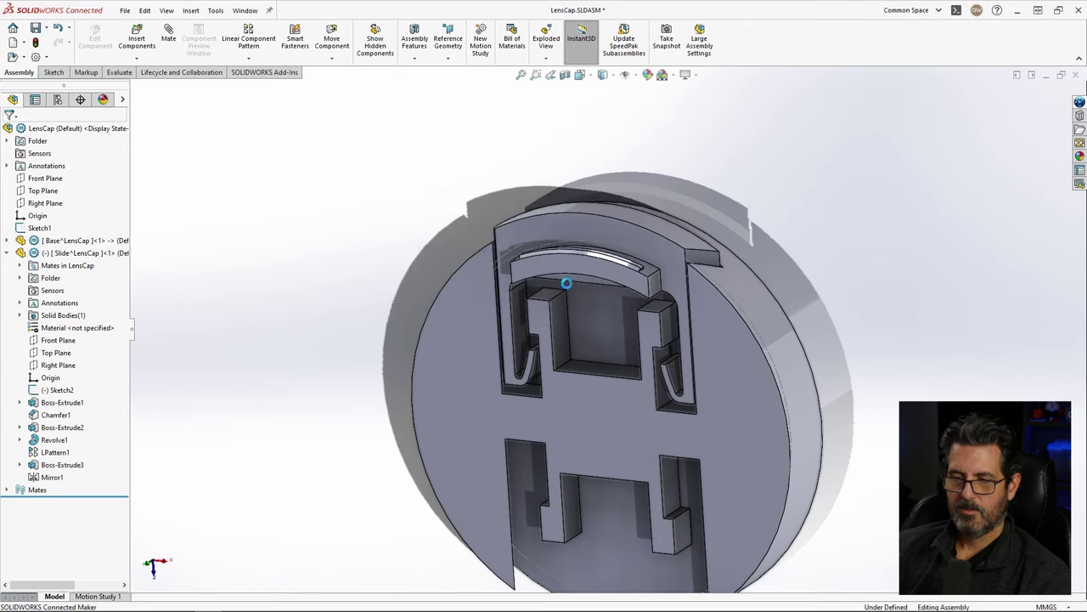
Step: Nudge the Slide component slightly upward within the cap's slot
middle_drag(782, 229, 778, 248)
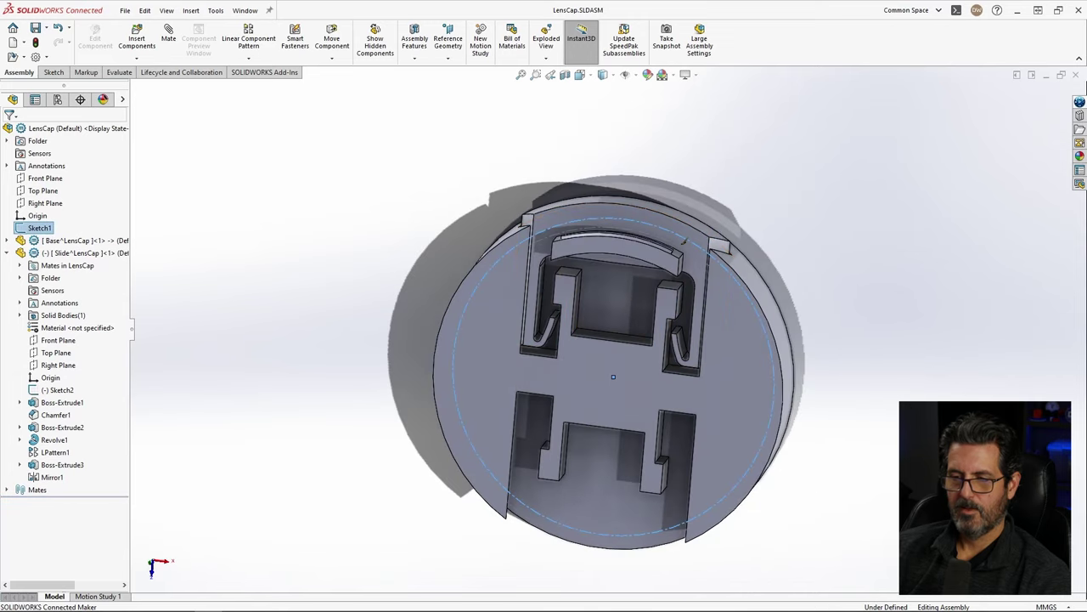
mouse_move(701, 206)
mouse_down()
mouse_move(708, 196)
mouse_move(712, 236)
mouse_move(706, 204)
mouse_move(710, 223)
mouse_up()
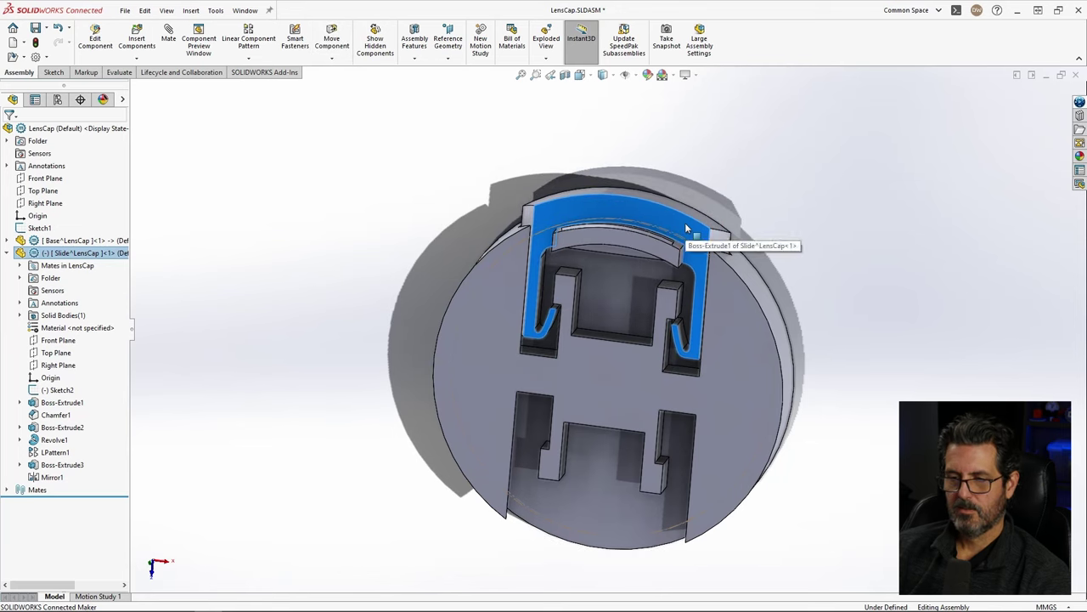
mouse_move(685, 223)
middle_down()
mouse_move(693, 191)
mouse_move(672, 222)
middle_up()
drag(671, 223, 668, 215)
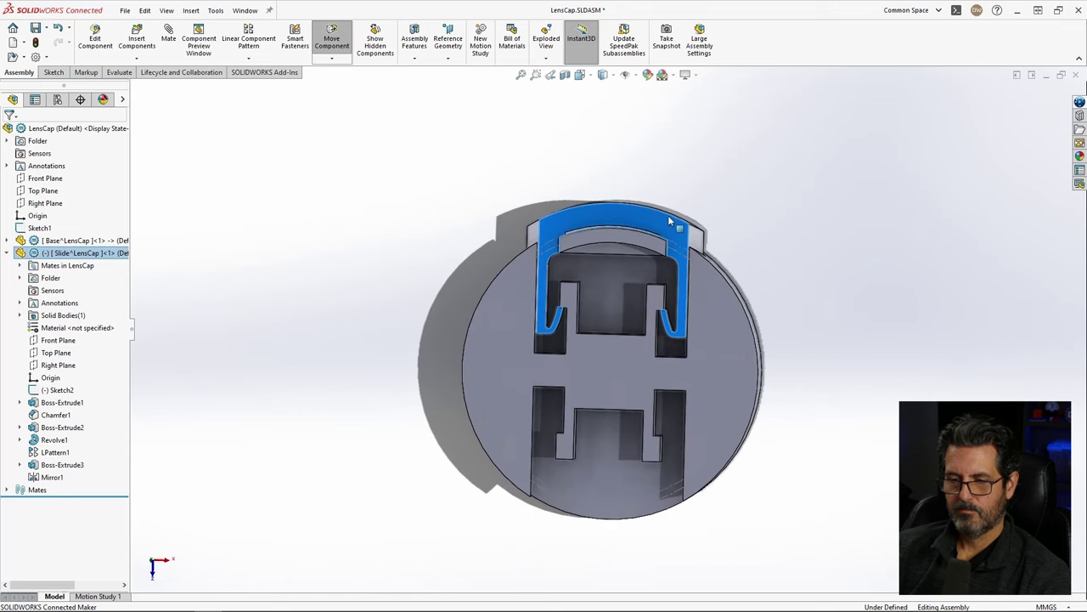
Step: Inspect the Base part, fitting the whole model and viewing its face straight on
click(798, 219)
click(725, 332)
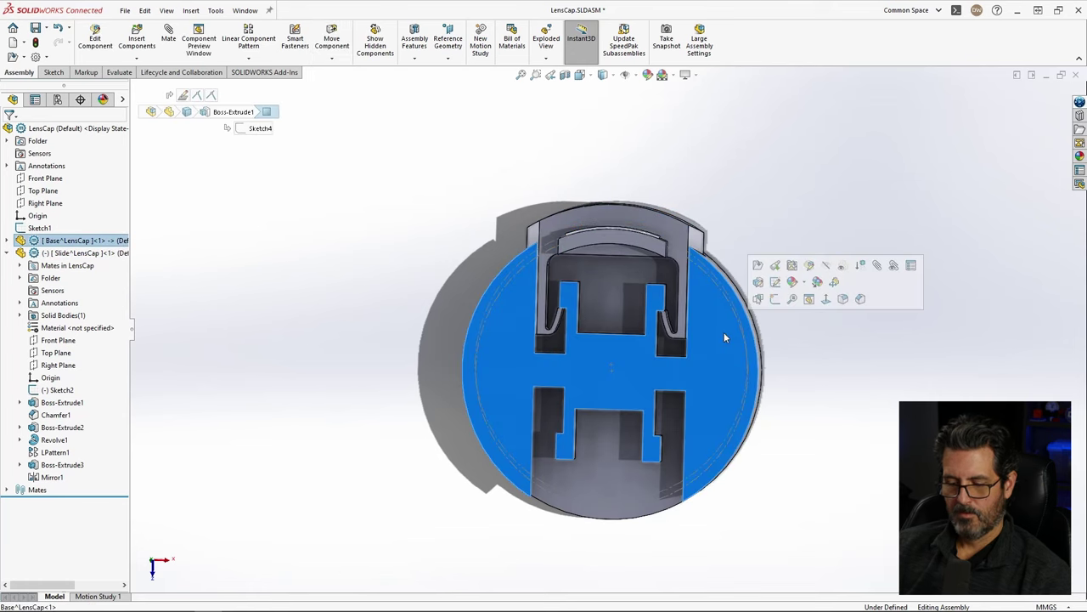
key(f)
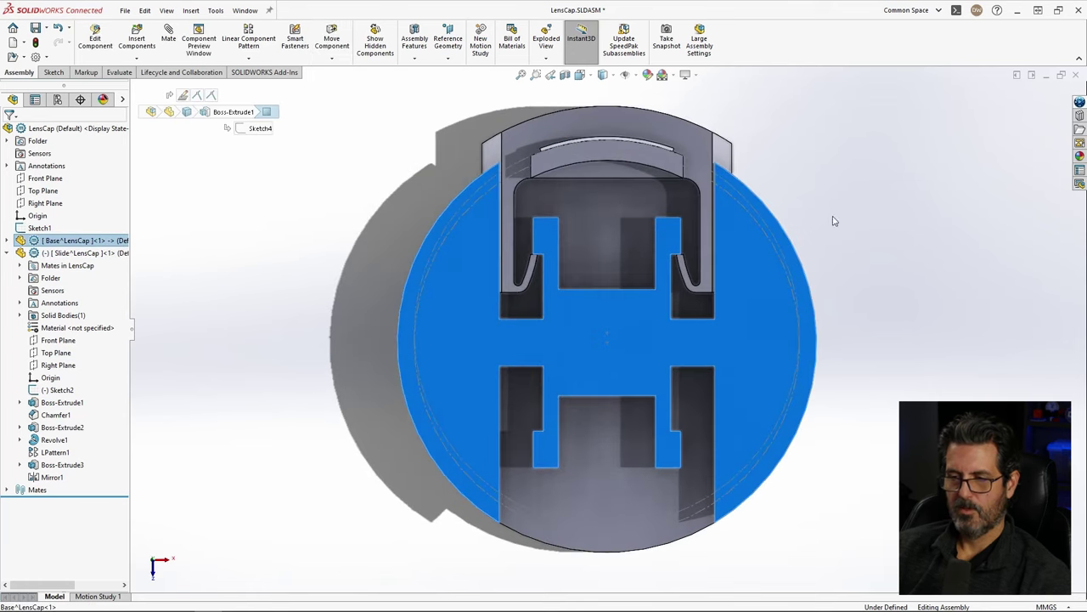
key(Escape)
click(740, 267)
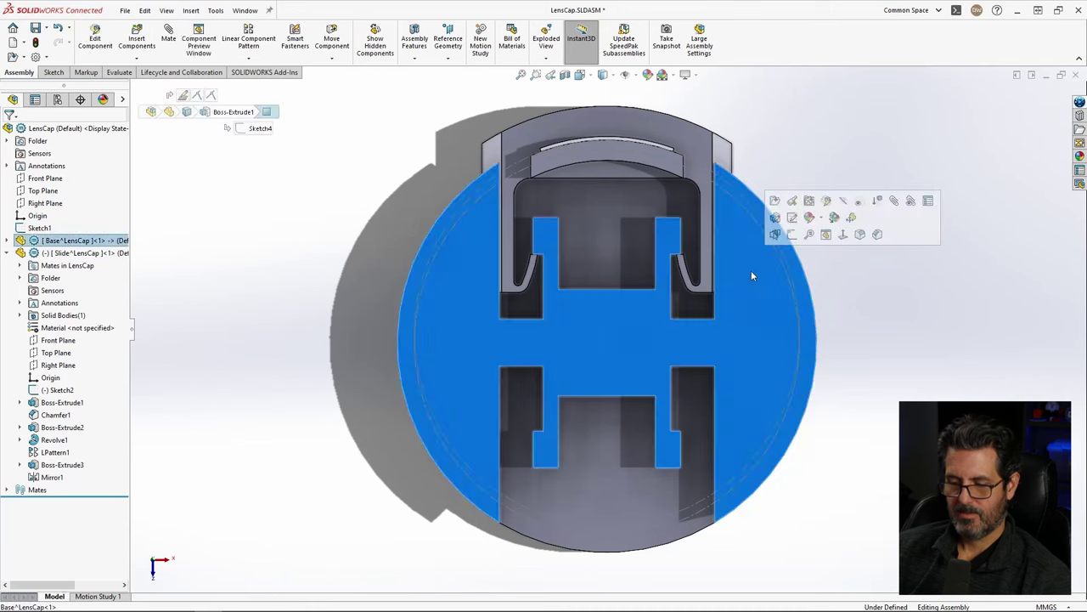
middle_drag(780, 229, 791, 322)
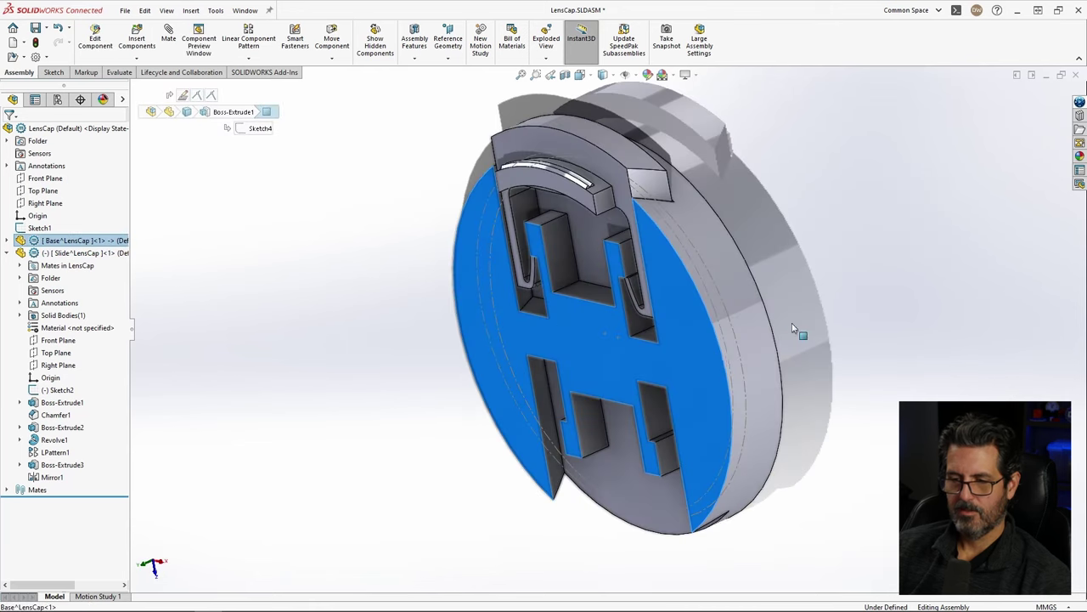
click(685, 355)
click(878, 383)
click(710, 384)
key(ctrl+8)
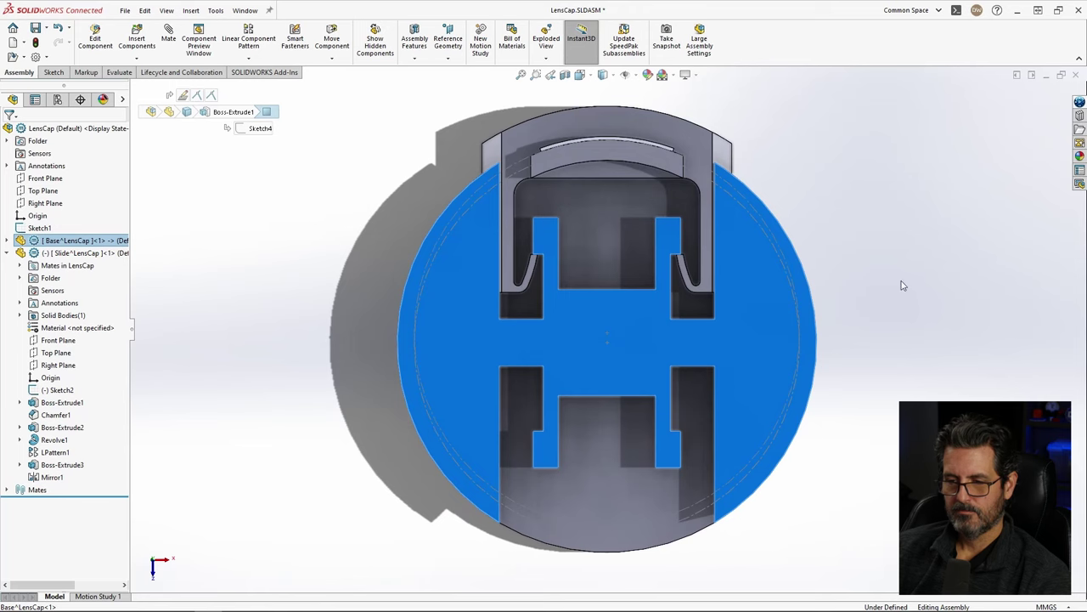
scroll(622, 164, down, 5)
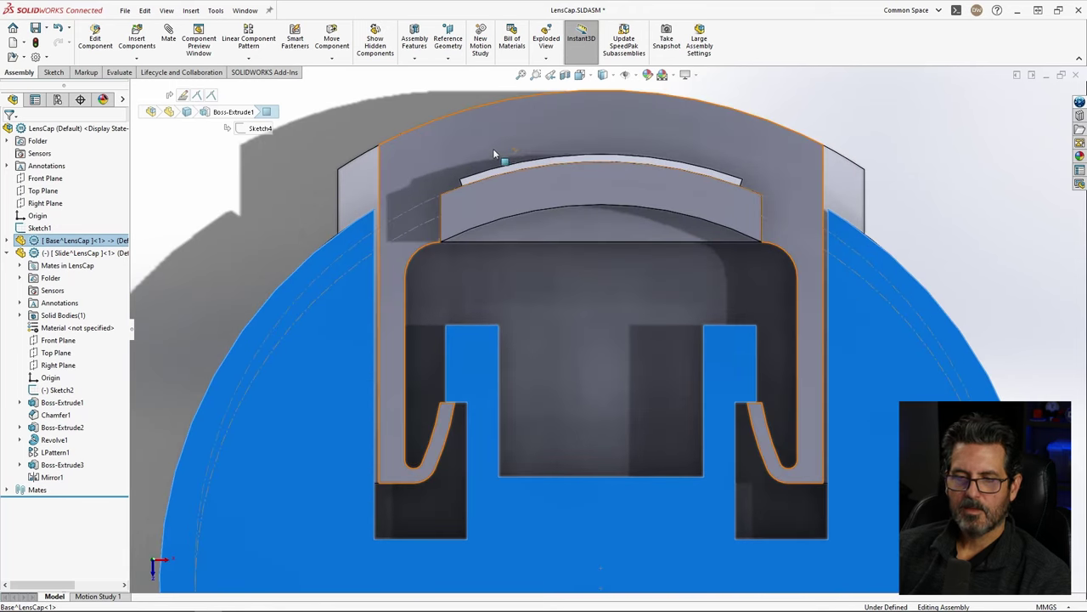
click(944, 184)
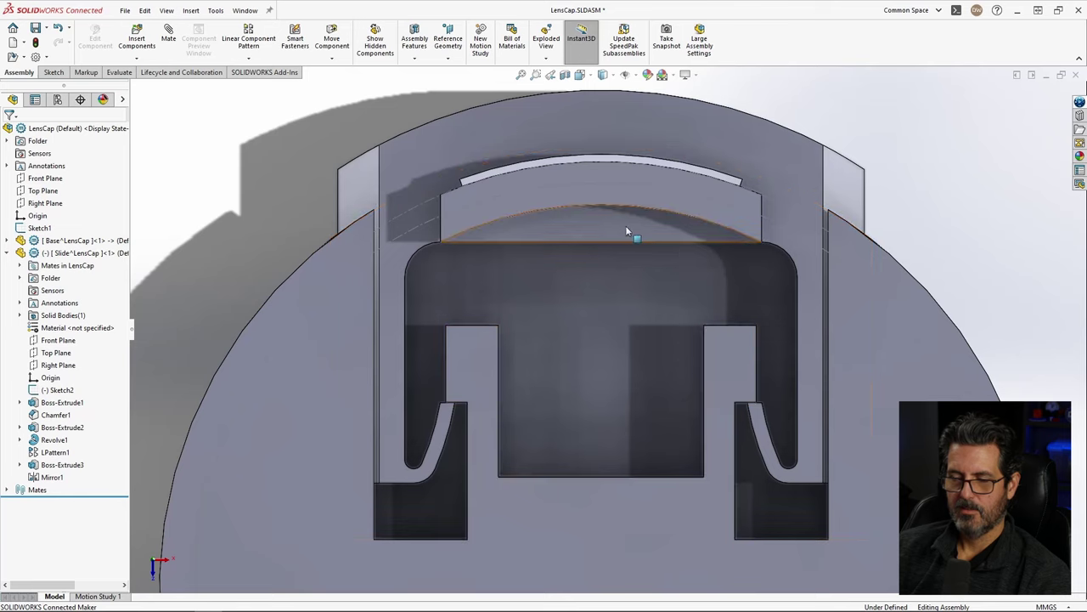
Step: Edit the Slide part in place within the LensCap assembly
scroll(625, 226, up, 3)
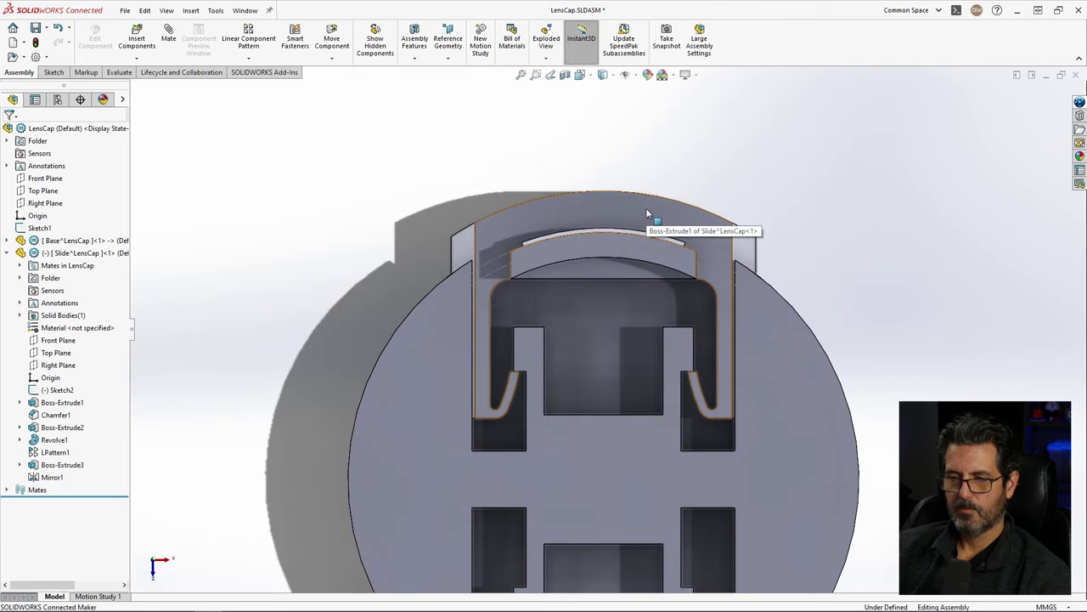
right_click(648, 213)
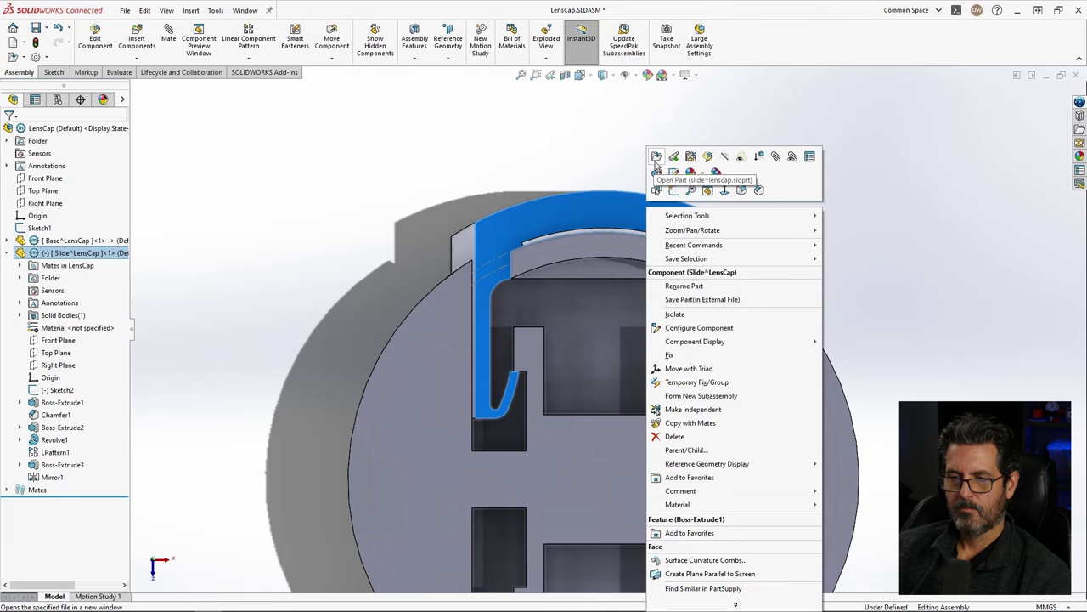
click(710, 159)
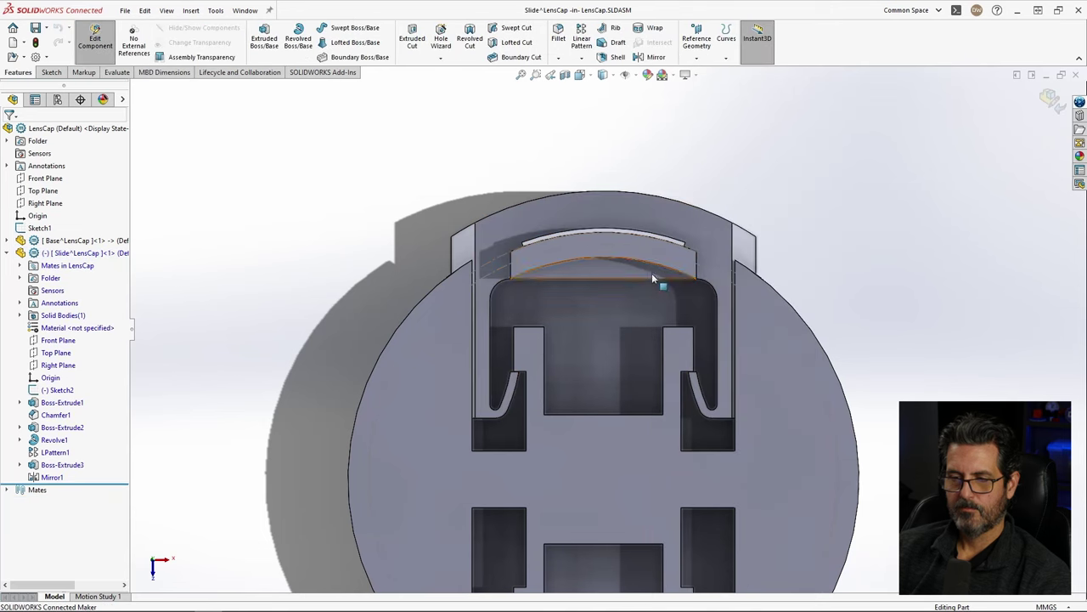
Step: Start a new sketch on the Slide's face
click(701, 227)
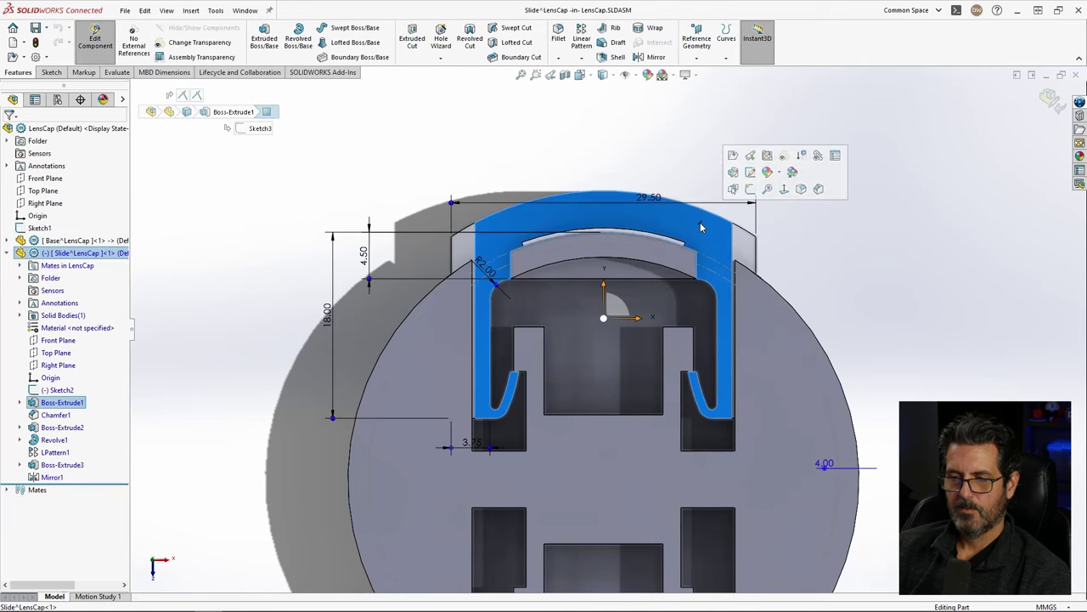
click(752, 191)
scroll(610, 294, down, 4)
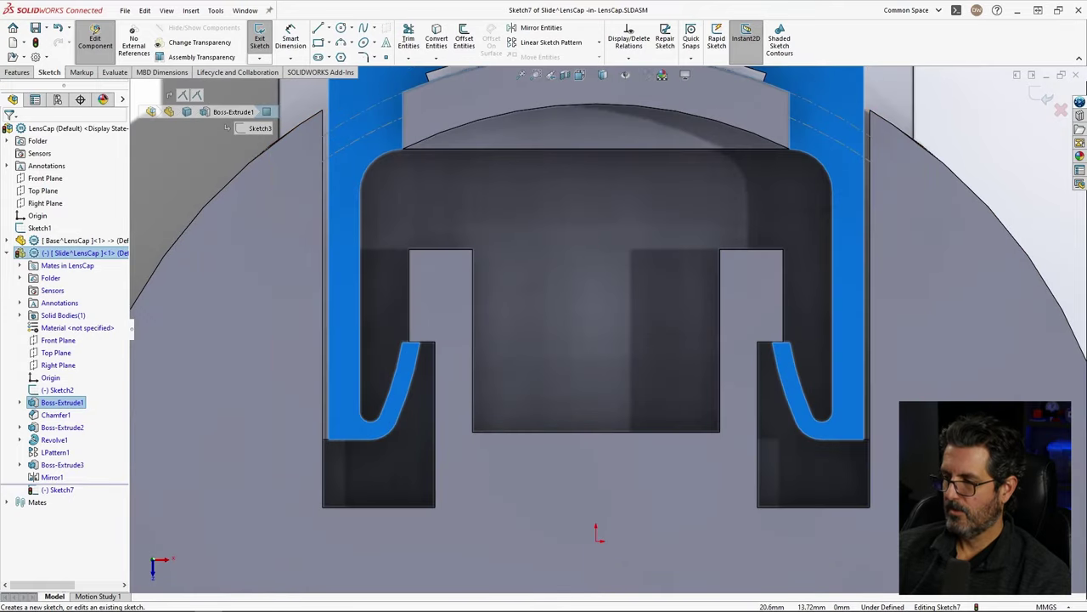
scroll(582, 205, up, 3)
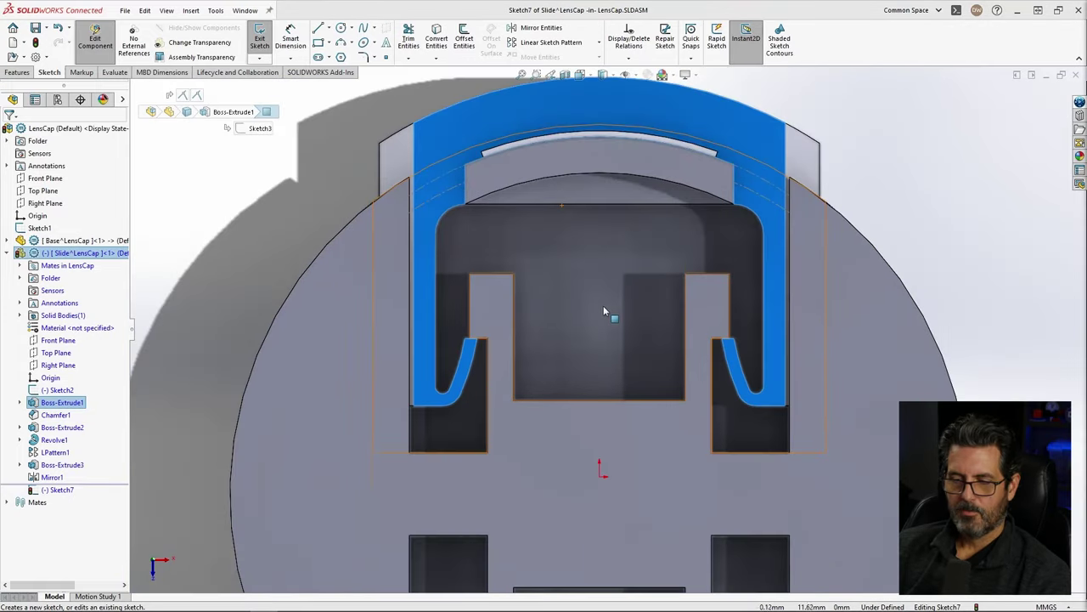
scroll(603, 305, up, 1)
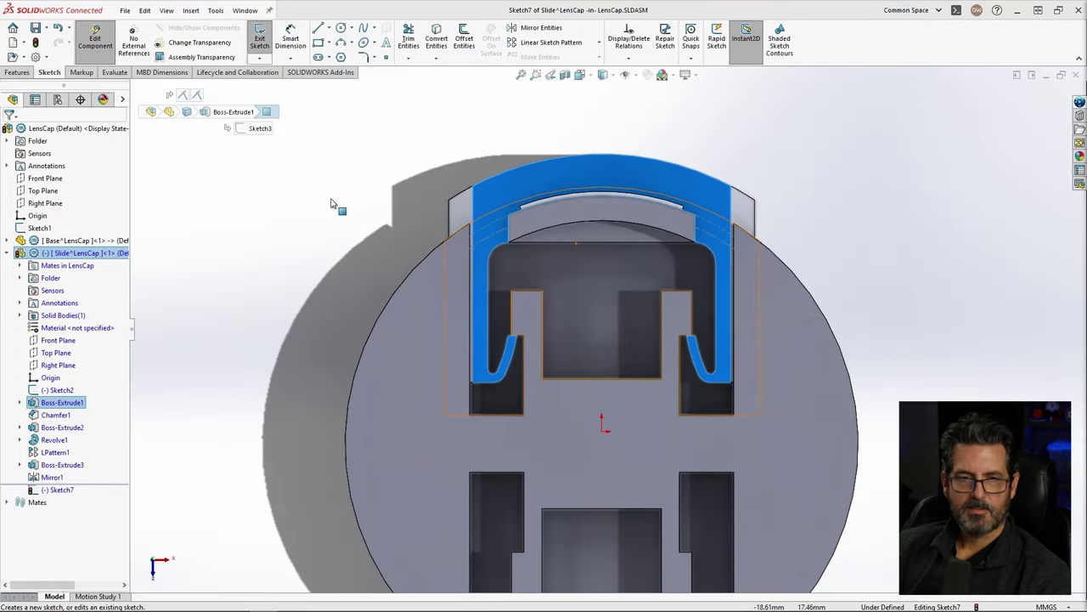
Step: Draw a vertical centreline from the sketch origin up past the cap
click(328, 29)
click(349, 53)
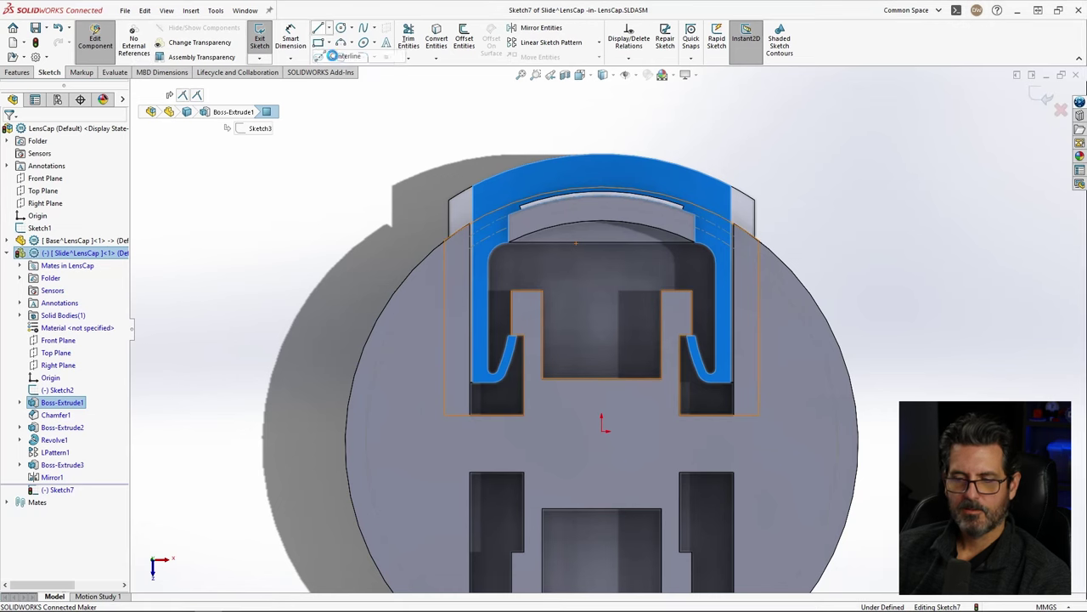
click(602, 430)
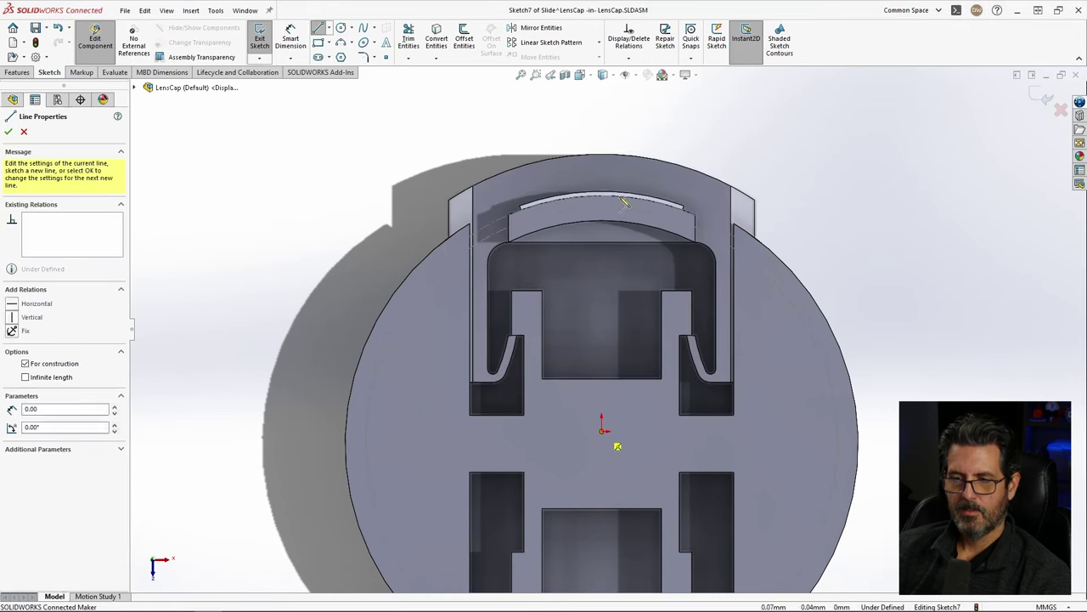
click(601, 113)
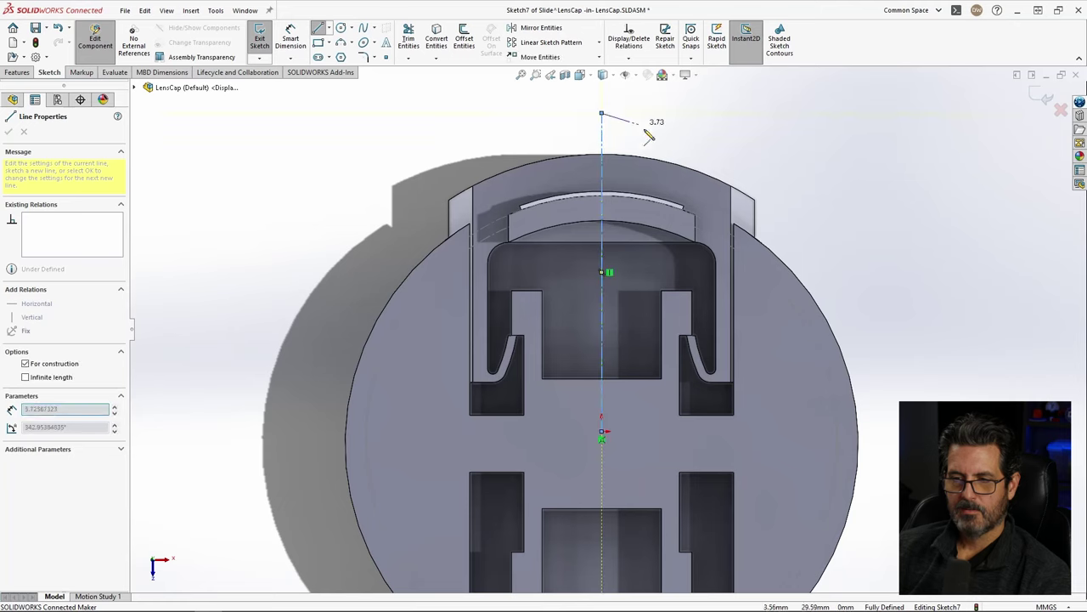
key(Escape)
scroll(600, 316, down, 4)
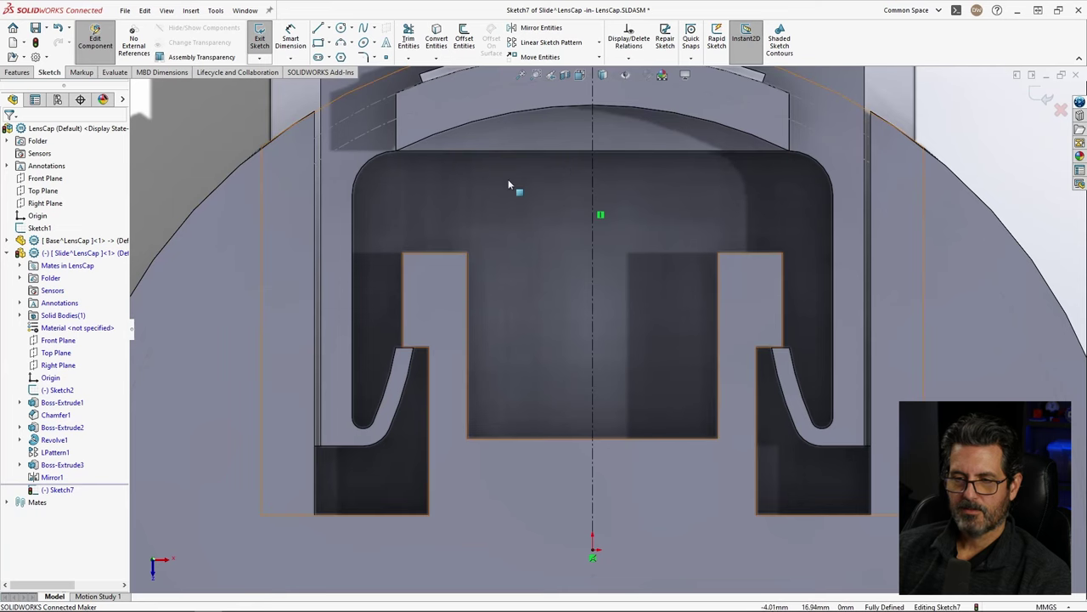
Step: Draw a small circle near the slot's top and make it tangent to the top edge
click(340, 28)
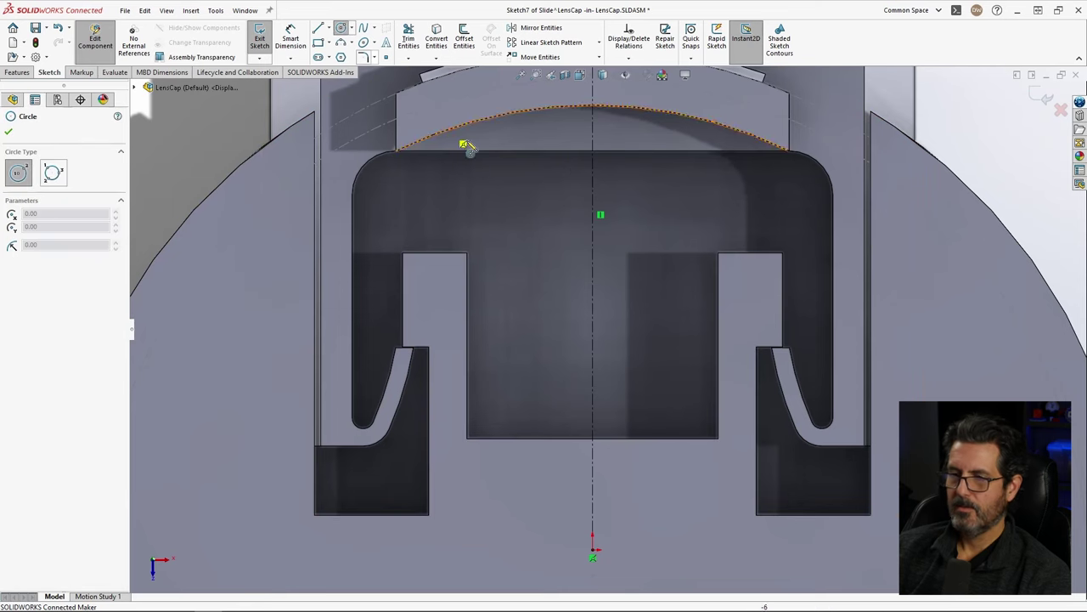
click(534, 167)
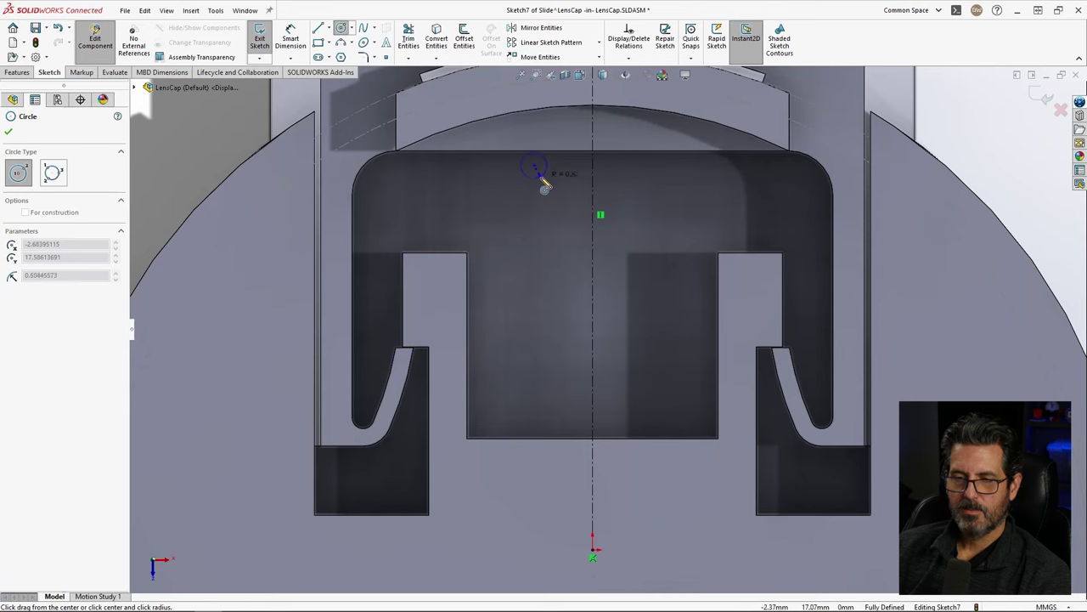
click(551, 167)
key(Escape)
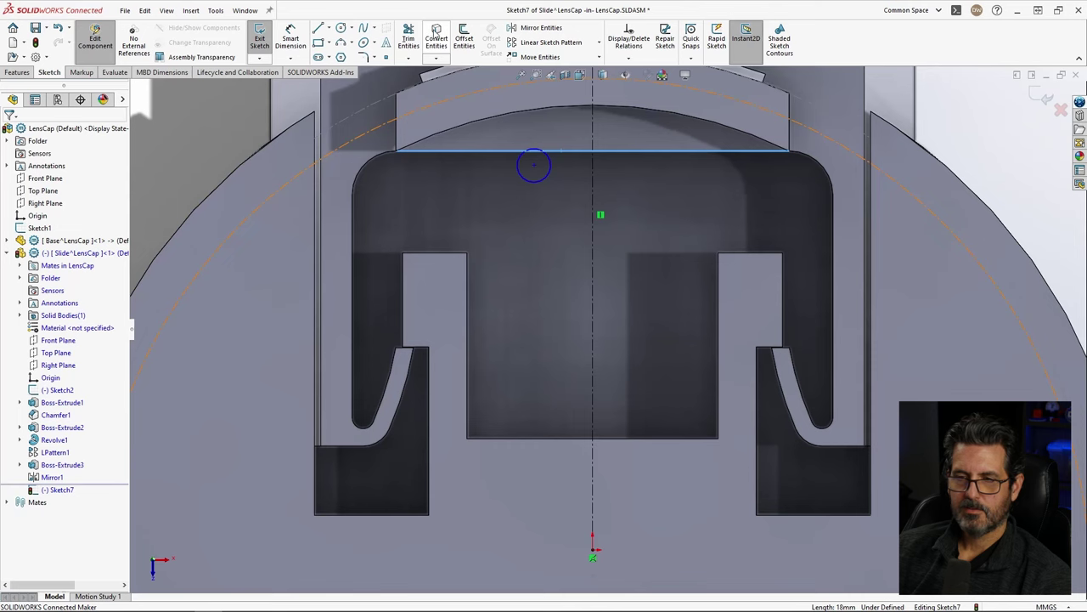
click(551, 166)
click(555, 153)
ctrl+click(578, 106)
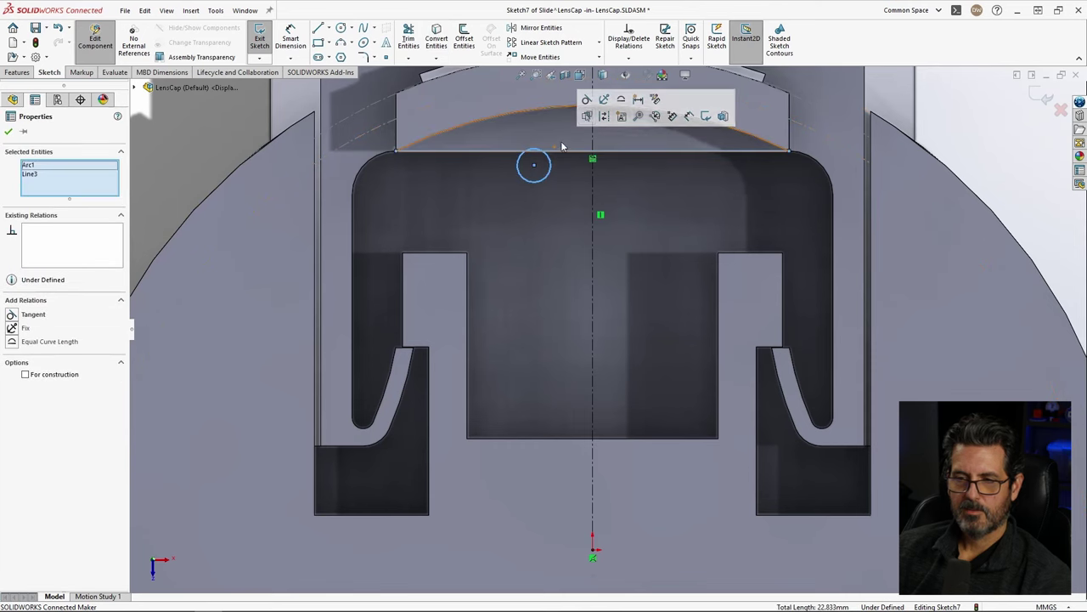
click(586, 101)
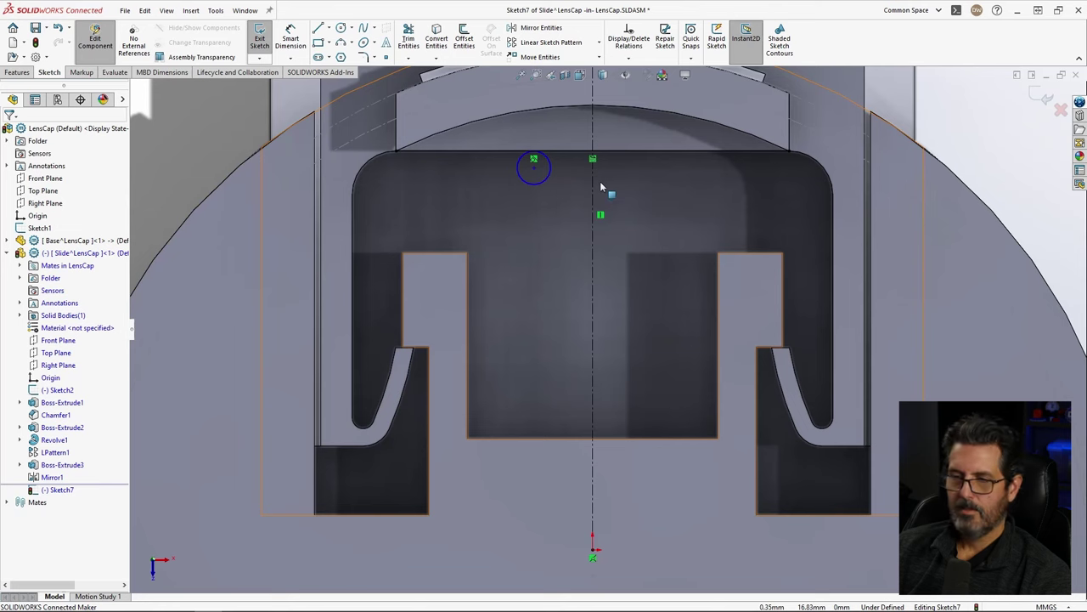
Step: Draw an S-shaped path of lines and tangent arcs from the circle down to a bottom line
click(319, 29)
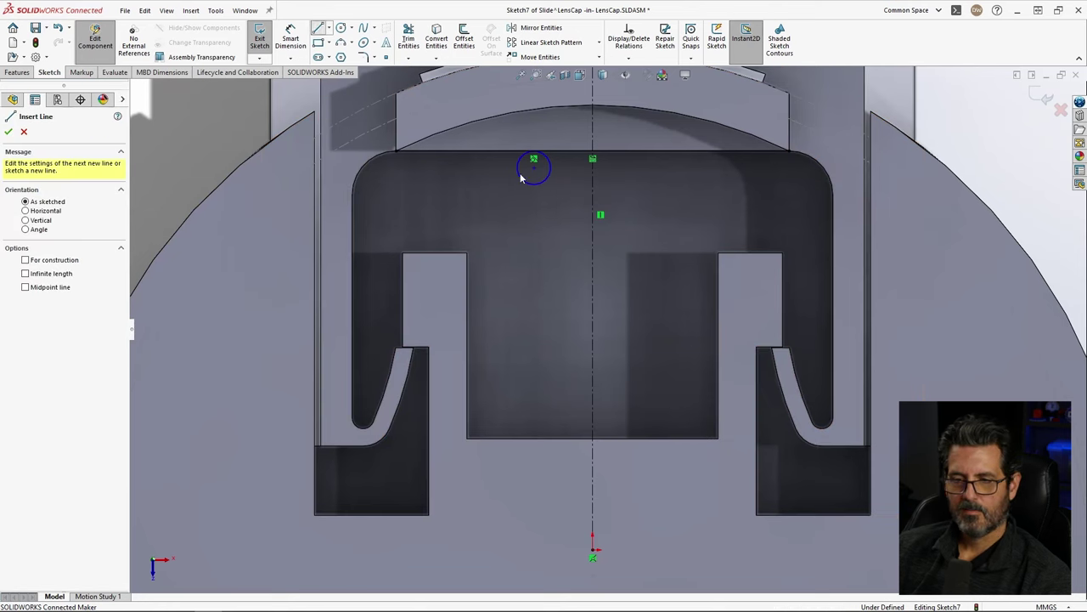
click(533, 183)
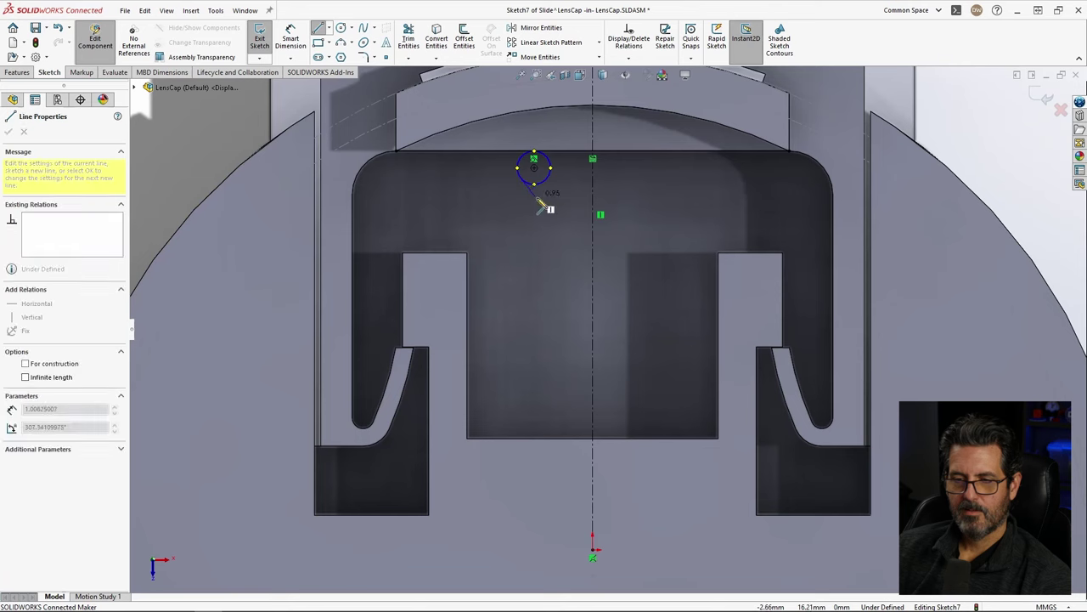
click(655, 244)
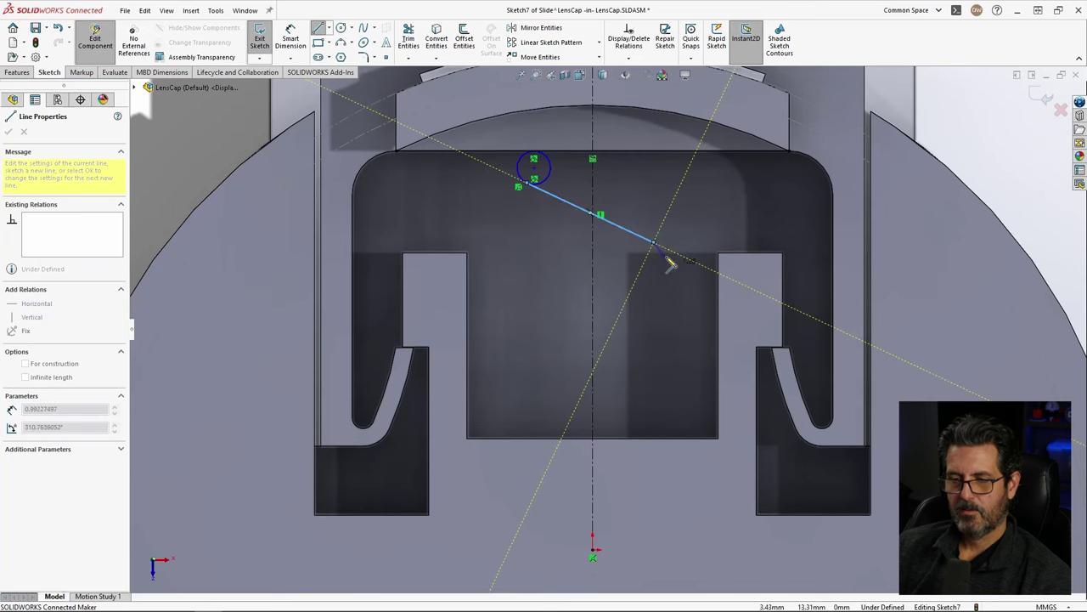
mouse_move(656, 244)
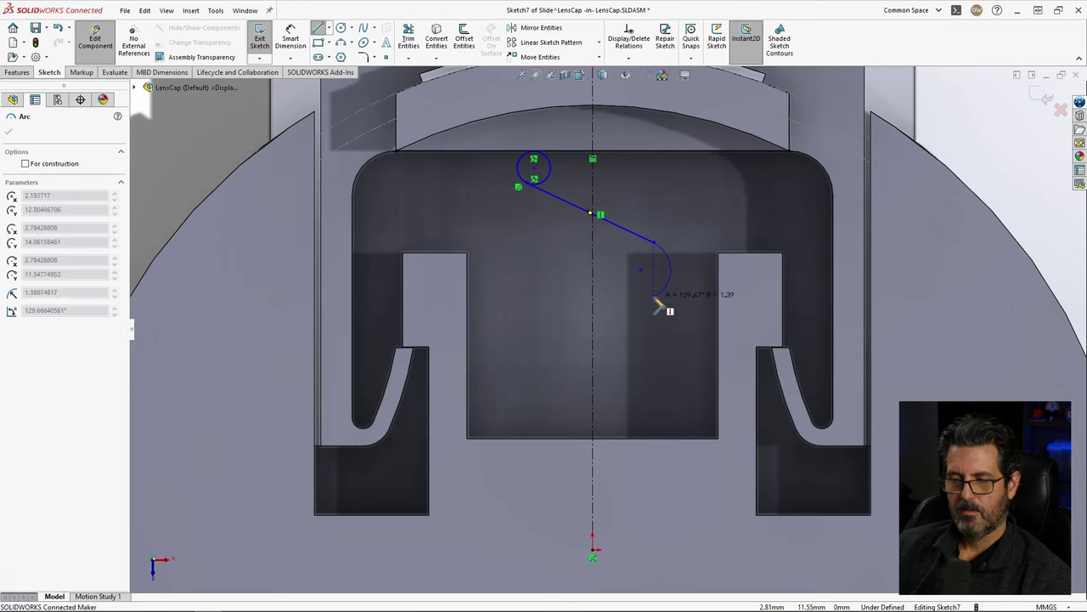
click(658, 301)
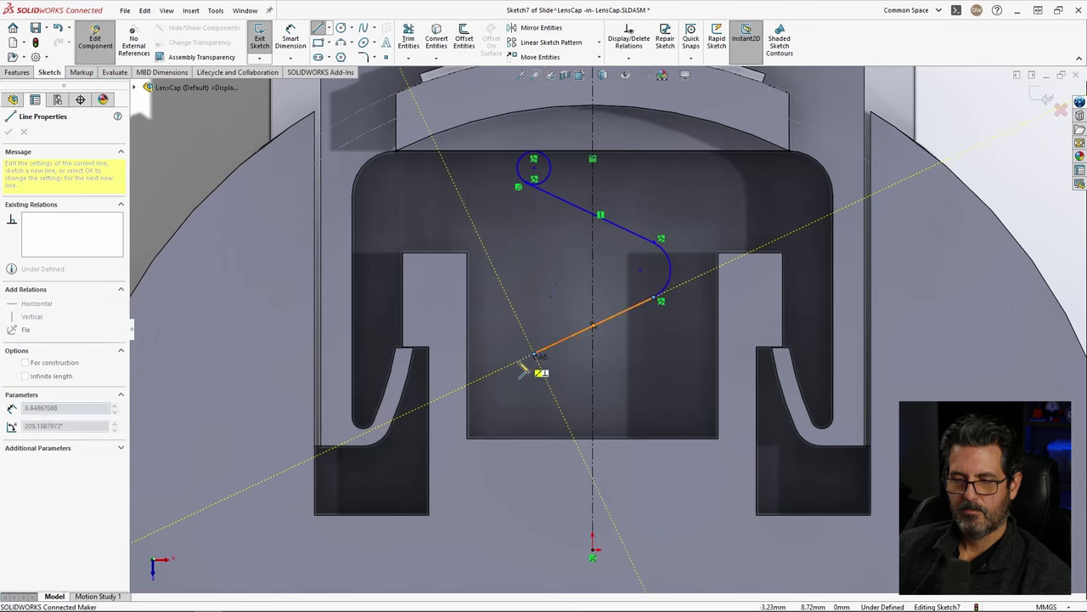
click(533, 354)
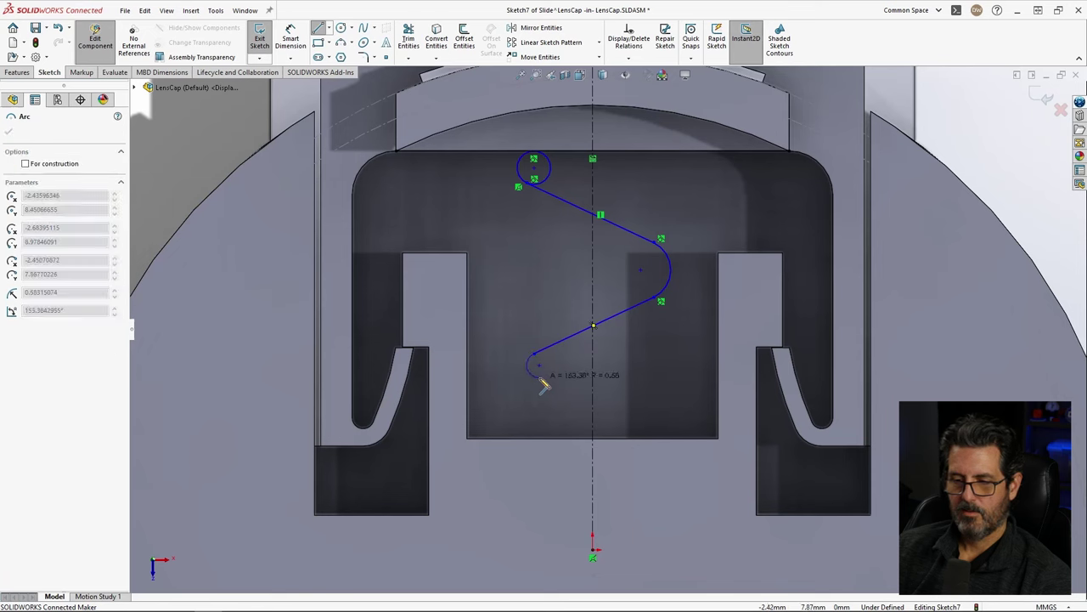
click(540, 376)
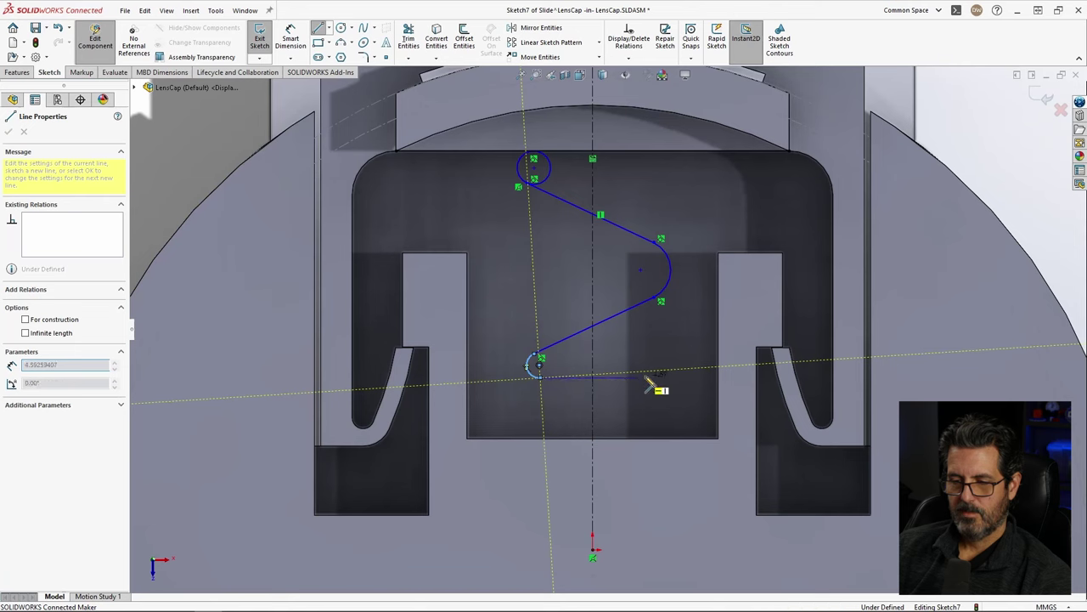
double_click(688, 372)
key(Escape)
Step: Make the bottom line of the S-path horizontal
click(644, 372)
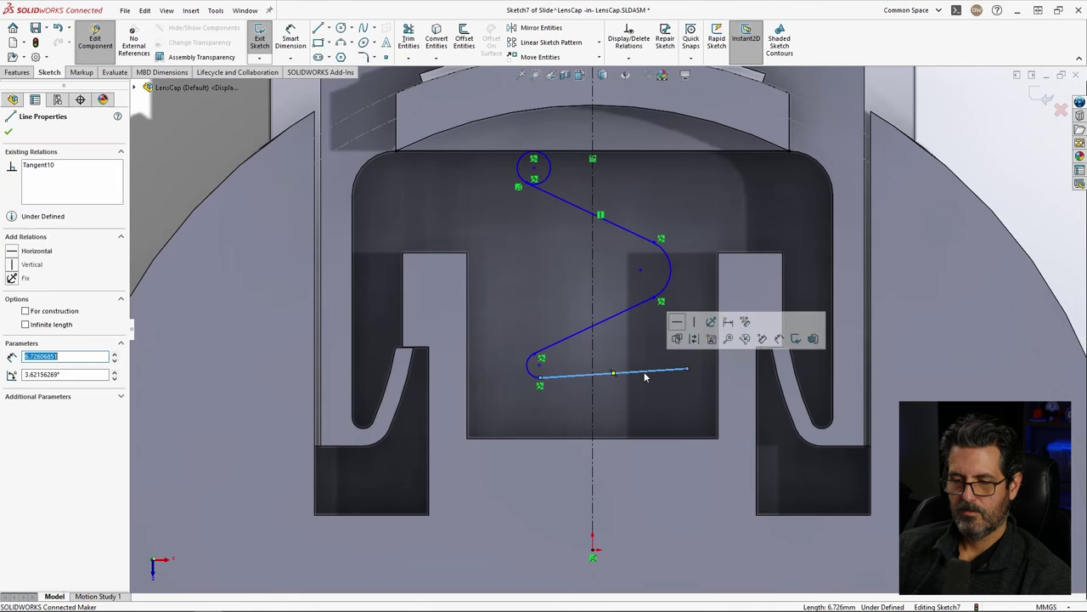
click(678, 325)
key(Escape)
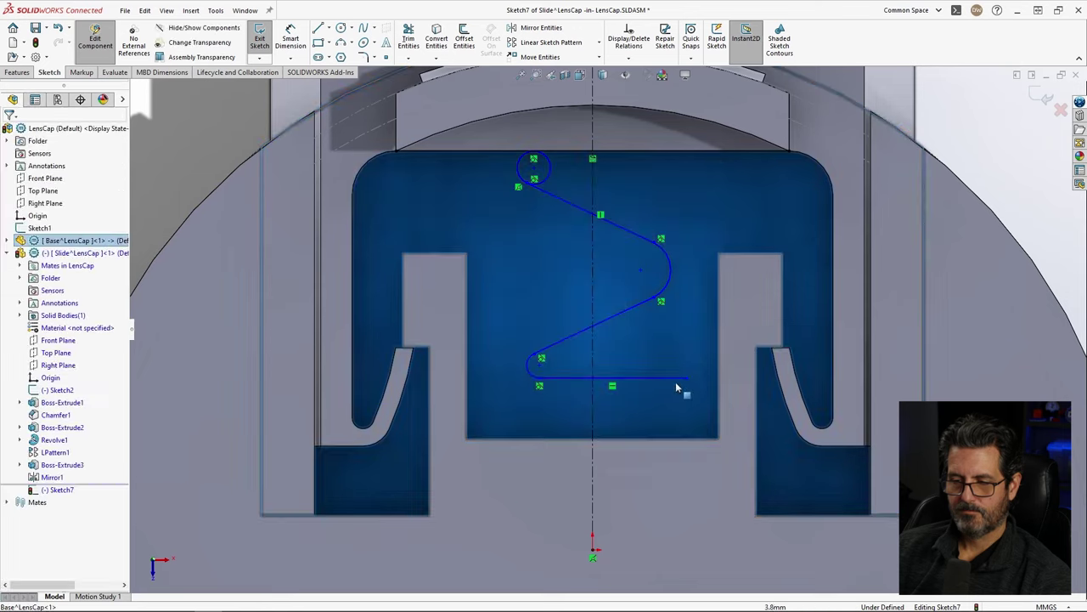
click(662, 381)
Step: Reshape the S-path by dragging its end point, bends and top circle
drag(662, 384, 661, 400)
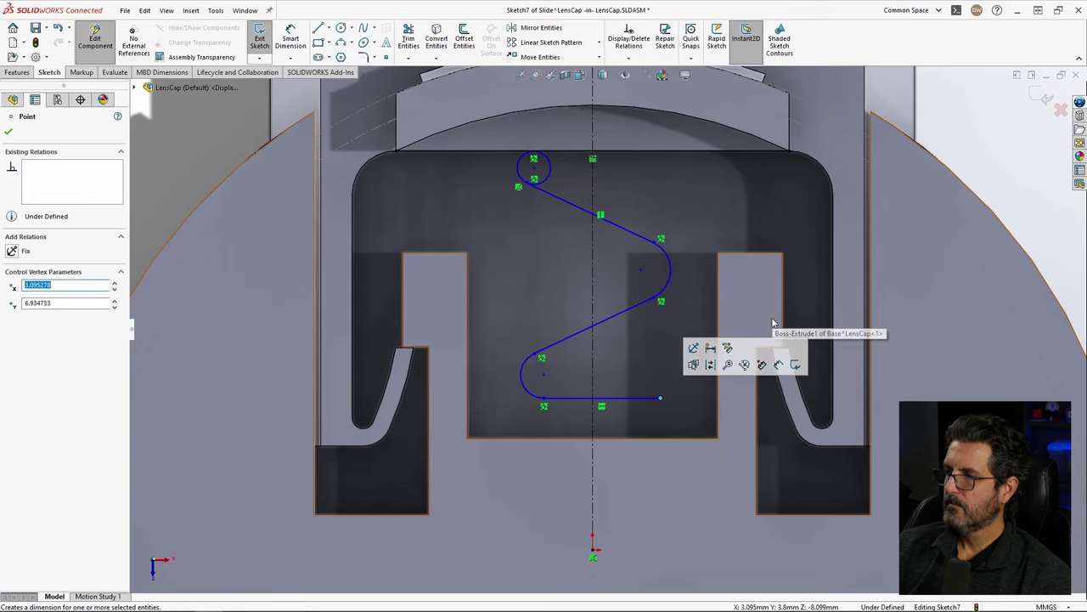
scroll(671, 392, up, 3)
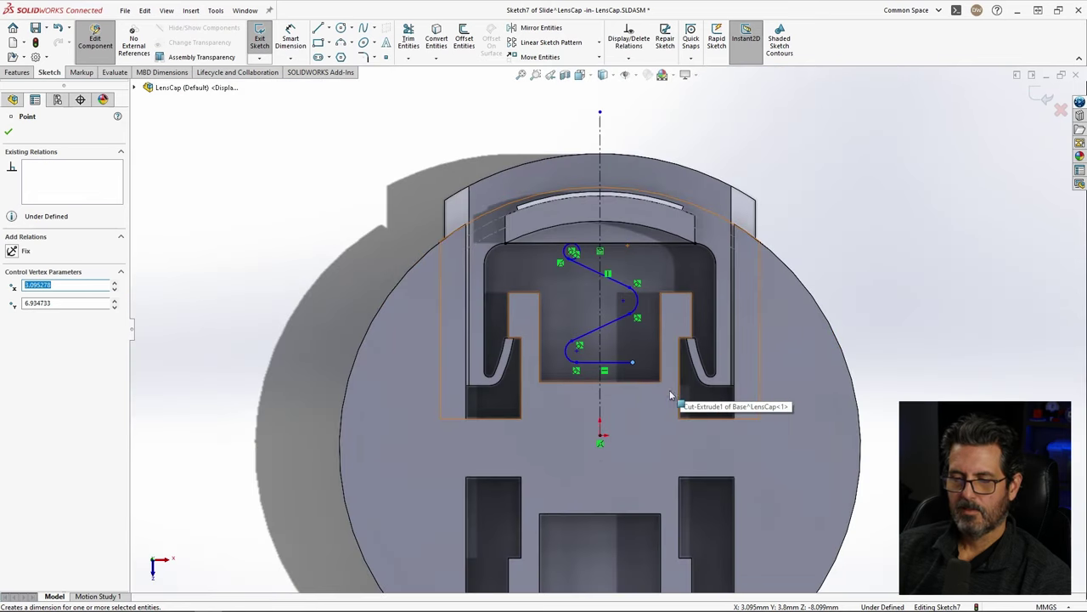
scroll(646, 393, down, 2)
drag(631, 357, 642, 406)
scroll(610, 285, down, 3)
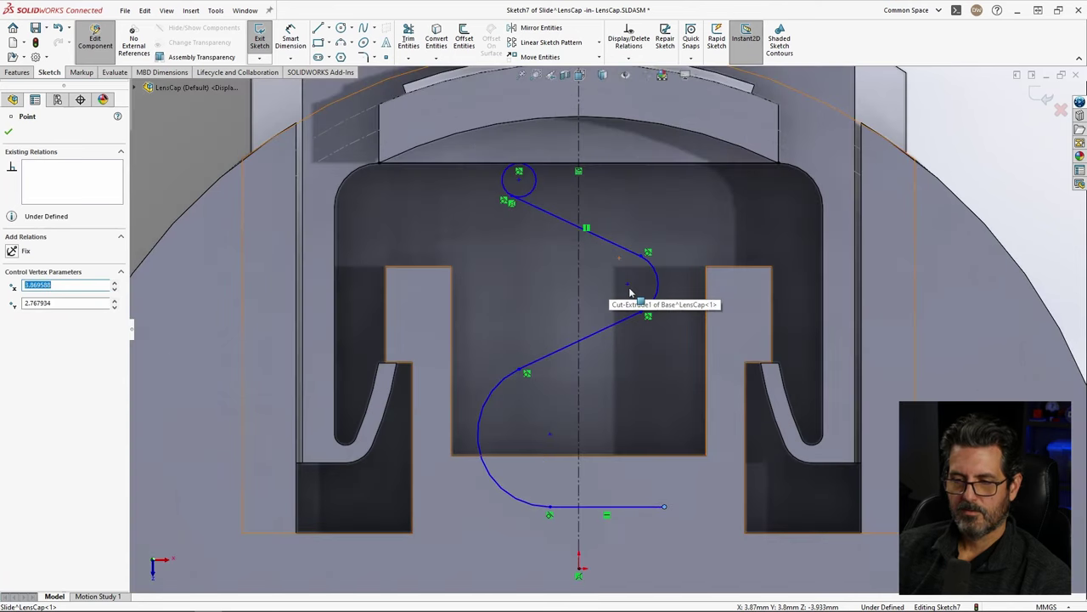
drag(643, 315, 624, 326)
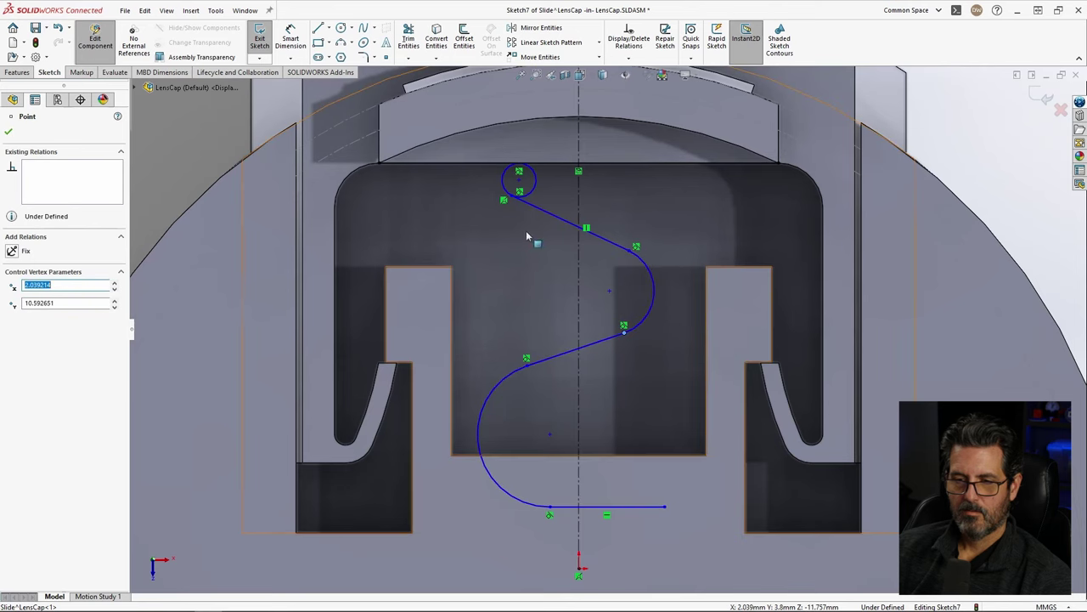
mouse_move(510, 204)
mouse_down()
mouse_move(514, 219)
mouse_move(515, 207)
mouse_up()
drag(527, 368, 520, 427)
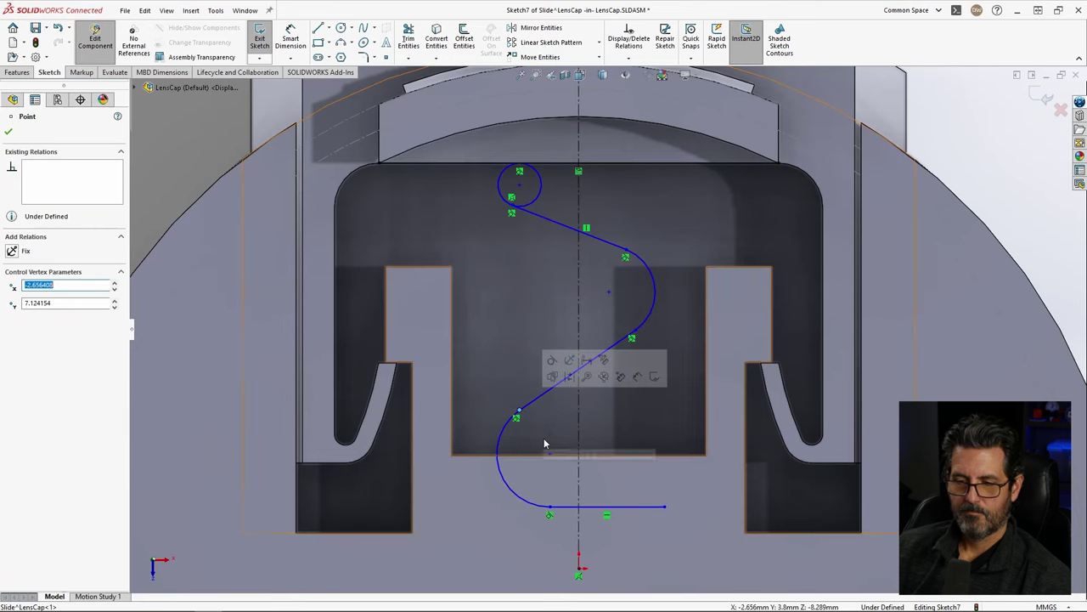
click(544, 443)
drag(549, 510, 518, 442)
key(Escape)
Step: Give the small lower arc an equal radius to the top circle
click(508, 432)
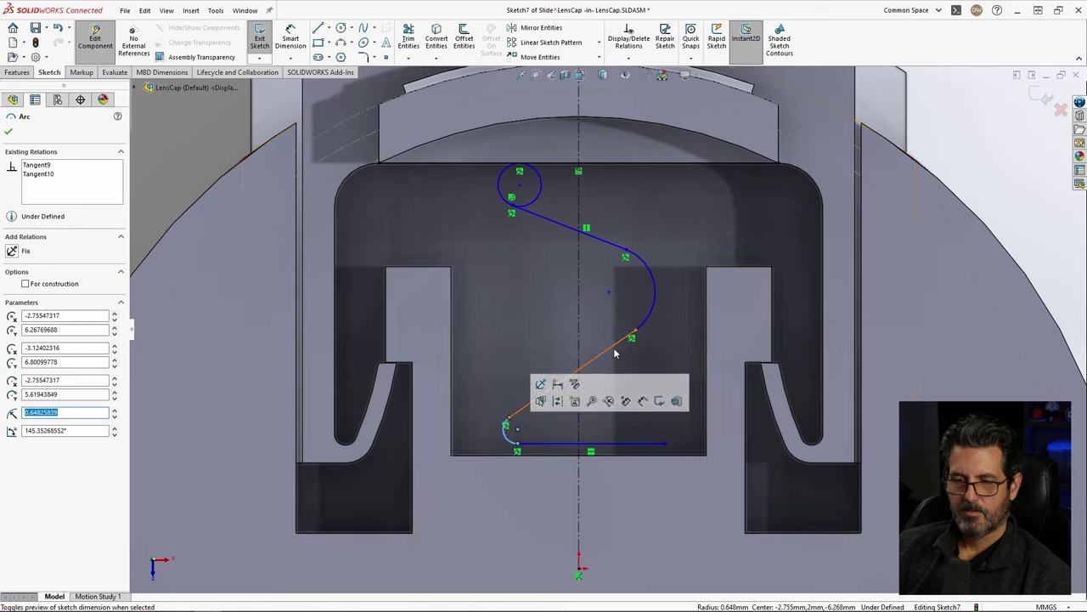
ctrl+click(501, 188)
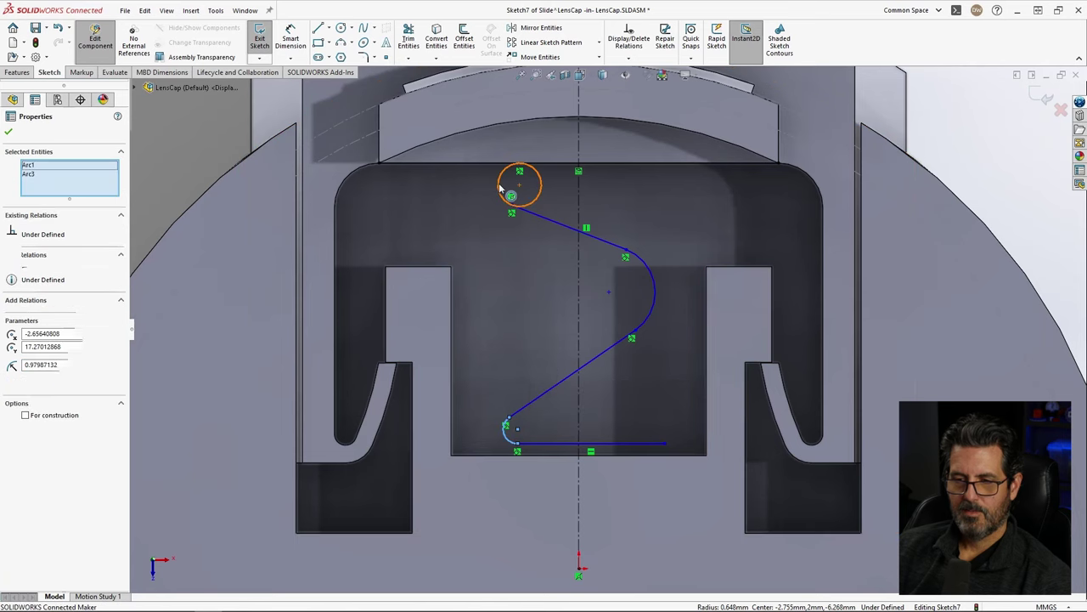
click(622, 153)
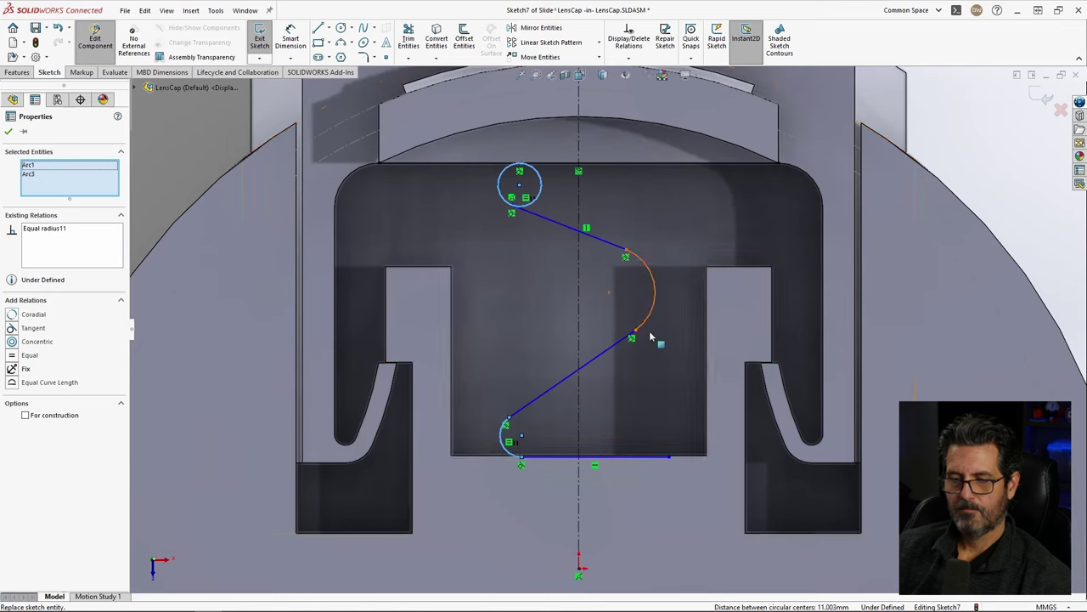
key(Escape)
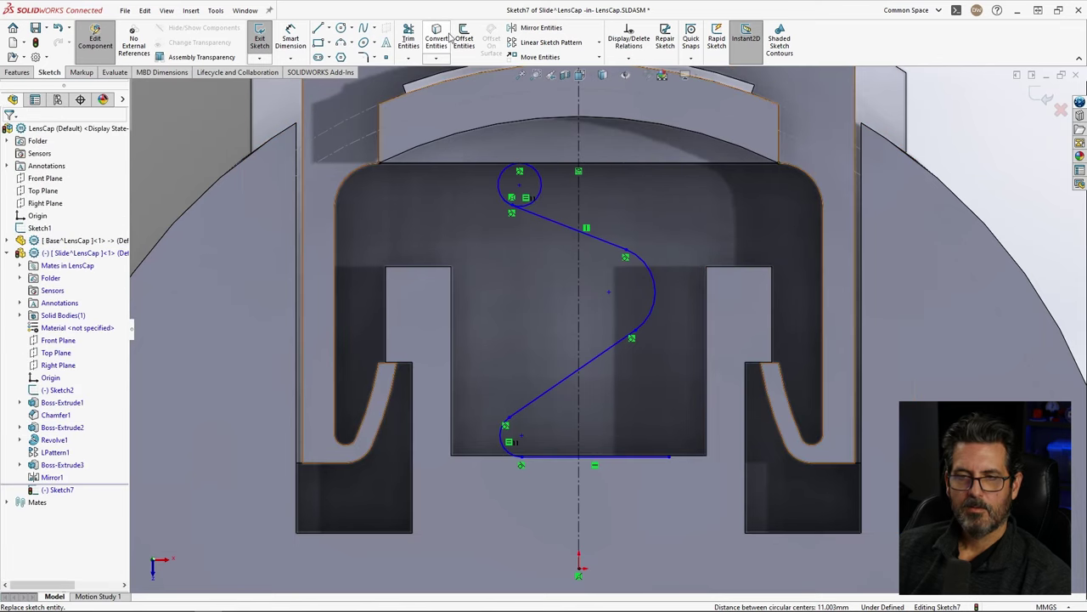
click(409, 38)
Step: Trim the top circle back to an arc and offset the whole S-curve chain by 1.00 mm
click(540, 184)
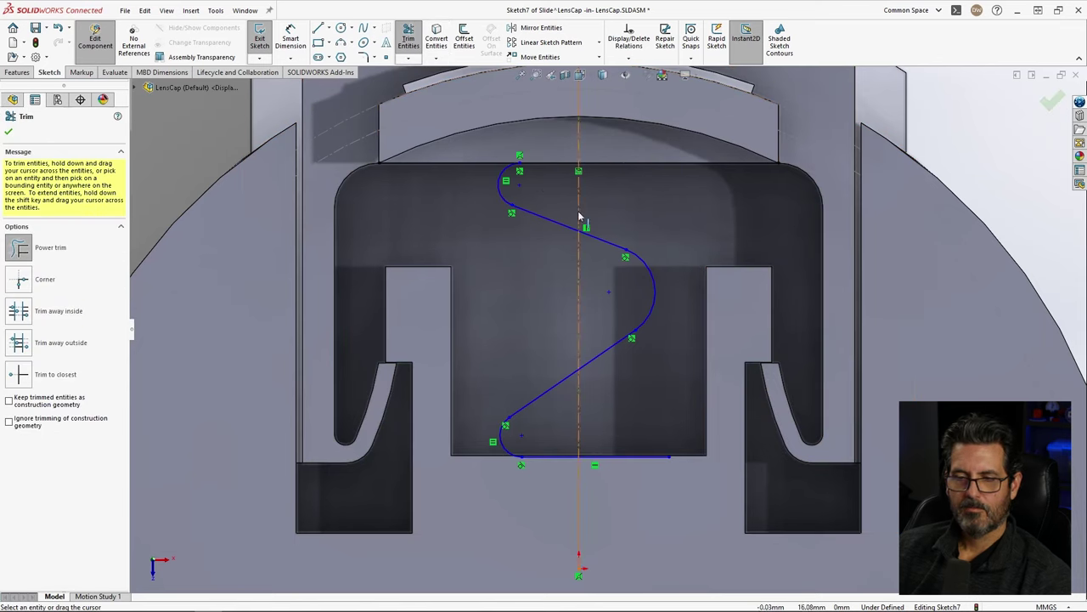
key(Escape)
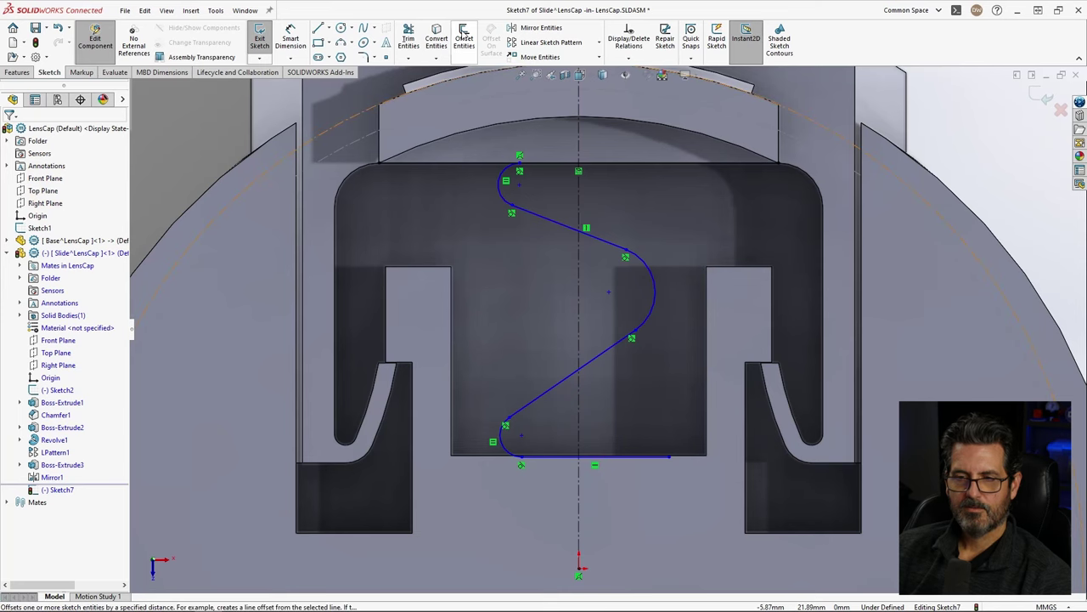
click(464, 39)
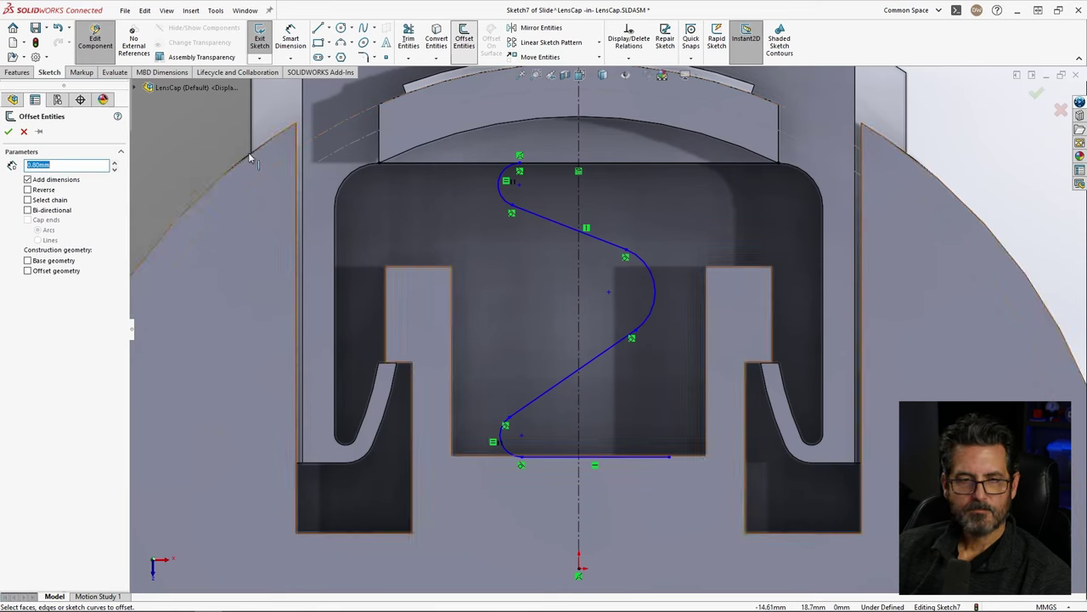
text(1)
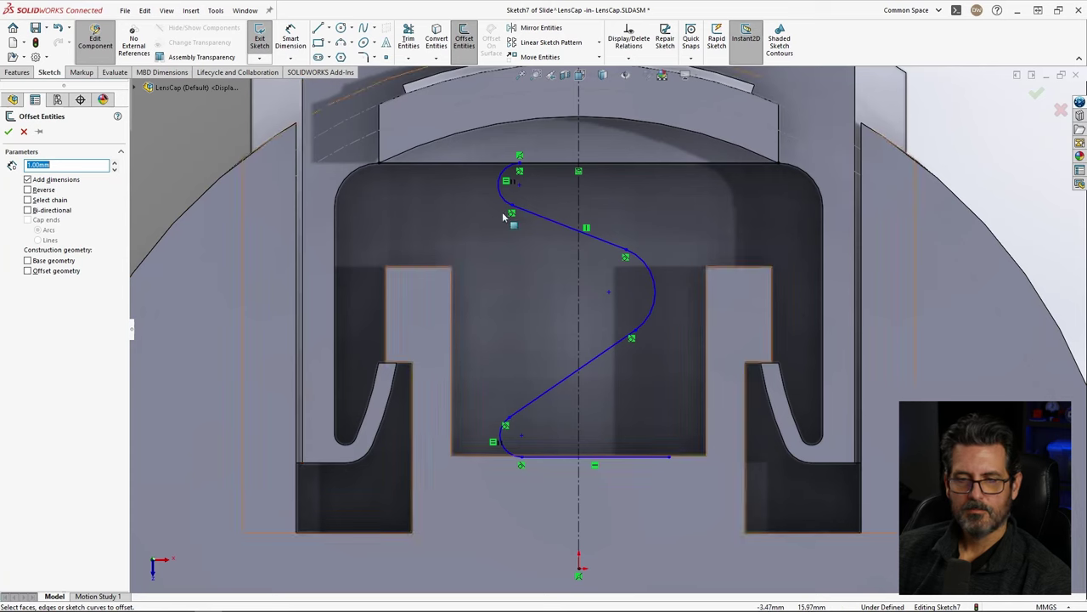
click(503, 190)
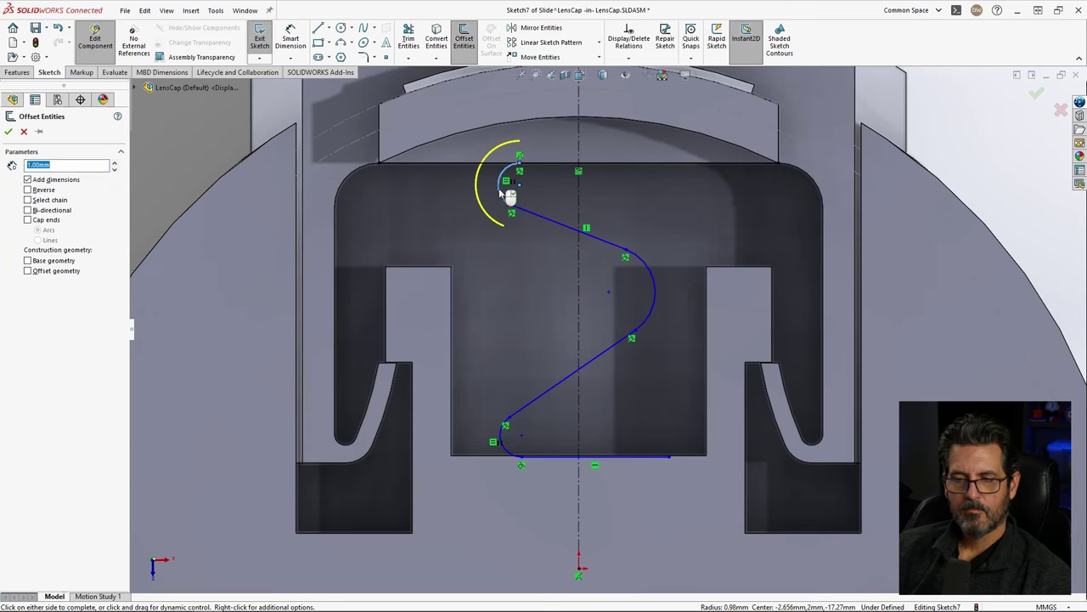
click(530, 219)
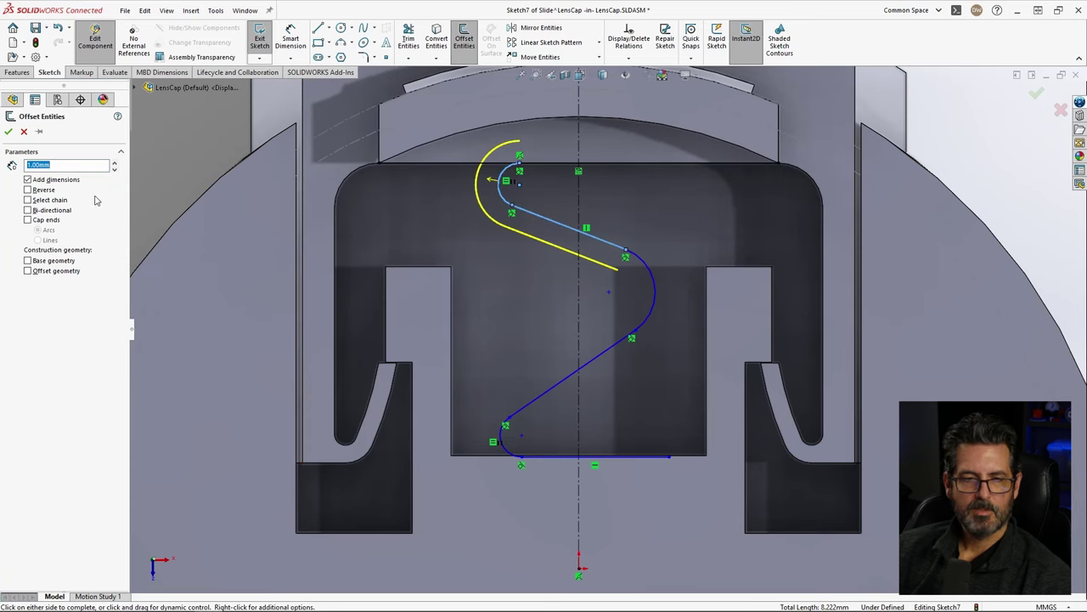
click(42, 201)
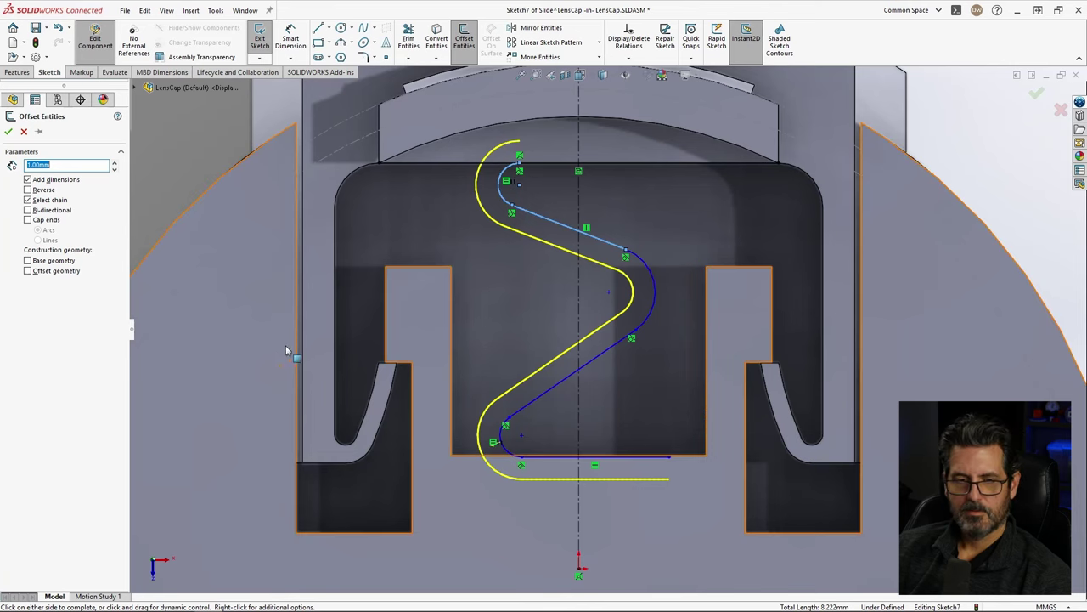
click(8, 133)
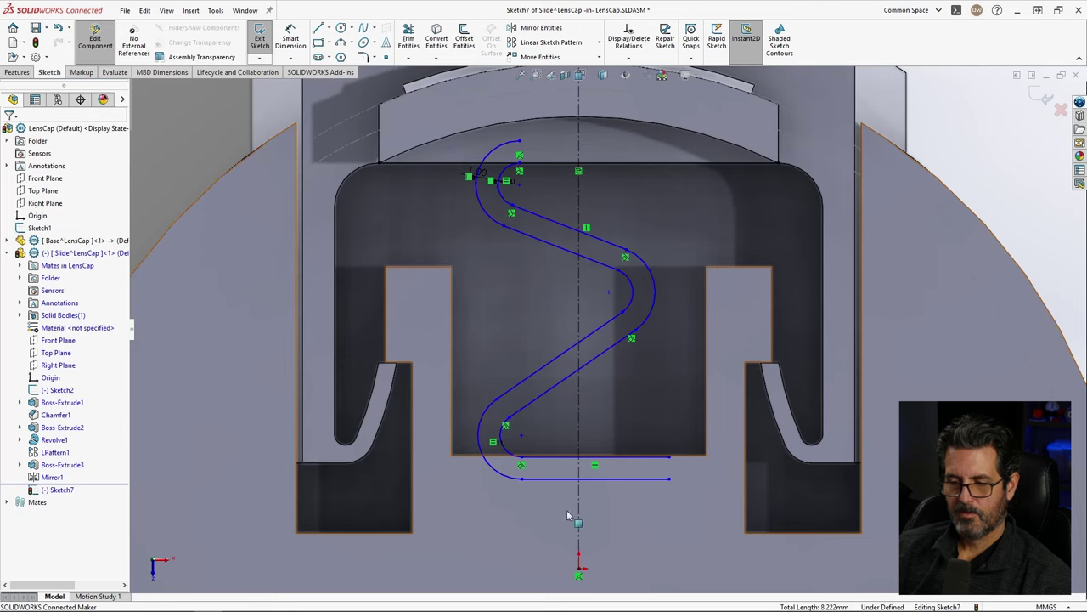
Step: Close the bottom of the offset S-slot with a short vertical line and trim the top ends
key(l)
drag(671, 459, 669, 479)
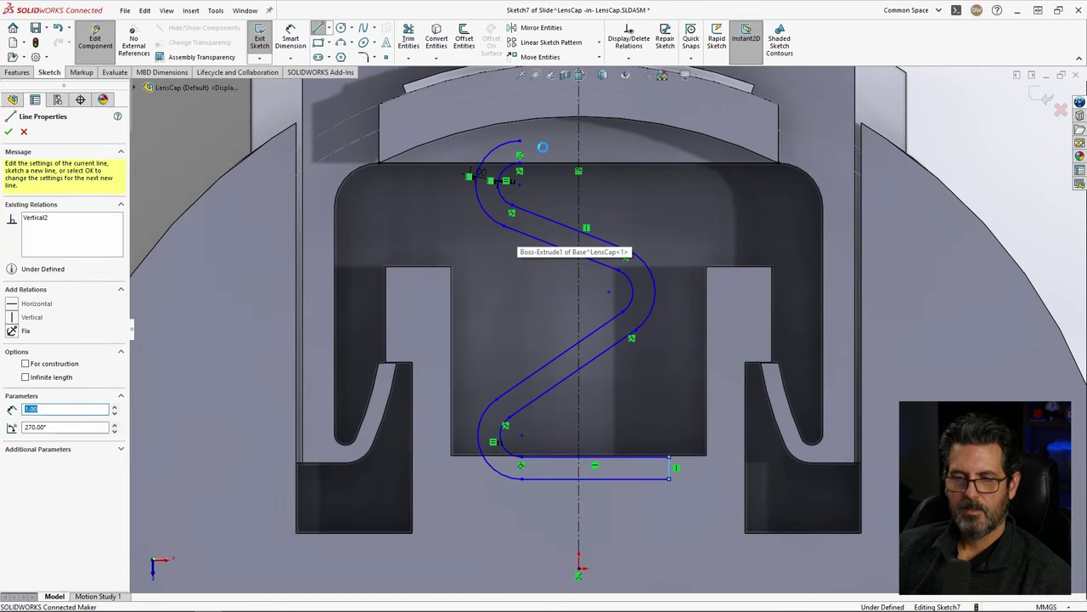
key(Escape)
click(410, 38)
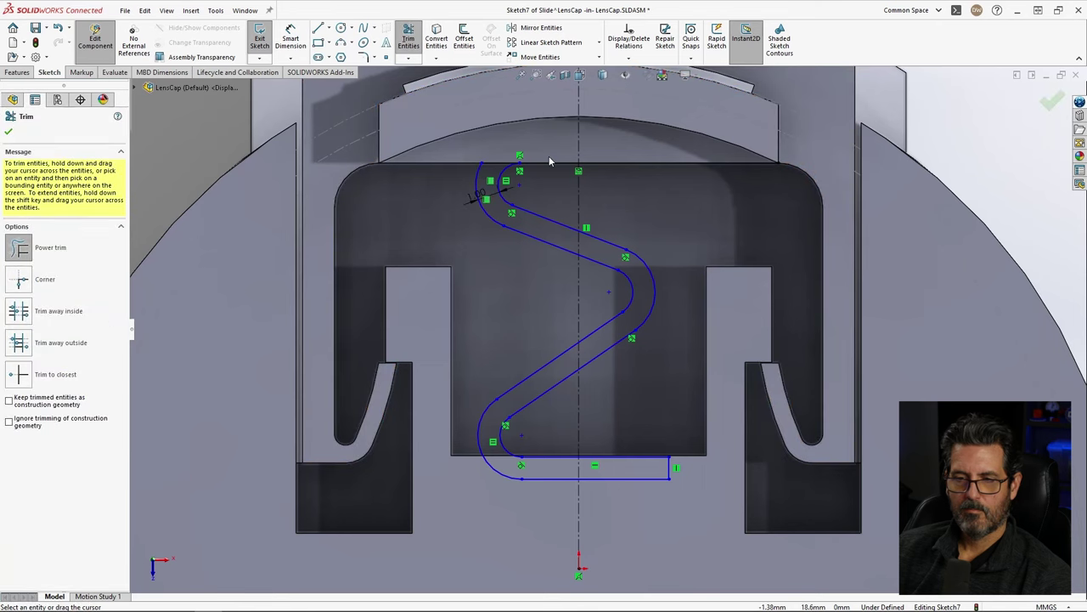
key(Escape)
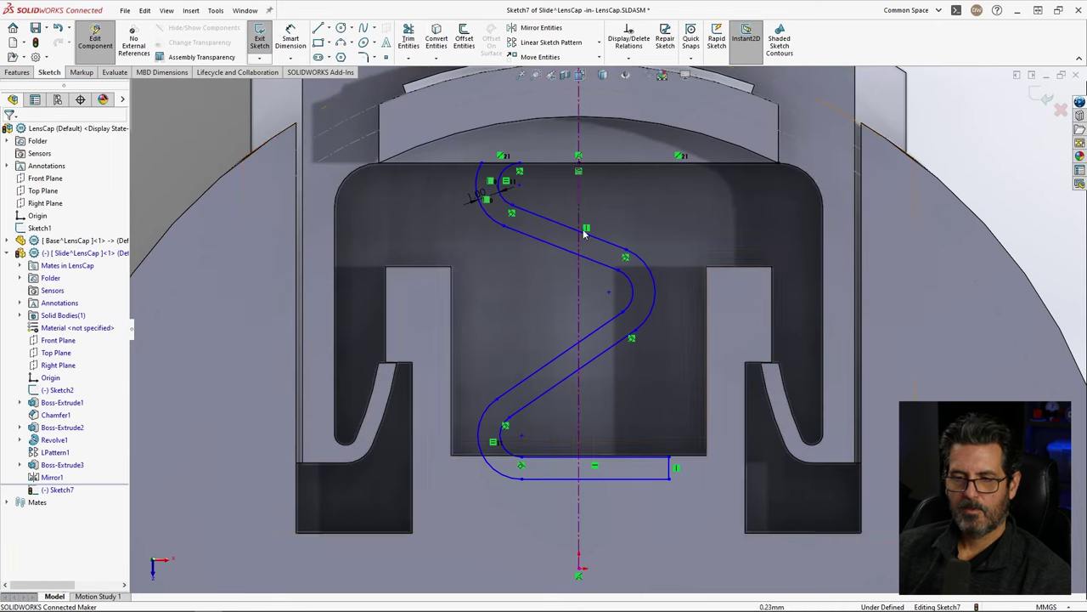
scroll(574, 272, up, 3)
scroll(595, 405, up, 2)
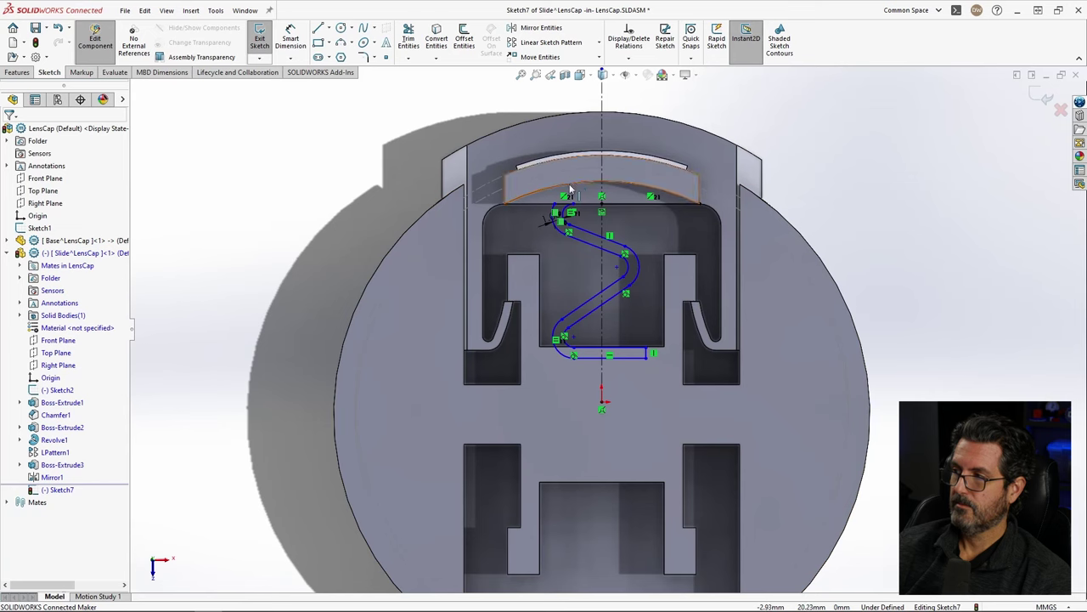
scroll(571, 238, down, 2)
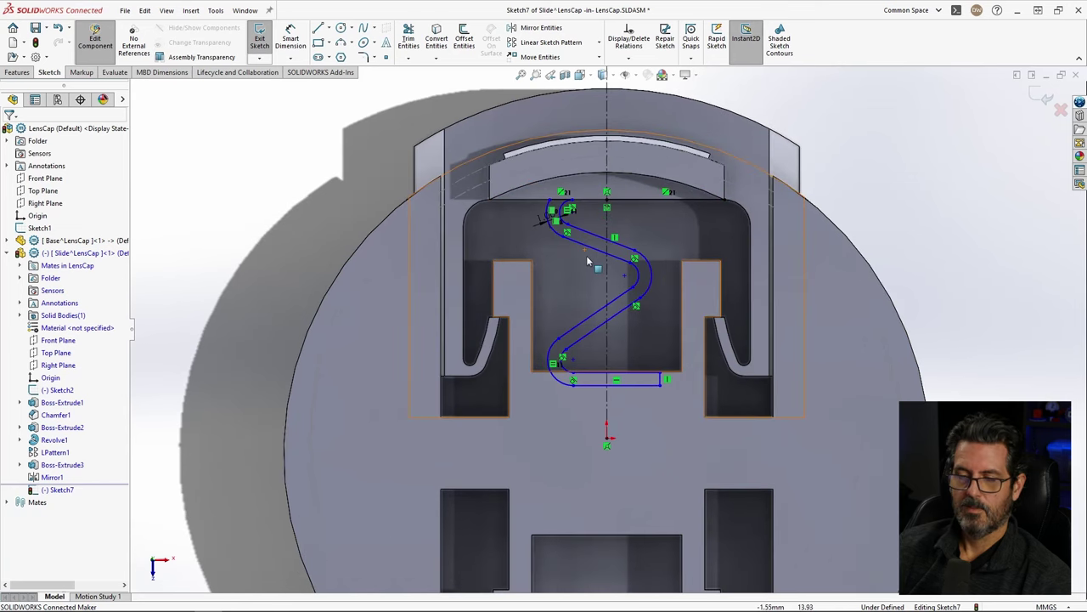
scroll(577, 257, down, 2)
scroll(577, 260, down, 2)
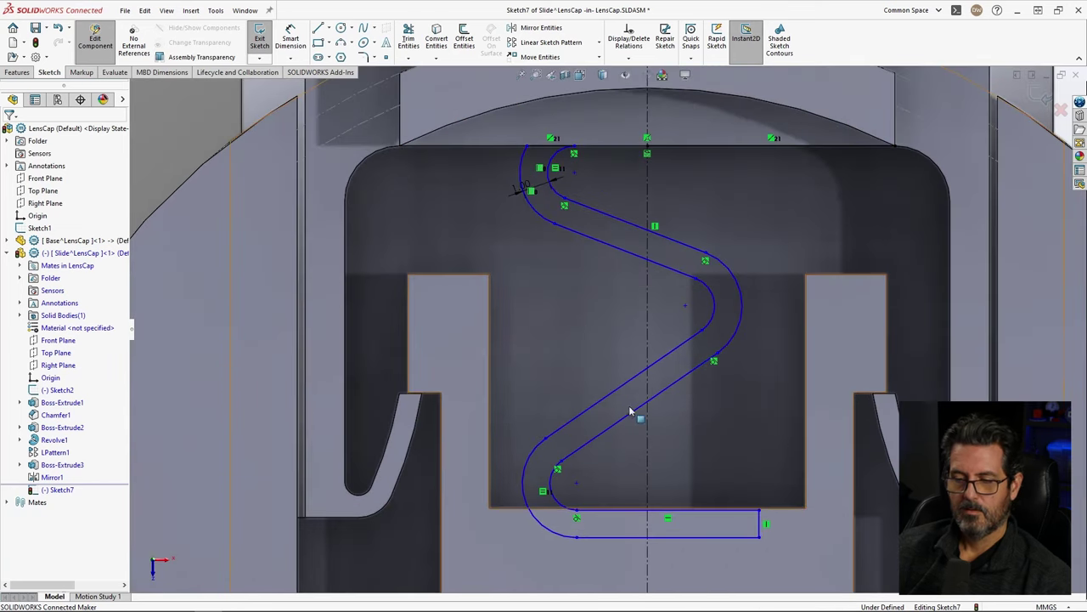
Step: Add a Vertical relation between the lower and upper sketch points
click(578, 482)
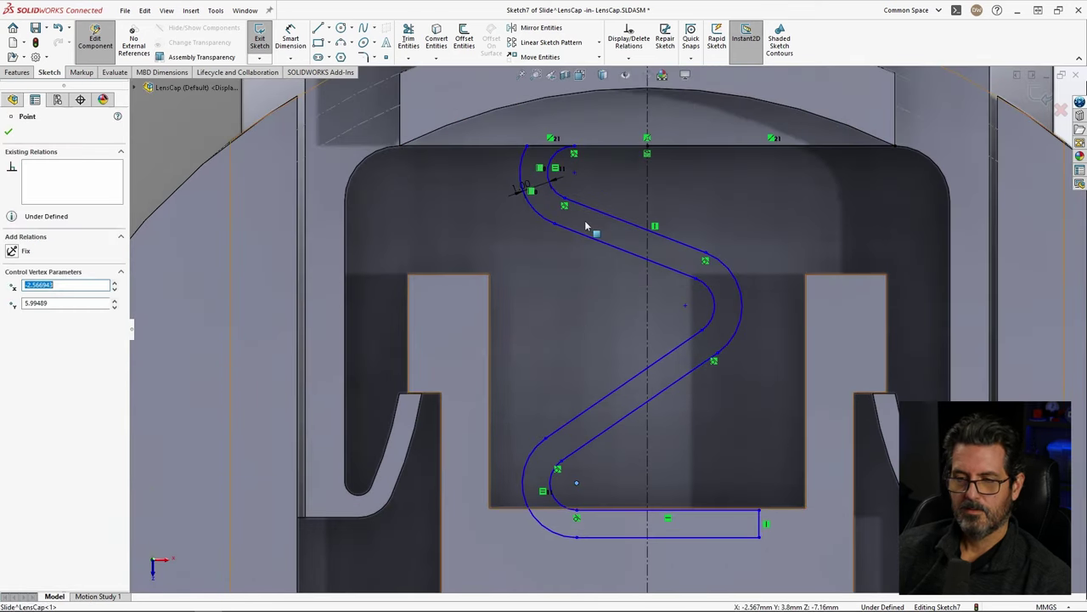
ctrl+click(581, 173)
click(624, 122)
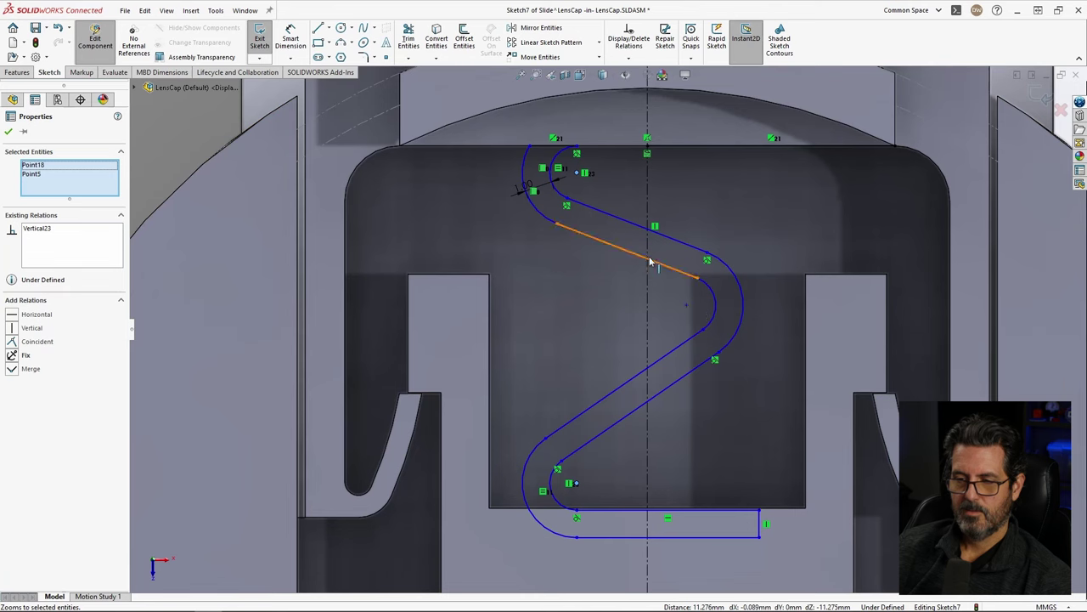
Step: Draw a horizontal construction centreline across the middle of the S-curve
click(329, 28)
click(344, 56)
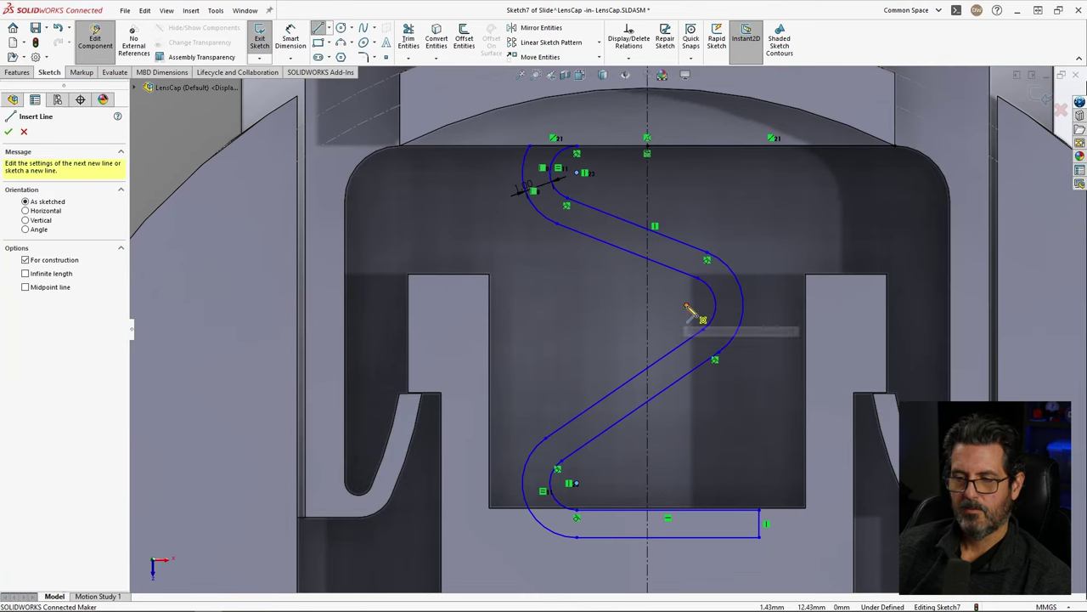
click(687, 305)
click(514, 305)
key(Escape)
Step: Make the upper and lower diagonal lines symmetric about the horizontal centreline
click(631, 285)
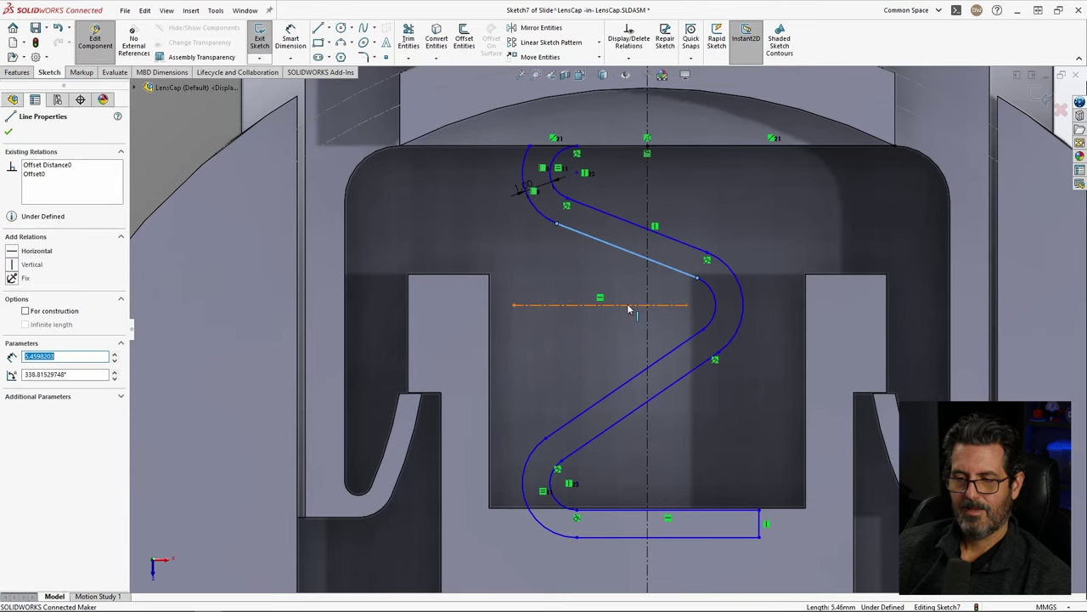
ctrl+click(629, 376)
ctrl+click(659, 305)
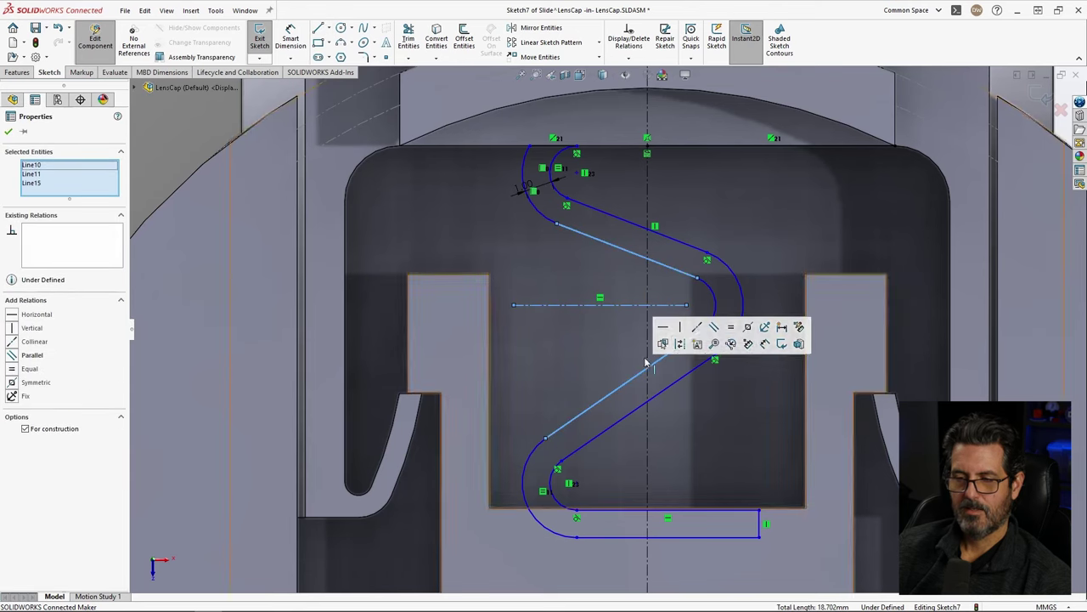
click(749, 328)
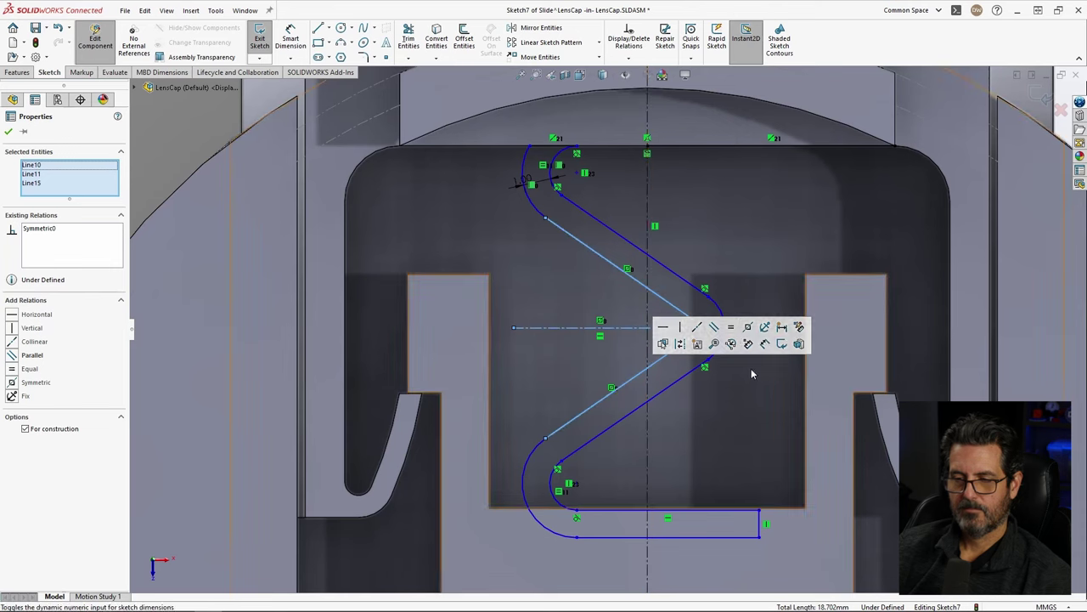
click(784, 316)
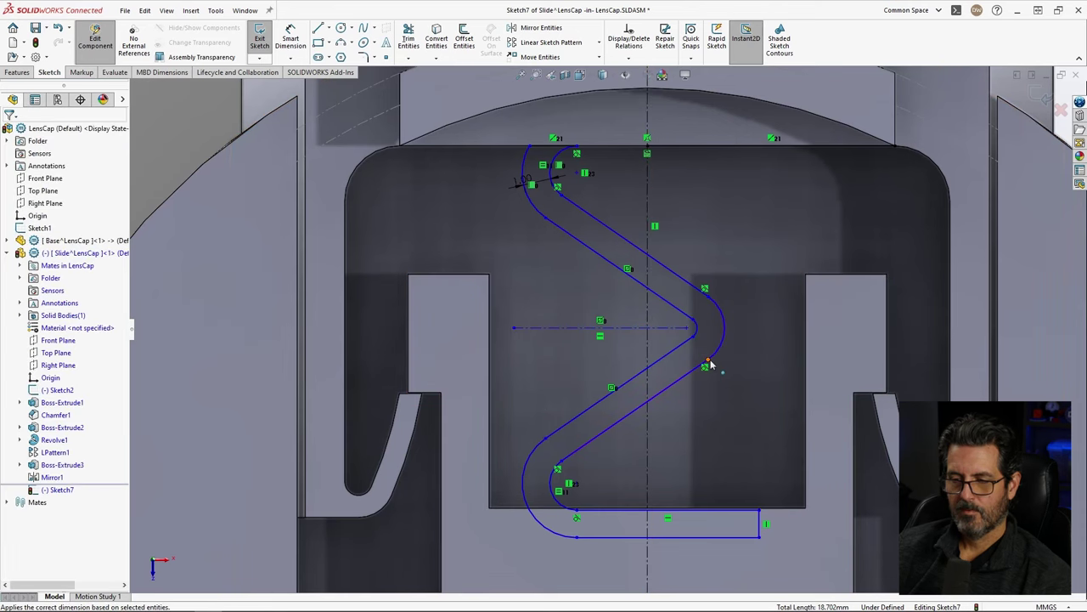
Step: Drag a curve point to reshape the S-curve and select the middle and upper arcs
mouse_move(714, 366)
mouse_down()
mouse_move(729, 365)
mouse_move(718, 368)
mouse_move(726, 374)
mouse_move(695, 353)
mouse_move(702, 360)
mouse_up()
click(703, 336)
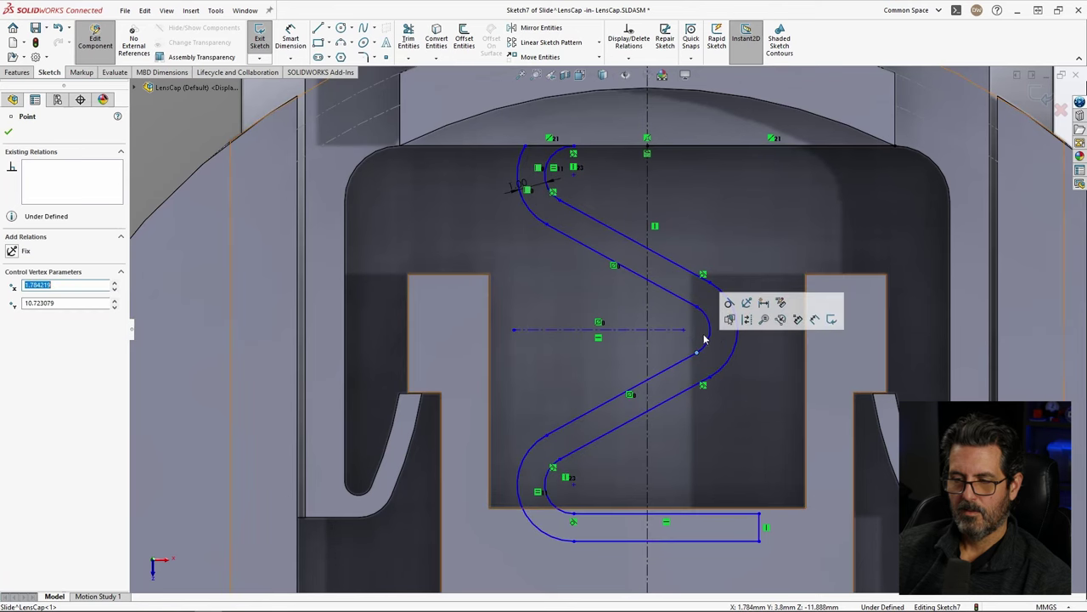
ctrl+click(547, 169)
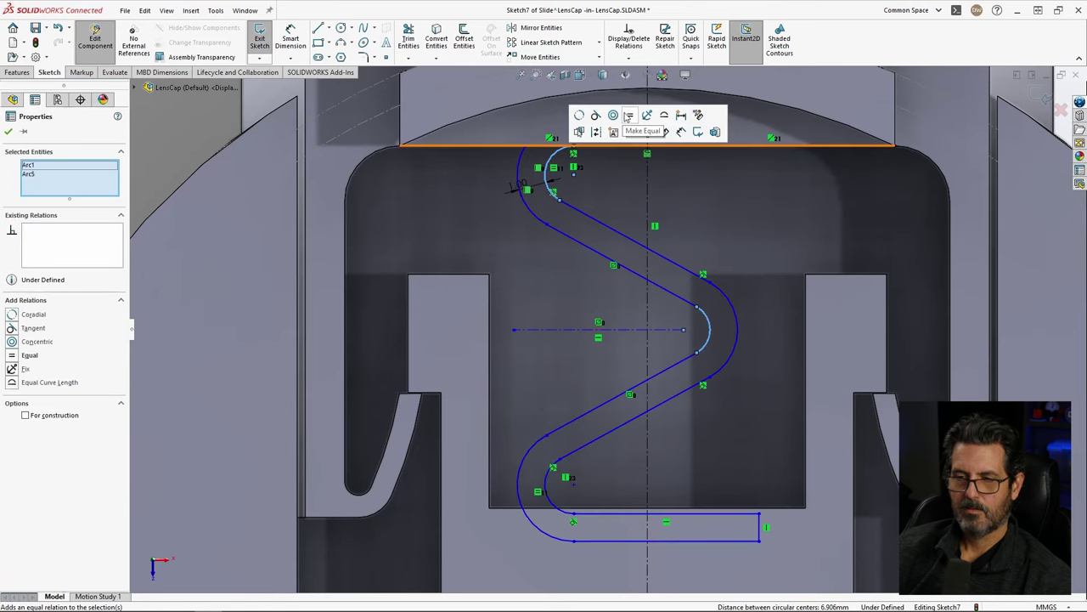
Step: Make the two arcs equal and stretch the slot and S-curve down and right
click(631, 116)
scroll(748, 378, up, 3)
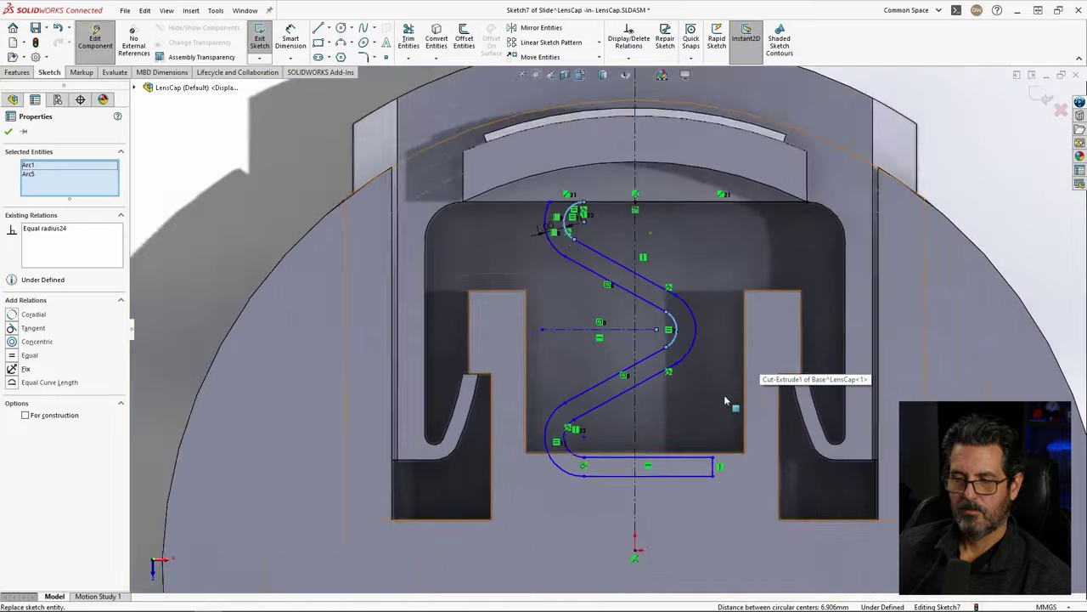
mouse_move(671, 425)
mouse_down()
mouse_move(657, 460)
mouse_move(686, 464)
mouse_up()
scroll(715, 292, up, 2)
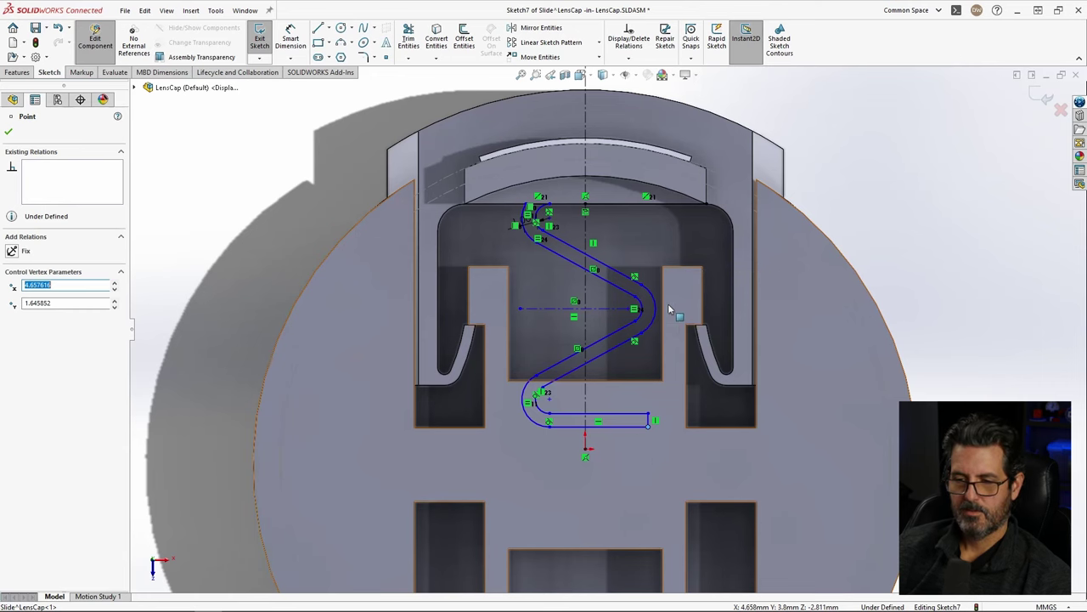
Step: Dimension the two arcs with Arc Condition Max and set the width to 9.00 mm
key(d)
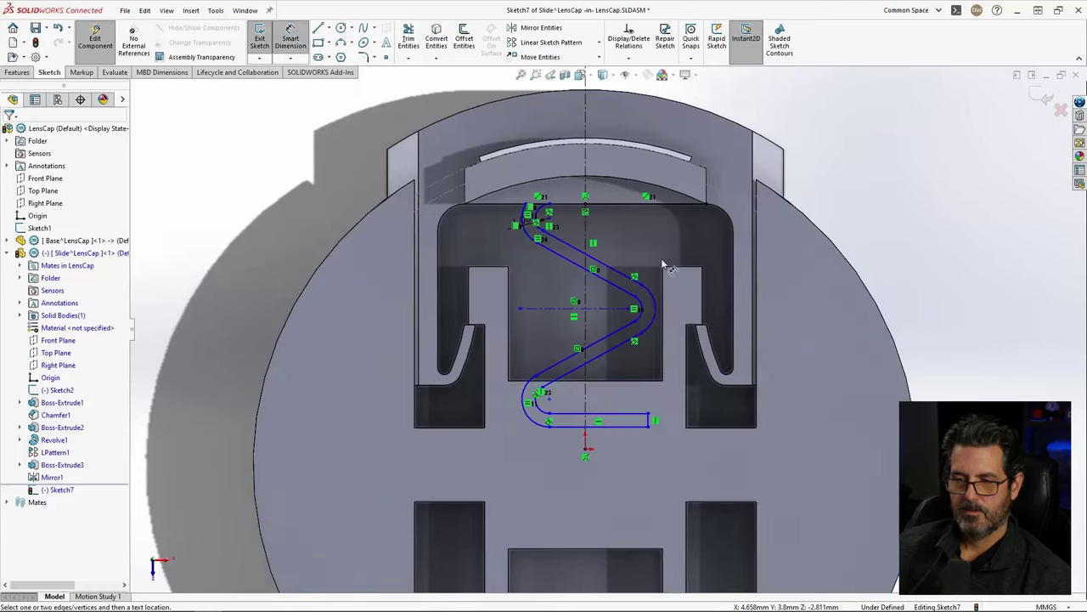
click(656, 322)
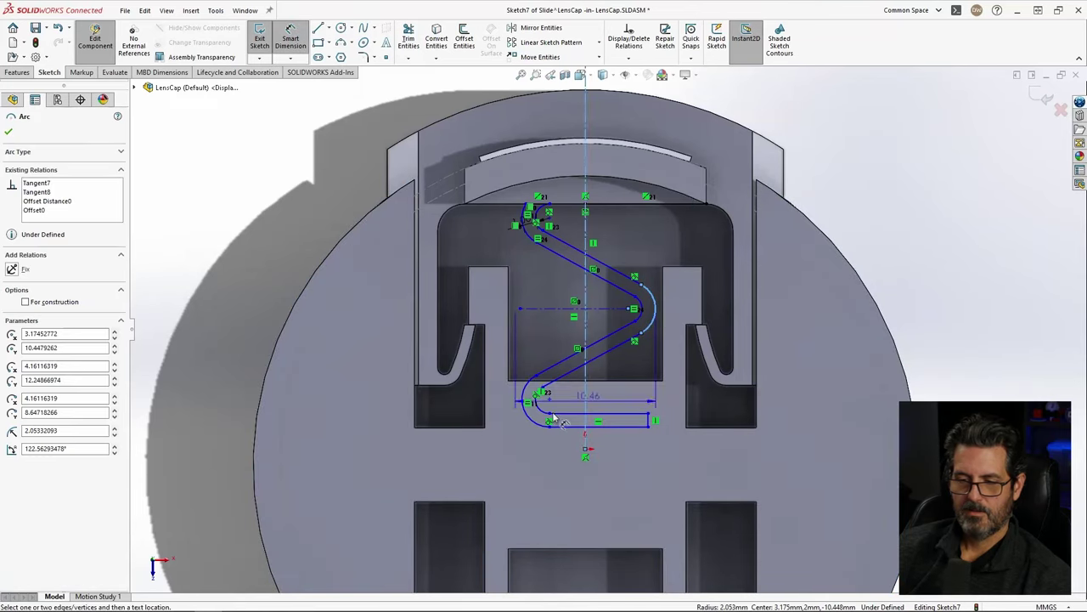
click(525, 416)
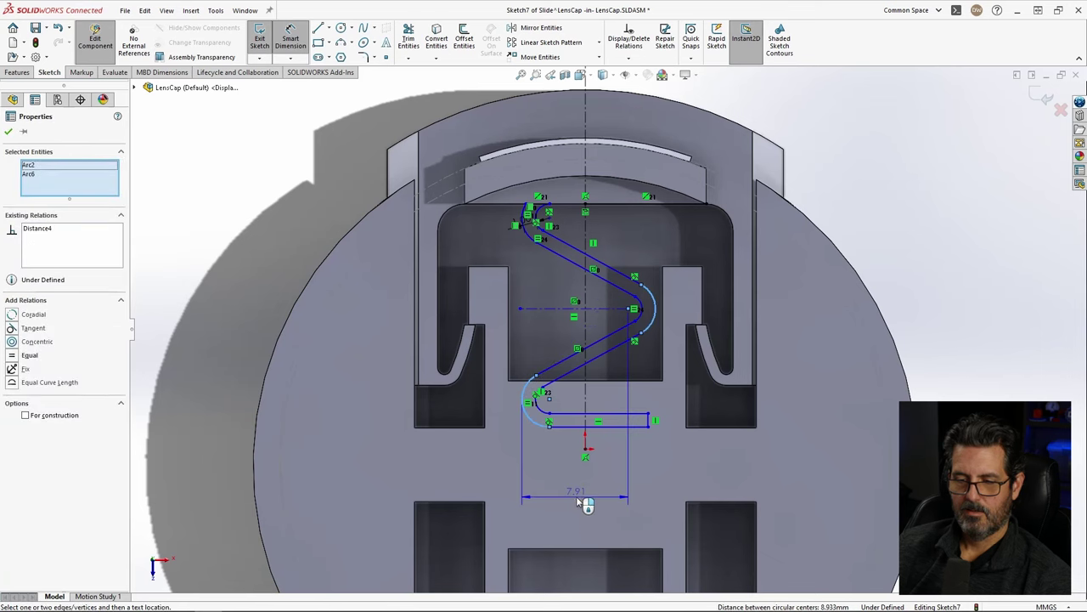
click(590, 502)
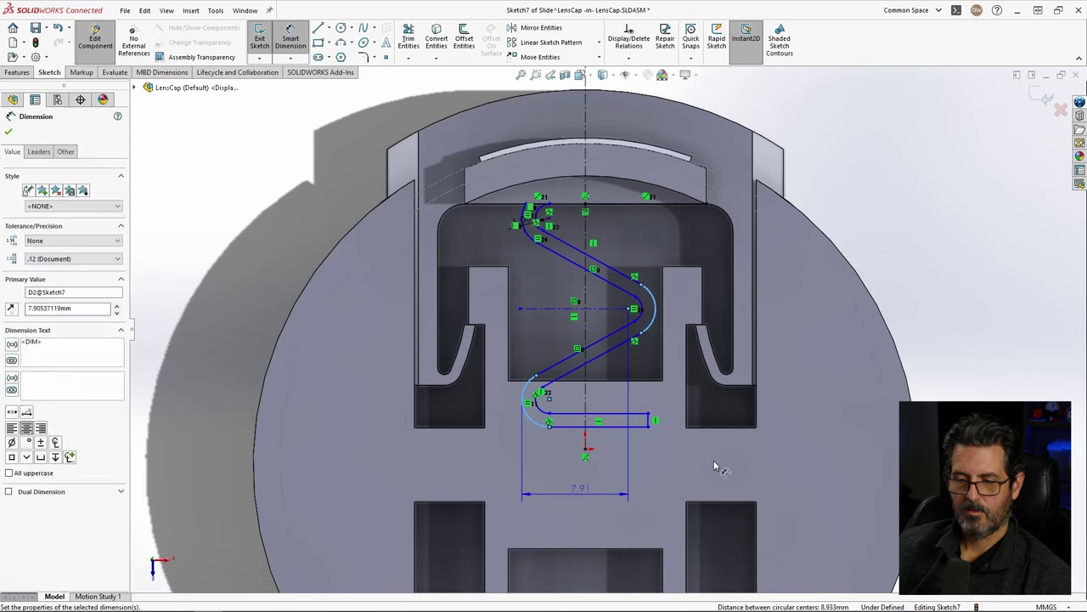
click(533, 479)
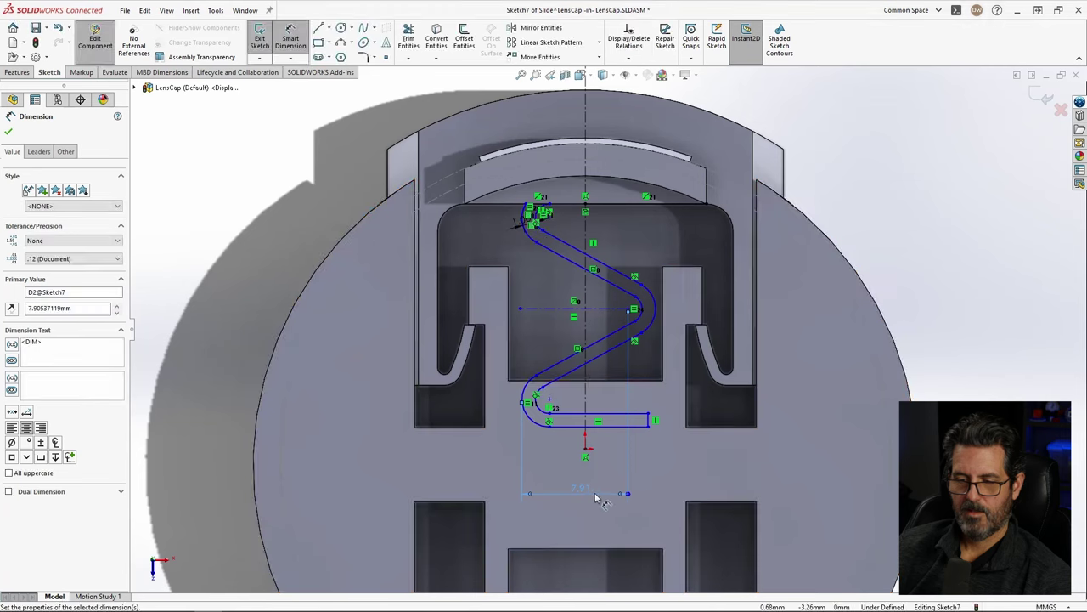
click(39, 152)
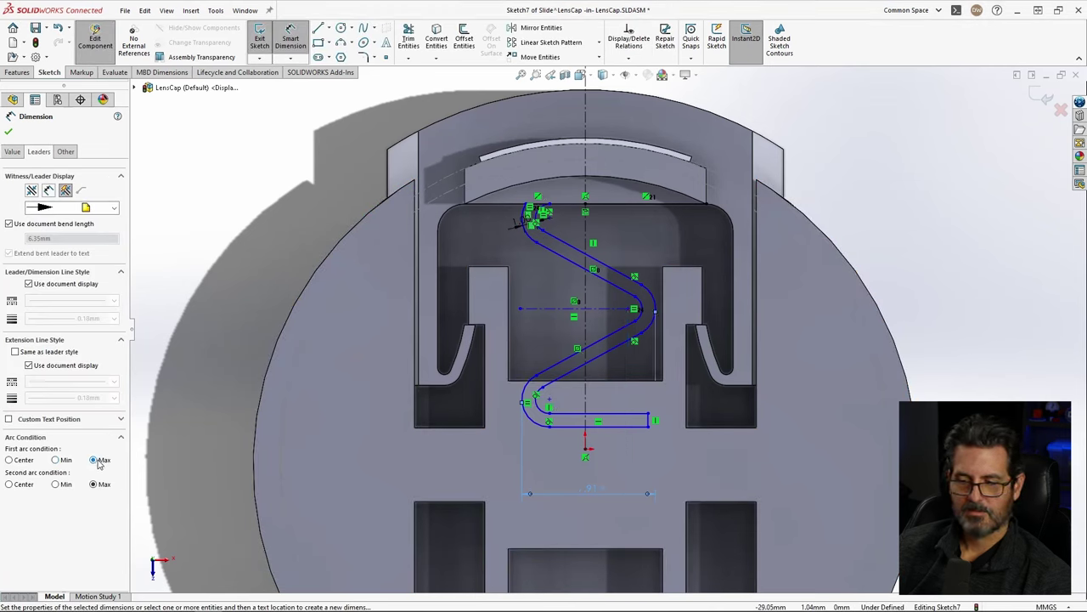
double_click(594, 492)
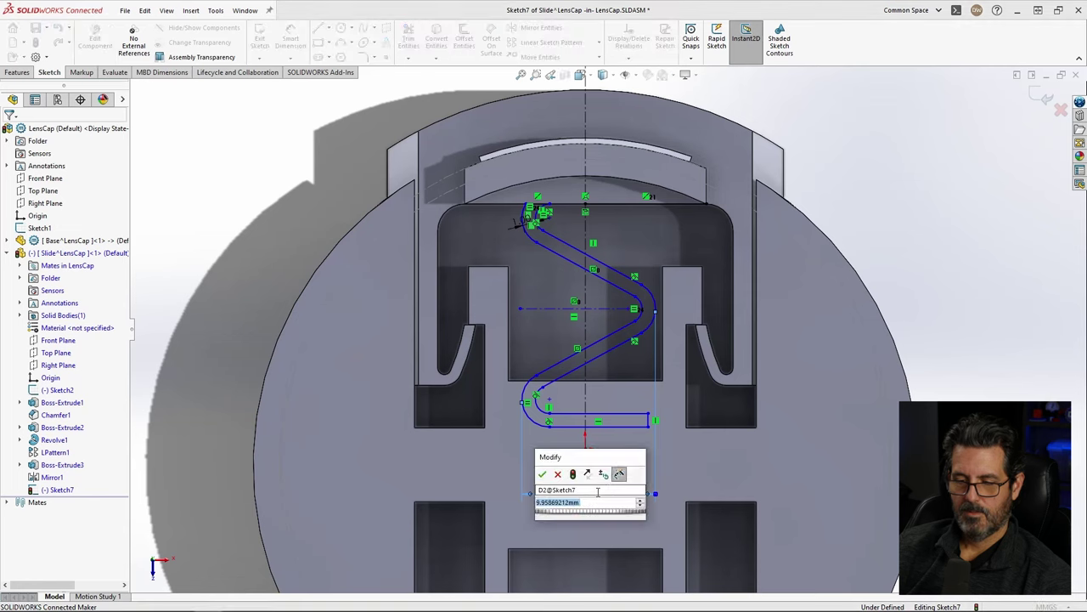
text(9)
key(Return)
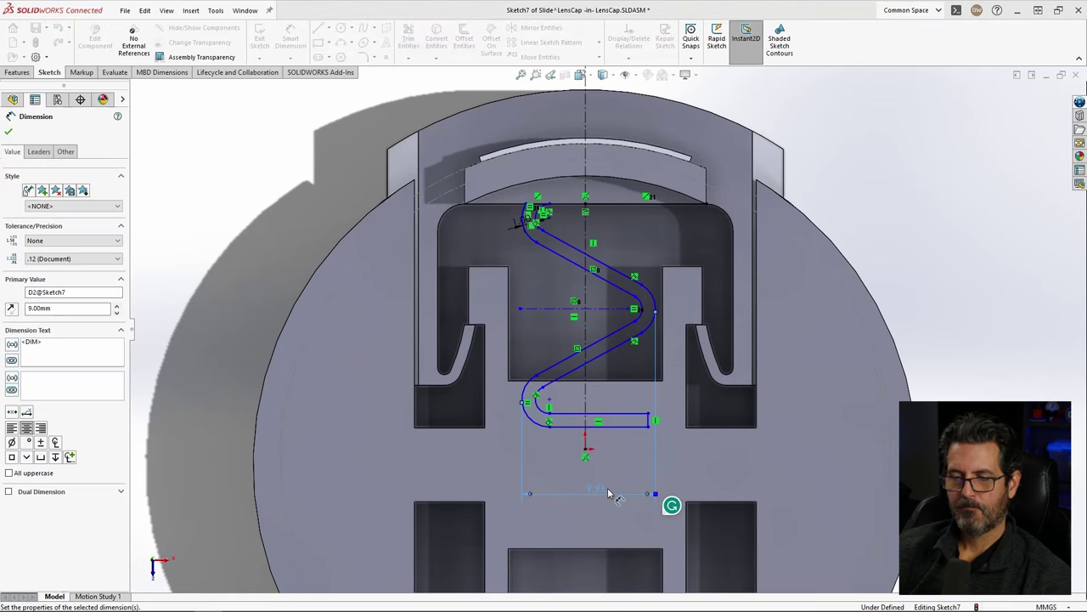
key(Escape)
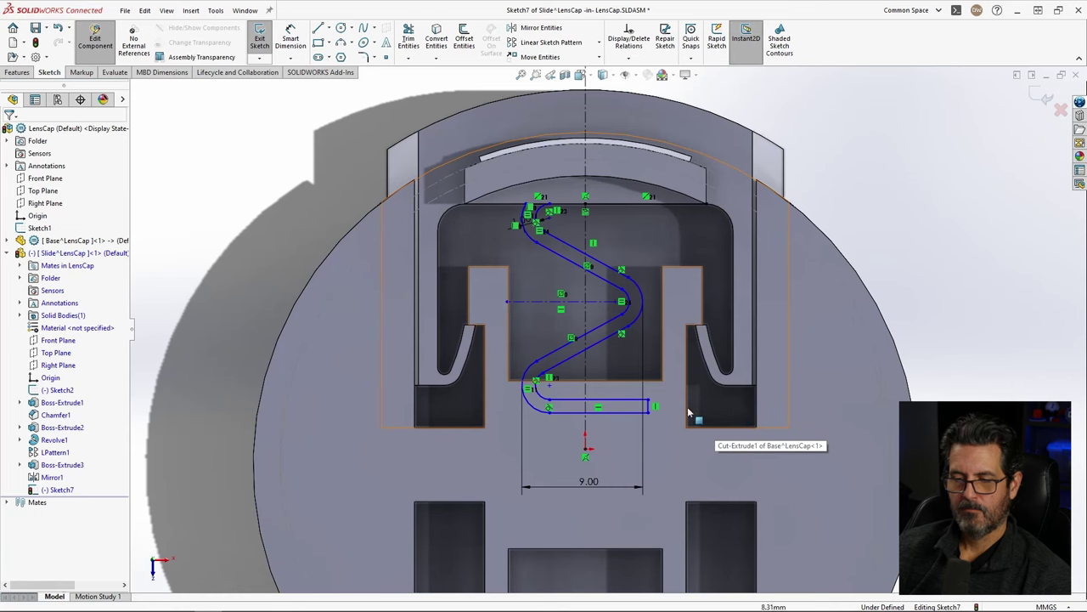
mouse_move(649, 415)
mouse_down()
mouse_move(659, 457)
mouse_move(659, 396)
mouse_move(660, 414)
mouse_up()
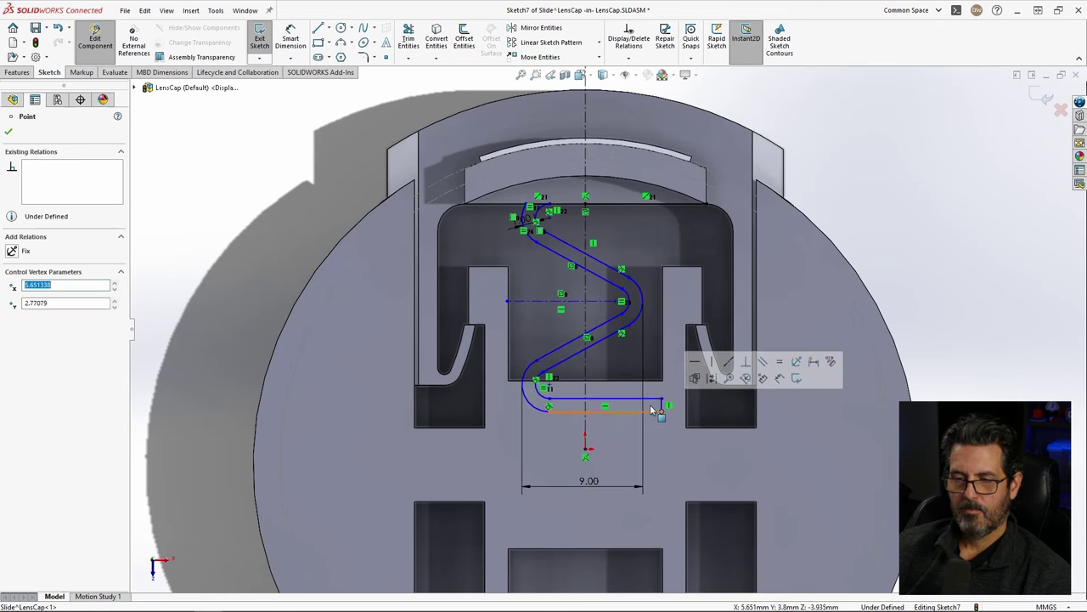
Step: Give the spline's right bend a 0.80 mm radius
scroll(627, 311, down, 5)
scroll(628, 313, up, 4)
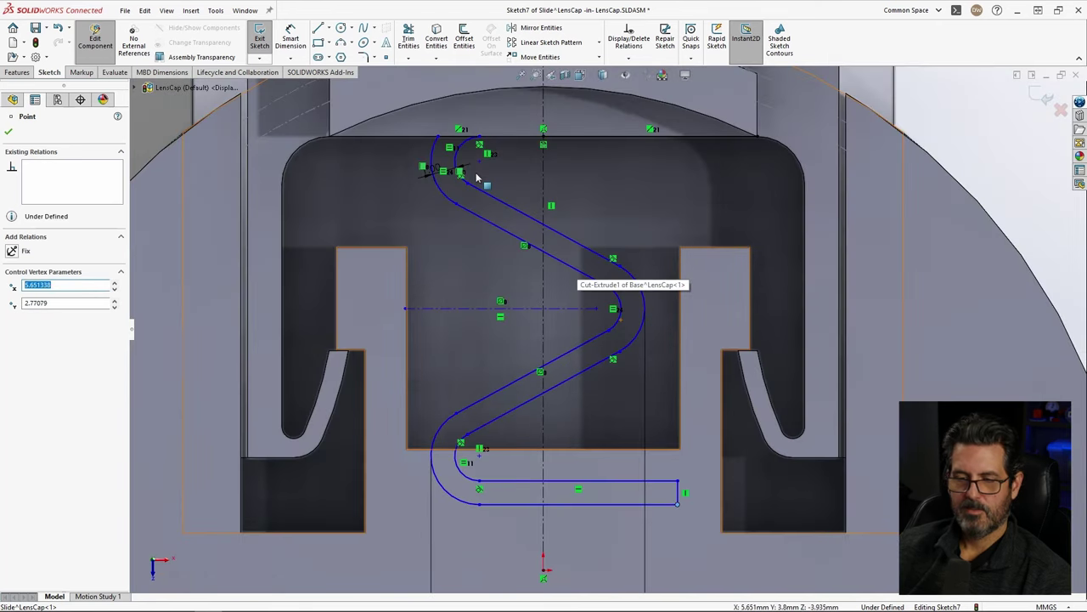
key(d)
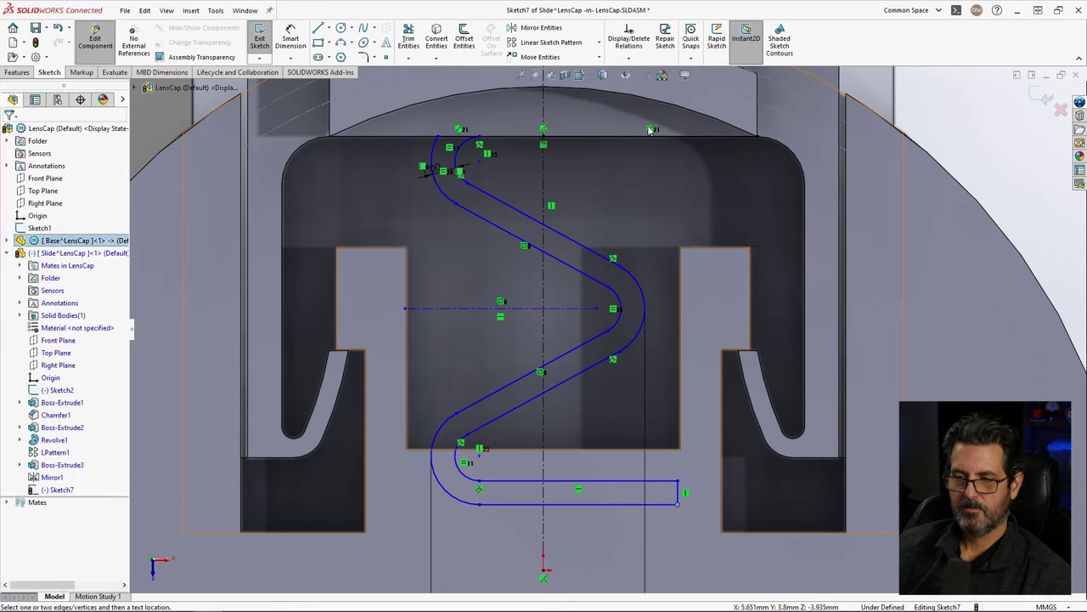
click(620, 326)
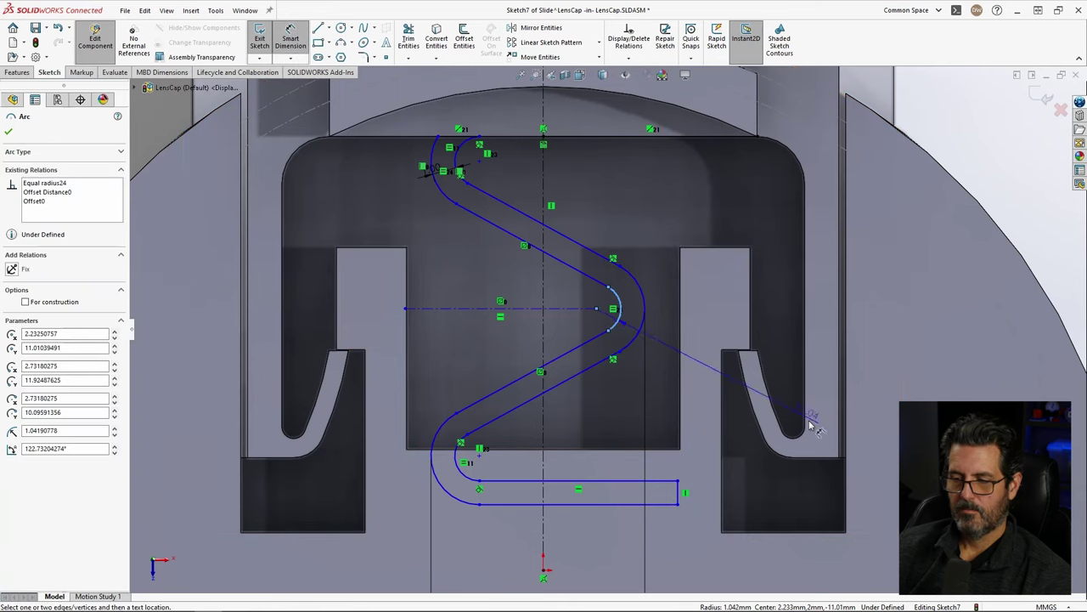
click(803, 508)
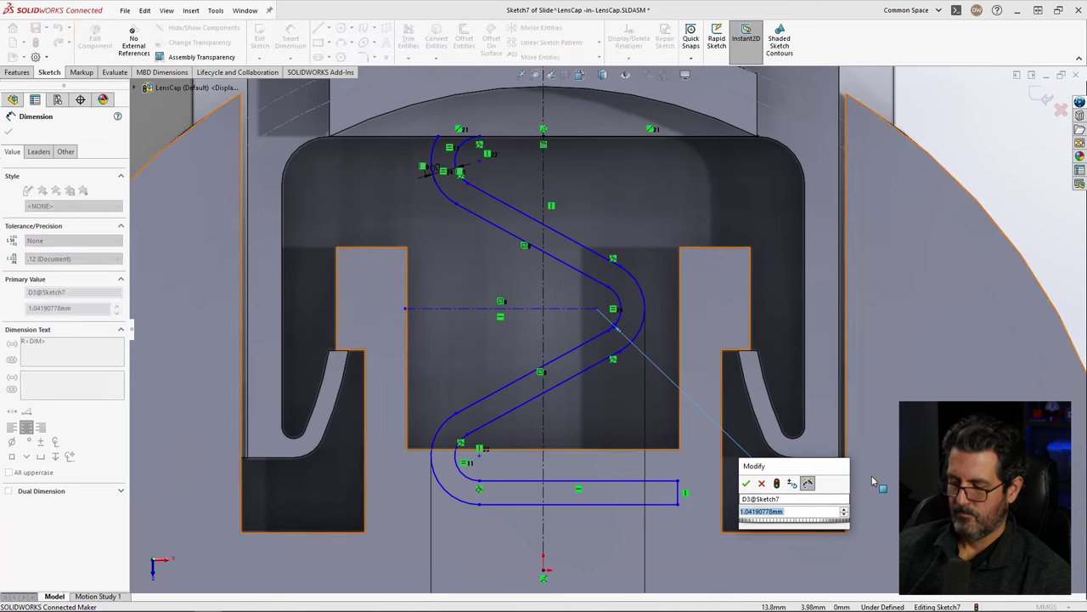
text(0.8)
key(Return)
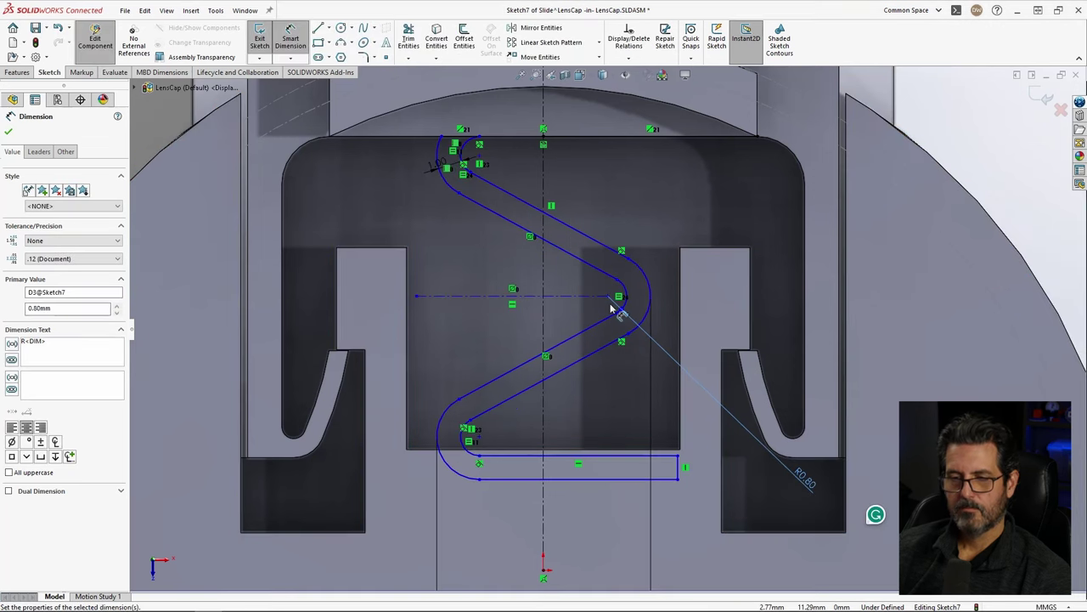
key(Escape)
Step: Pull the bottom slot and curve lower in the sketch
drag(678, 478, 665, 514)
scroll(646, 476, up, 3)
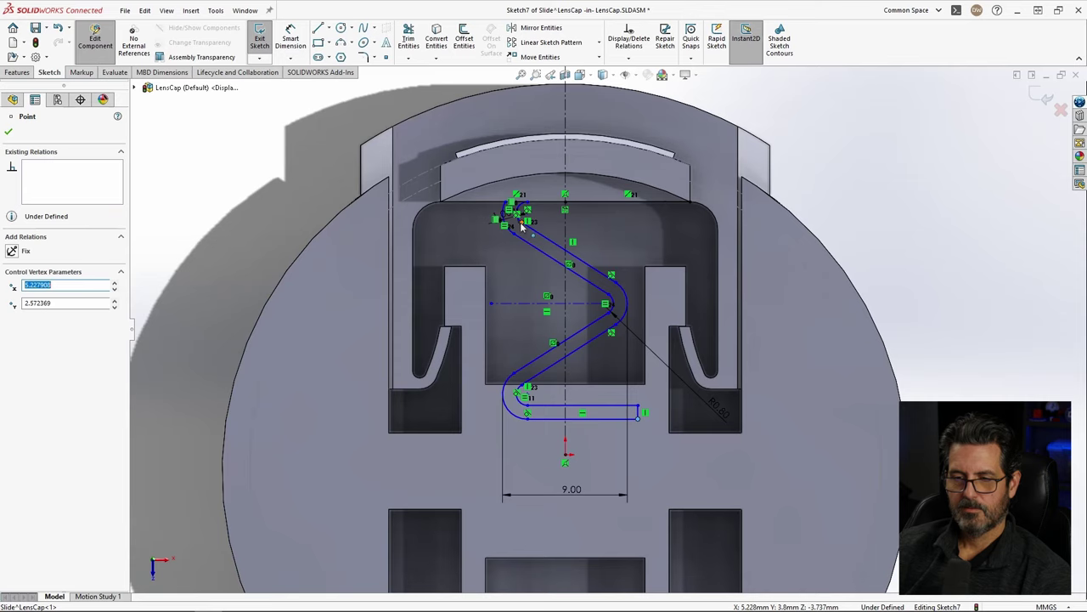
scroll(524, 223, down, 2)
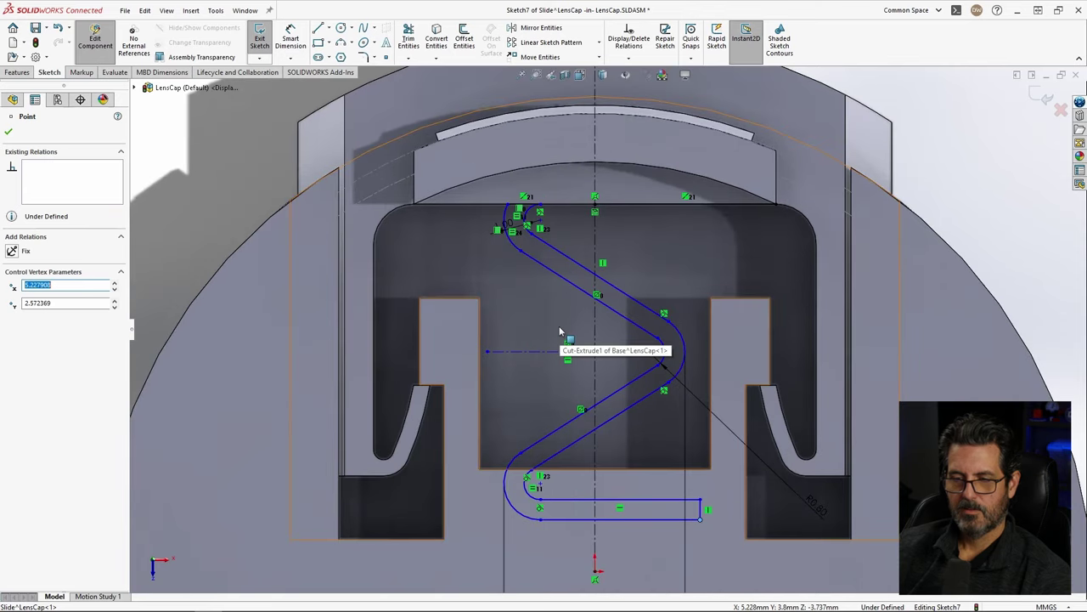
key(Escape)
Step: Set 5.80 mm vertical spacing between the upper bend and the right bend
key(d)
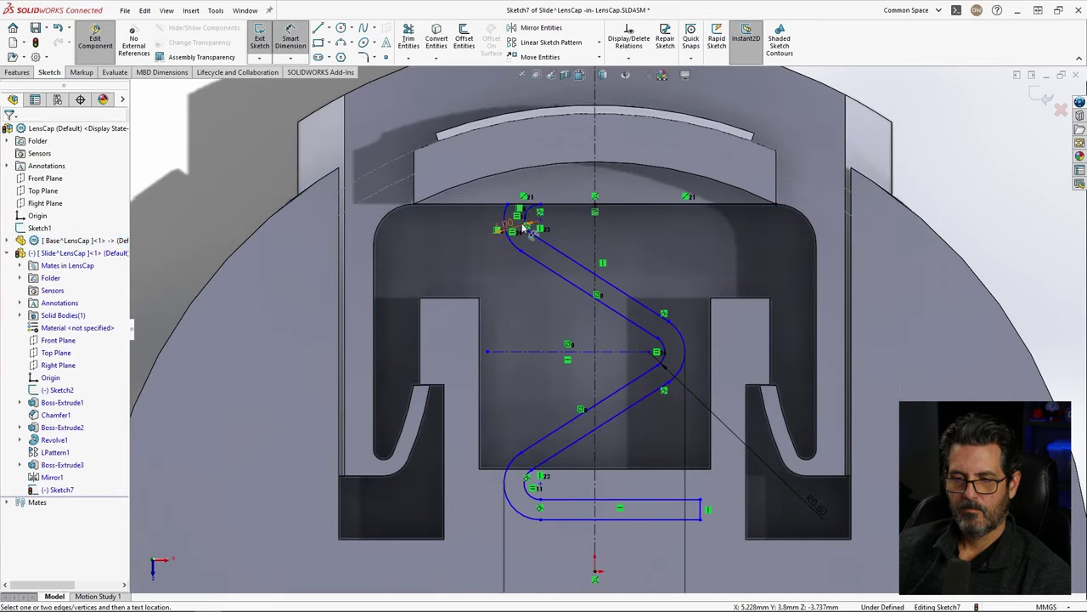
click(531, 218)
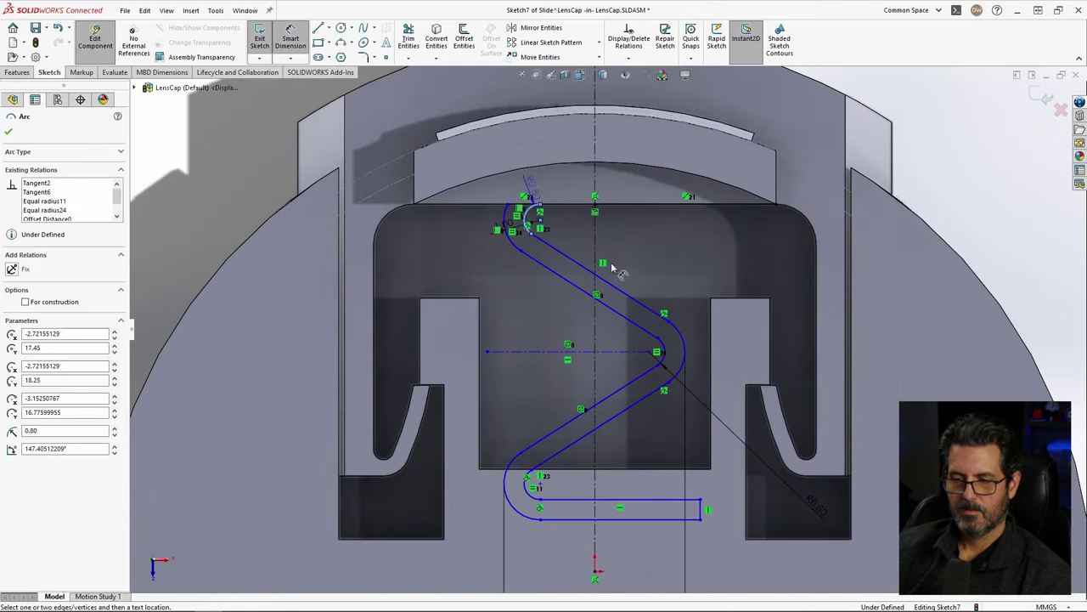
click(659, 350)
click(886, 290)
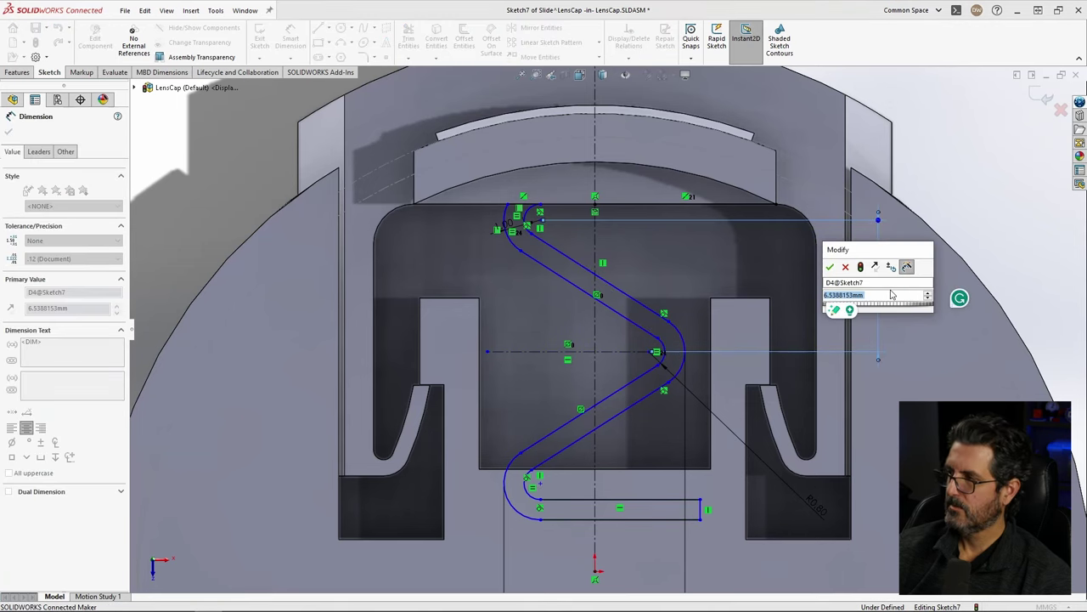
text(5.8)
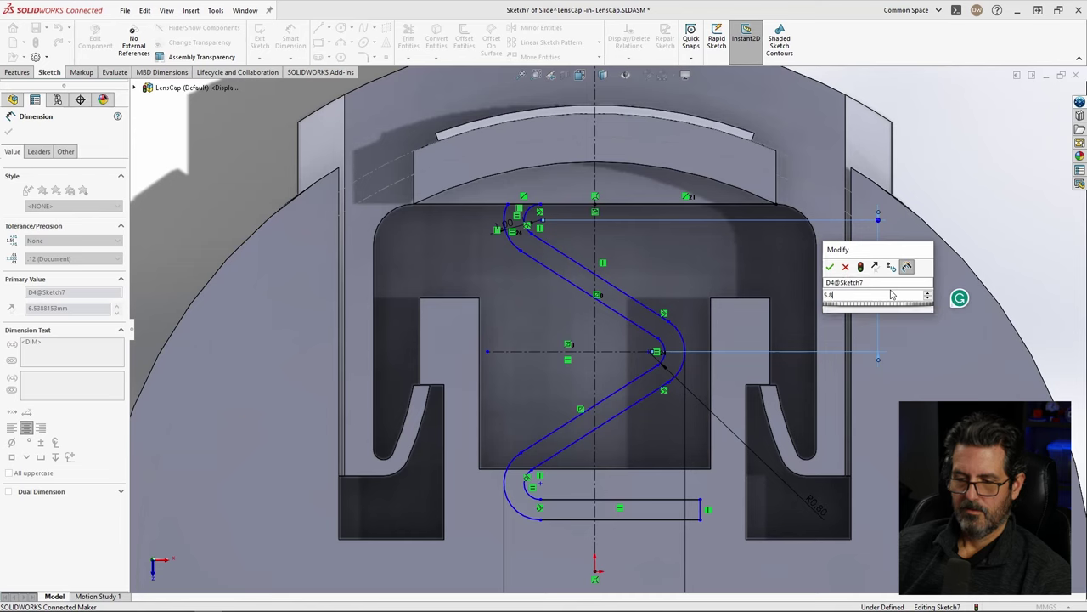
key(Return)
scroll(849, 323, up, 4)
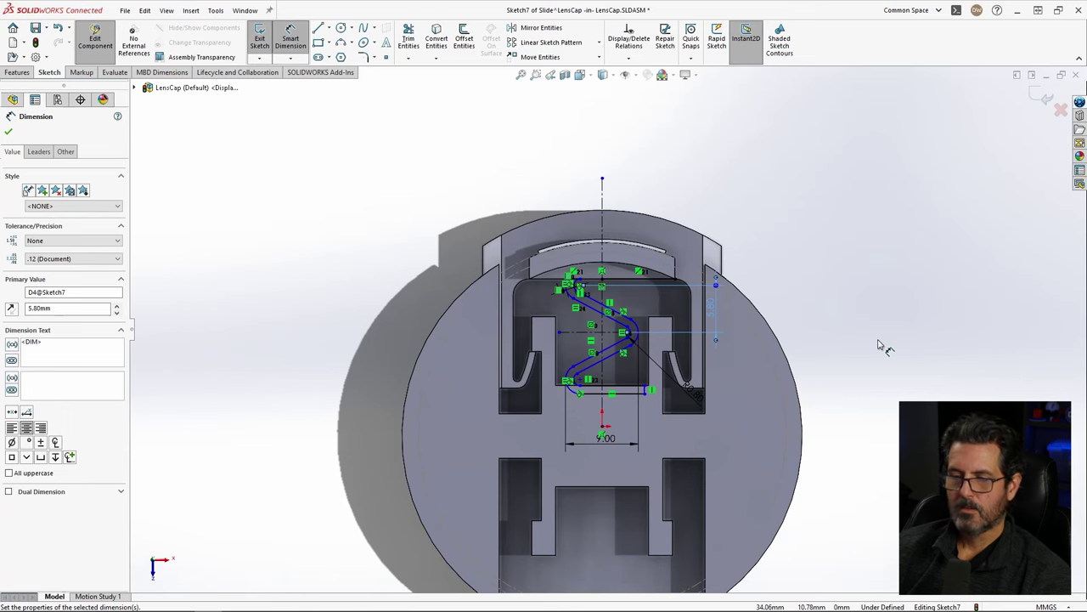
key(Escape)
key(Escape)
click(647, 393)
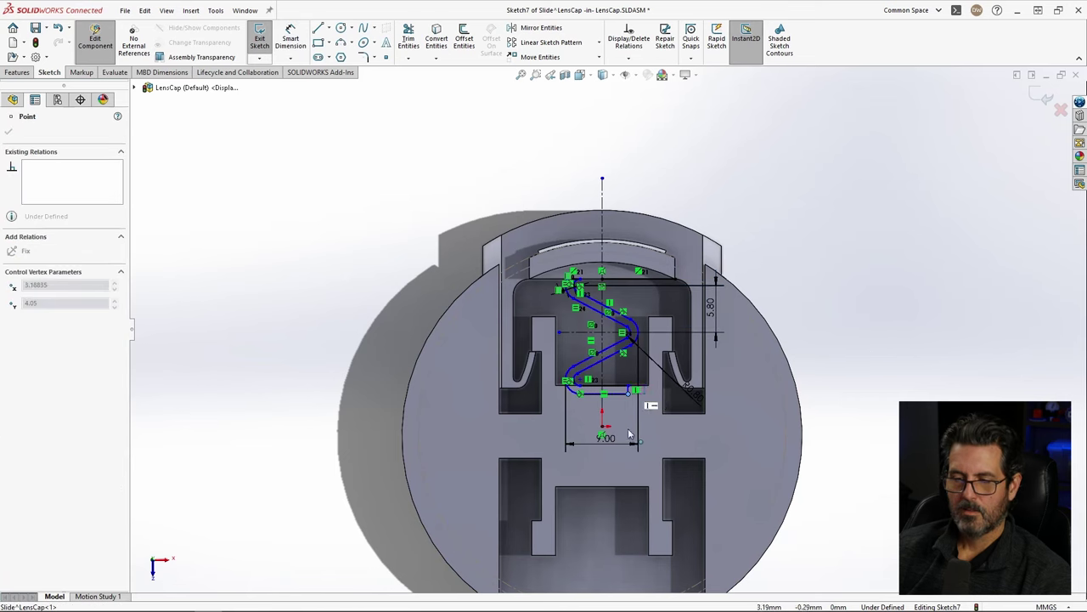
Step: Dimension the lower bend to the bottom slot line at 8.00 mm
scroll(620, 421, down, 5)
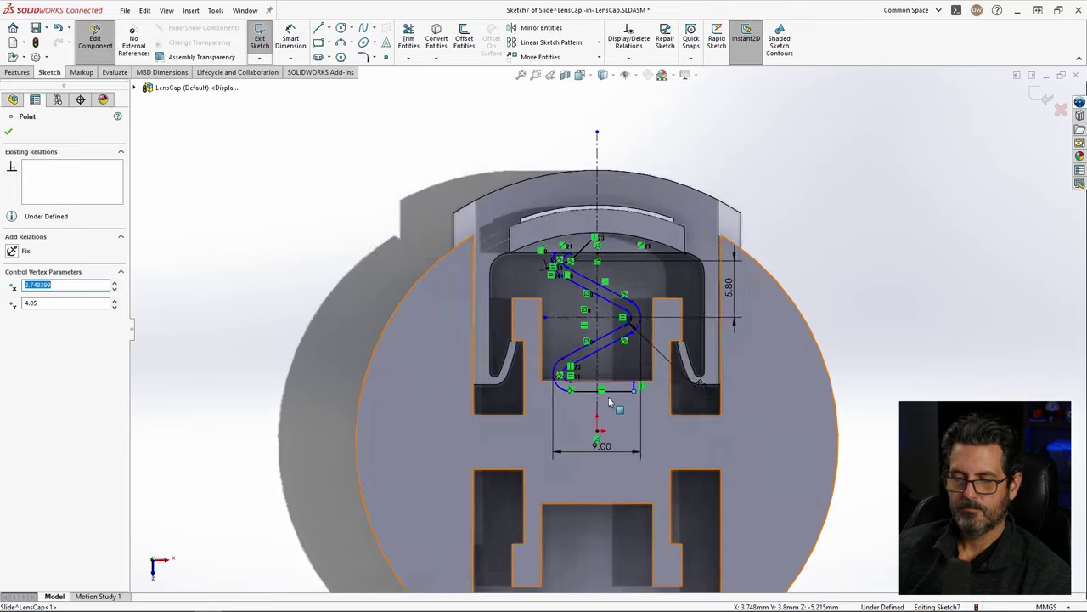
right_drag(612, 413, 623, 347)
click(614, 381)
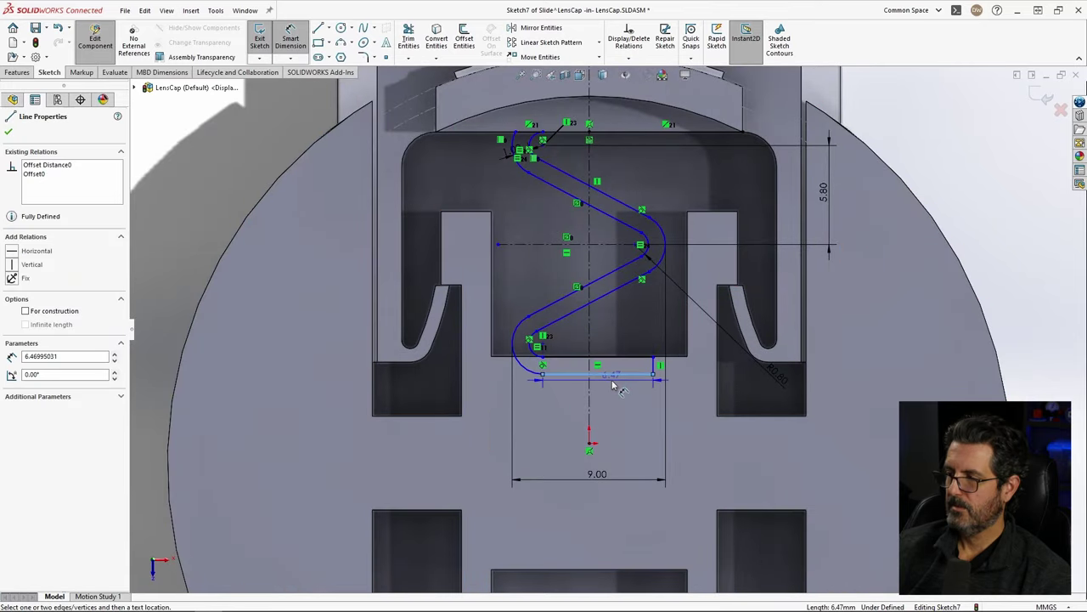
key(Escape)
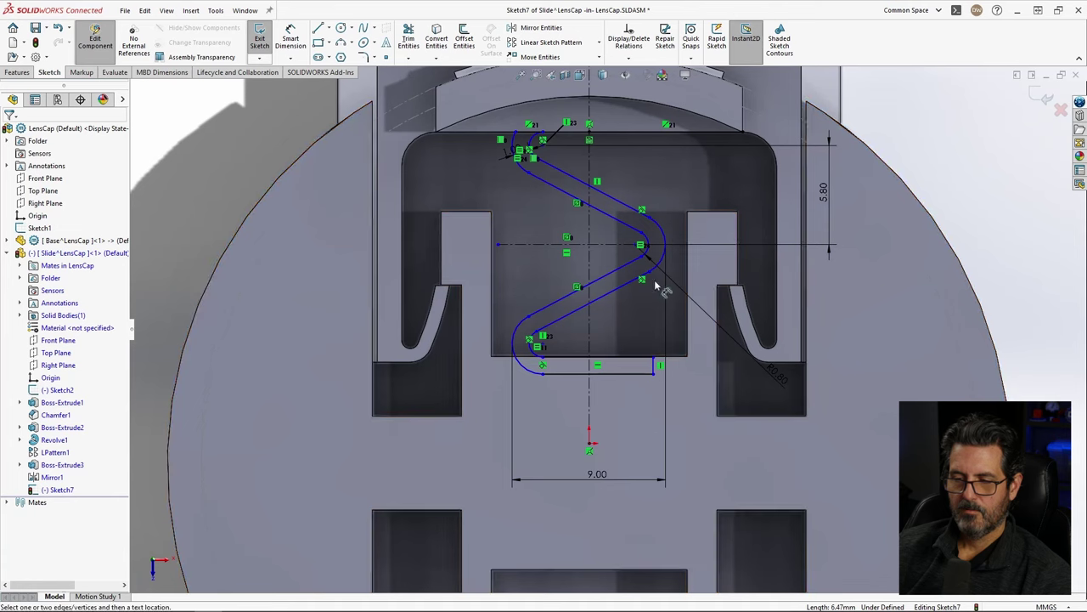
click(654, 367)
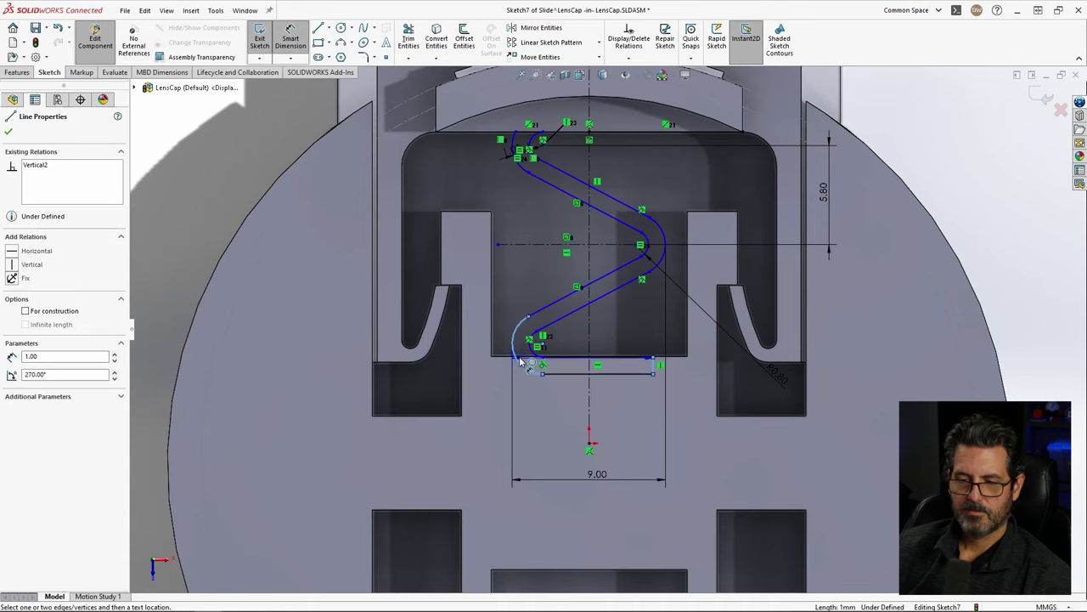
click(518, 350)
click(552, 372)
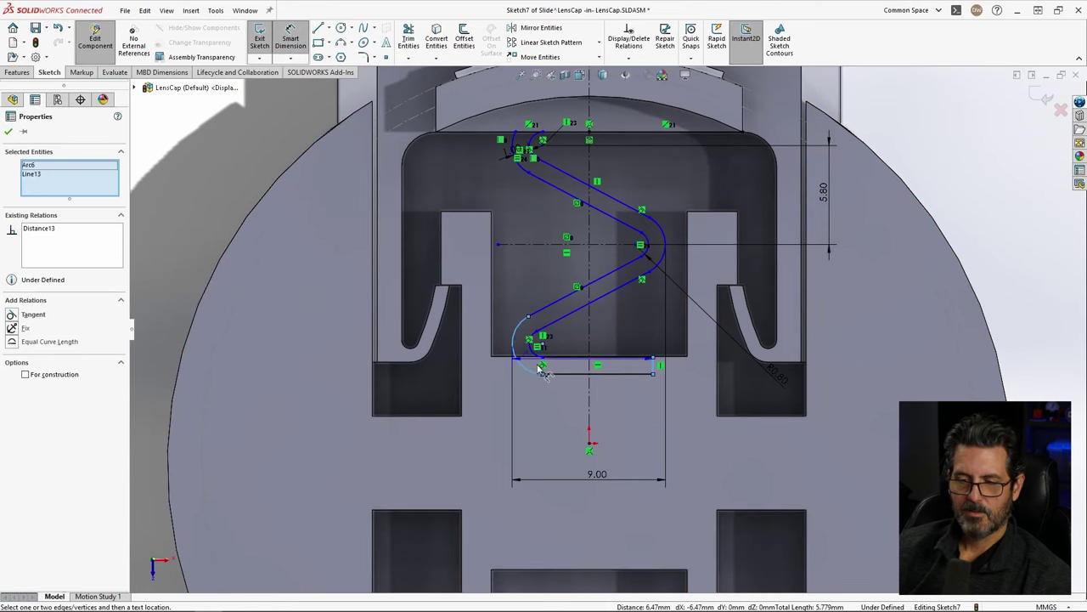
click(575, 417)
text(8)
key(Return)
Step: Drag the spline's top vertex to reshape the upper curve
scroll(553, 368, up, 2)
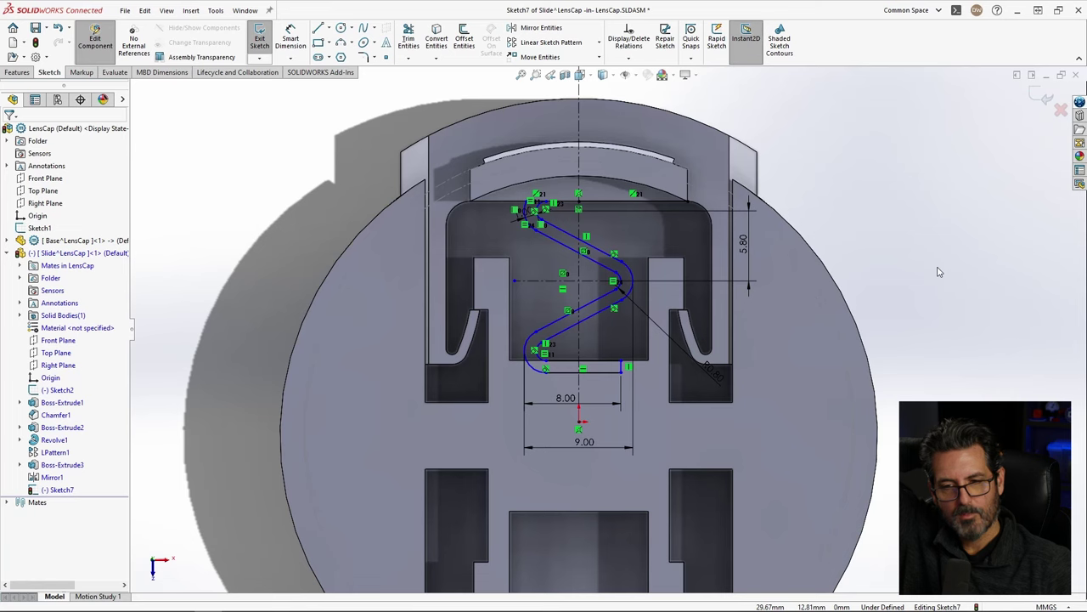
scroll(571, 296, down, 3)
mouse_move(521, 130)
mouse_down()
mouse_move(514, 144)
mouse_move(489, 143)
mouse_move(515, 146)
mouse_move(527, 174)
mouse_up()
Step: Align the lone point vertically with the spline point and center it on the centerline
click(540, 290)
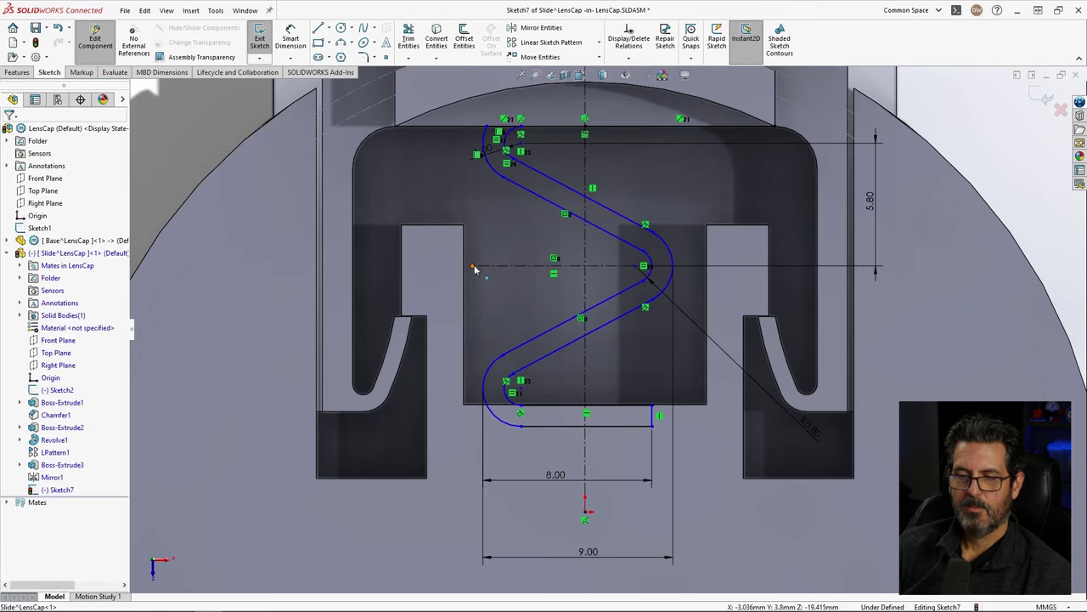
click(472, 267)
ctrl+click(518, 152)
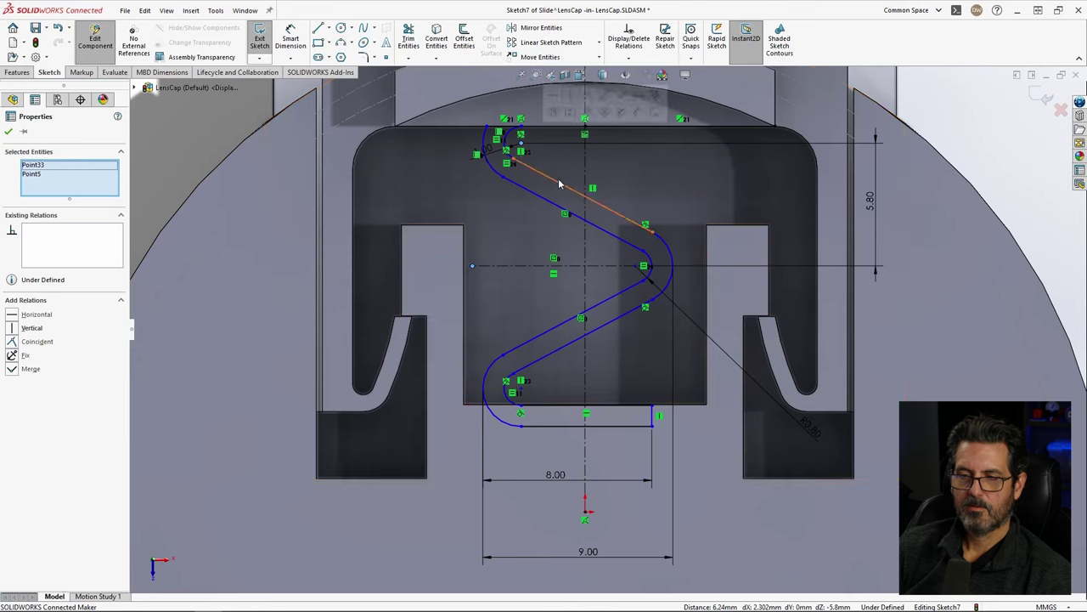
click(574, 105)
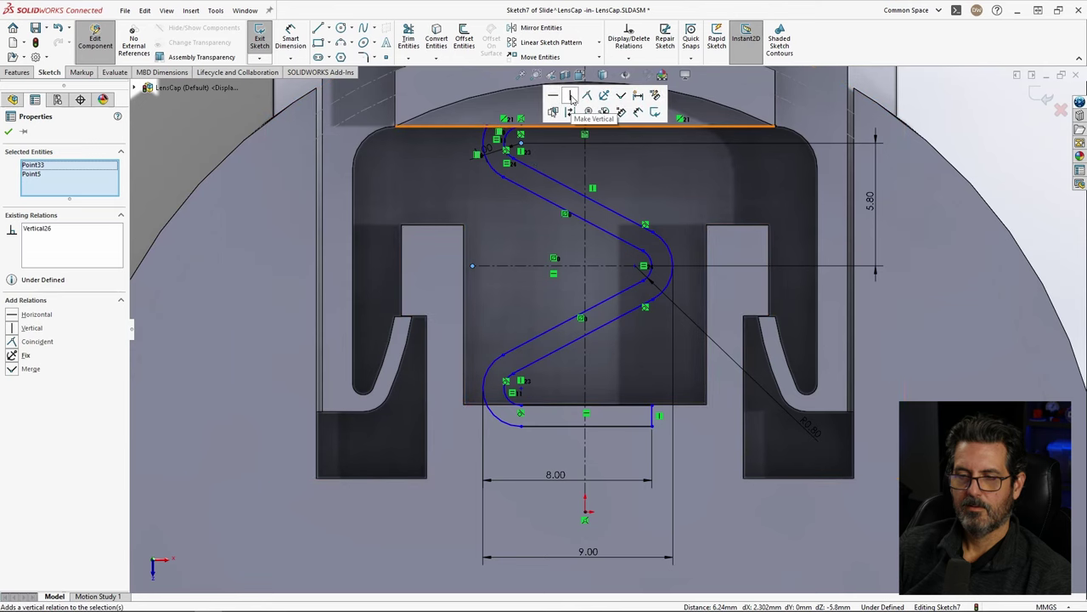
click(595, 266)
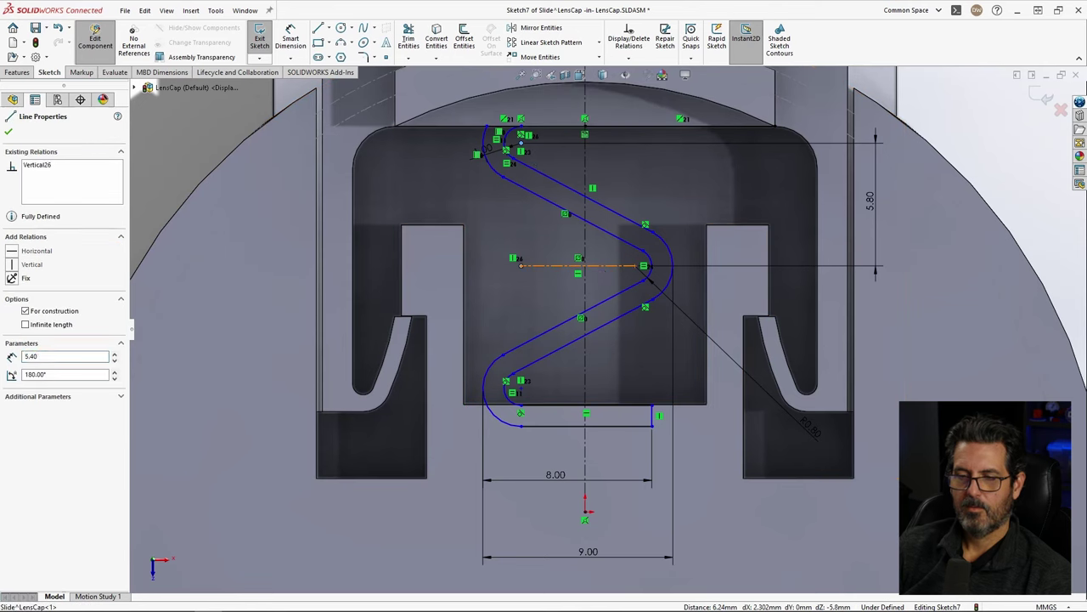
click(578, 270)
ctrl+click(585, 289)
click(617, 232)
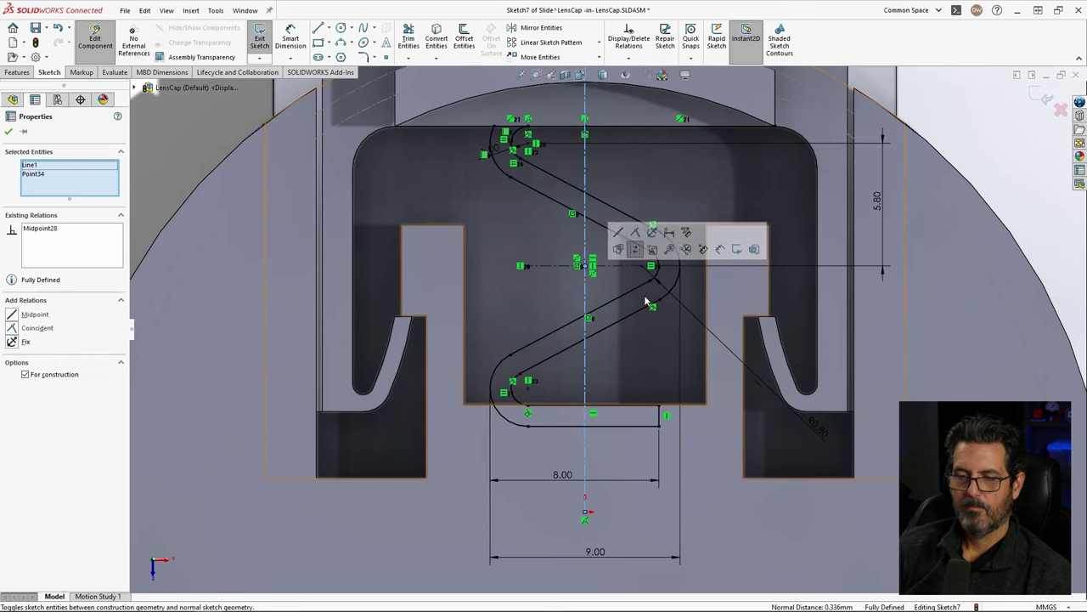
Step: Reposition the 5.80 and 8.00 dimensions and orbit to an angled 3-D view
key(Escape)
scroll(609, 327, down, 4)
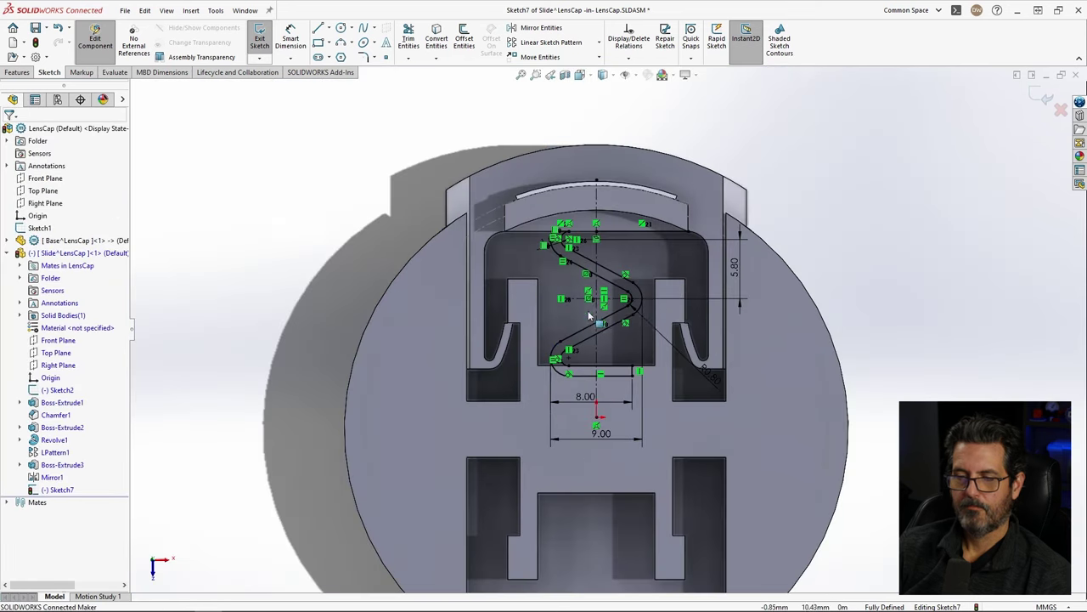
click(761, 274)
click(626, 397)
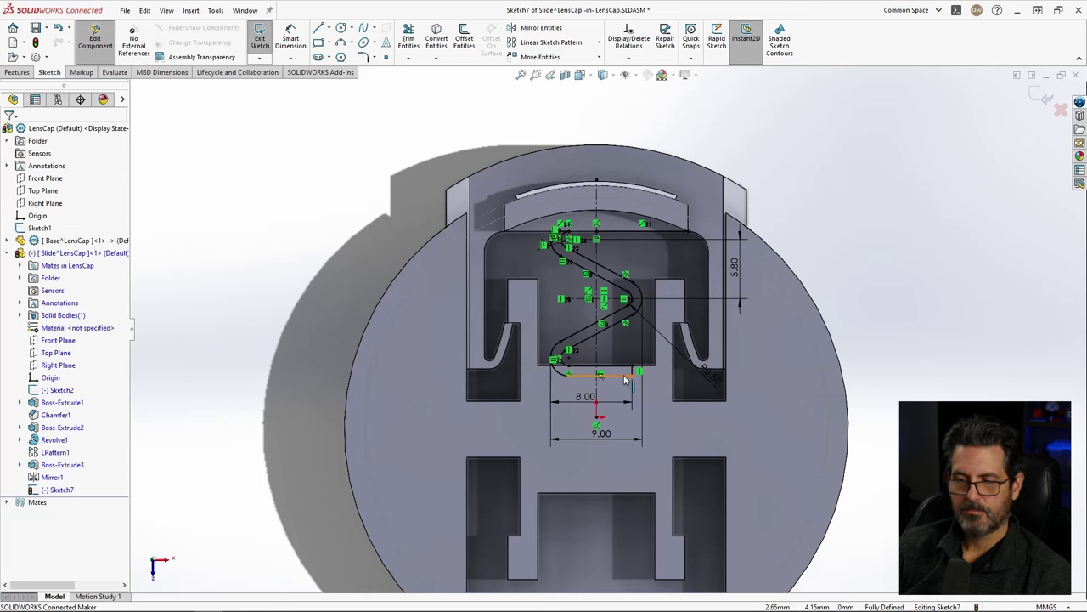
middle_drag(712, 269, 544, 319)
Step: Preview a reversed extrusion of the spring sketch, then cancel it
click(26, 73)
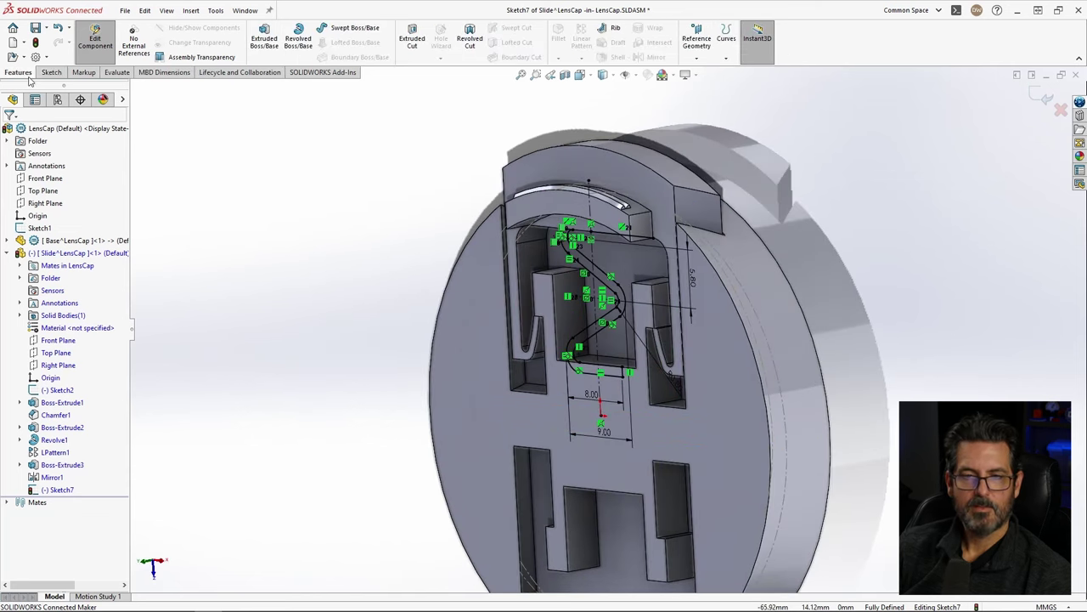
click(265, 38)
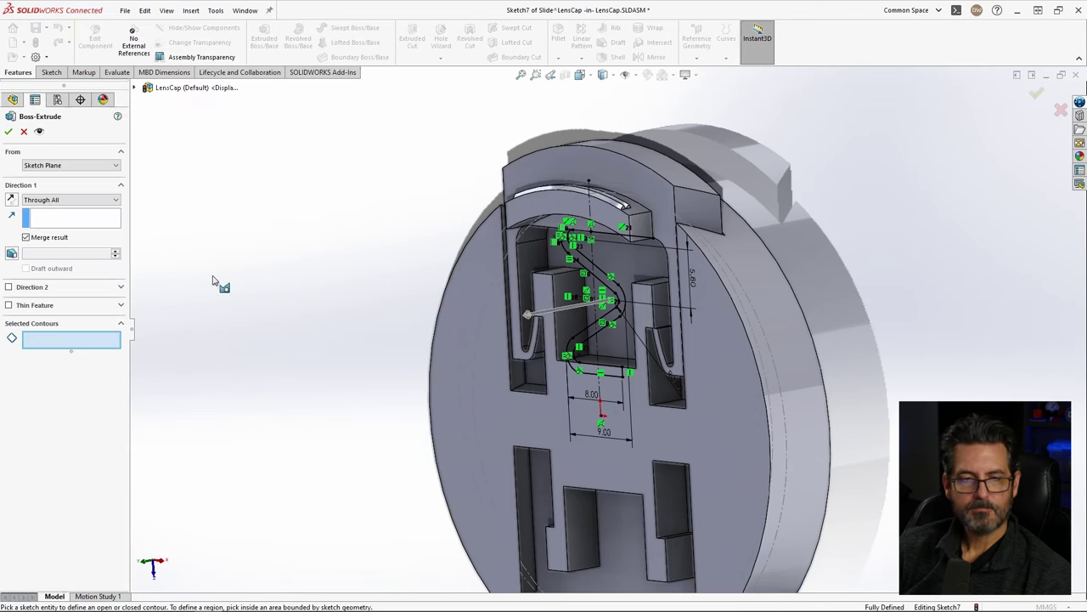
click(12, 199)
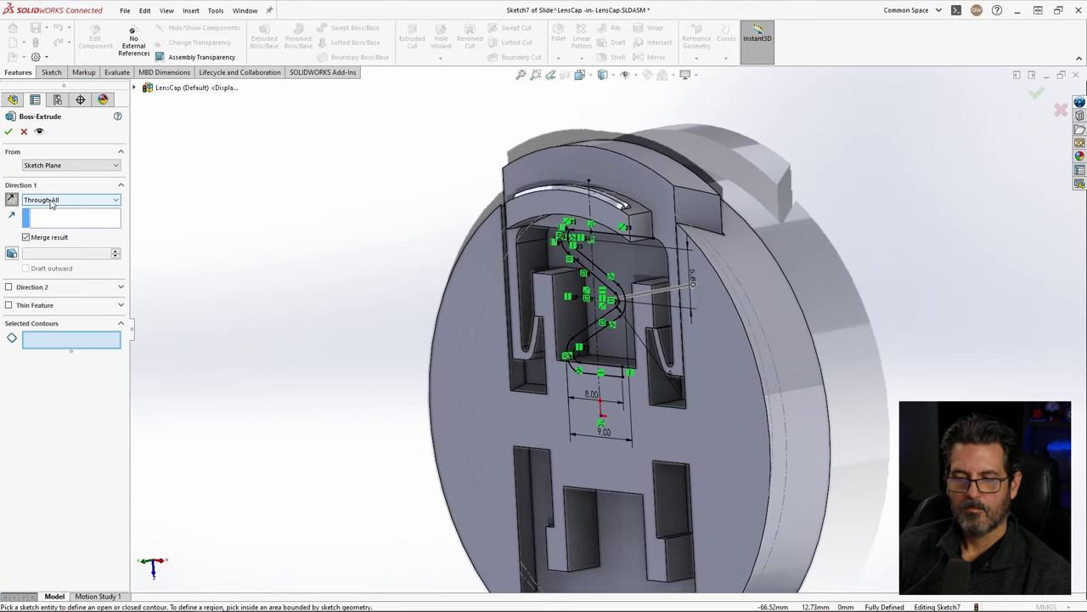
mouse_move(592, 290)
middle_down()
mouse_move(570, 294)
mouse_move(584, 292)
middle_up()
scroll(605, 279, down, 4)
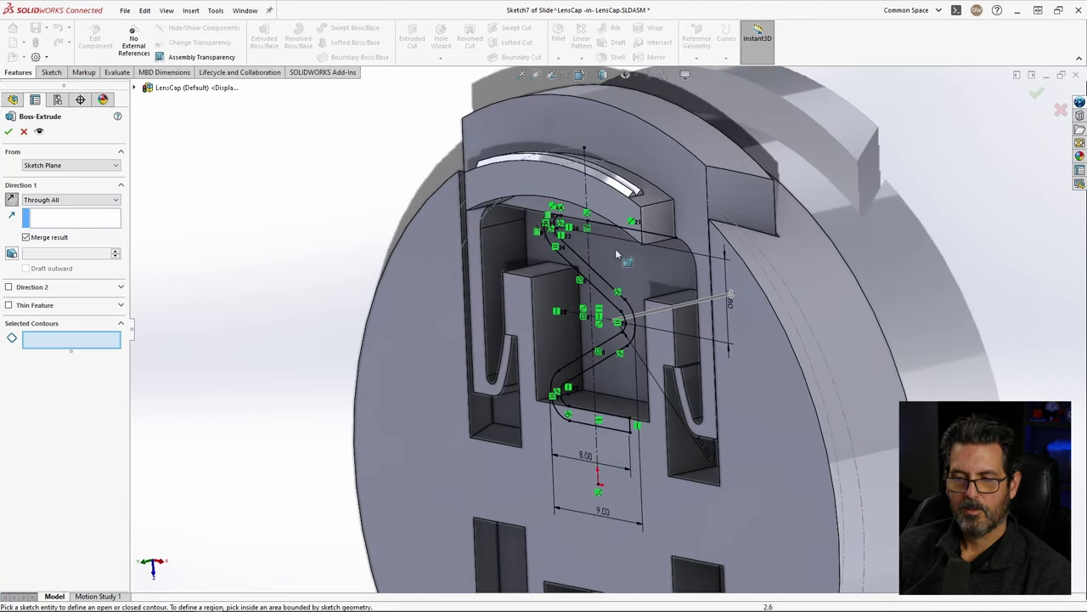
key(Escape)
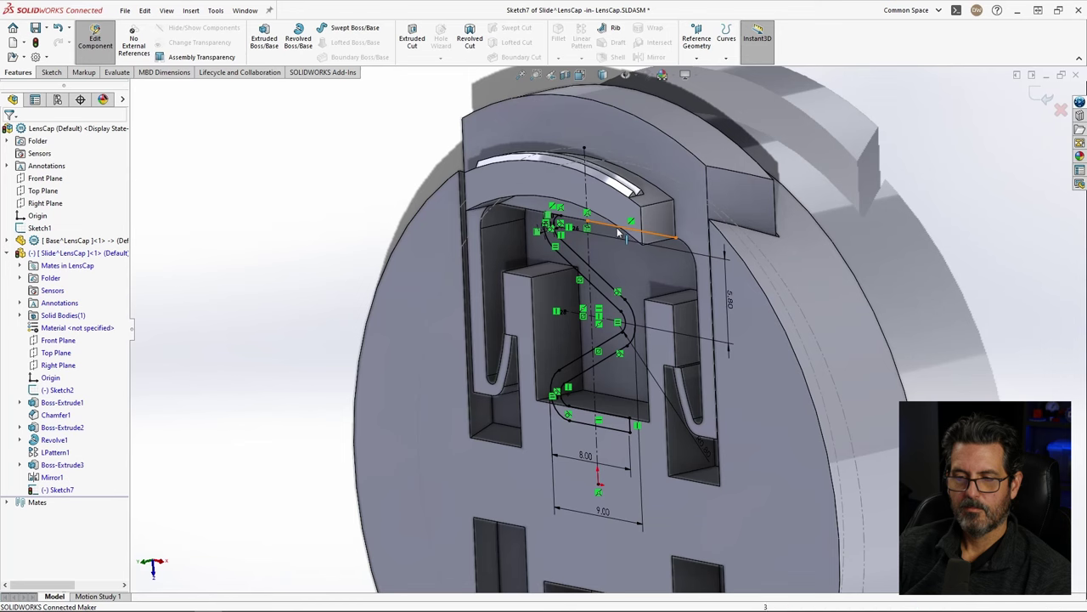
click(618, 230)
key(Escape)
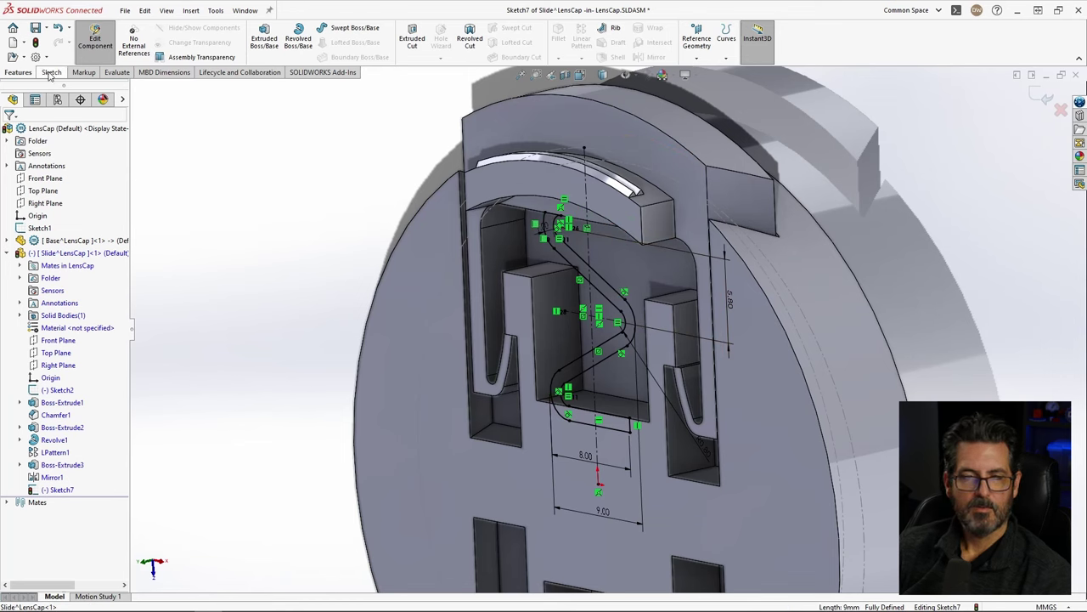
Step: Extrude the spring sketch Through All in the reversed direction as Boss-Extrude4
click(264, 39)
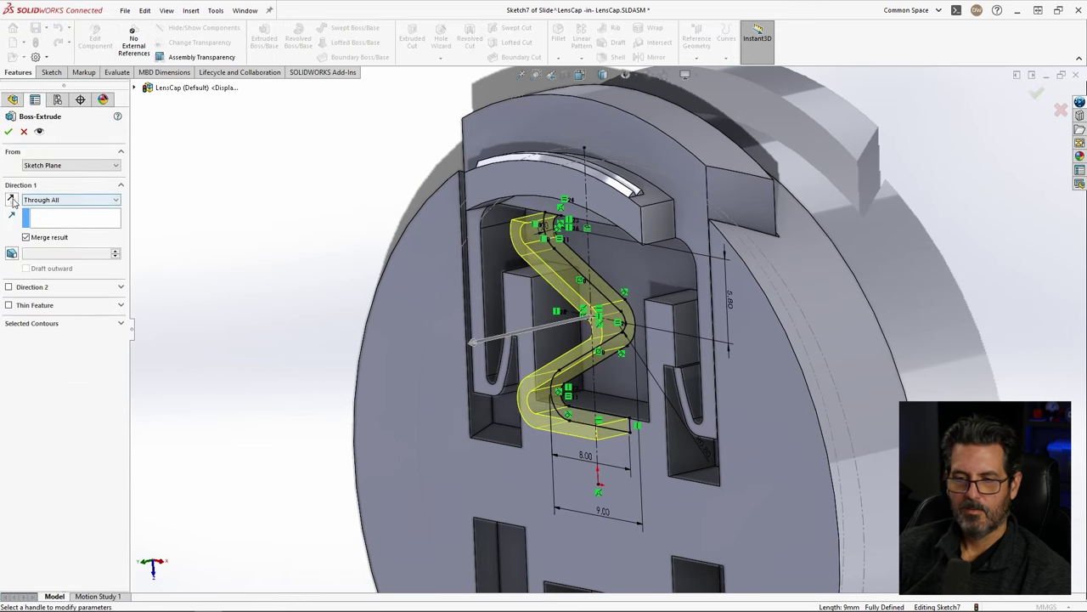
click(11, 200)
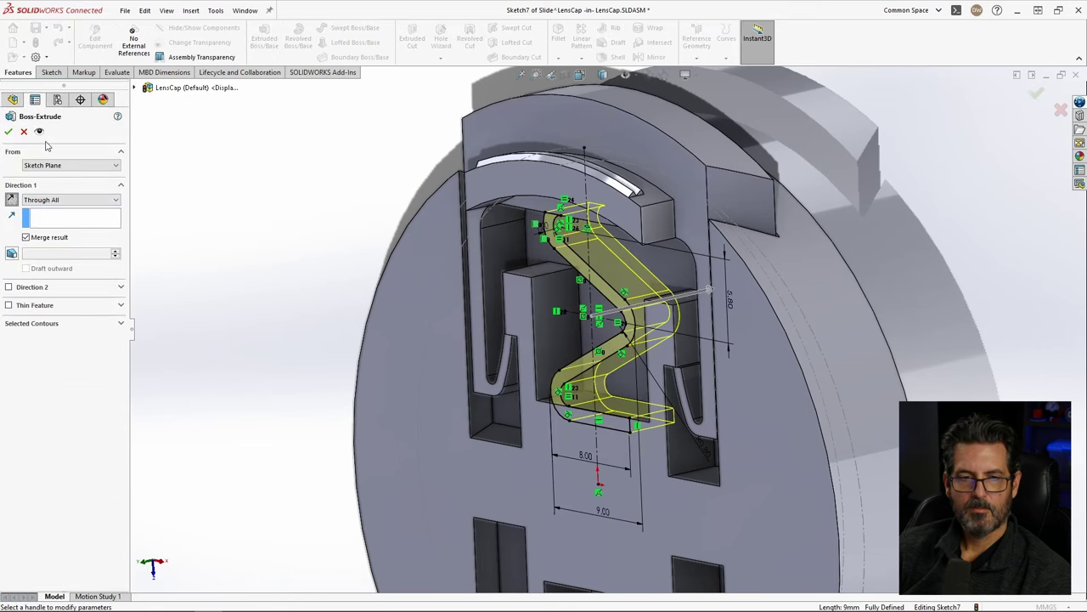
click(8, 132)
Step: Switch to the Front view and select the Slide's cap to show its dimensions
middle_drag(793, 264, 619, 165)
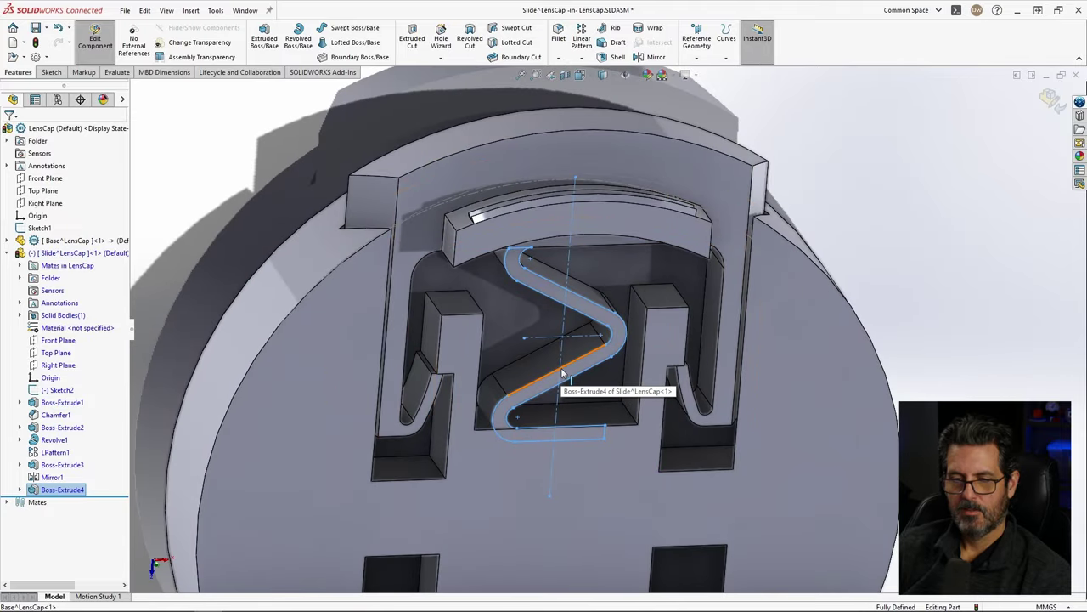
key(ctrl+1)
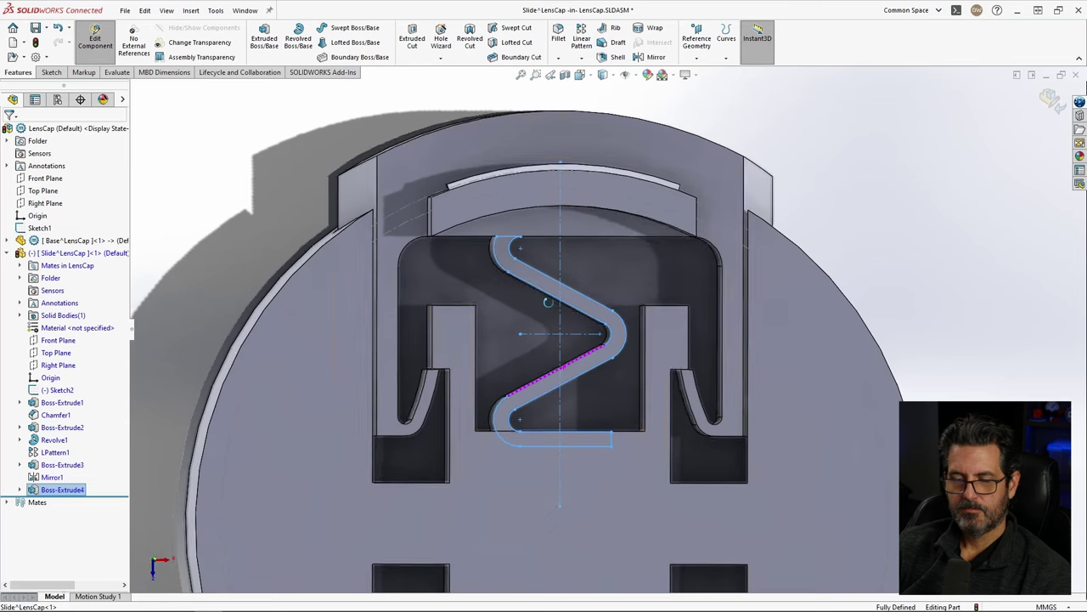
scroll(592, 262, up, 2)
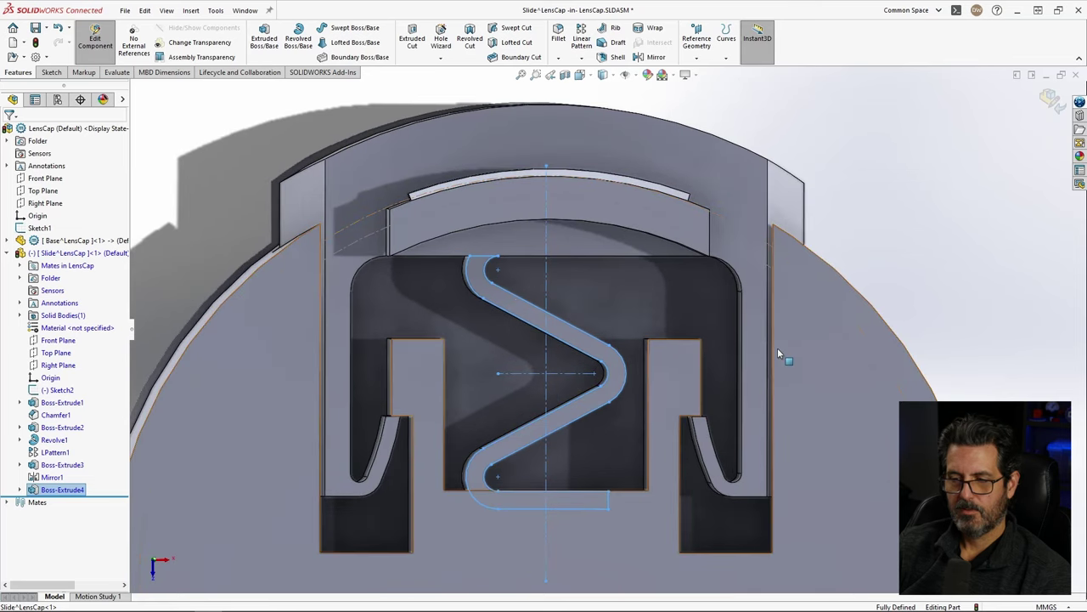
click(760, 375)
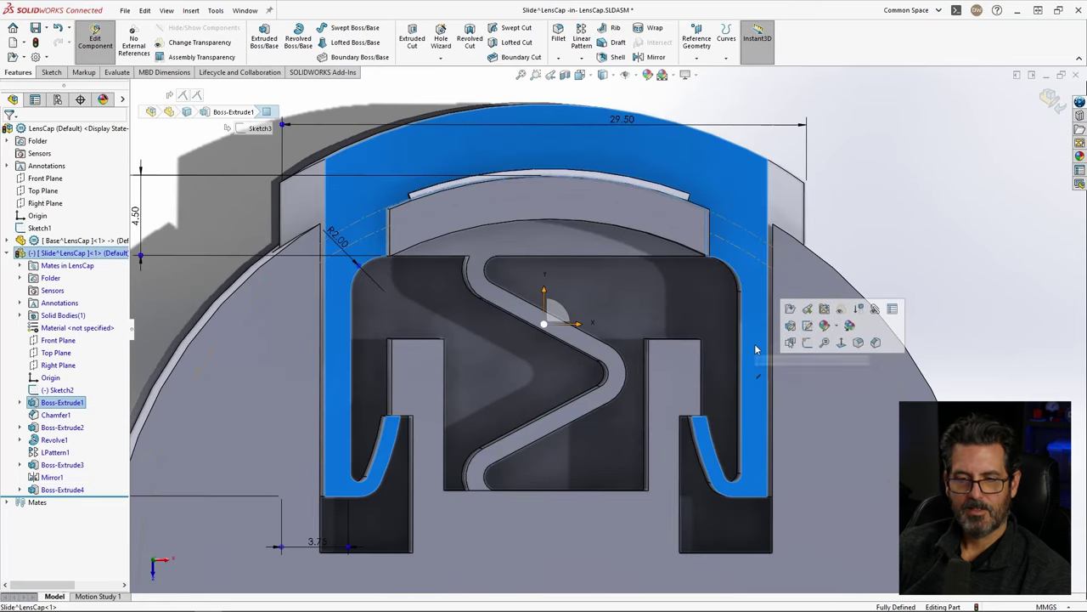
scroll(534, 433, down, 2)
scroll(534, 433, down, 1)
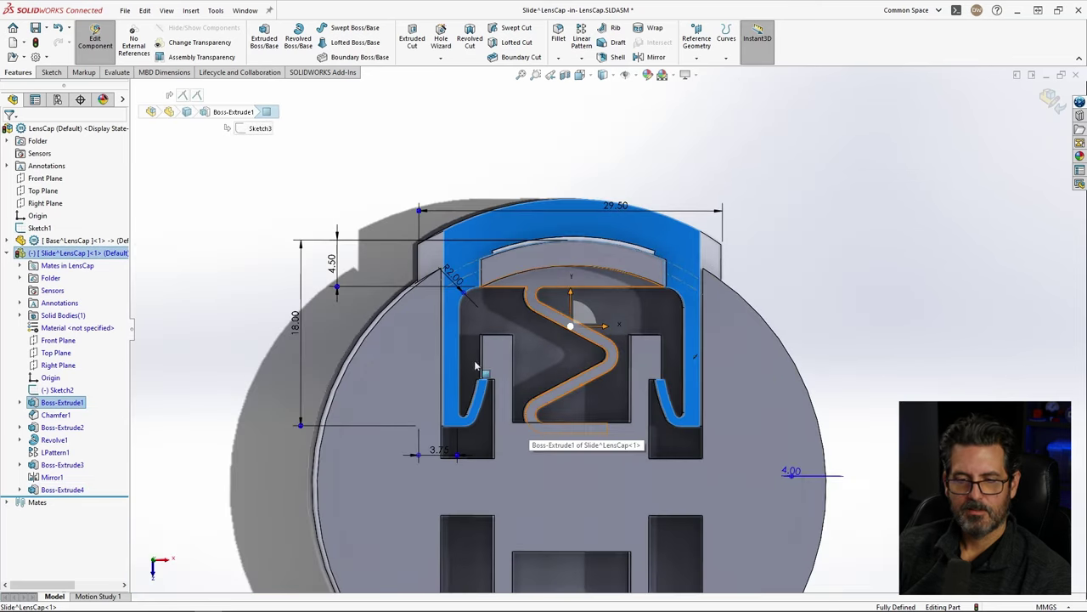
Step: Change the cap's 18.00 mm height to 17 mm, rebuild, and test the Slide's movement
double_click(295, 330)
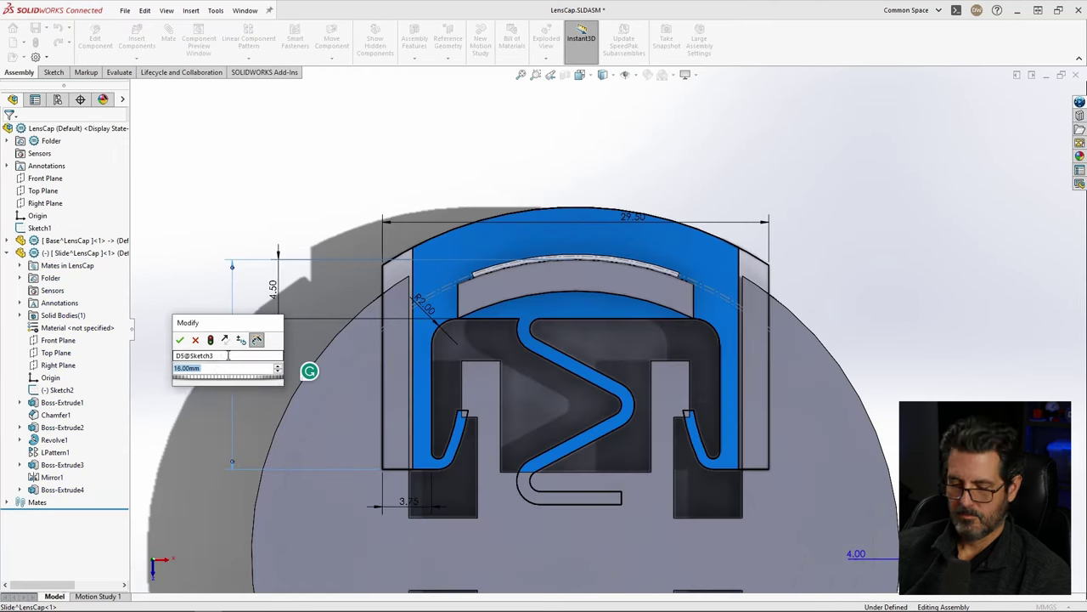
text(17)
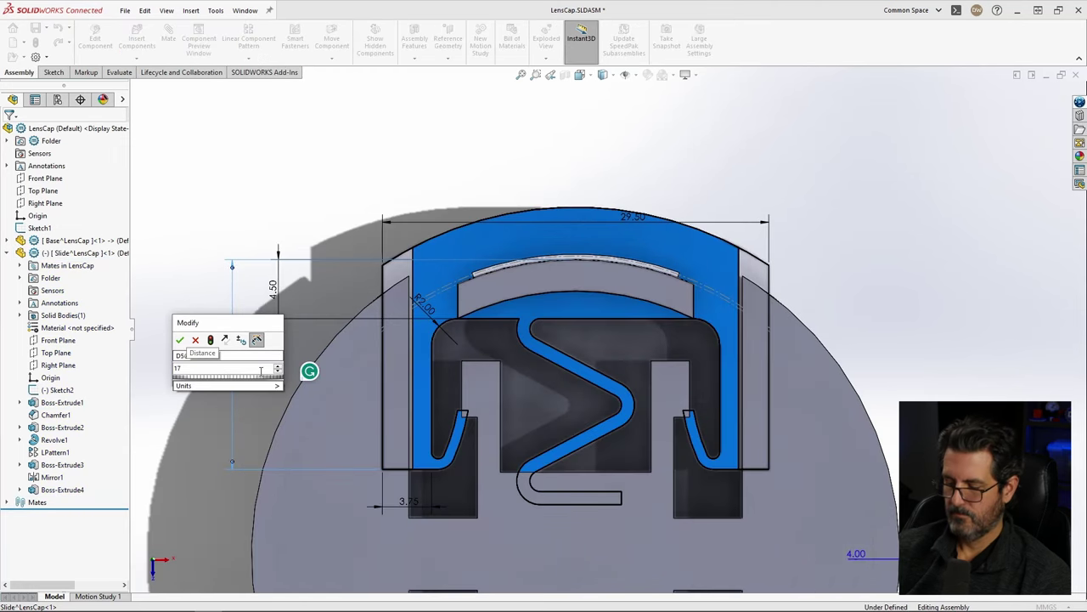
key(Return)
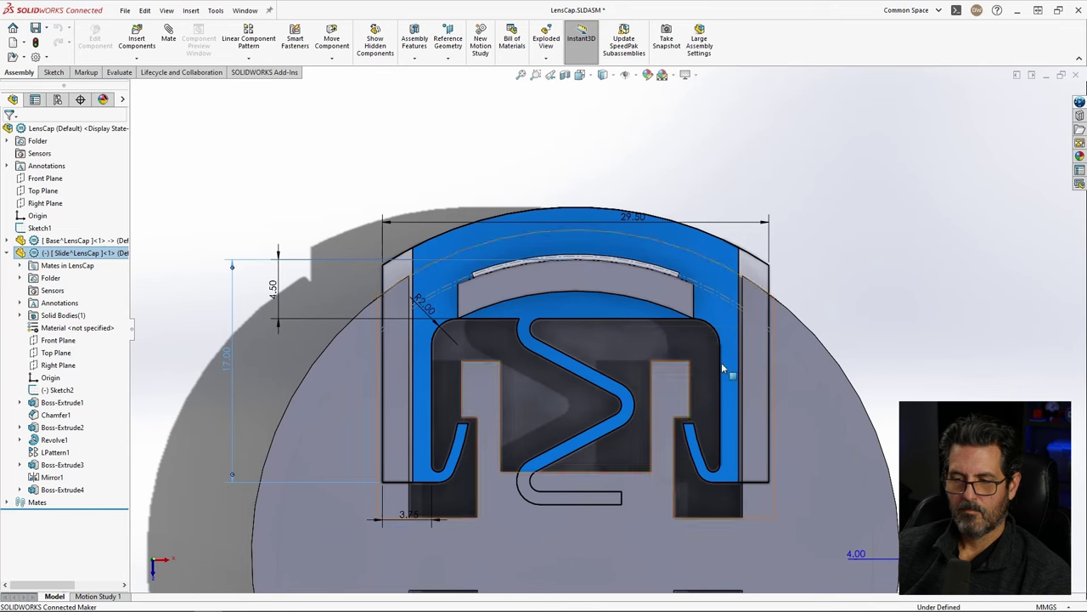
key(ctrl+b)
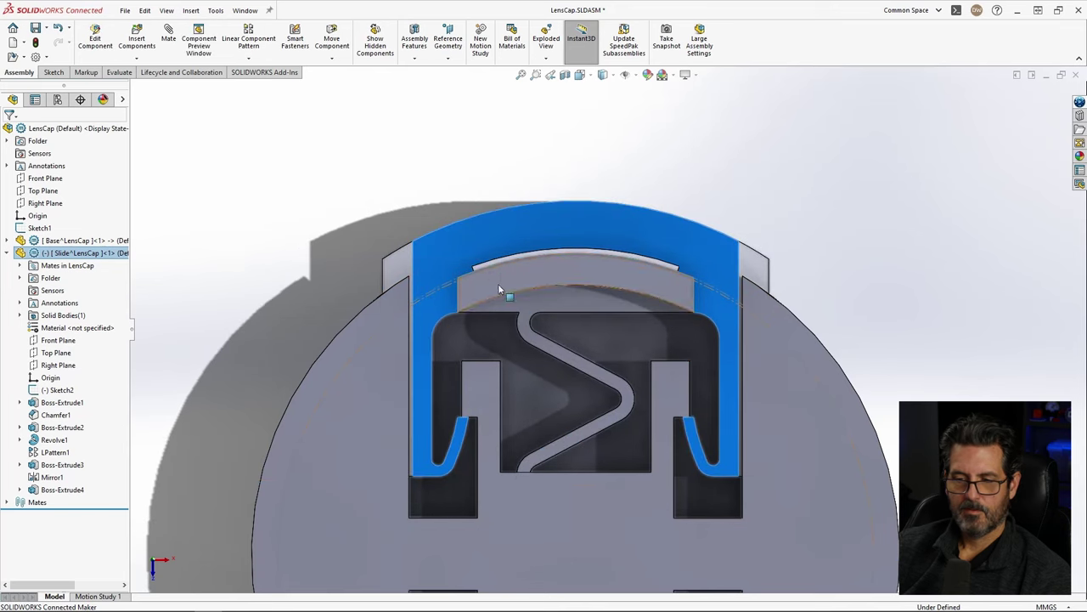
click(726, 327)
mouse_move(726, 327)
mouse_down()
mouse_move(726, 349)
mouse_move(724, 332)
mouse_up()
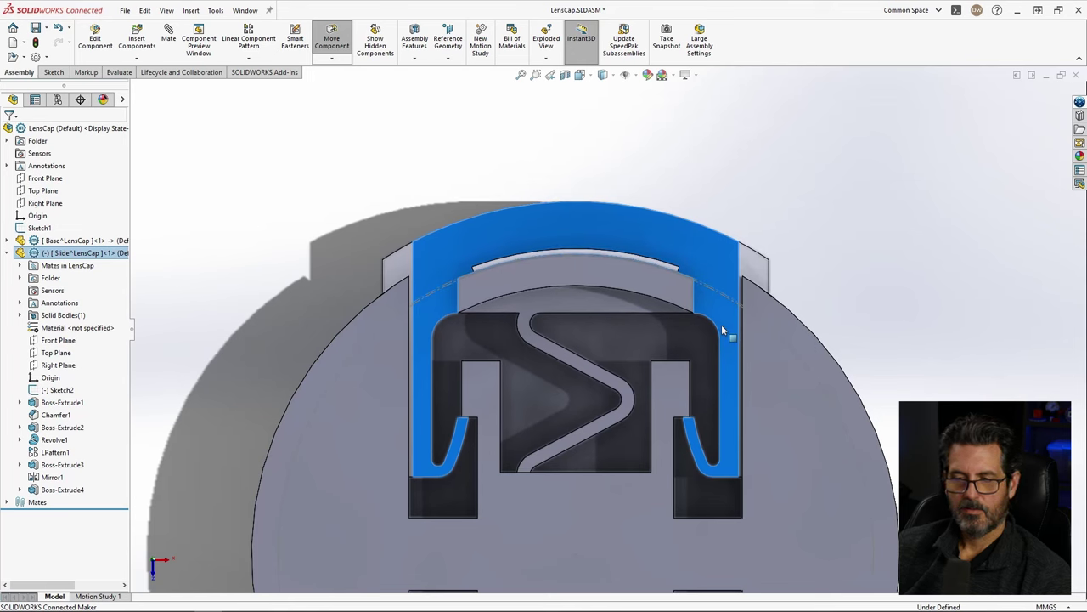
Step: Set the Slide cap's height dimension to 17.50 mm
double_click(420, 411)
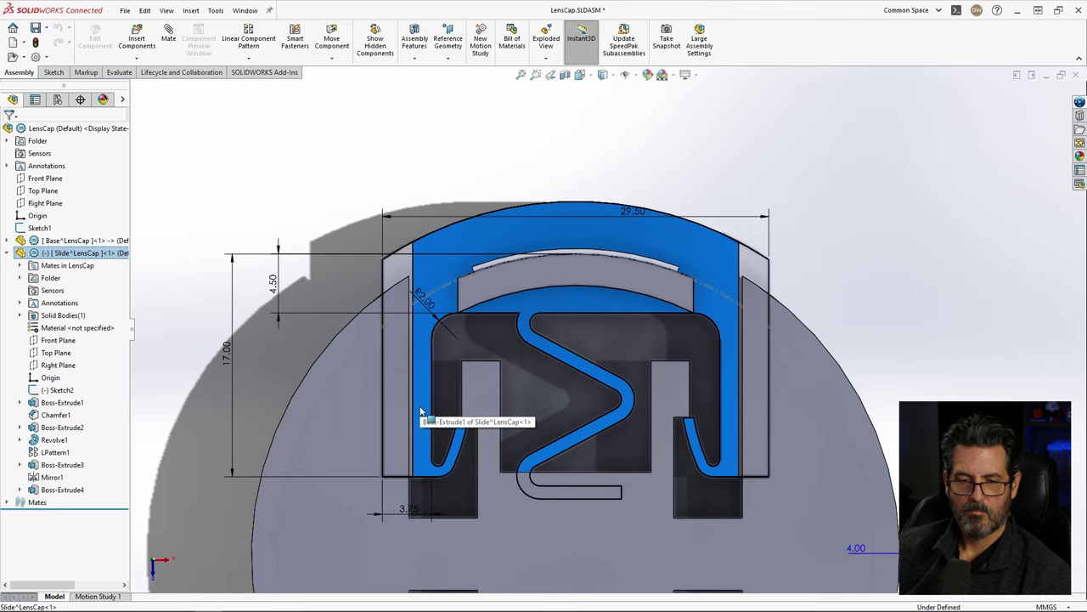
double_click(226, 350)
text(17.5)
key(Return)
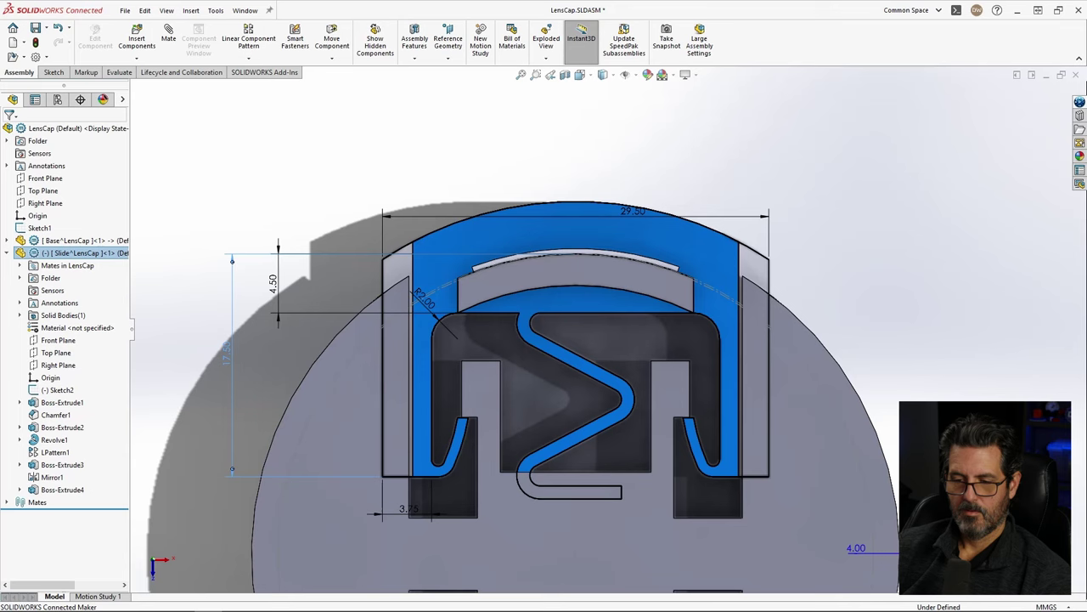
key(Escape)
click(737, 395)
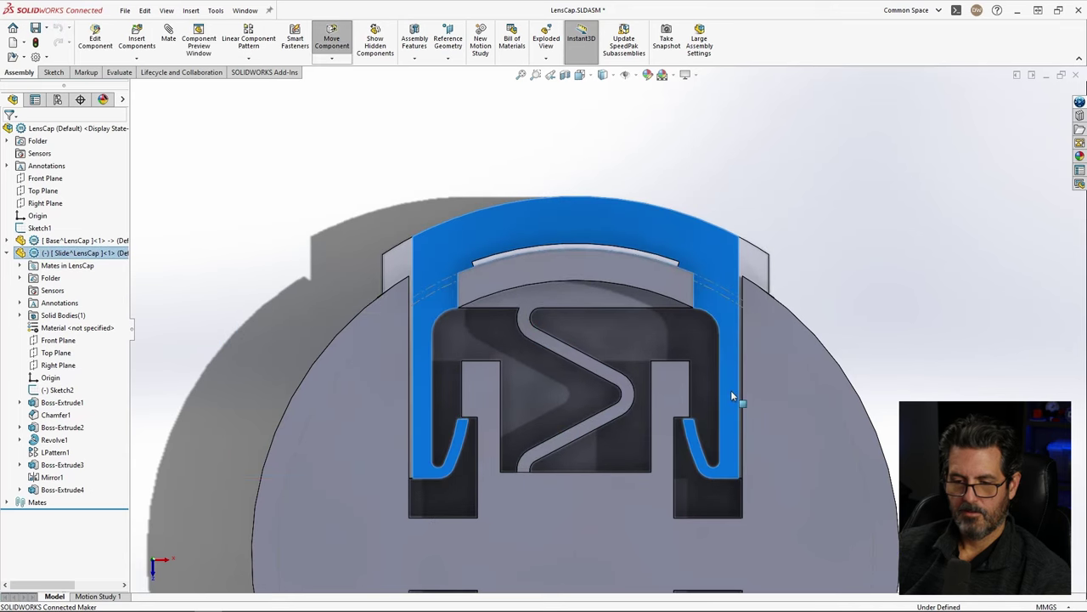
Step: Change the spring's 5.80 mm dimension to 6.00 mm and rebuild the Slide
double_click(620, 414)
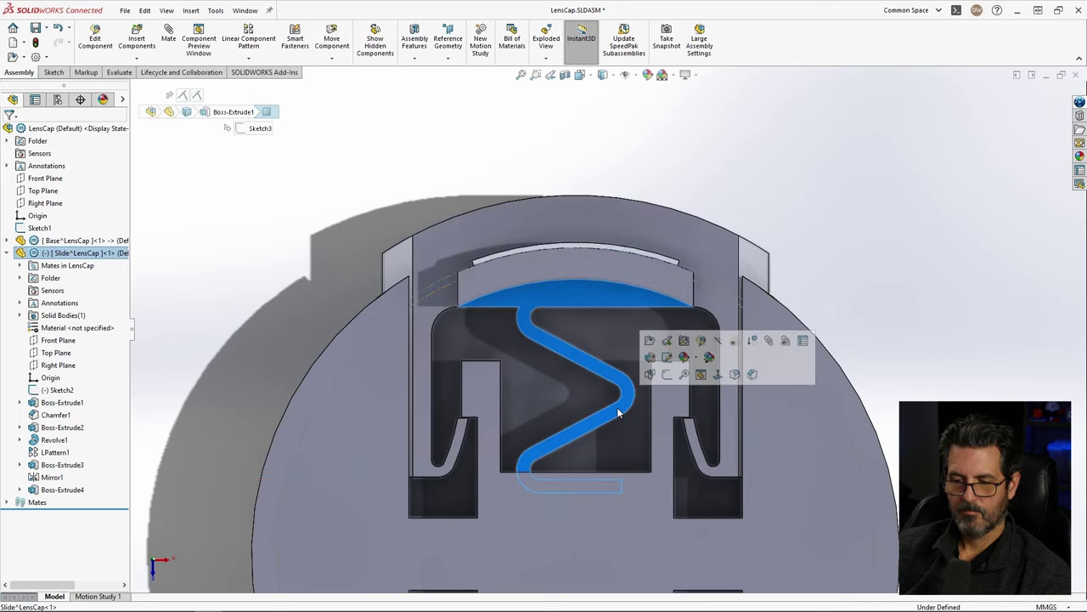
click(583, 360)
middle_drag(582, 338, 566, 364)
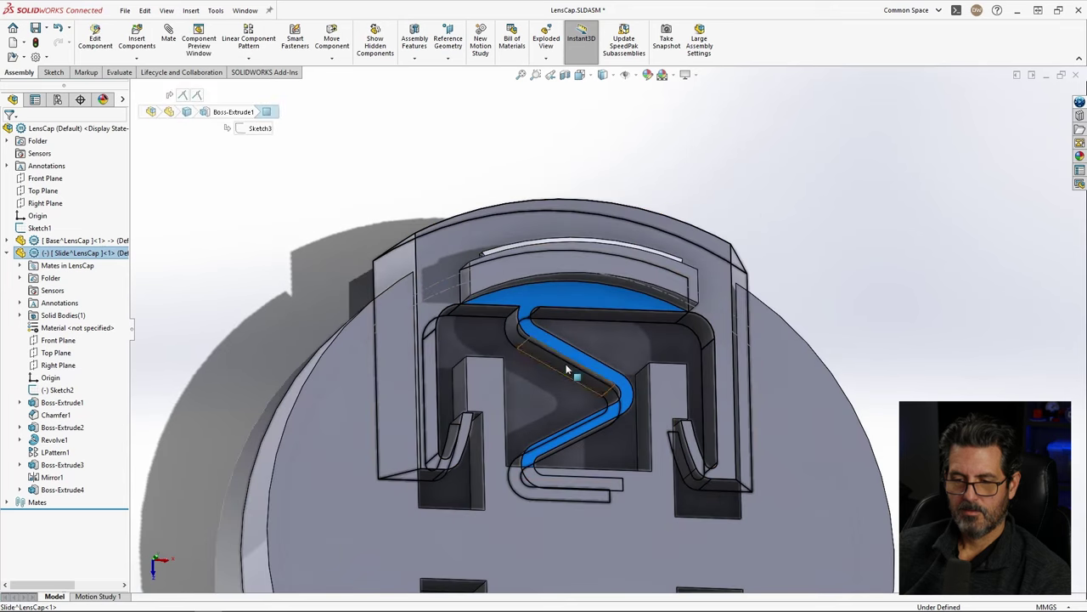
double_click(753, 357)
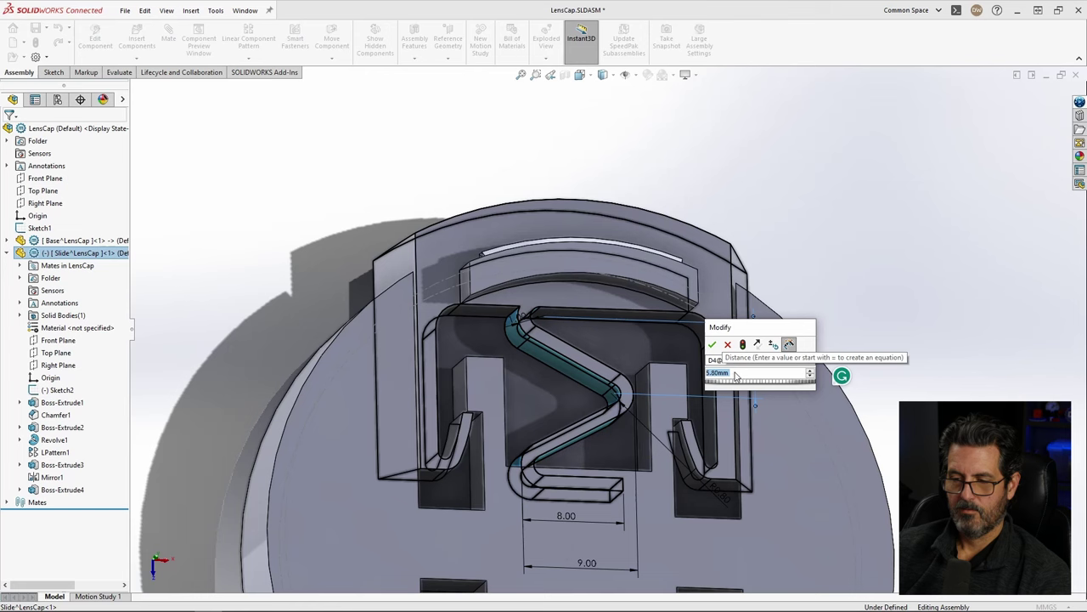
key(Return)
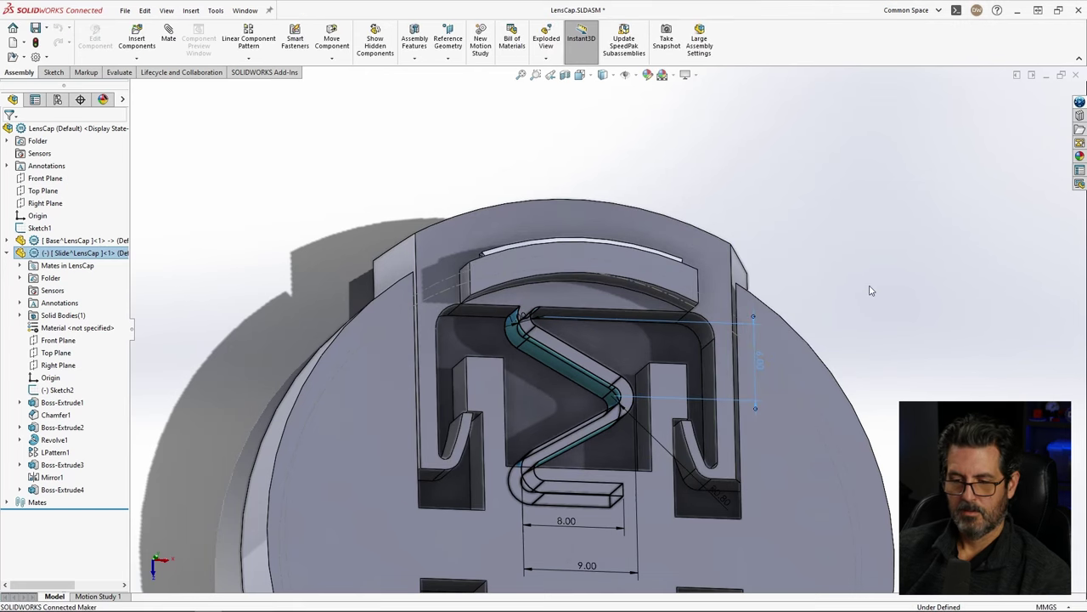
click(757, 363)
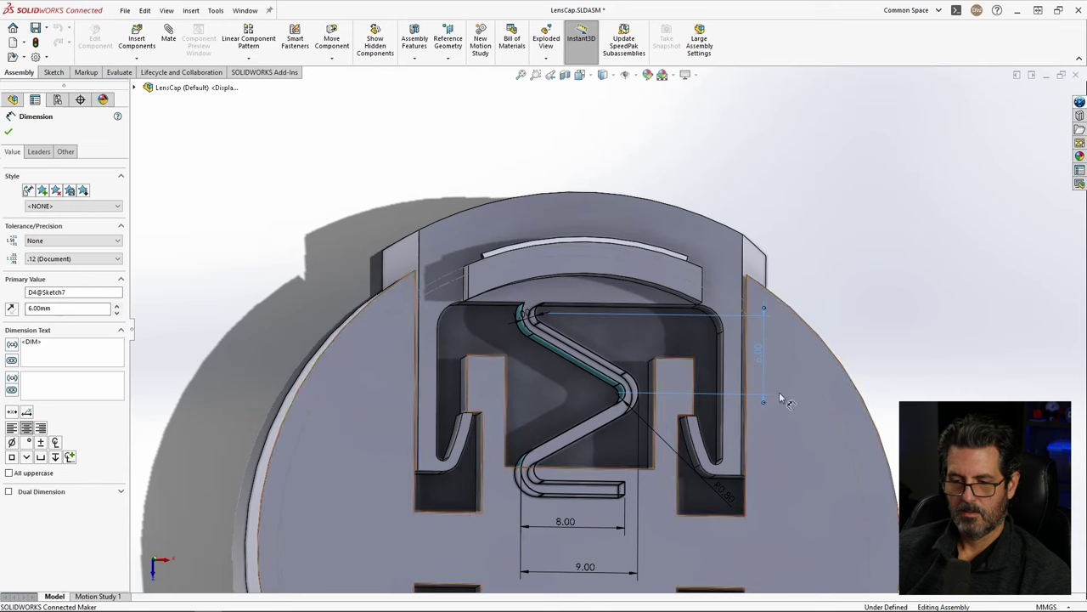
click(897, 301)
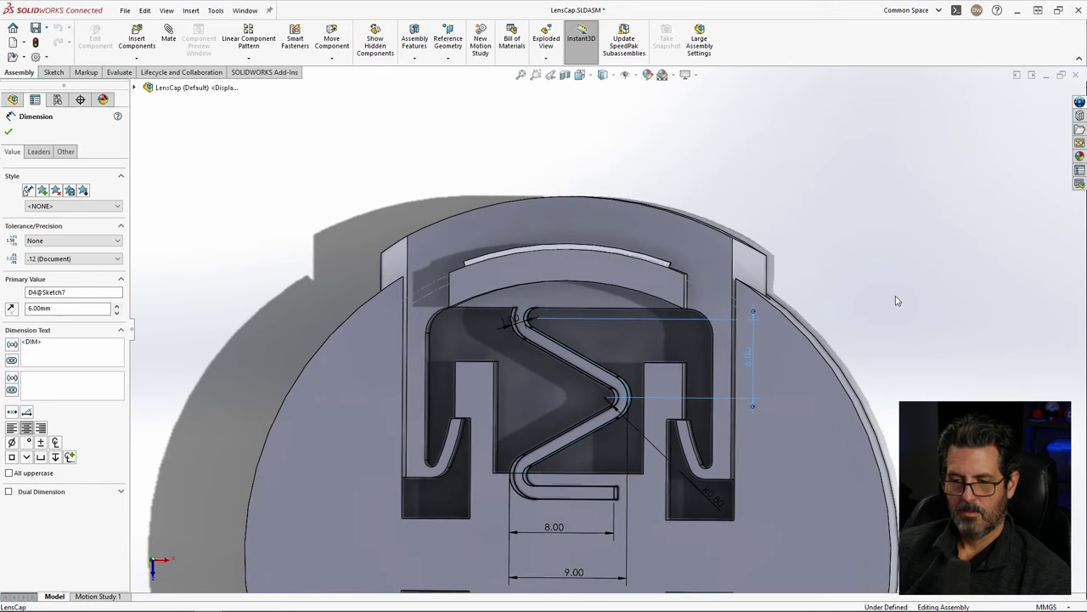
Step: Drag the Slide higher in the cap's slot to test its motion
click(592, 422)
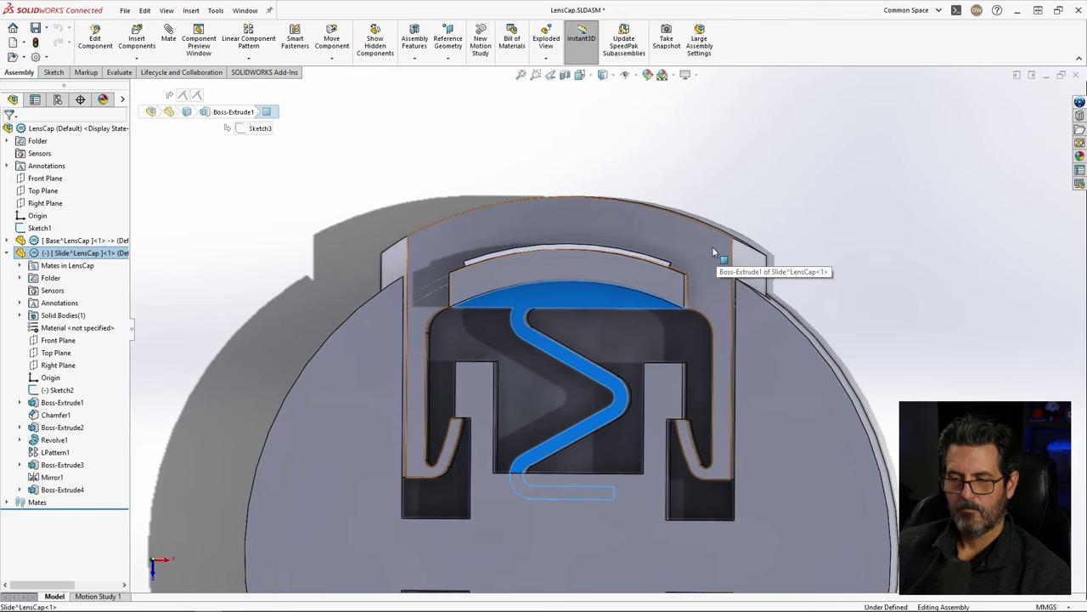
mouse_move(712, 247)
mouse_down()
mouse_move(710, 287)
mouse_move(717, 250)
mouse_move(706, 250)
mouse_up()
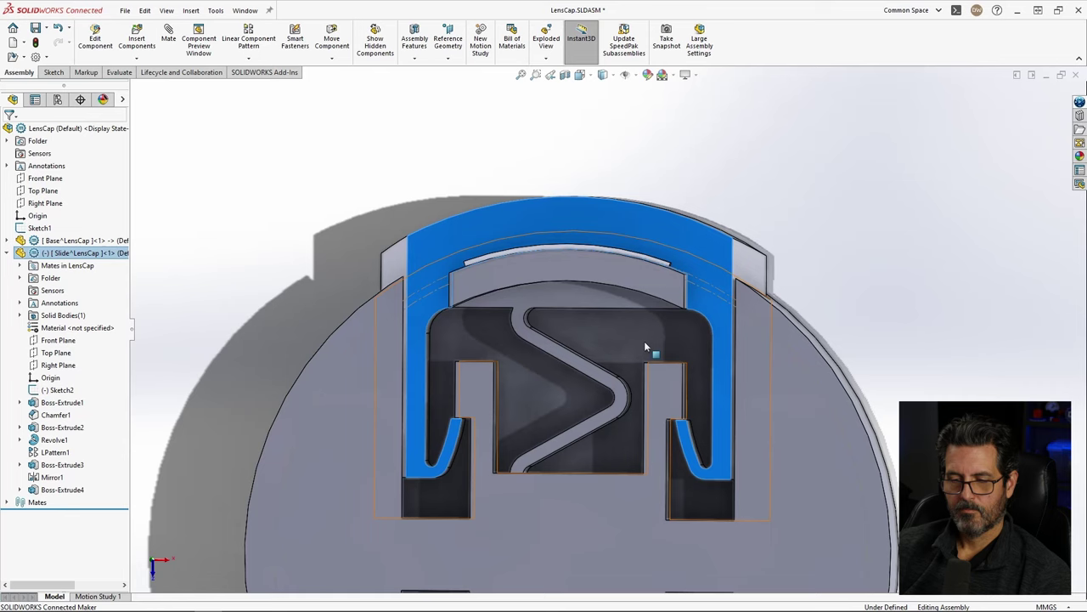
click(586, 468)
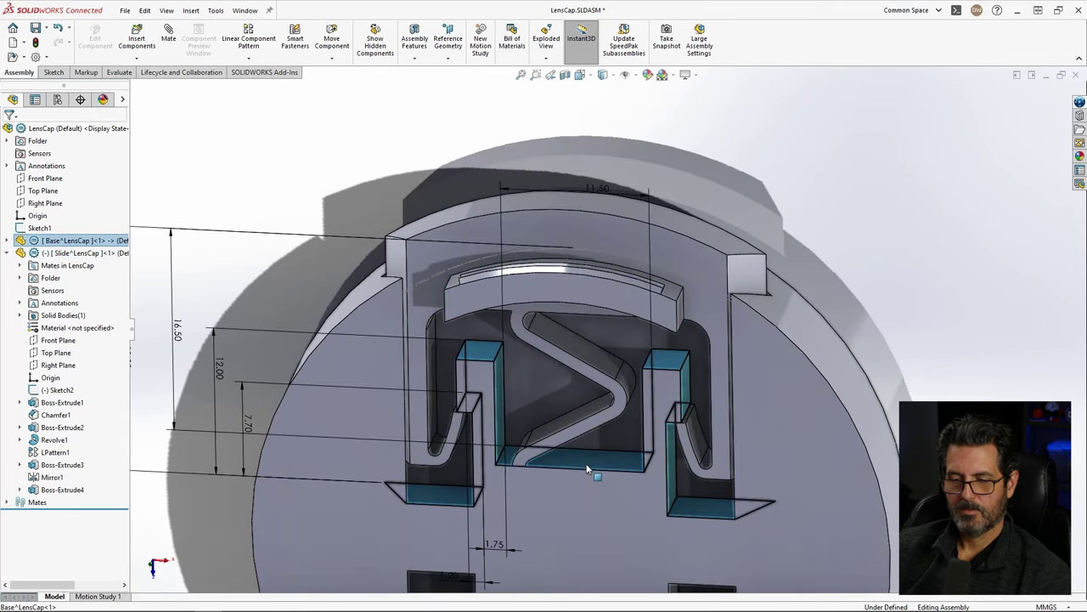
Step: Set the Base's 16.50 mm vertical slot dimension to 16.00 mm and rebuild with Ctrl+B
click(249, 422)
middle_drag(369, 459, 578, 450)
scroll(578, 450, down, 3)
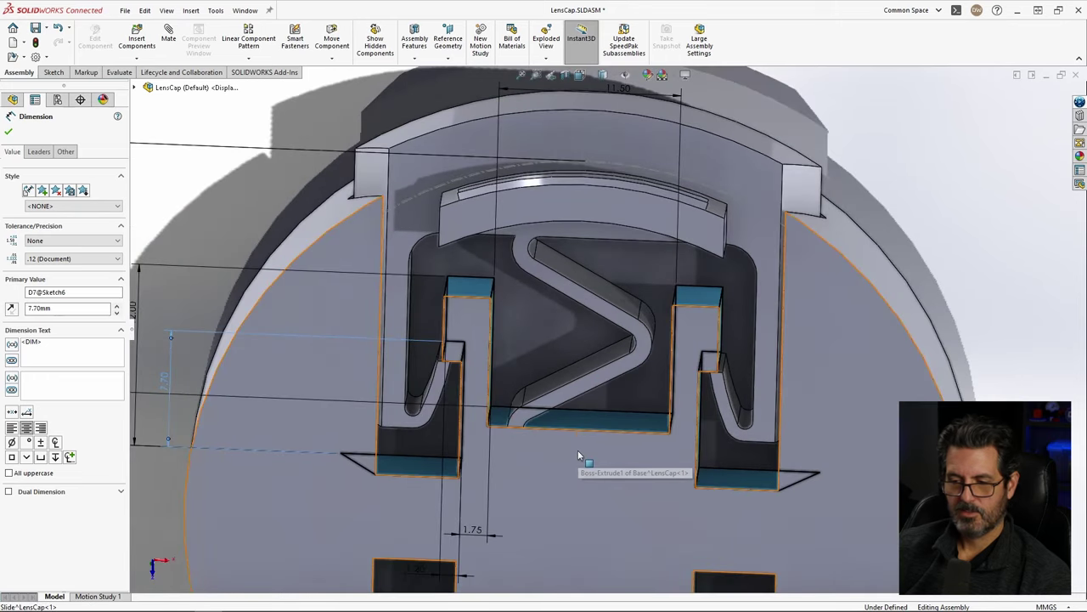
key(Escape)
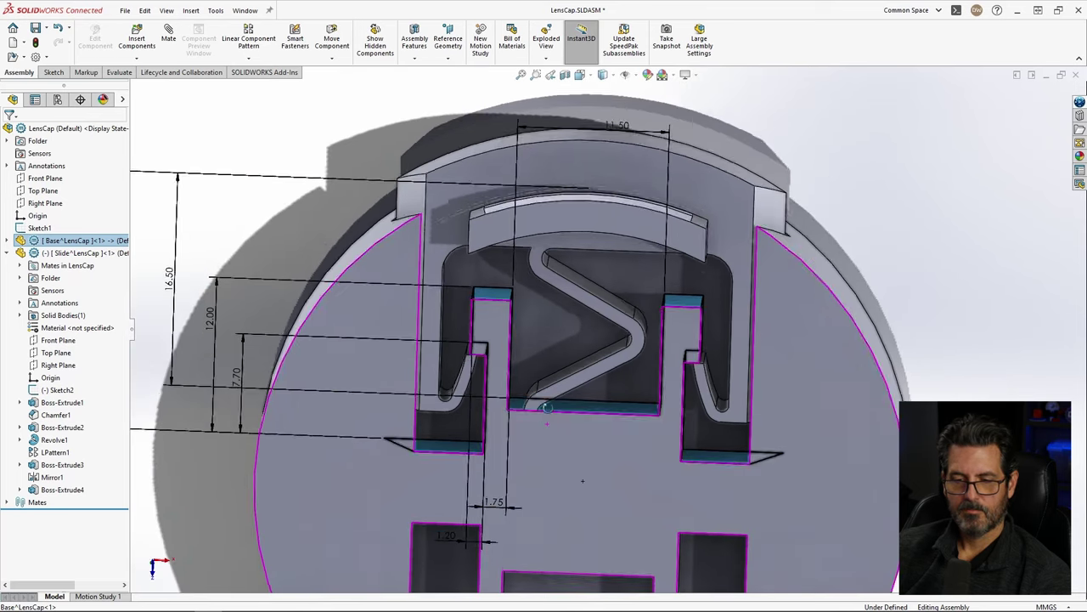
middle_drag(546, 423, 543, 353)
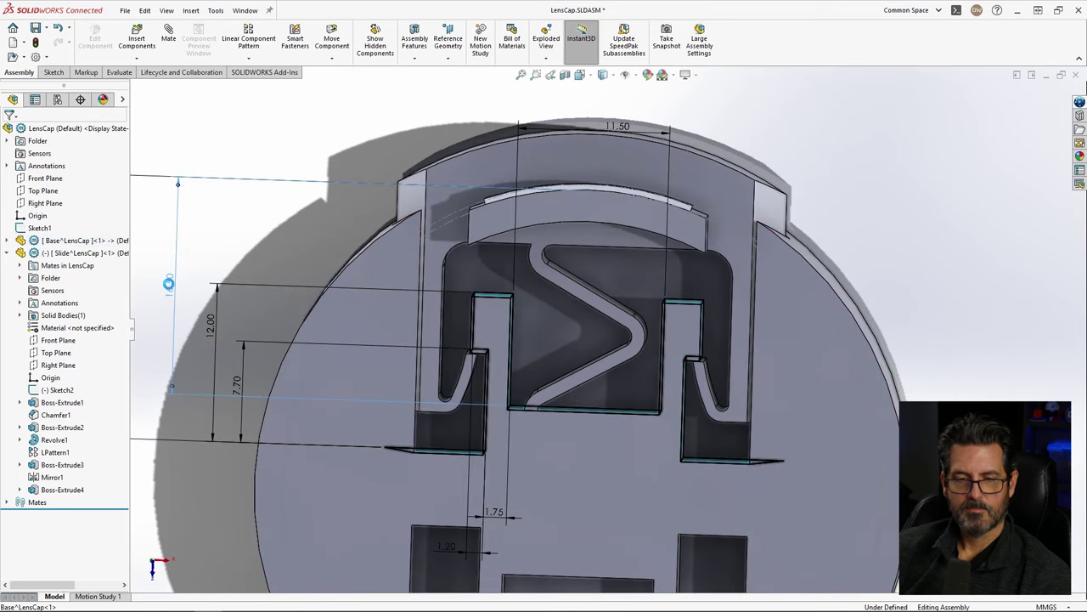
double_click(169, 284)
text(16)
key(Return)
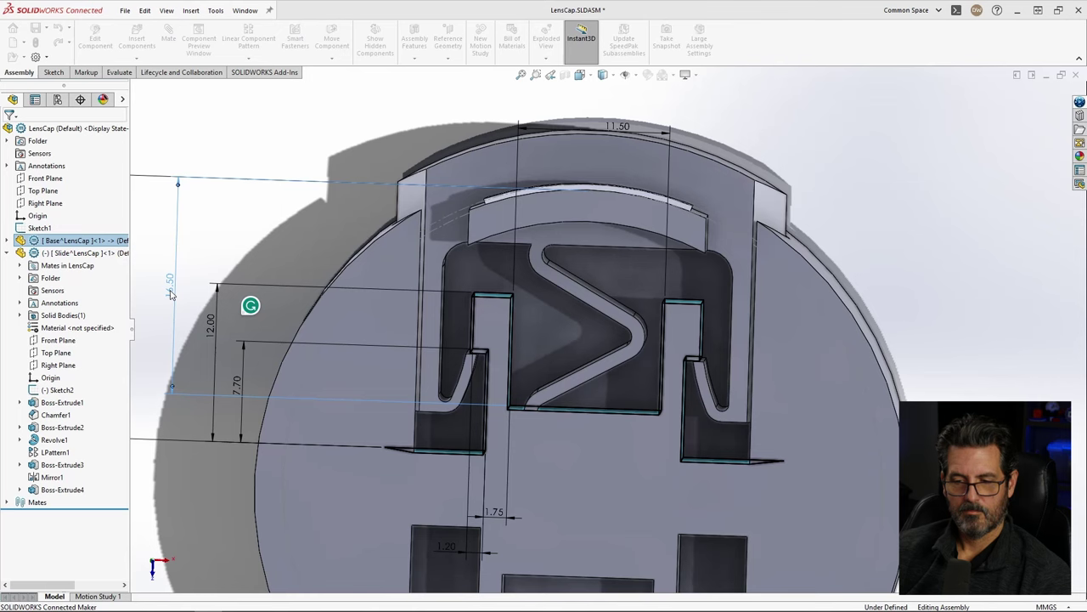
key(ctrl+b)
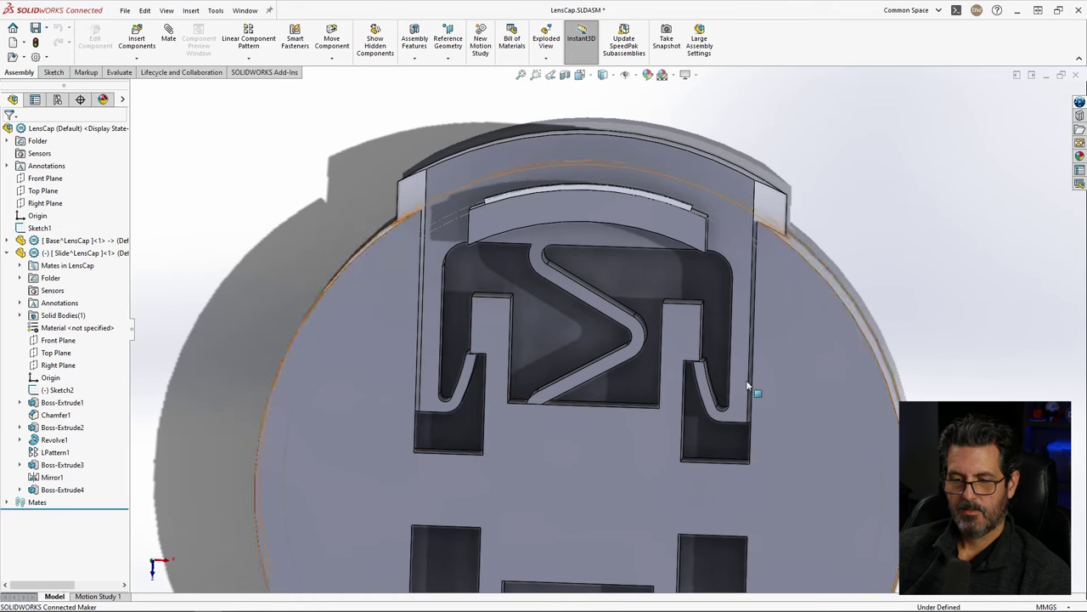
Step: Drag the Slide back and forth along its slot to test its motion
scroll(882, 272, up, 5)
middle_drag(715, 393, 704, 385)
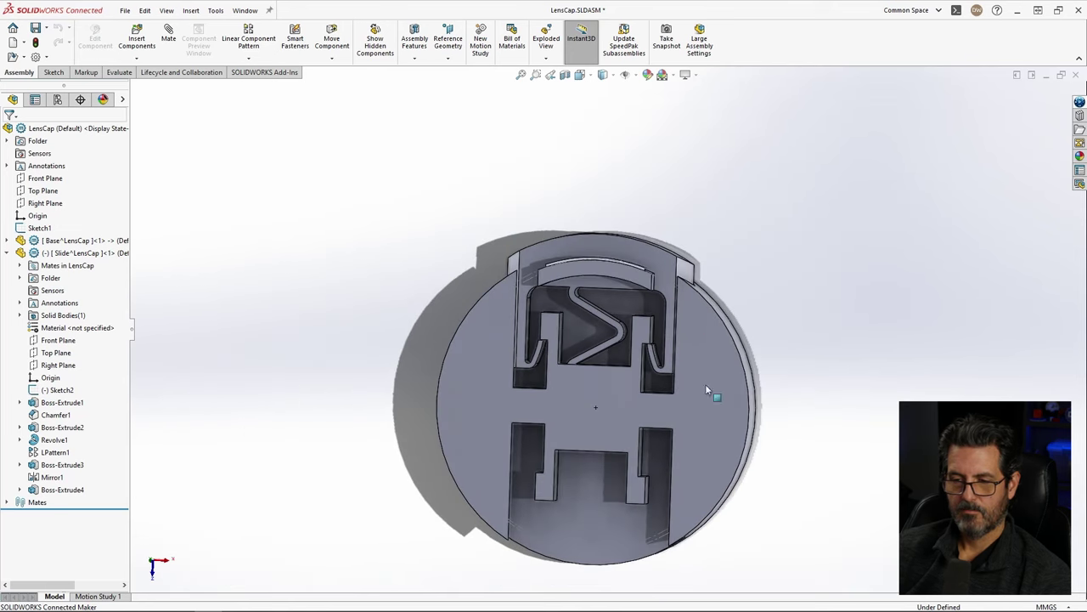
mouse_move(663, 274)
mouse_down()
mouse_move(663, 239)
mouse_move(660, 283)
mouse_up()
middle_drag(659, 283, 608, 338)
click(908, 213)
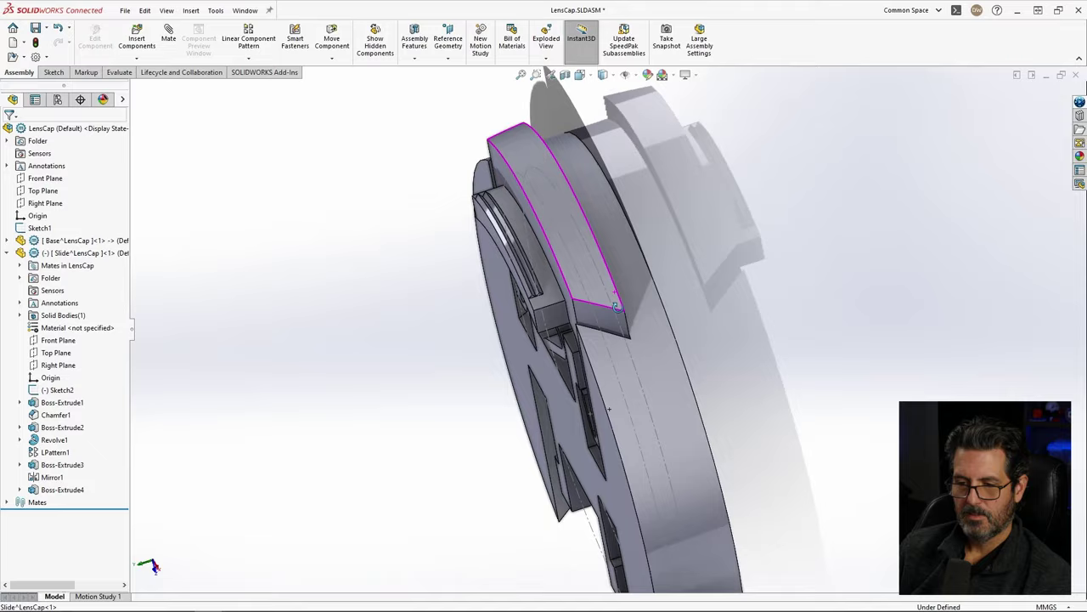
Step: Open Slide^LensCap.SLDPRT in its own part window via an edge's context menu
scroll(624, 327, down, 5)
middle_drag(628, 314, 629, 336)
click(630, 360)
scroll(630, 335, up, 5)
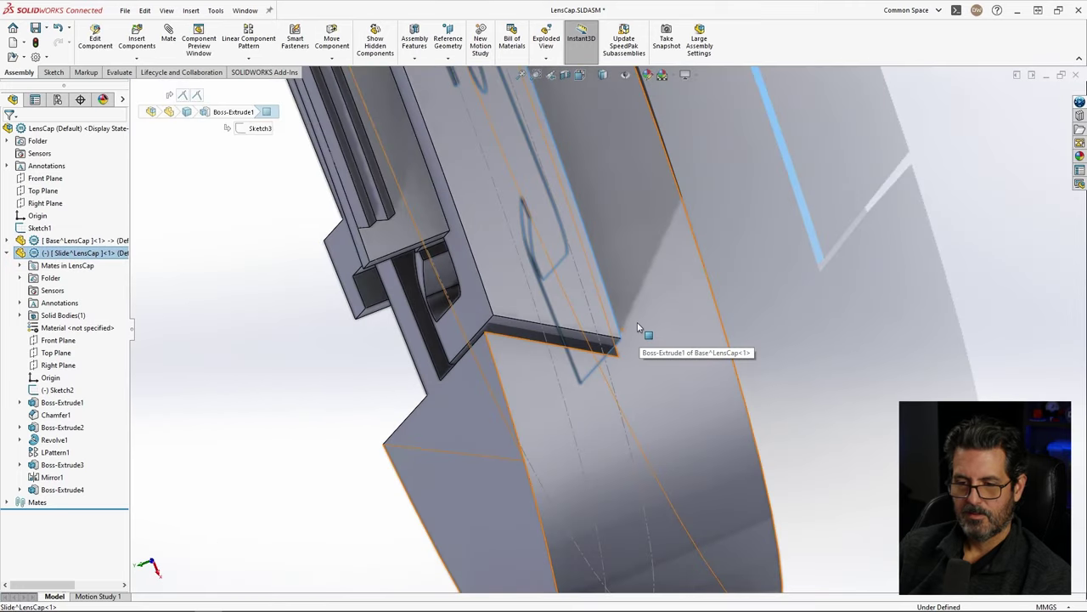
middle_drag(606, 335, 637, 340)
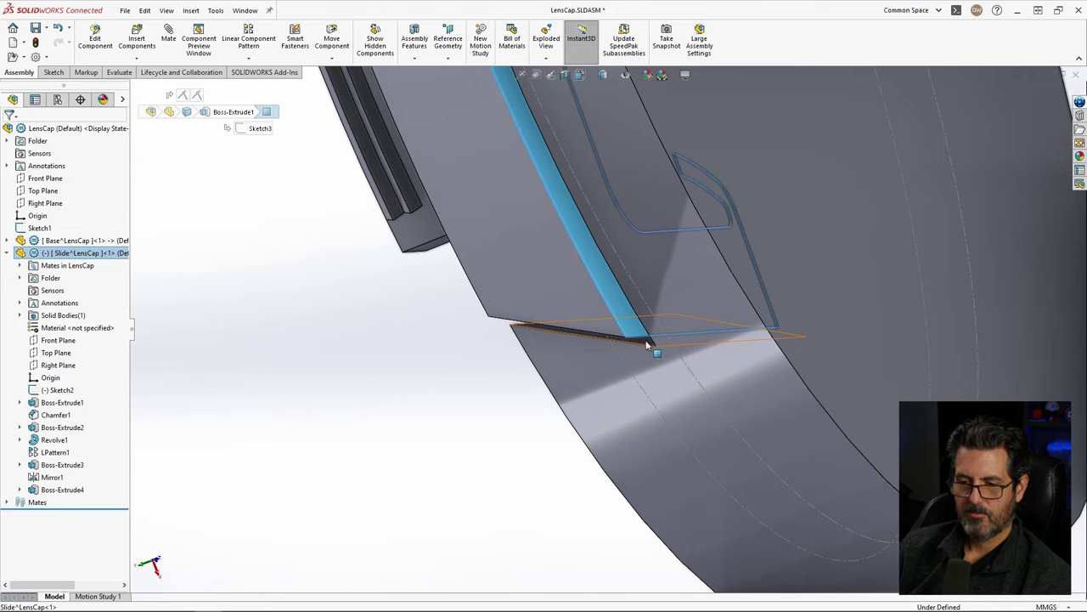
right_click(630, 329)
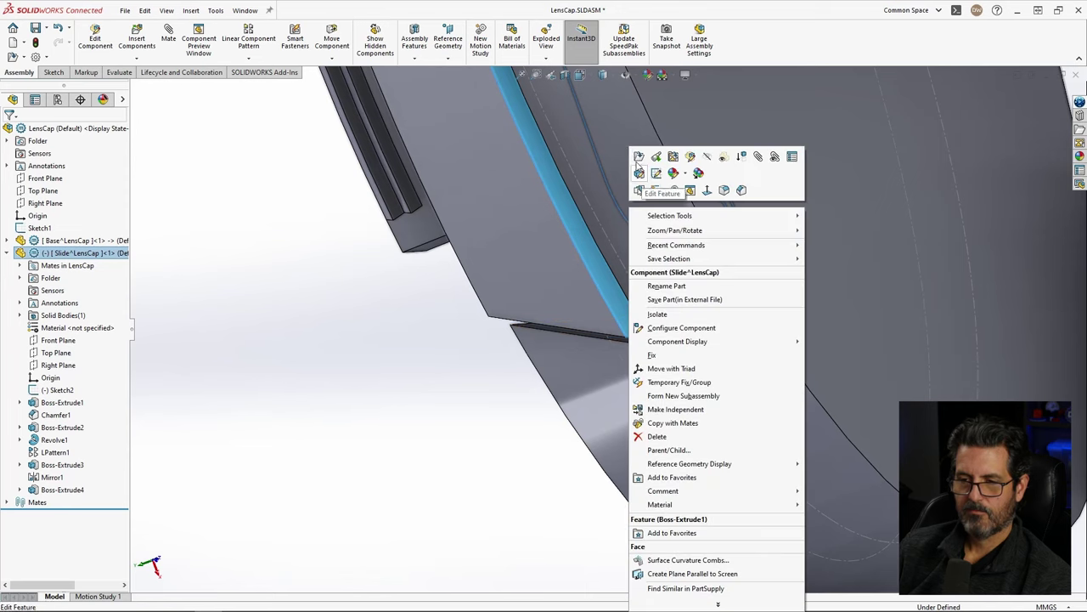
click(638, 155)
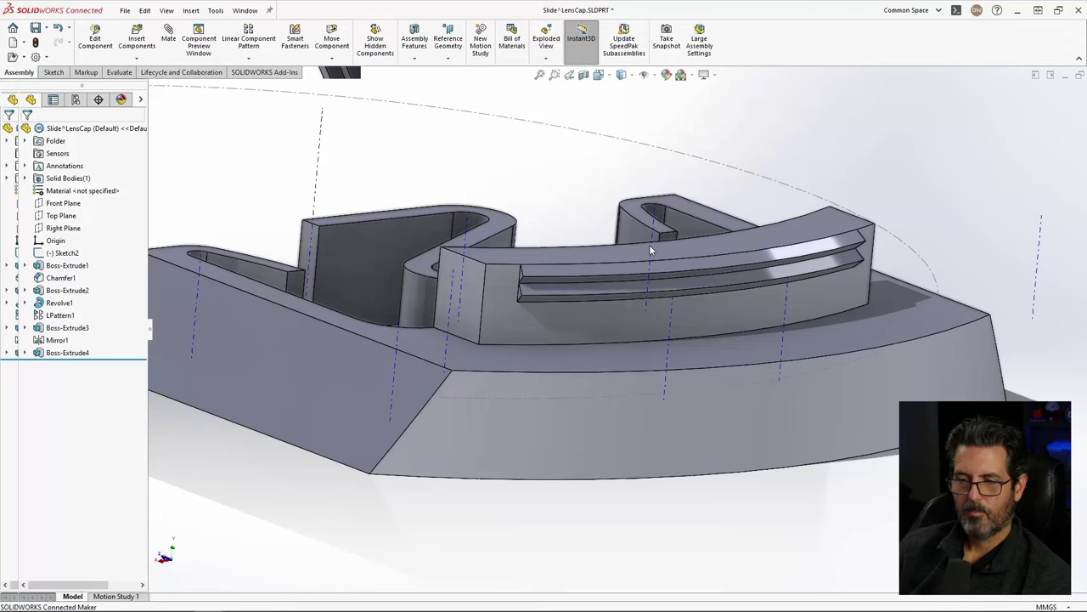
Step: Start a chamfer on the Slide's two slanted bottom end edges
key(f)
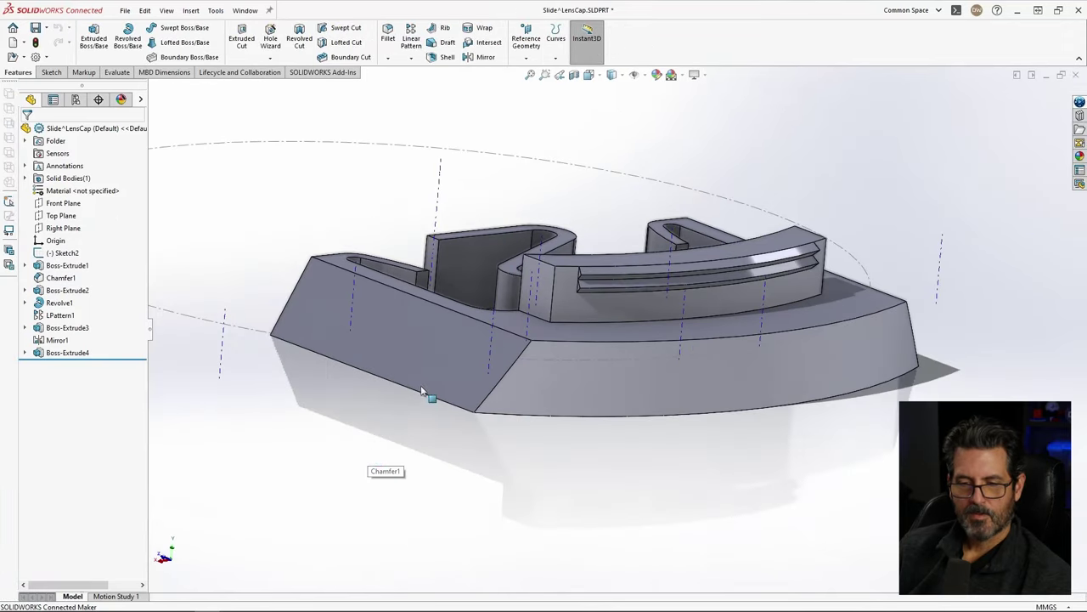
middle_drag(427, 396, 392, 396)
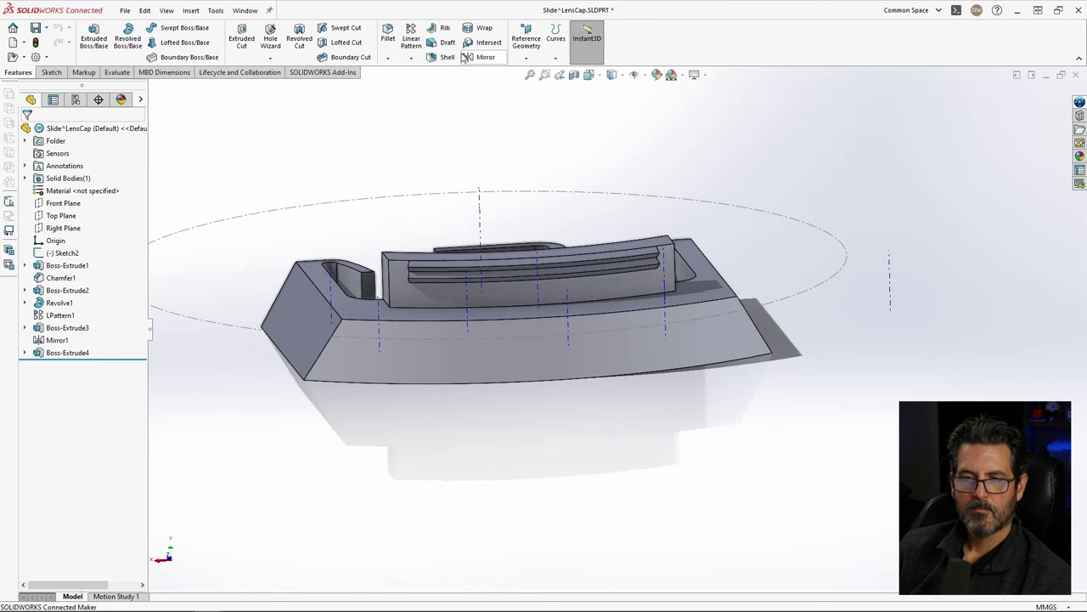
click(388, 58)
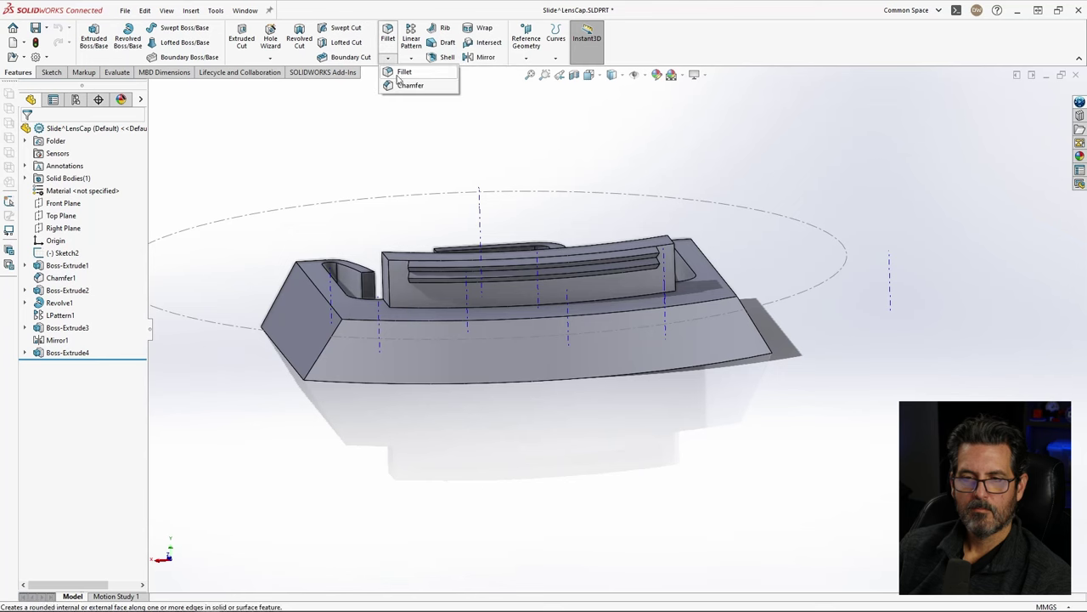
click(287, 375)
middle_drag(549, 359, 549, 354)
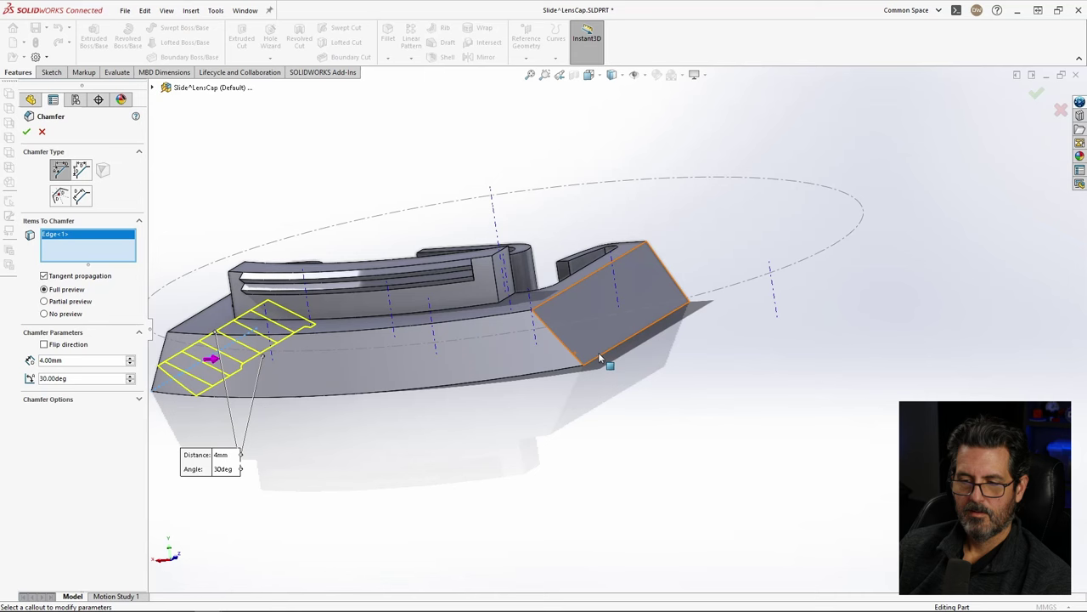
click(601, 354)
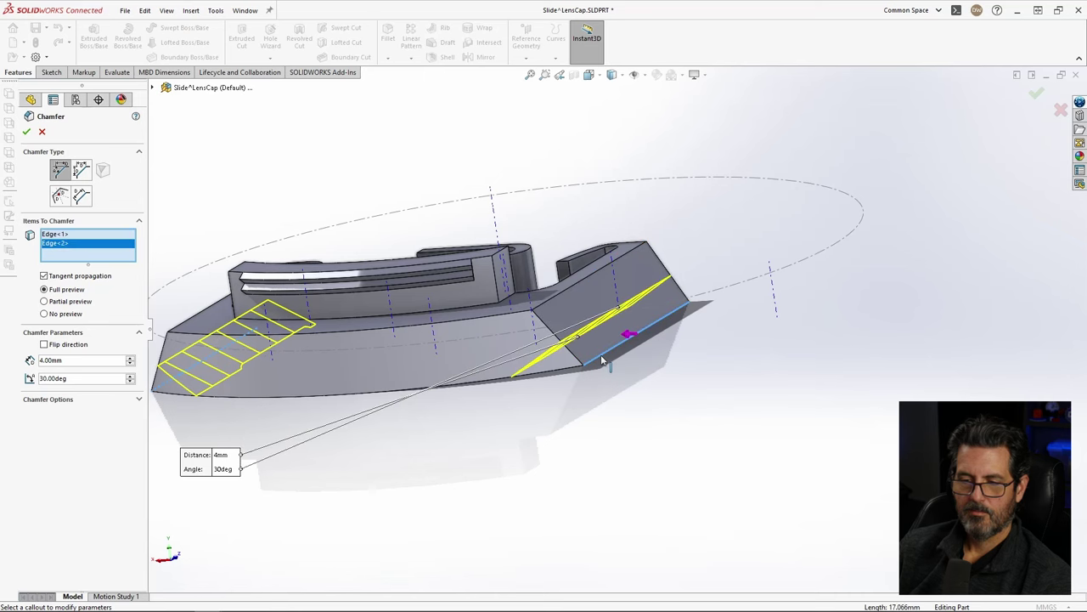
middle_drag(599, 355, 455, 353)
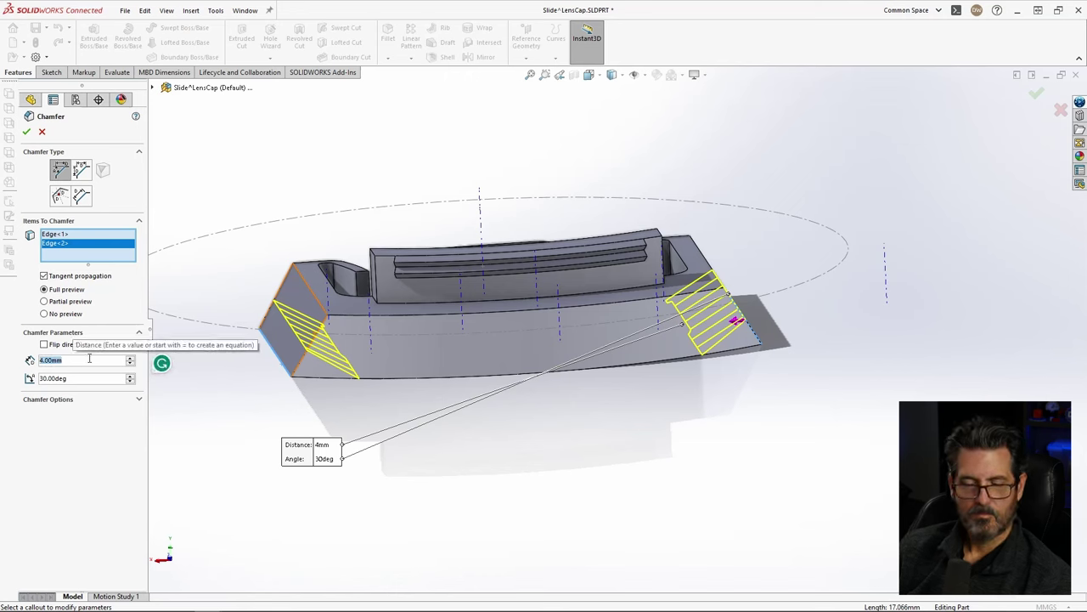
Step: Set the chamfer to 0.50 mm at 30° with flipped direction and confirm it
text(1)
key(Tab)
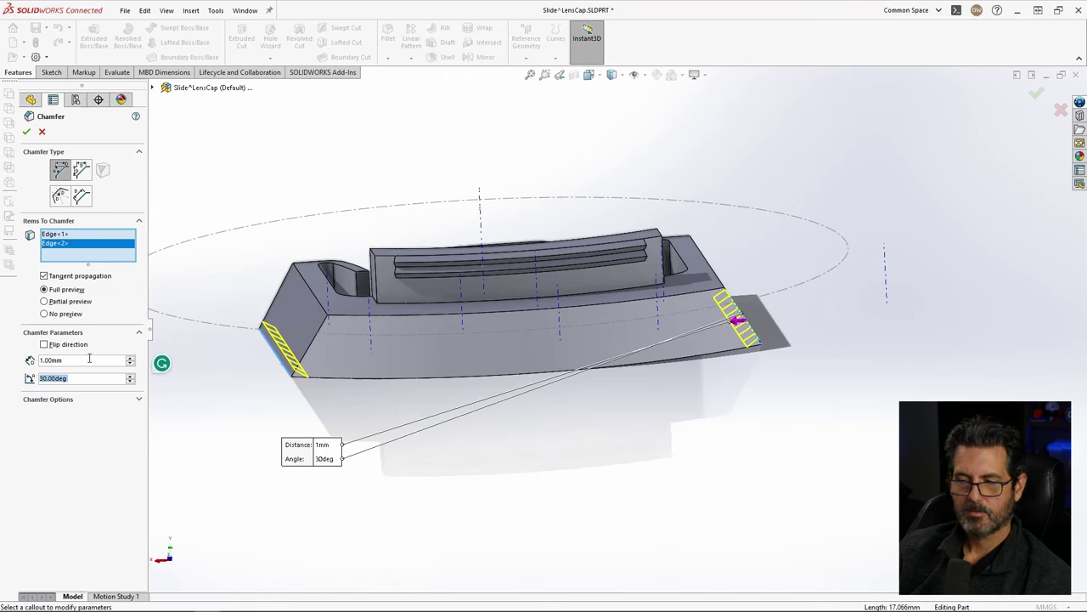
scroll(329, 367, down, 3)
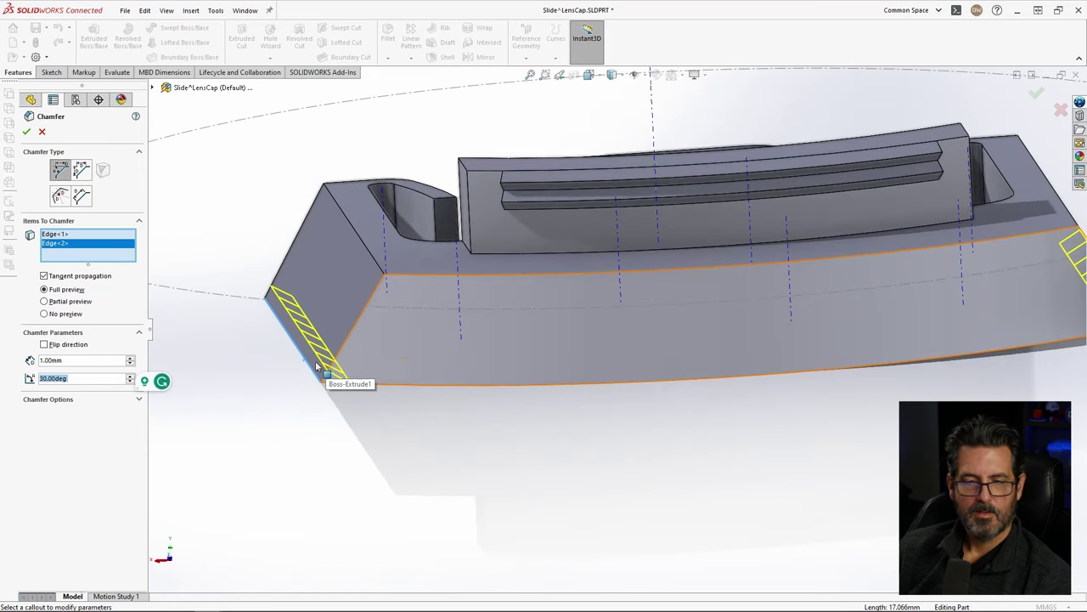
click(68, 345)
scroll(892, 363, up, 2)
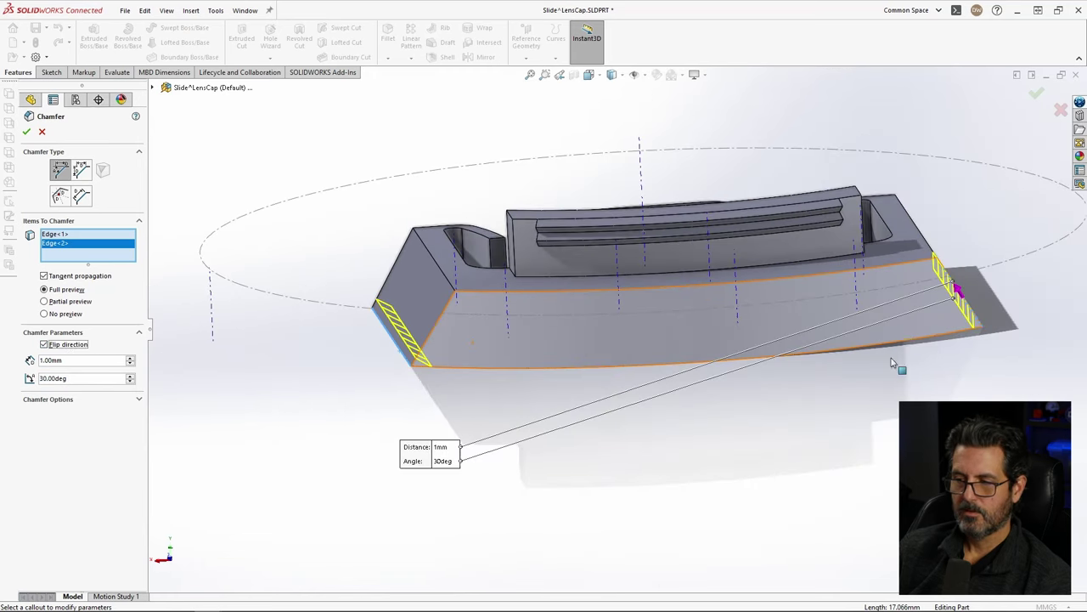
click(91, 237)
click(60, 346)
middle_drag(468, 369, 434, 330)
scroll(438, 334, down, 8)
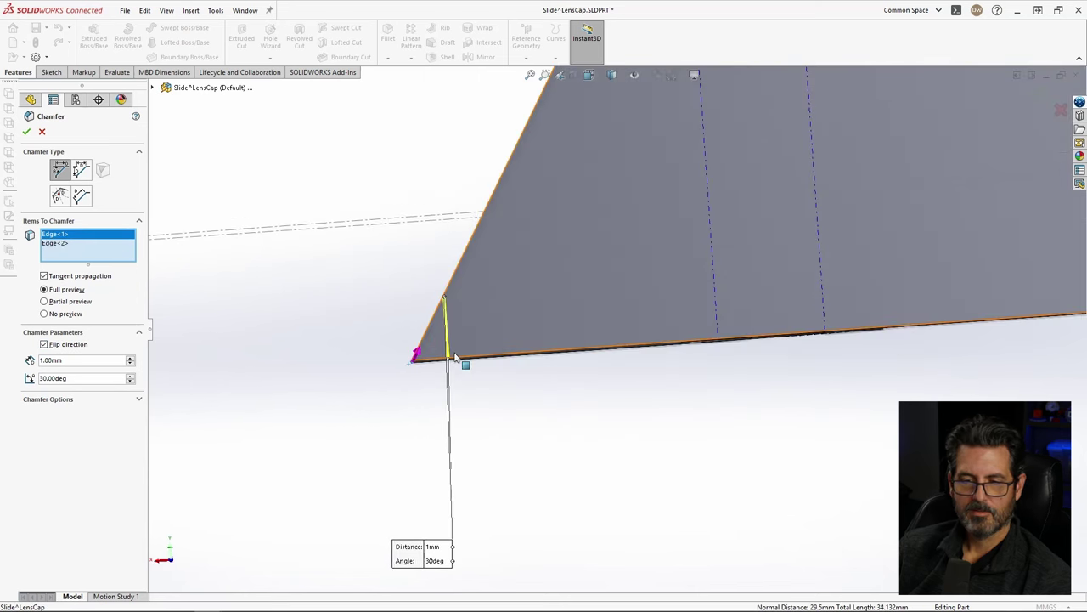
middle_drag(454, 358, 394, 360)
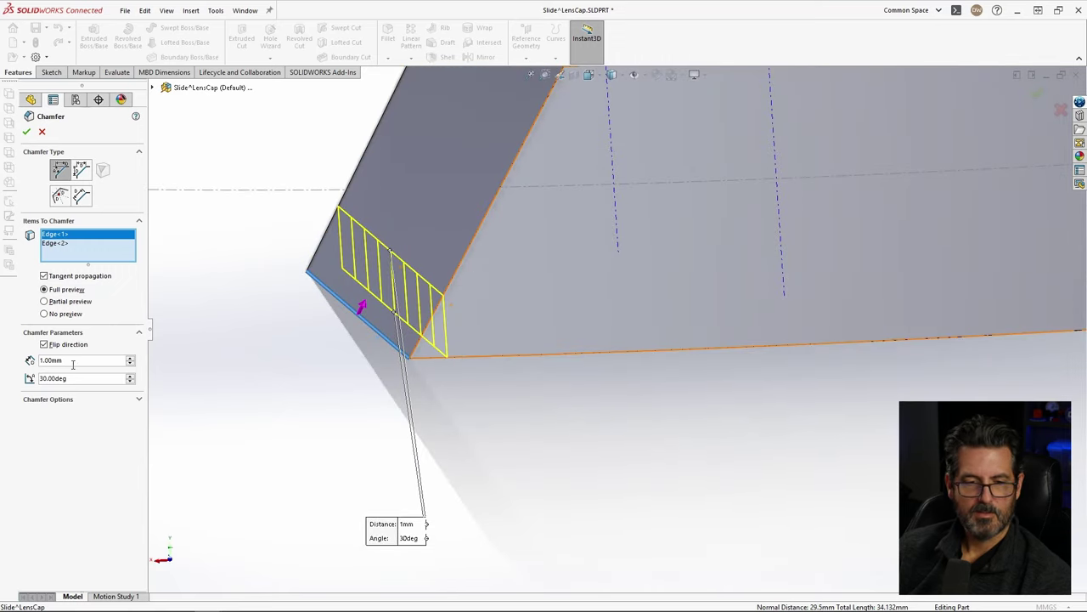
text(5)
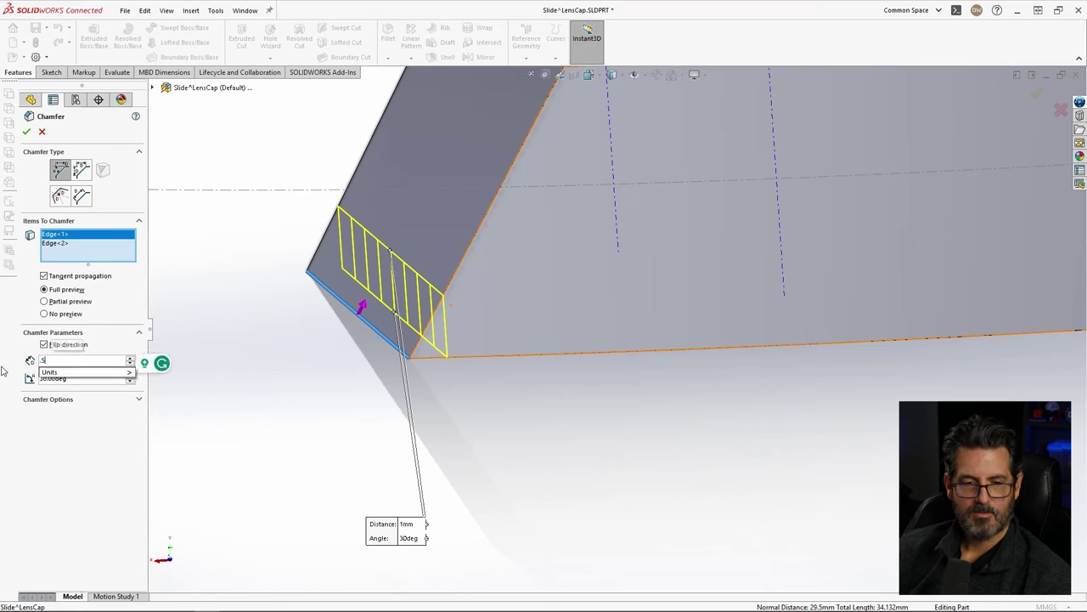
key(Tab)
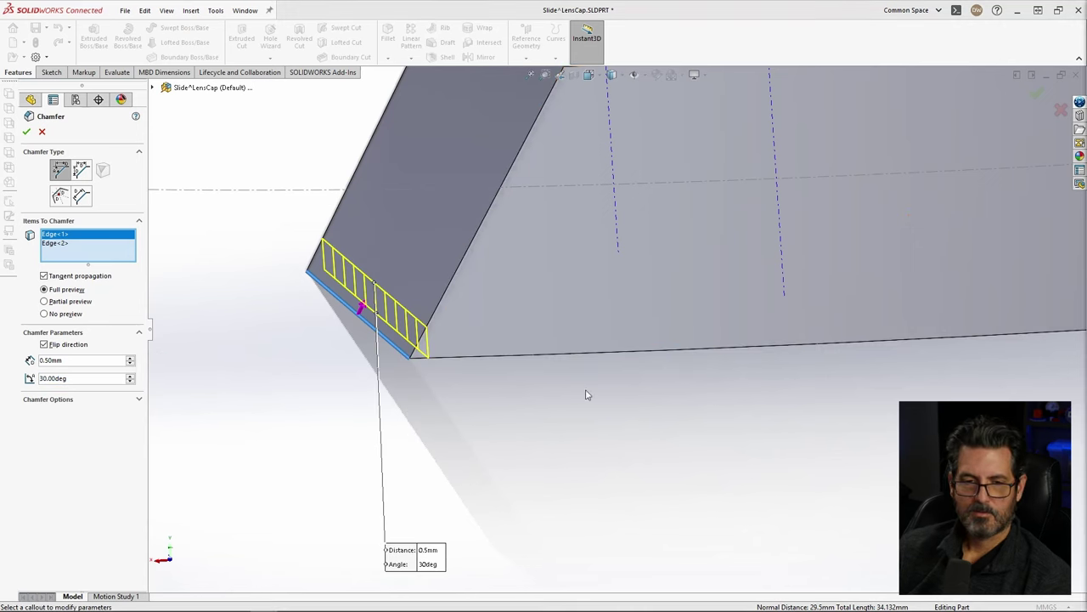
click(27, 131)
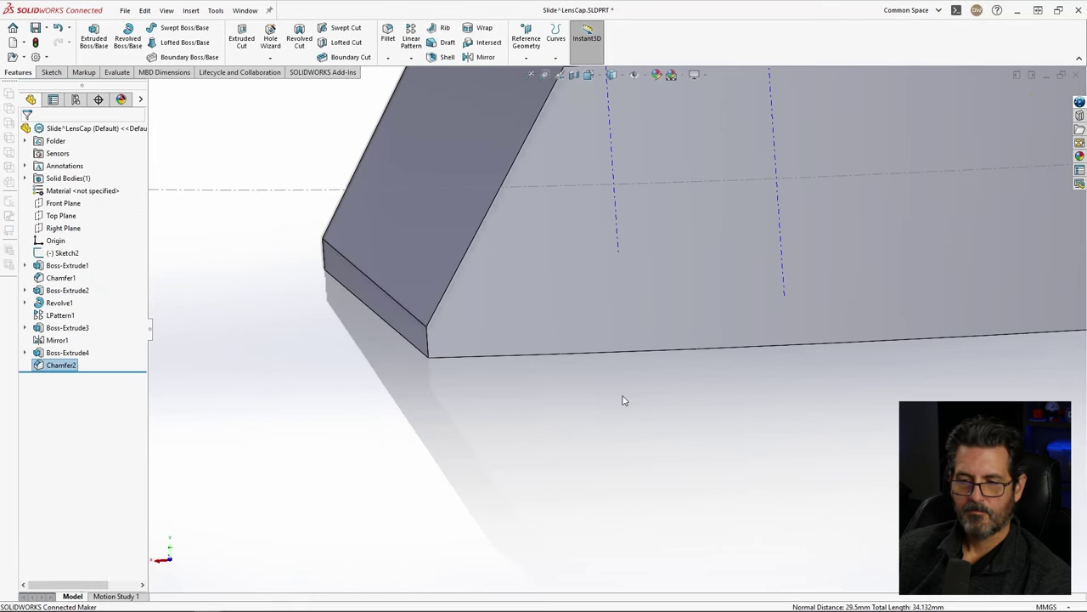
Step: Close the Slide part window and save the modified Slide
scroll(623, 395, up, 5)
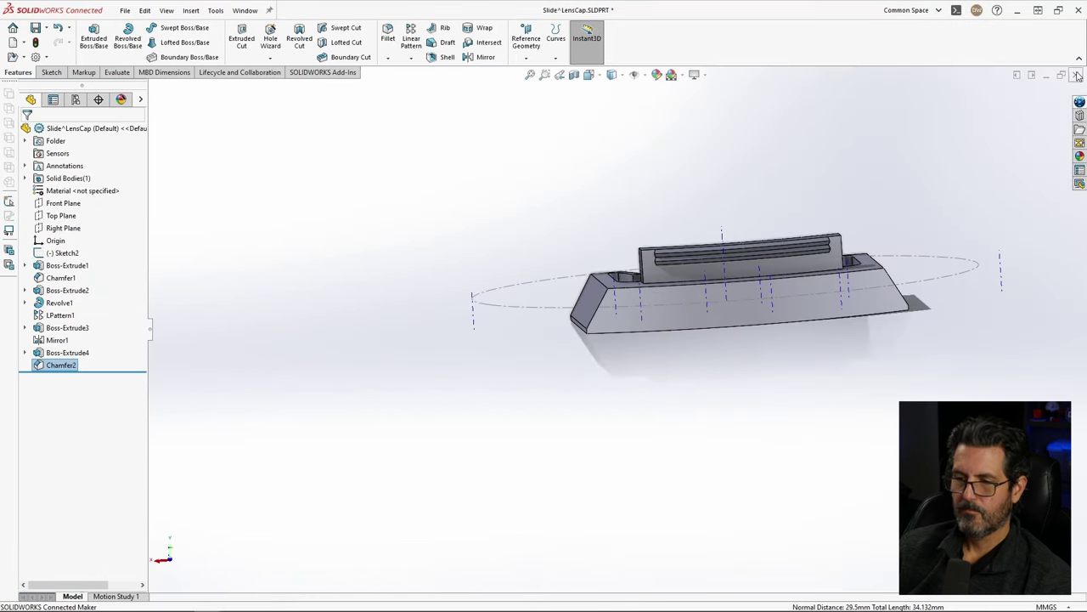
click(1075, 75)
click(487, 278)
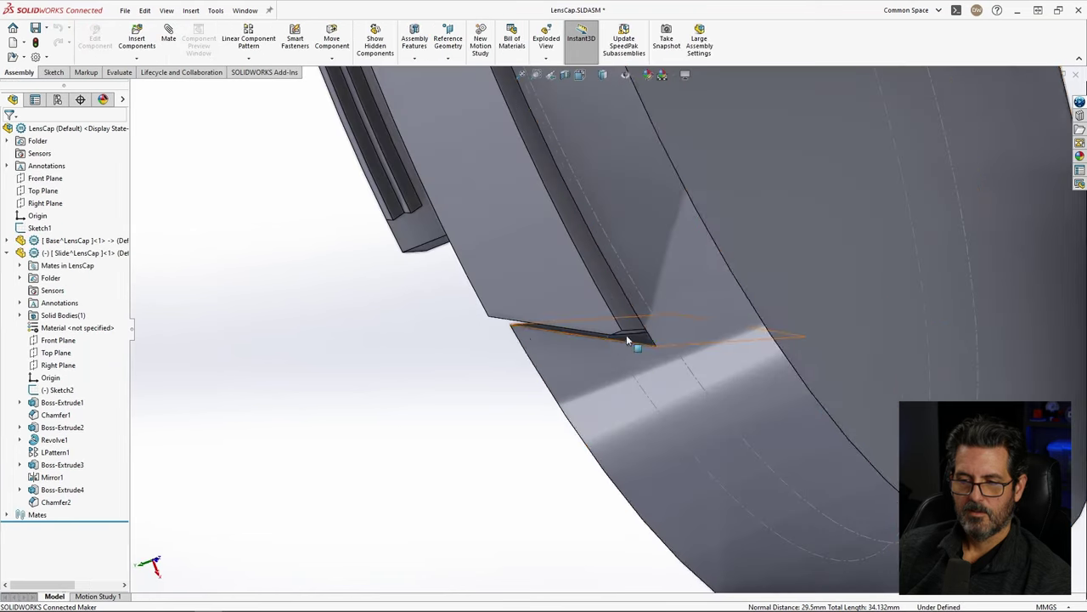
Step: Select a face of the Base component in the assembly and open the Base part
middle_drag(629, 339, 583, 348)
click(570, 331)
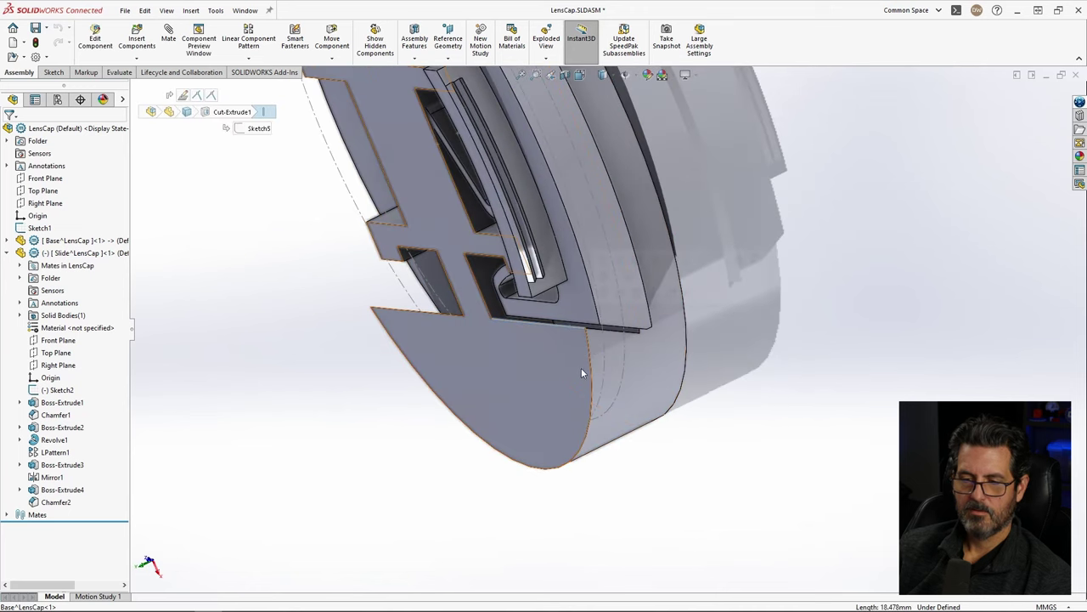
scroll(581, 367, down, 4)
mouse_move(578, 344)
middle_down()
mouse_move(494, 357)
mouse_move(405, 291)
mouse_move(481, 224)
mouse_move(576, 185)
middle_up()
scroll(576, 185, down, 3)
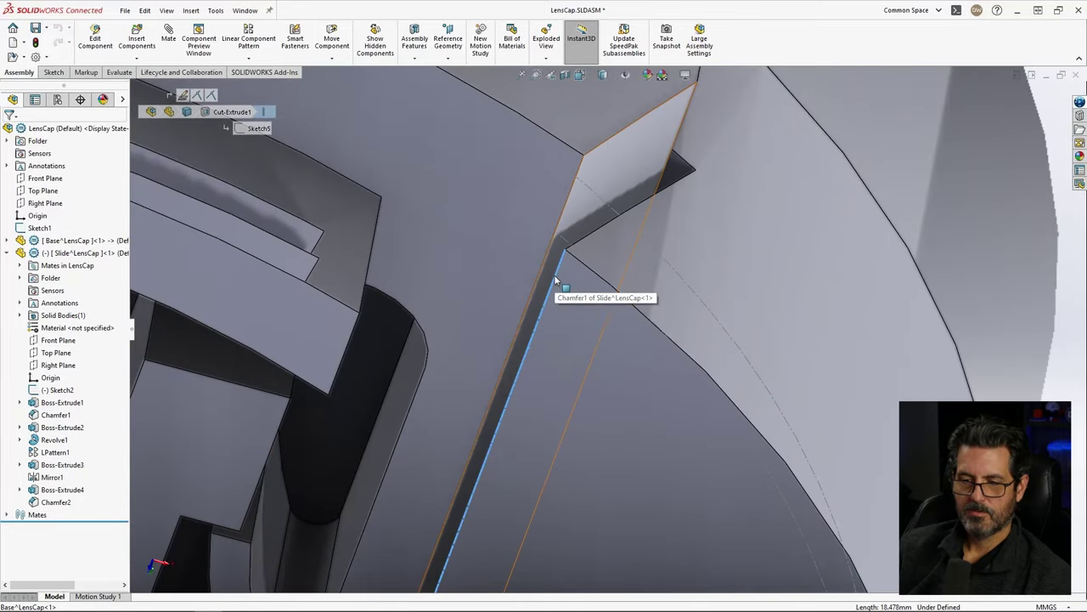
scroll(554, 280, up, 3)
middle_drag(558, 357, 597, 369)
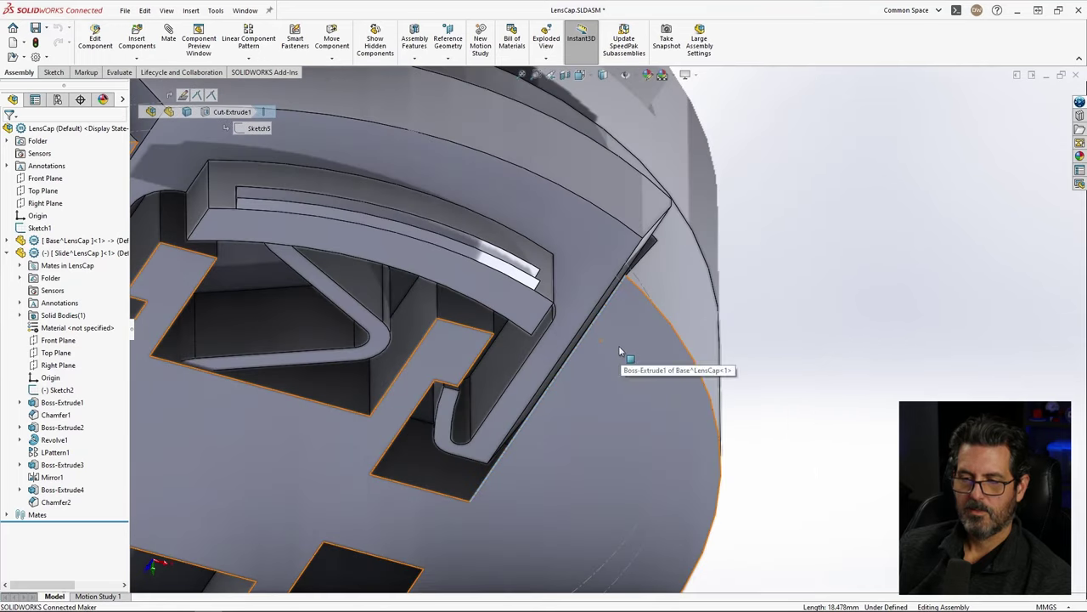
click(618, 345)
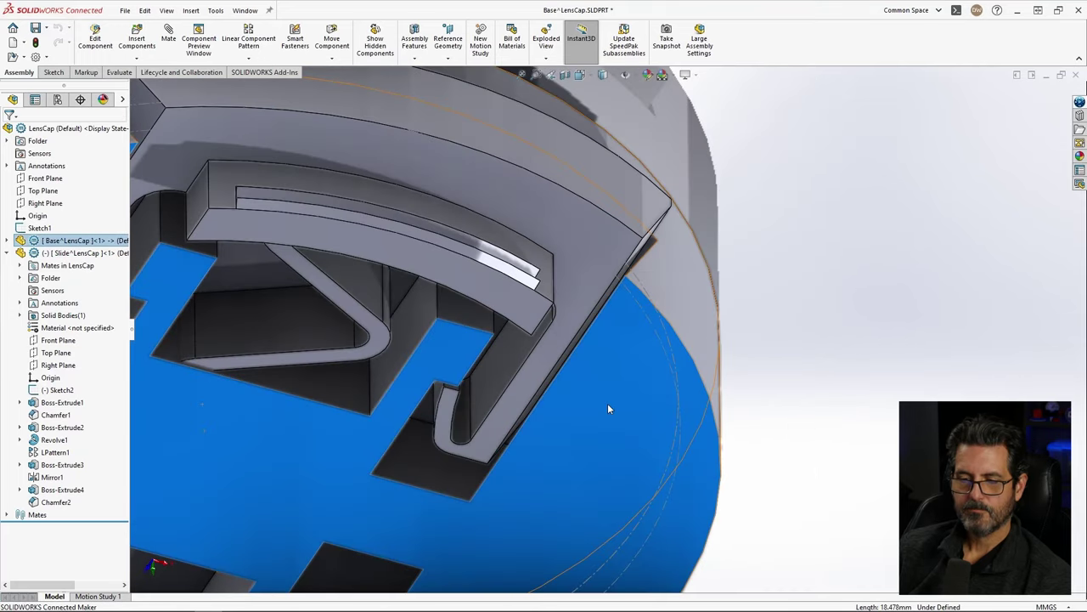
click(607, 403)
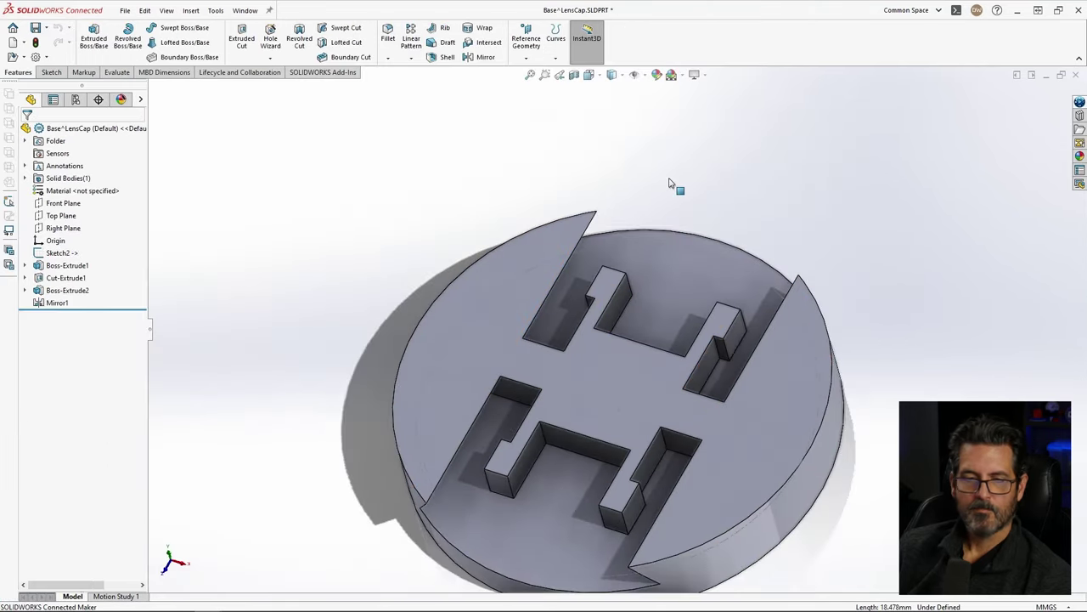
Step: Roll the Base back above Mirror1 and start a chamfer on both angled wedge edges
drag(109, 309, 109, 297)
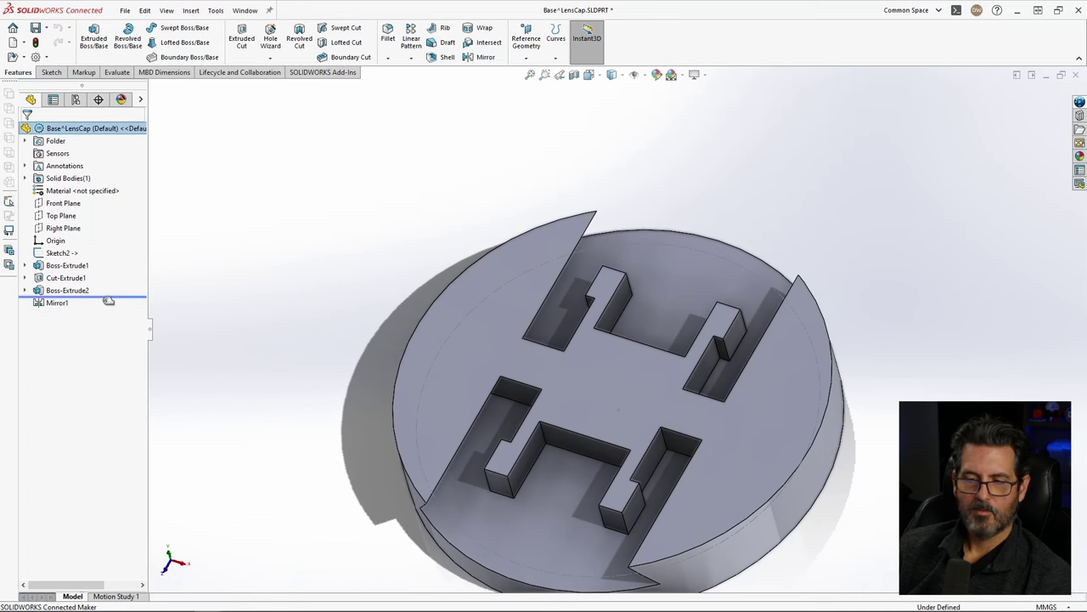
scroll(567, 223, down, 2)
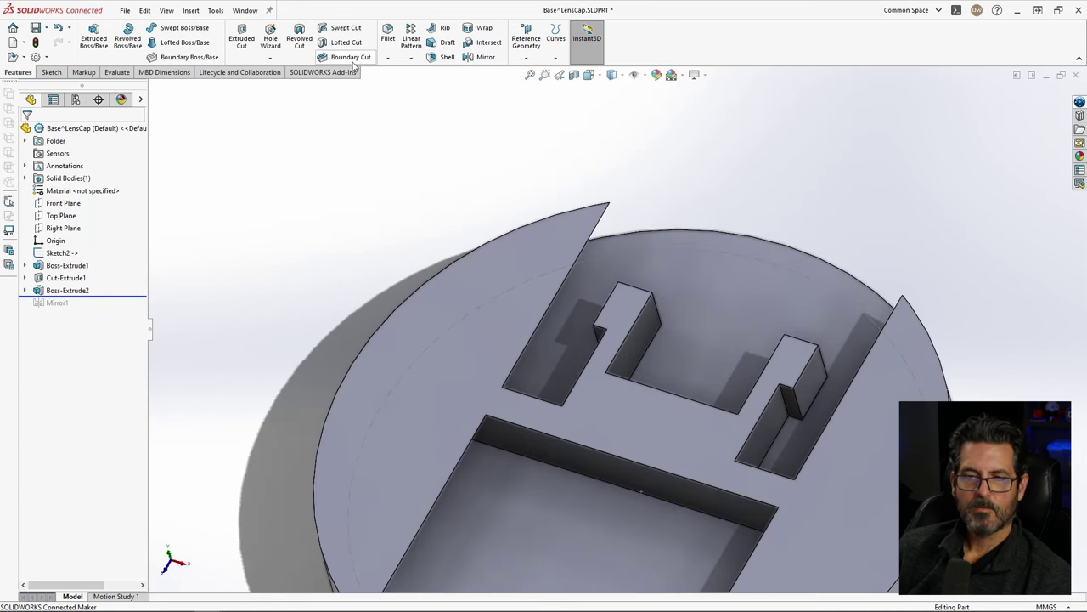
click(387, 56)
click(402, 86)
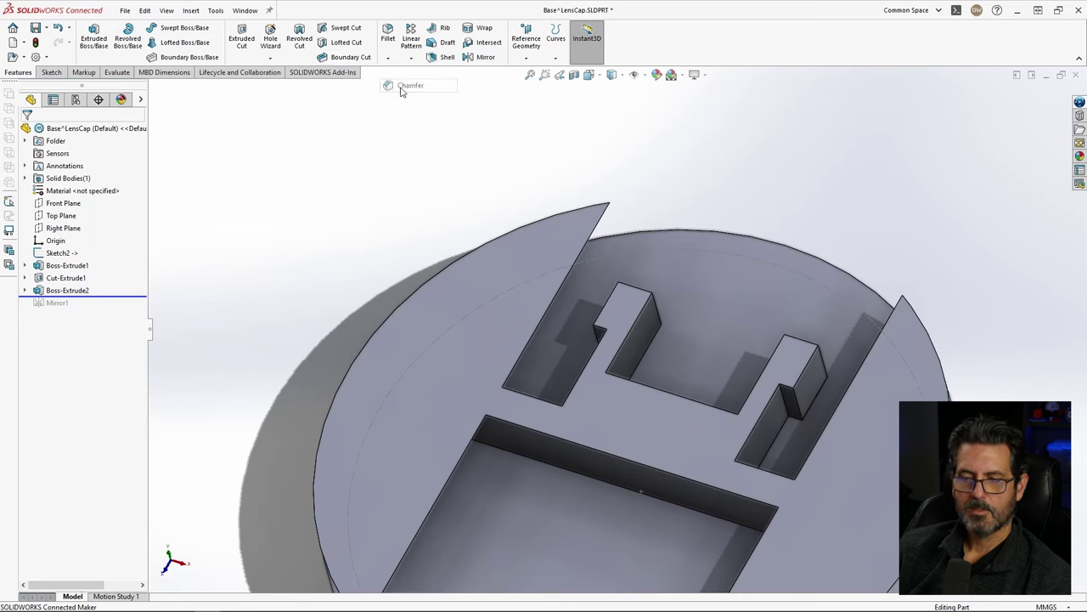
click(559, 288)
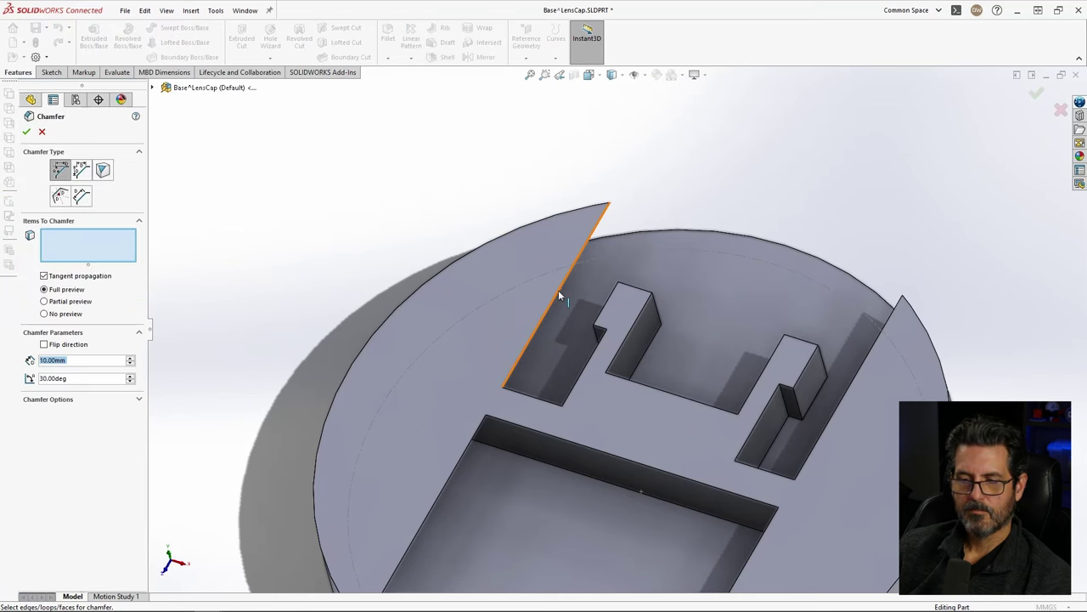
click(865, 358)
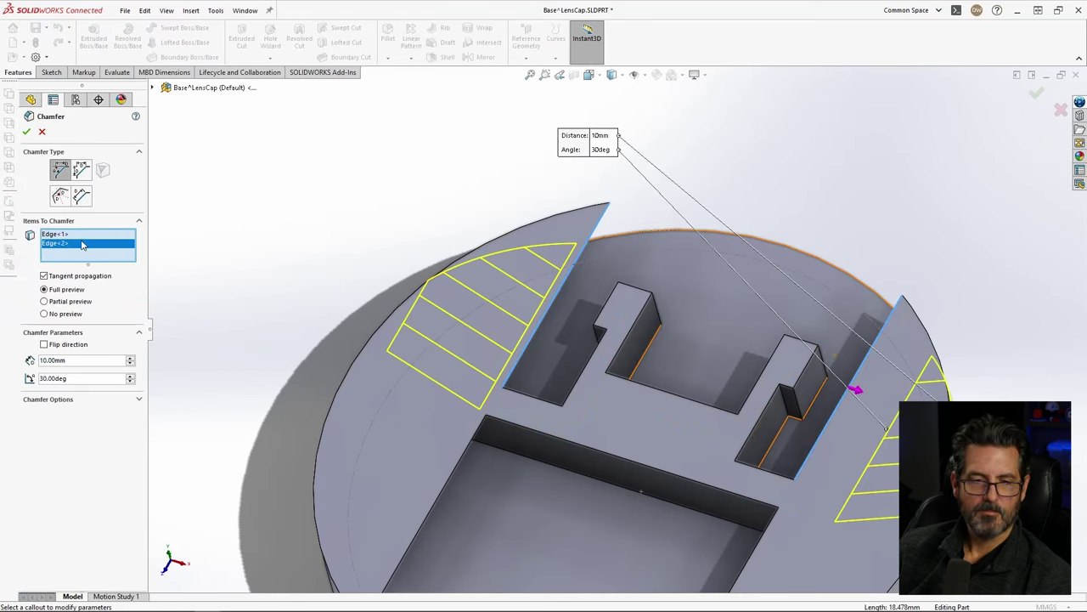
Step: Set the chamfer to 0.5 mm at 30°, flip its direction, and accept Chamfer1
text(0.5)
key(Tab)
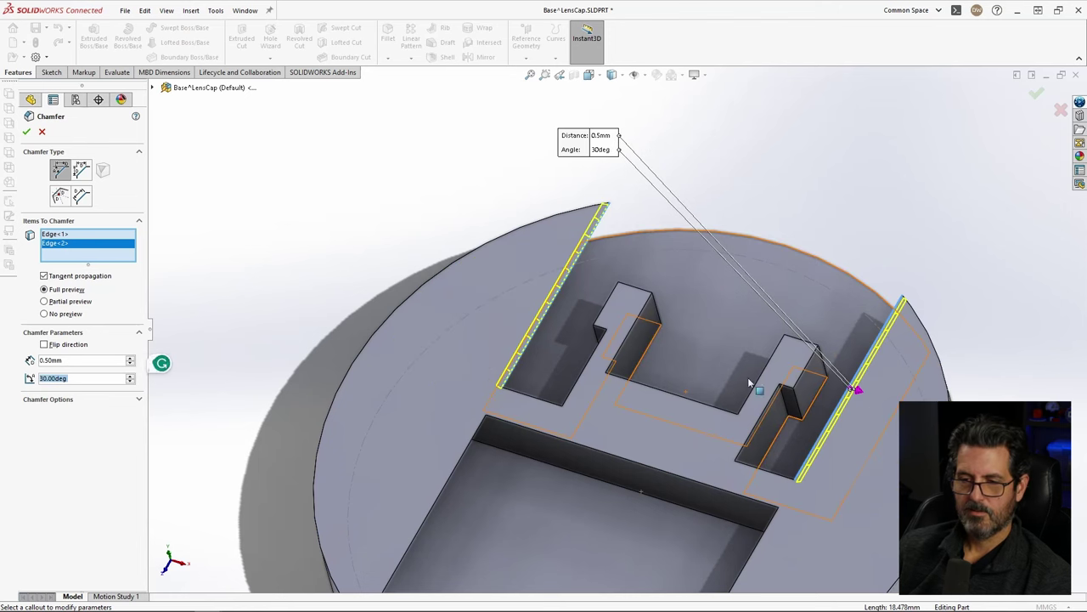
middle_drag(659, 289, 592, 459)
scroll(609, 470, down, 3)
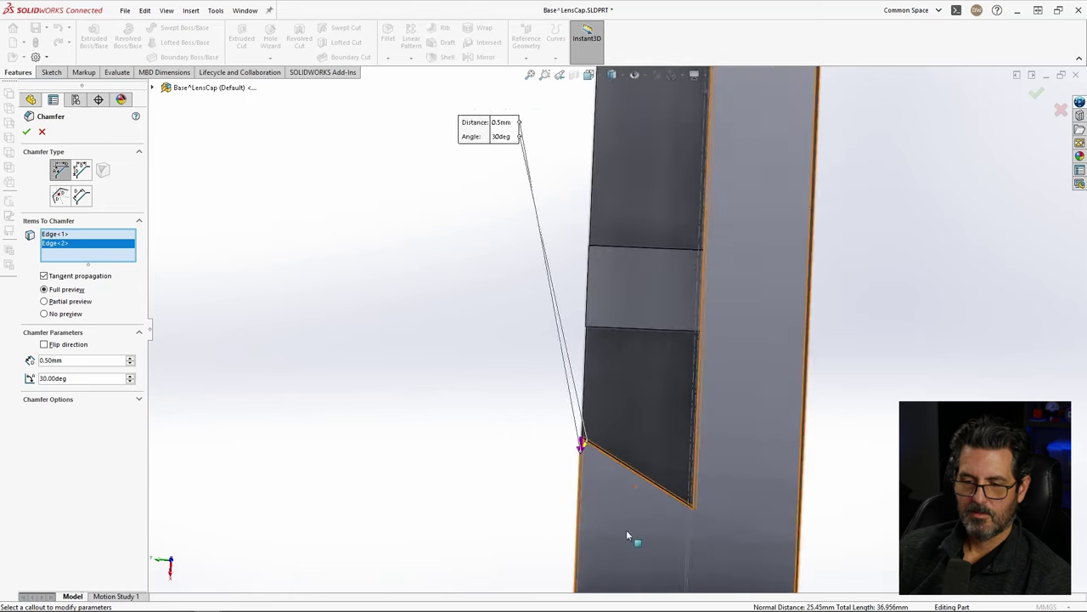
click(44, 344)
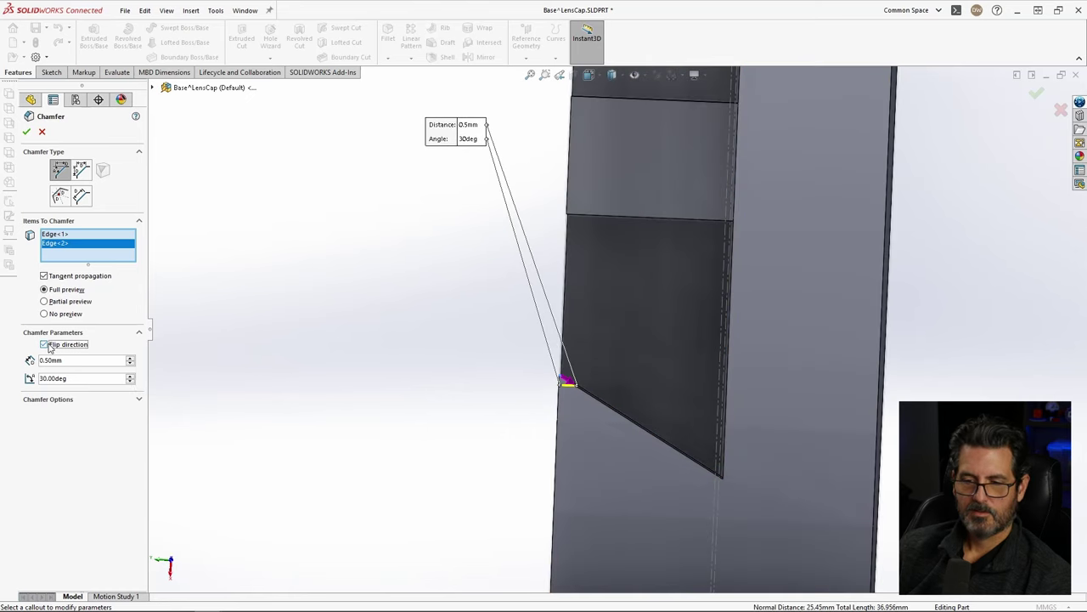
scroll(593, 159, up, 3)
middle_drag(594, 127, 655, 306)
scroll(655, 306, down, 2)
scroll(655, 305, down, 1)
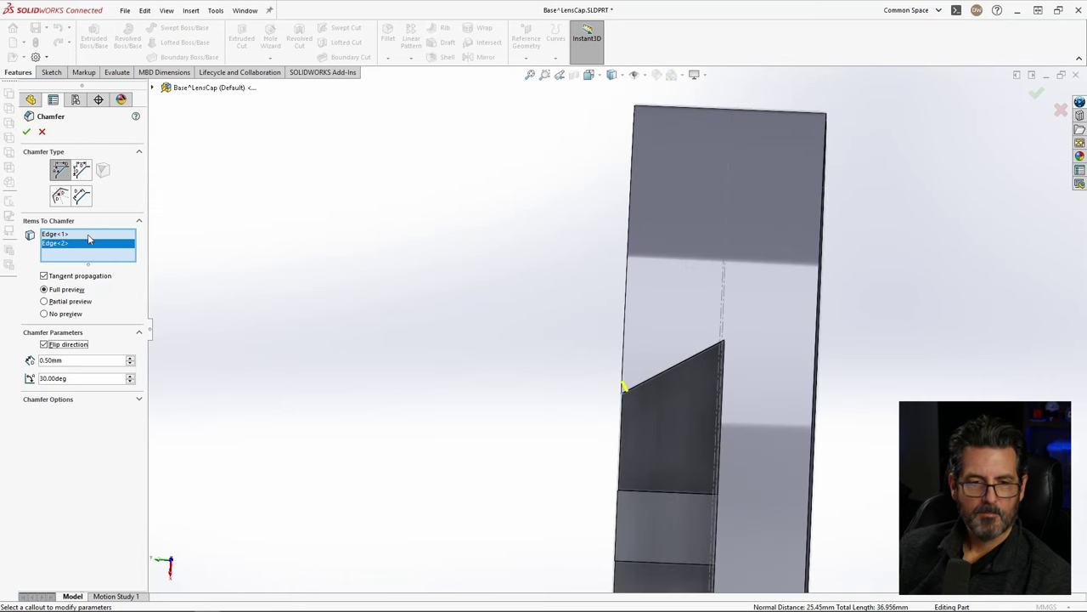
click(57, 235)
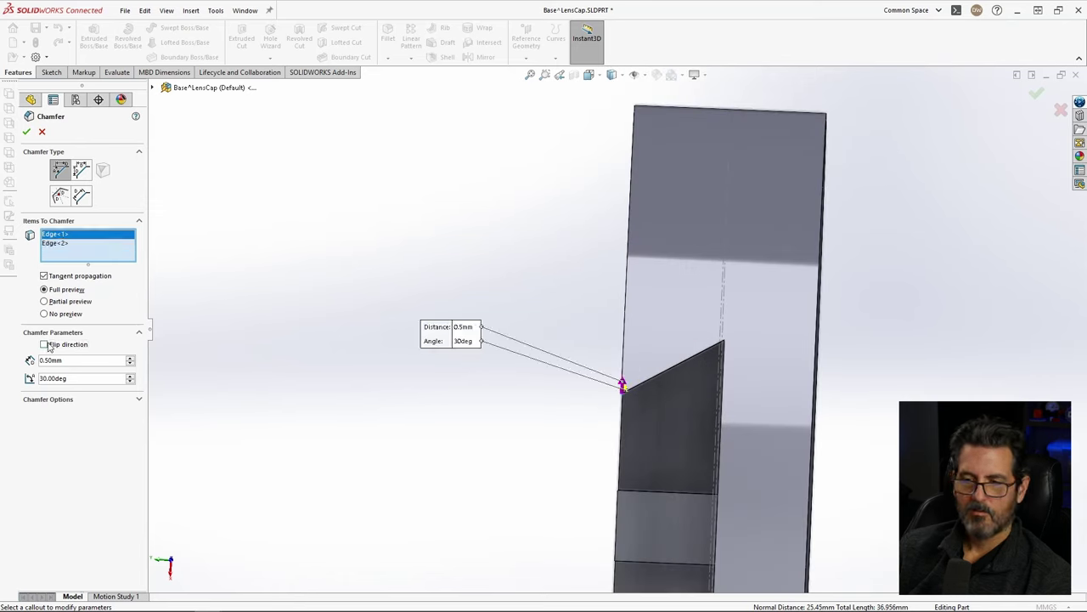
scroll(637, 396, up, 4)
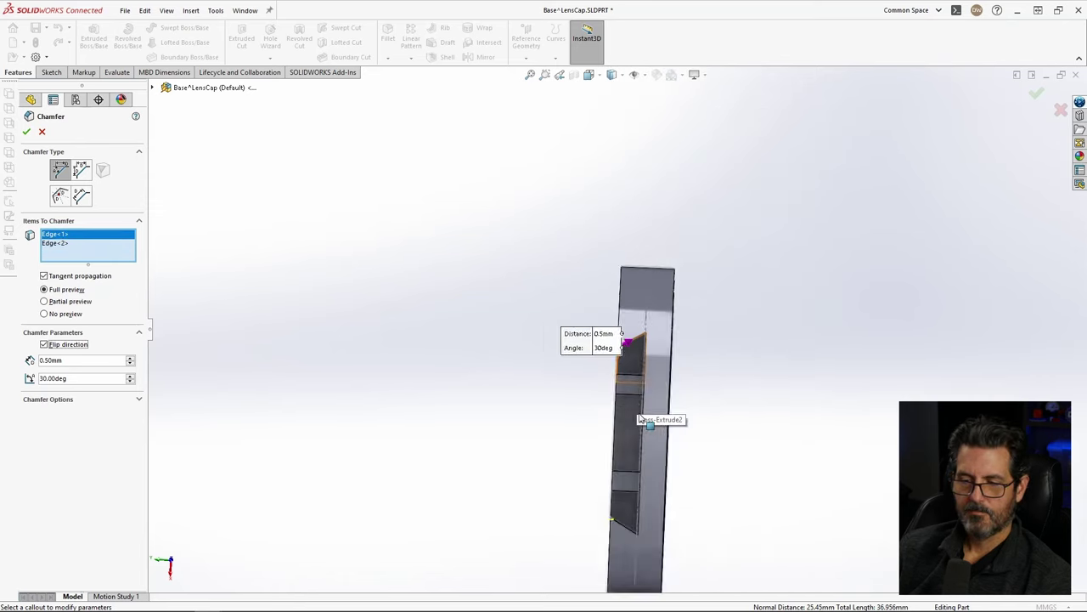
click(28, 132)
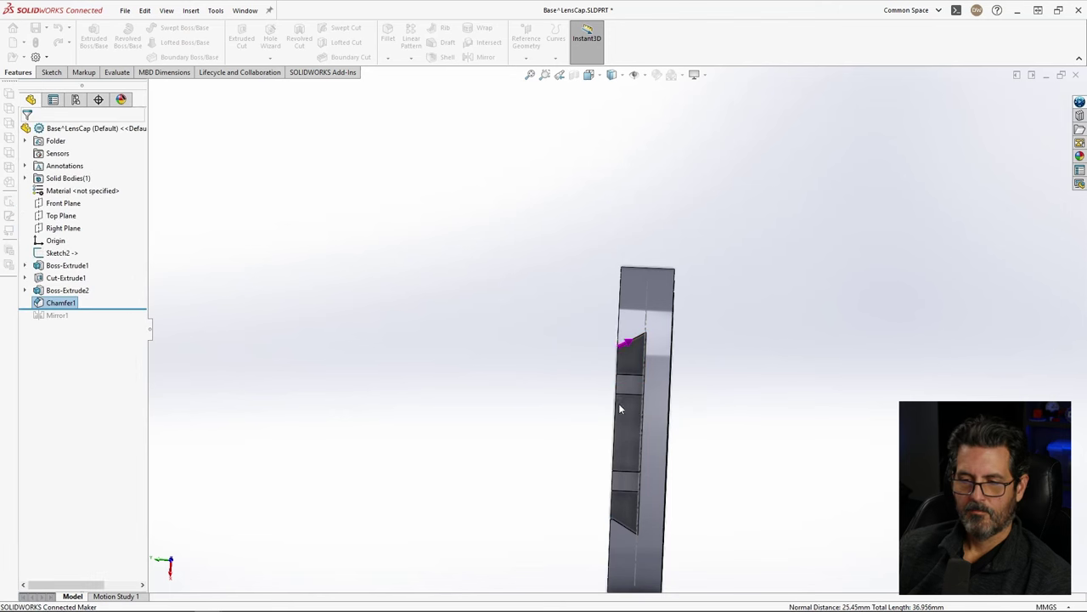
middle_drag(638, 476, 782, 326)
Step: Roll forward past Mirror1 and add Chamfer1 to its features to mirror
scroll(641, 381, down, 5)
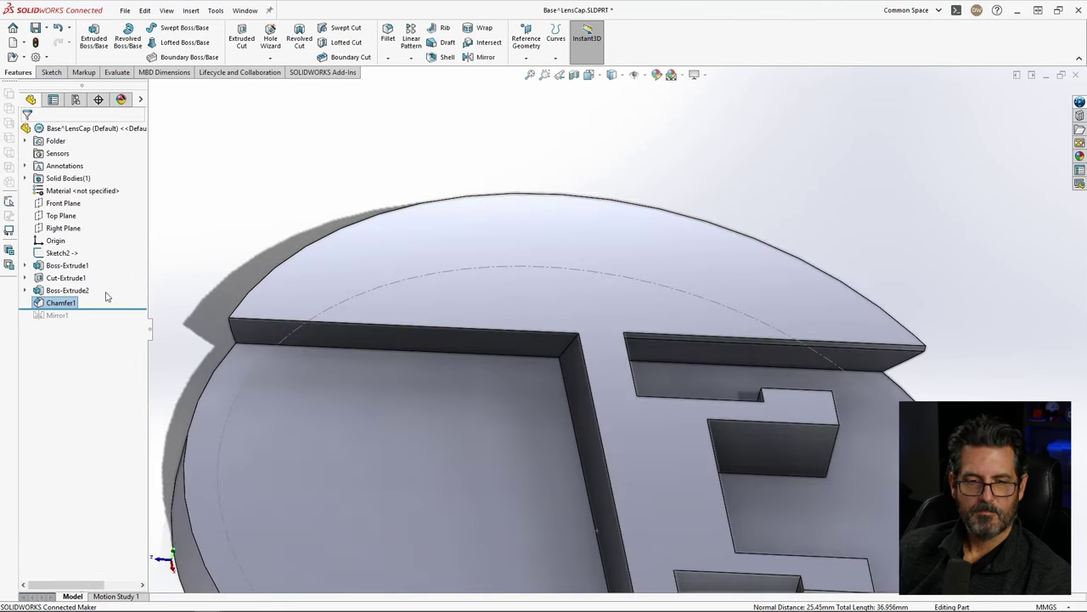
drag(113, 309, 113, 324)
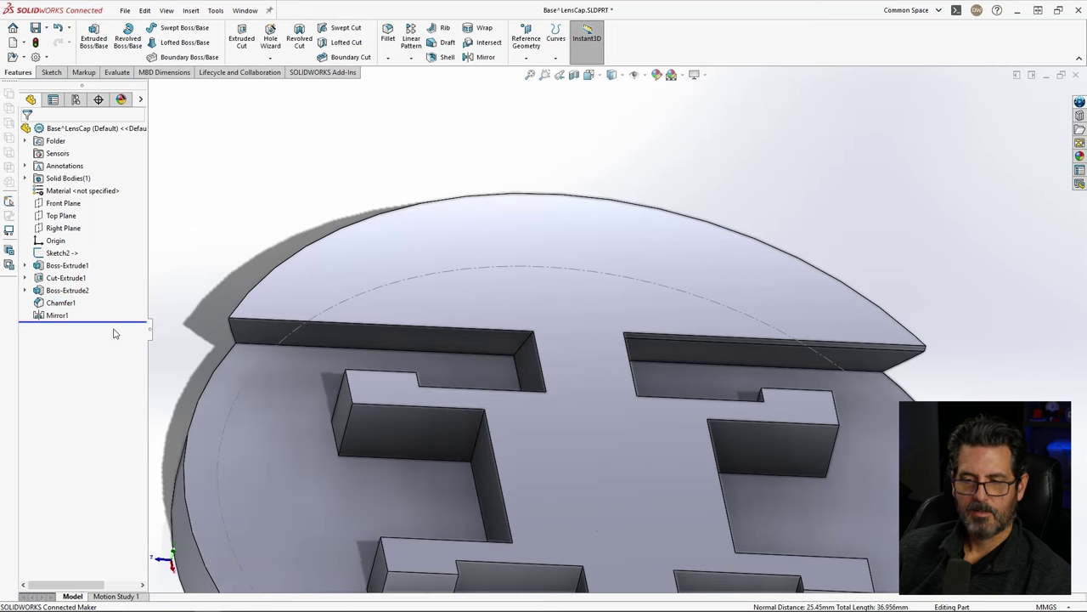
right_click(72, 316)
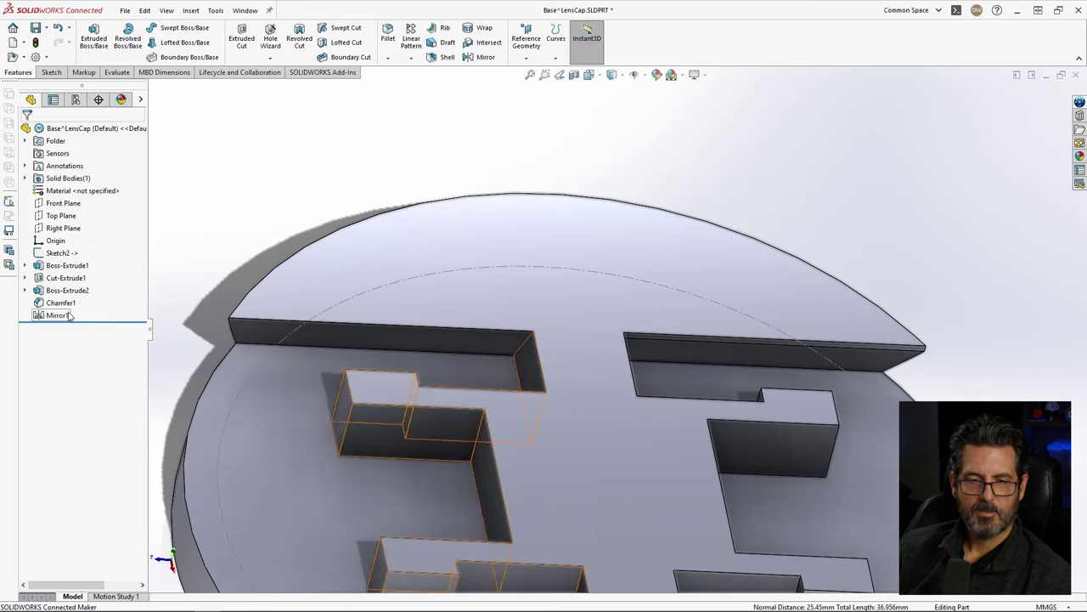
click(79, 277)
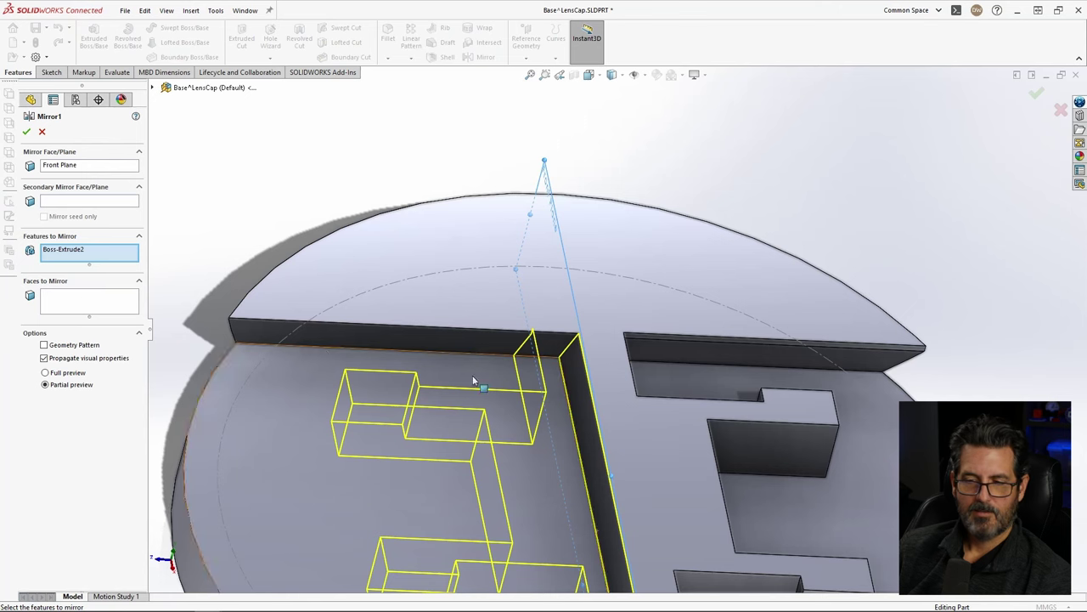
click(646, 342)
middle_drag(645, 342, 734, 527)
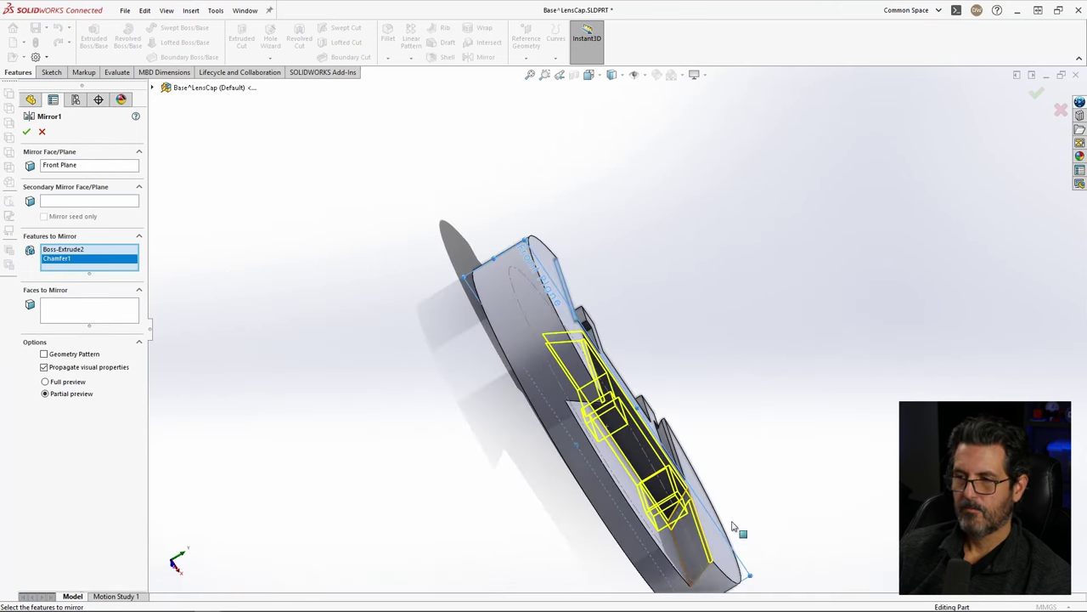
click(1037, 93)
middle_drag(991, 219, 668, 369)
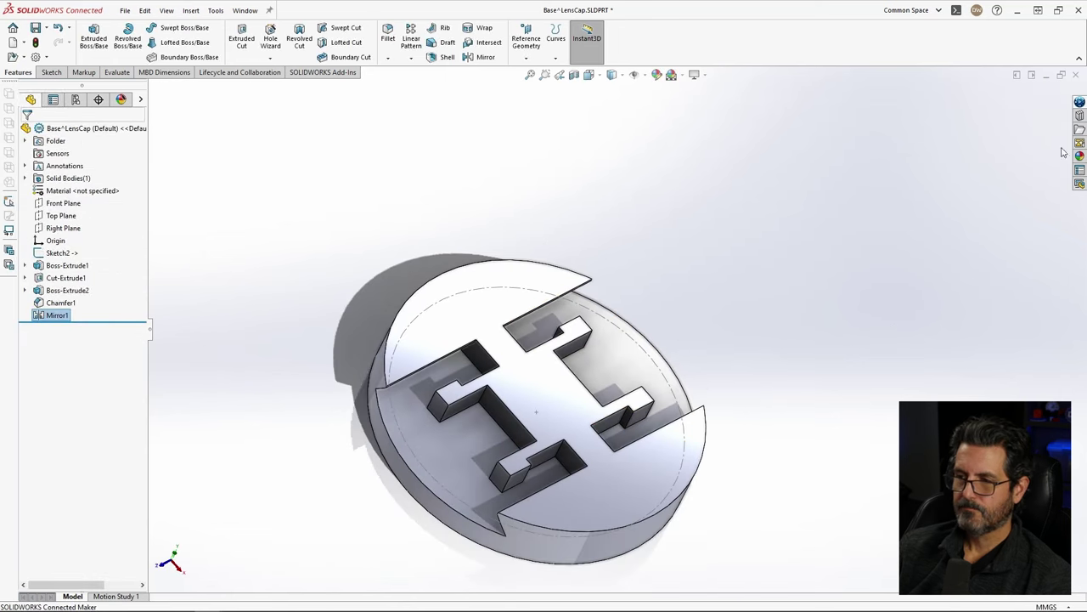
Step: Close the Base part and save all modified files
click(1075, 75)
click(526, 270)
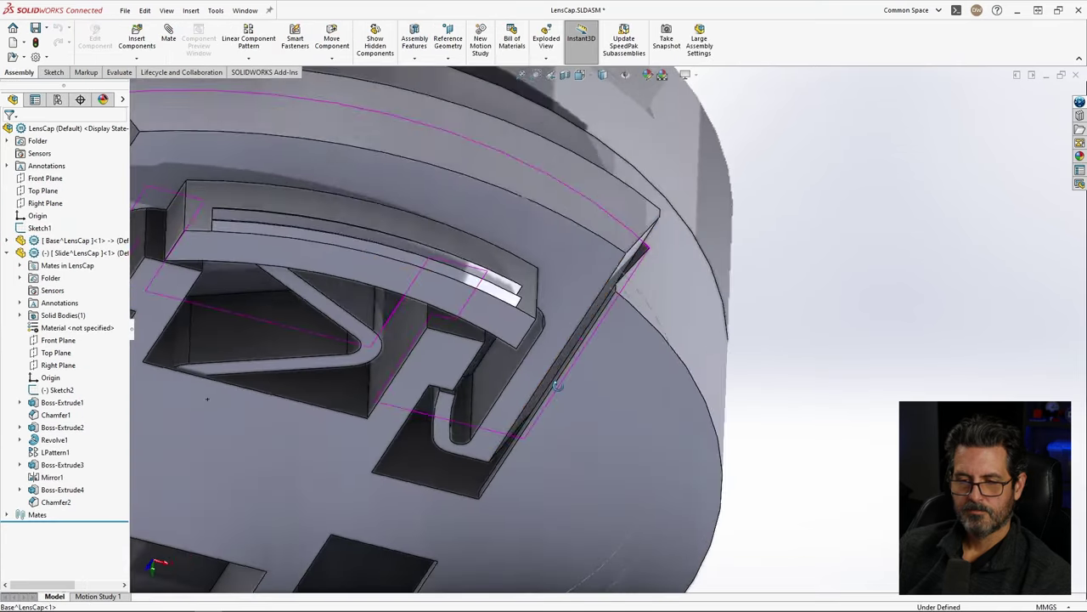
scroll(557, 384, down, 5)
Step: Drag the Slide up and down its slot to check its fit in the Base
middle_drag(557, 384, 540, 355)
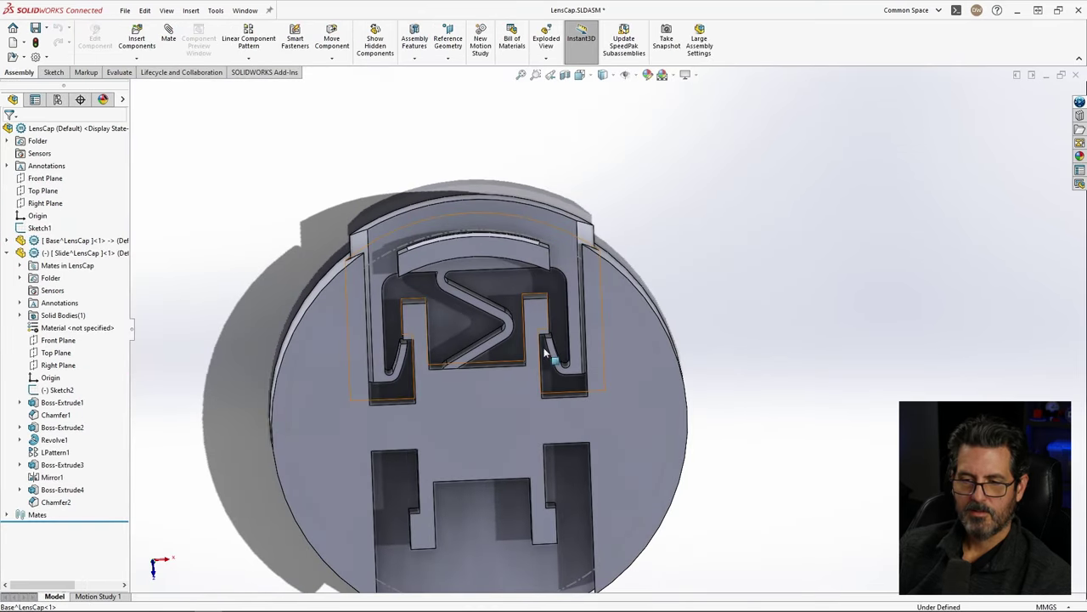
scroll(544, 356, up, 3)
scroll(553, 355, down, 6)
scroll(556, 356, down, 2)
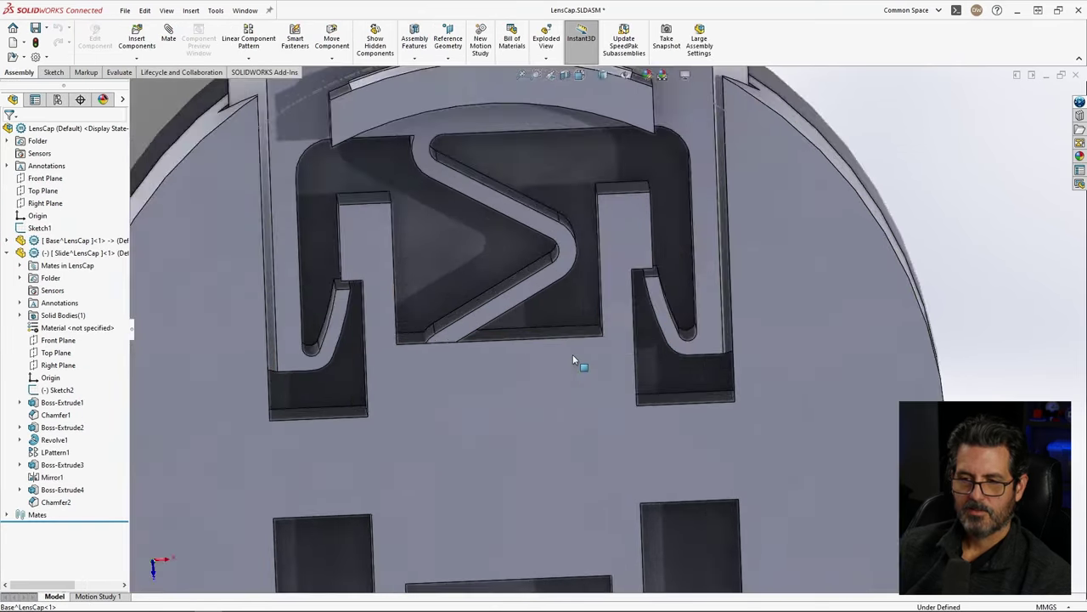
scroll(577, 360, up, 2)
middle_drag(578, 359, 607, 333)
scroll(625, 226, down, 2)
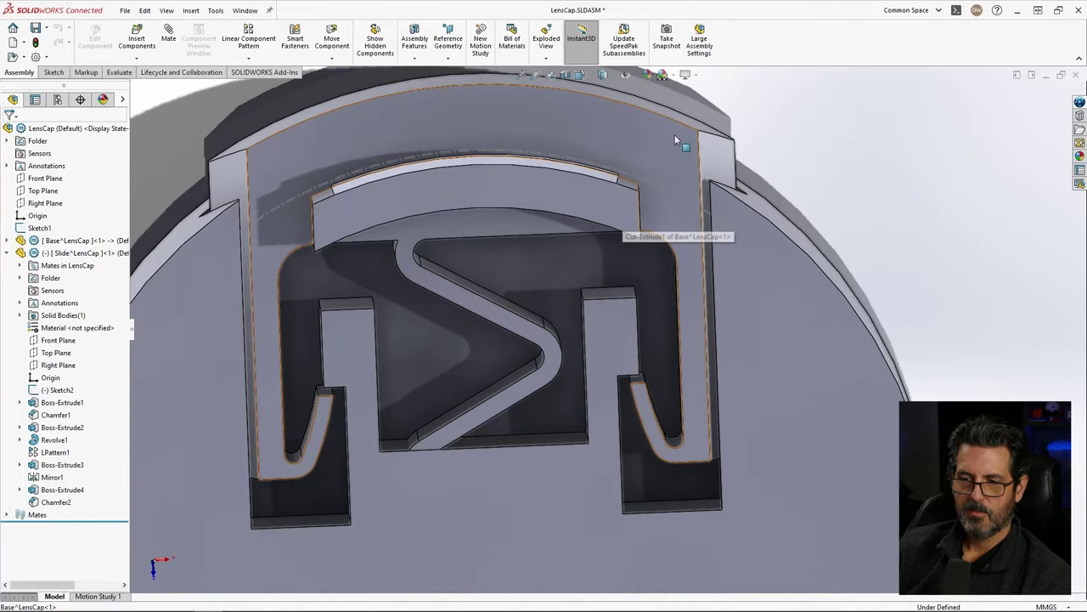
click(671, 155)
drag(673, 167, 671, 146)
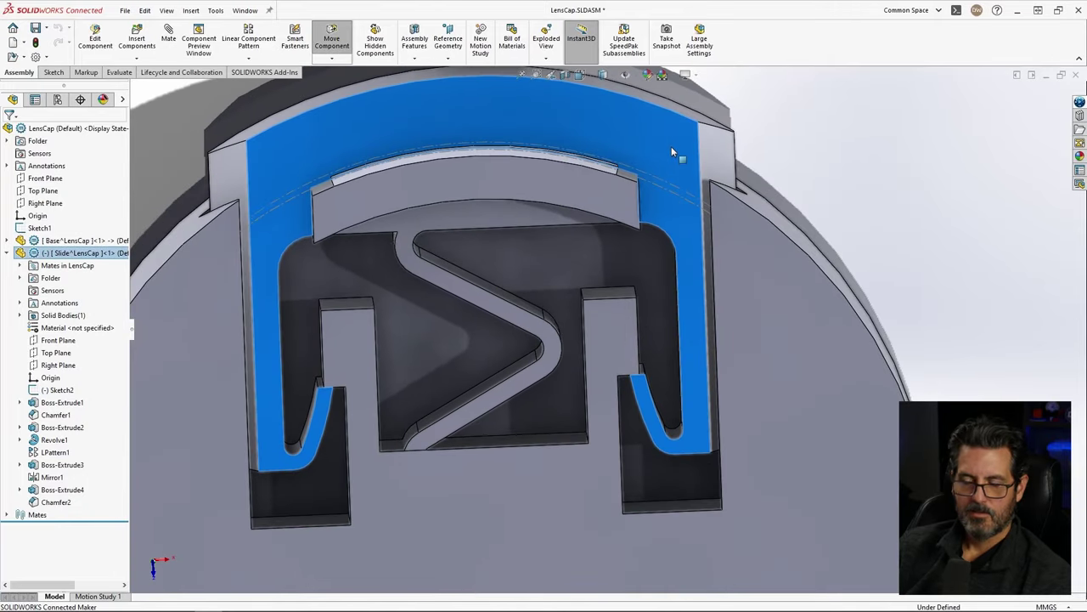
click(771, 353)
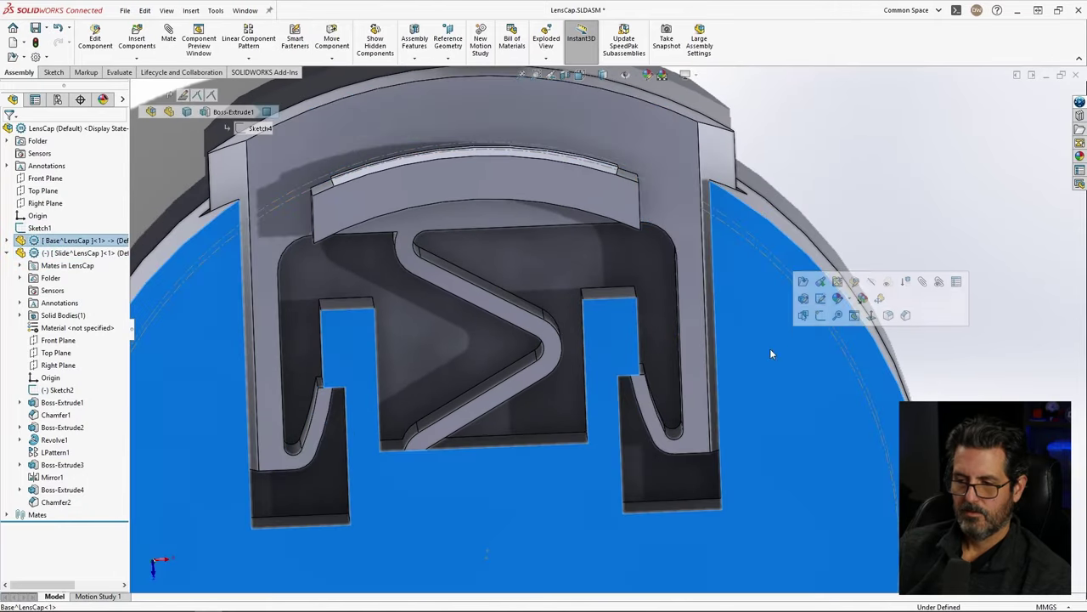
click(872, 315)
scroll(622, 181, down, 3)
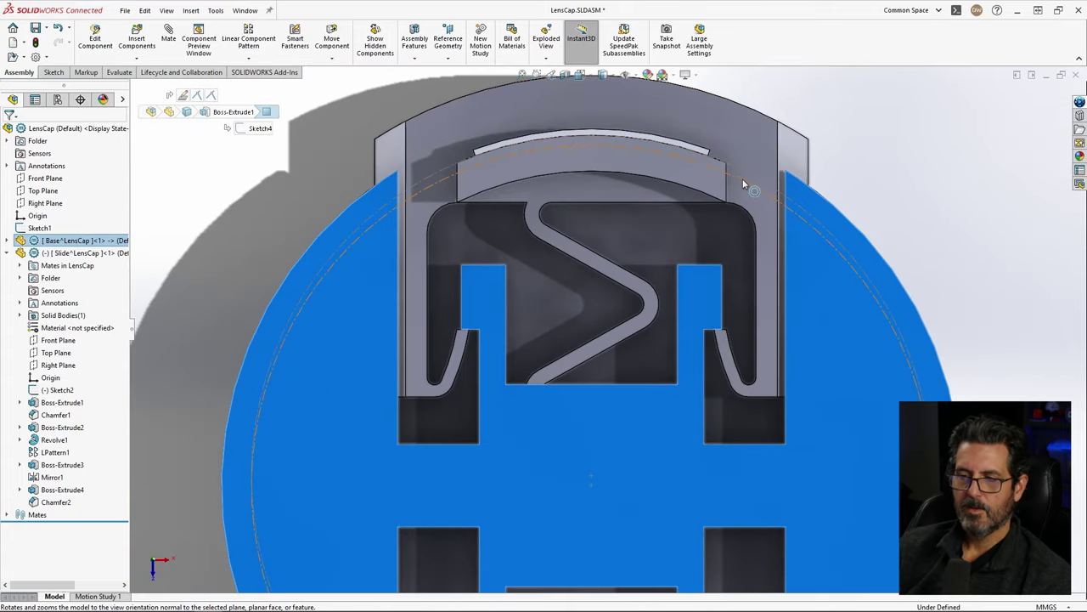
click(762, 147)
drag(763, 147, 762, 177)
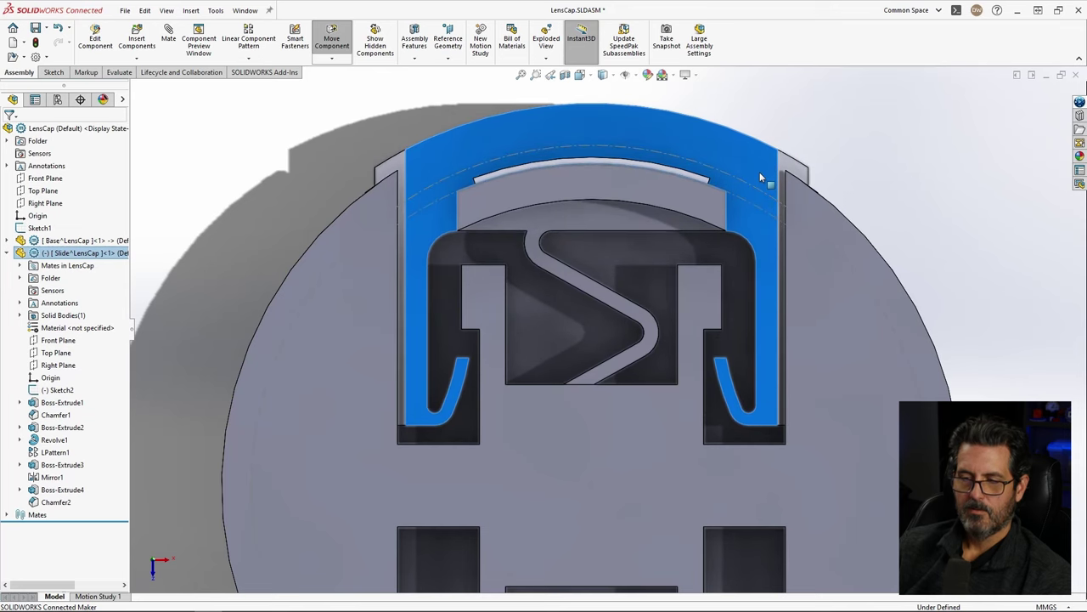
key(Escape)
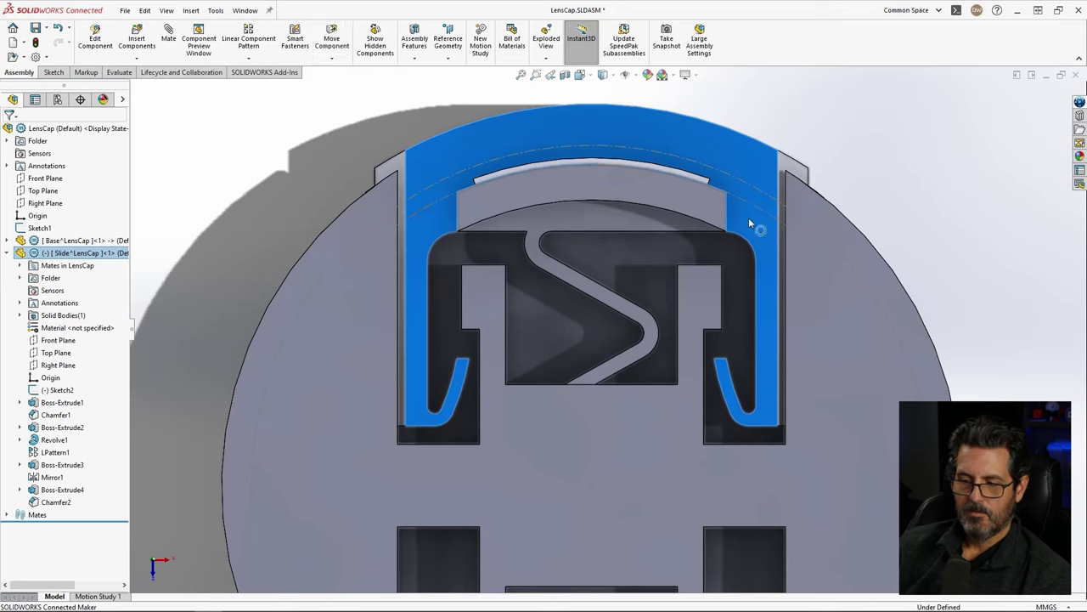
Step: Select the Base component and open Base^LensCap.SLDPRT in its own window
click(728, 451)
middle_drag(727, 451, 617, 226)
ctrl+click(647, 316)
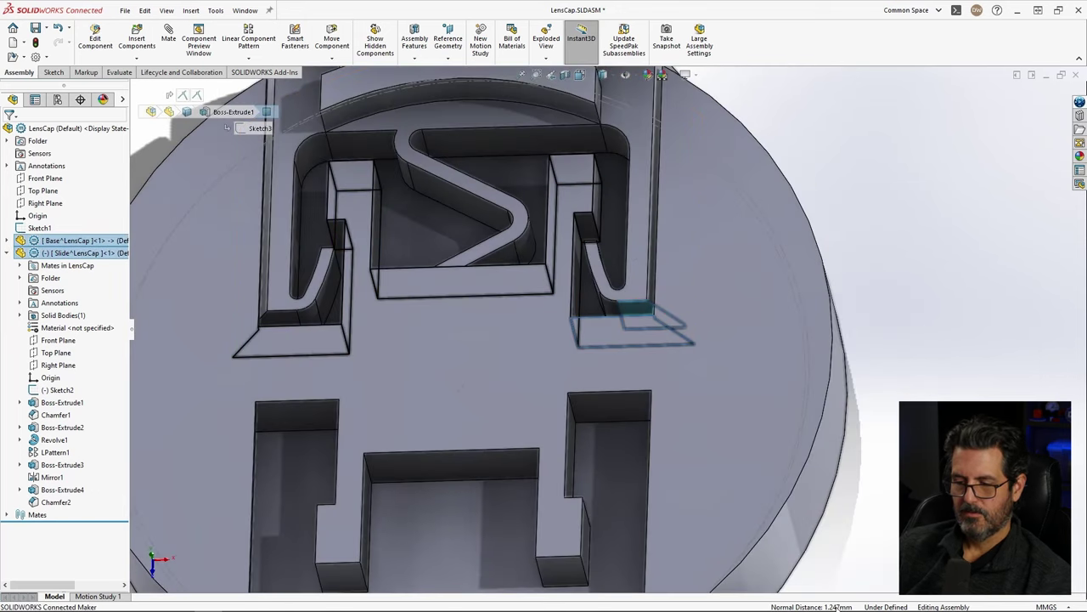
click(865, 437)
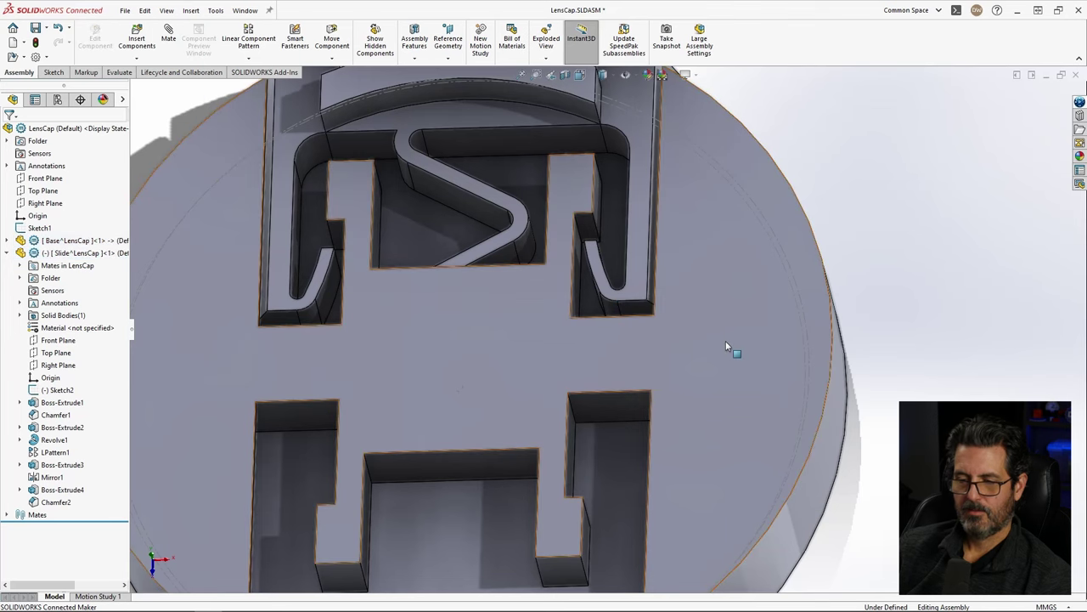
middle_drag(691, 349, 562, 276)
click(520, 331)
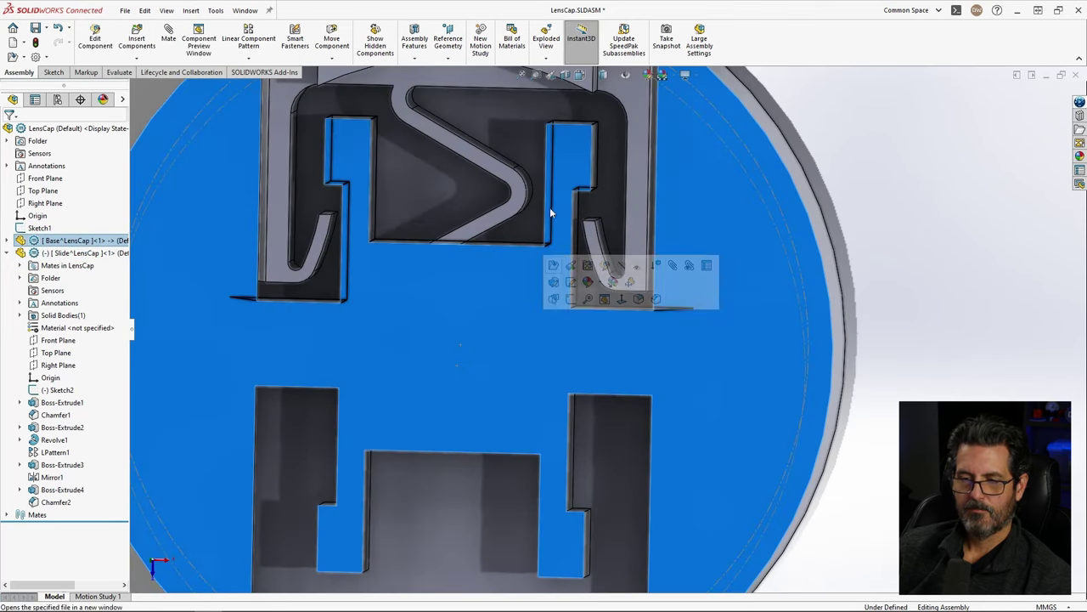
click(554, 267)
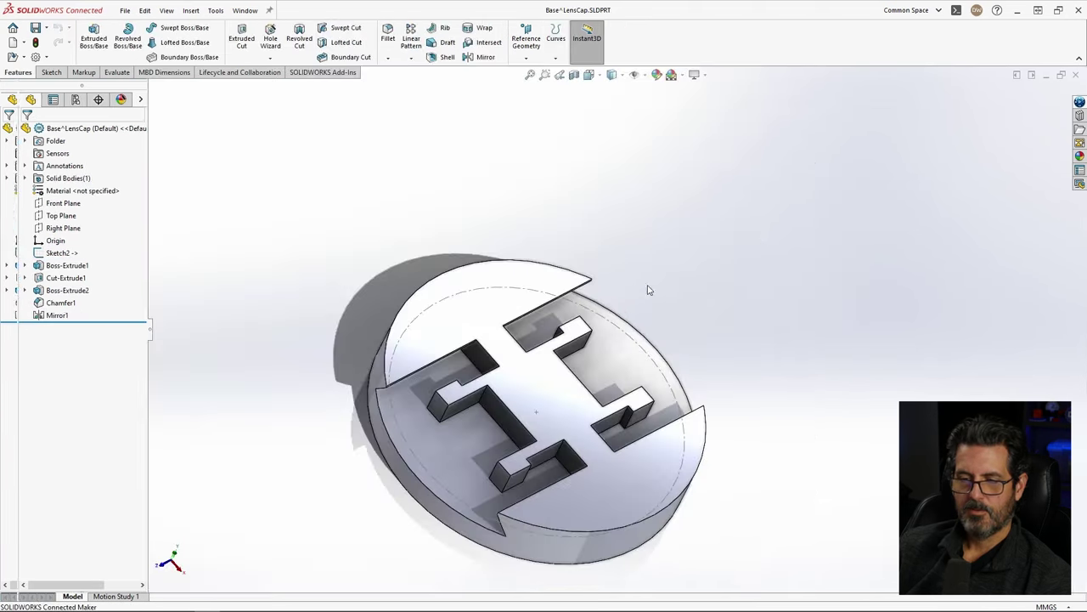
Step: Change Boss-Extrude2's slot dimensions to 19, 11 and 6.7 mm, then return to the LensCap assembly
middle_drag(559, 341, 529, 382)
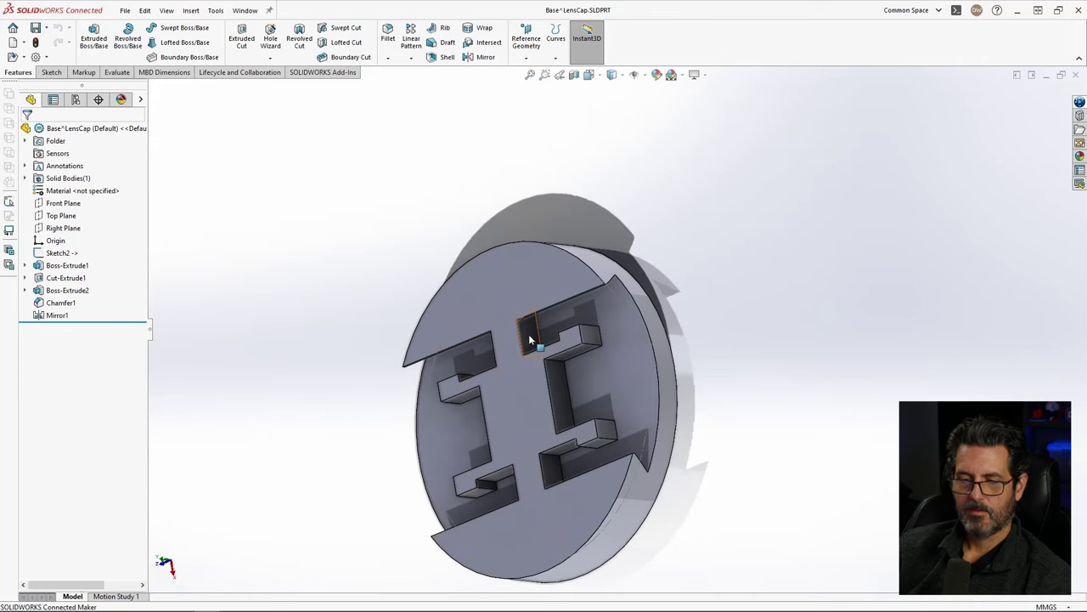
click(531, 344)
middle_drag(531, 344, 690, 330)
scroll(510, 367, down, 3)
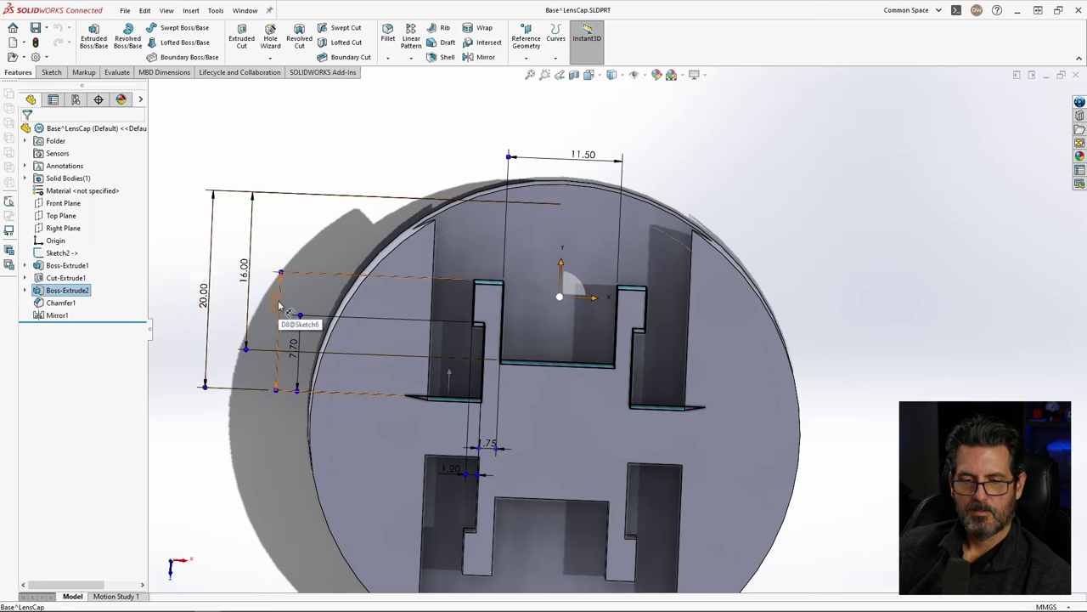
click(204, 295)
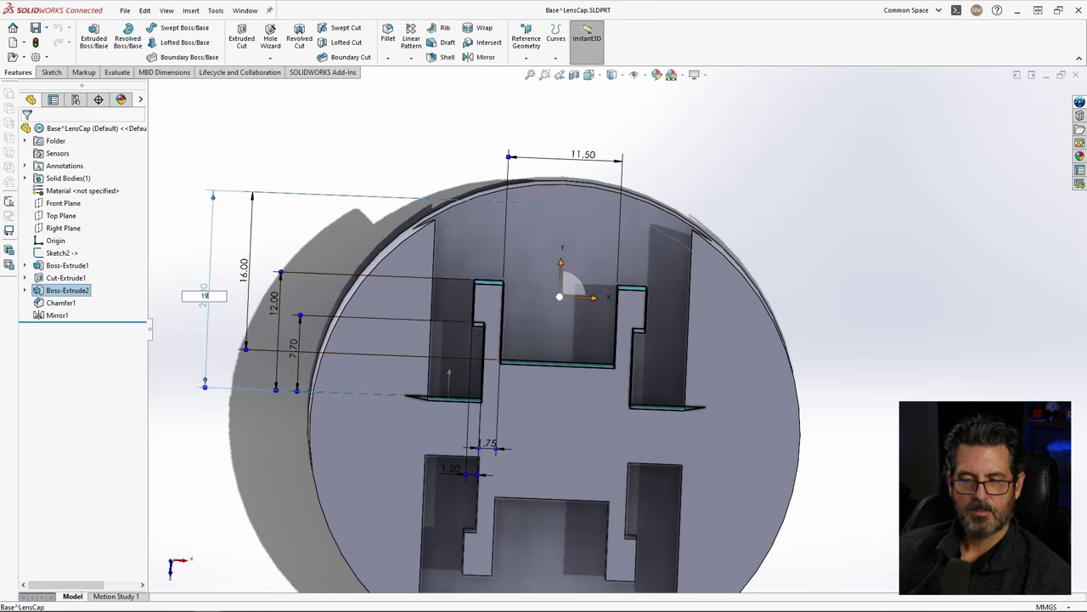
key(Return)
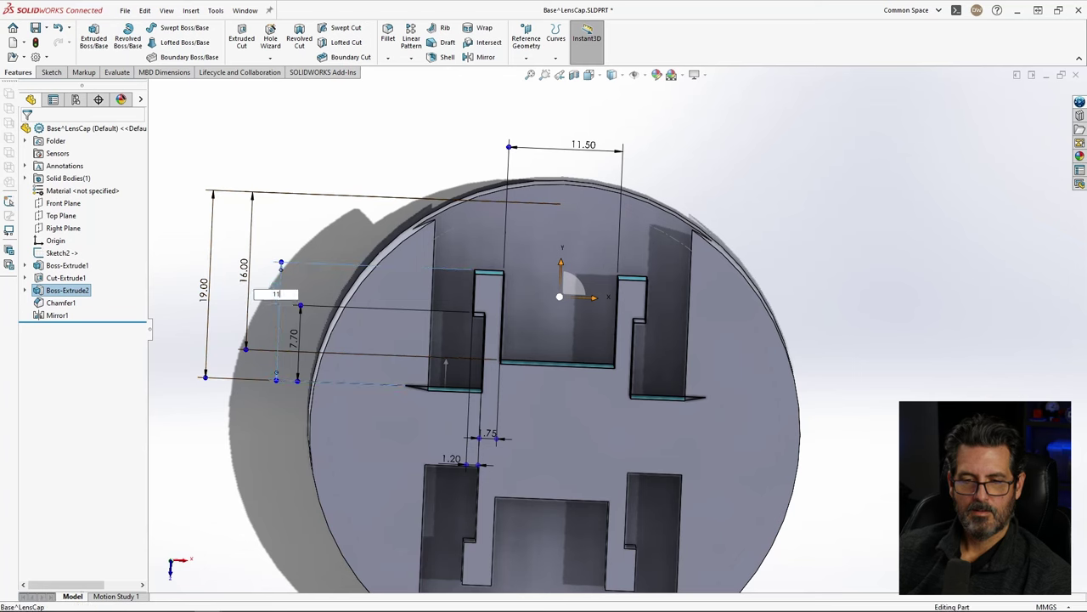
text(11)
key(Return)
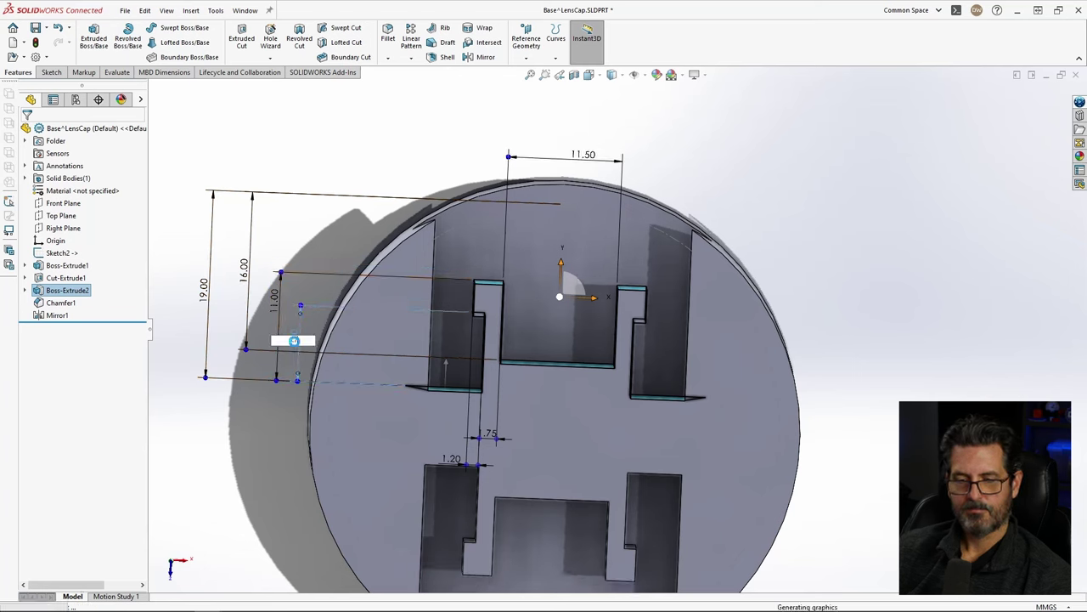
key(Return)
click(854, 275)
key(ctrl+Tab)
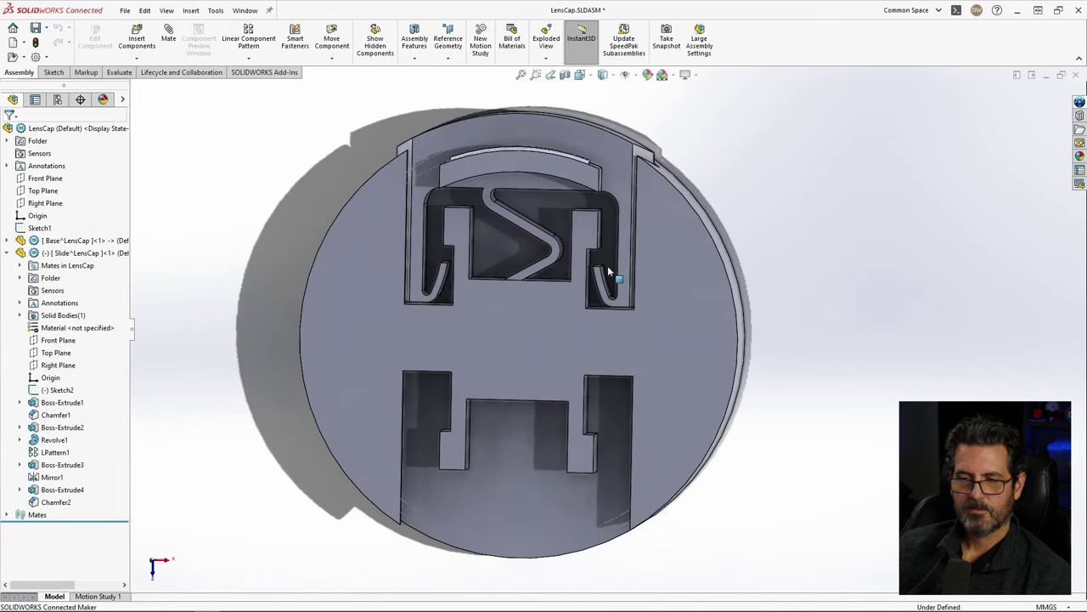
Step: View the Base's front face normal-to and zoom in on the slot
scroll(607, 271, down, 3)
scroll(605, 193, up, 3)
scroll(607, 204, down, 2)
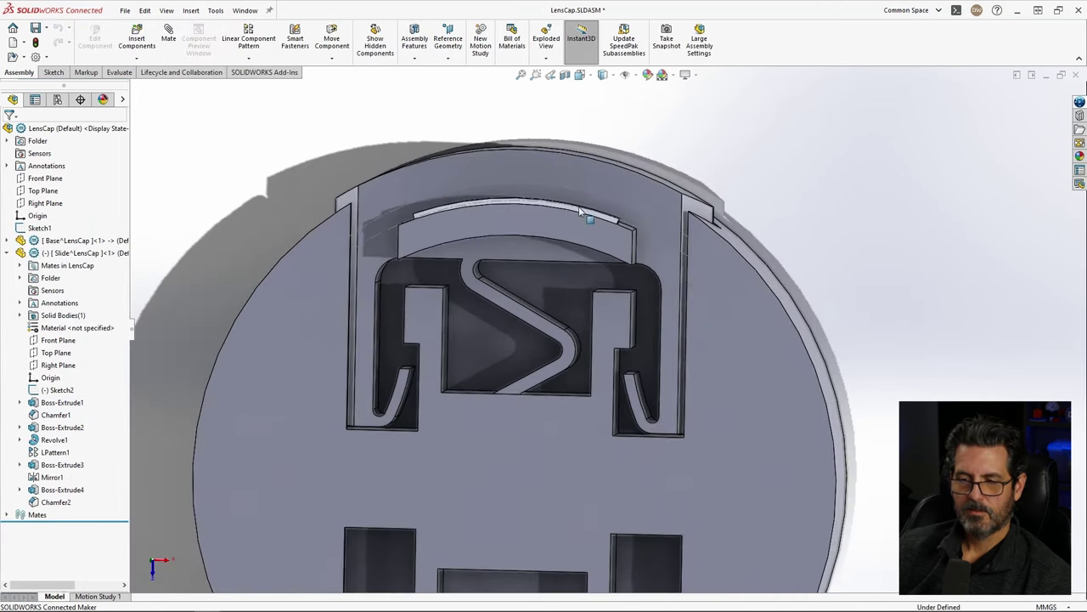
click(706, 327)
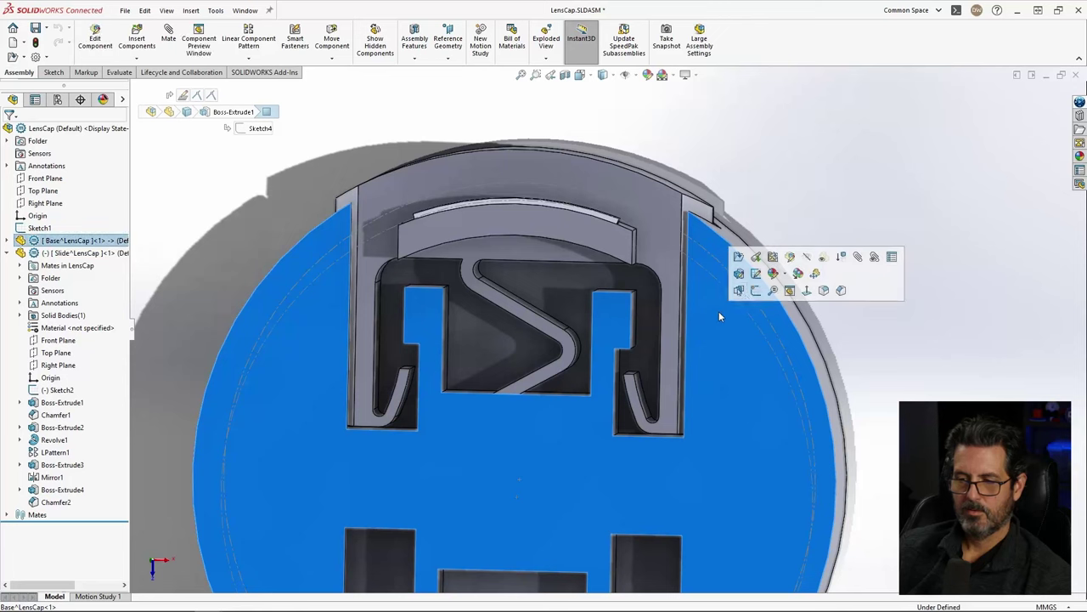
click(806, 292)
scroll(610, 151, down, 3)
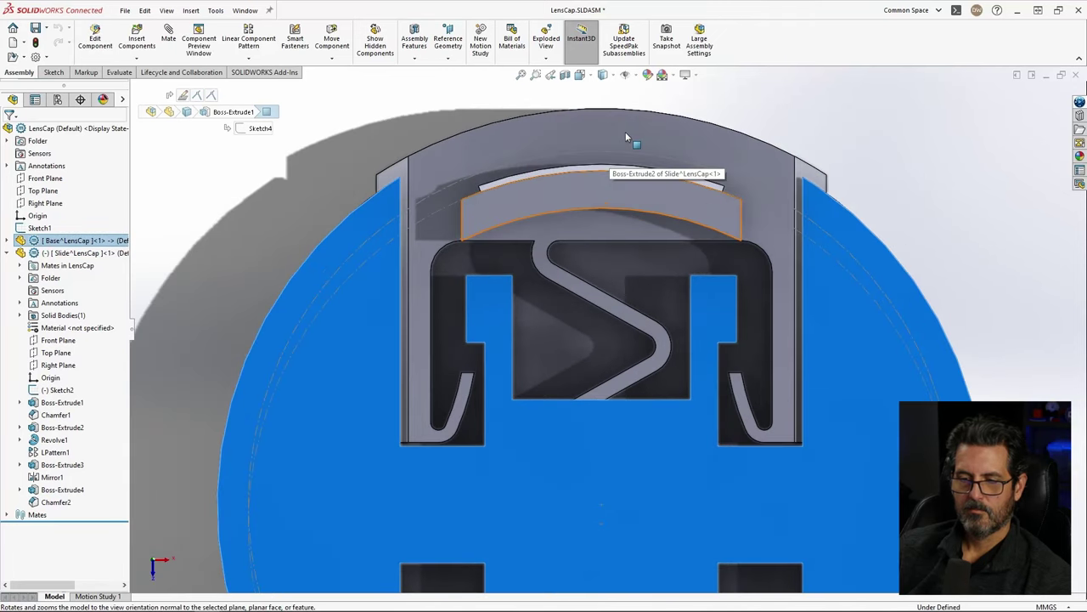
scroll(625, 136, down, 1)
key(Escape)
Step: Drag the Slide up and back down its slot, leaving it seated
drag(798, 201, 806, 155)
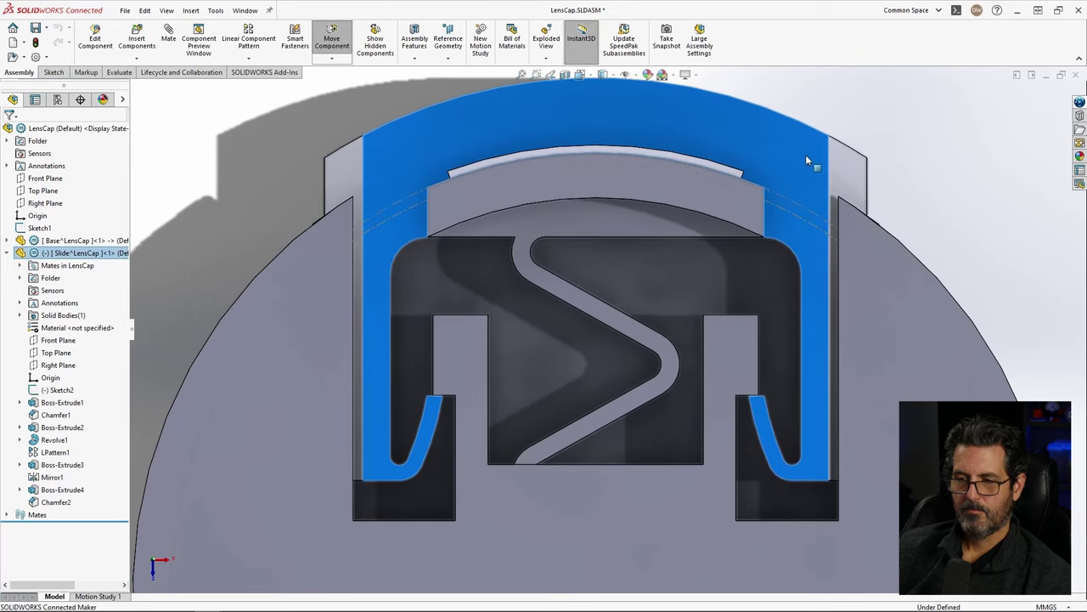
mouse_move(805, 155)
mouse_down()
mouse_move(794, 197)
mouse_move(795, 154)
mouse_up()
key(z)
middle_drag(833, 295, 796, 289)
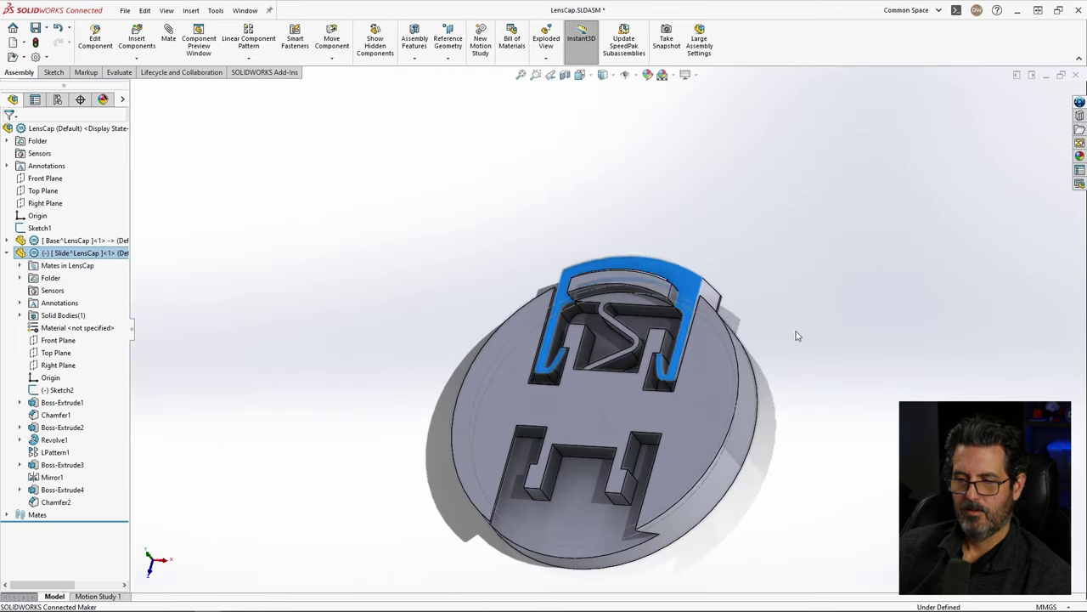
click(792, 334)
middle_drag(791, 335, 782, 298)
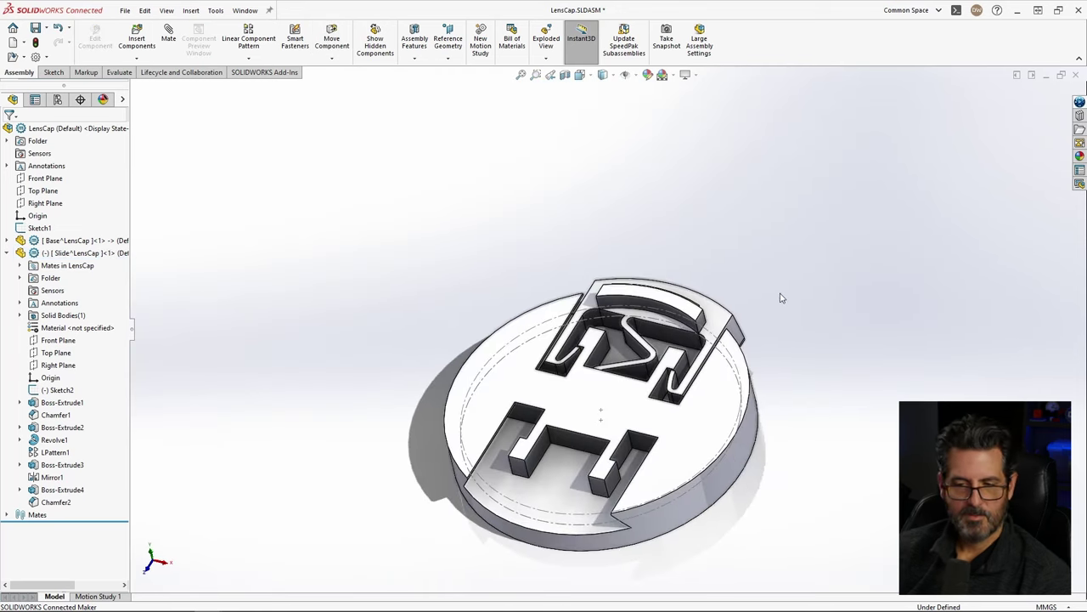
Step: Ctrl-drag Slide^LensCap from the tree to insert a second instance, Slide^LensCap<3>
click(7, 253)
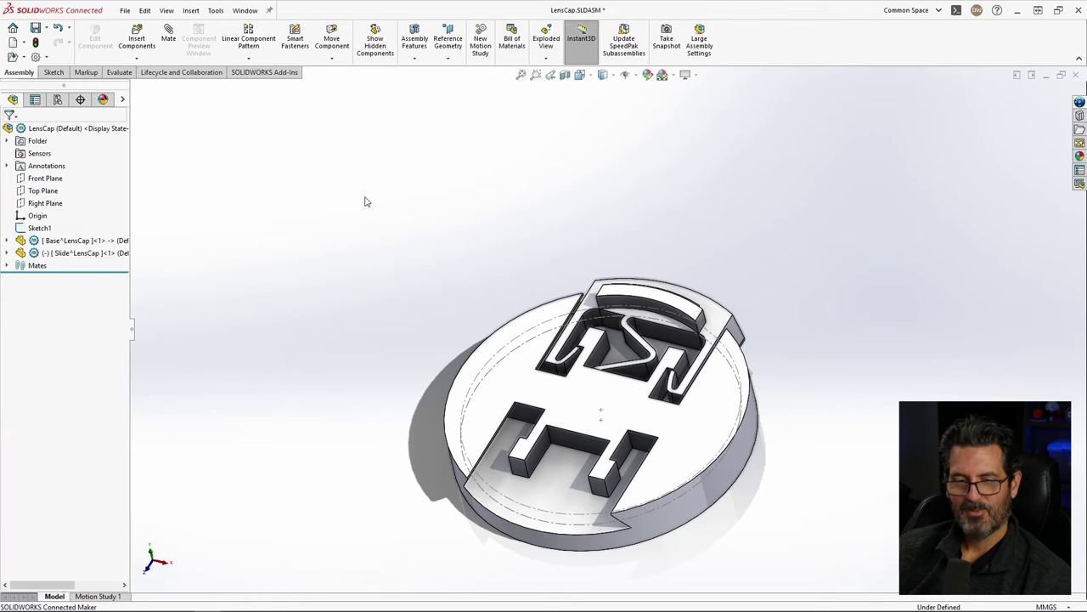
click(68, 252)
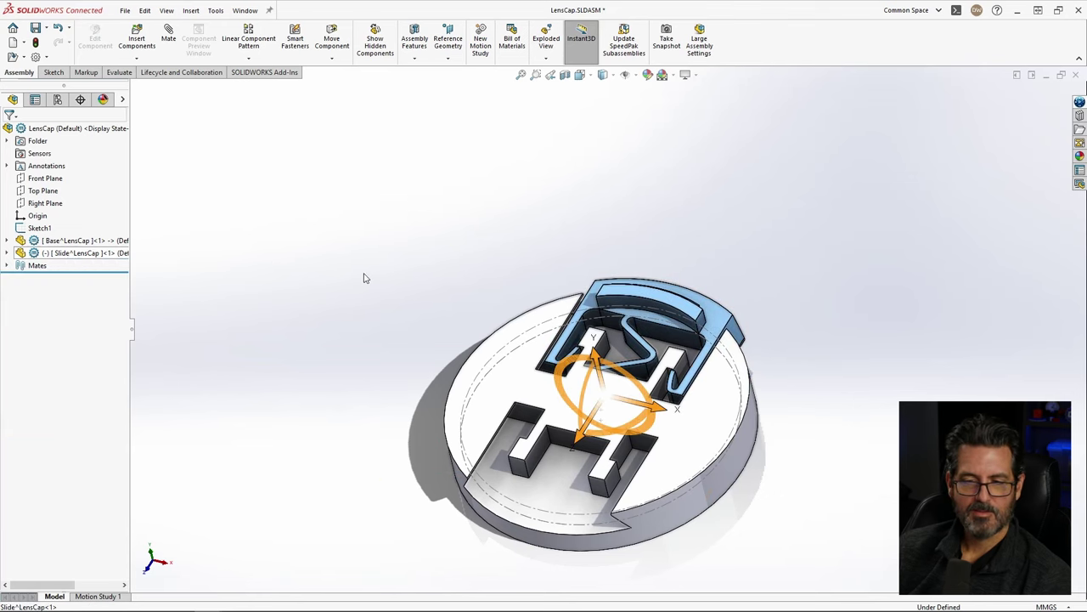
click(464, 259)
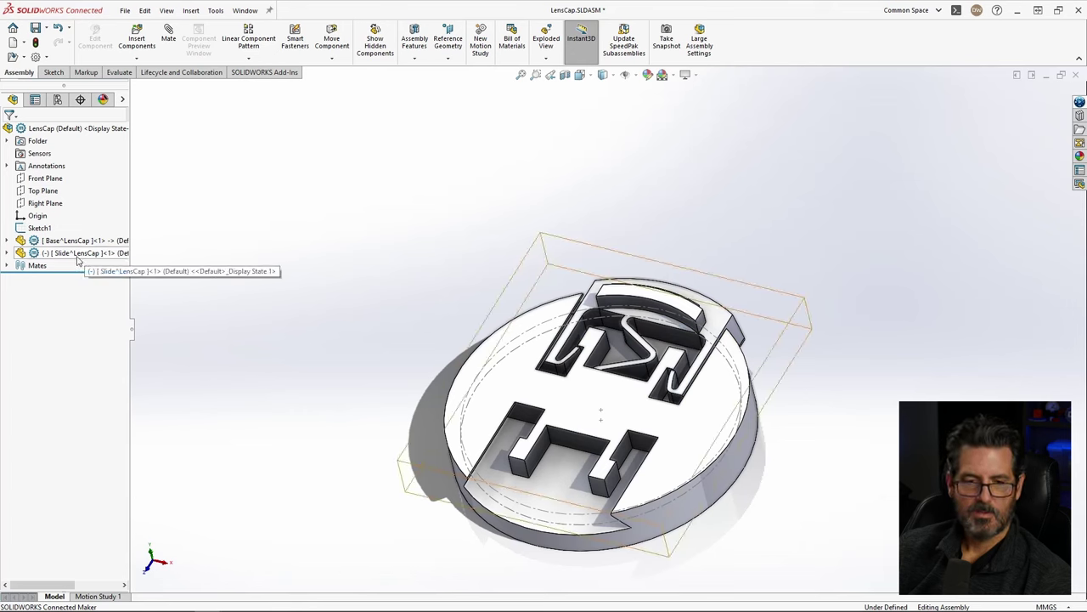
drag(64, 255, 353, 298)
click(337, 173)
middle_drag(337, 174, 295, 210)
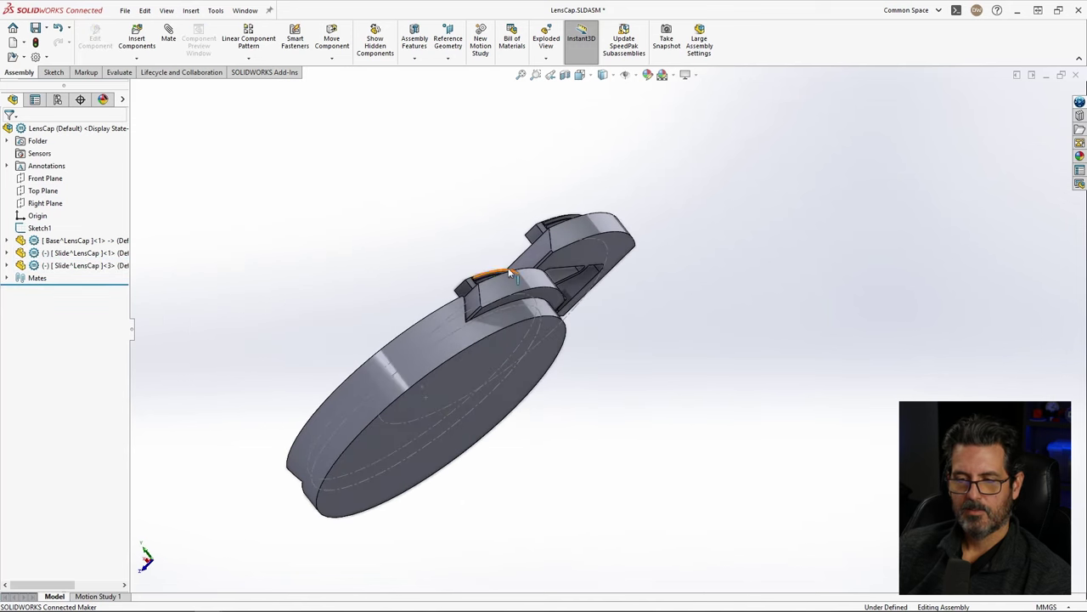
Step: Mate the new Slide coincident with the Base's bottom face
click(574, 261)
key(ctrl+7)
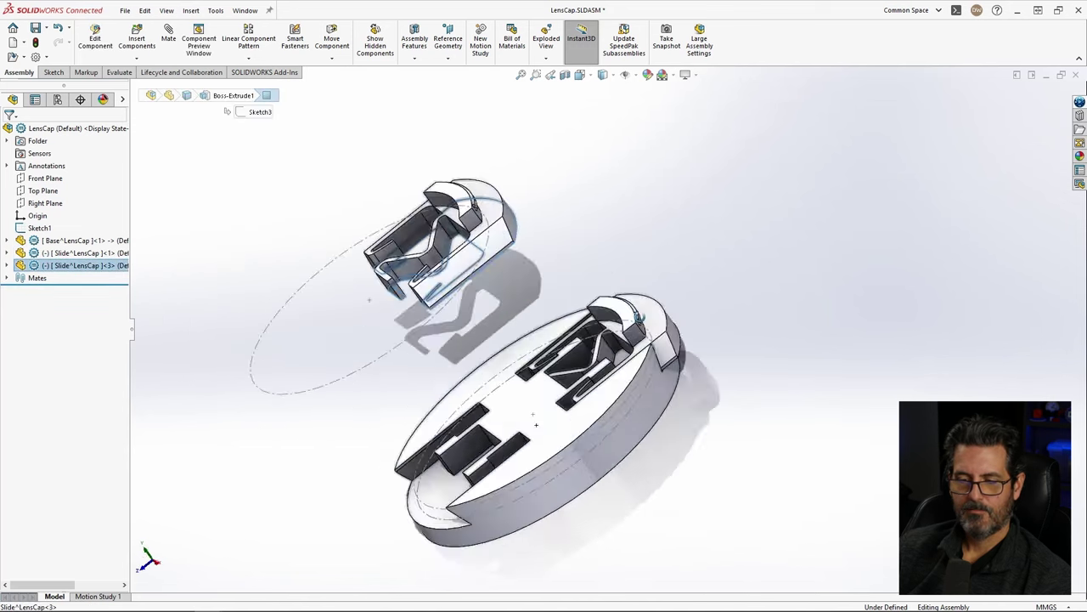
ctrl+click(519, 487)
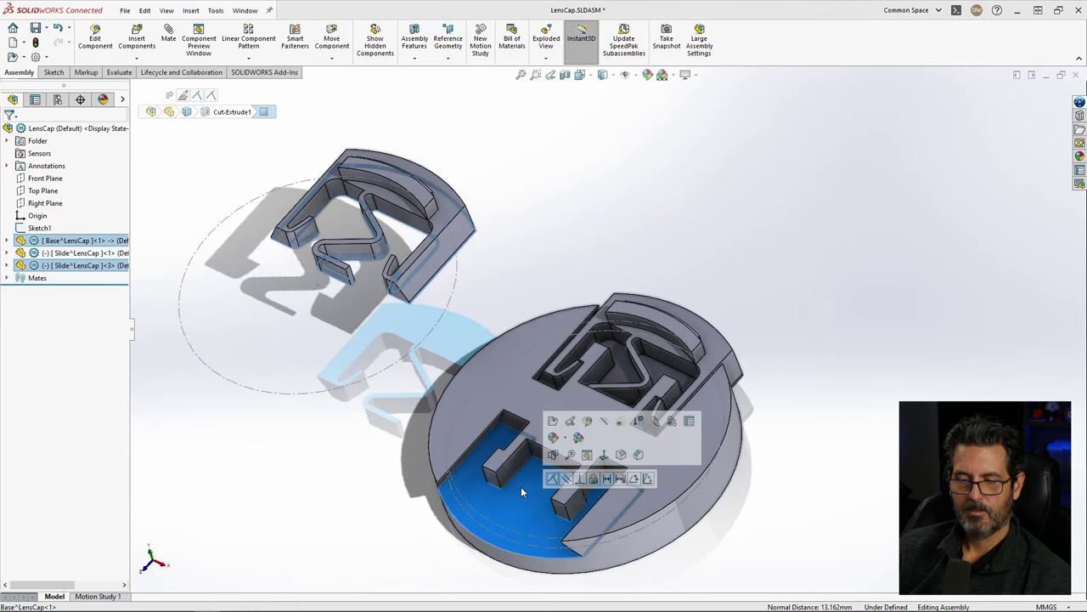
click(552, 479)
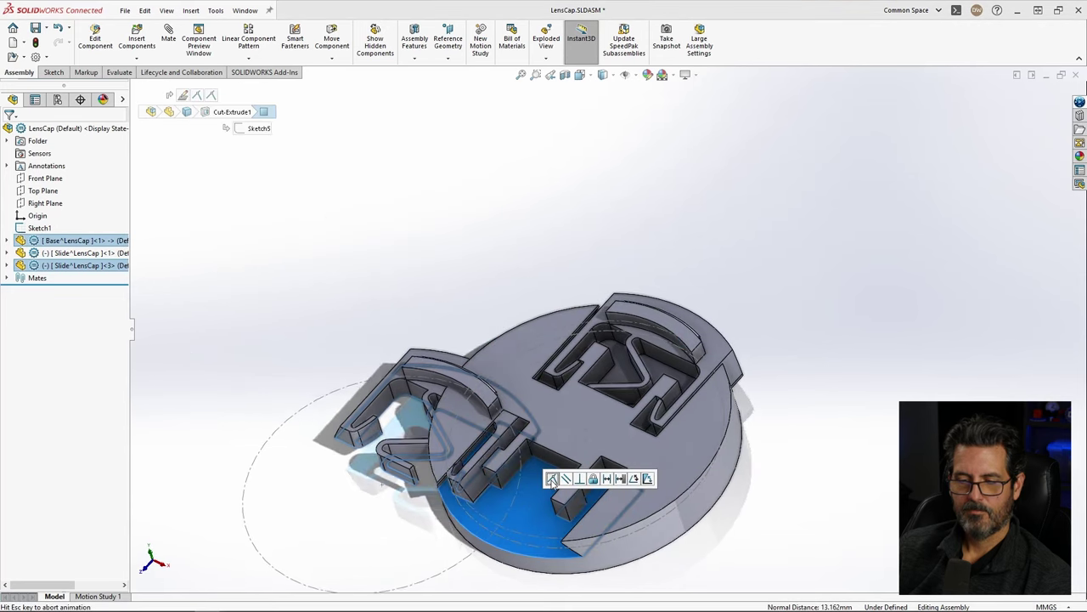
Step: Mate the second Slide's Right Plane coincident with the Base's Right Plane and flip its alignment
click(400, 377)
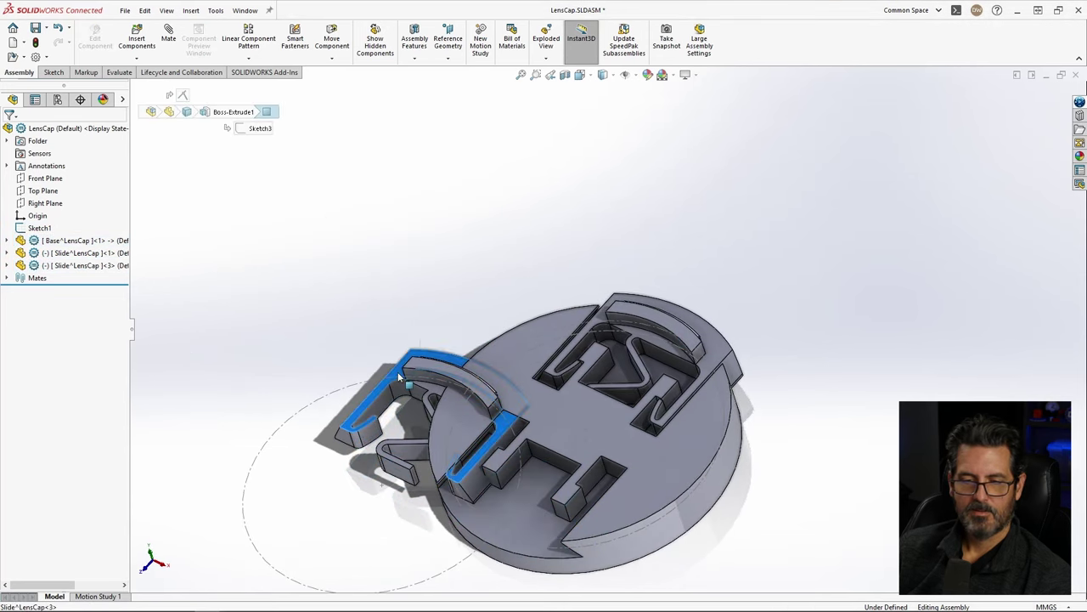
click(8, 253)
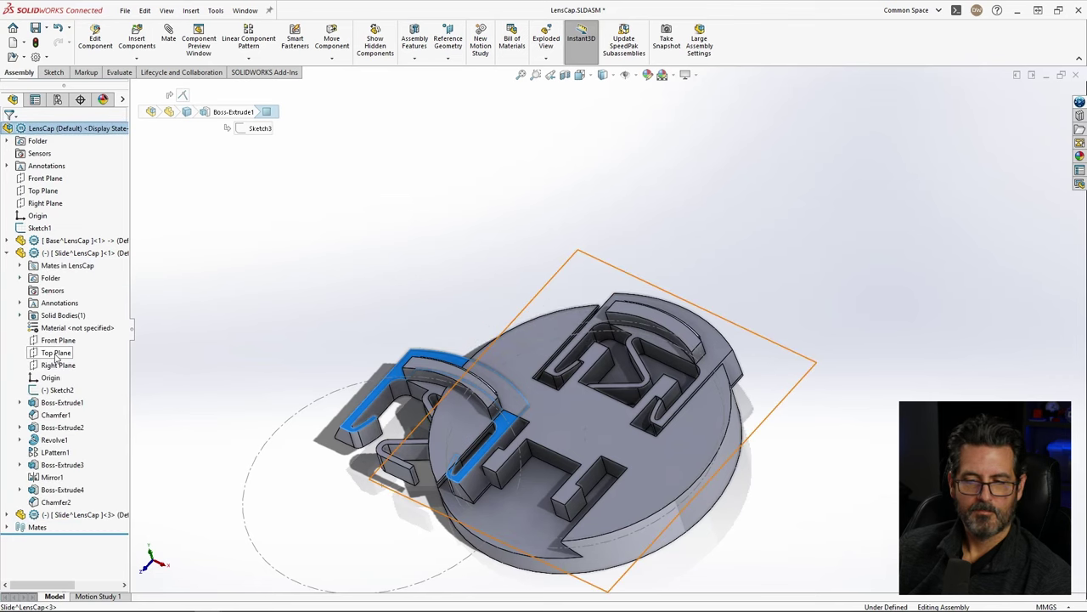
click(56, 365)
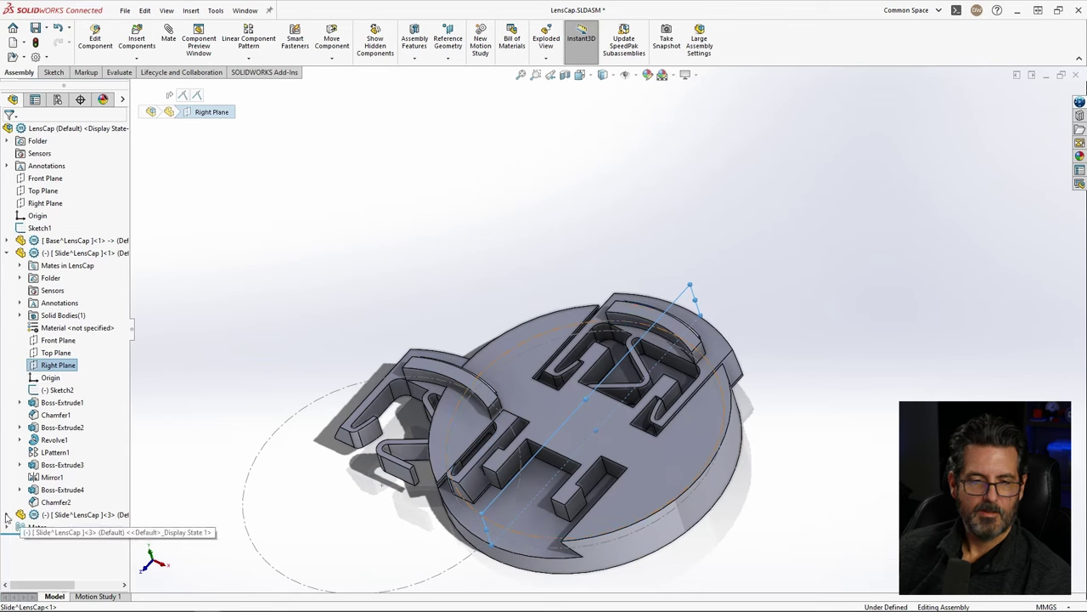
click(7, 253)
click(8, 241)
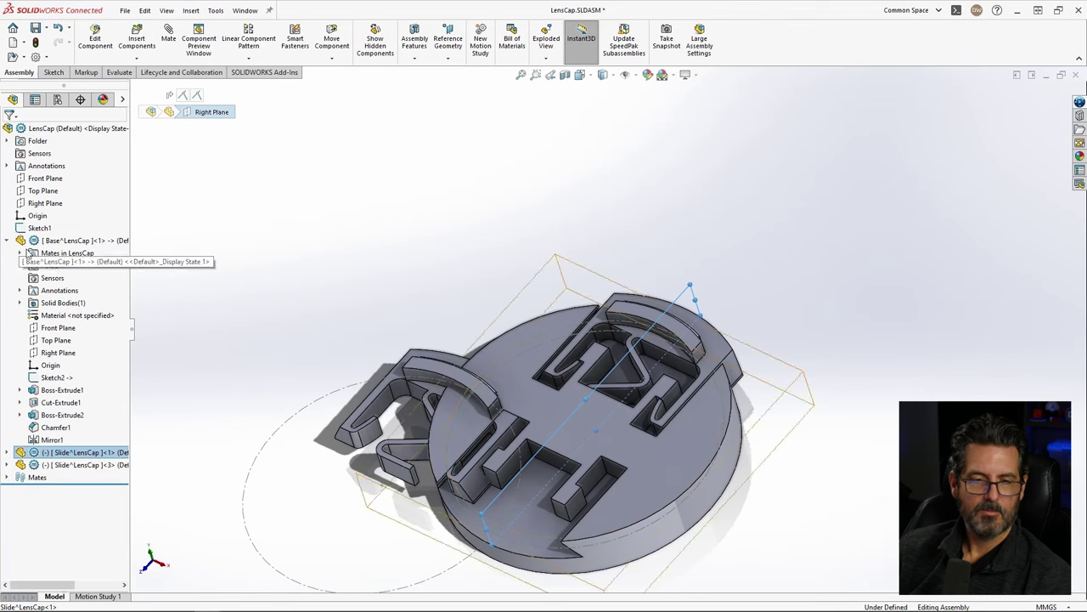
click(56, 352)
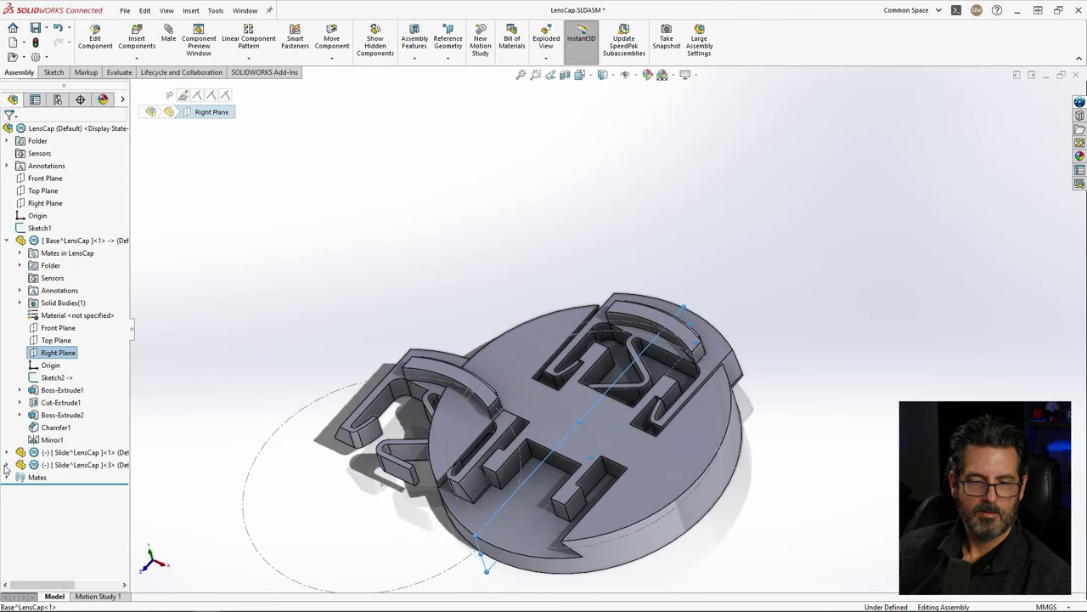
click(7, 464)
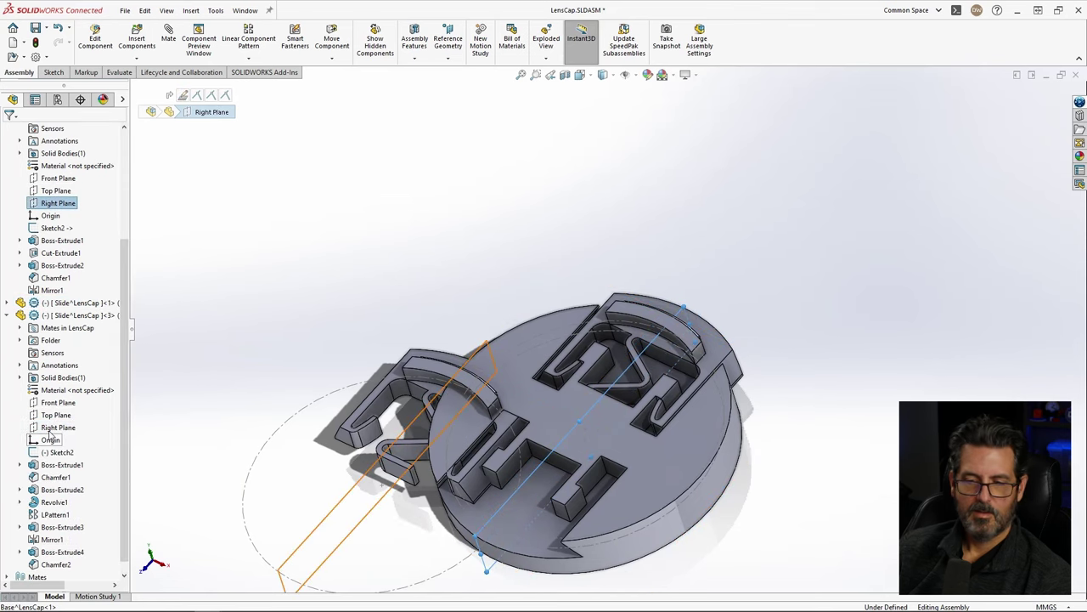
click(53, 430)
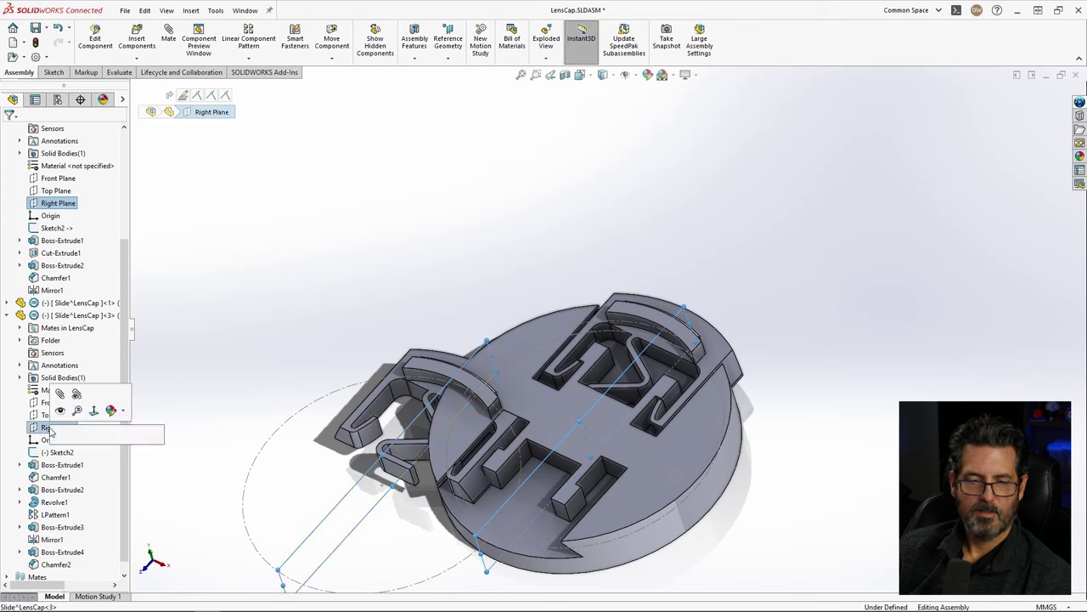
click(59, 434)
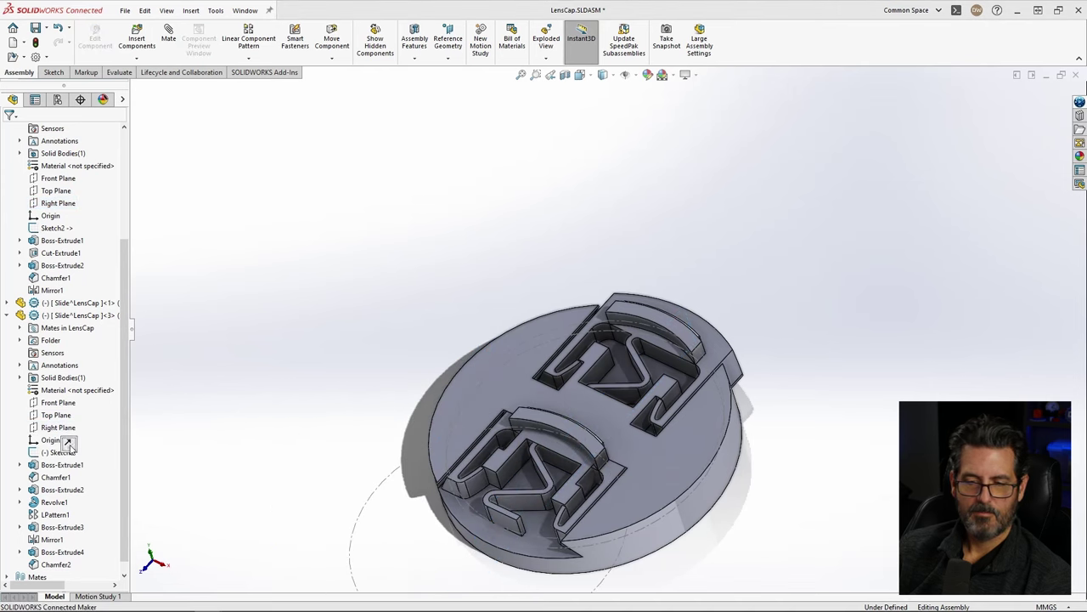
click(68, 444)
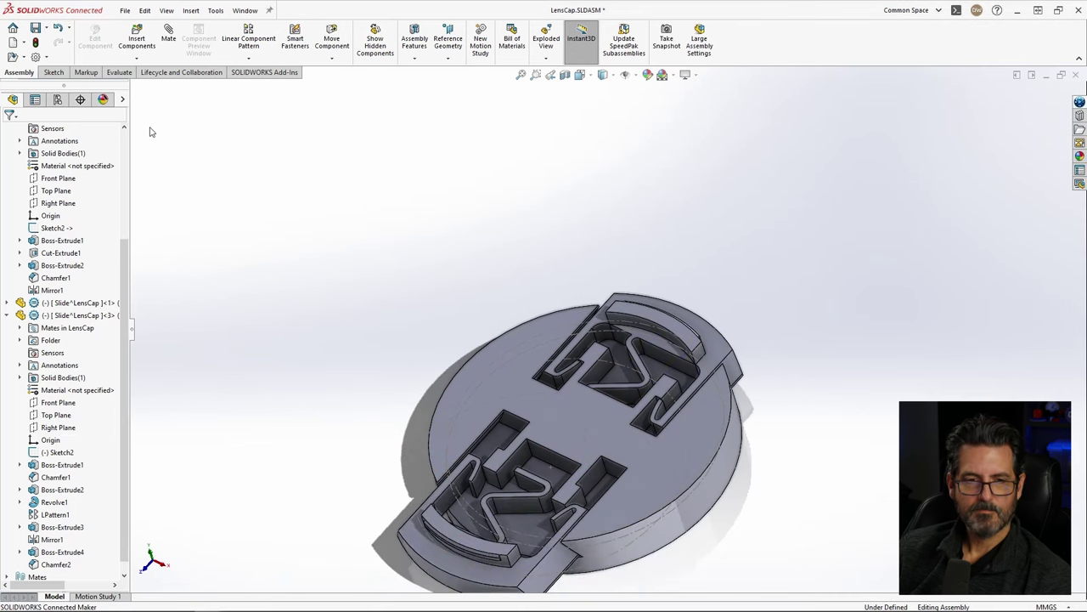
Step: Save All with rebuild, keeping virtual components saved internally inside the LensCap assembly
drag(420, 545, 464, 509)
middle_drag(465, 509, 755, 222)
click(803, 326)
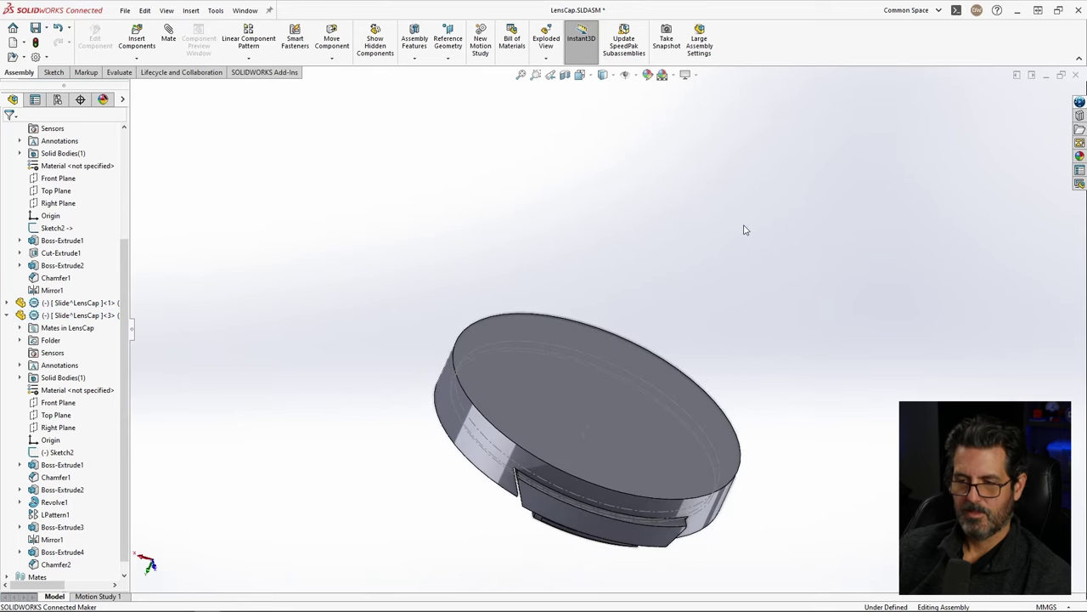
key(ctrl+s)
click(606, 310)
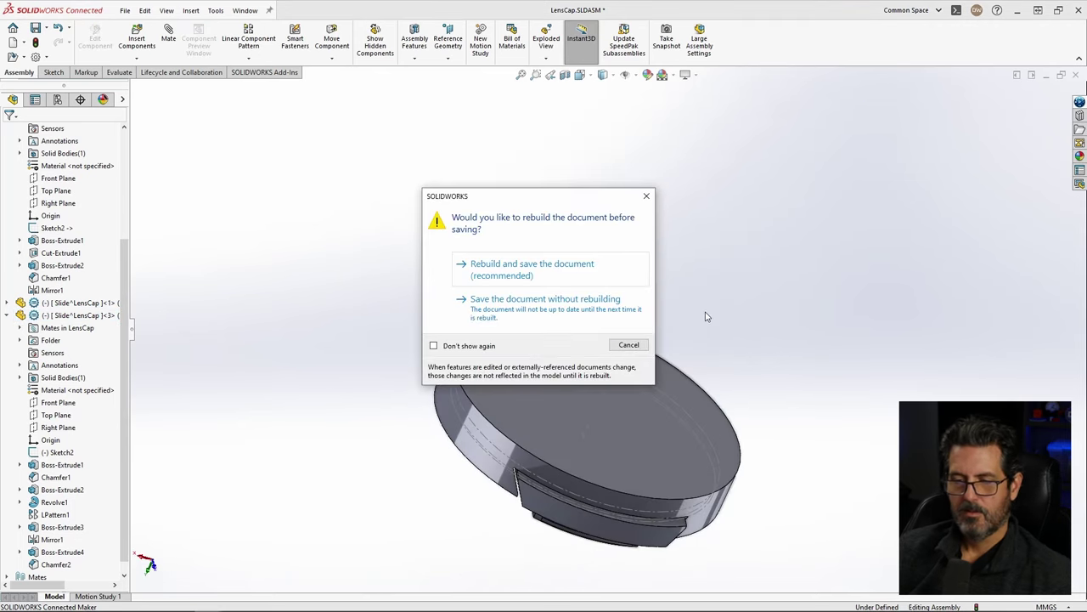
click(518, 263)
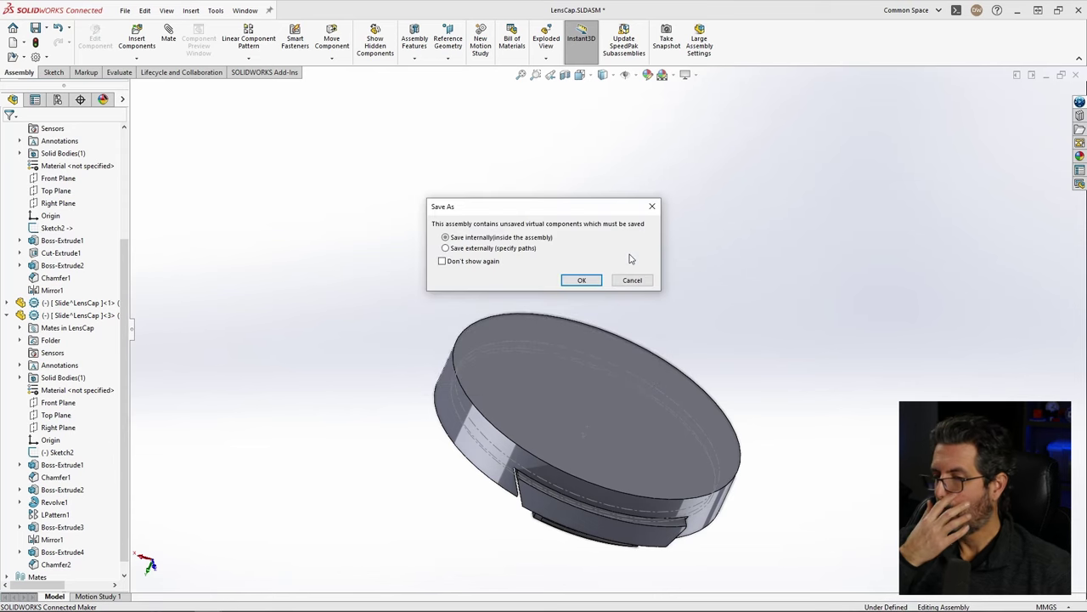
click(575, 280)
middle_drag(666, 288, 727, 335)
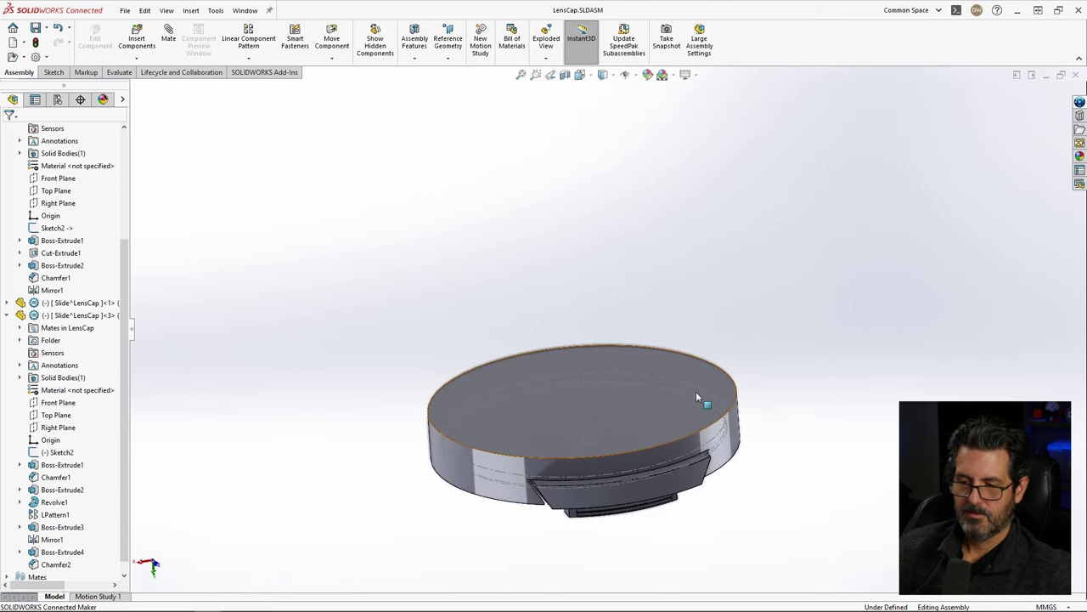
Step: Start editing the cap's Base part in place within the assembly
scroll(735, 412, down, 4)
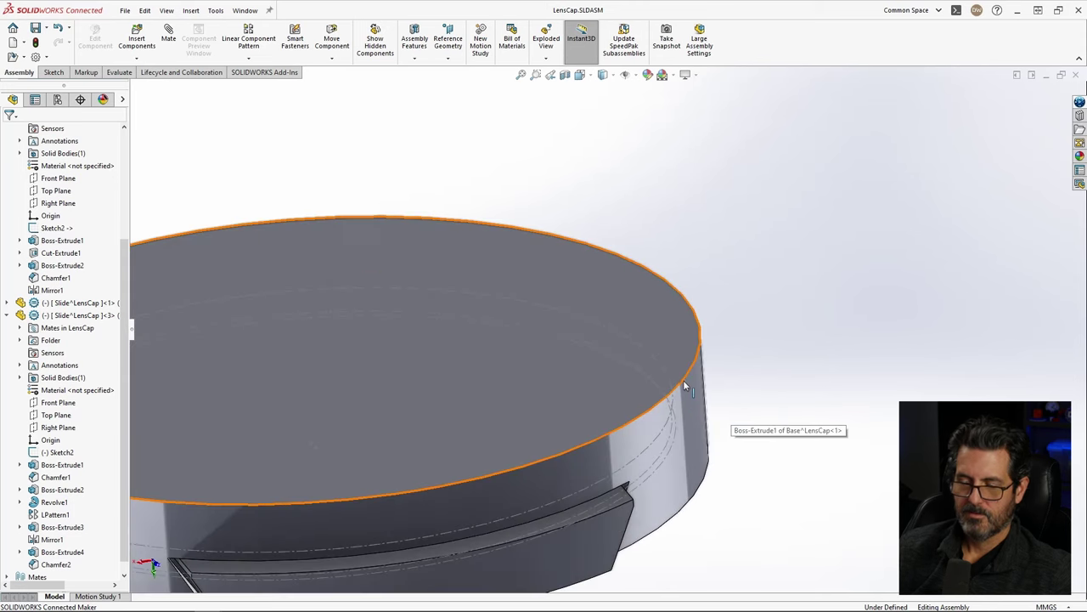
scroll(684, 380, up, 1)
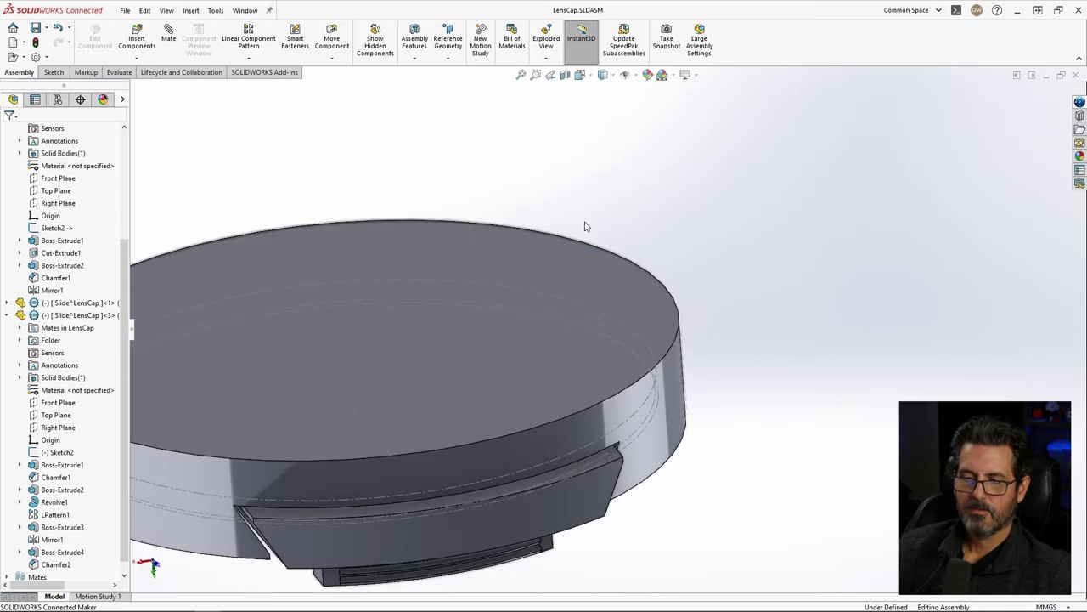
right_click(581, 261)
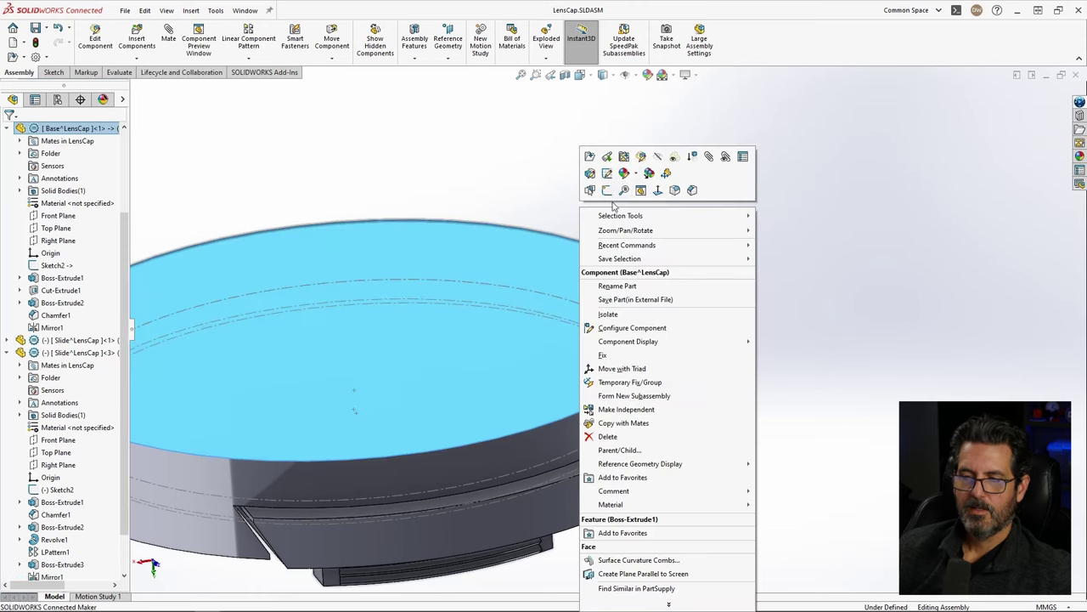
click(644, 160)
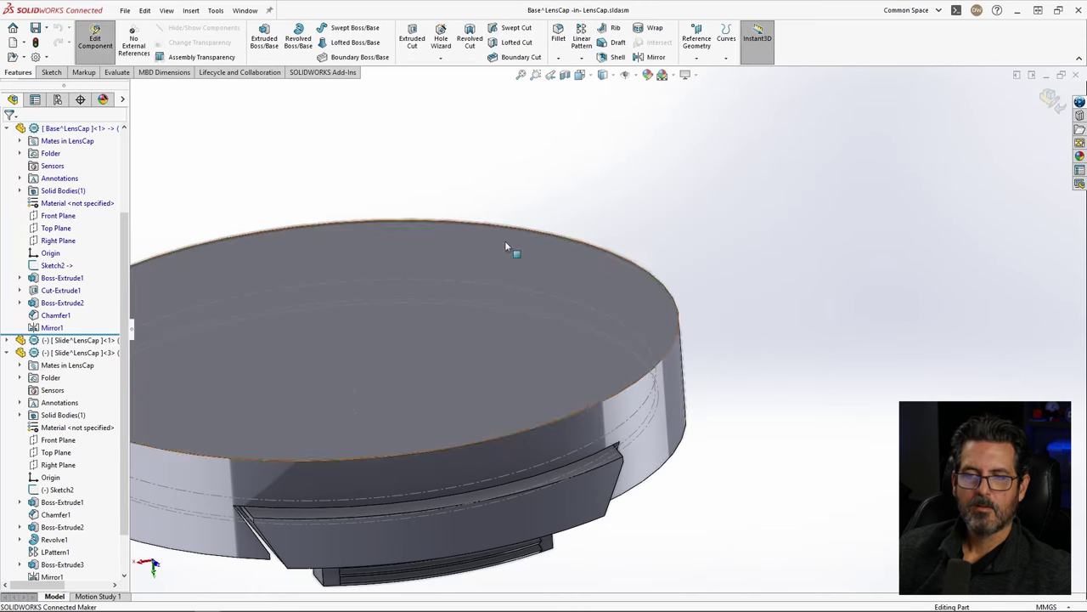
Step: Chamfer the Base's top edge with a 0.8 mm distance at 45°
click(558, 60)
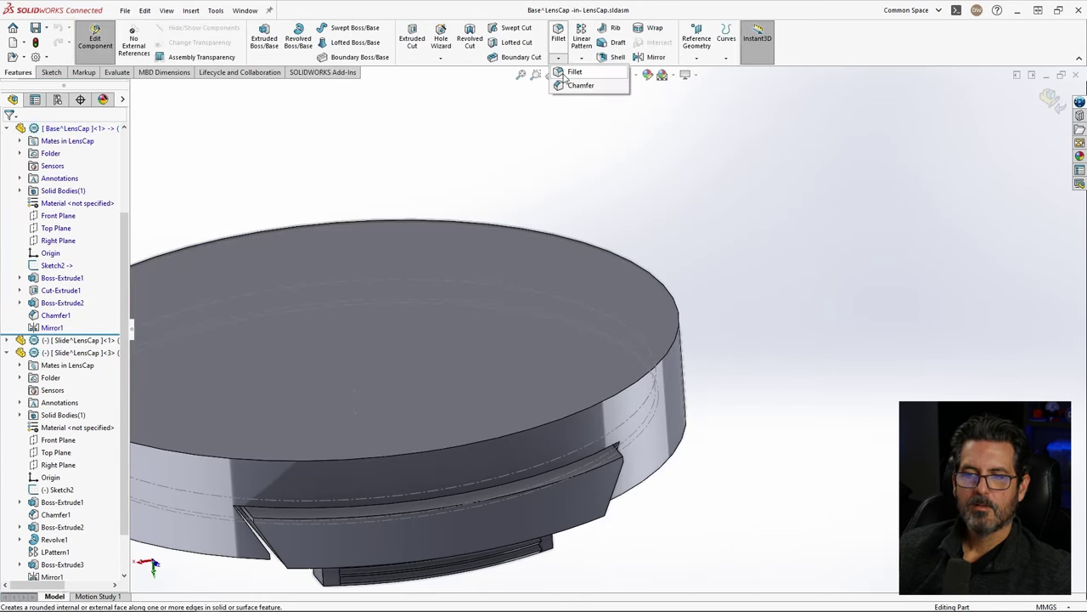
click(571, 87)
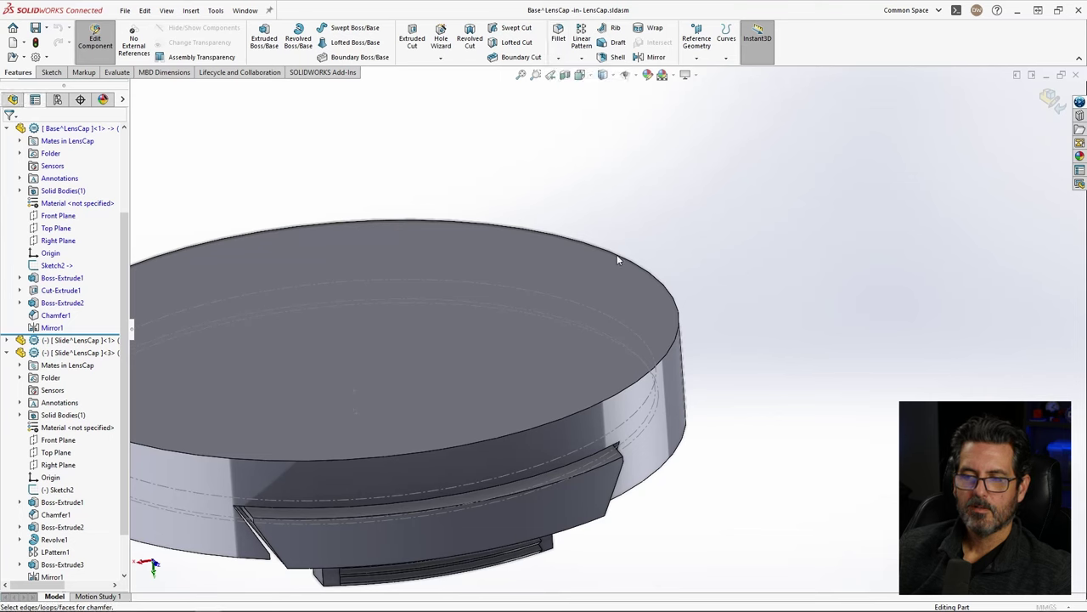
click(629, 265)
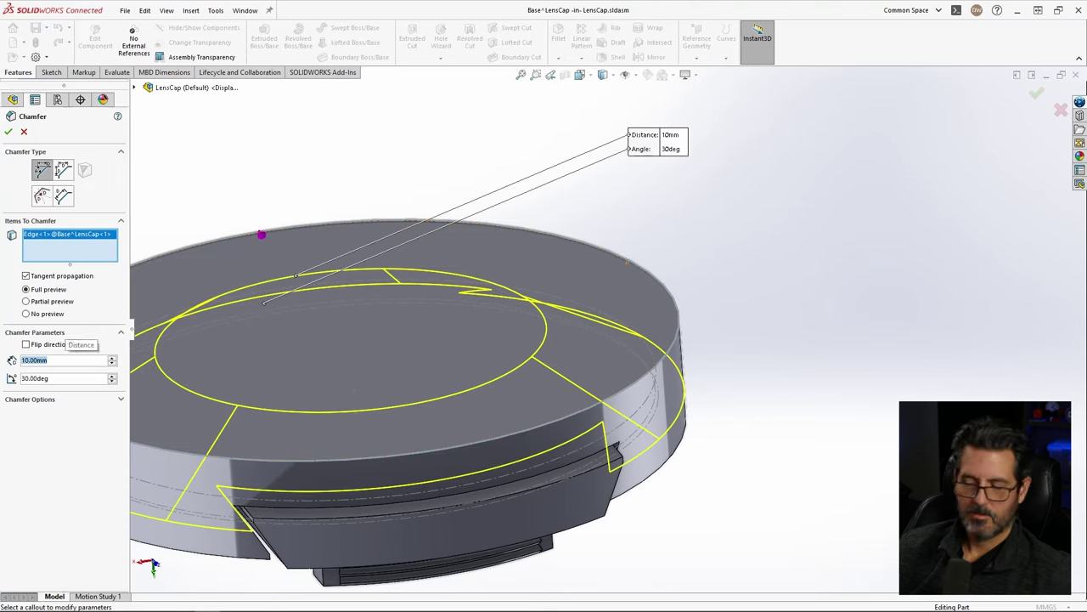
text(1)
key(Tab)
text(4)
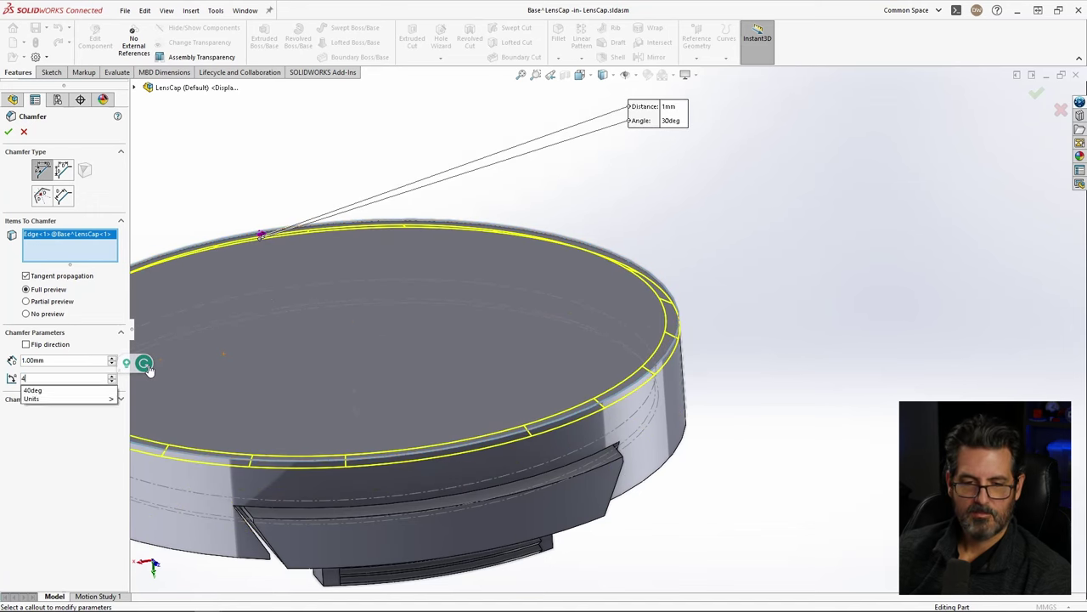
text(5)
key(Return)
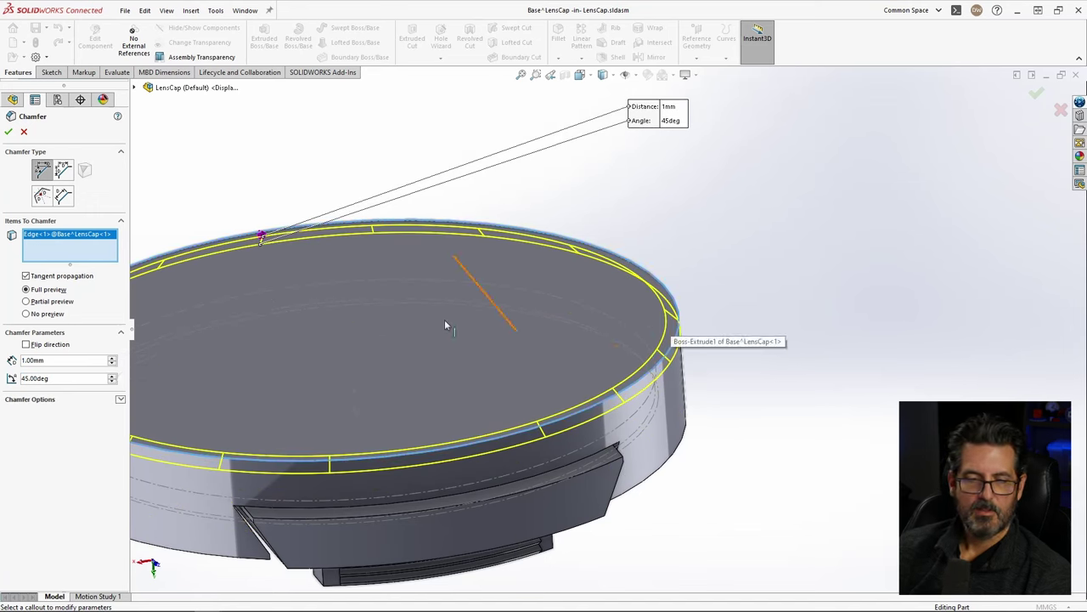
text(.8)
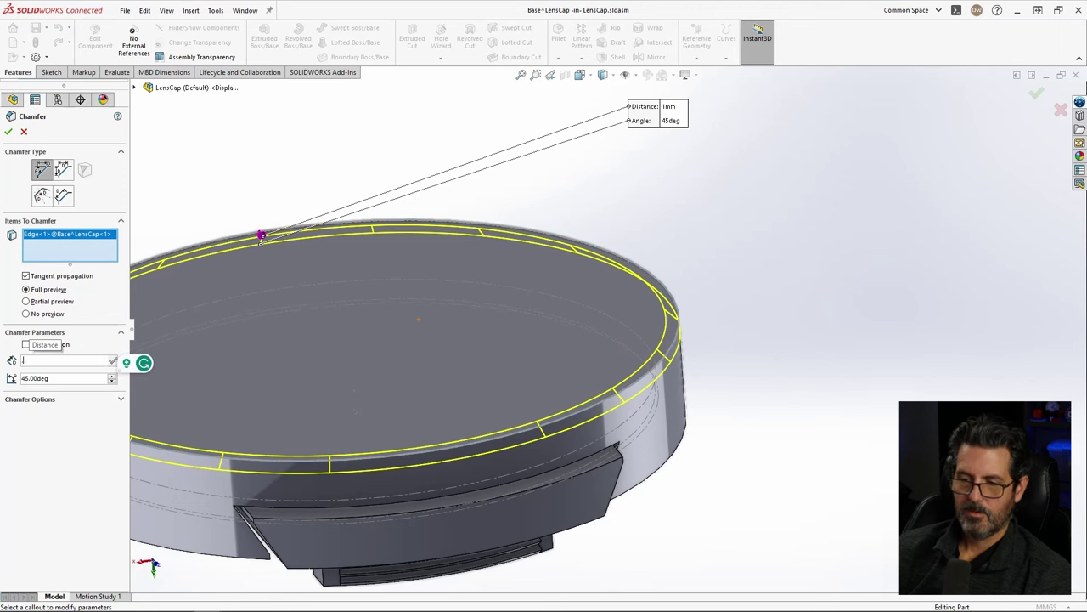
key(Tab)
Step: Check the chamfer edge-on, accept it, and return to the LensCap assembly
middle_drag(541, 377, 611, 348)
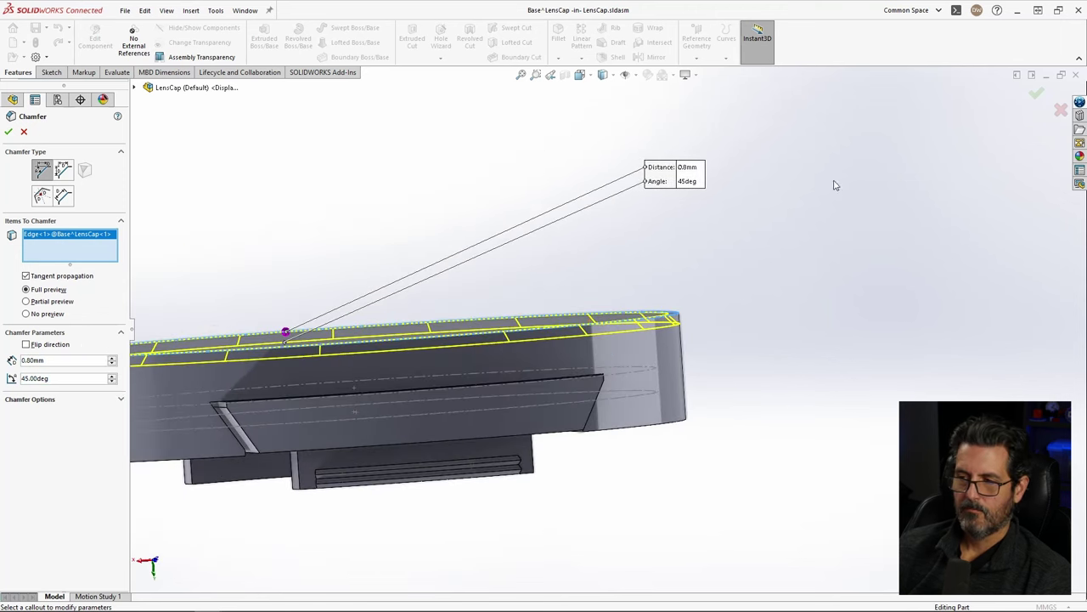
click(1038, 96)
middle_drag(881, 291, 586, 357)
click(1046, 101)
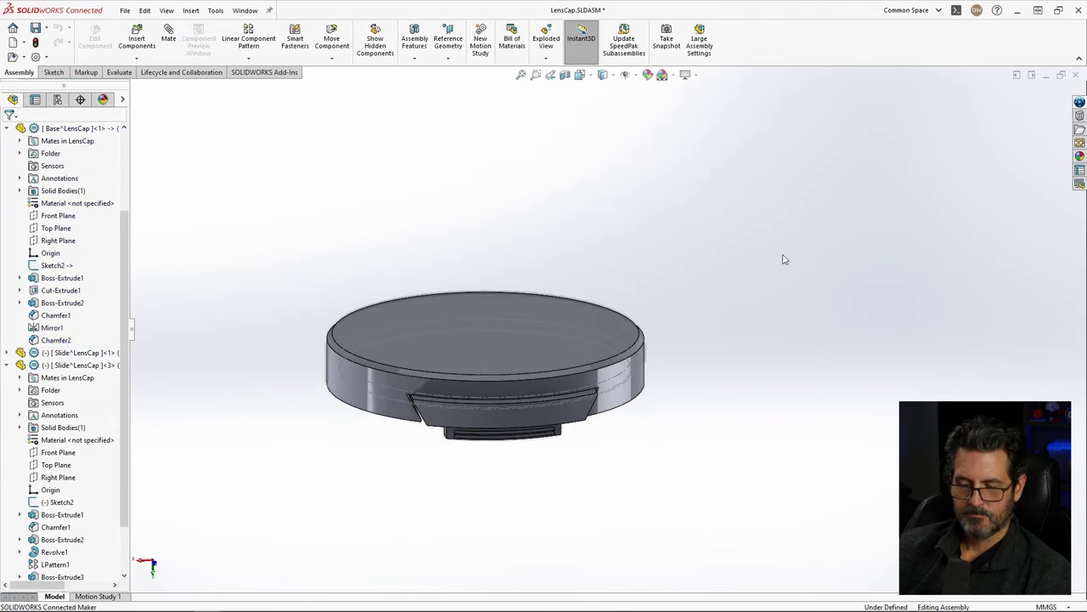
Step: Save the assembly and all modified documents, storing virtual components internally
key(ctrl+s)
click(606, 309)
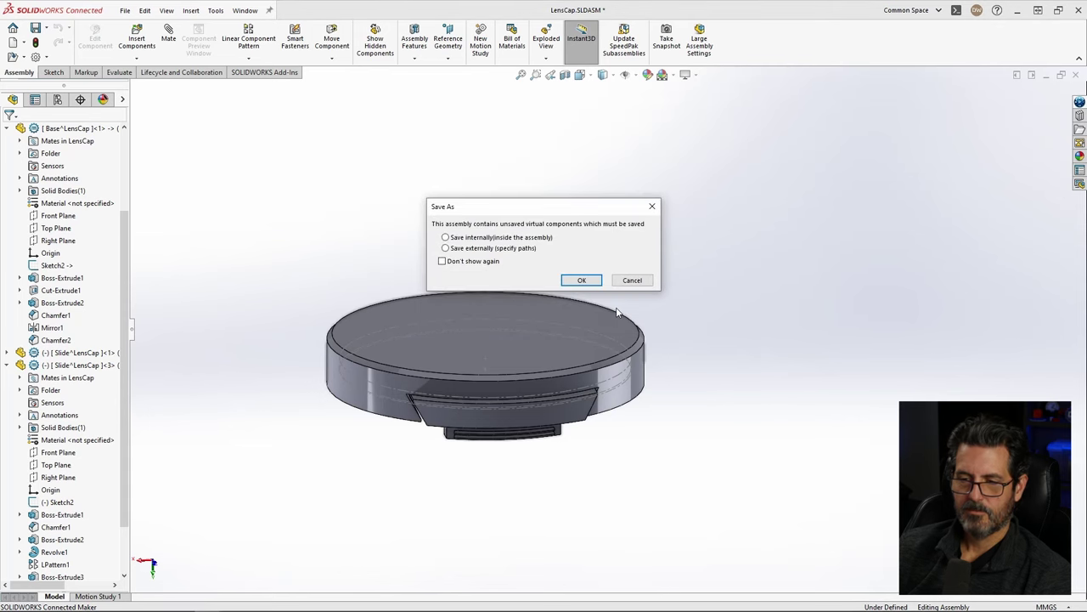
click(582, 280)
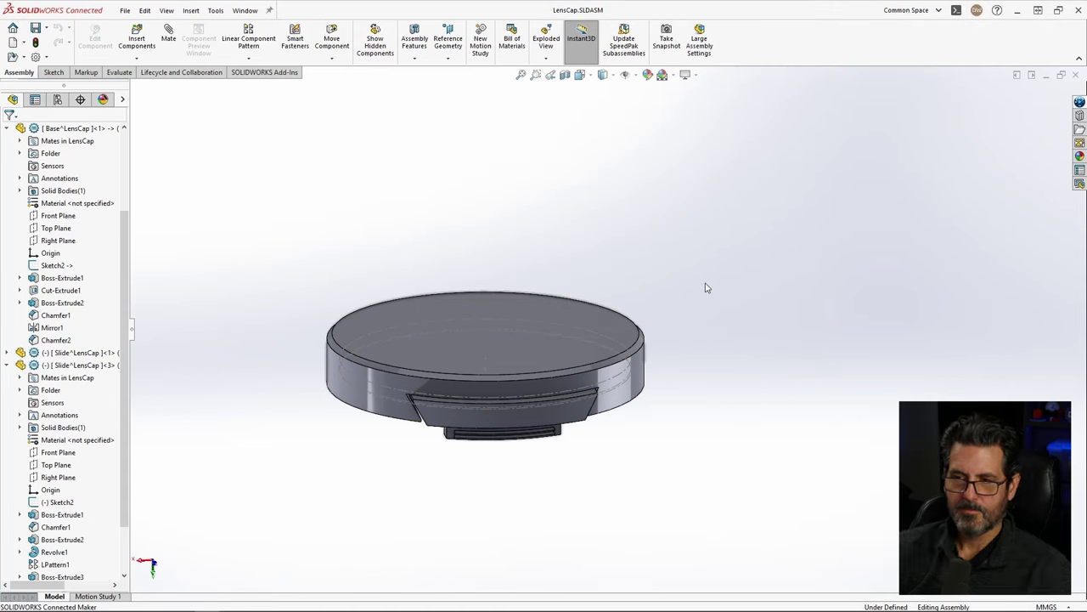
Step: Orbit the cap to inspect its side tabs and chamfered top face
middle_drag(635, 258, 668, 299)
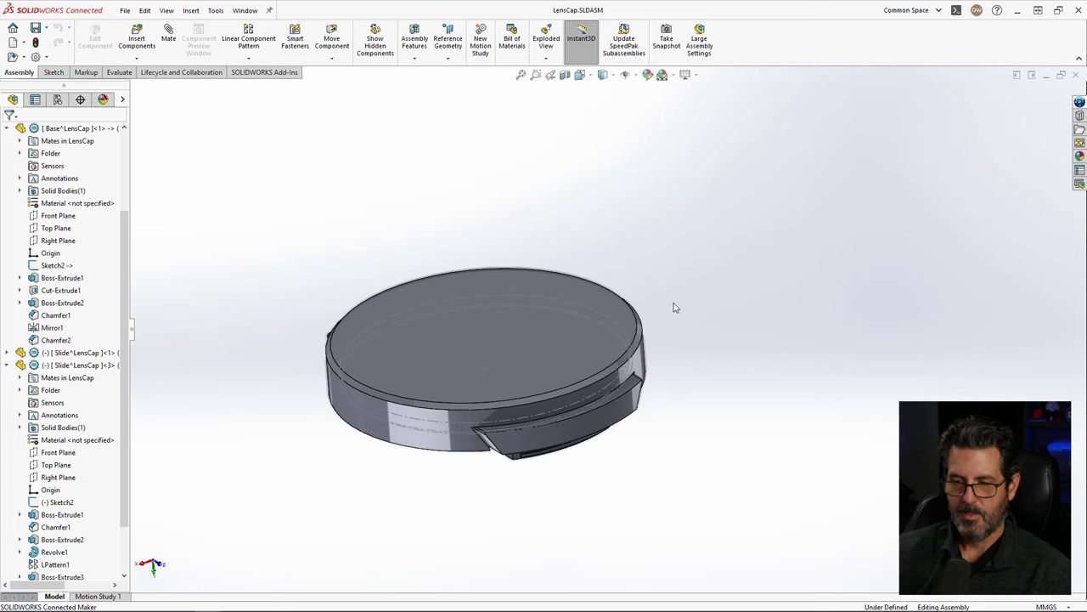
middle_drag(697, 297, 722, 326)
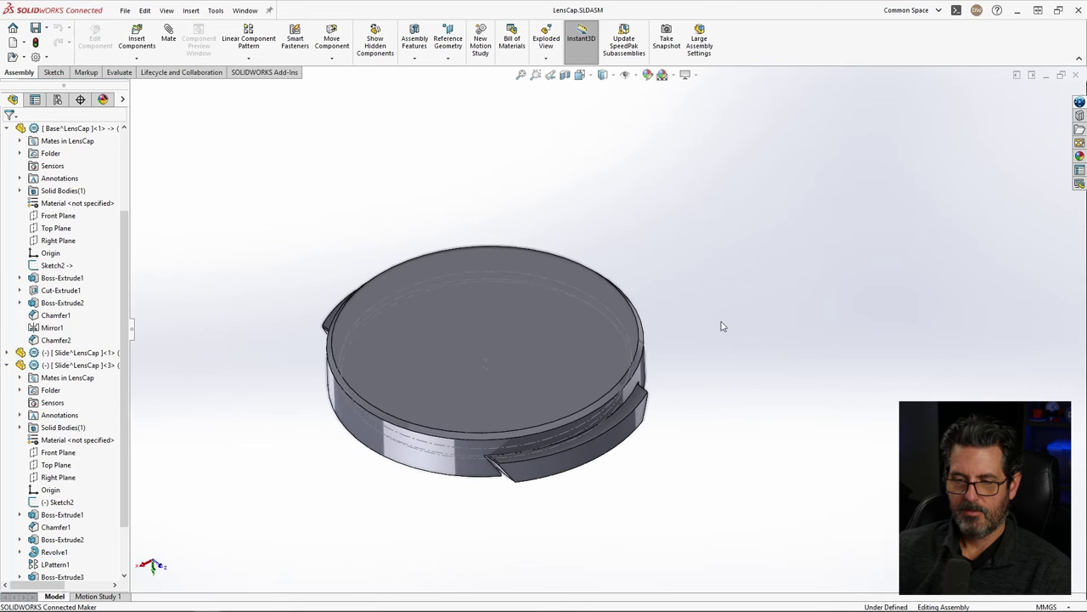
click(525, 354)
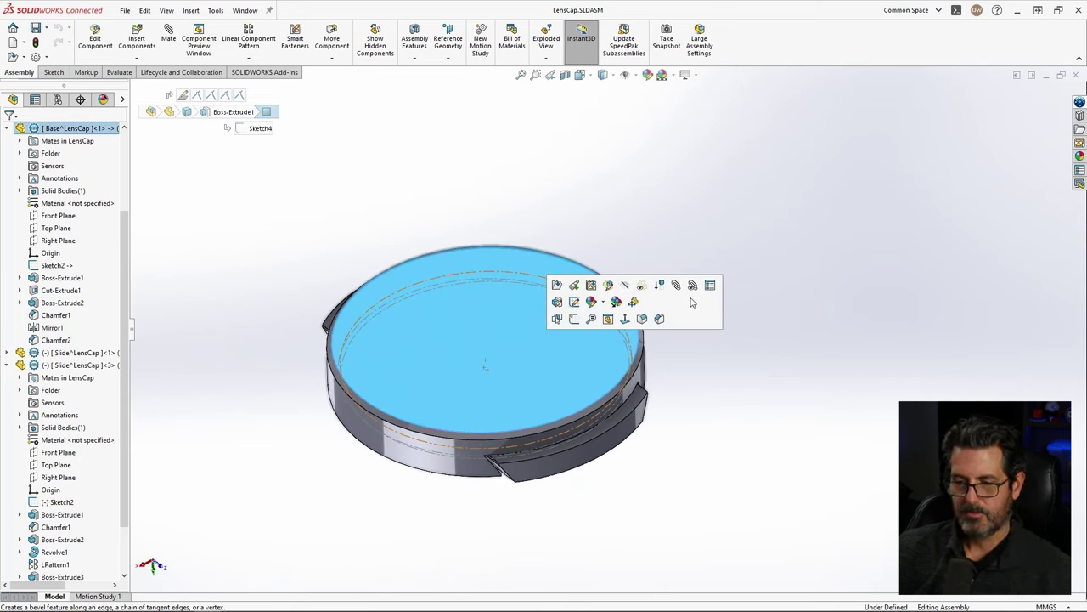
click(745, 240)
scroll(475, 329, down, 2)
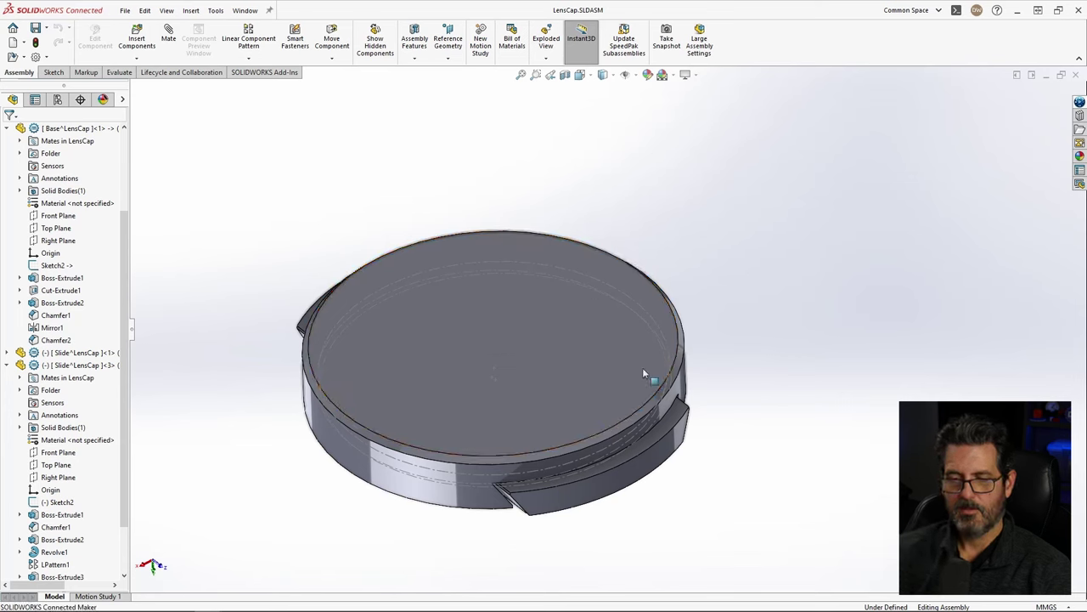
click(611, 372)
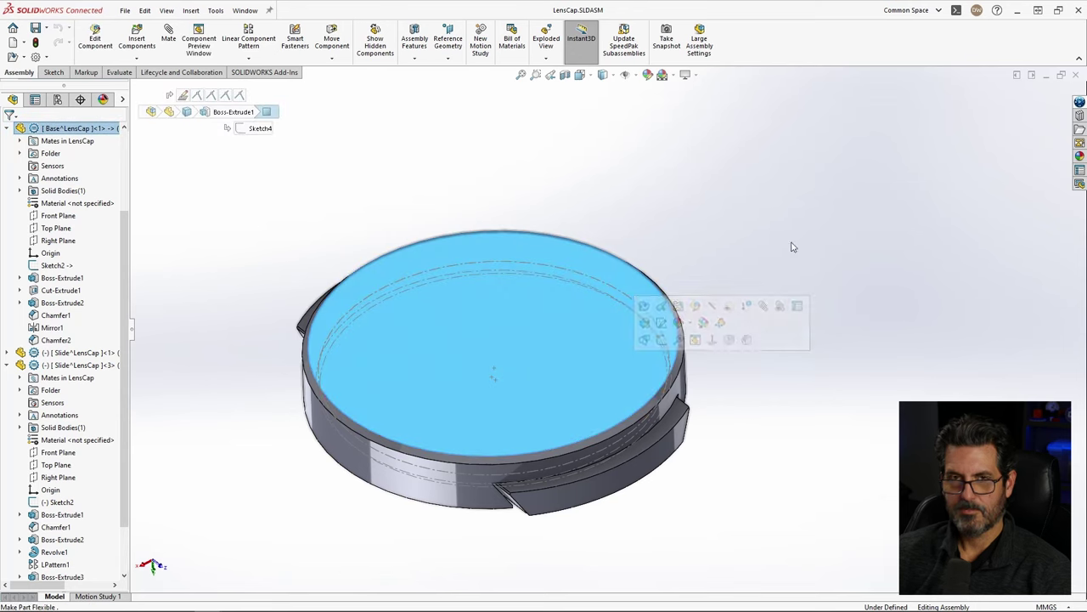
key(Escape)
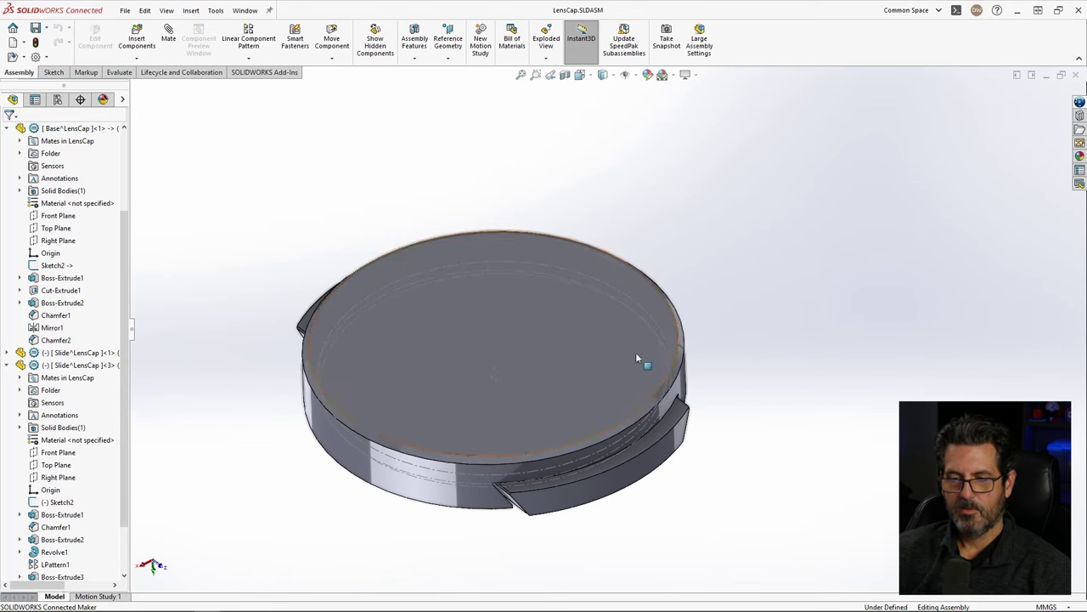
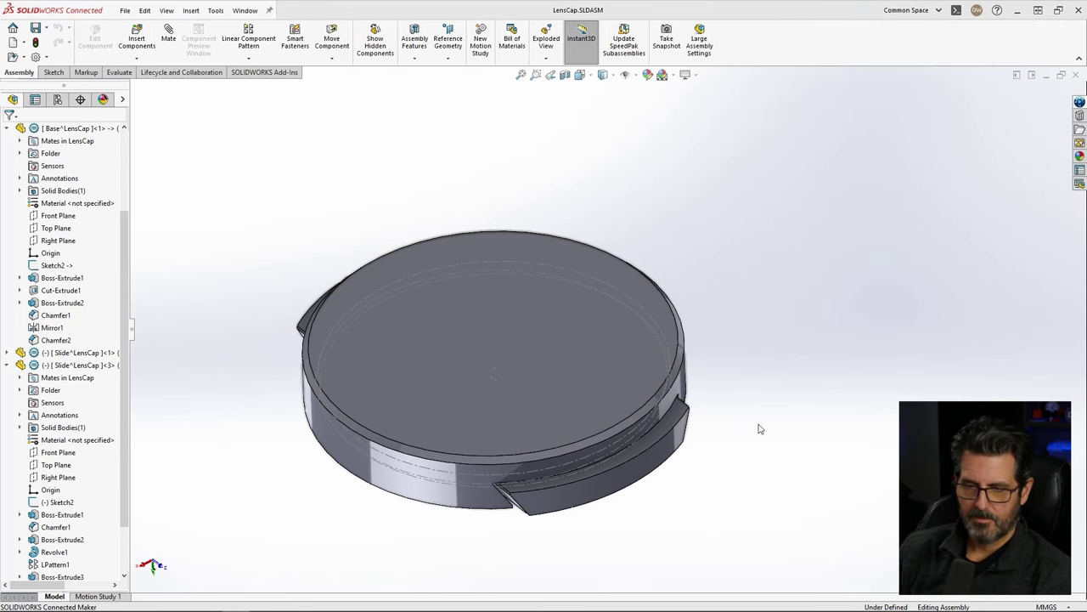
Step: Change Sketch1's circle diameter to 50 mm and rebuild the cap
middle_drag(356, 243, 575, 109)
key(ctrl+8)
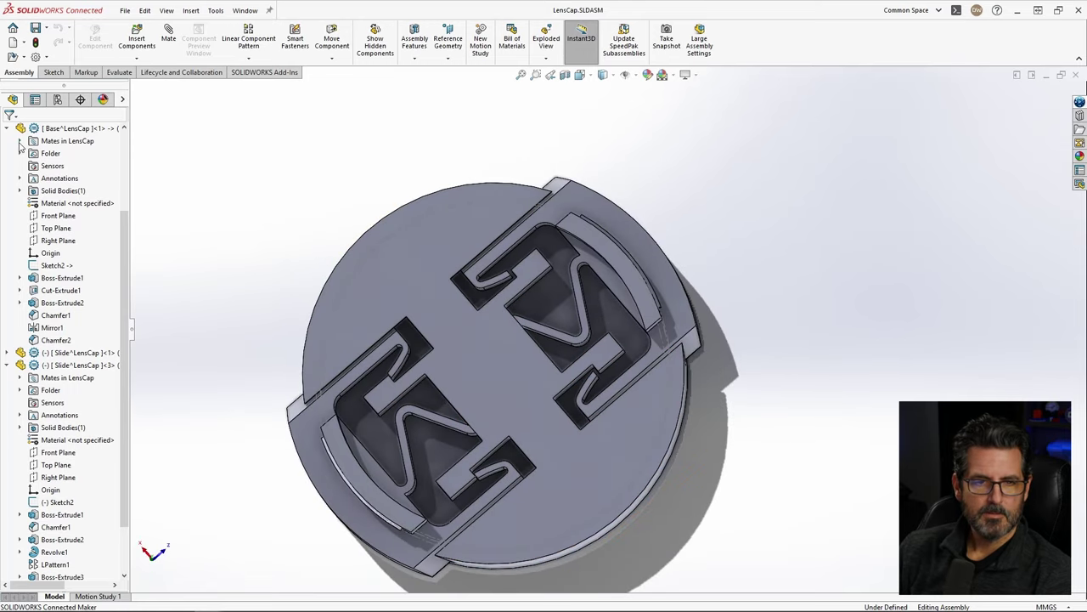
scroll(81, 158, up, 3)
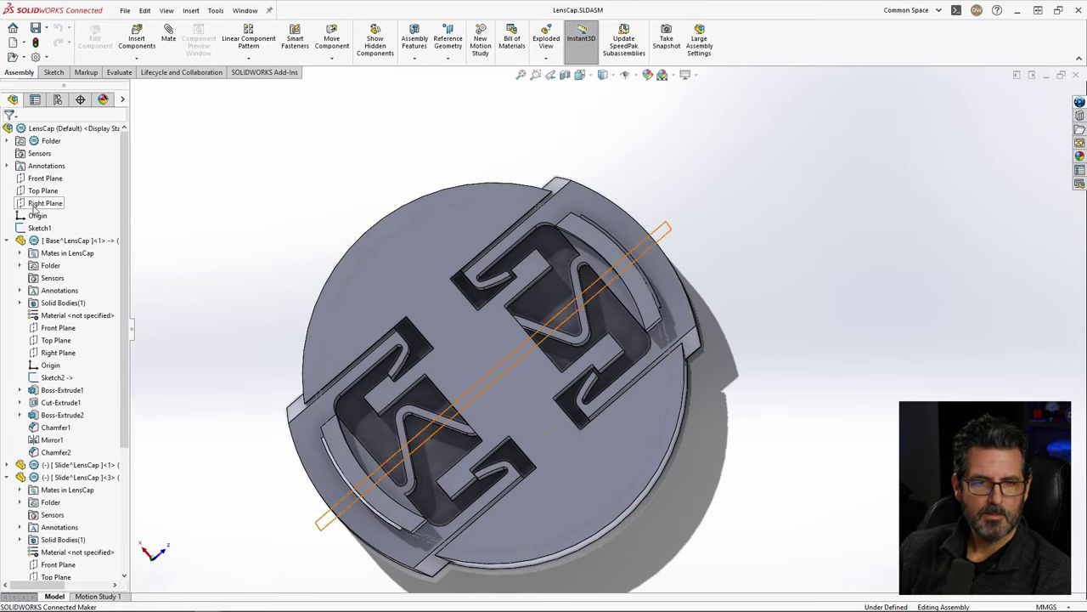
click(36, 227)
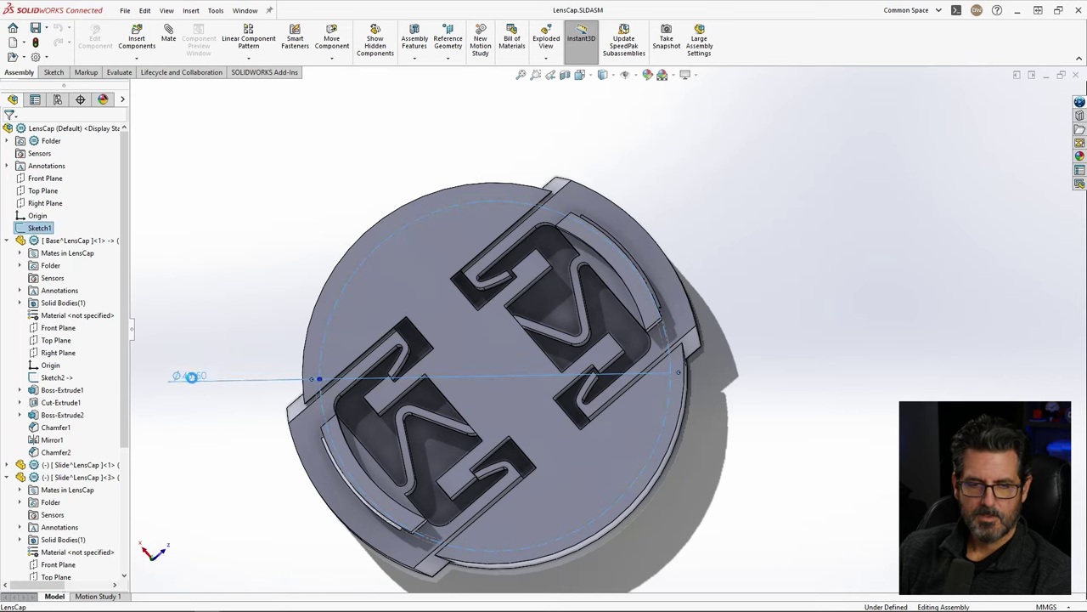
double_click(190, 376)
text(45.5)
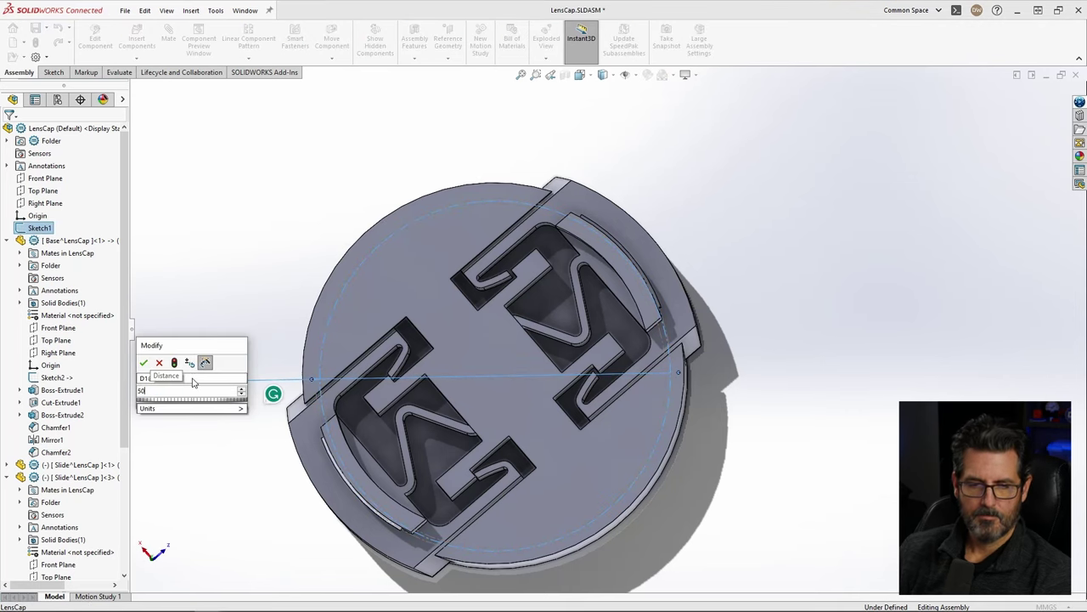
key(Return)
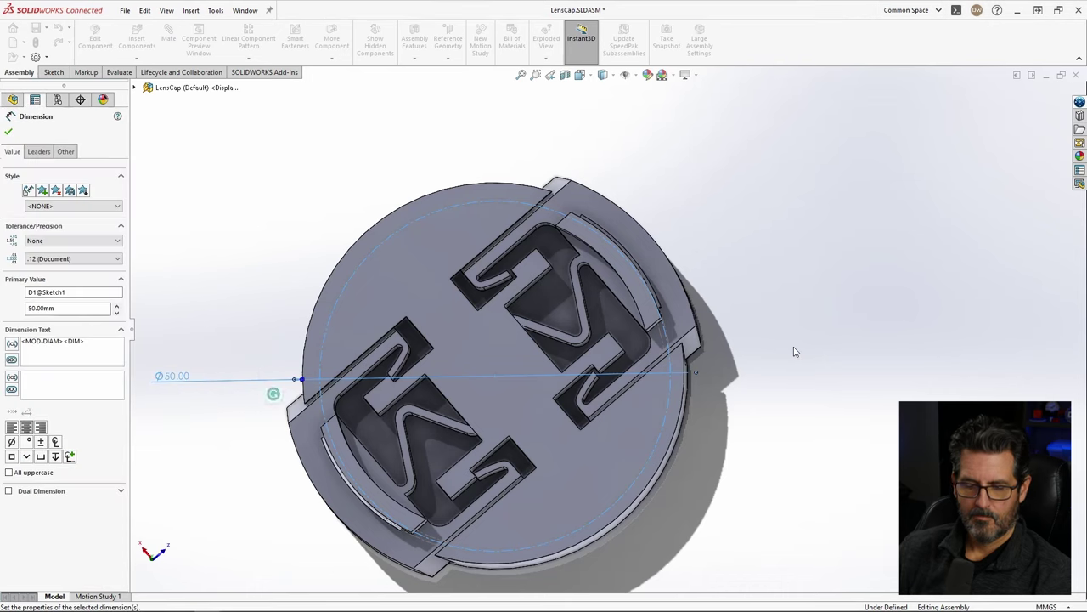
key(ctrl+b)
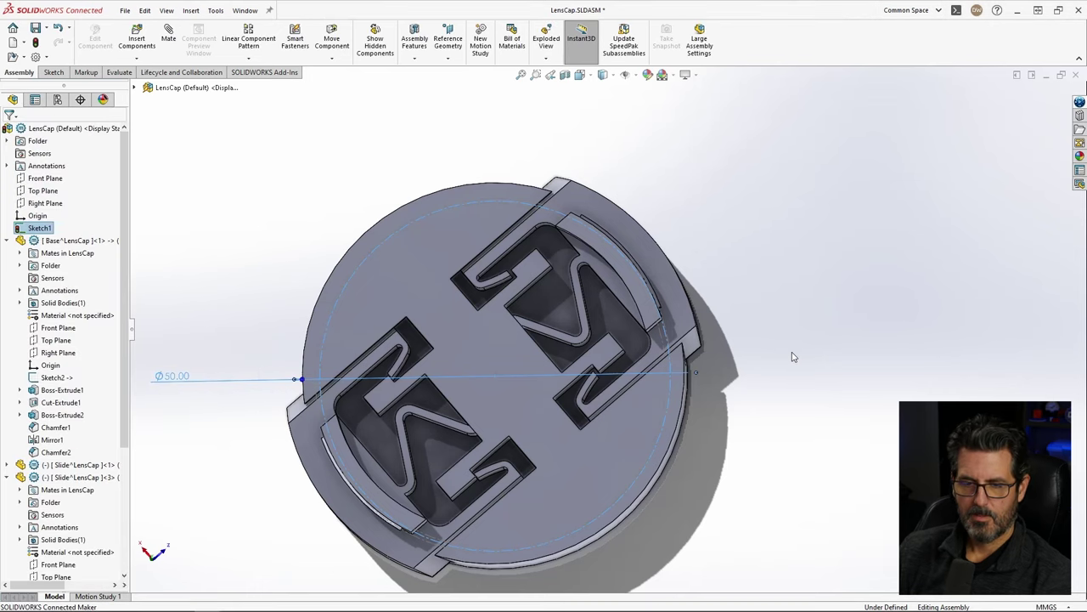
Step: Slide the Slide^LensCap<3> catch outward along its slot
middle_drag(762, 373, 589, 281)
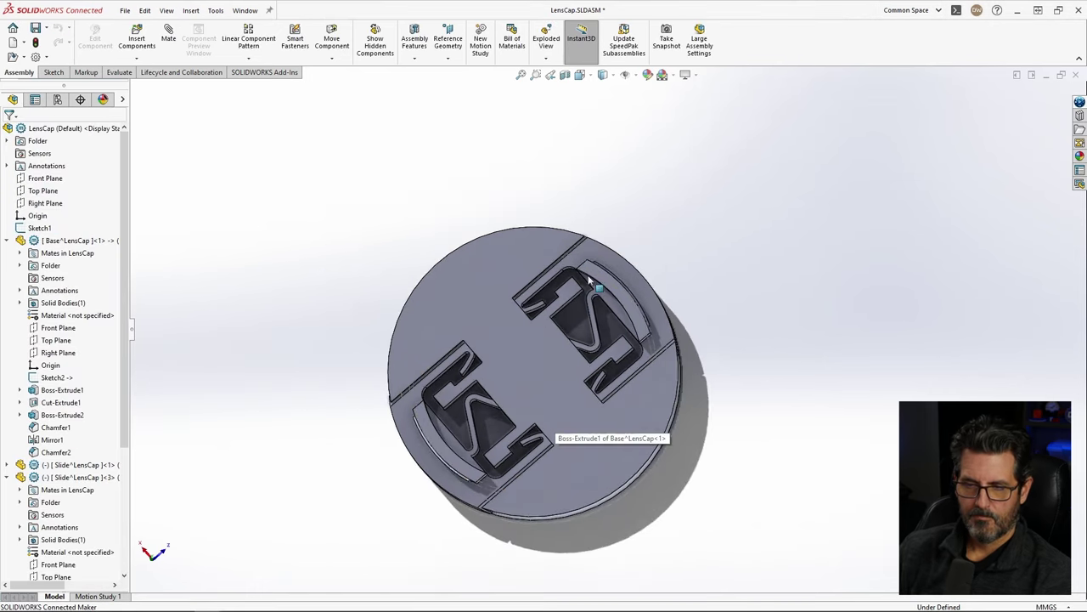
drag(588, 246, 394, 436)
middle_drag(532, 466, 602, 388)
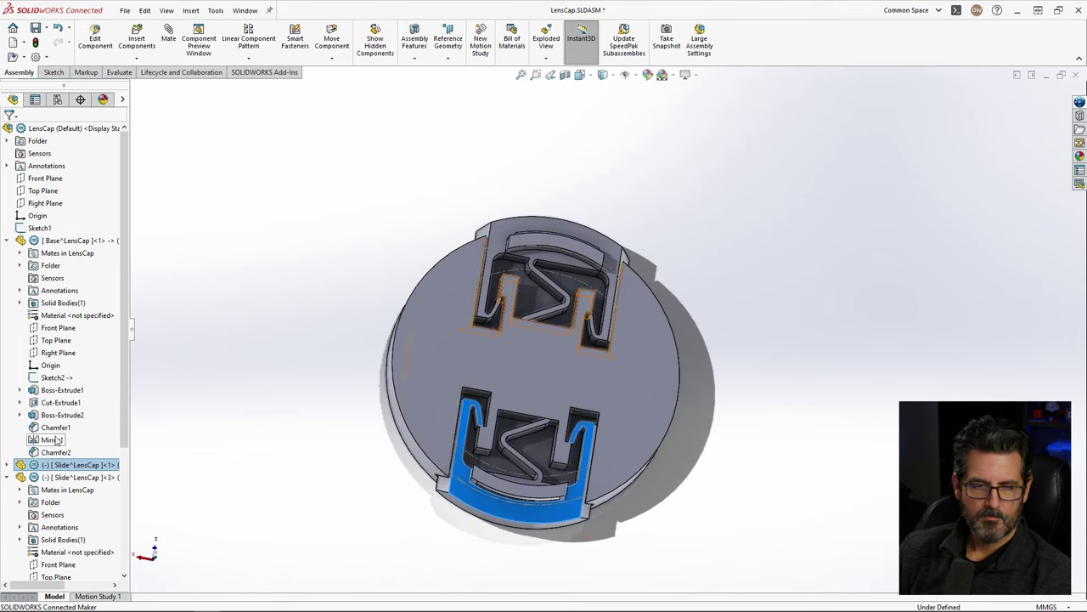
Step: Change Sketch1's Ø50.00 circle diameter to 55 mm
click(48, 229)
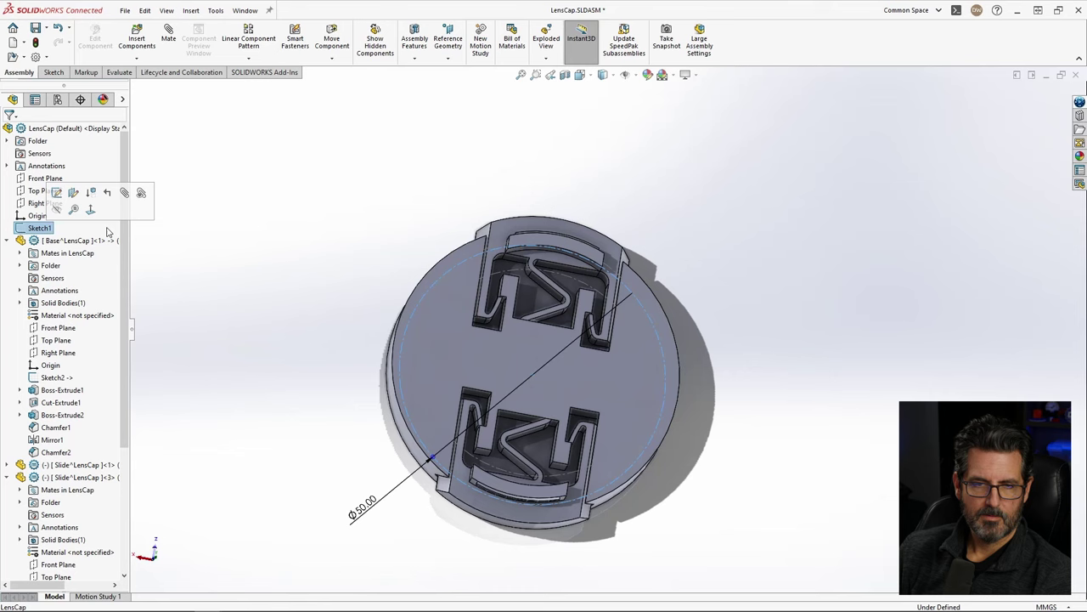
double_click(367, 509)
text(55)
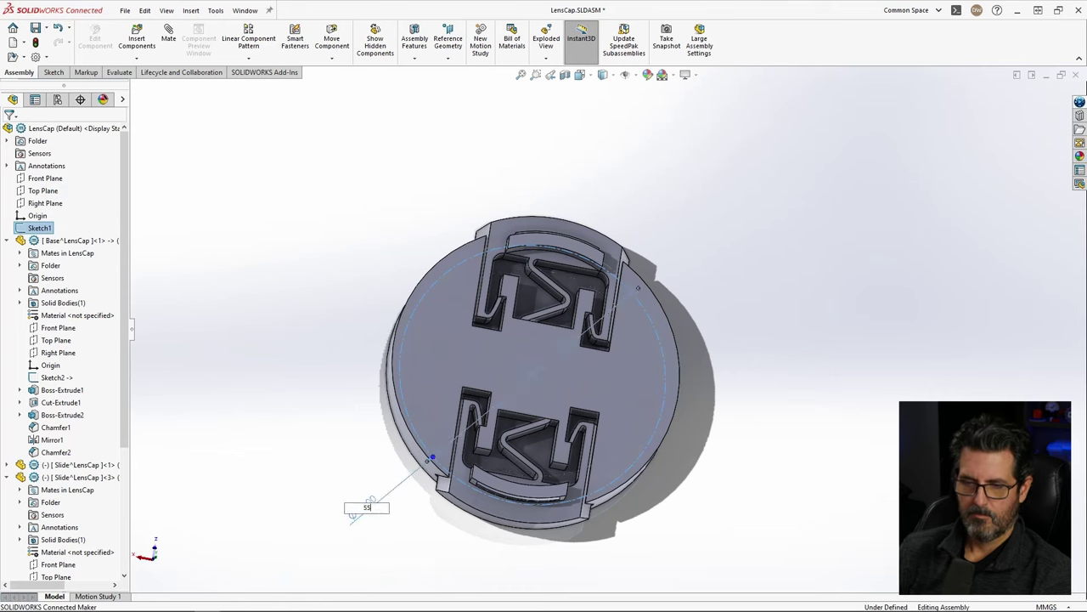
key(Return)
Step: Move the top and bottom slide catches in their slots and inspect the cap from tilted views
middle_drag(630, 254, 654, 282)
key(Escape)
drag(596, 233, 606, 223)
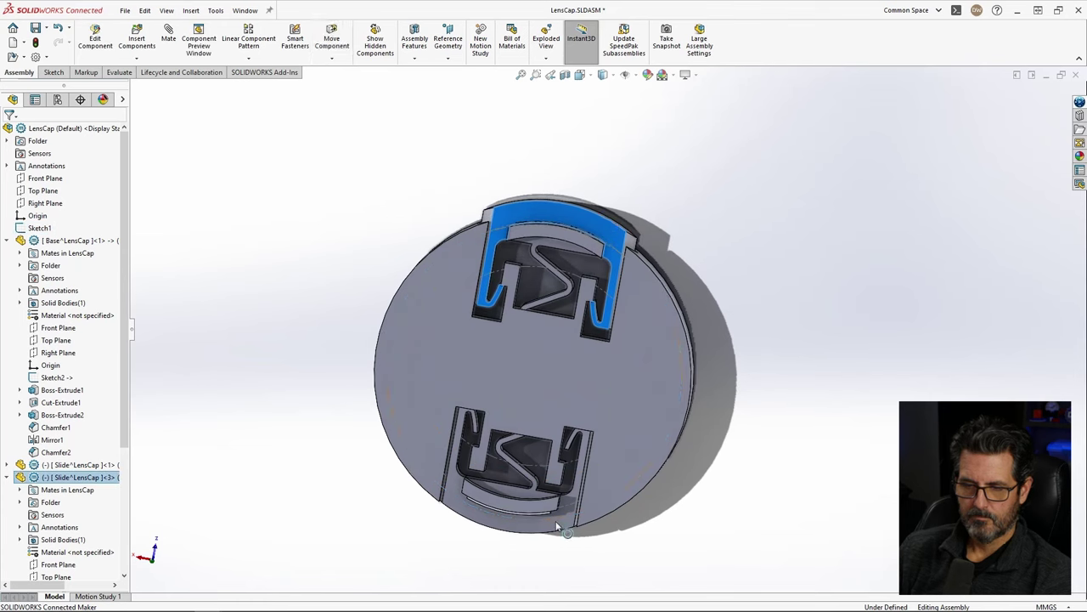
click(554, 529)
drag(560, 538, 565, 544)
middle_drag(586, 492, 552, 386)
scroll(546, 384, down, 5)
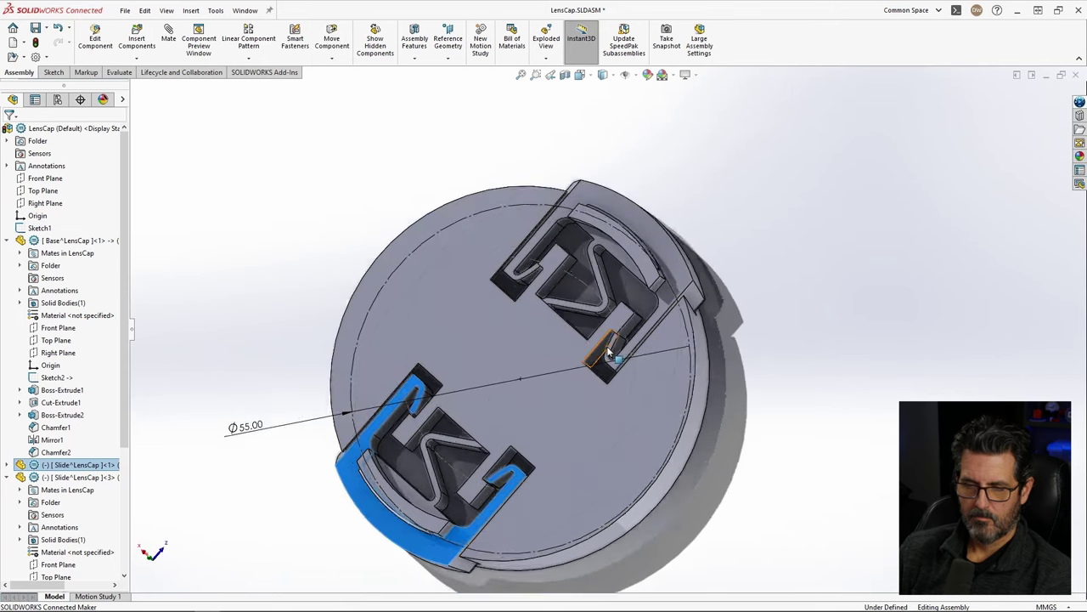
scroll(558, 429, up, 5)
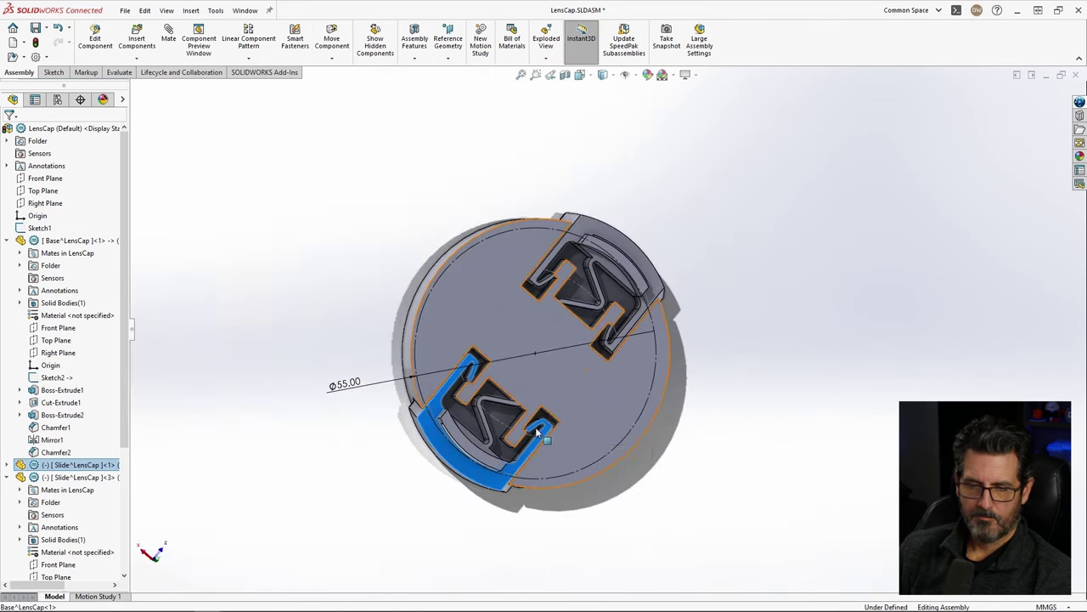
mouse_move(643, 422)
middle_down()
mouse_move(575, 340)
mouse_move(568, 387)
mouse_move(547, 405)
middle_up()
mouse_move(603, 357)
middle_down()
mouse_move(619, 370)
mouse_move(598, 374)
middle_up()
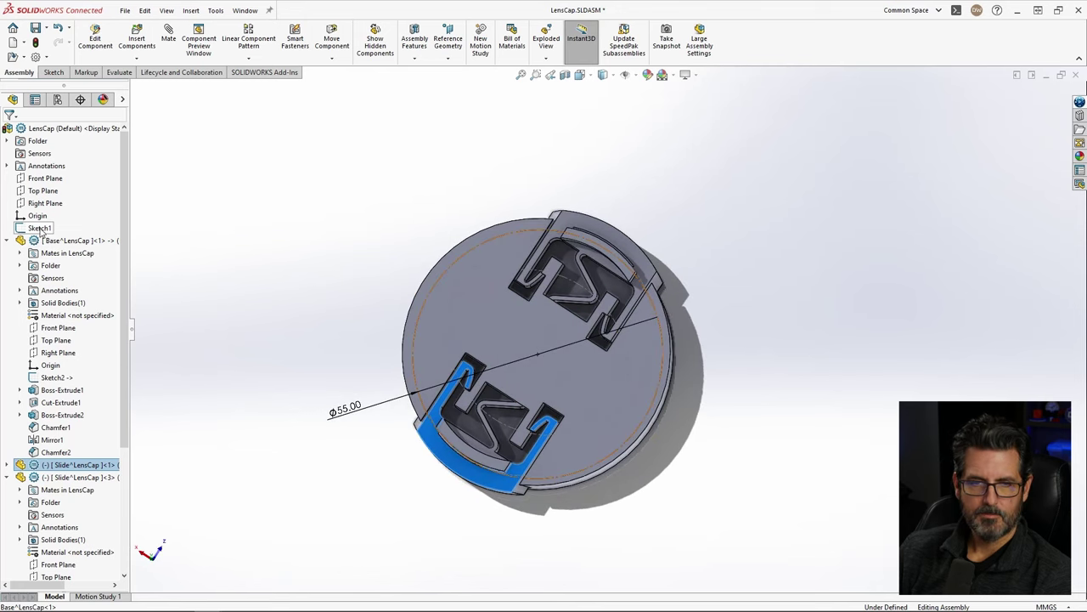
Step: Reduce Sketch1's Ø55.00 circle diameter back to 45.50 mm and rebuild
click(39, 228)
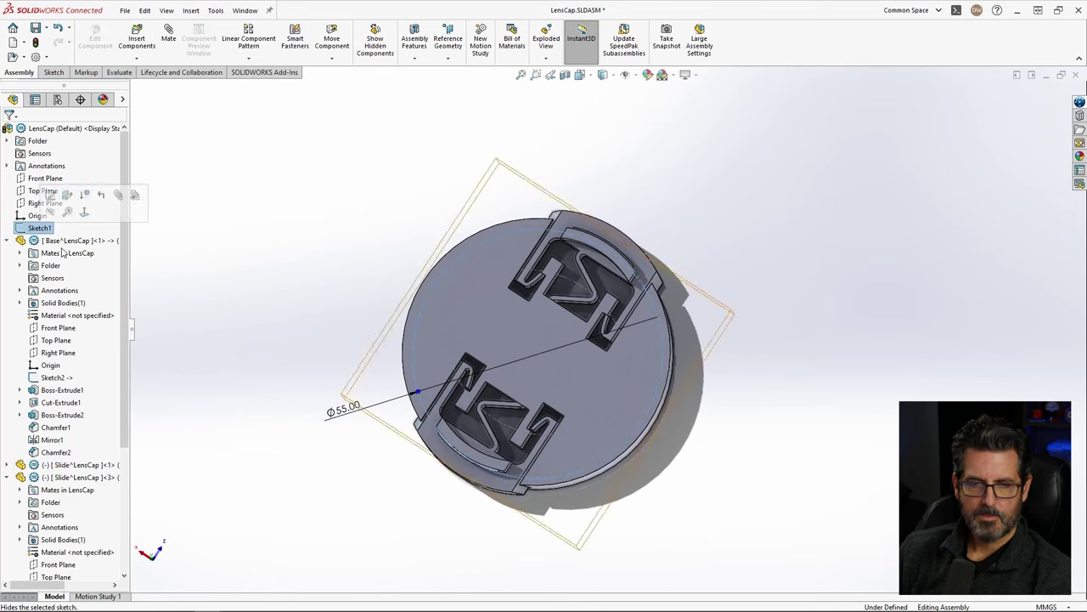
click(363, 400)
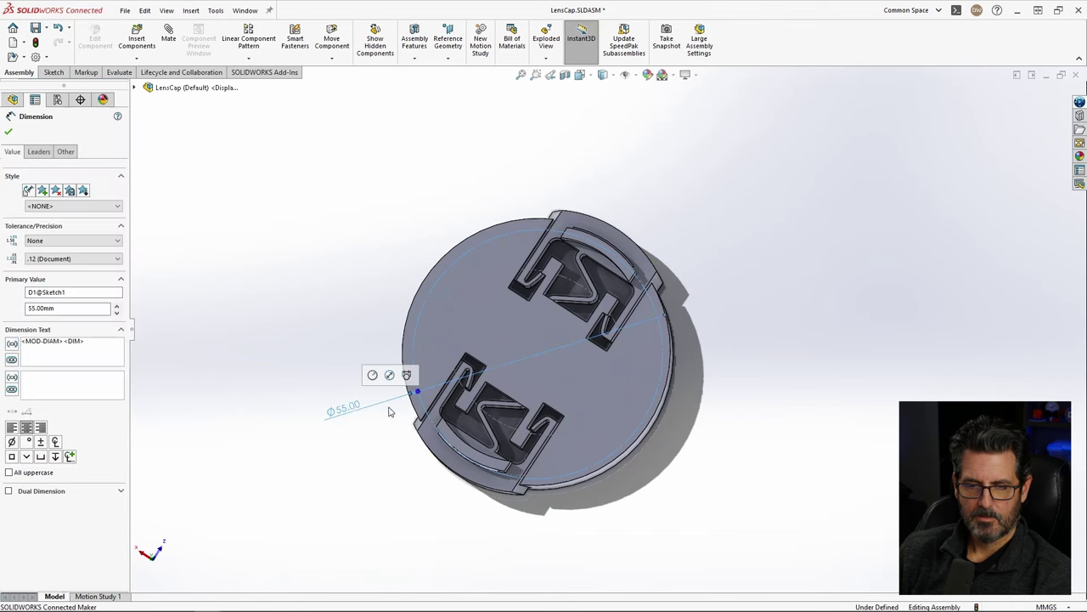
double_click(345, 412)
text(4)
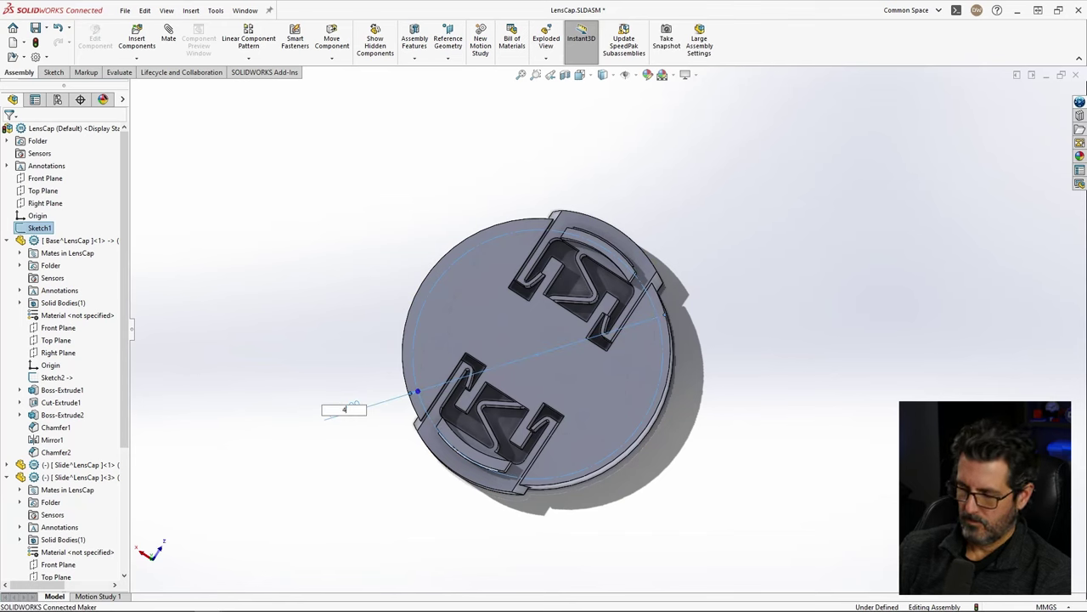
text(5.5)
key(Return)
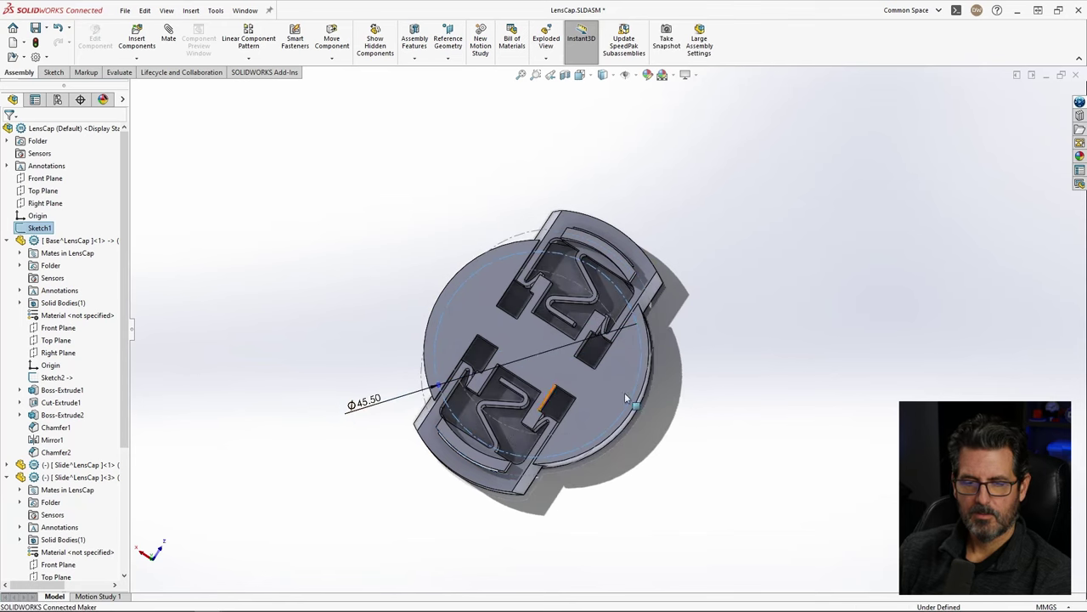
click(738, 406)
Step: View the cap from below and check its circular edge diameter
scroll(518, 480, down, 2)
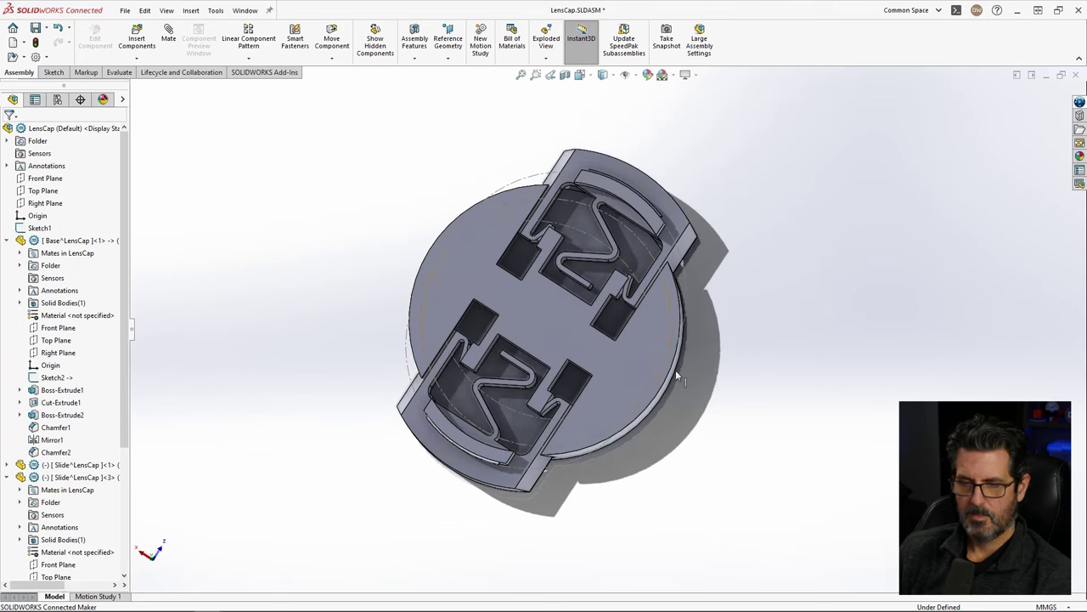
click(719, 444)
middle_drag(719, 444, 493, 158)
click(493, 158)
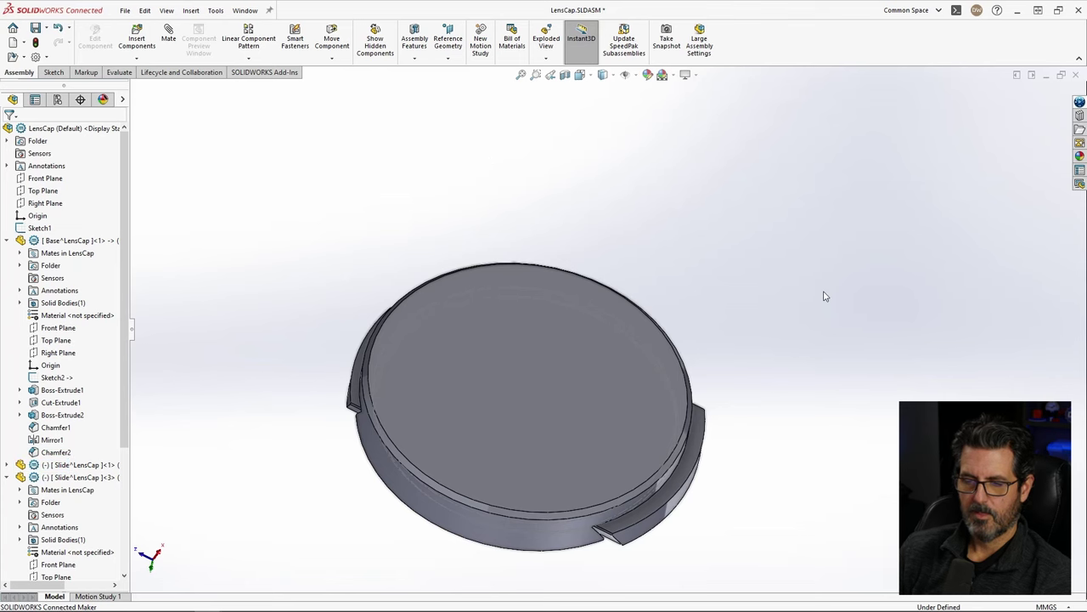
click(534, 516)
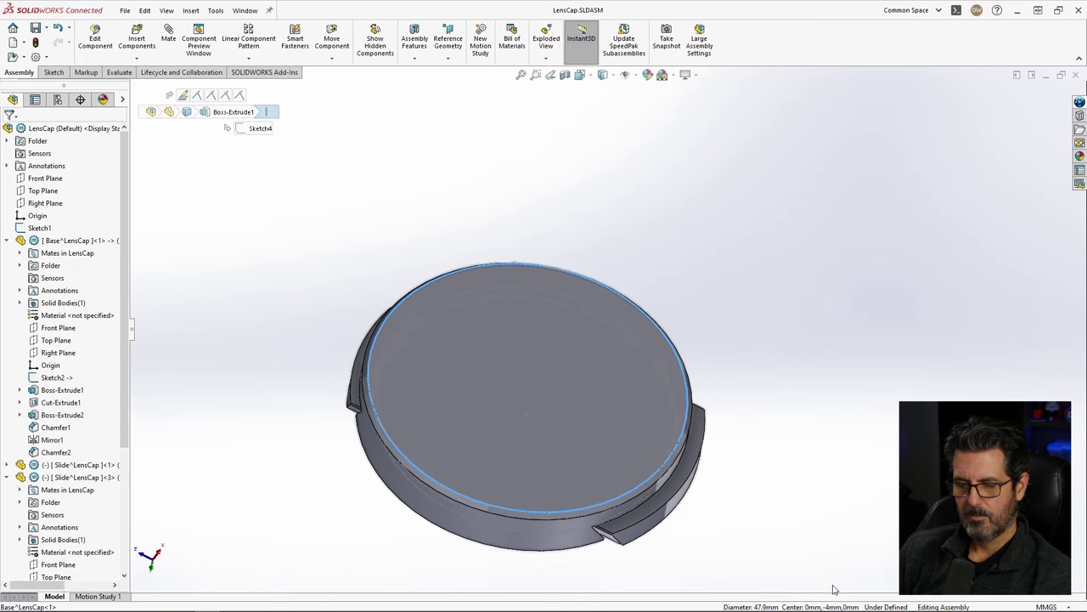
click(808, 409)
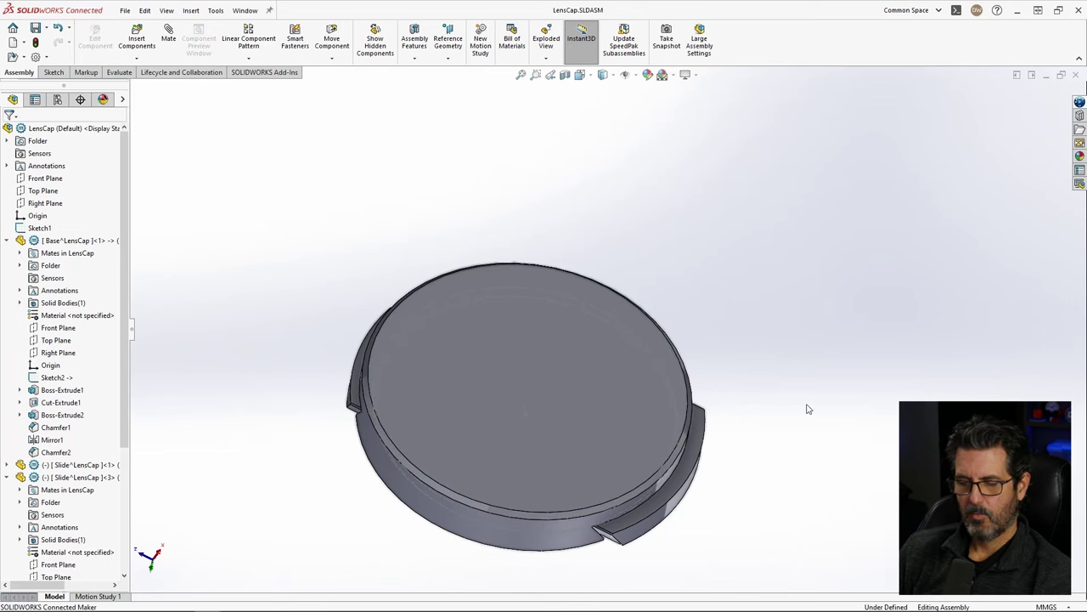
click(124, 10)
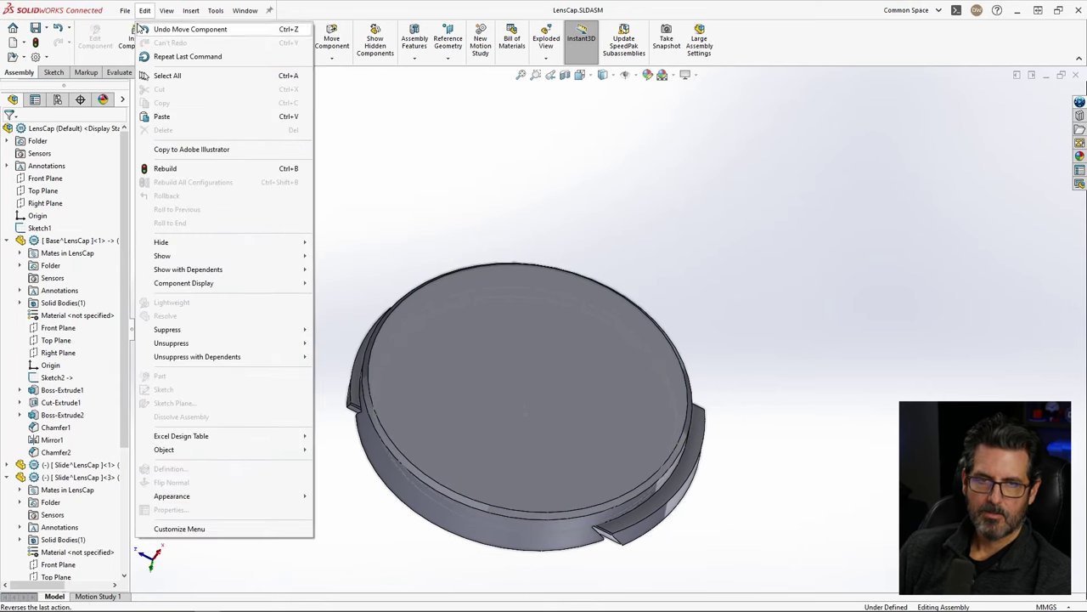
Step: Create a new MMGS part and draw a circle centred on the origin on the Top Plane
click(134, 31)
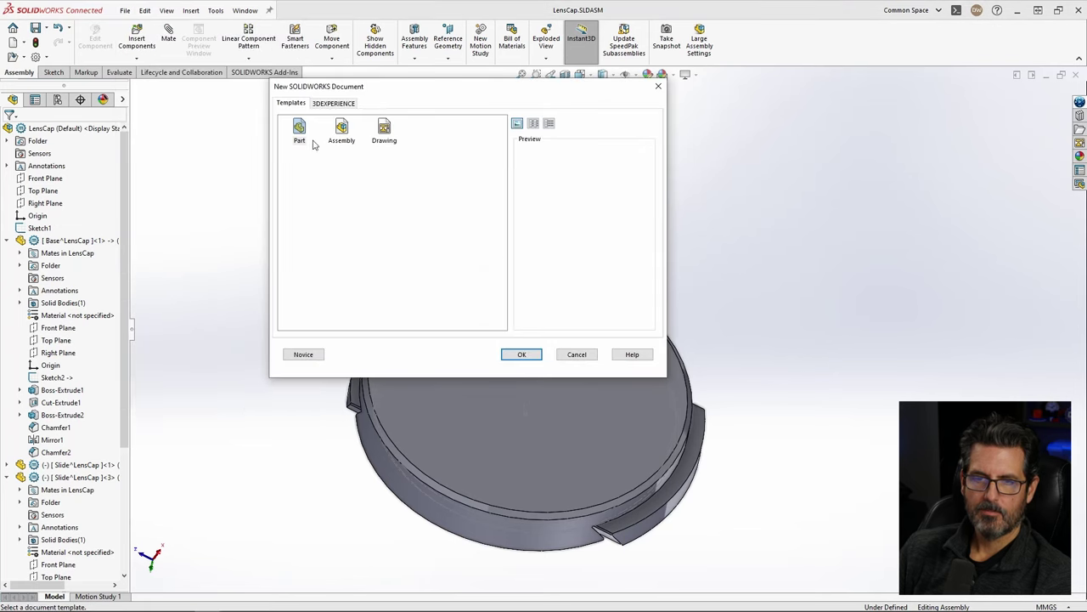
key(Return)
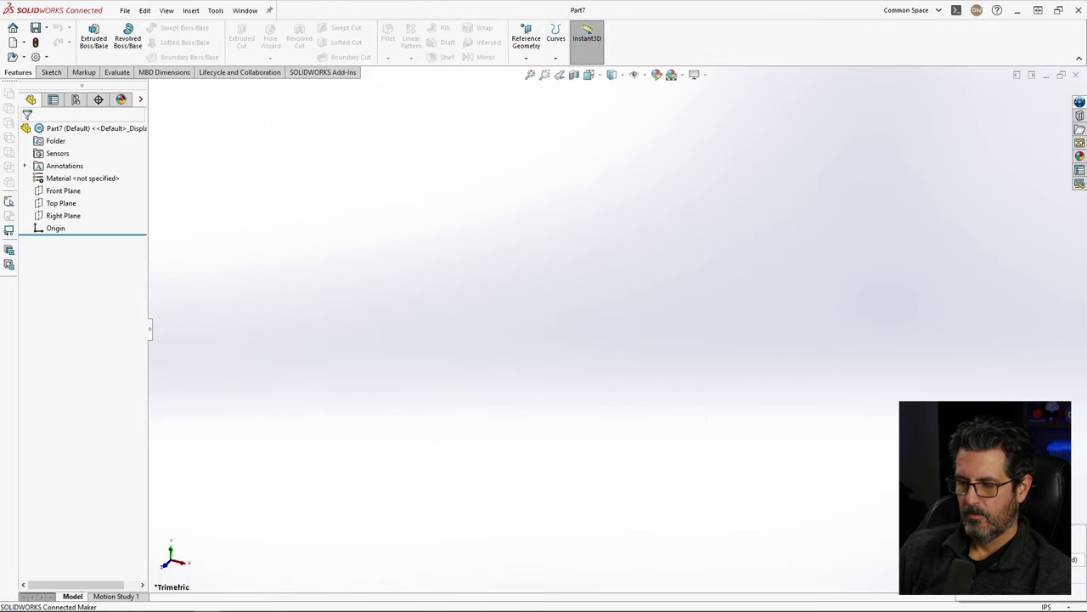
click(977, 548)
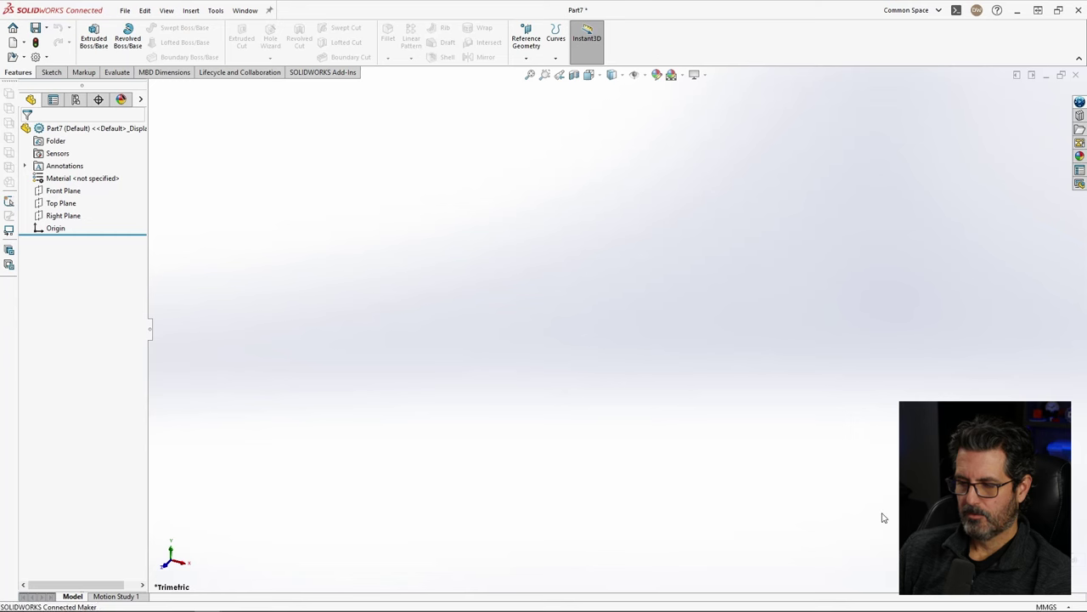
click(61, 203)
click(68, 182)
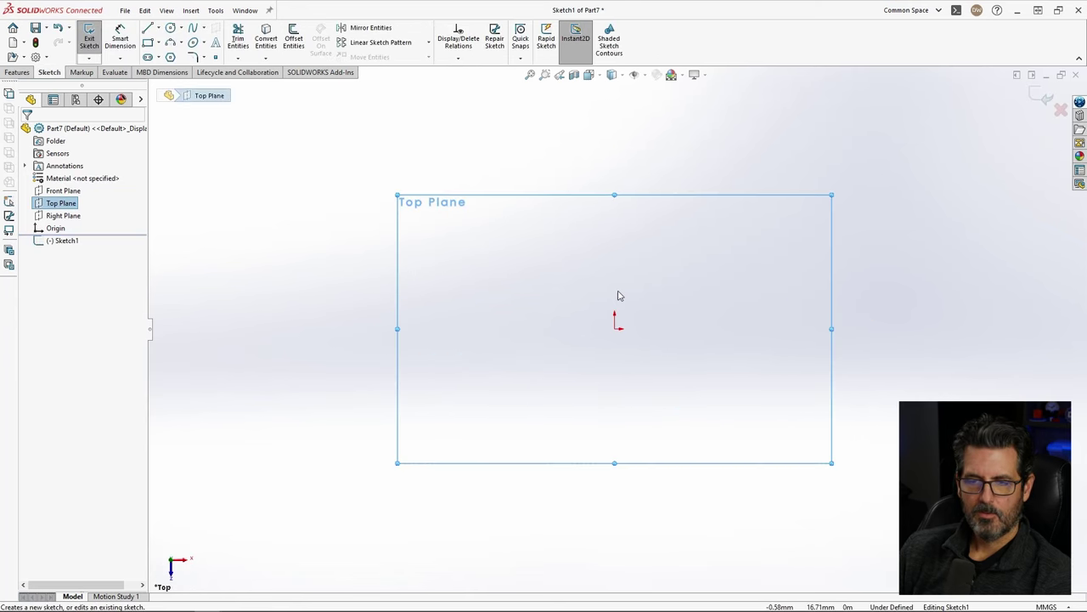
click(171, 28)
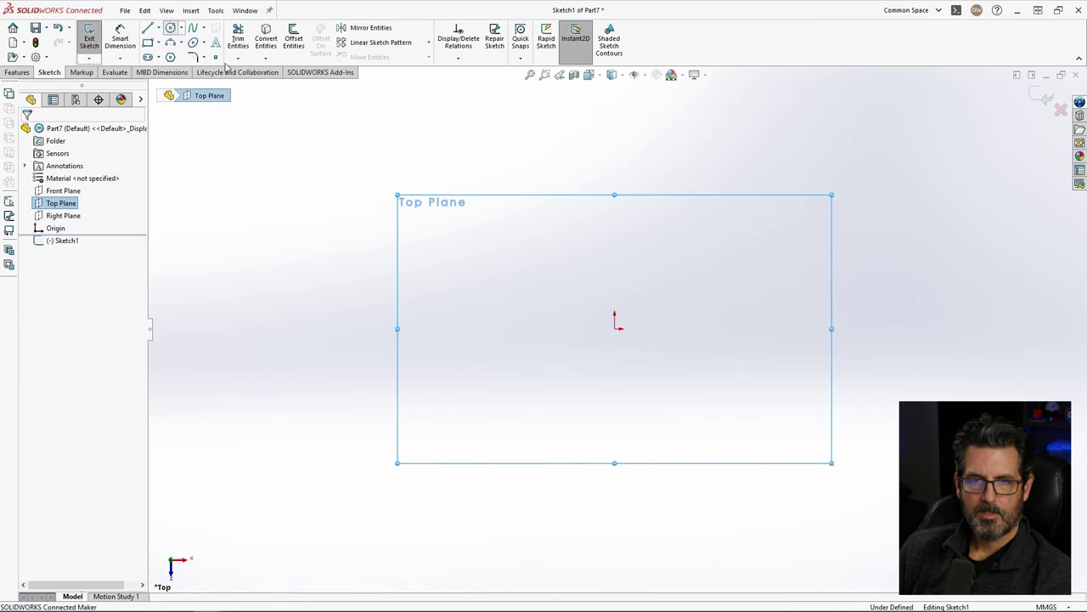
click(616, 325)
click(723, 252)
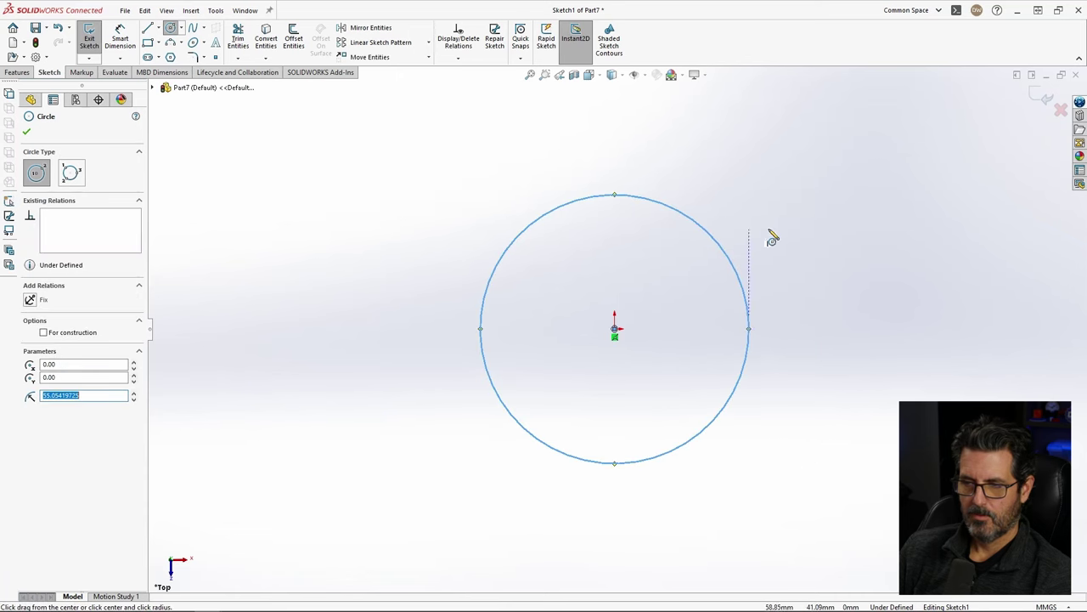
key(Escape)
Step: Dimension the circle's diameter to 47.9 mm
key(d)
click(686, 220)
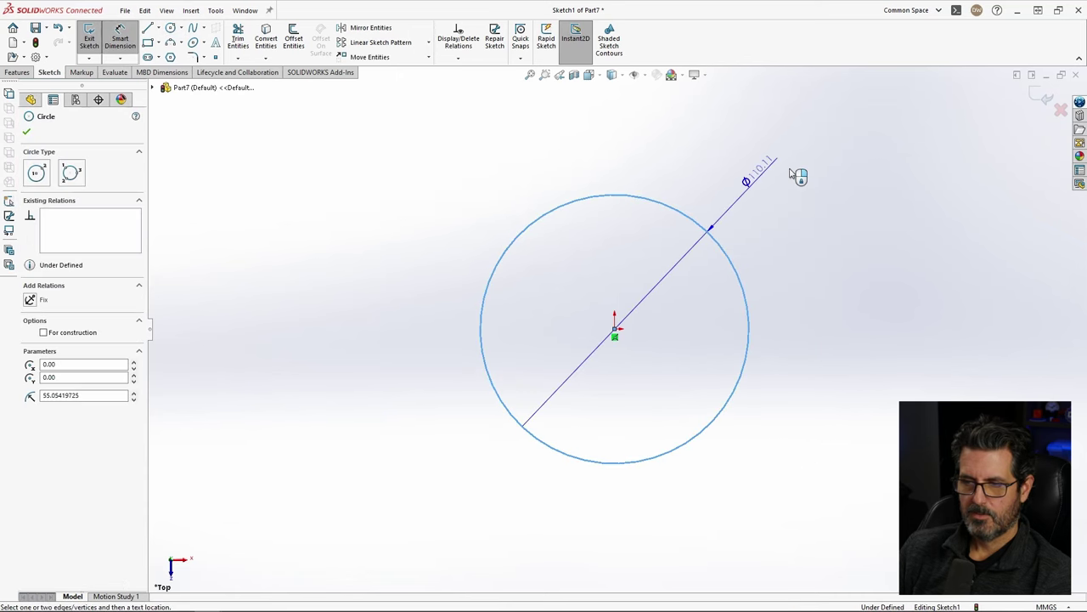
click(794, 174)
text(47.)
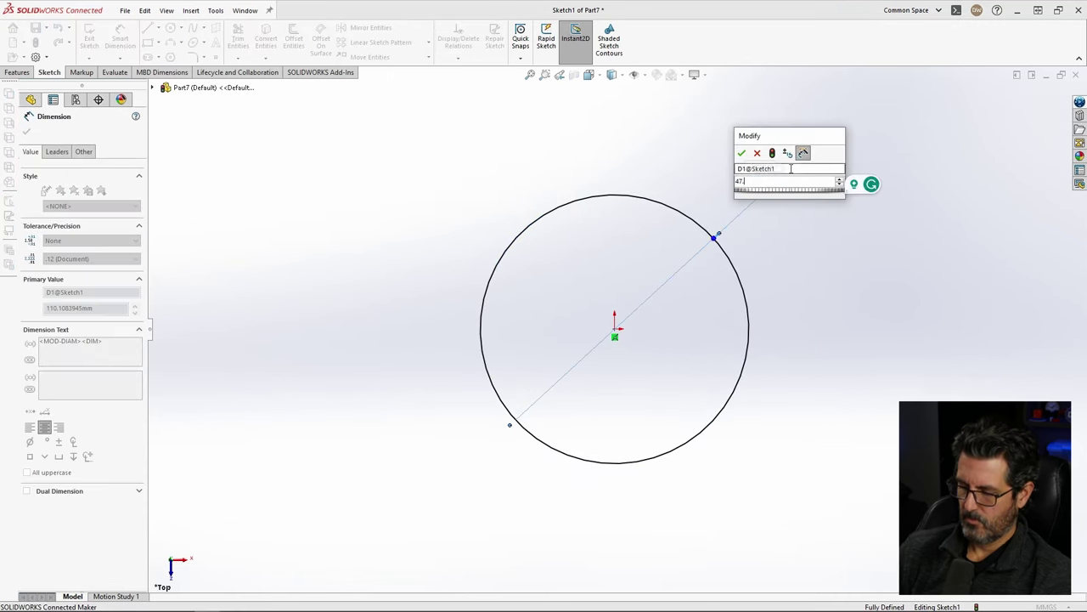
text(9)
key(Return)
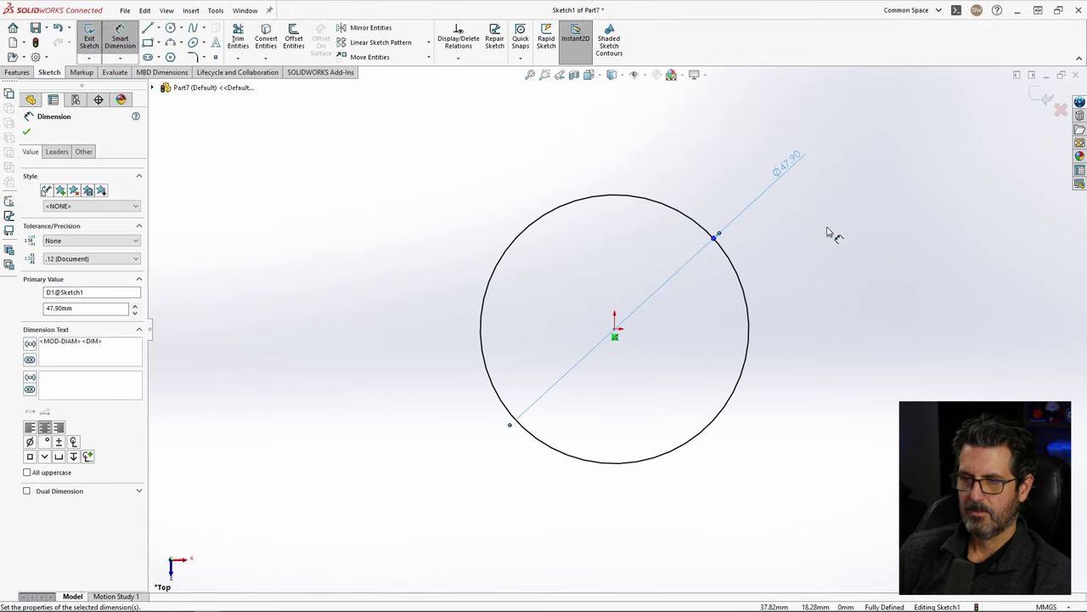
key(Escape)
Step: Convert the circle to construction geometry and exit the sketch
click(586, 205)
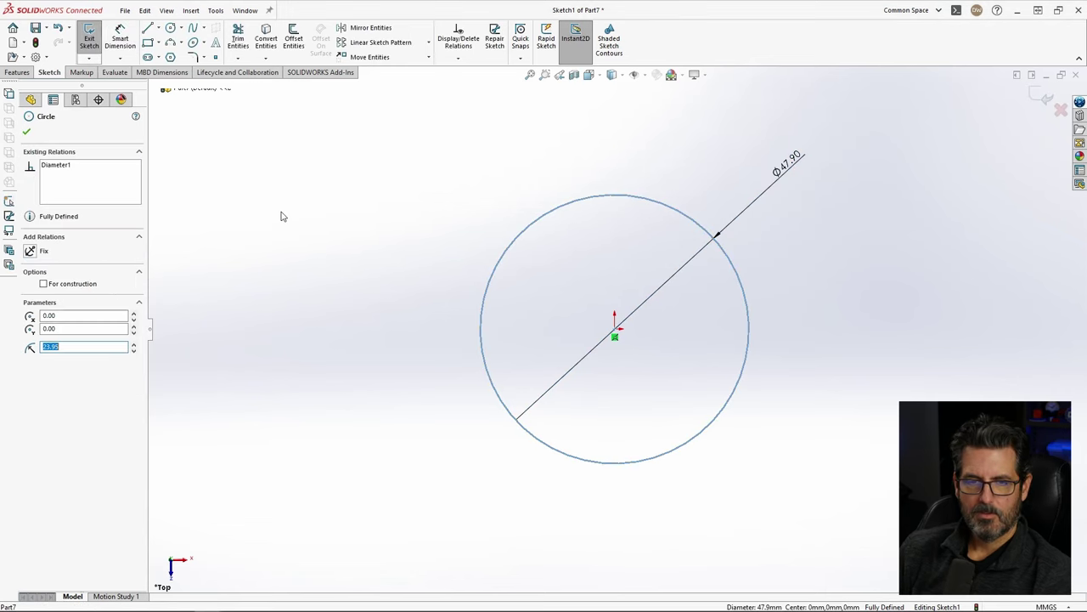
click(60, 286)
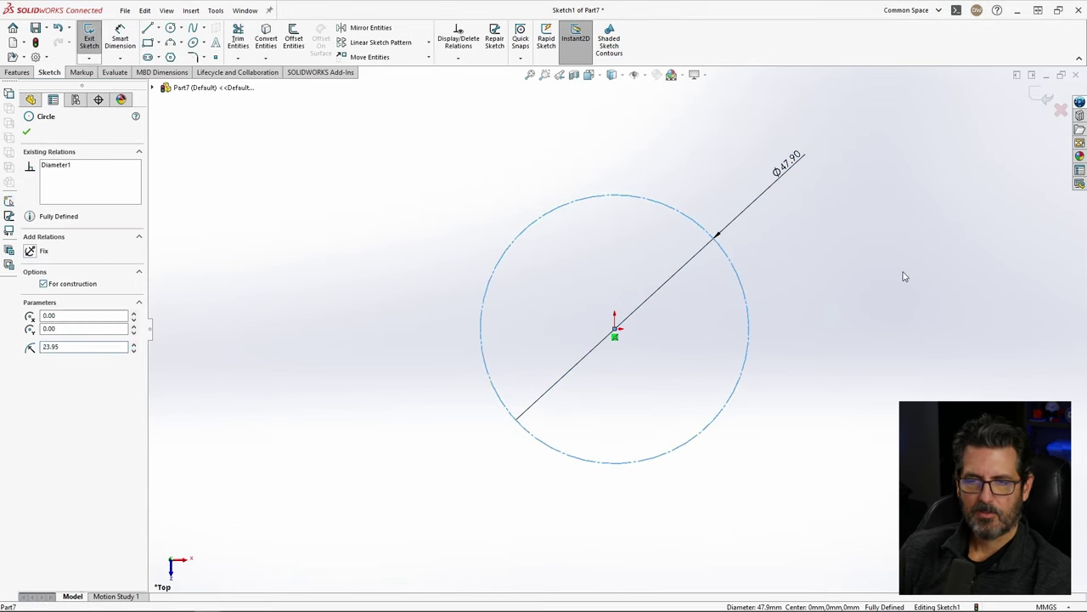
click(894, 269)
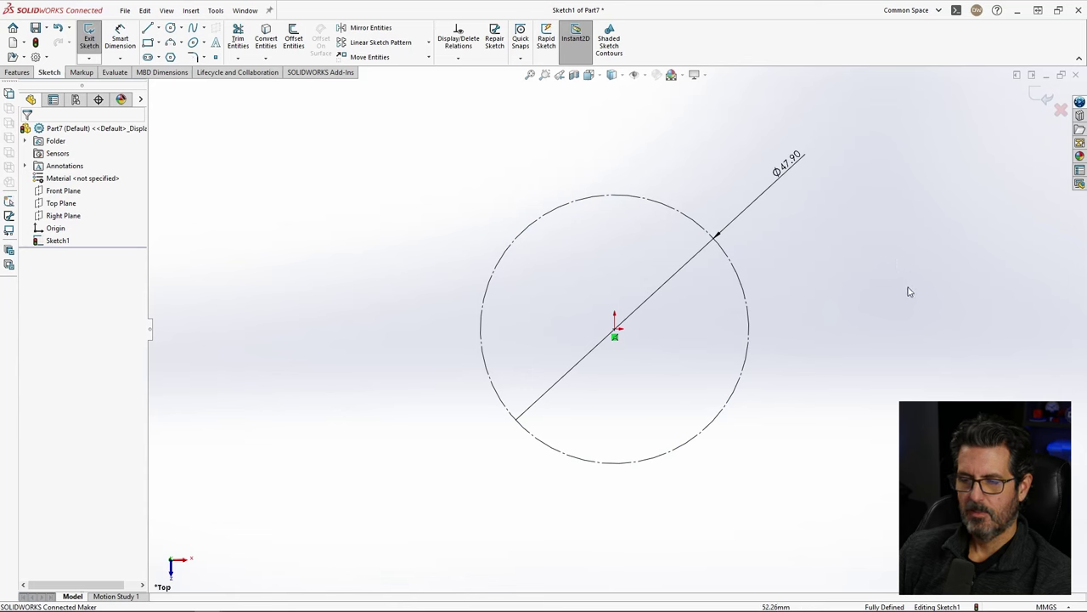
click(1035, 96)
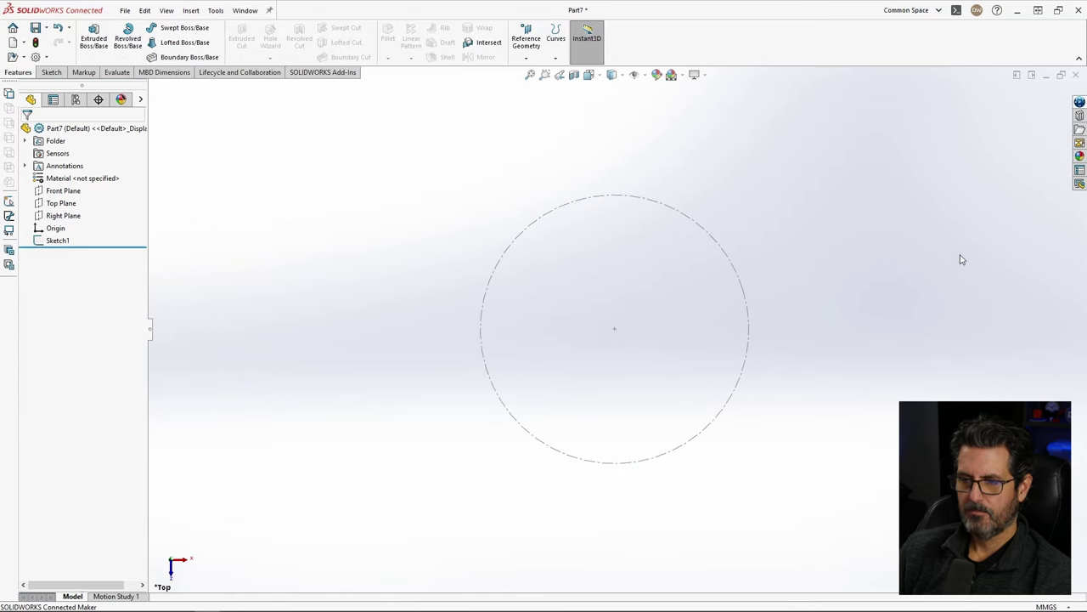
Step: Import ClearBean.dxf onto the Top Plane as editable 2D sketch entities, not a reference
click(62, 208)
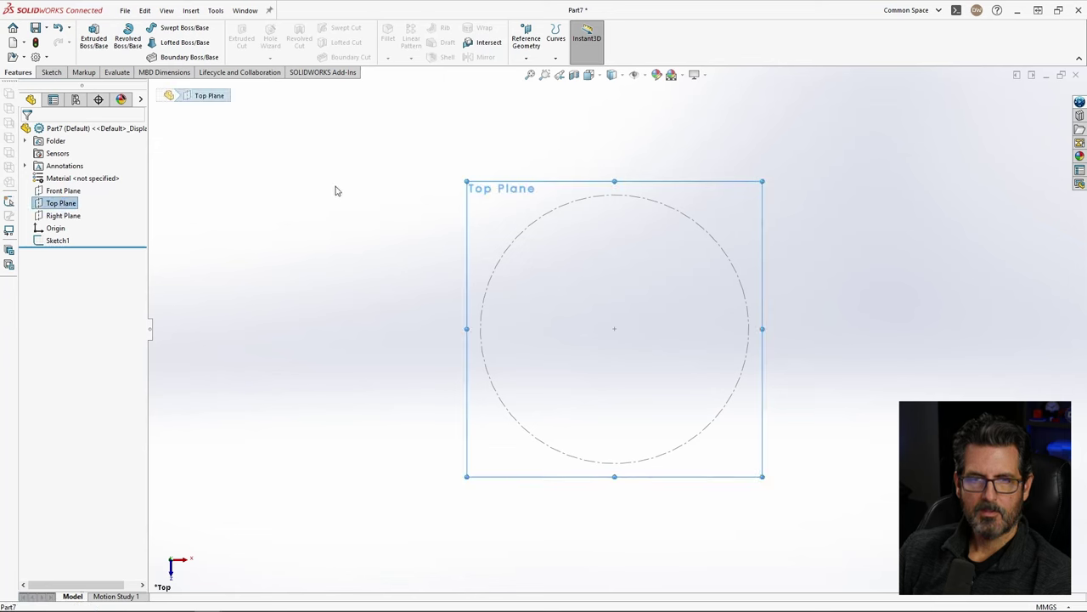
click(192, 11)
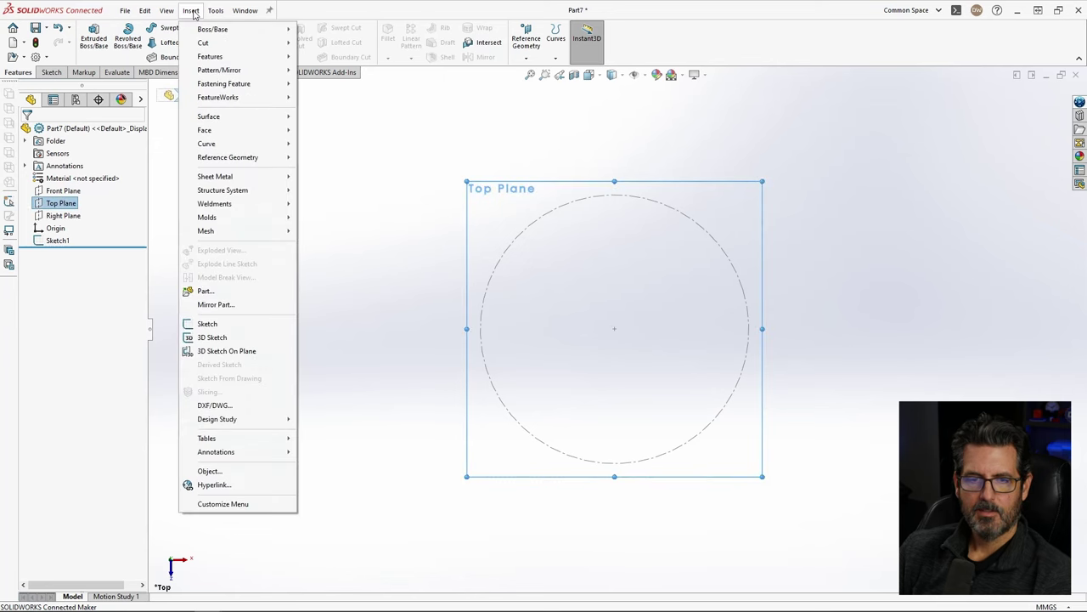
click(214, 406)
click(146, 80)
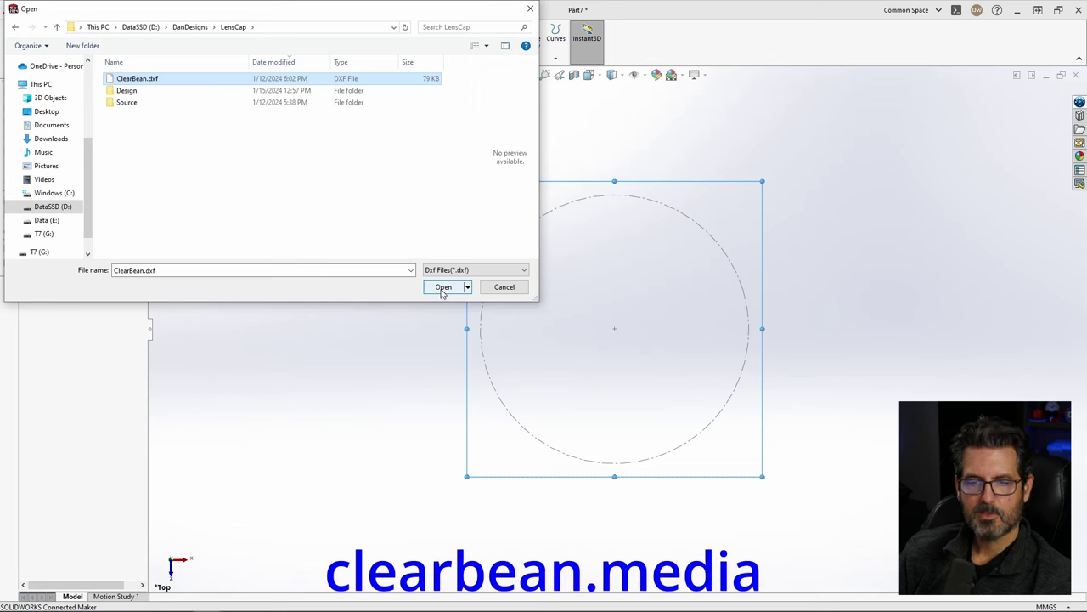
click(443, 288)
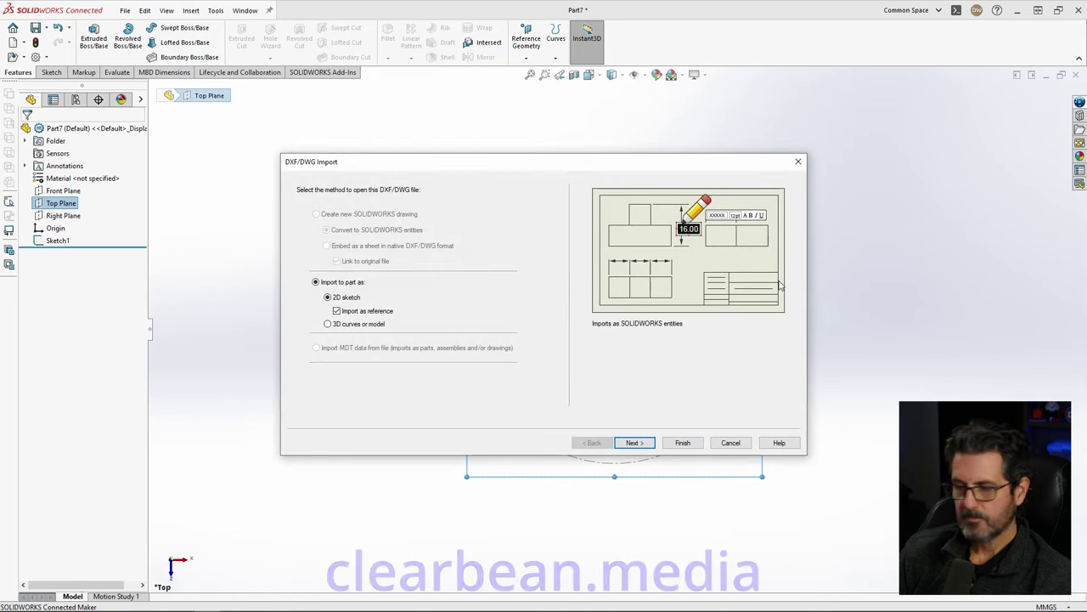
mouse_move(330, 326)
click(365, 311)
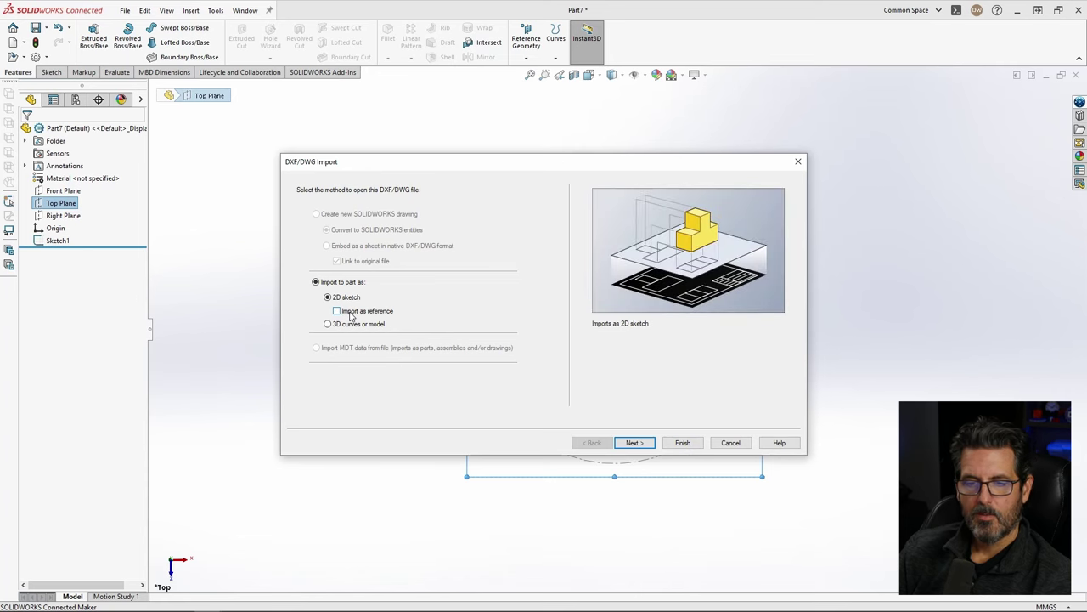
click(683, 442)
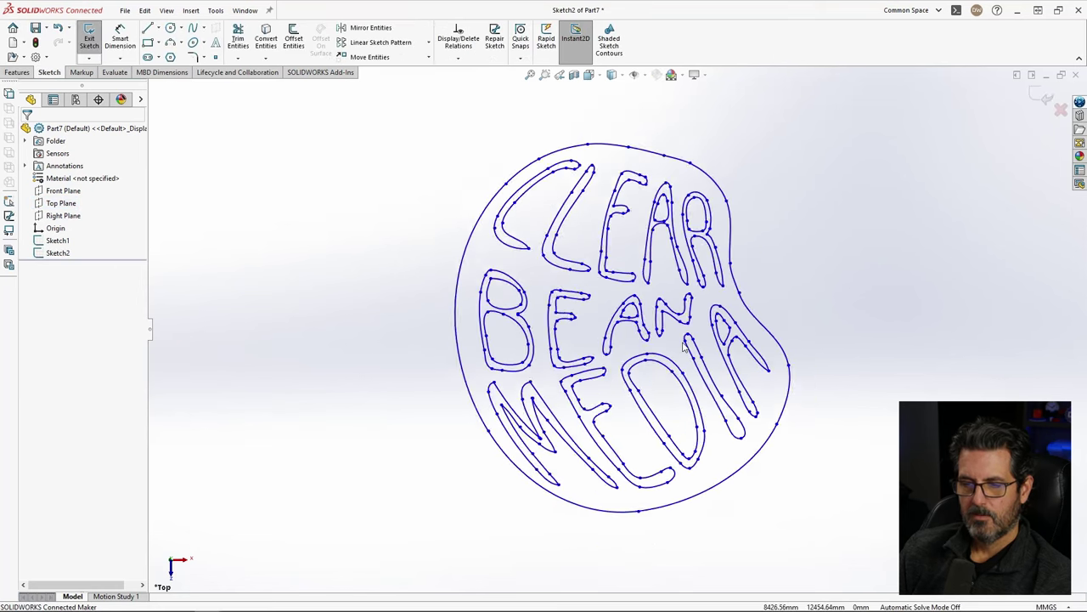
Step: Box-select all 259 logo entities and choose Scale Entities from the Move Entities flyout
scroll(680, 351, down, 4)
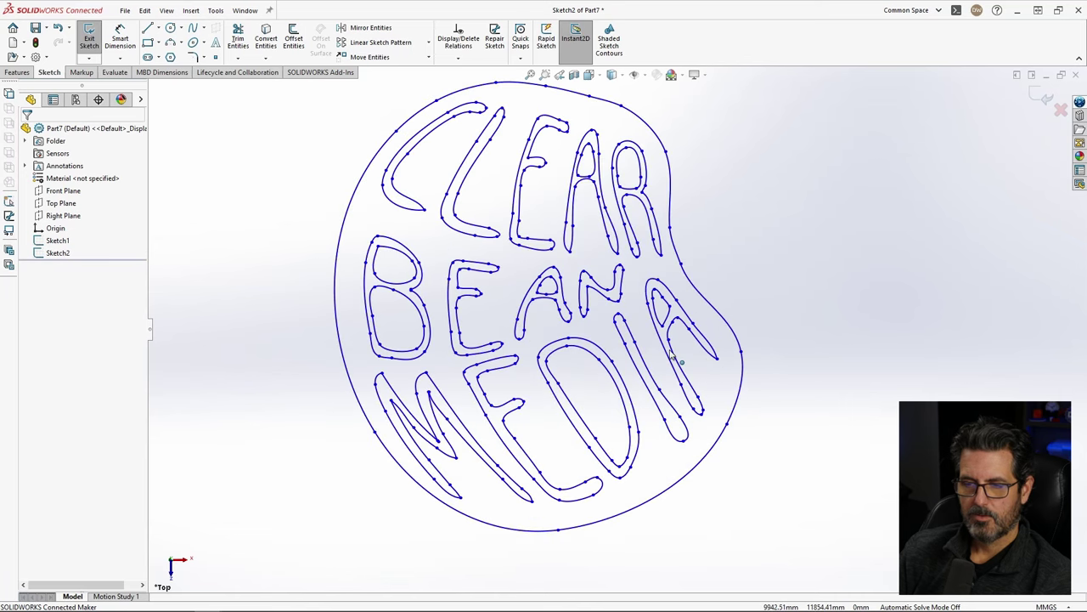
scroll(615, 323, up, 1)
mouse_move(393, 175)
mouse_down()
mouse_move(514, 272)
mouse_move(718, 498)
mouse_up()
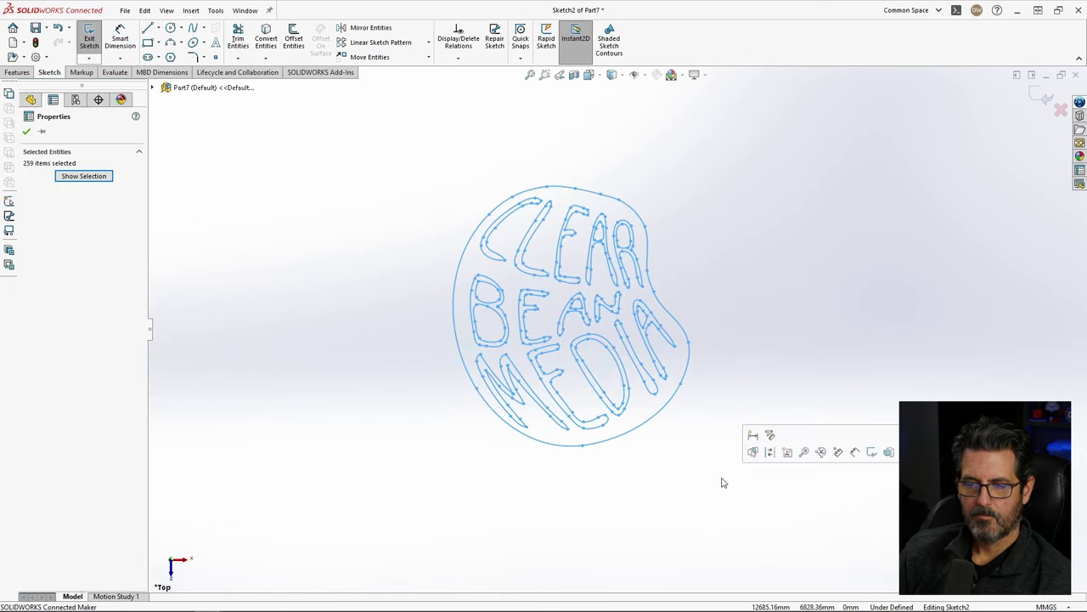
click(428, 57)
click(378, 112)
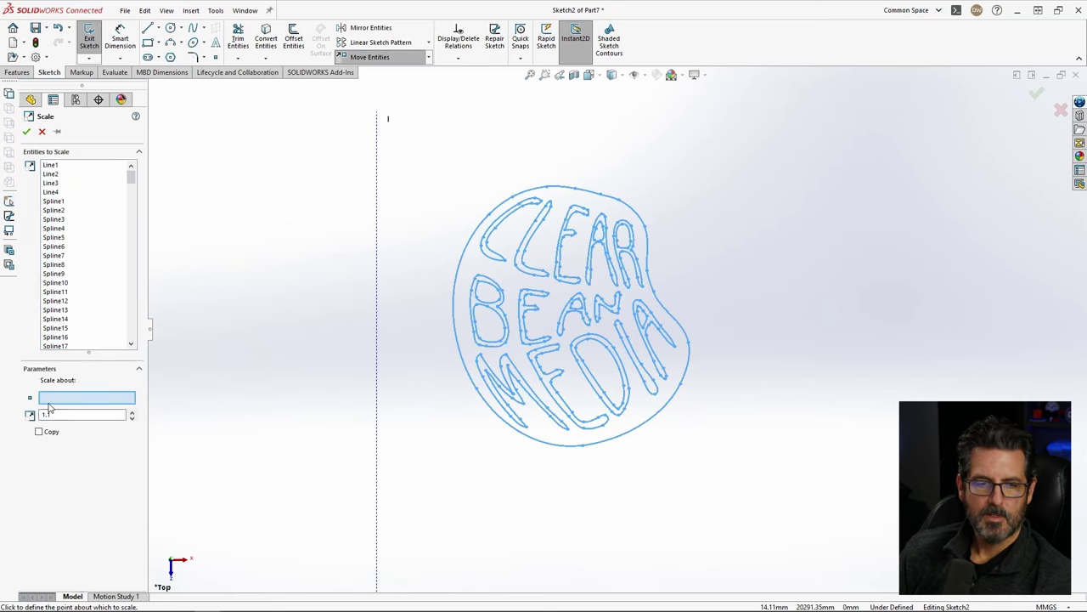
Step: Scale the logo entities by 0.02 about a centre point in the logo's middle
key(c)
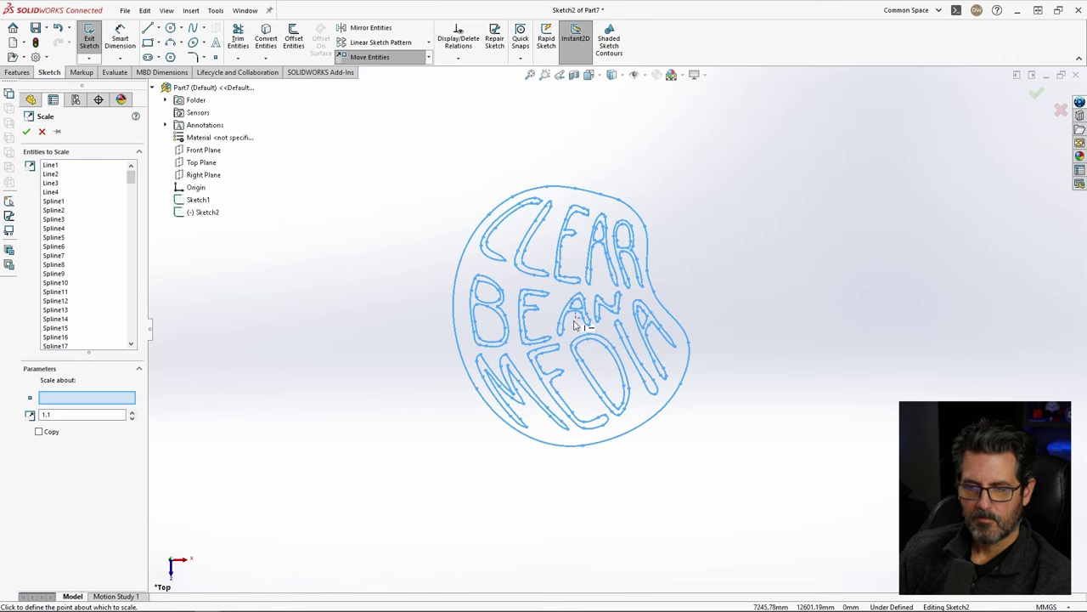
click(575, 318)
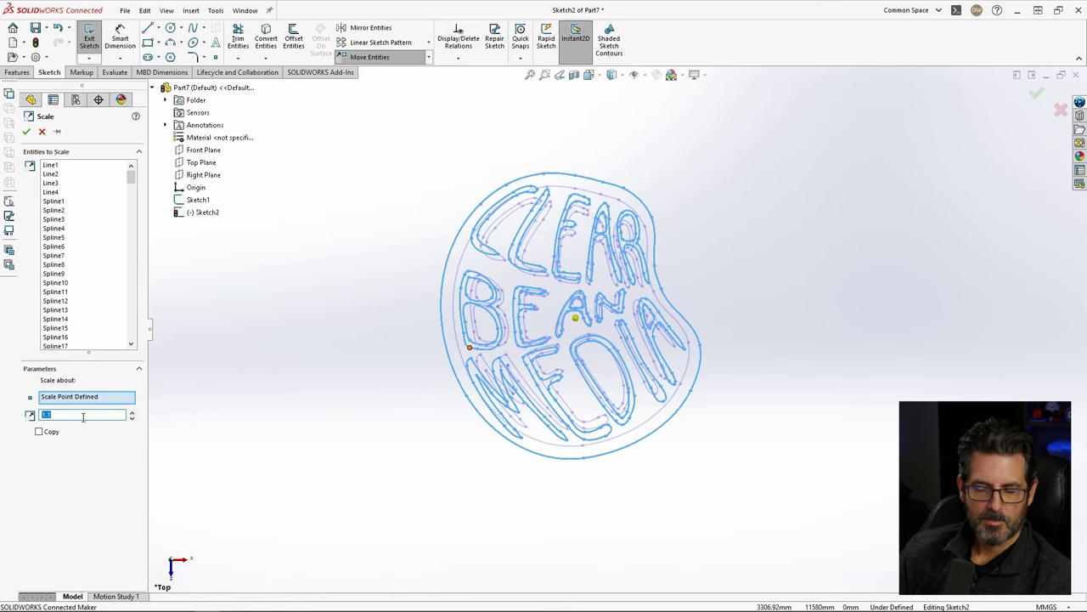
text(.5)
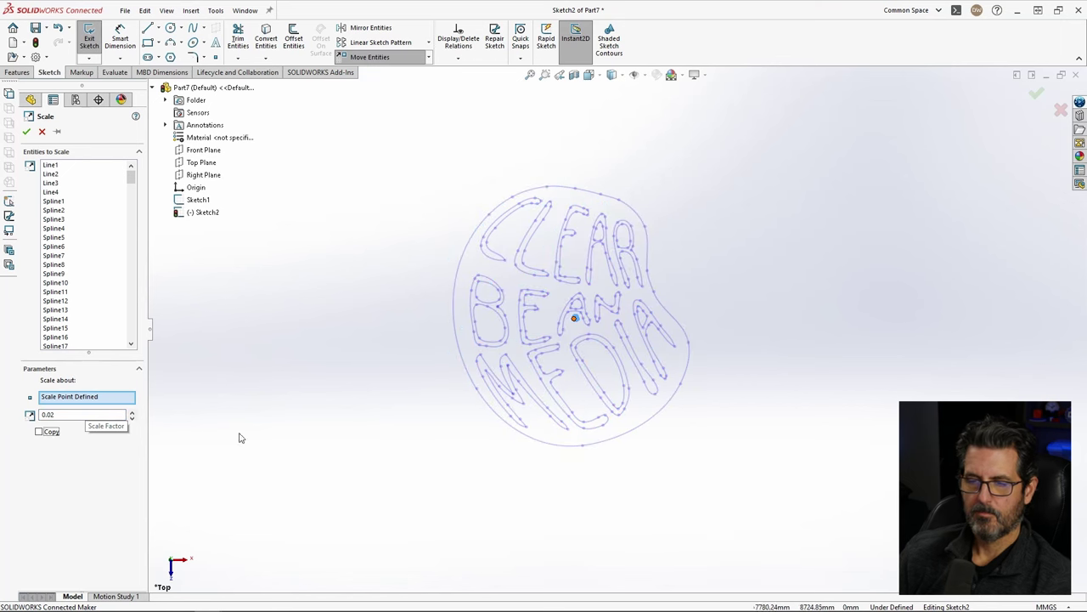
scroll(581, 330, down, 6)
scroll(580, 331, down, 10)
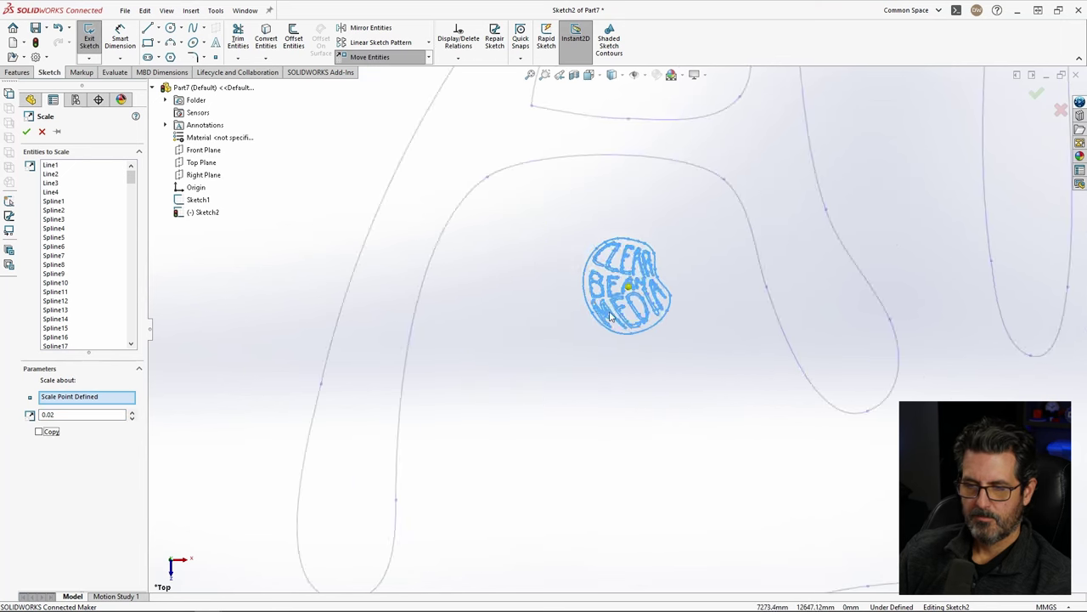
scroll(622, 277, down, 5)
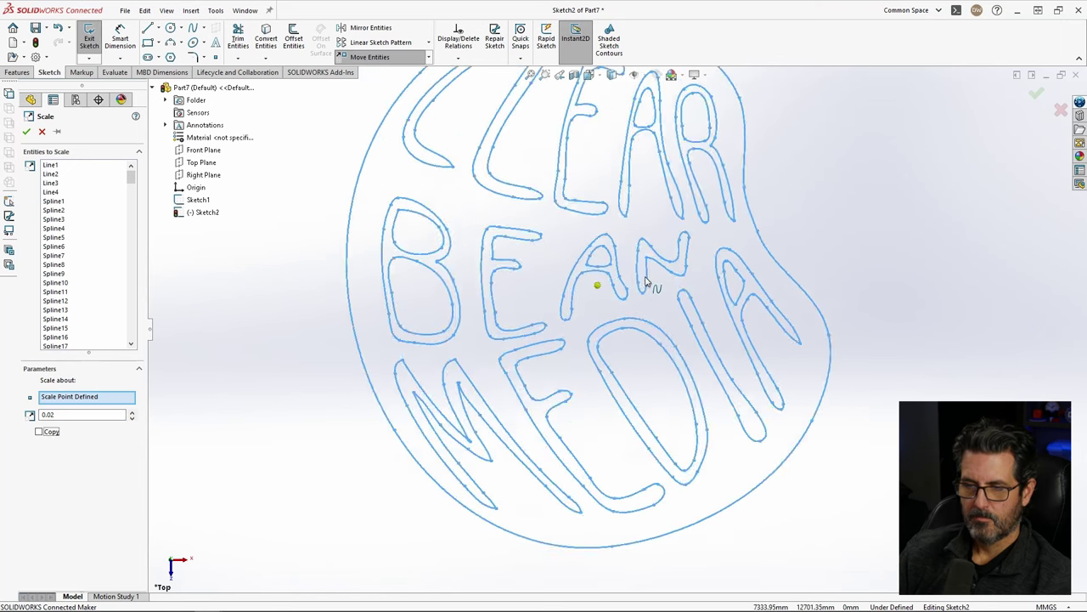
key(Return)
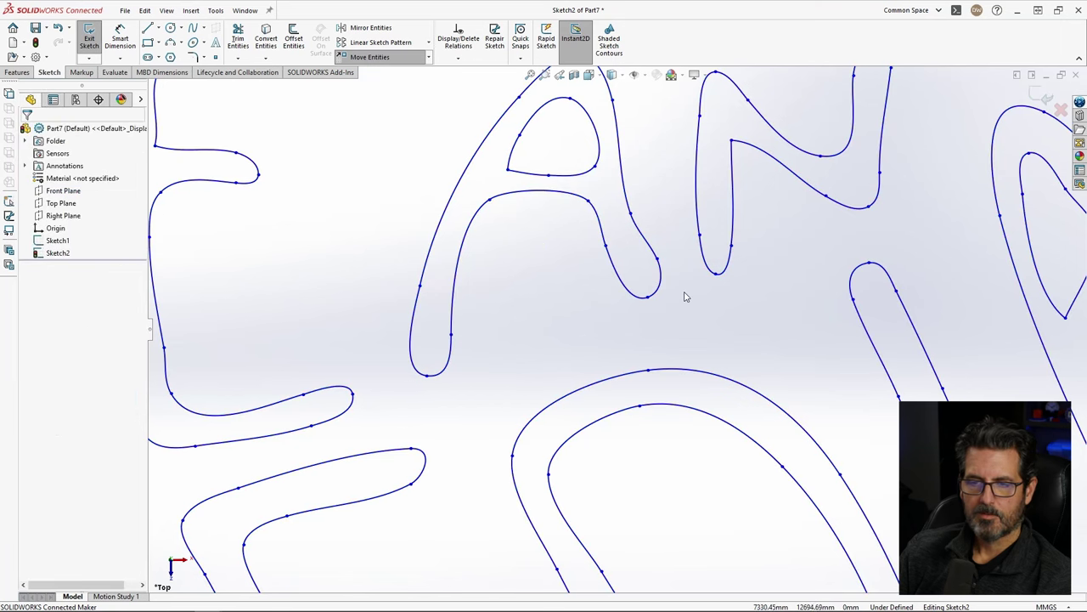
scroll(684, 294, up, 6)
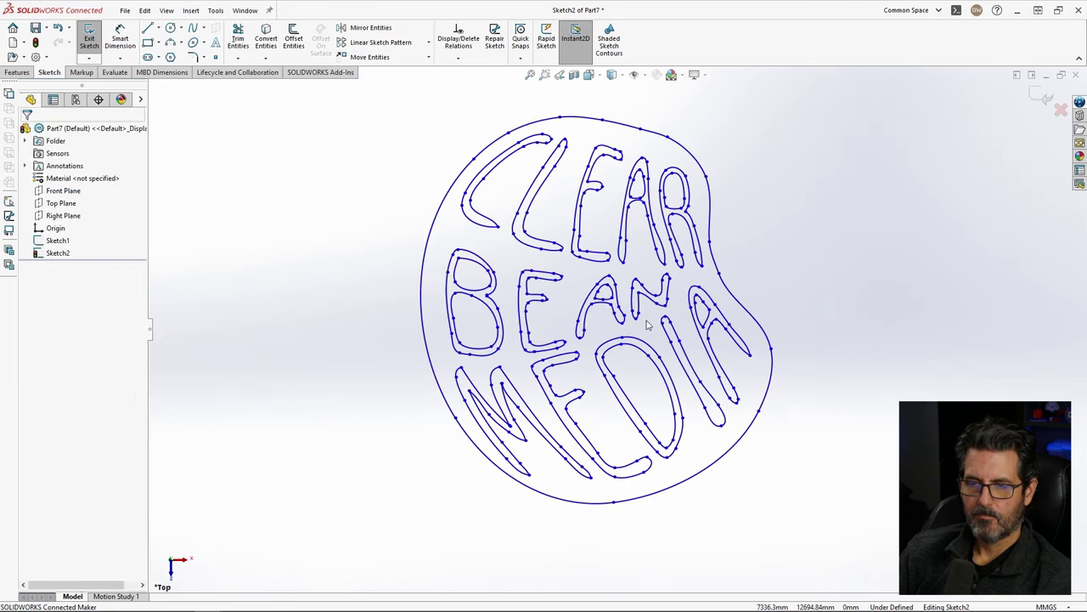
scroll(663, 332, up, 10)
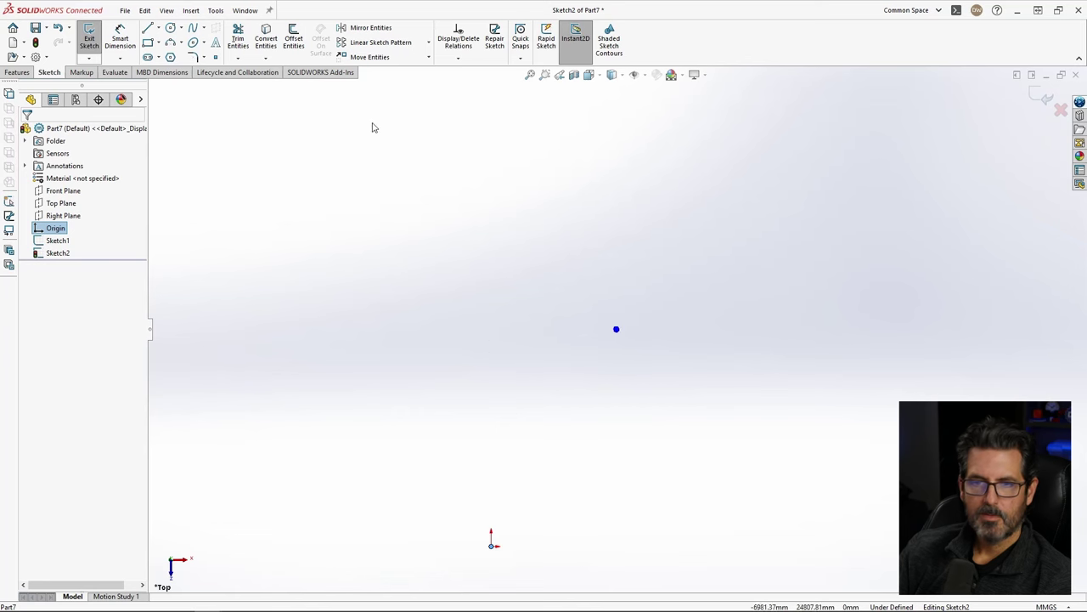
Step: Box-select the shrunken logo and move it from a point on the logo onto the origin
drag(568, 272, 670, 365)
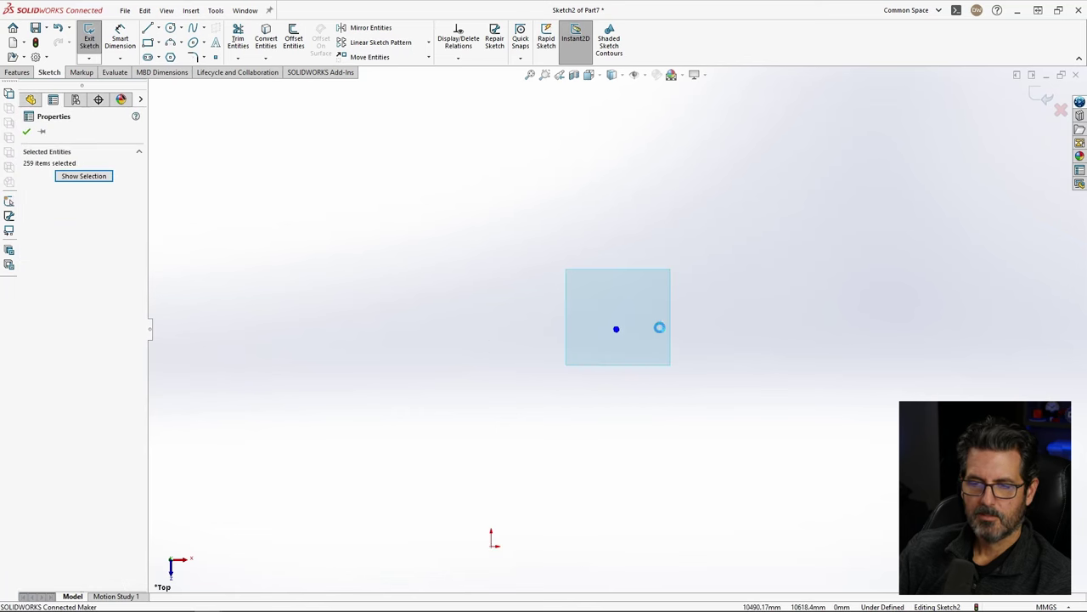
click(378, 58)
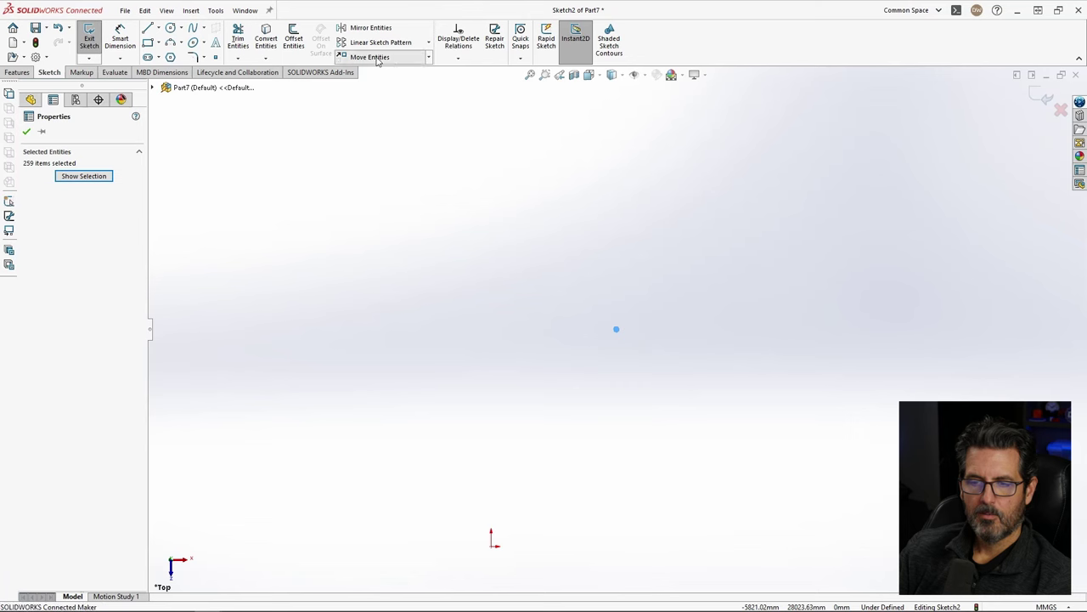
click(616, 331)
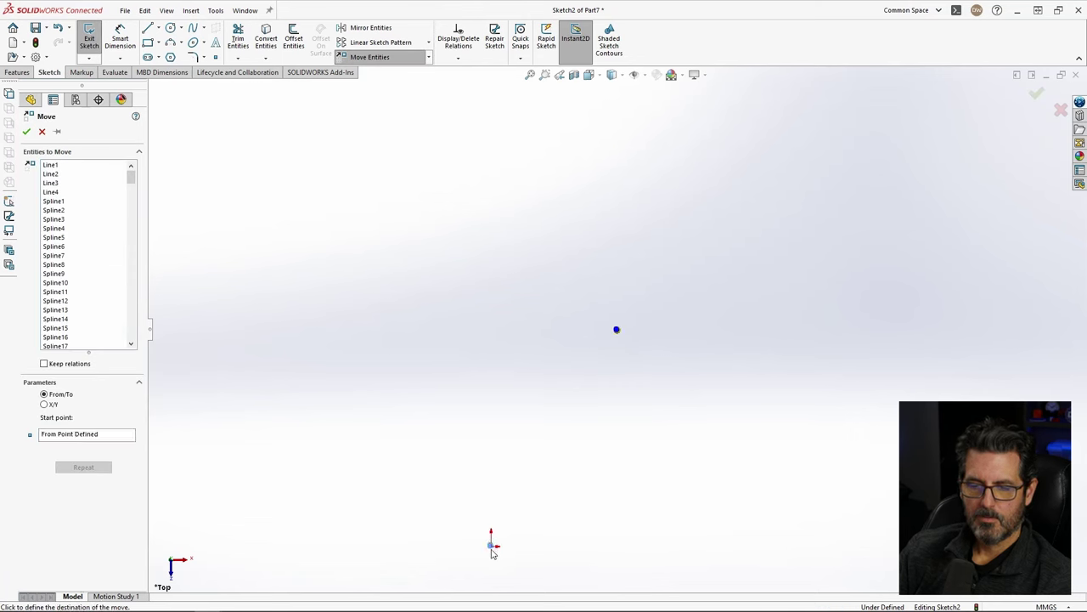
click(492, 548)
scroll(513, 569, up, 1)
scroll(557, 448, up, 3)
scroll(618, 400, down, 10)
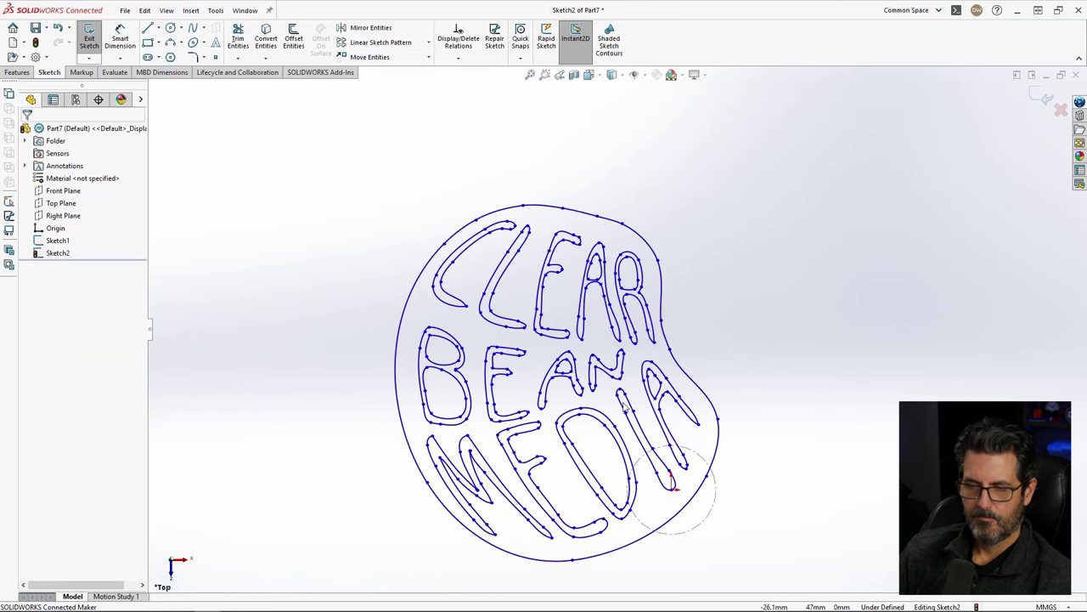
scroll(617, 390, down, 3)
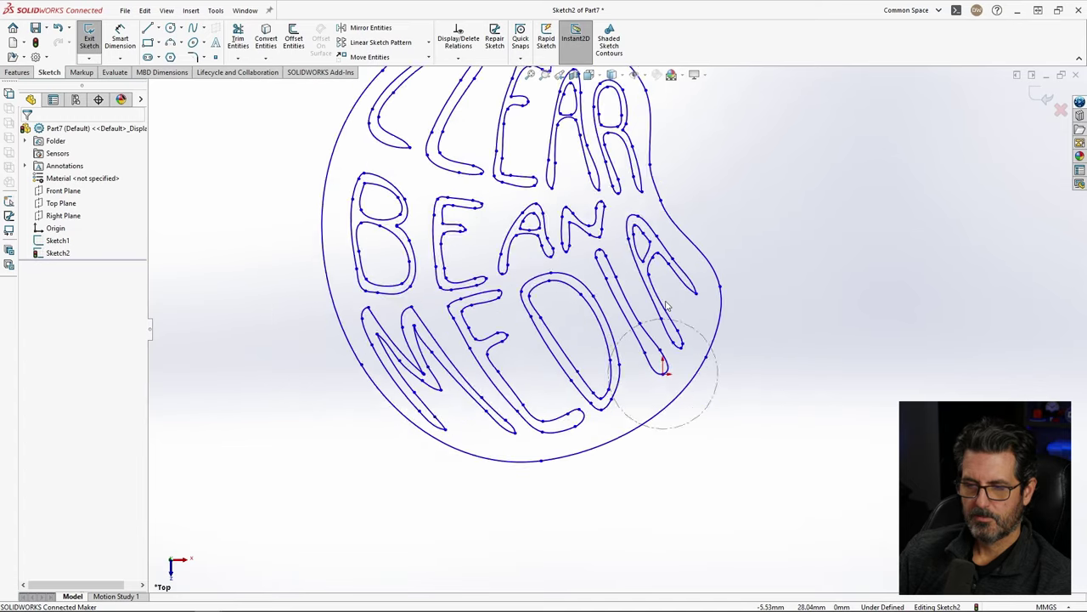
scroll(667, 306, up, 2)
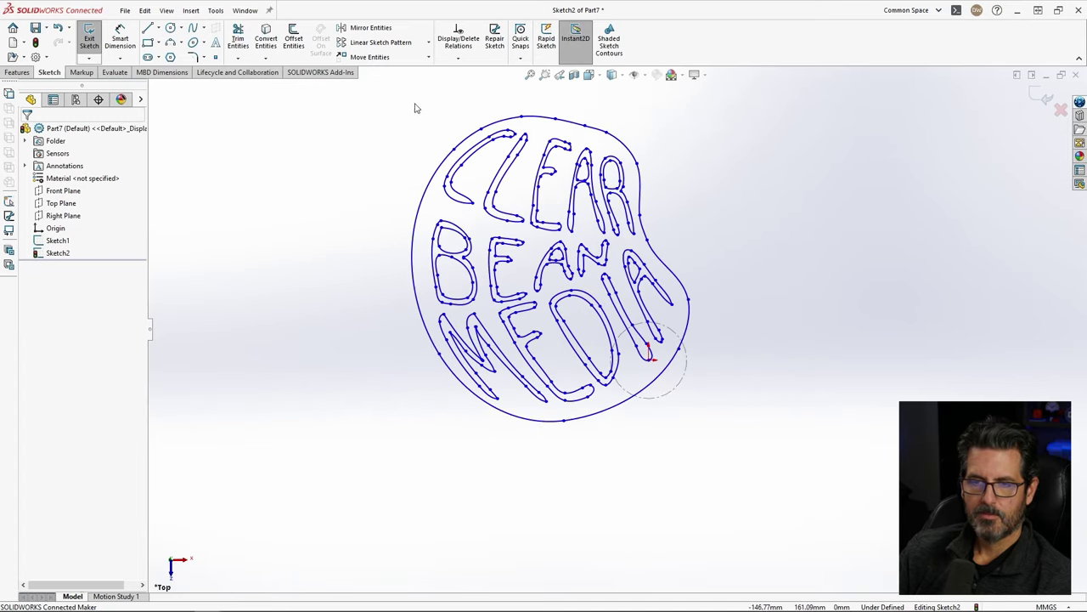
Step: Select all sketch entities and move the logo again so it centres on the origin
key(ctrl+a)
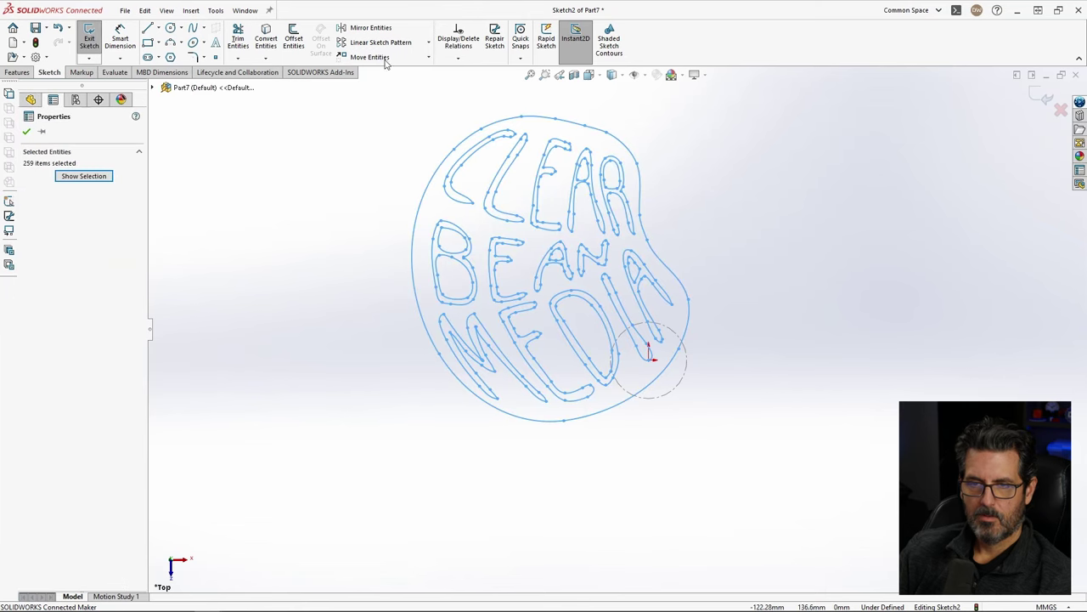
click(385, 58)
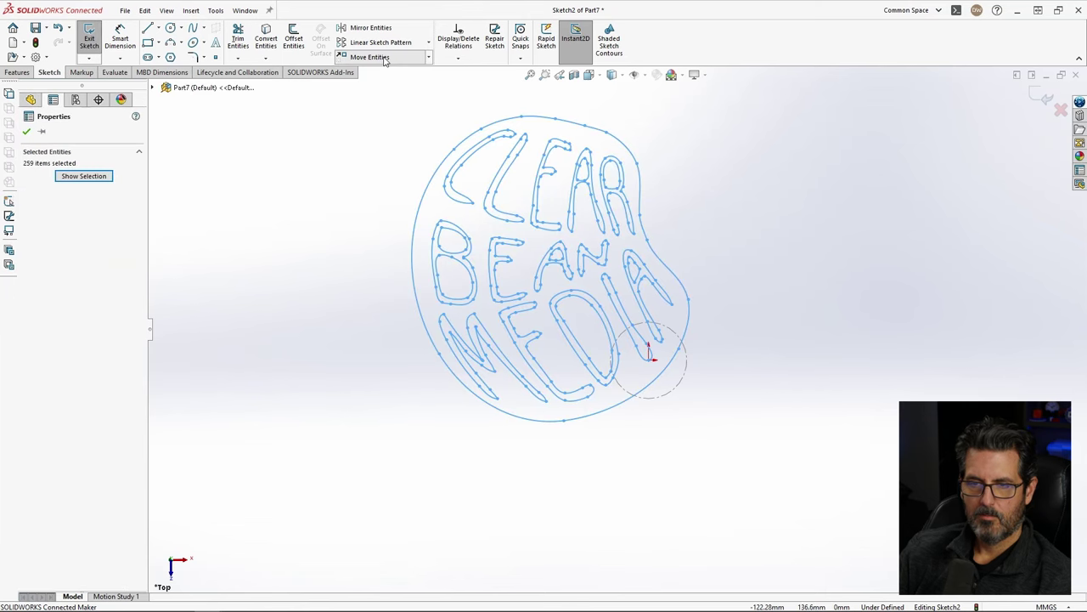
click(546, 265)
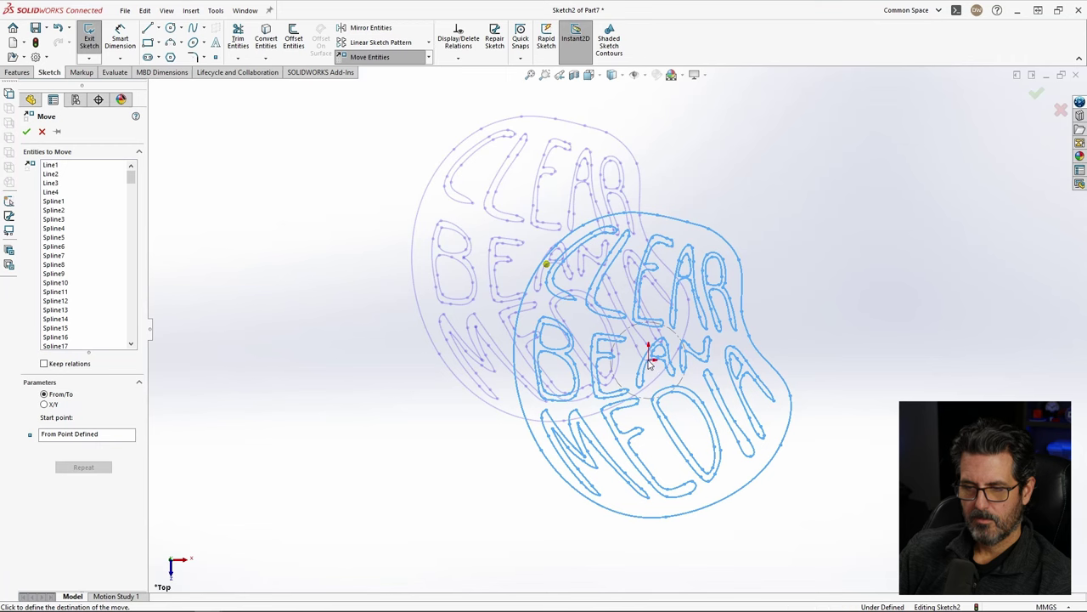
click(650, 361)
scroll(655, 365, down, 2)
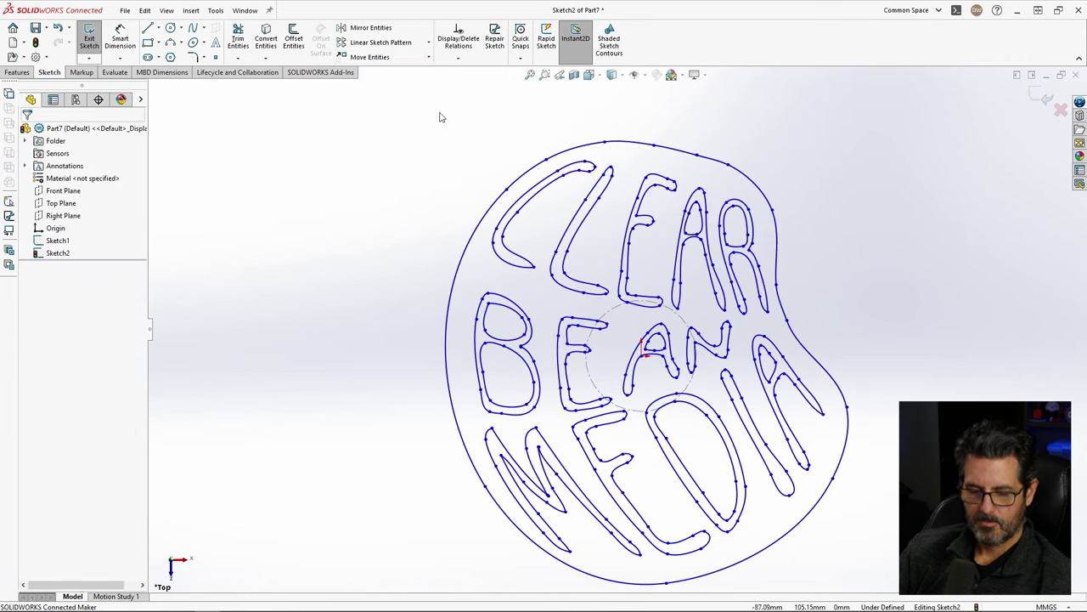
key(ctrl+a)
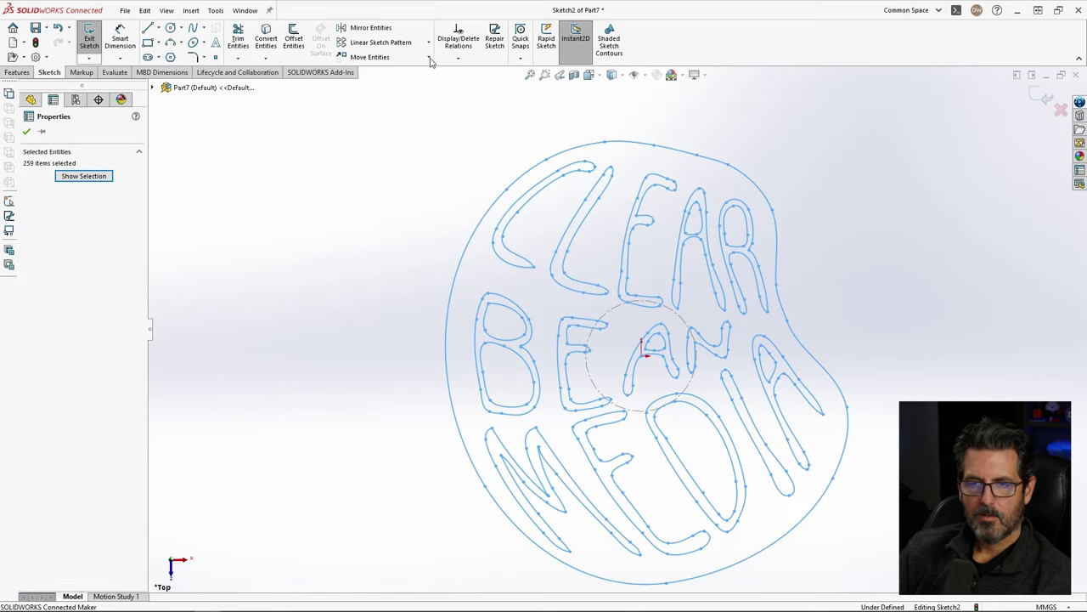
Step: Scale all logo entities about the origin by a factor of 0.1
click(430, 58)
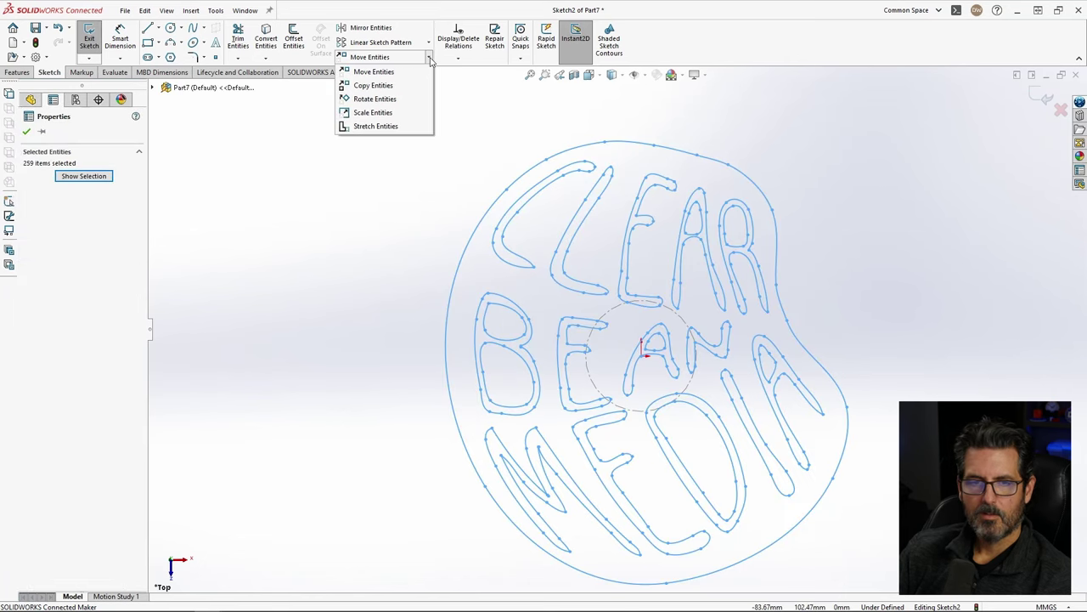
click(374, 126)
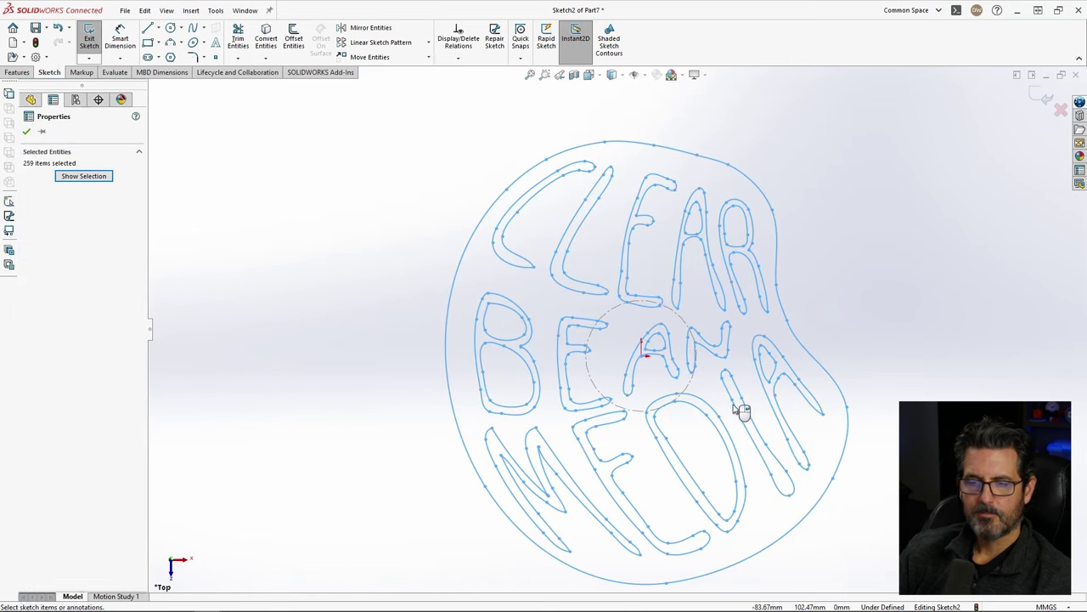
click(643, 358)
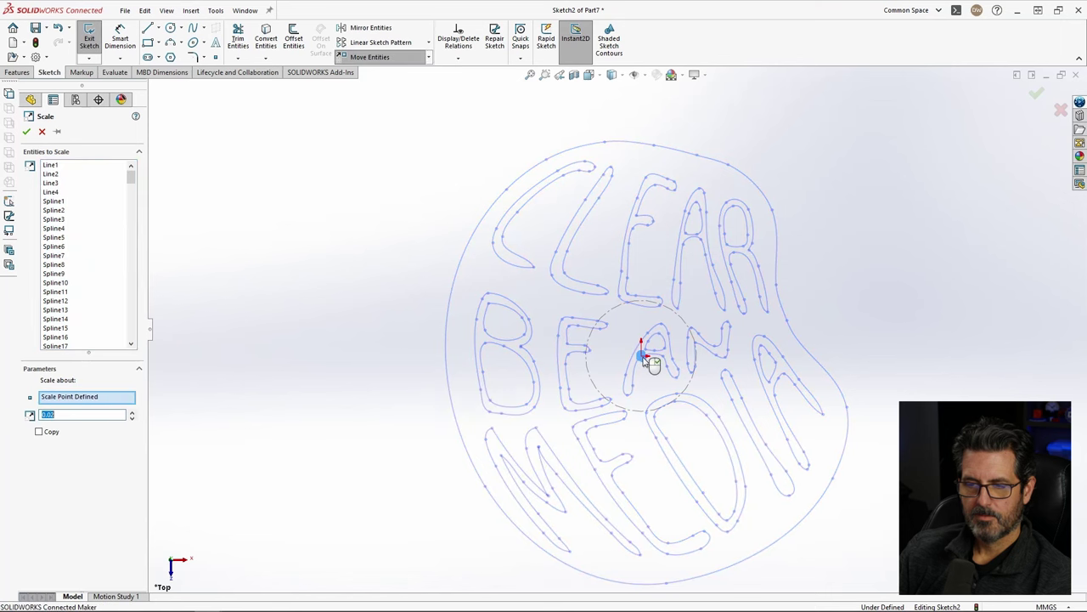
scroll(649, 366, up, 2)
scroll(624, 328, down, 6)
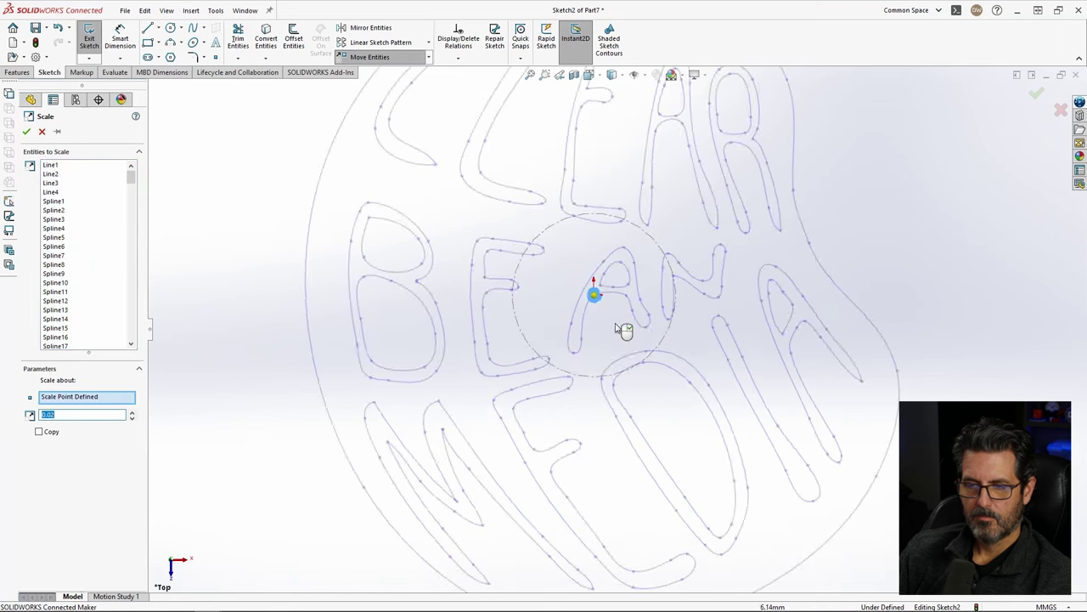
scroll(576, 175, down, 2)
scroll(575, 175, up, 2)
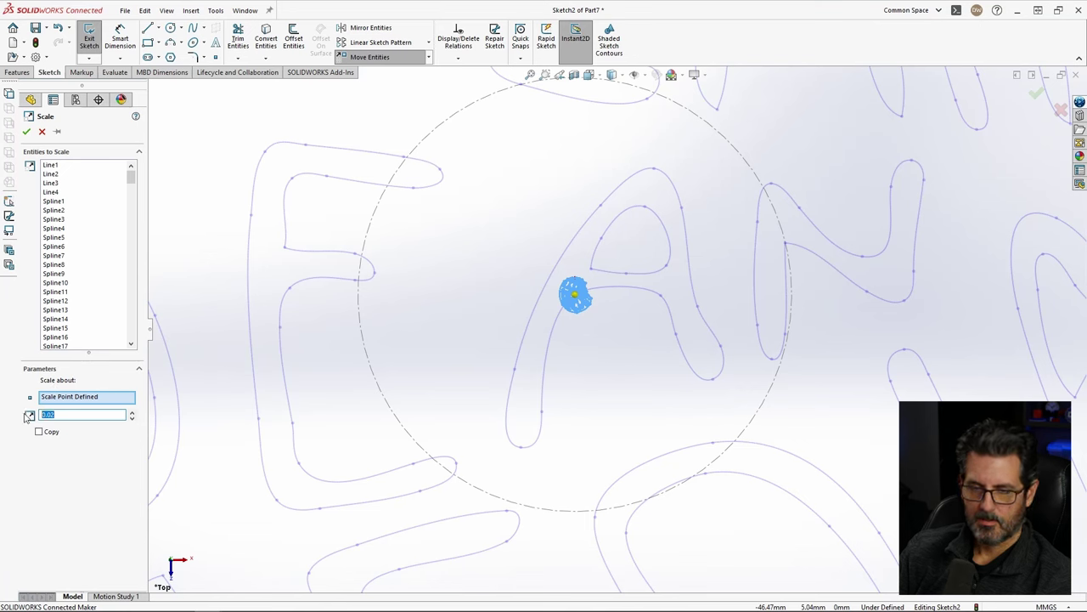
text(.1)
key(Return)
Step: Try a 0.25 scale factor and accept the final logo scaling
double_click(81, 415)
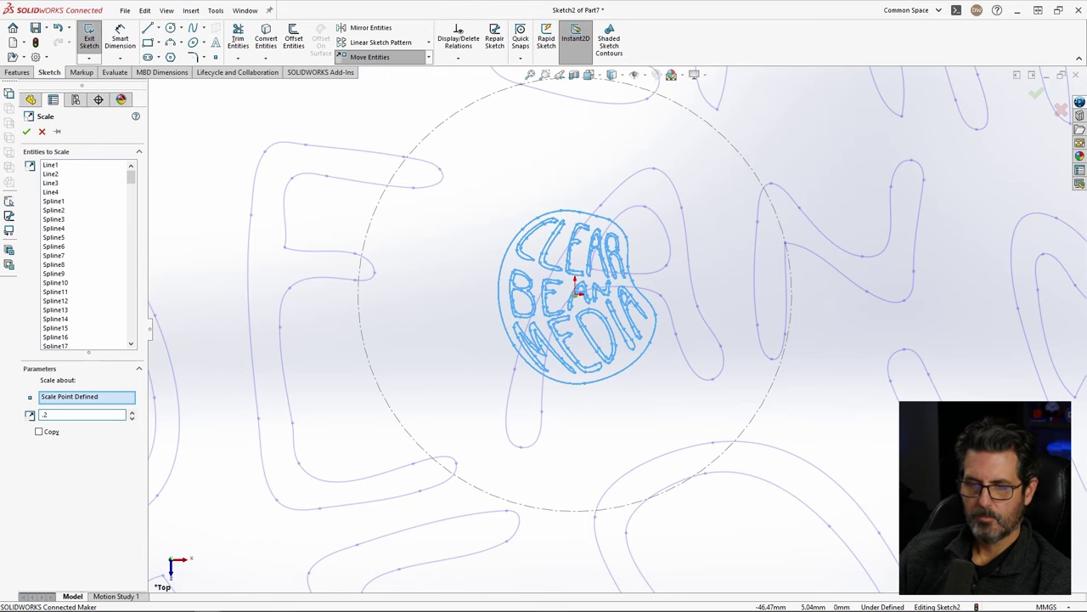
click(65, 414)
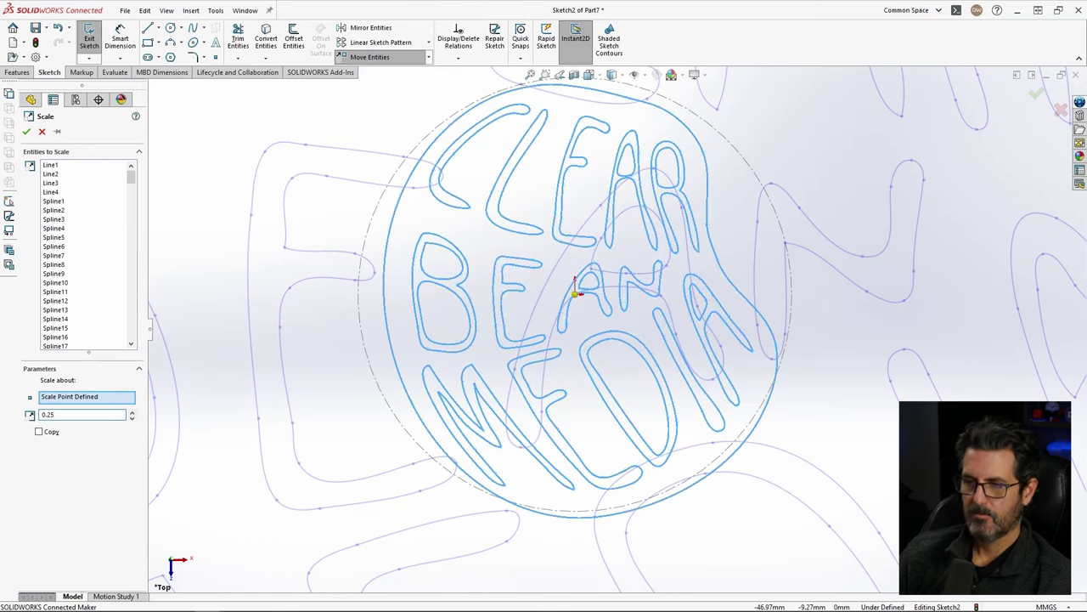
key(Tab)
double_click(84, 416)
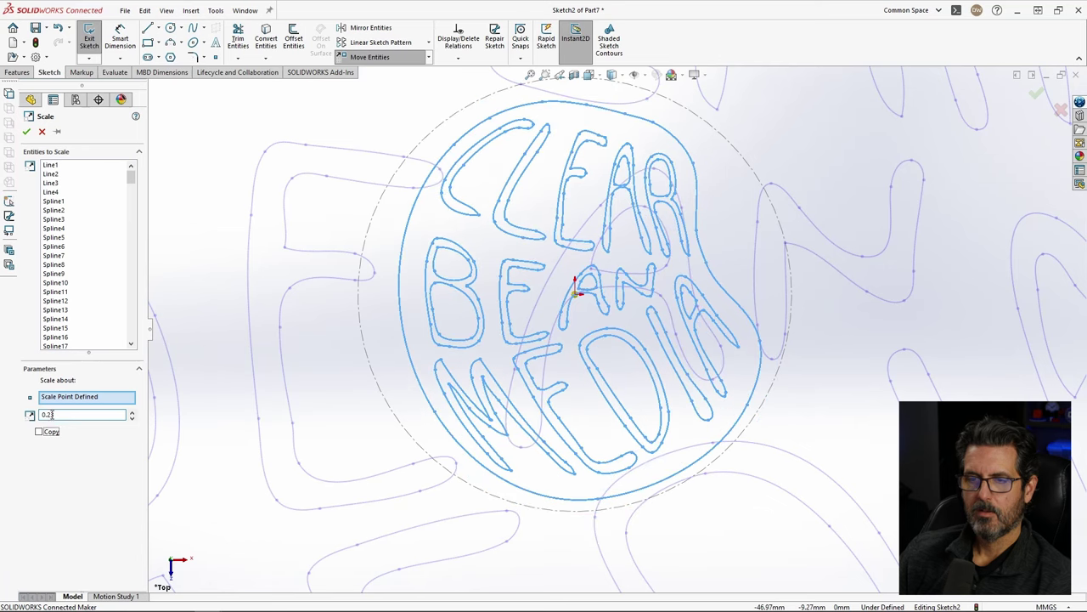
key(Return)
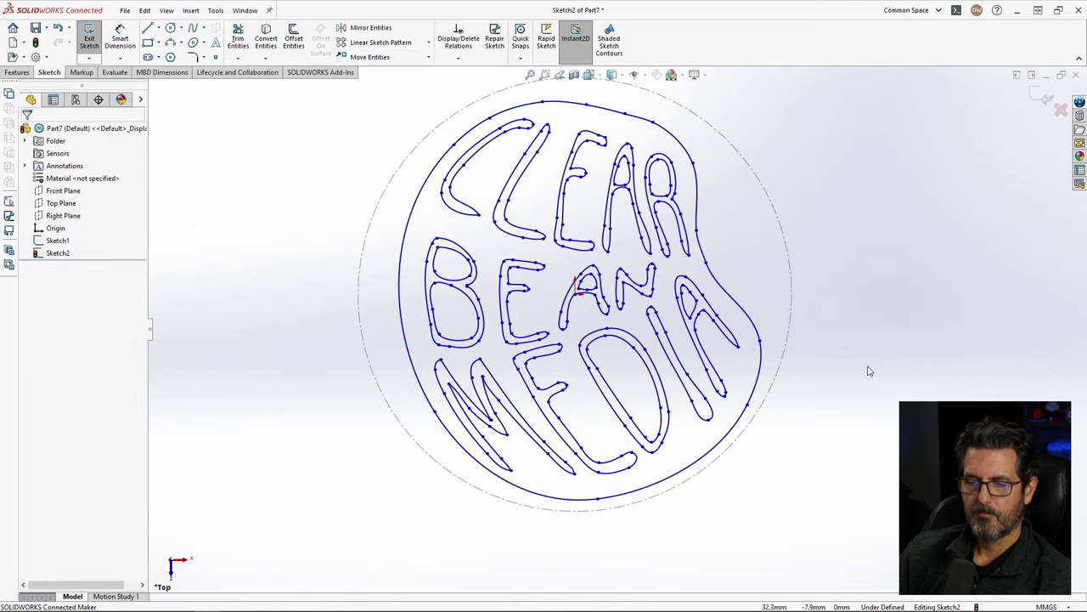
key(ctrl+a)
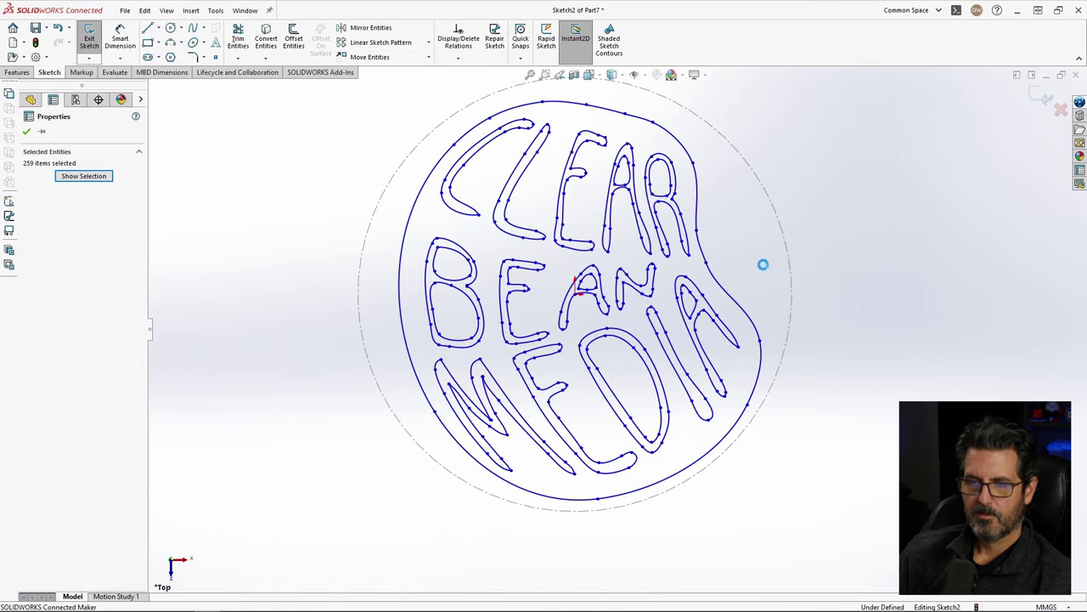
Step: Move the scaled logo to recentre it within the Ø47.90 mm construction circle
click(373, 59)
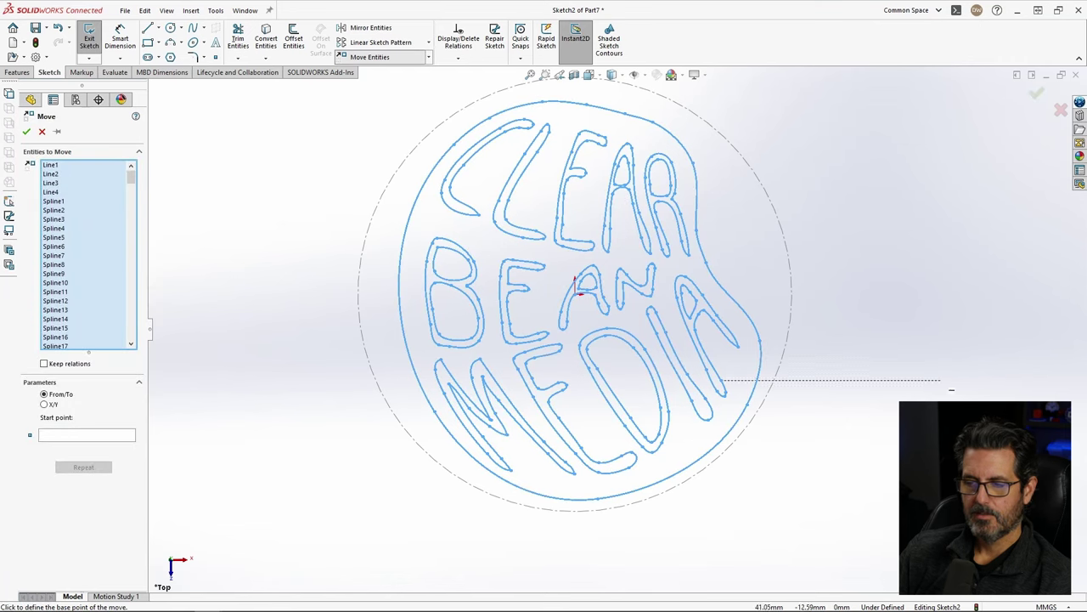
click(577, 289)
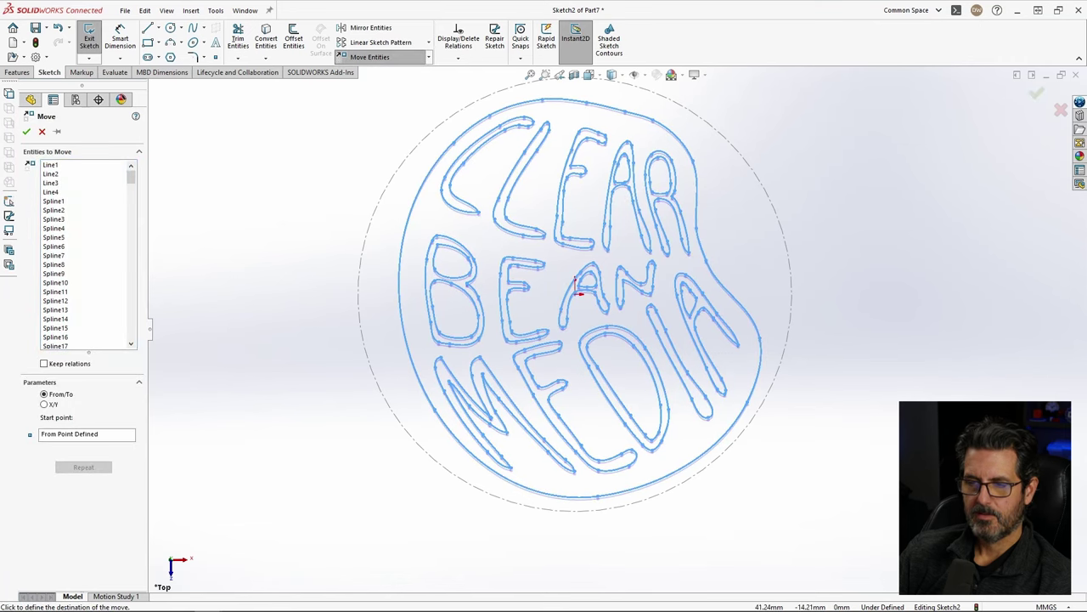
click(578, 290)
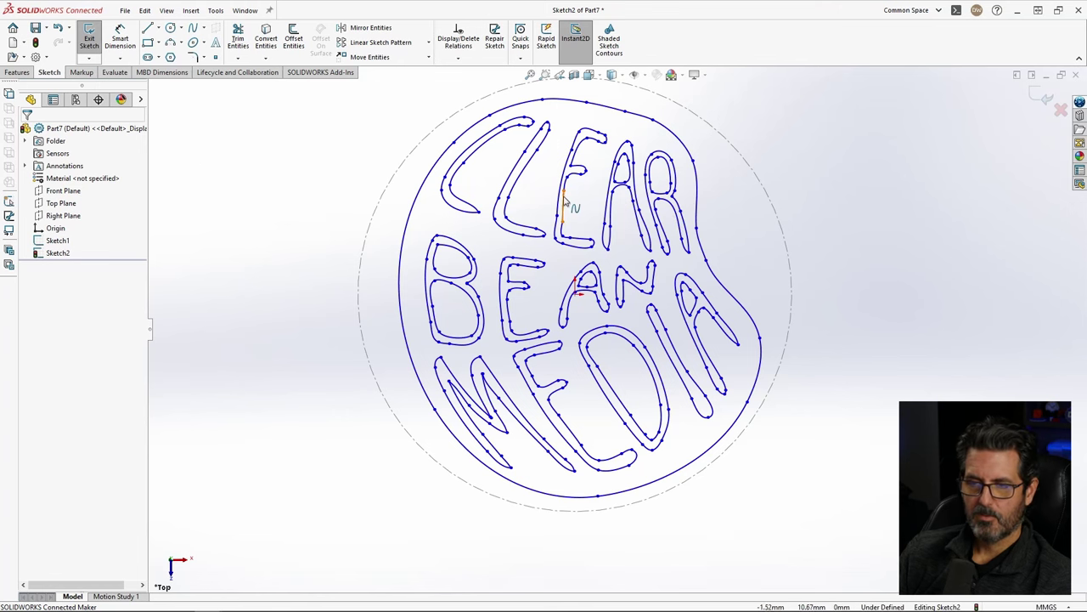
scroll(566, 212, down, 2)
scroll(617, 169, down, 2)
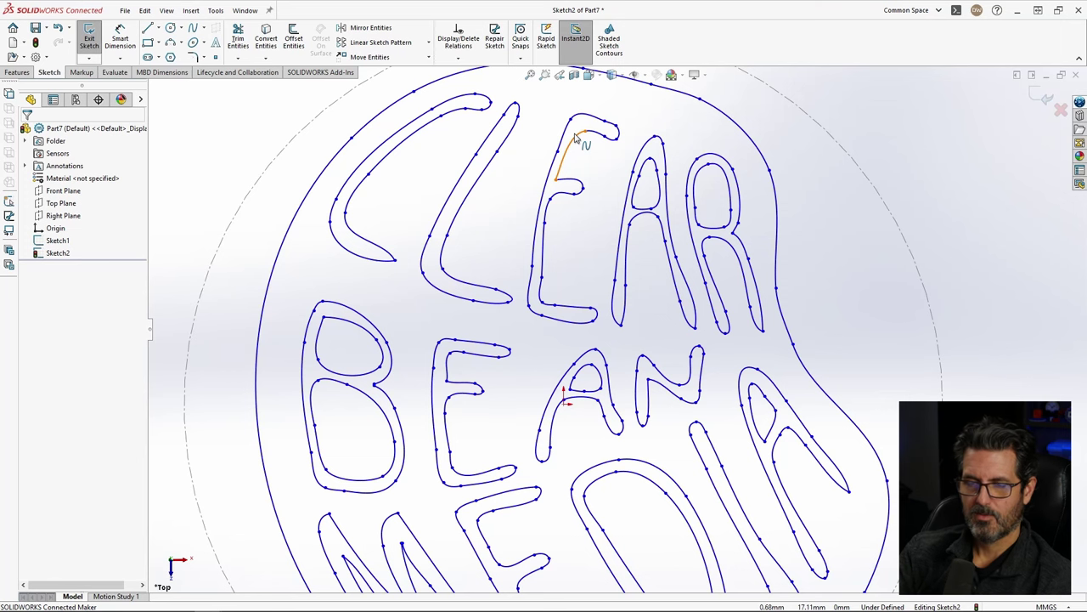
scroll(547, 114, up, 3)
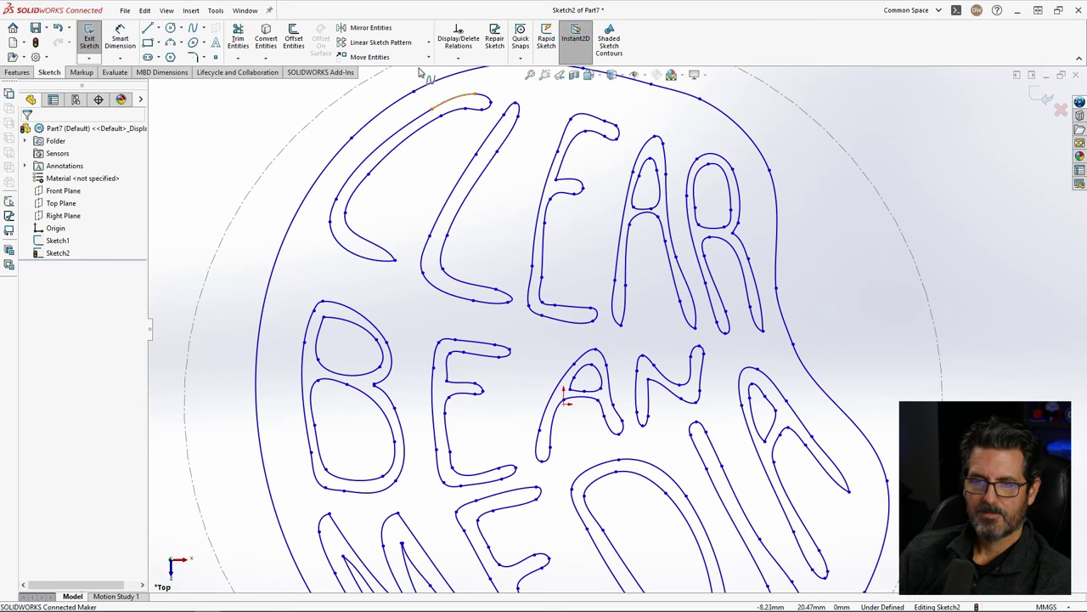
scroll(521, 286, up, 4)
scroll(592, 365, down, 2)
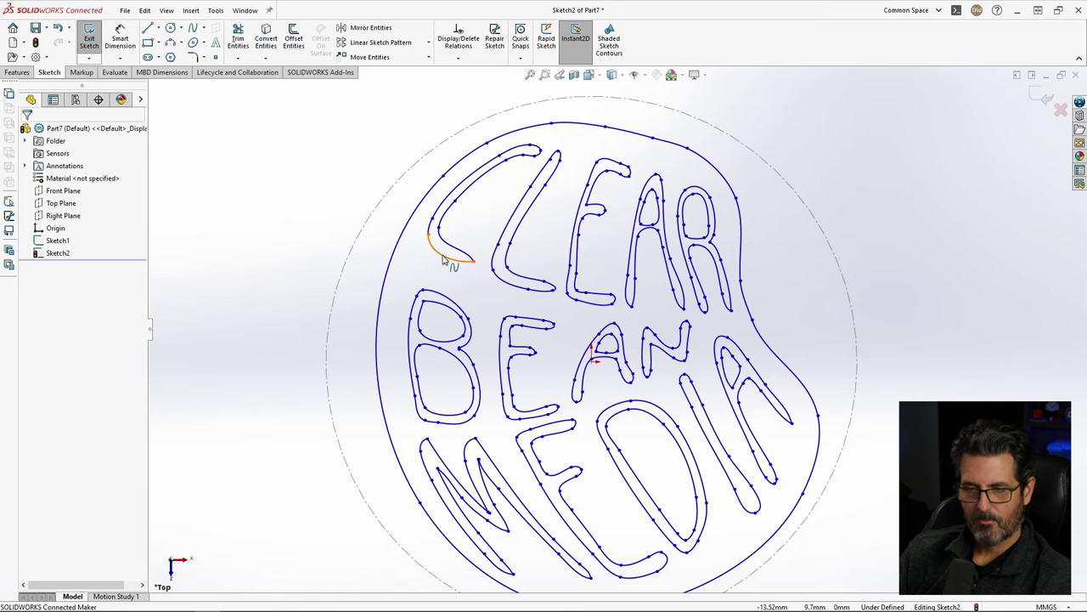
scroll(419, 164, down, 1)
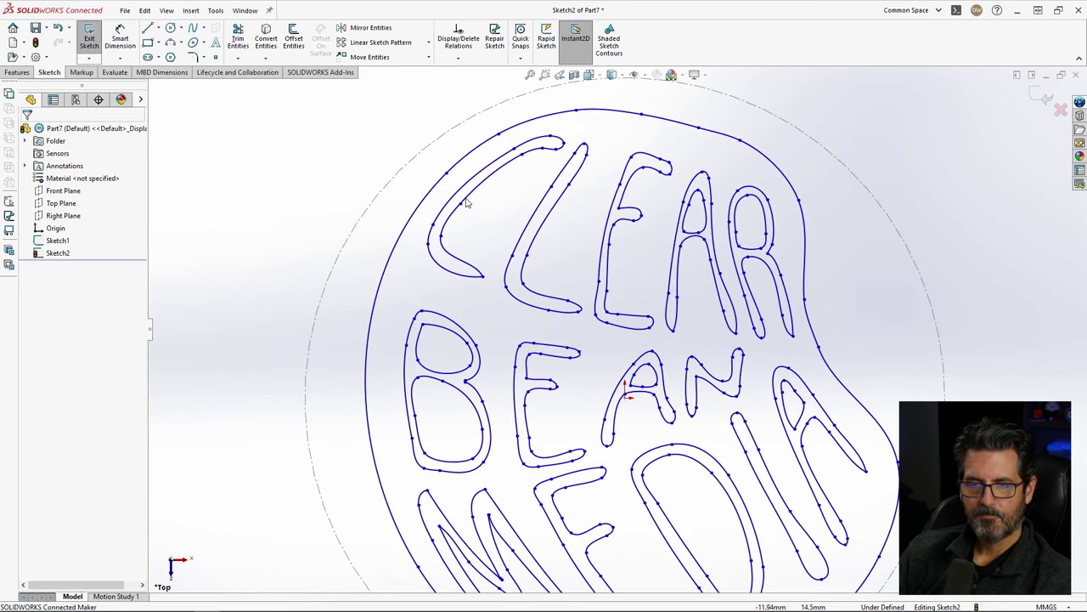
click(293, 38)
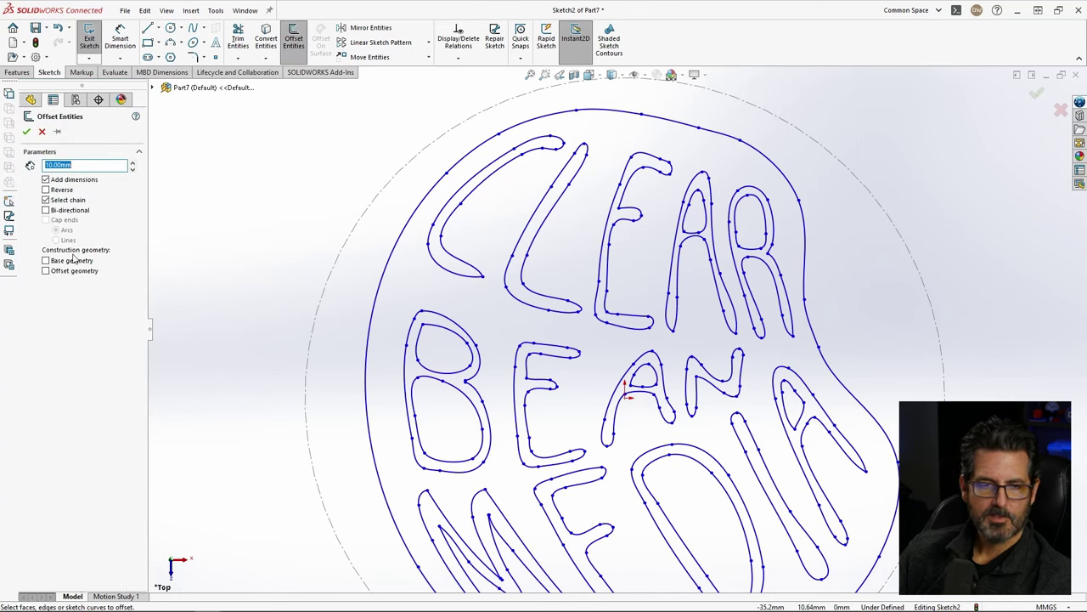
Step: Set the offset distance to 0.15mm and offset the outline of the C
double_click(93, 162)
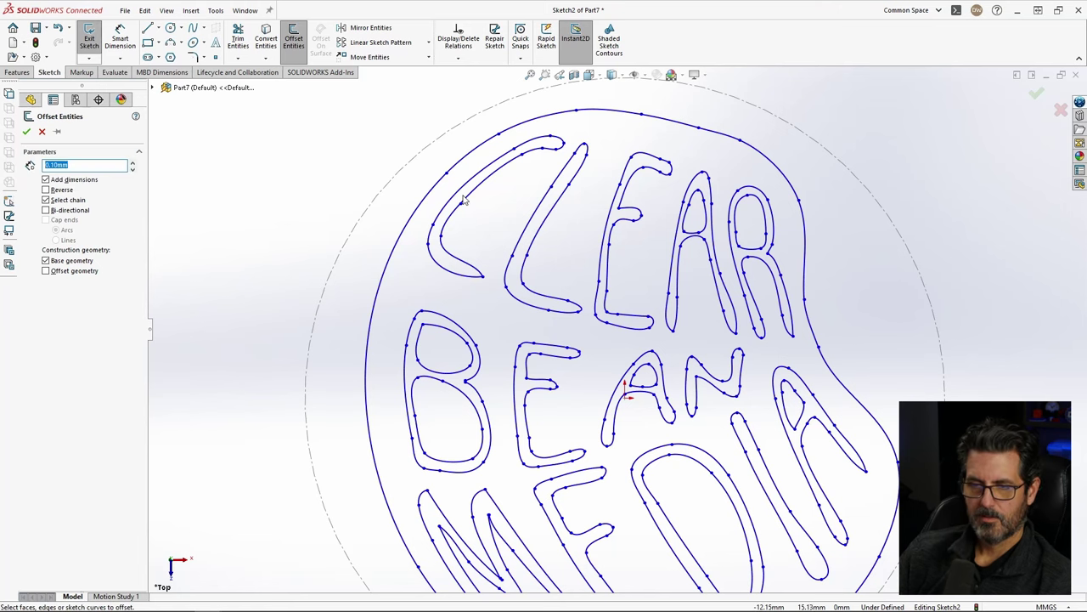
scroll(441, 245, down, 3)
click(483, 277)
scroll(676, 171, up, 2)
scroll(685, 236, down, 5)
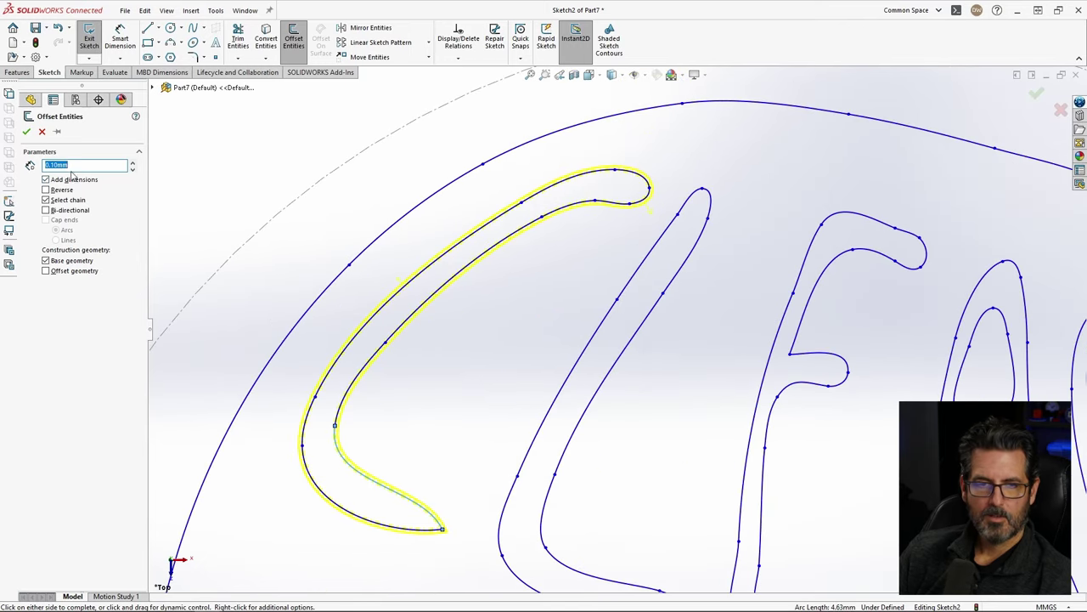
click(80, 166)
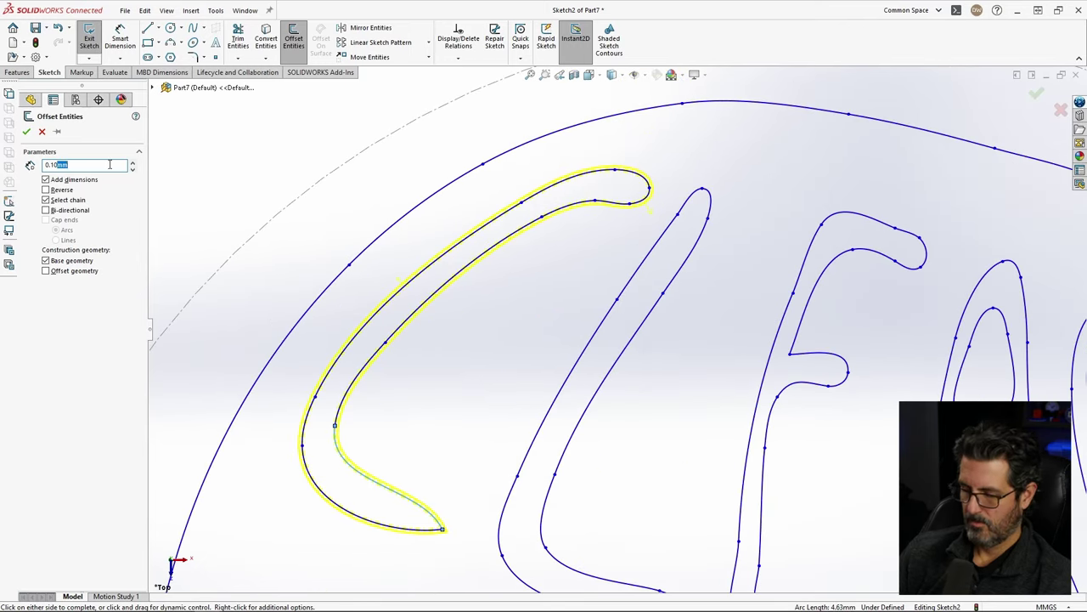
key(Return)
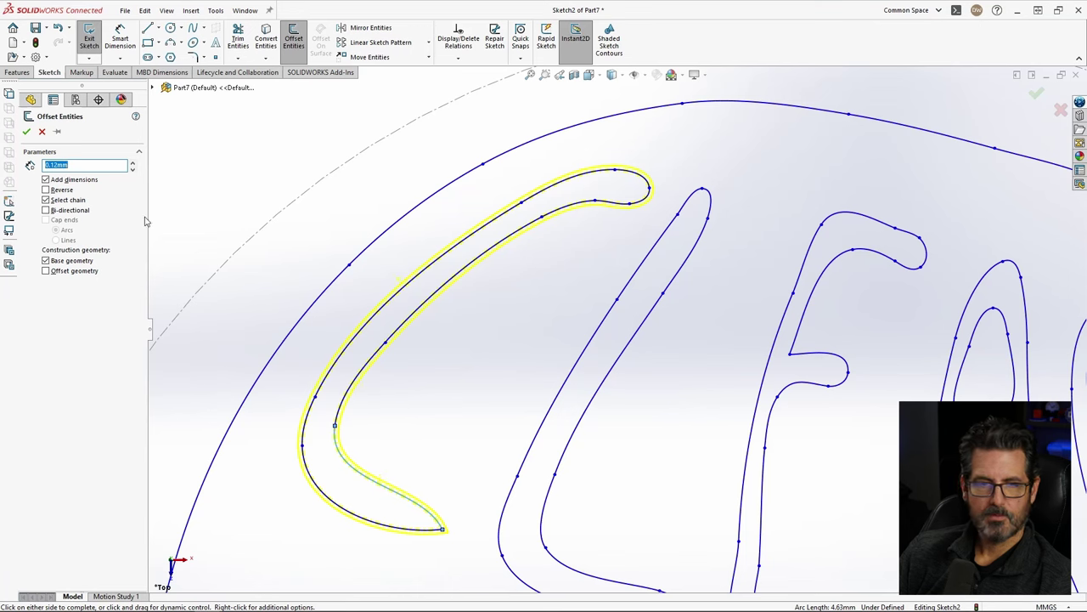
drag(54, 164, 82, 166)
text(5)
key(Return)
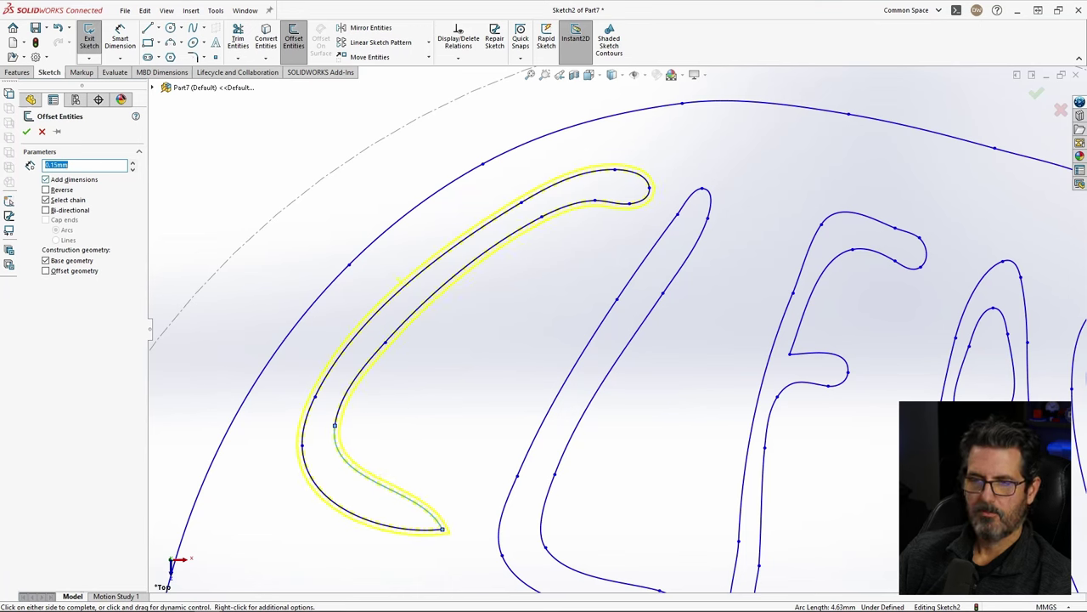
click(500, 440)
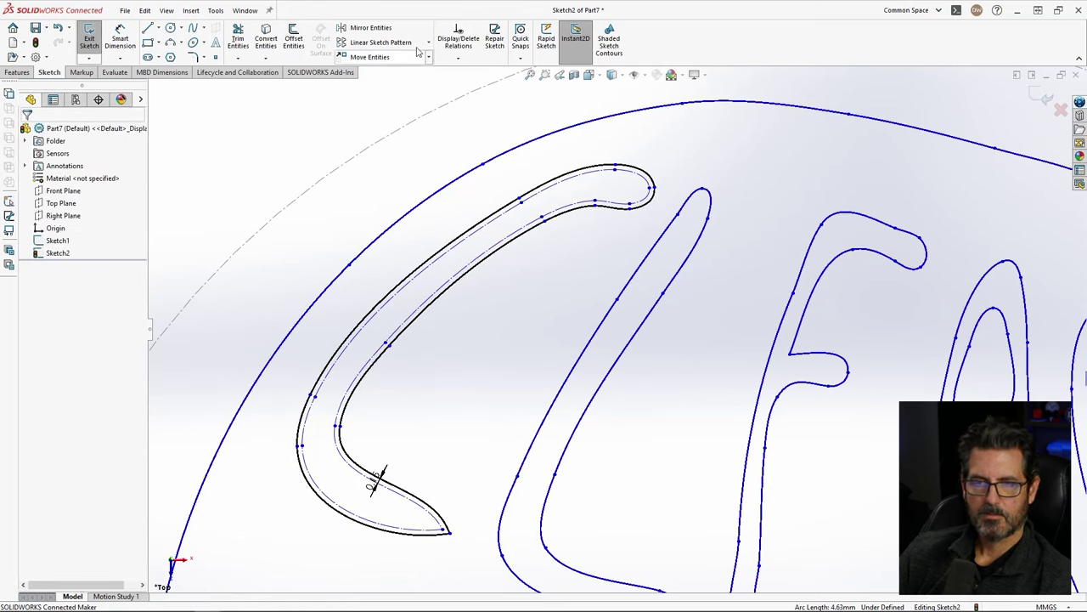
Step: Offset the remaining CLEAR letter outlines, including E, A and R, by 0.15mm
click(293, 40)
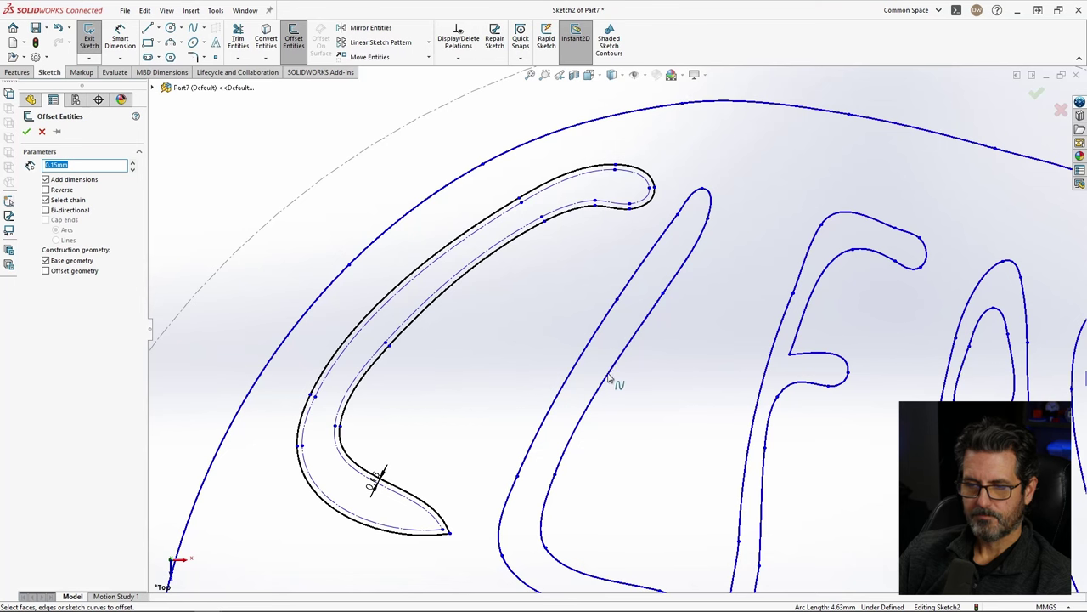
click(616, 371)
click(814, 389)
scroll(790, 374, up, 5)
scroll(765, 408, down, 3)
click(753, 432)
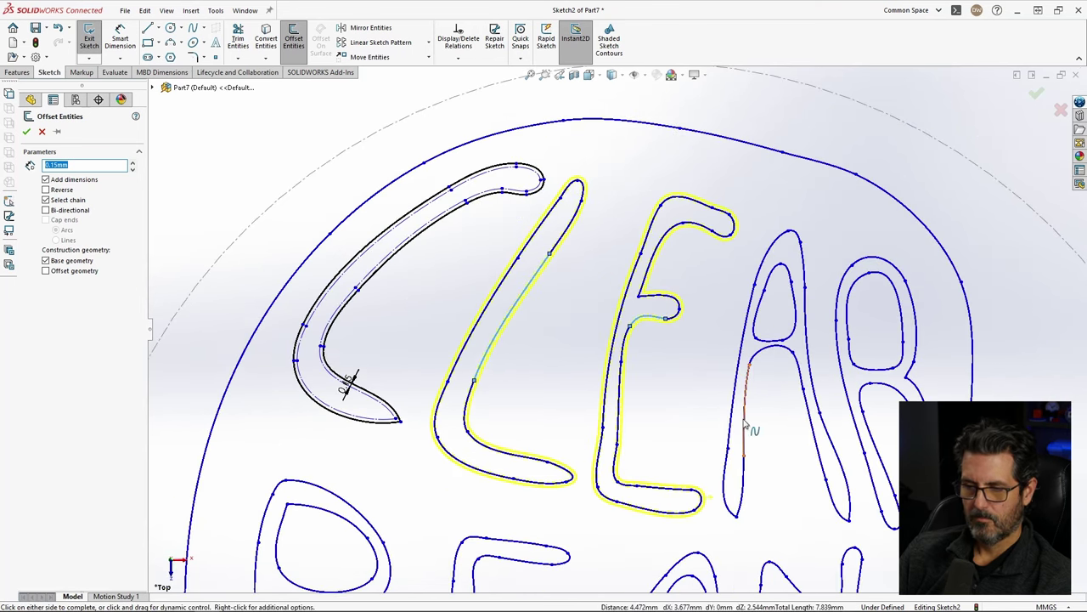
click(847, 397)
scroll(626, 522, up, 4)
scroll(620, 522, down, 4)
Step: Offset the BEAN and MEDIA letter outlines by 0.15mm and commit the offsets
click(751, 362)
click(676, 350)
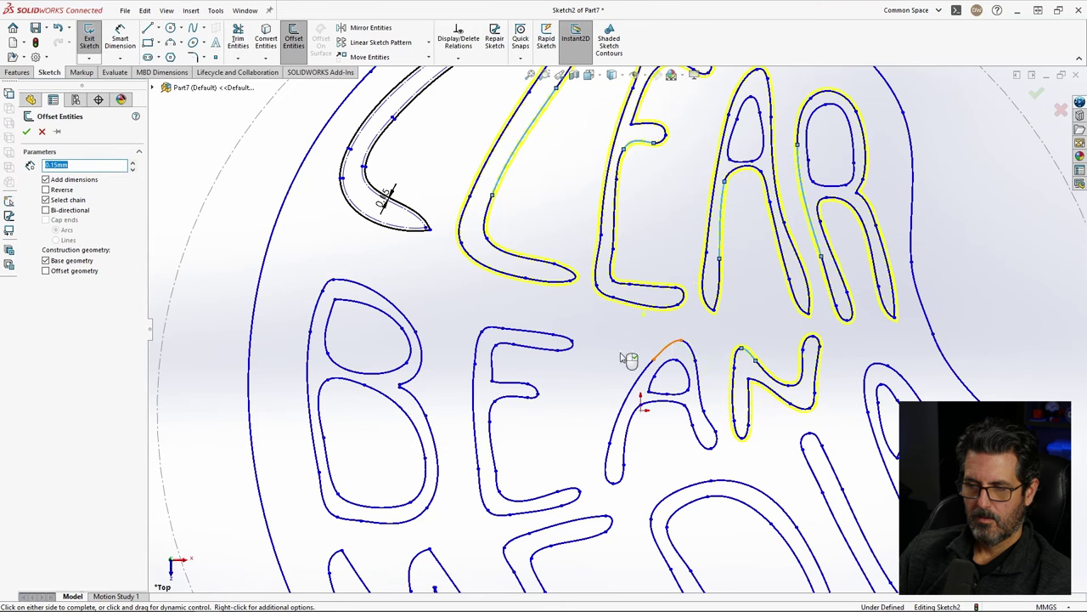
click(479, 328)
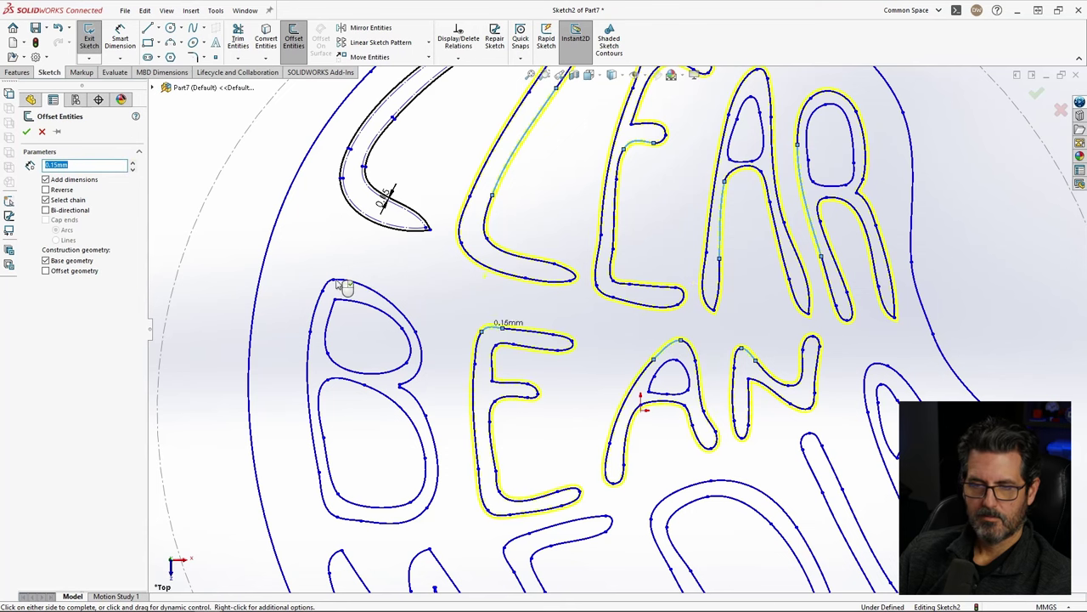
click(450, 361)
scroll(468, 510, up, 3)
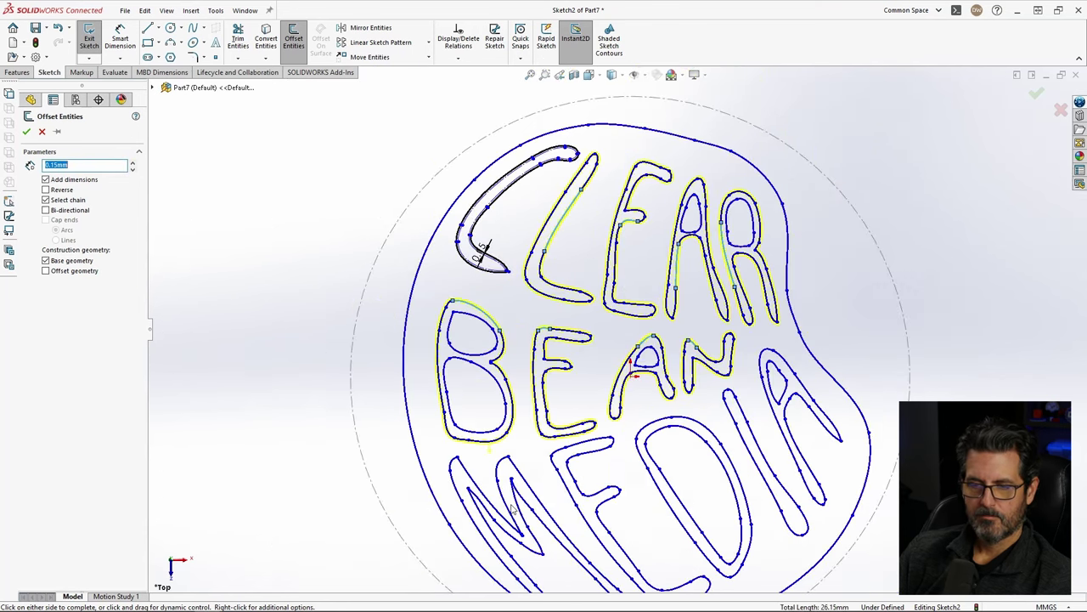
scroll(514, 508, down, 3)
click(500, 395)
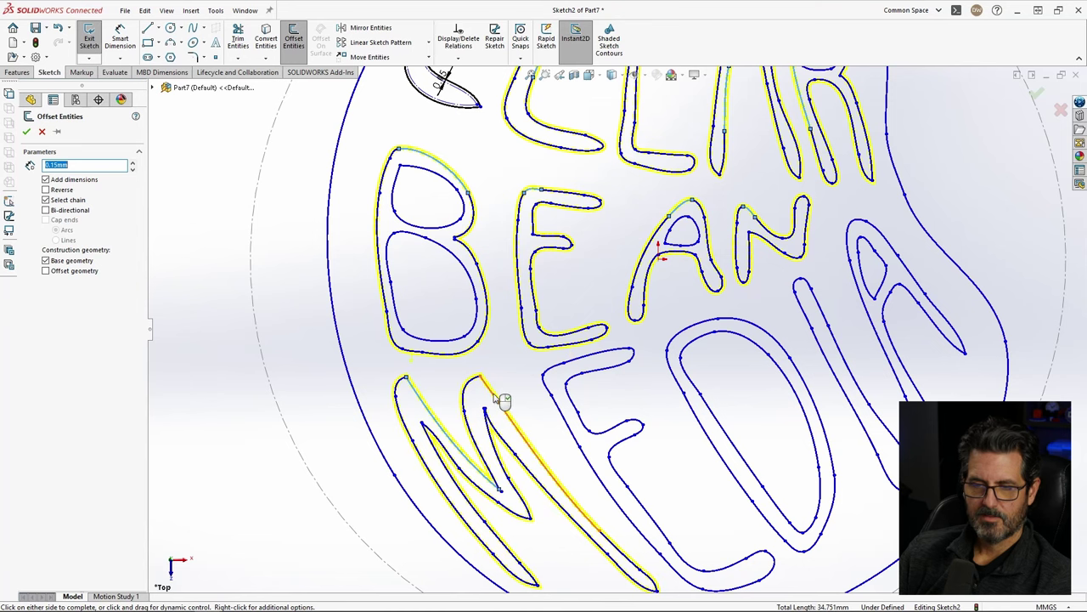
click(627, 384)
click(677, 374)
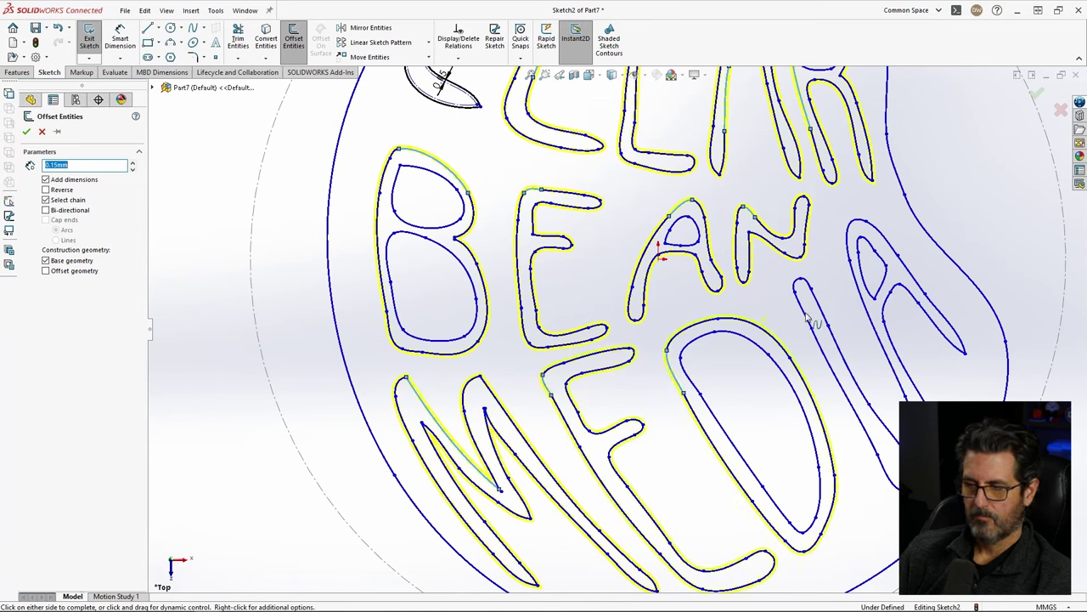
click(861, 281)
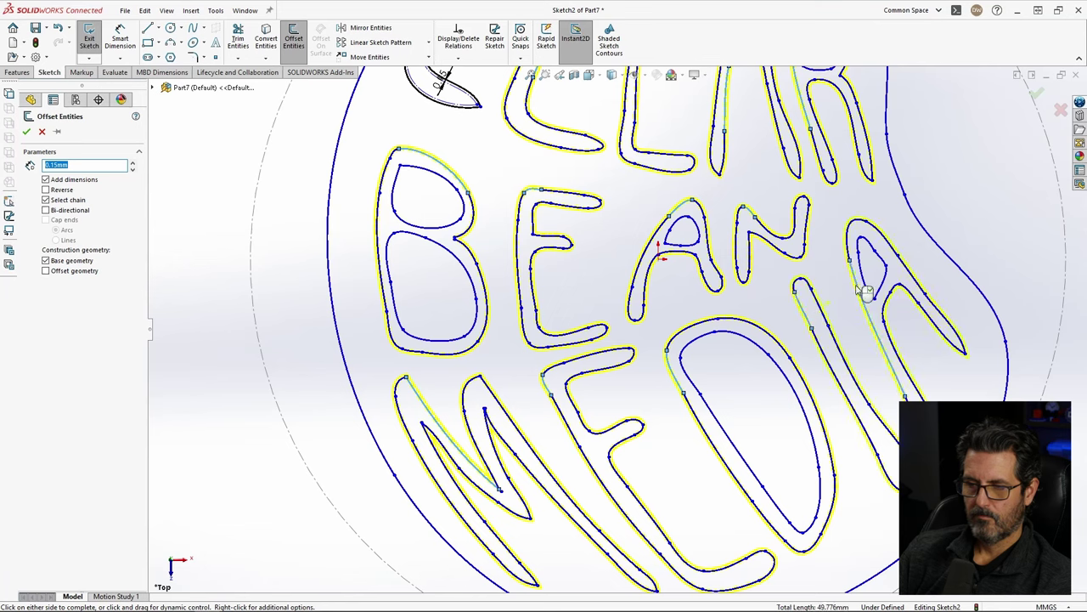
key(Return)
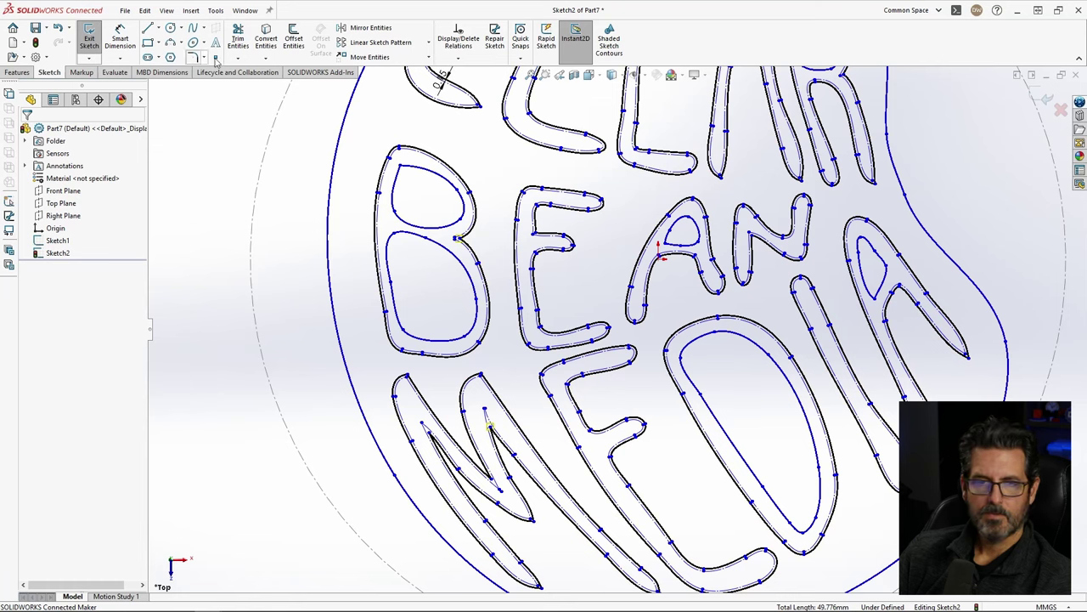
click(293, 40)
Step: Offset the inner loops of D, both A's, R and B inward by 0.15mm
click(61, 191)
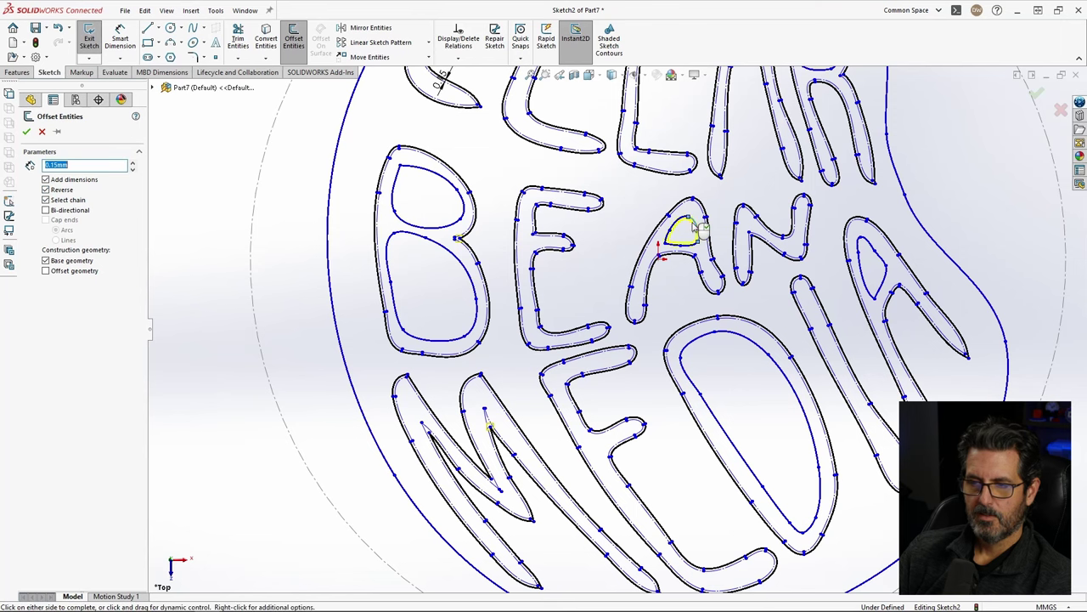
click(745, 338)
click(892, 281)
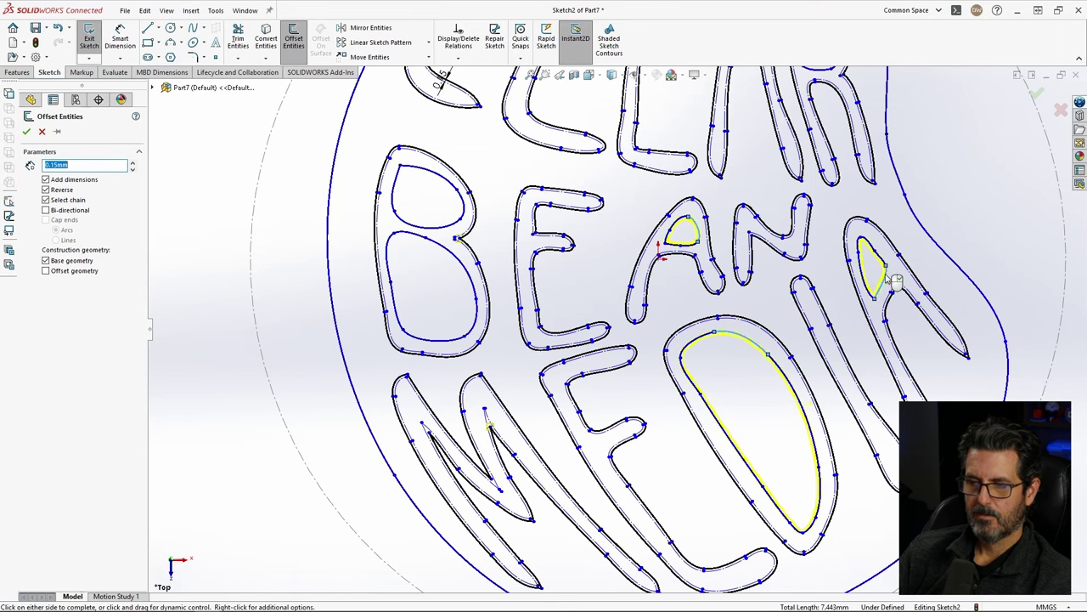
scroll(883, 254, up, 4)
scroll(794, 145, down, 5)
click(680, 130)
click(724, 153)
click(726, 156)
scroll(790, 153, up, 3)
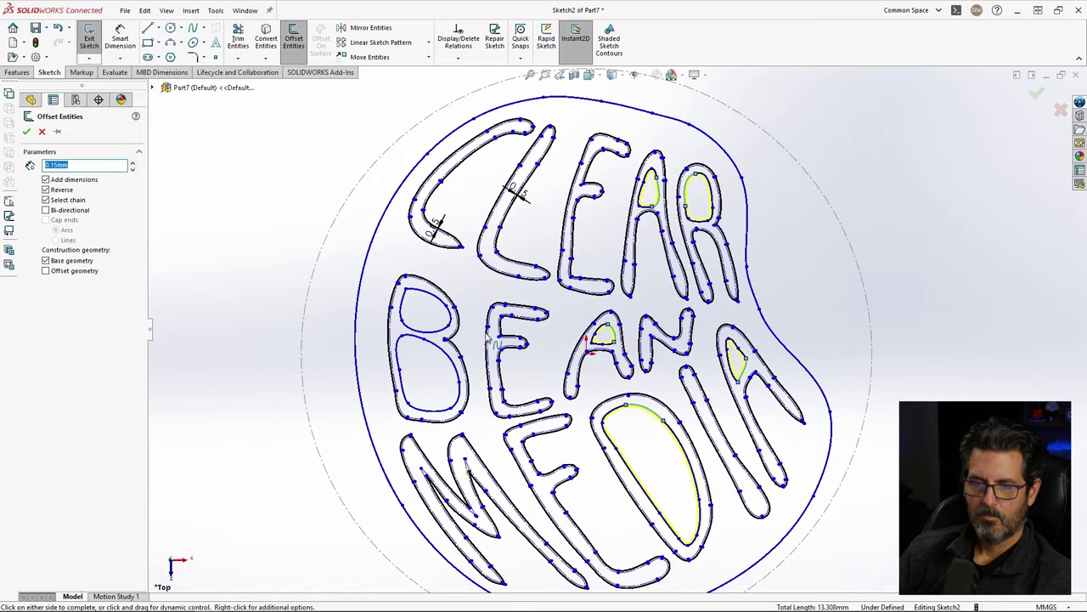
click(446, 349)
click(446, 351)
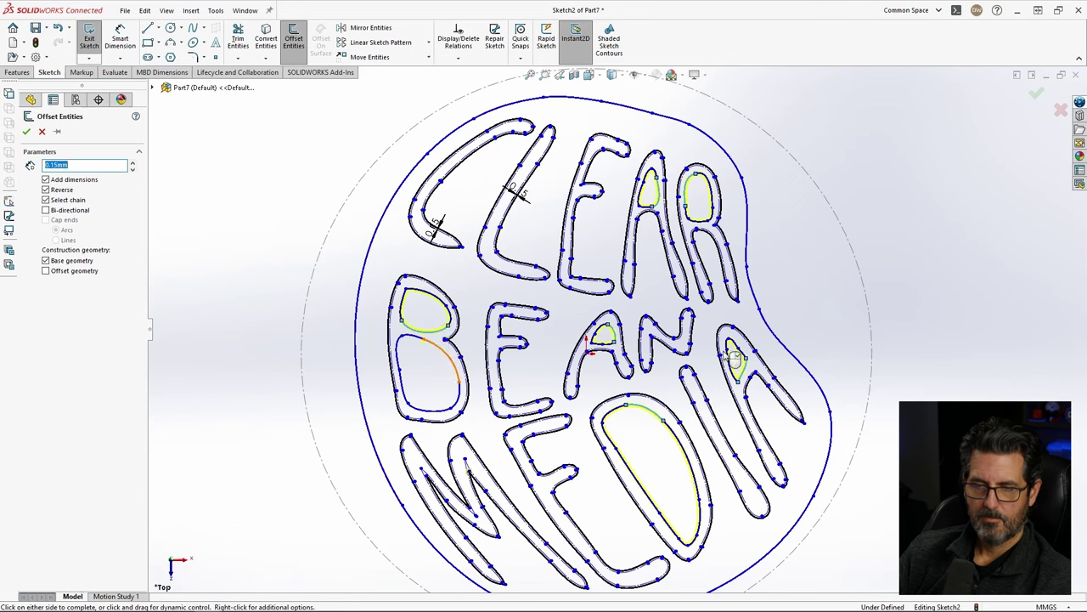
click(913, 286)
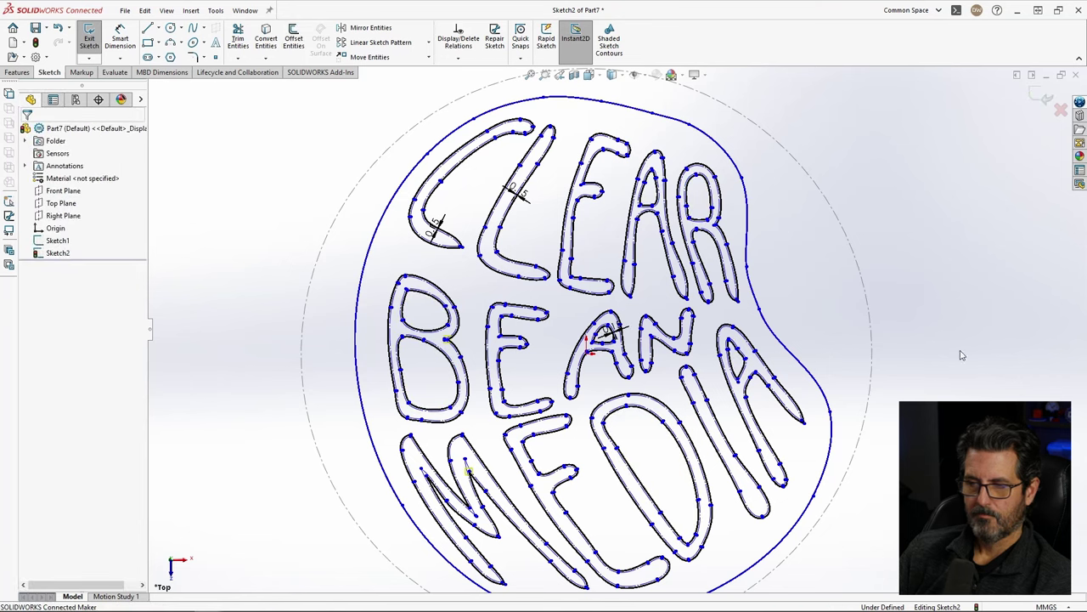
click(18, 72)
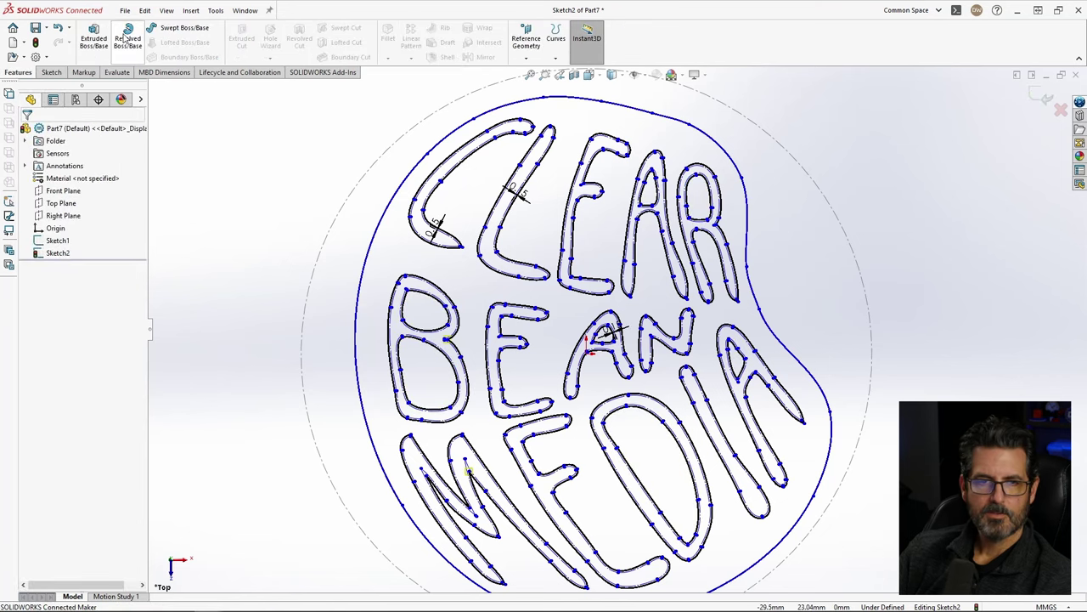
Step: Start an Extruded Boss/Base and set the blind depth to 0.60mm
click(93, 38)
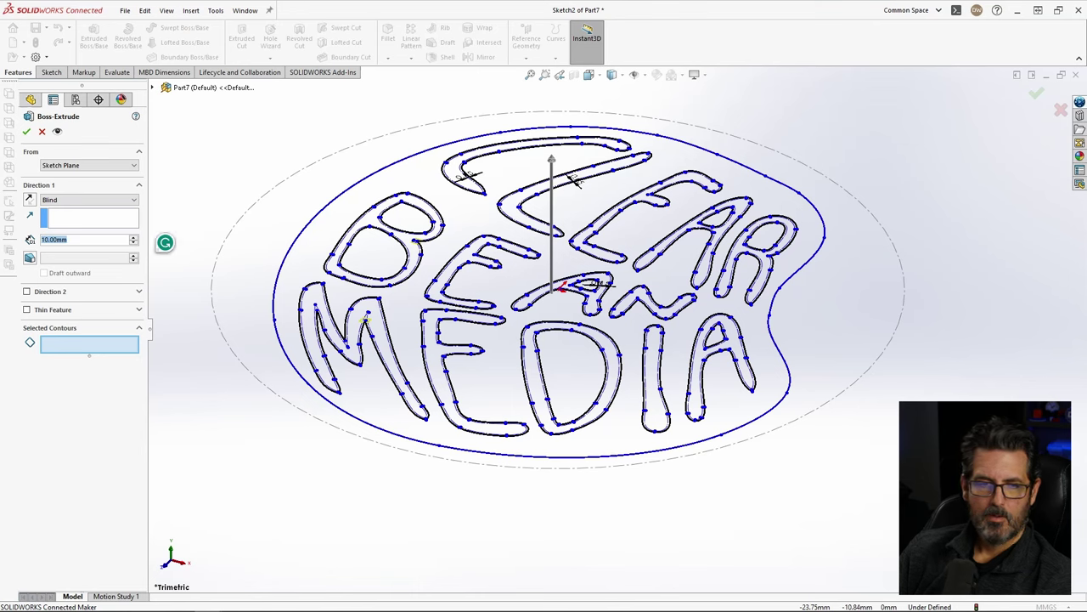
text(12)
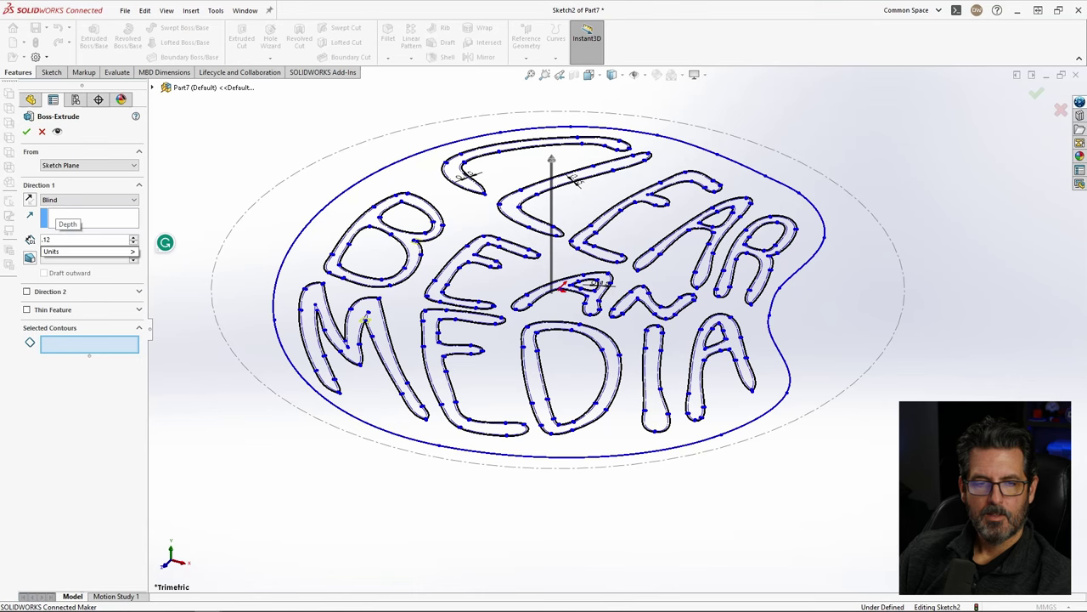
text(")
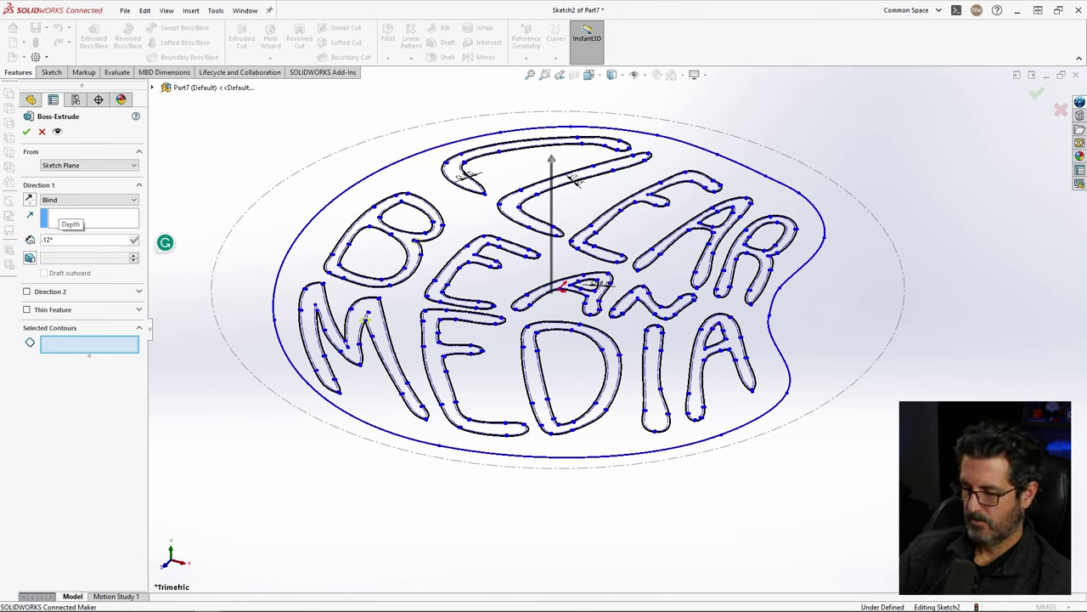
key(Return)
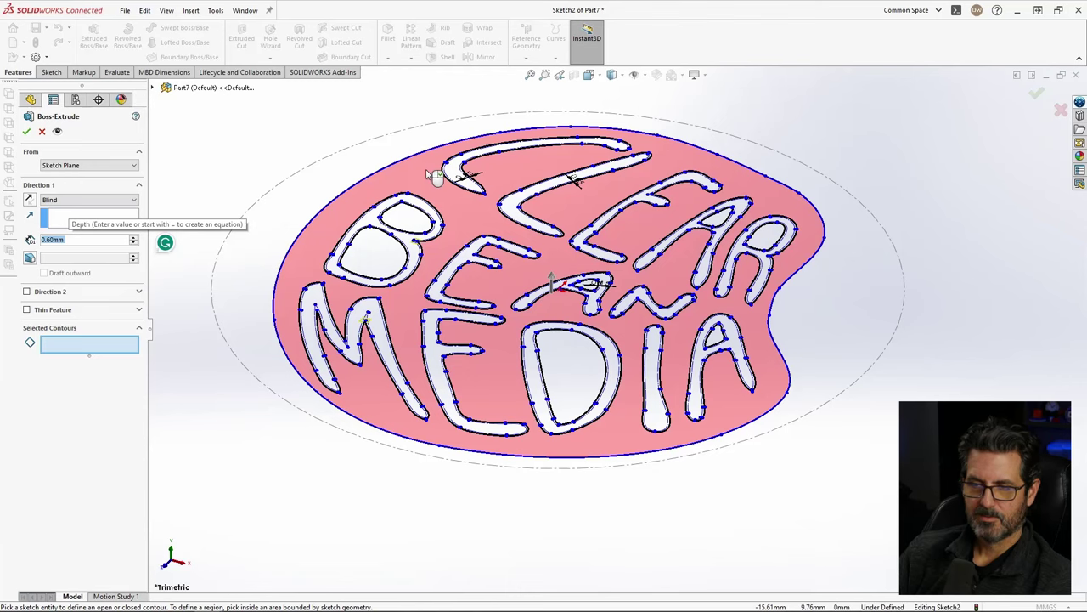
Step: Select the disc region plus the B, D, A, R and BEAN A holes, then confirm
click(780, 203)
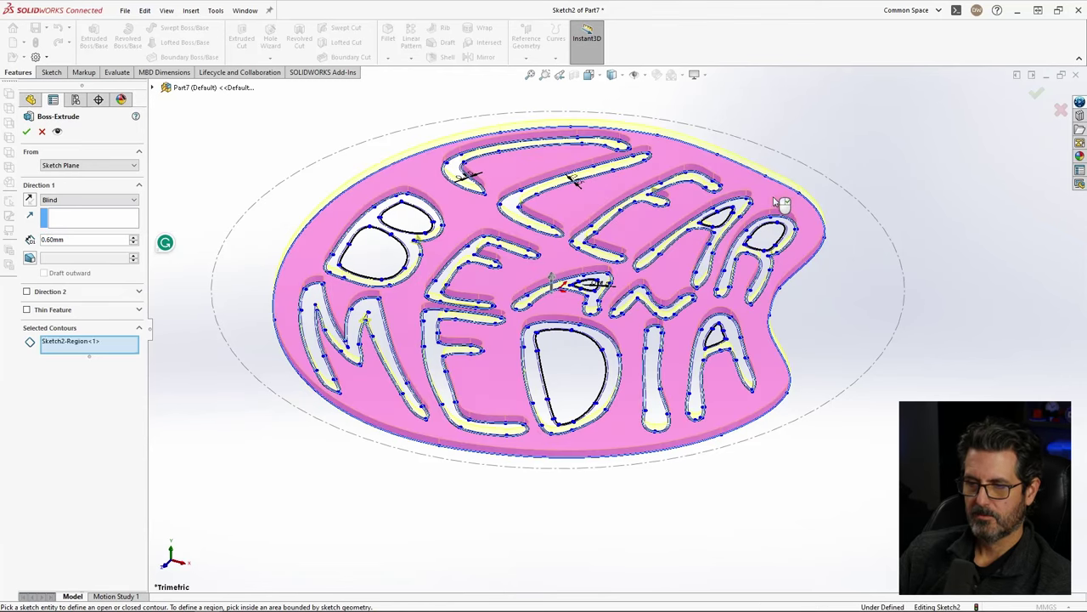
click(416, 225)
click(369, 251)
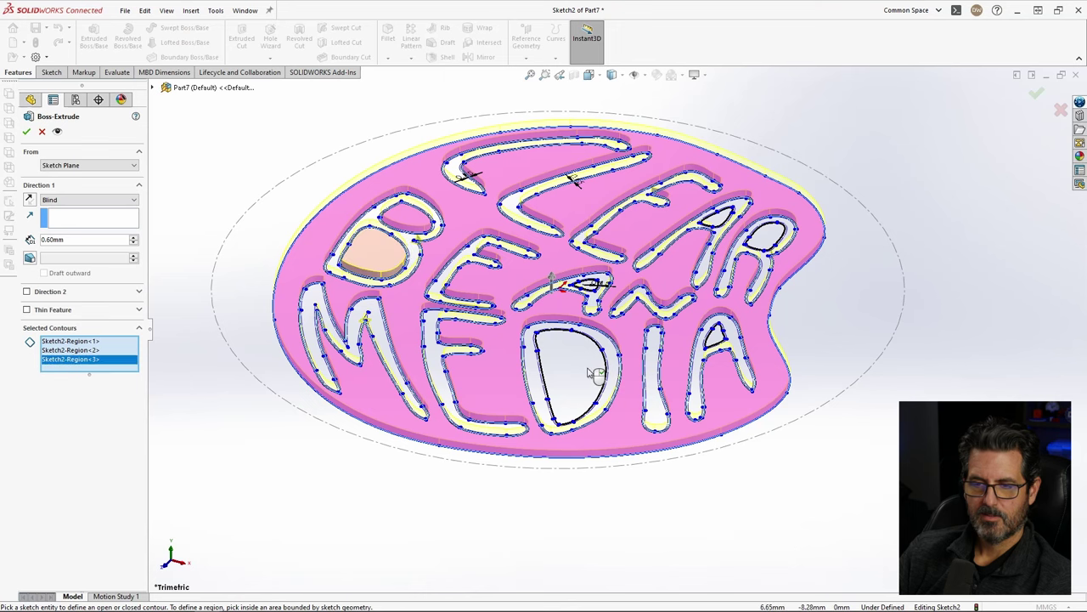
click(578, 375)
click(719, 341)
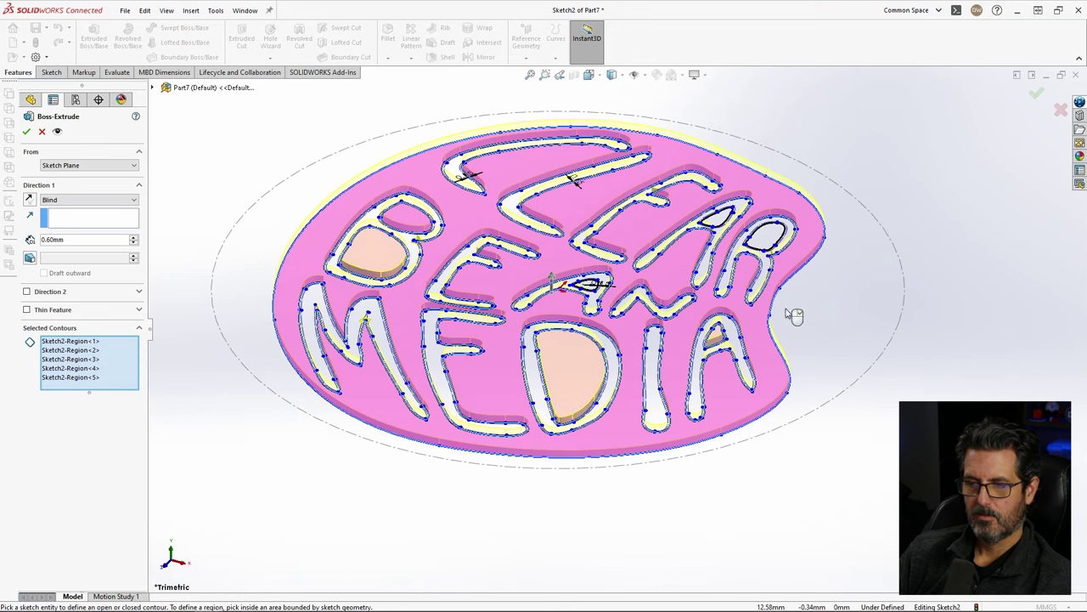
click(773, 247)
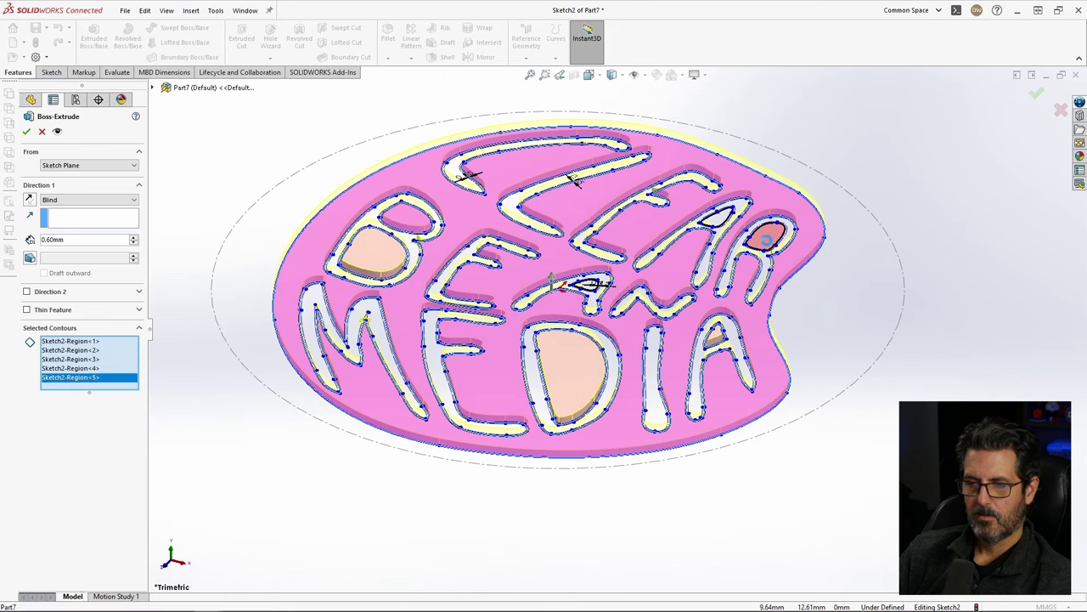
click(726, 223)
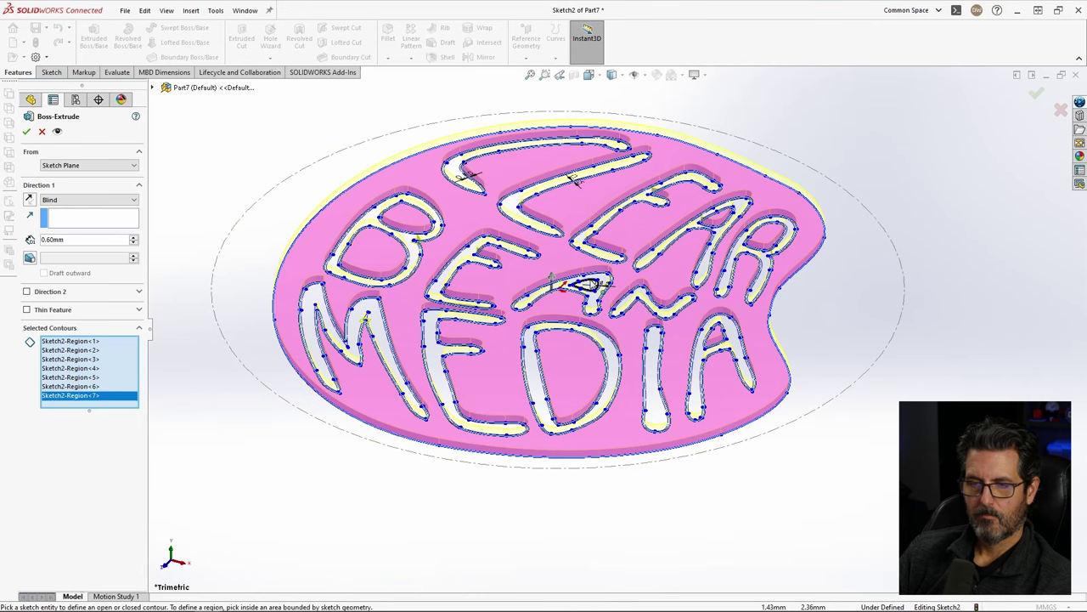
scroll(590, 289, down, 3)
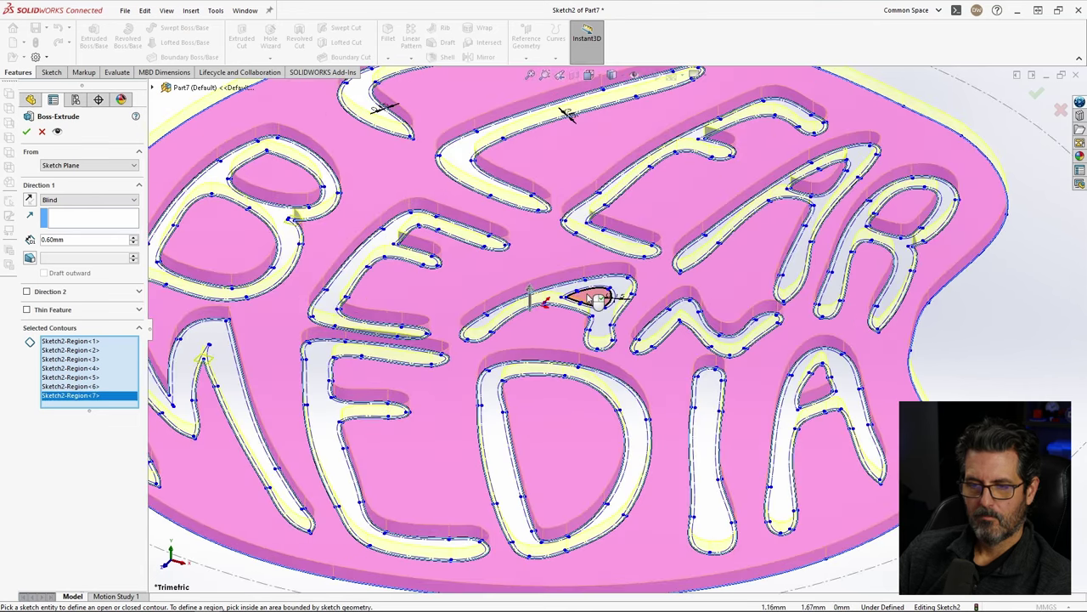
click(598, 295)
scroll(597, 298, up, 5)
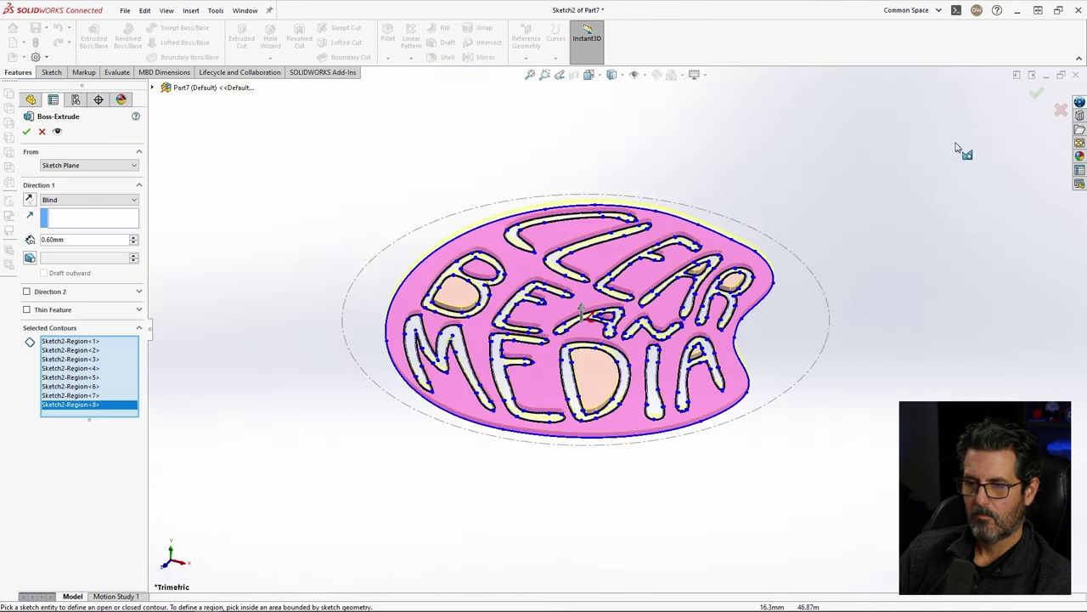
click(1036, 95)
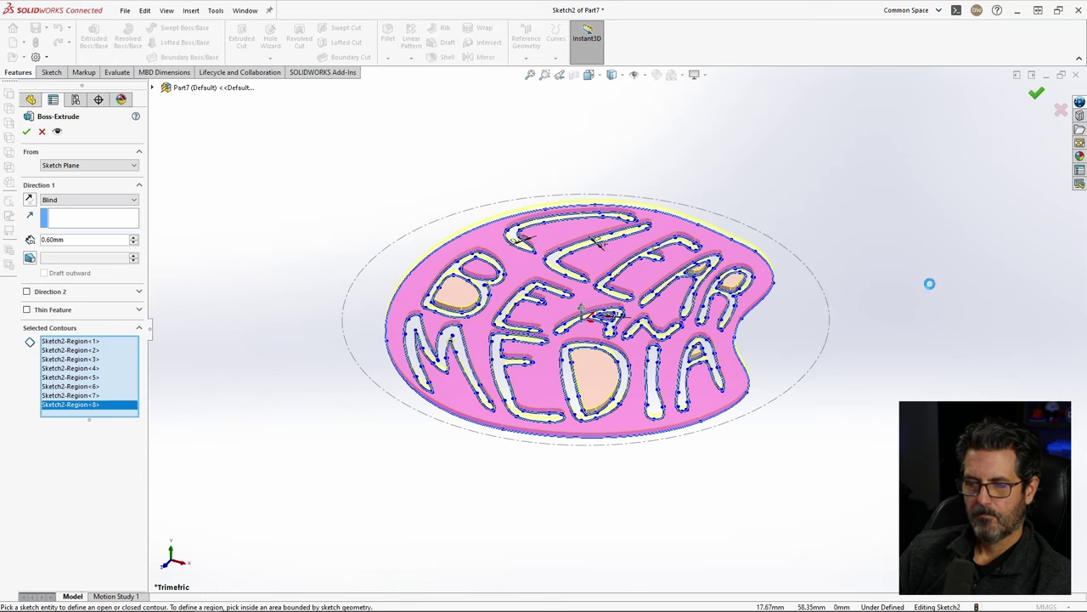
middle_drag(809, 453, 866, 110)
middle_drag(865, 226, 860, 204)
key(ctrl+s)
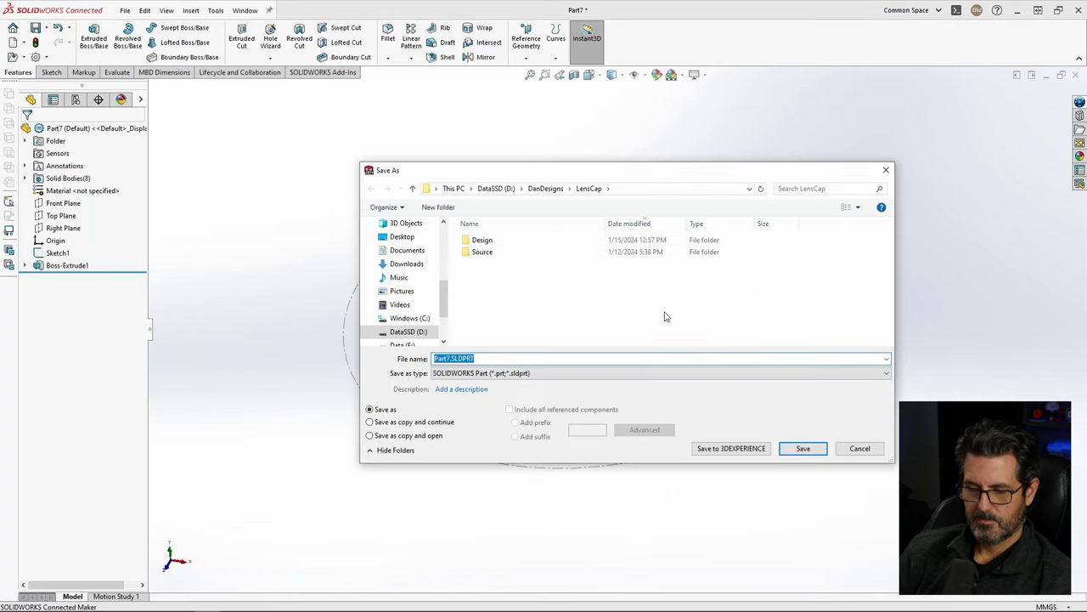
text(C)
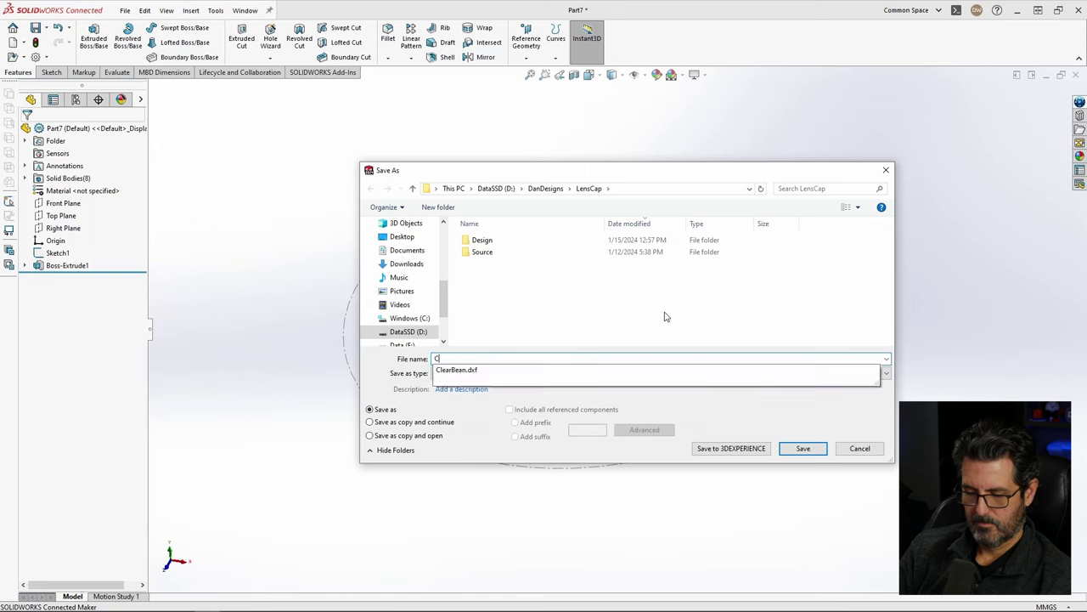
text(learB)
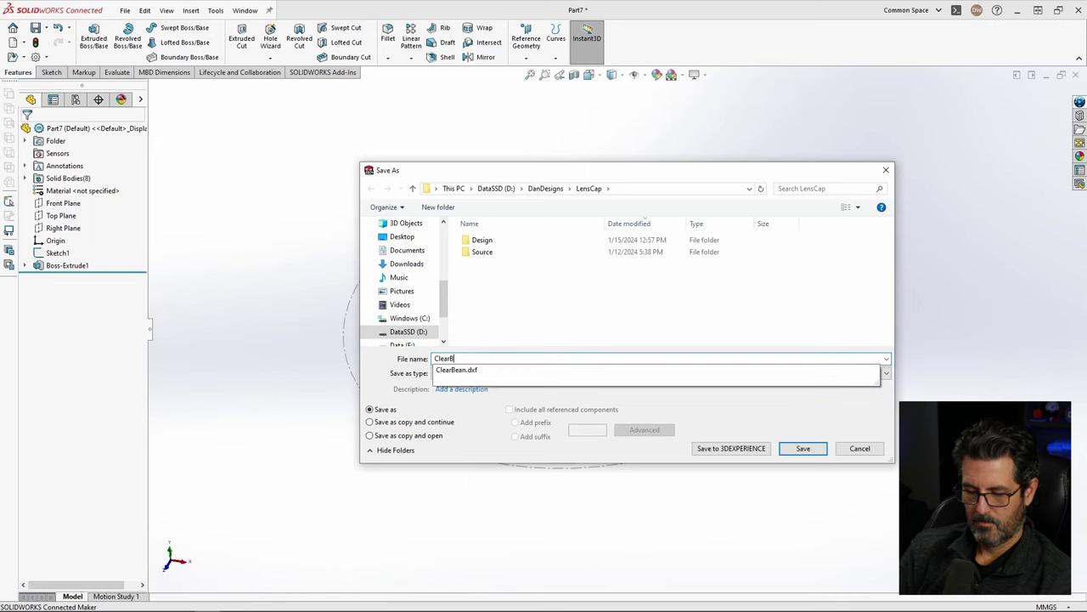
text(eanLogo)
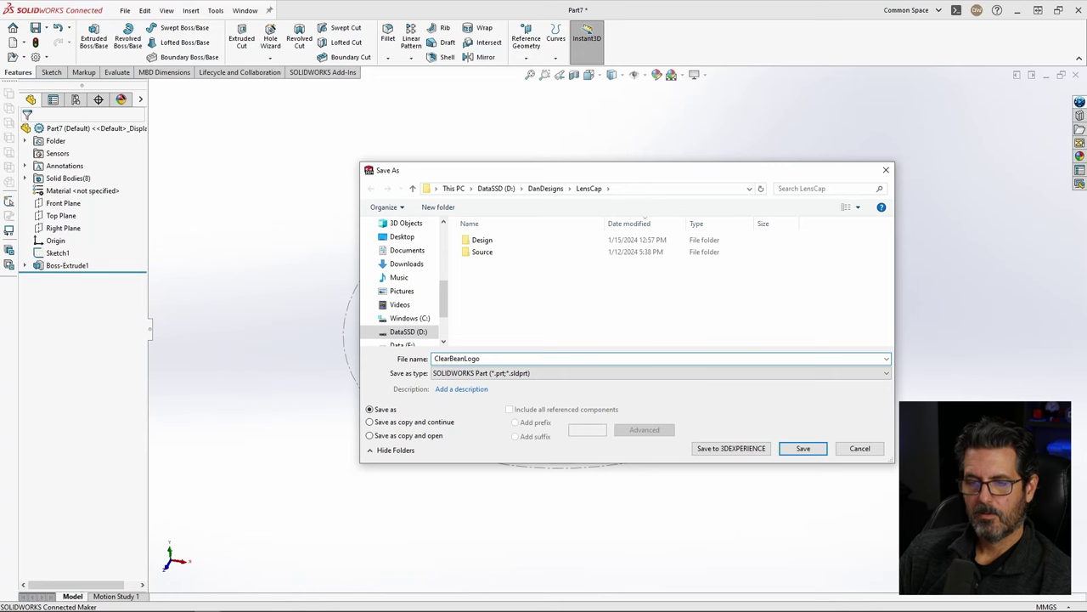
key(Return)
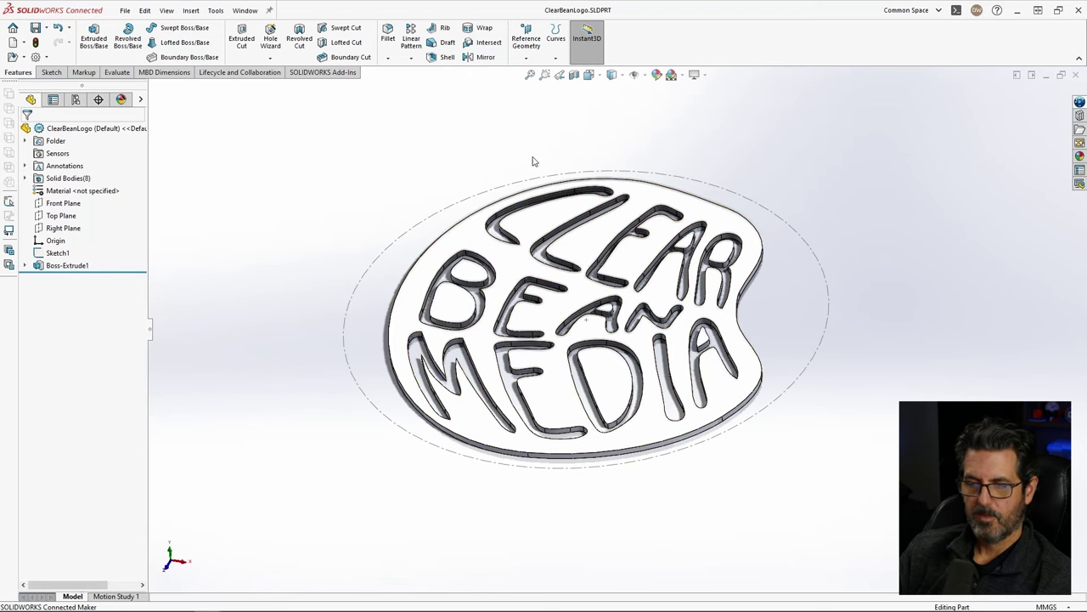
click(125, 11)
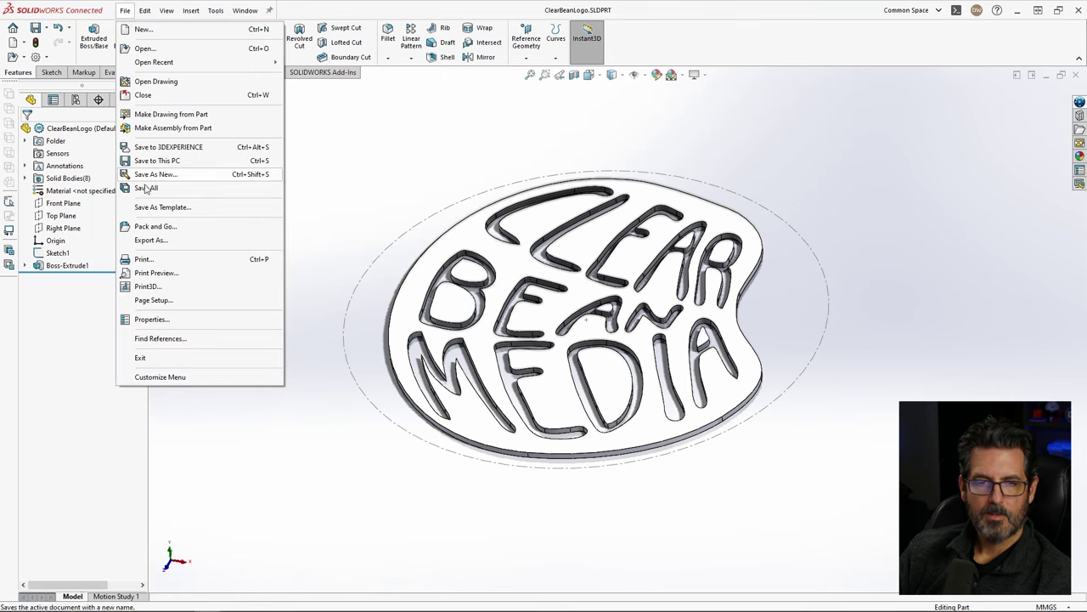
Step: Export the logo as ClearBeanLogo.STL into the LensCap folder
click(151, 240)
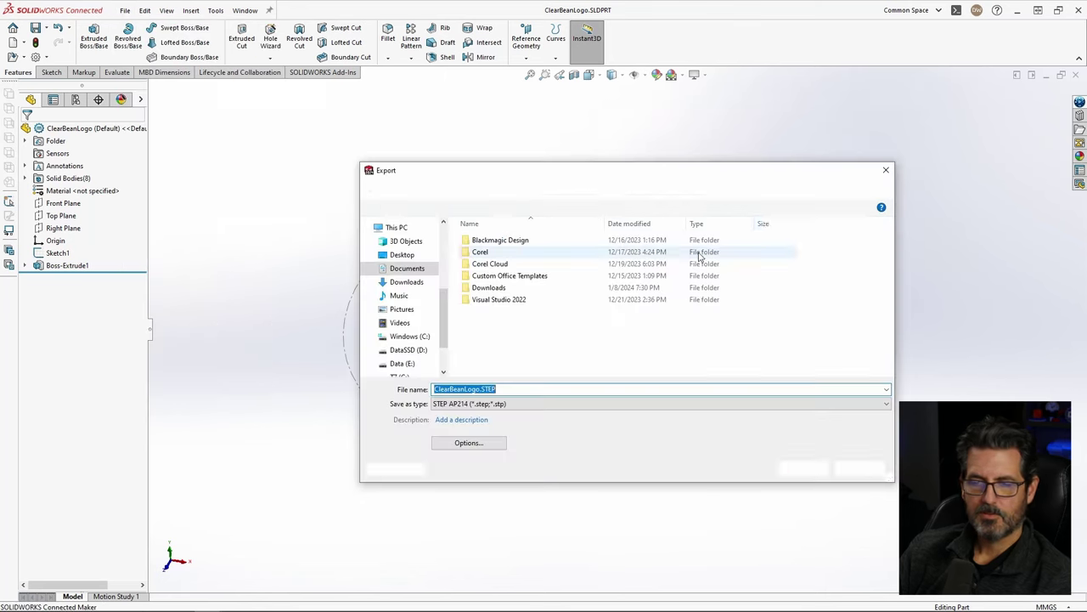
drag(643, 176, 631, 180)
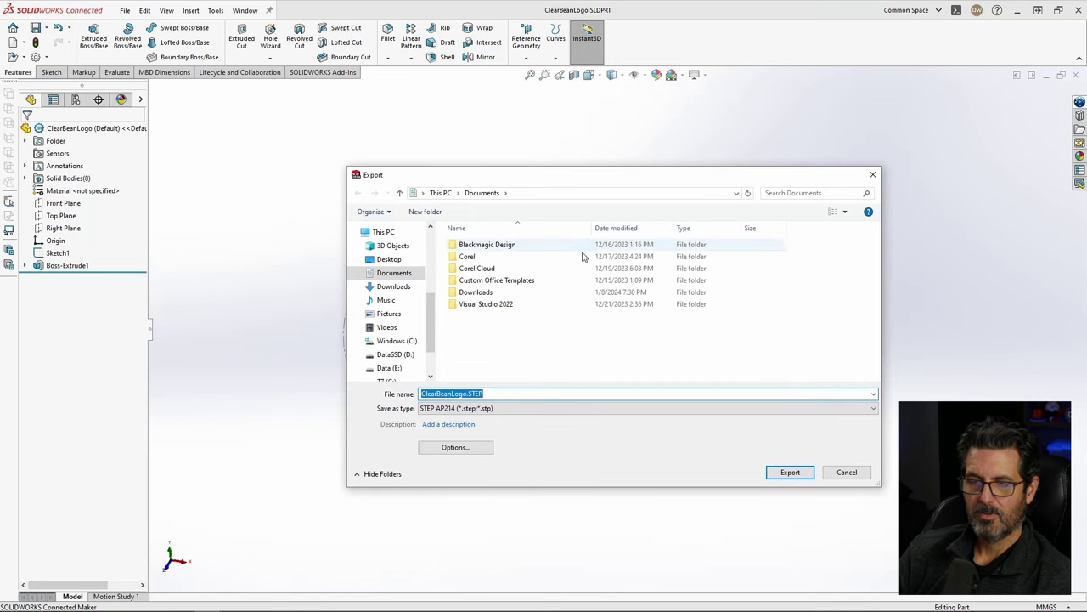
click(497, 412)
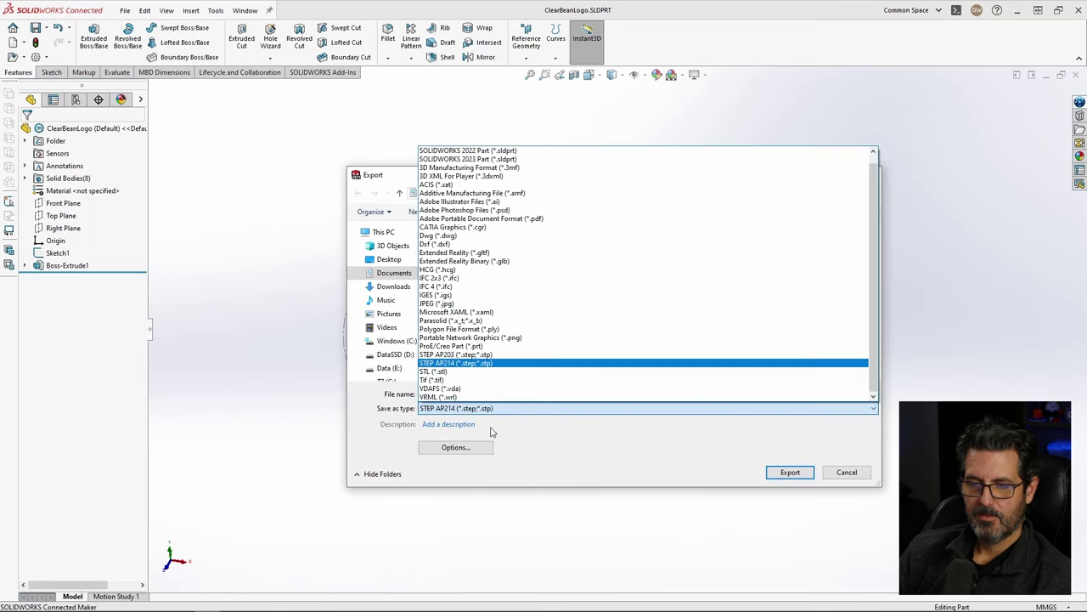
click(441, 377)
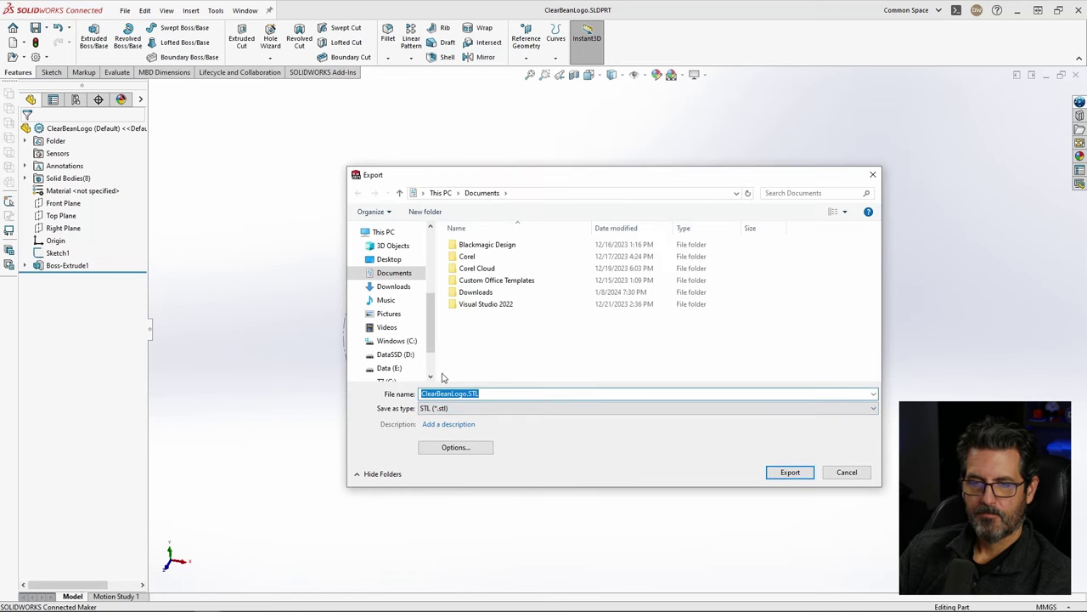
scroll(435, 327, up, 5)
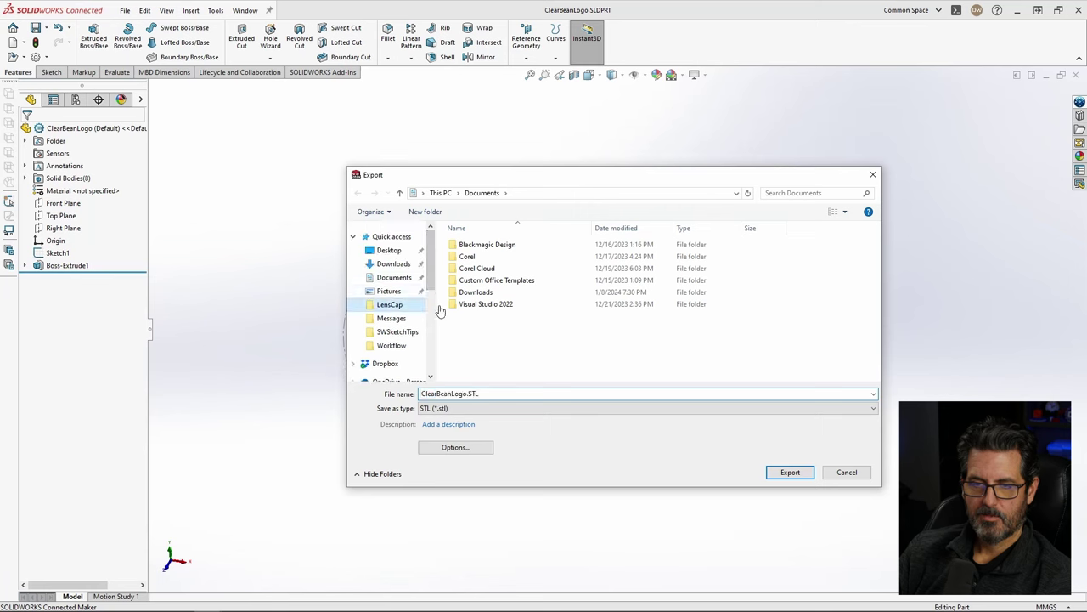
click(391, 304)
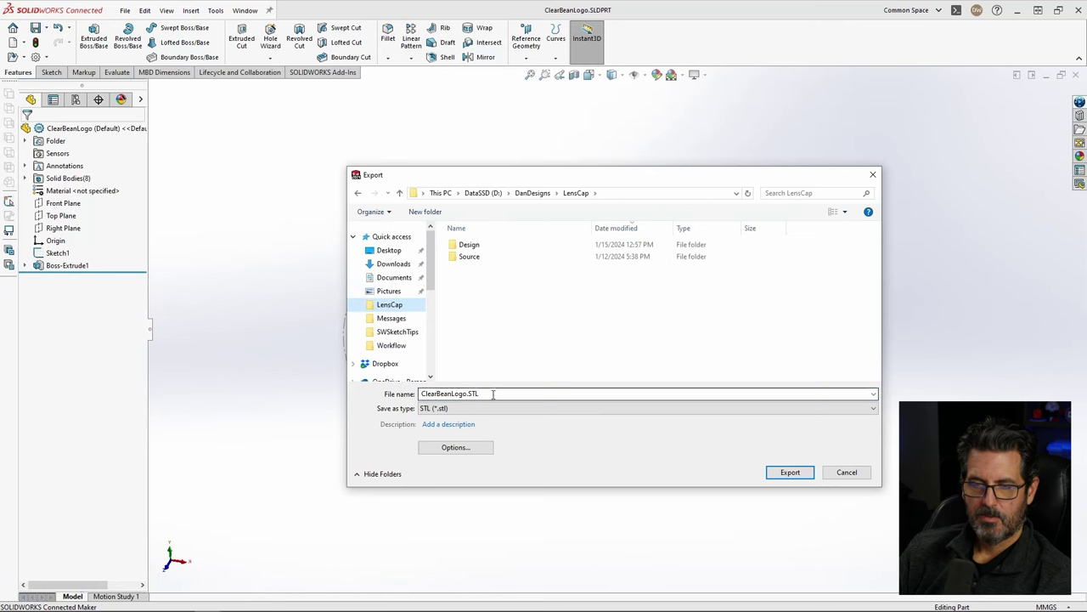
click(480, 395)
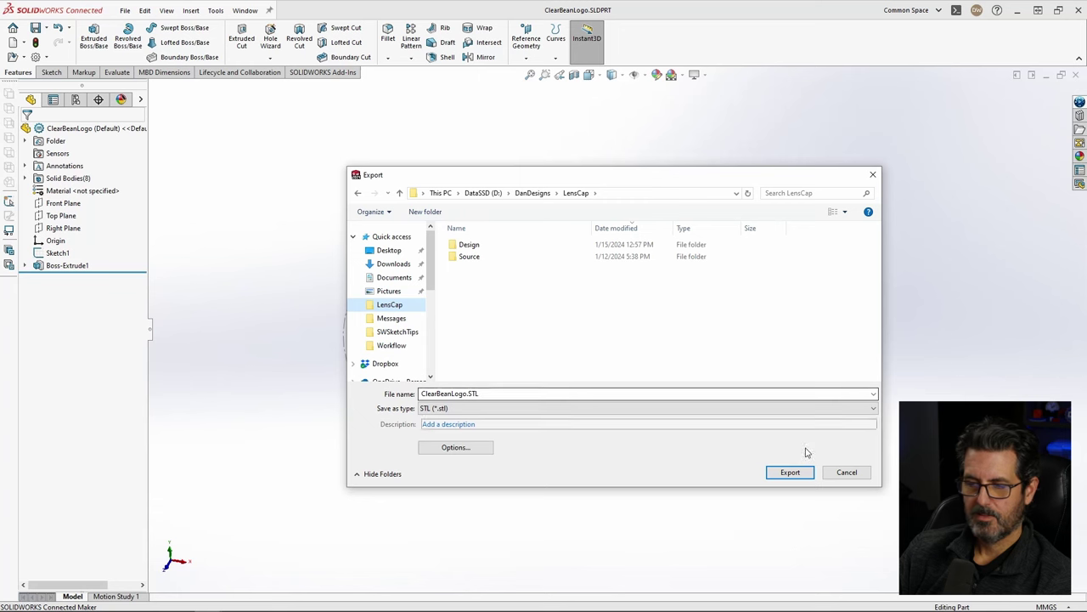
click(790, 472)
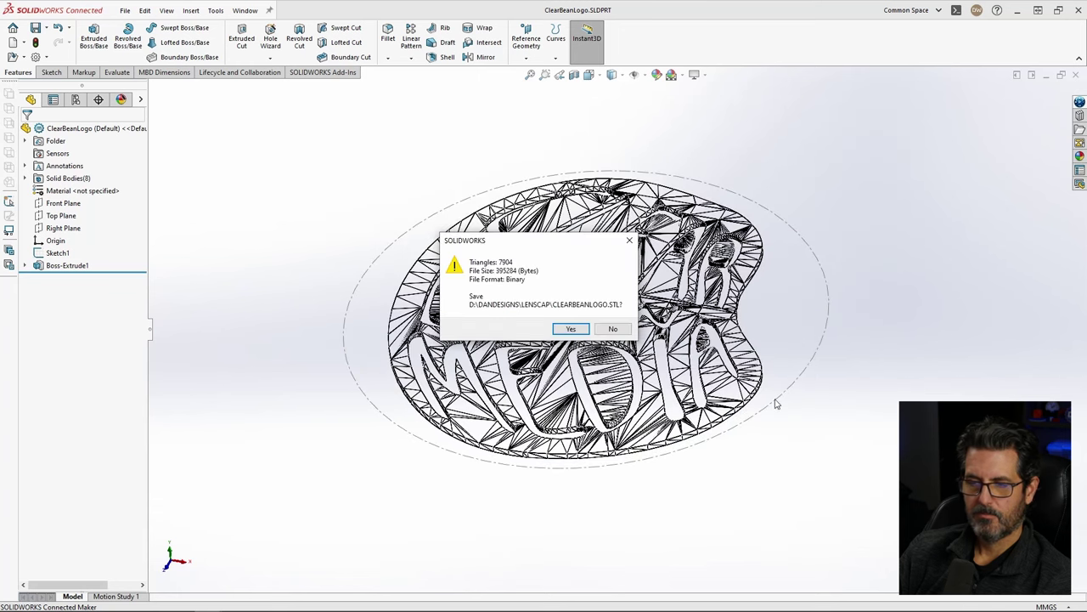
click(565, 328)
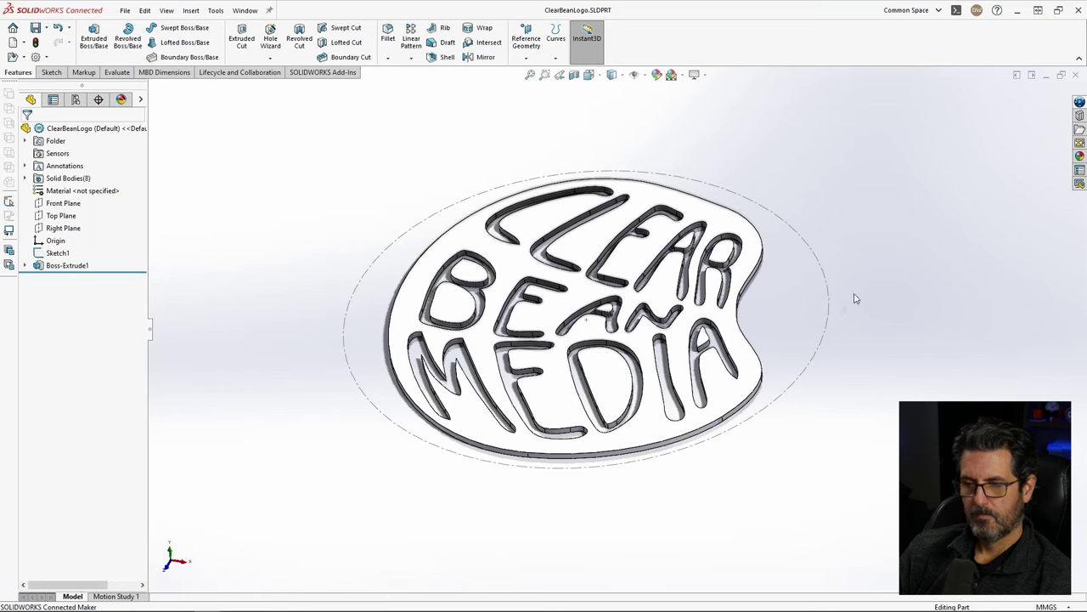
key(ctrl+Tab)
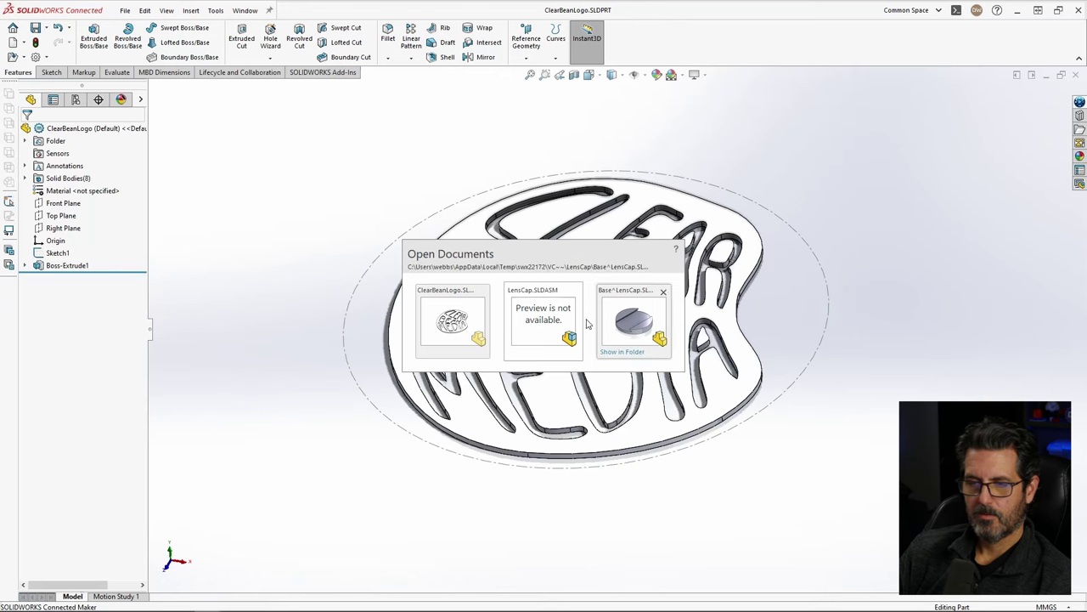
Step: Switch to LensCap.SLDASM, orbit it, and open the base LensCap part on its own
click(544, 316)
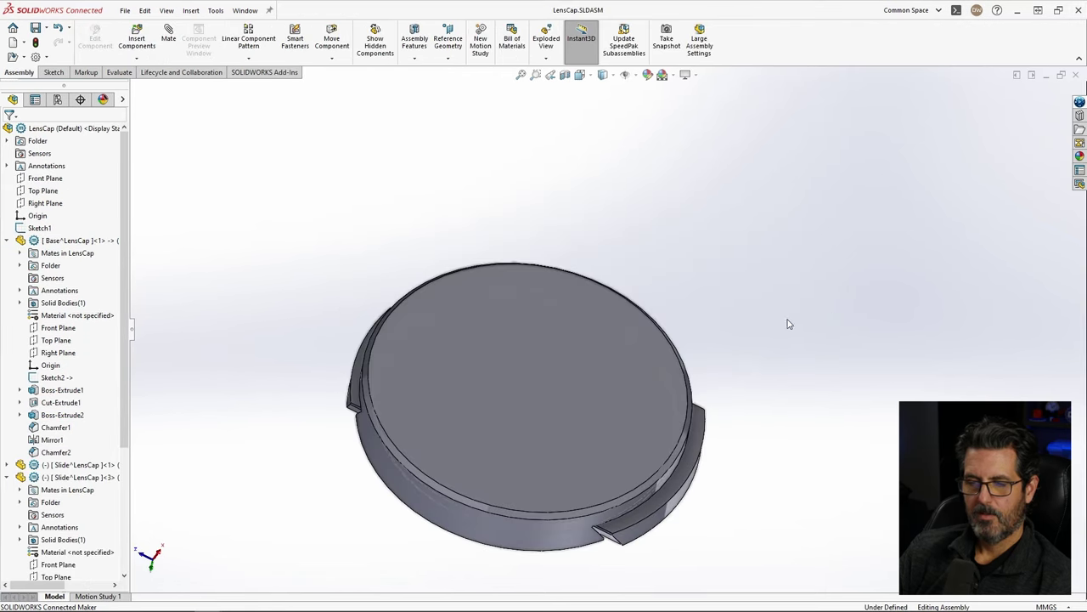
scroll(517, 359, up, 3)
middle_drag(592, 325, 784, 143)
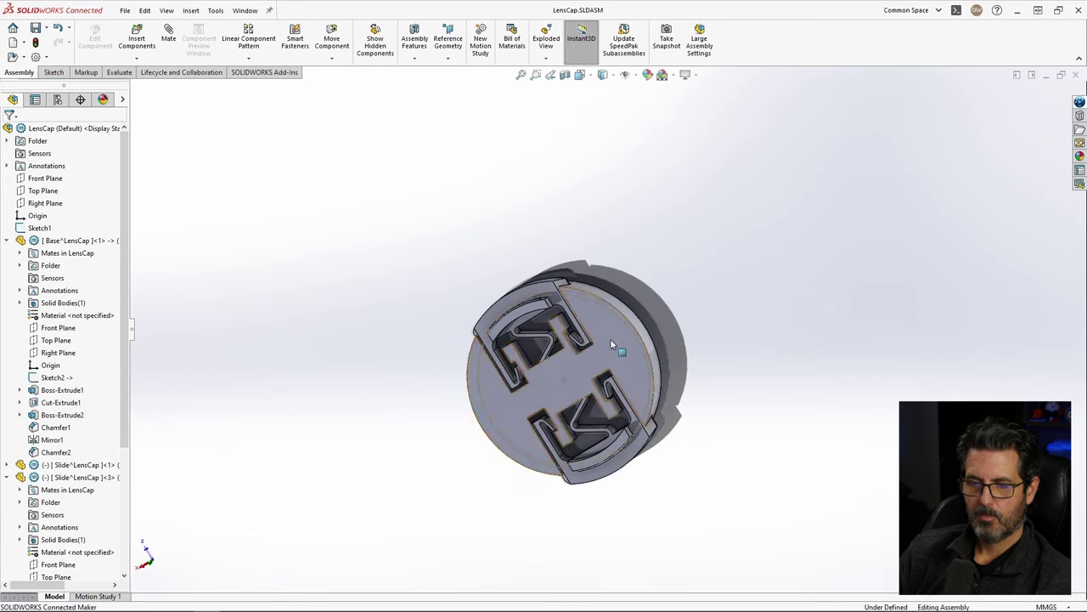
right_click(610, 339)
click(784, 124)
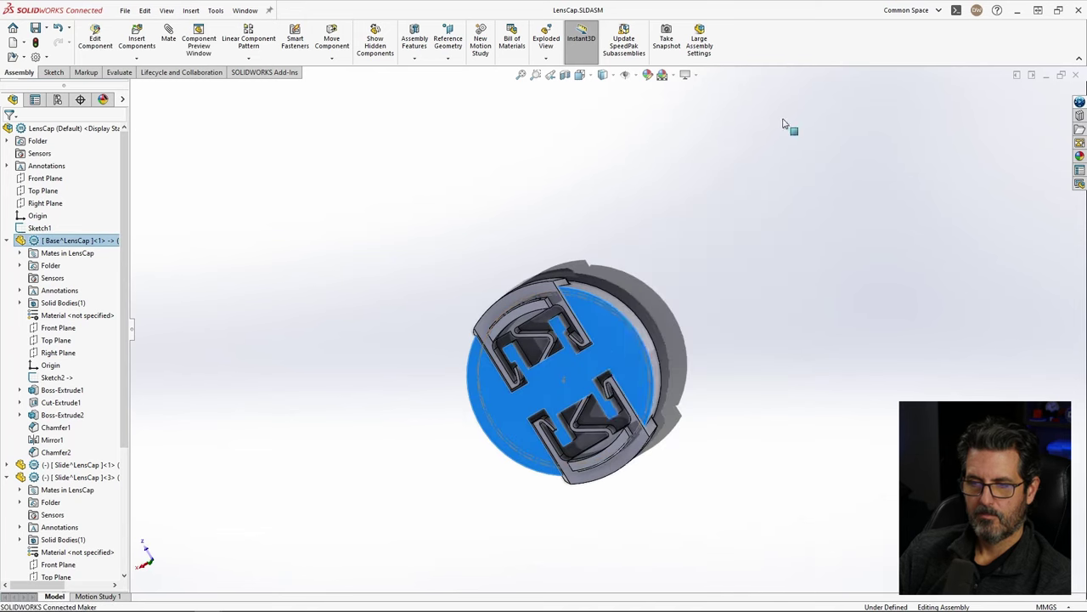
right_click(584, 316)
click(597, 167)
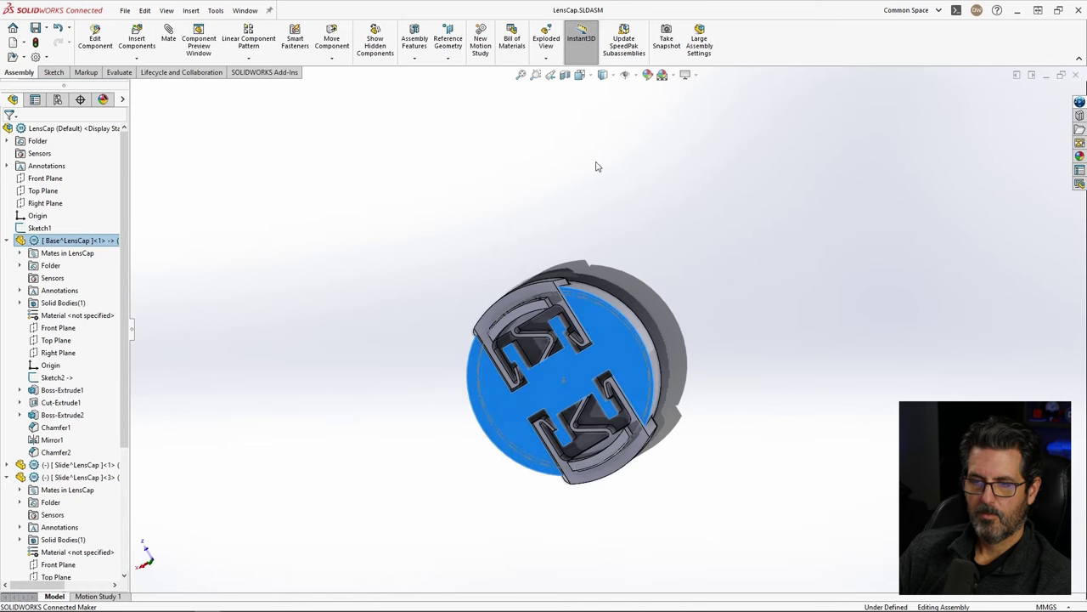
Step: Export the base part as Base^LensCap.STL into LensCap, then close it
middle_drag(736, 442, 727, 343)
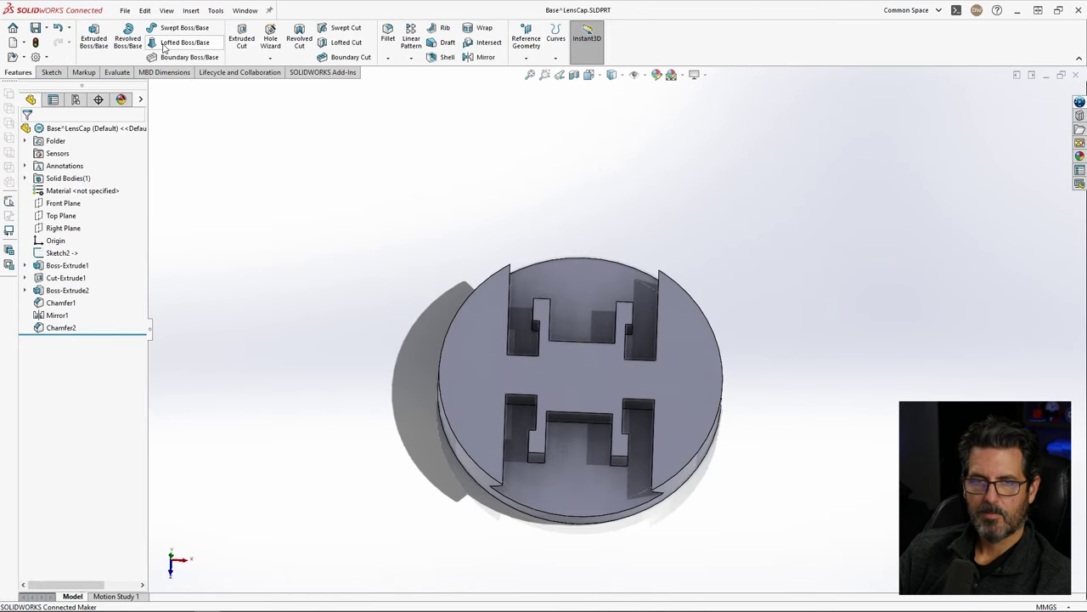
click(125, 11)
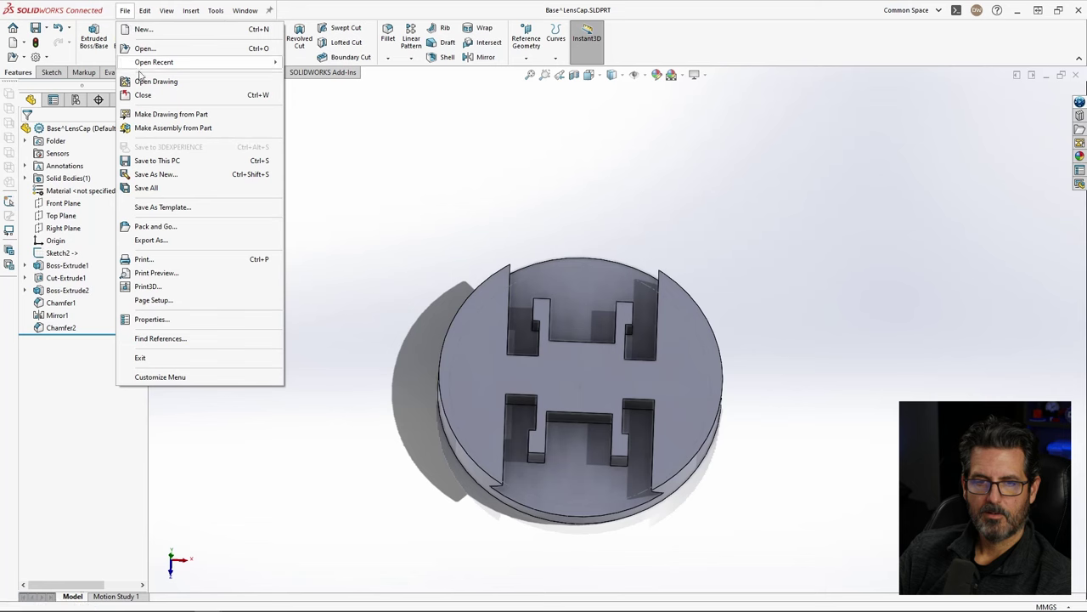
click(156, 241)
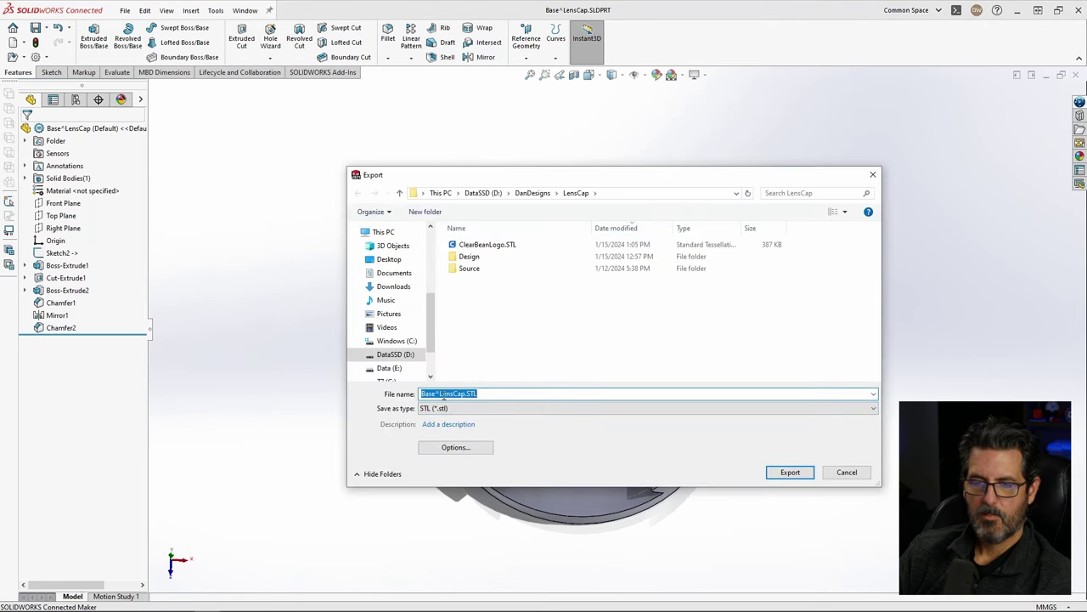
click(790, 473)
click(565, 328)
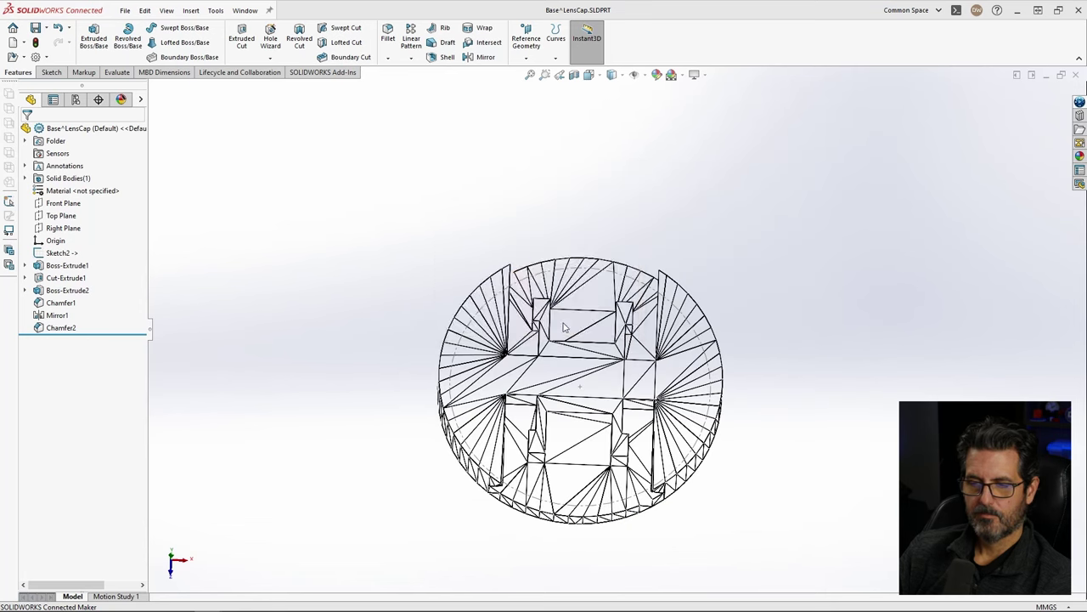
click(1076, 75)
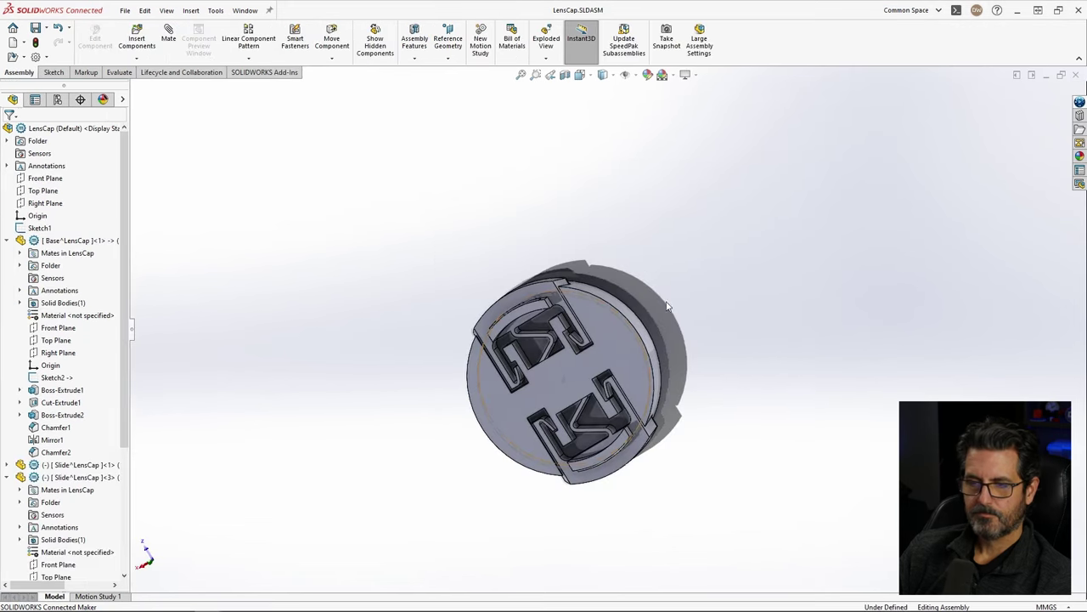
Step: Open the Slide component and export it as Slide^LensCap.STL into LensCap
right_click(512, 308)
click(522, 163)
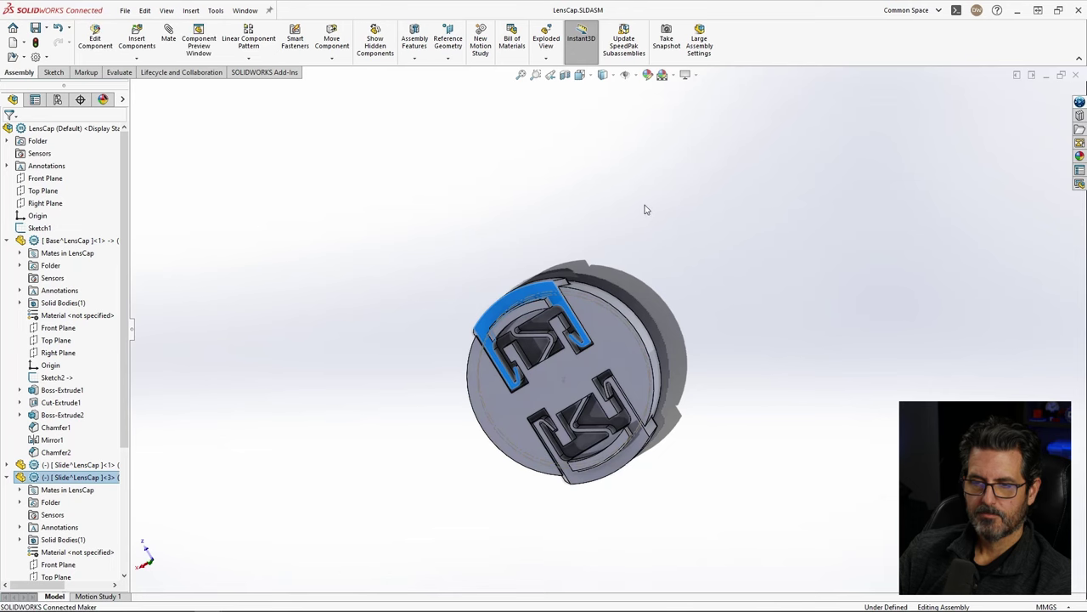
middle_drag(829, 167, 807, 263)
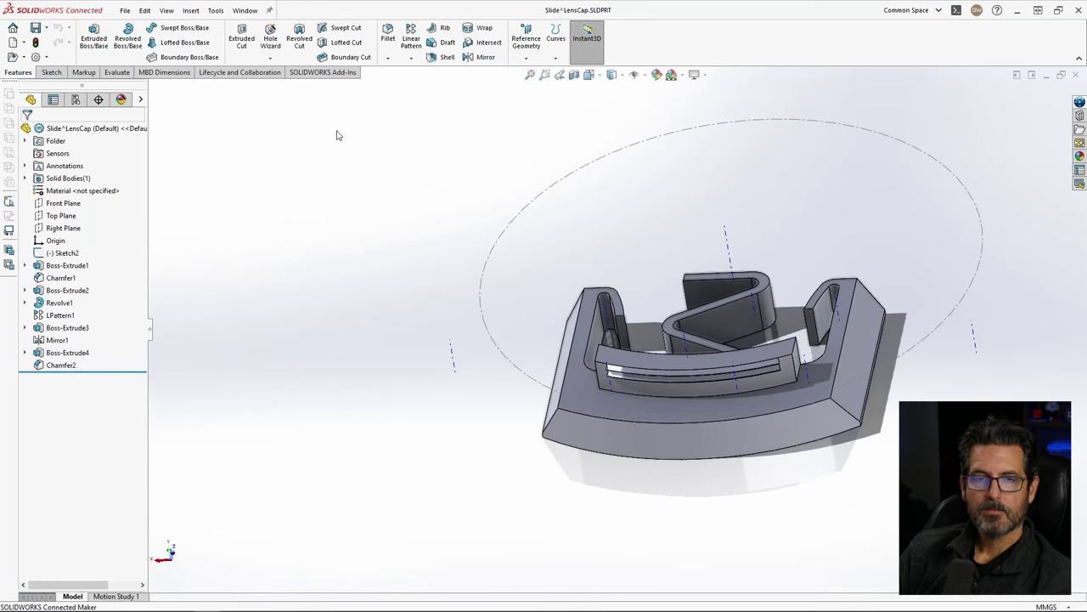
click(125, 11)
click(425, 299)
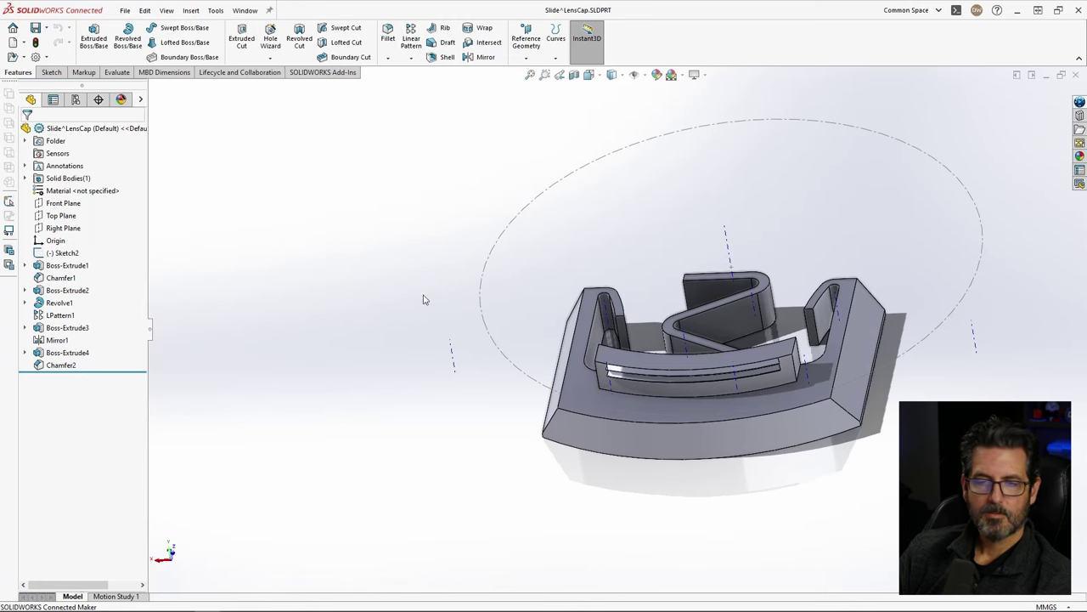
click(803, 474)
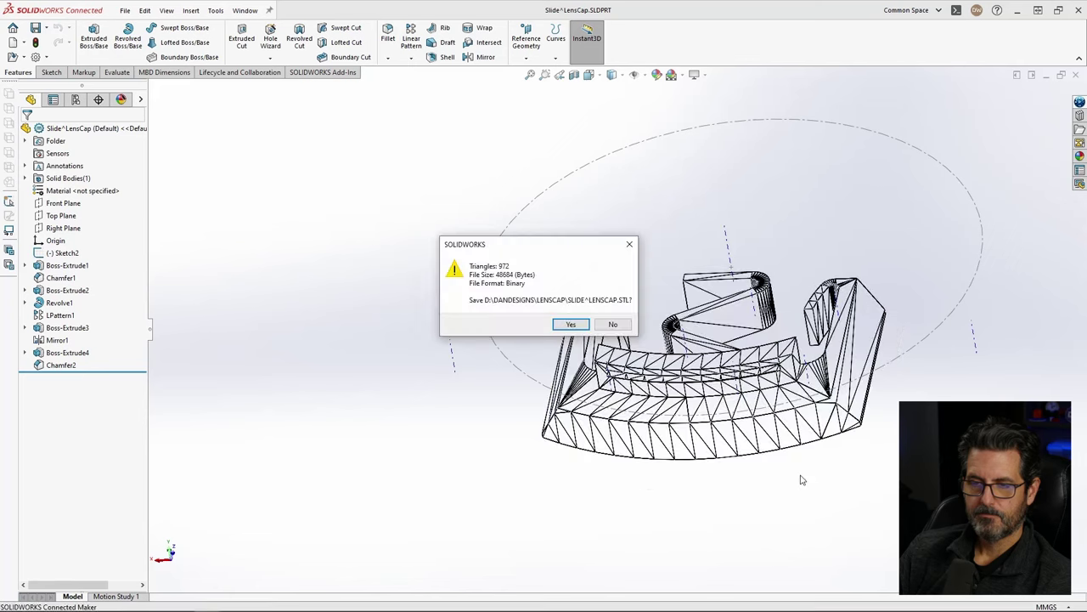
click(571, 323)
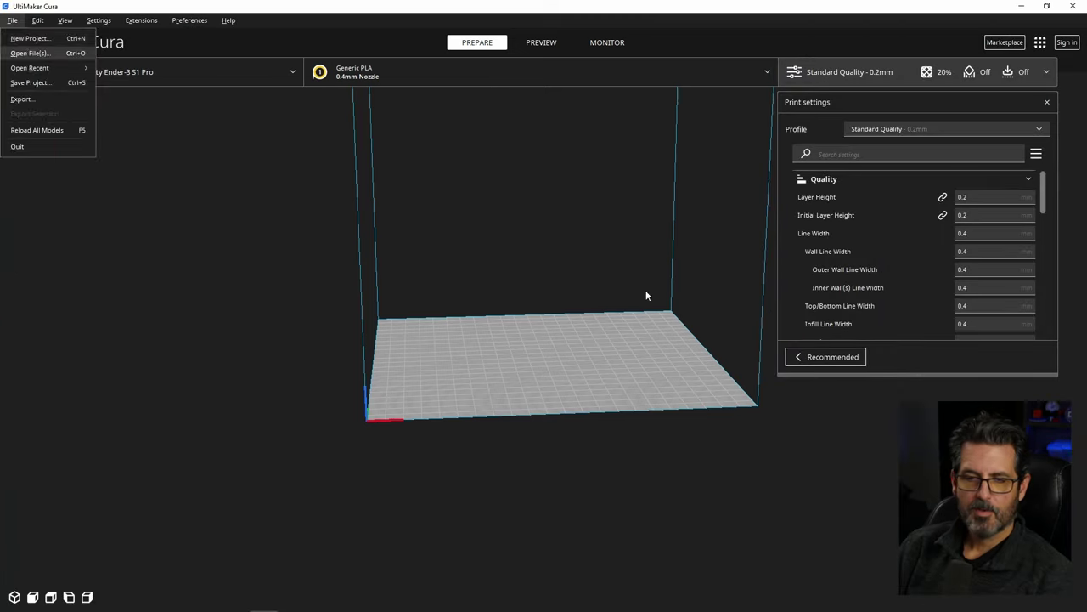
Step: Open Slide^LensCap.STL, Base^LensCap.STL and ClearBeanLogo.STL together in Cura
click(619, 275)
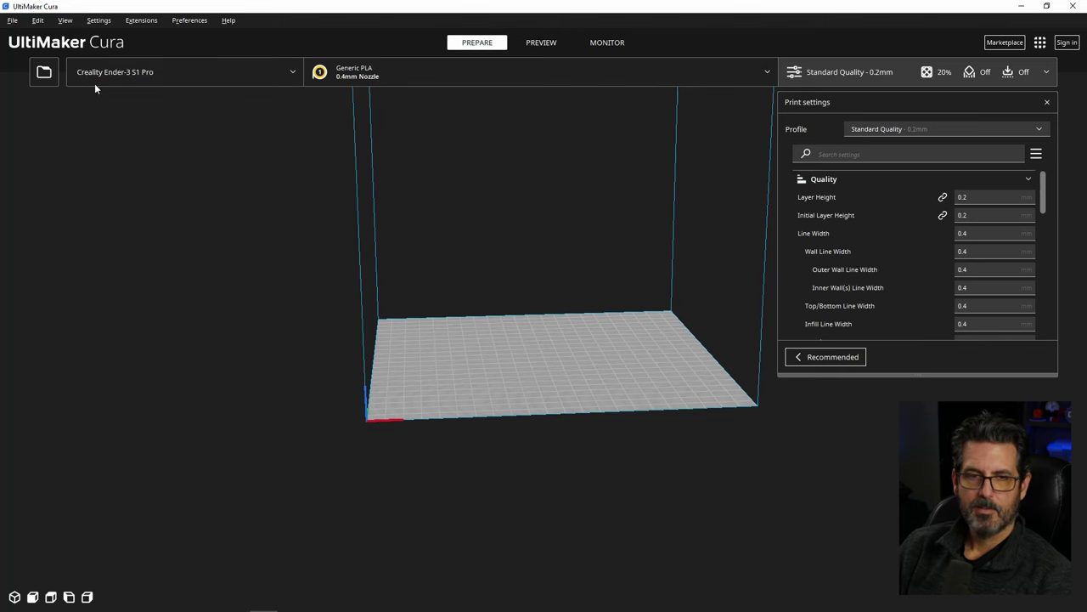
click(12, 20)
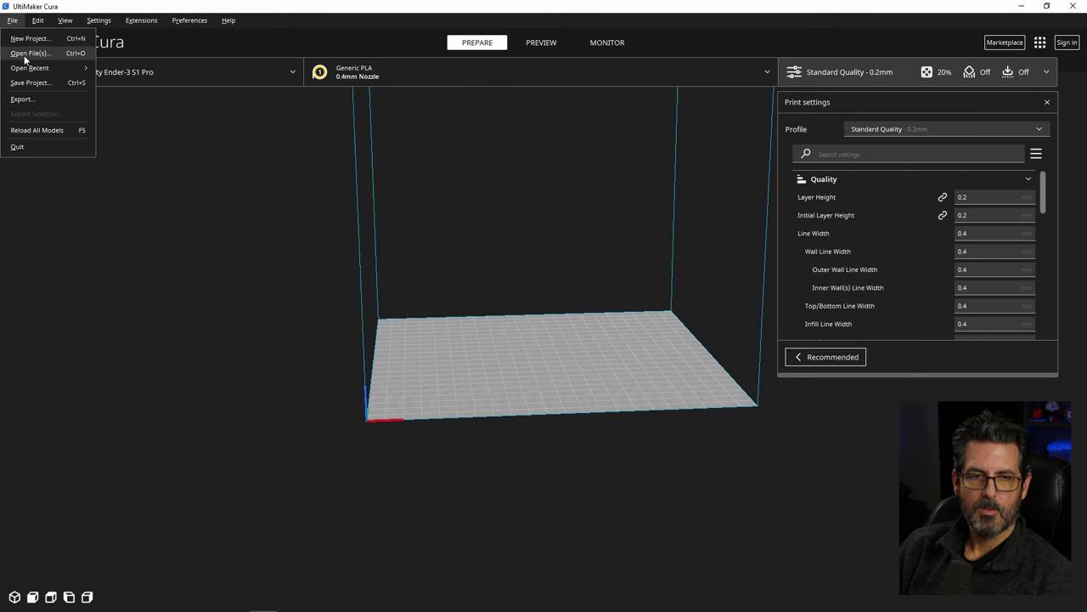
click(25, 54)
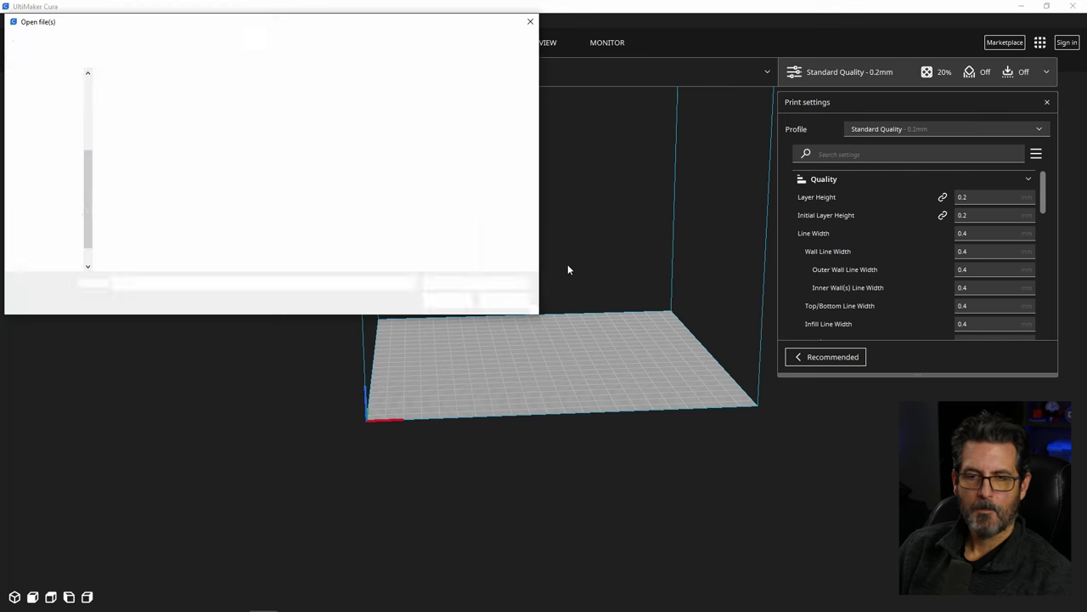
click(162, 93)
ctrl+click(157, 103)
ctrl+click(166, 115)
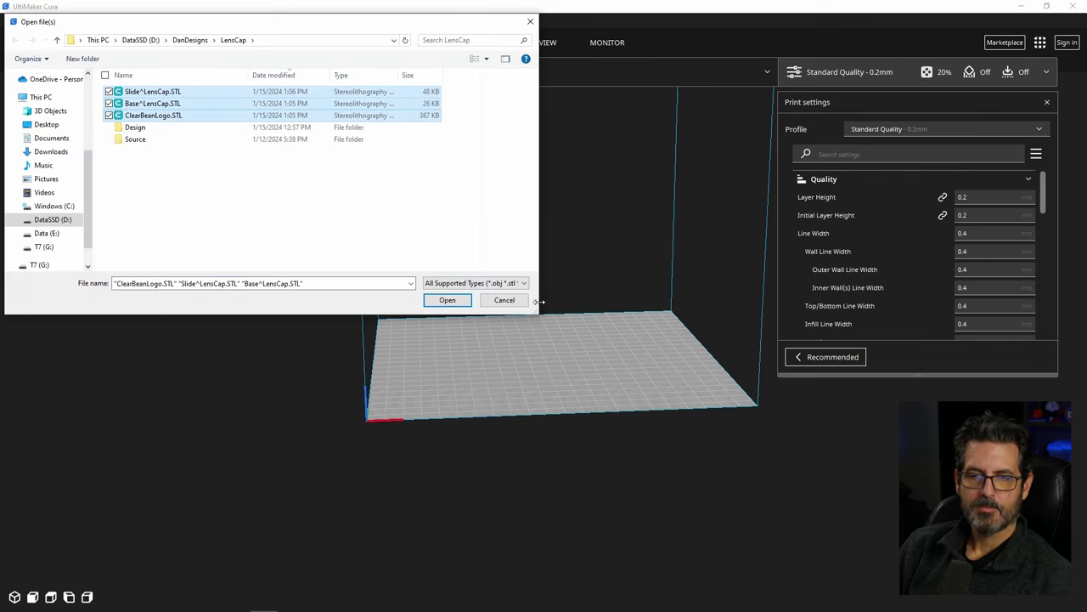
click(466, 304)
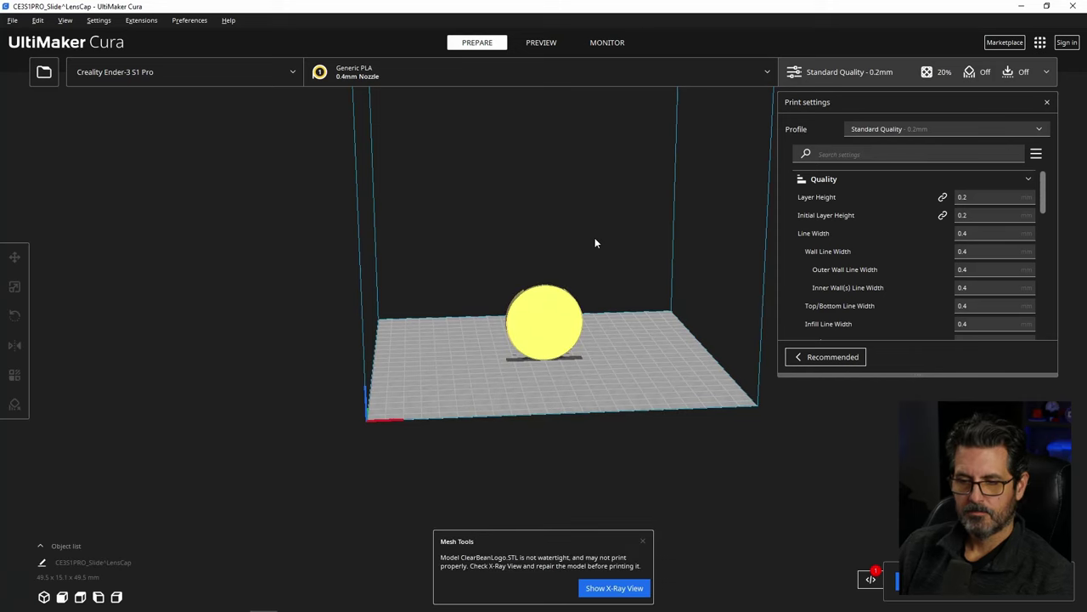
Step: Dismiss the watertight warning and lay the LensCap disc flat by its face
scroll(538, 327, up, 5)
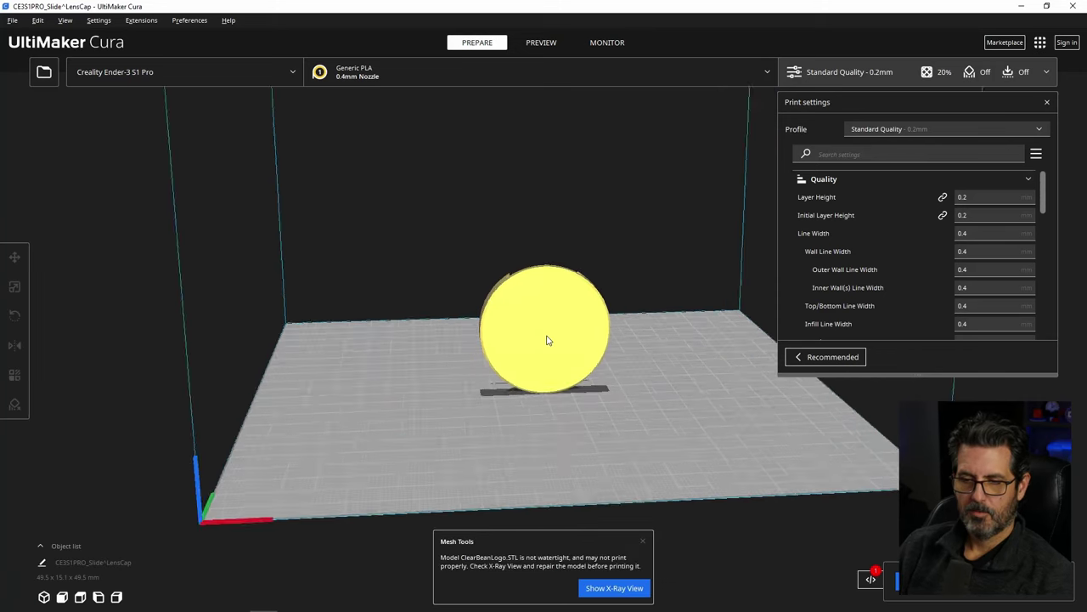
click(643, 540)
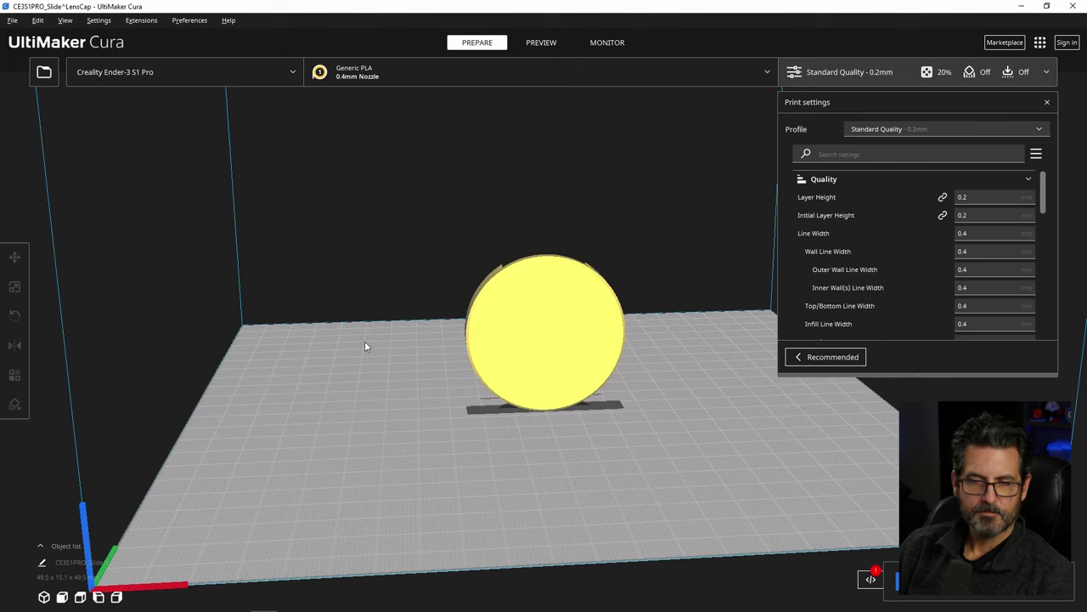
click(475, 356)
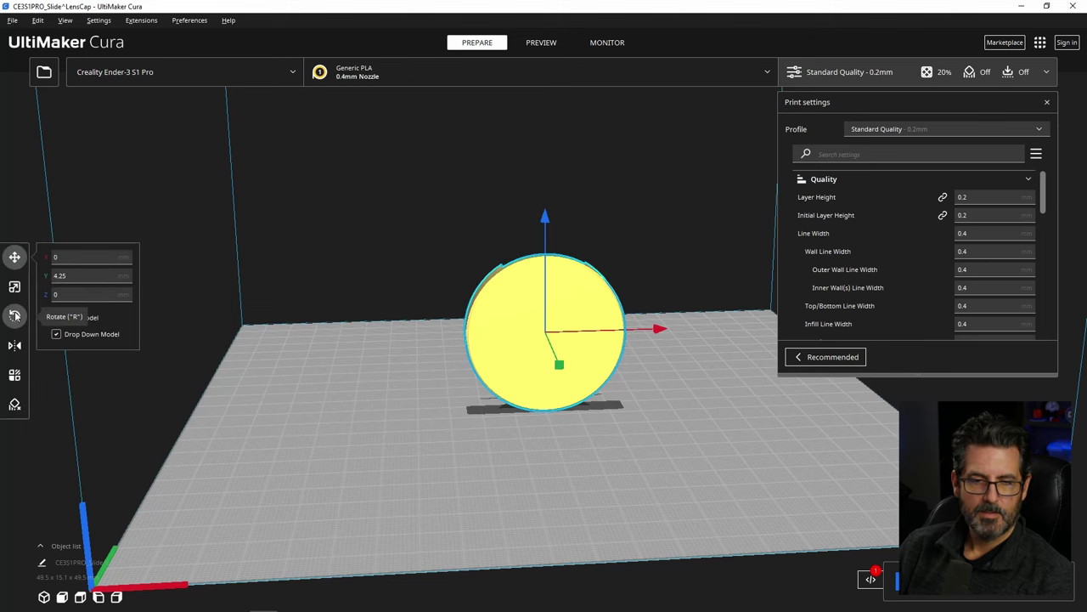
right_drag(529, 308, 788, 302)
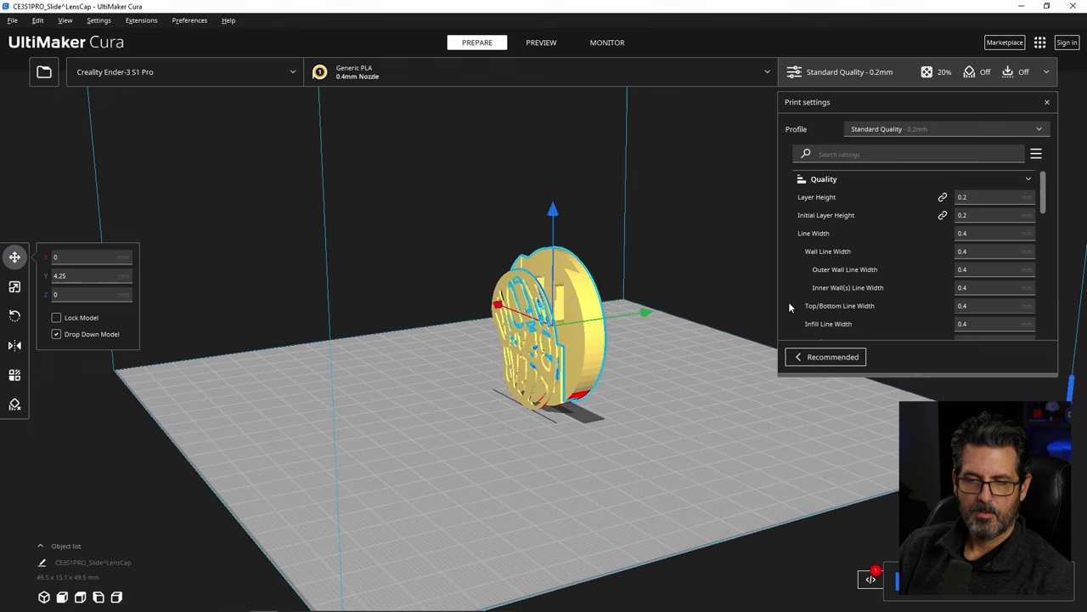
click(15, 317)
click(133, 323)
click(574, 358)
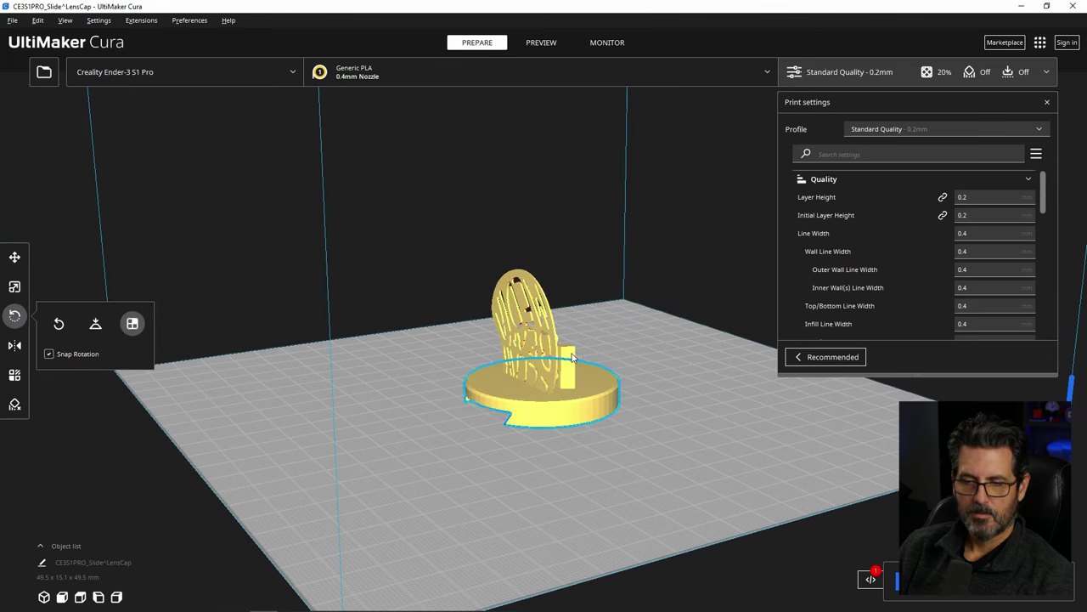
right_drag(571, 353, 547, 355)
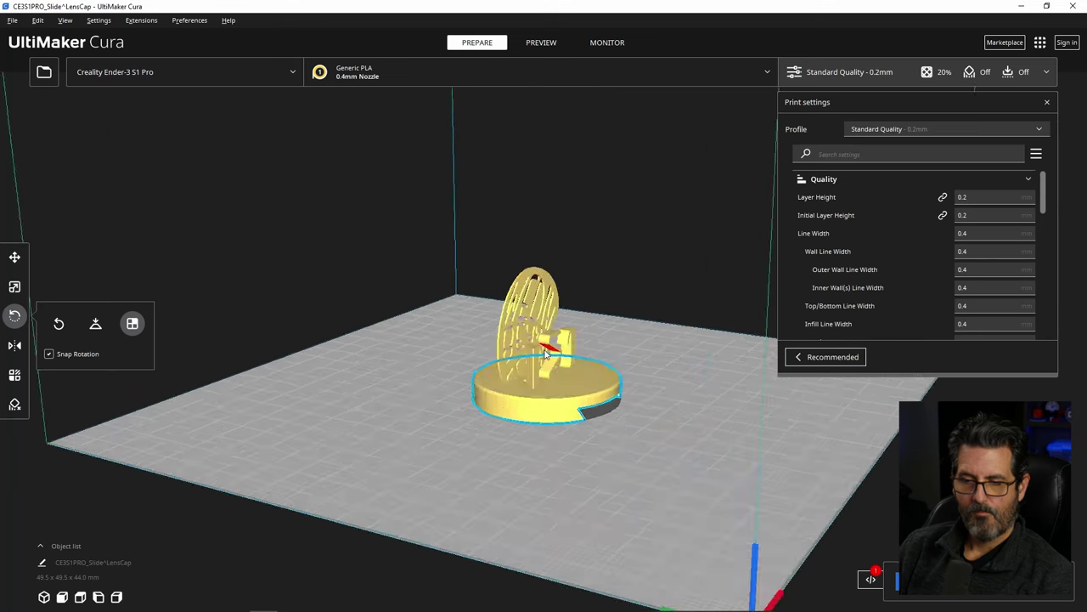
Step: Move the bracket piece off the base to the right and lay it flat
scroll(547, 355, up, 5)
drag(528, 448, 582, 482)
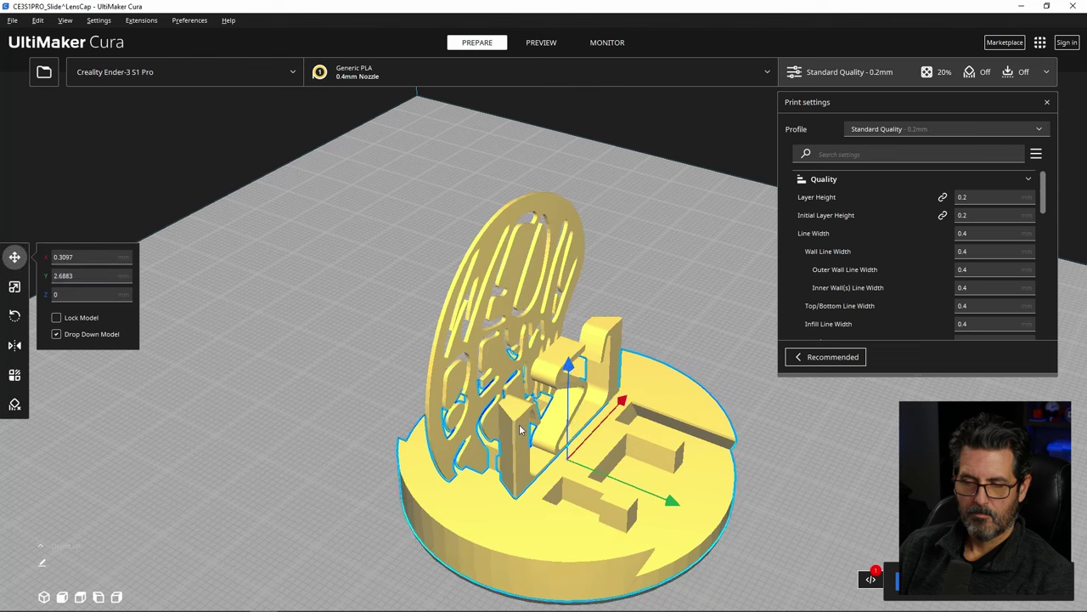
click(552, 408)
drag(619, 344, 690, 238)
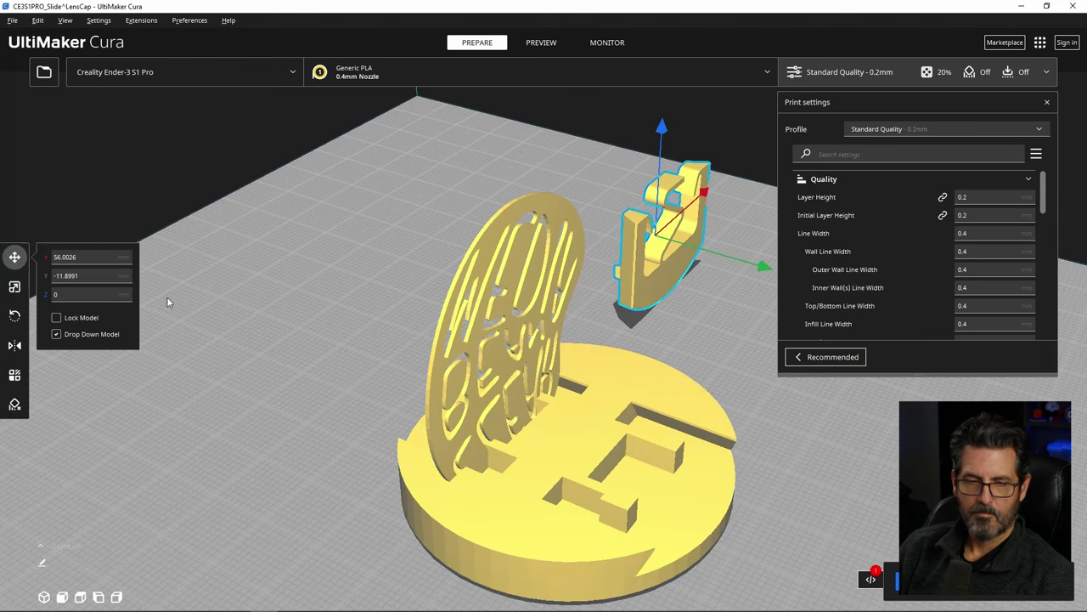
click(14, 316)
click(131, 323)
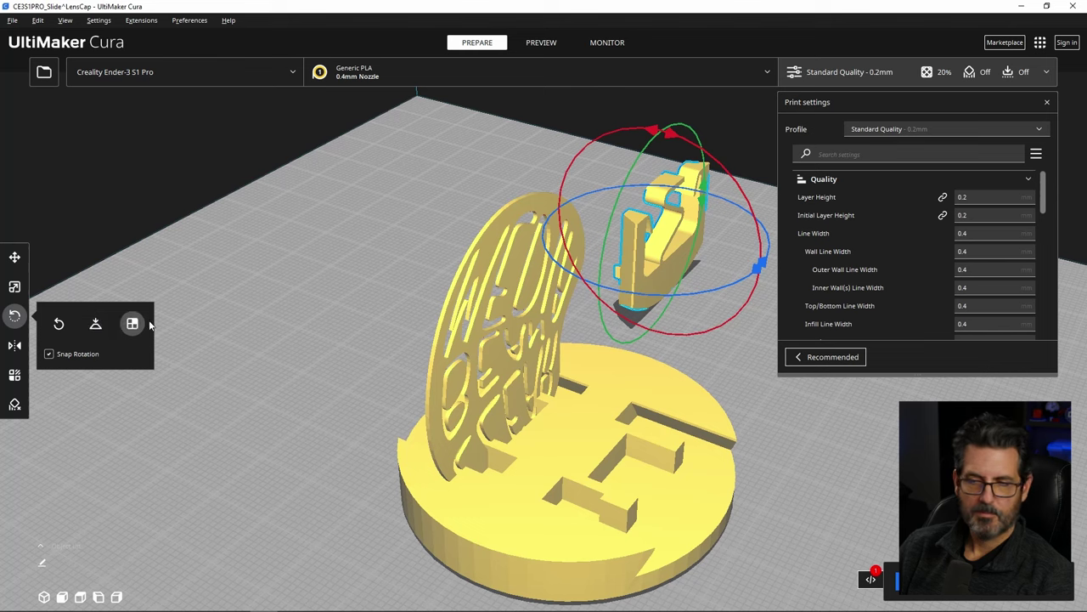
click(668, 290)
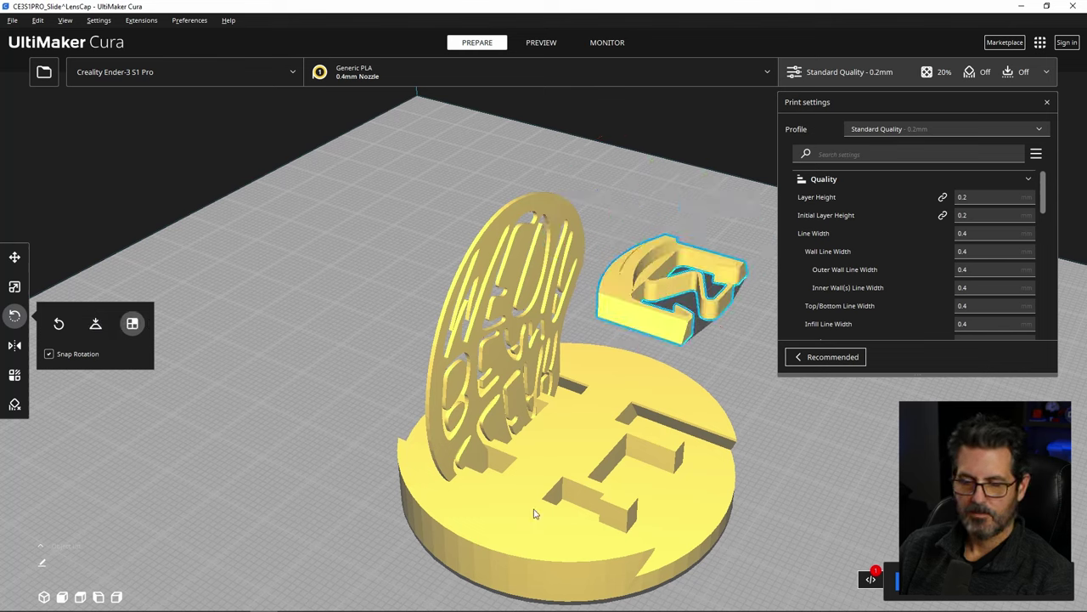
Step: Flip the round base onto its other face using lay-flat by face
click(523, 534)
click(525, 537)
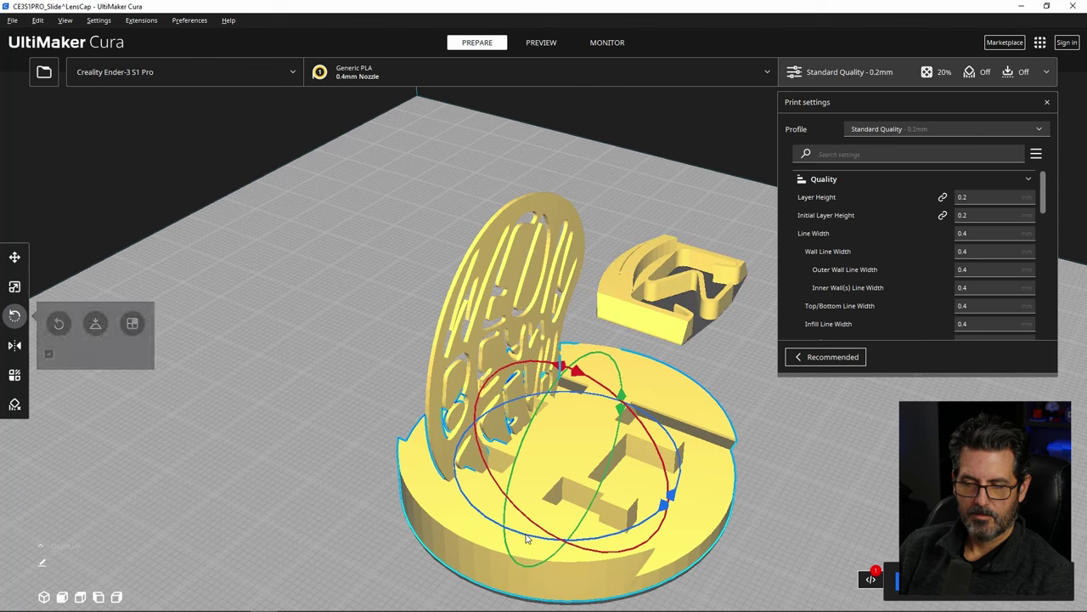
click(132, 322)
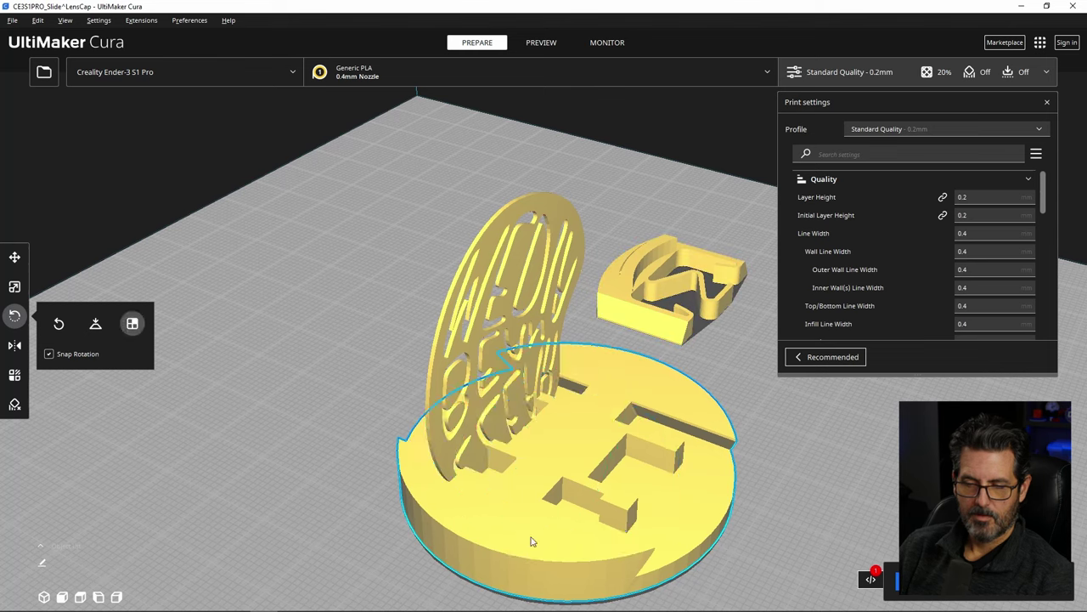
click(516, 539)
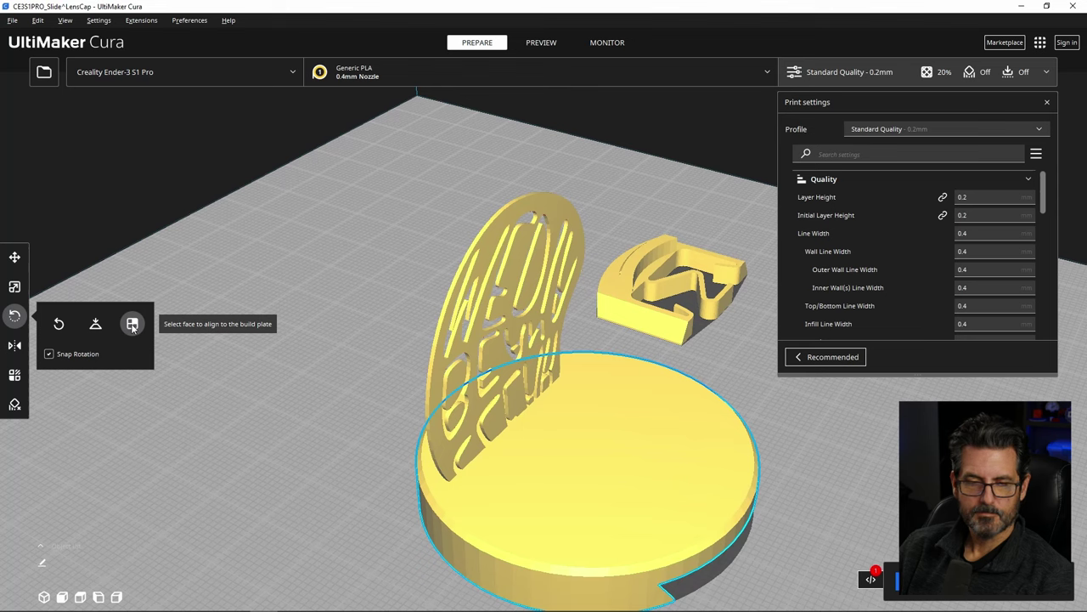
key(t)
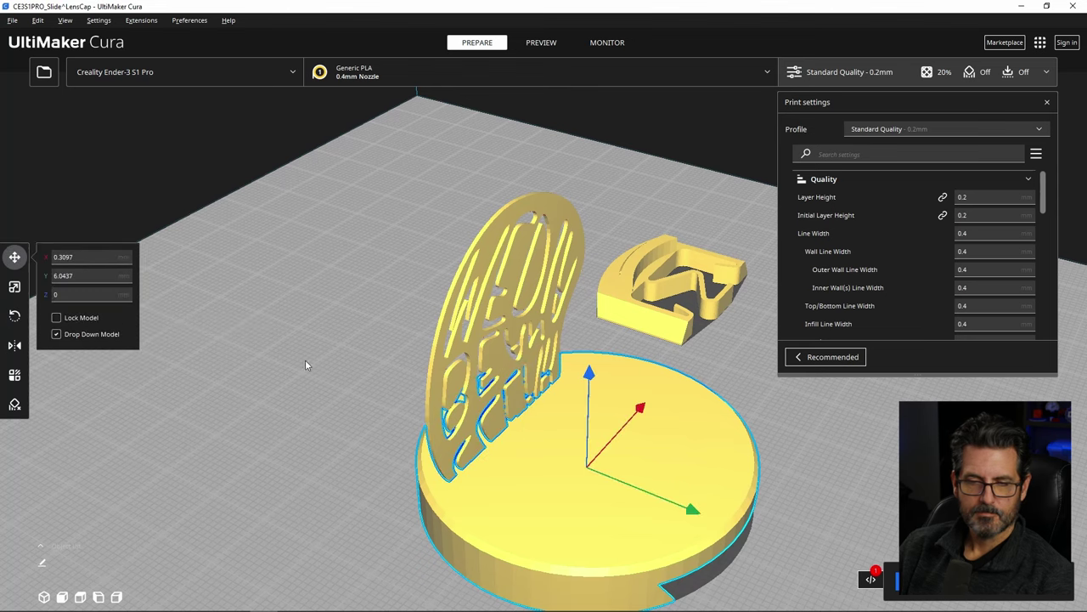
click(15, 315)
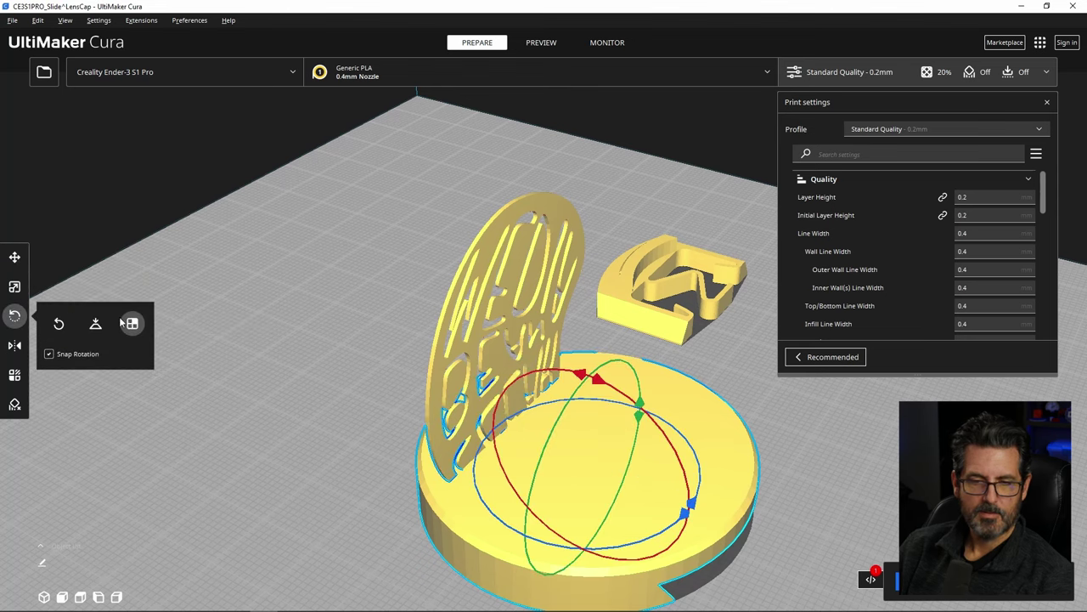
key(t)
Step: Lay the upright lettered plaque flat on its face, then reselect the base
click(486, 262)
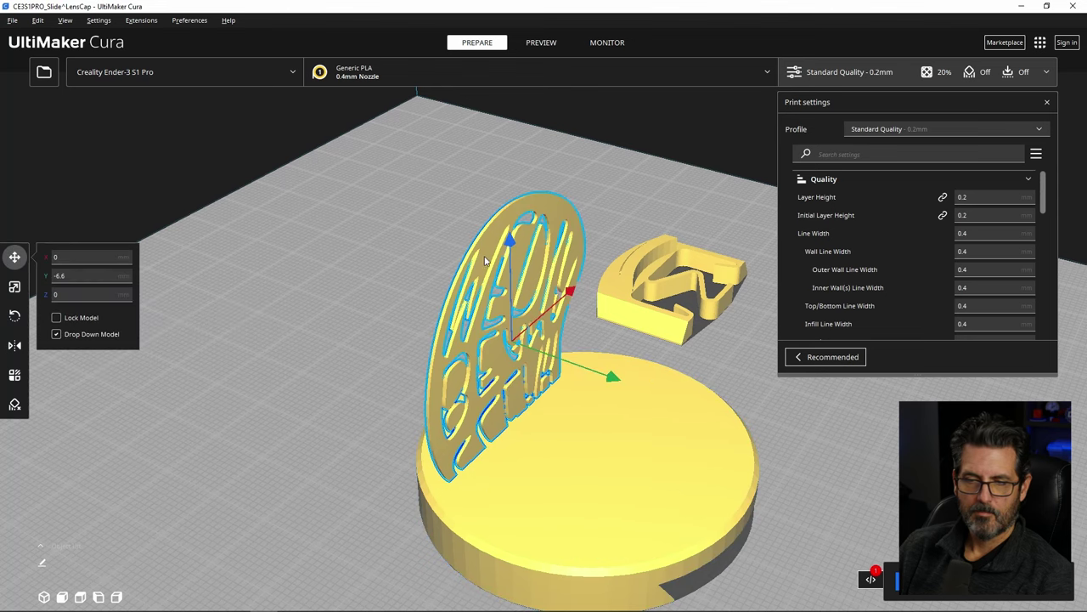
click(14, 315)
click(132, 323)
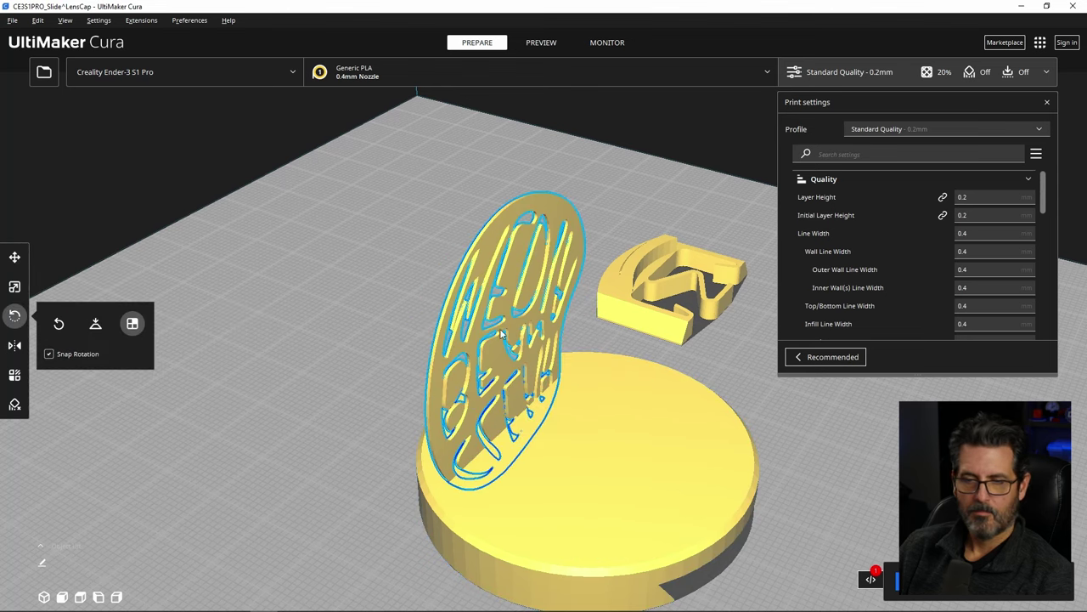
click(493, 236)
scroll(471, 429, up, 1)
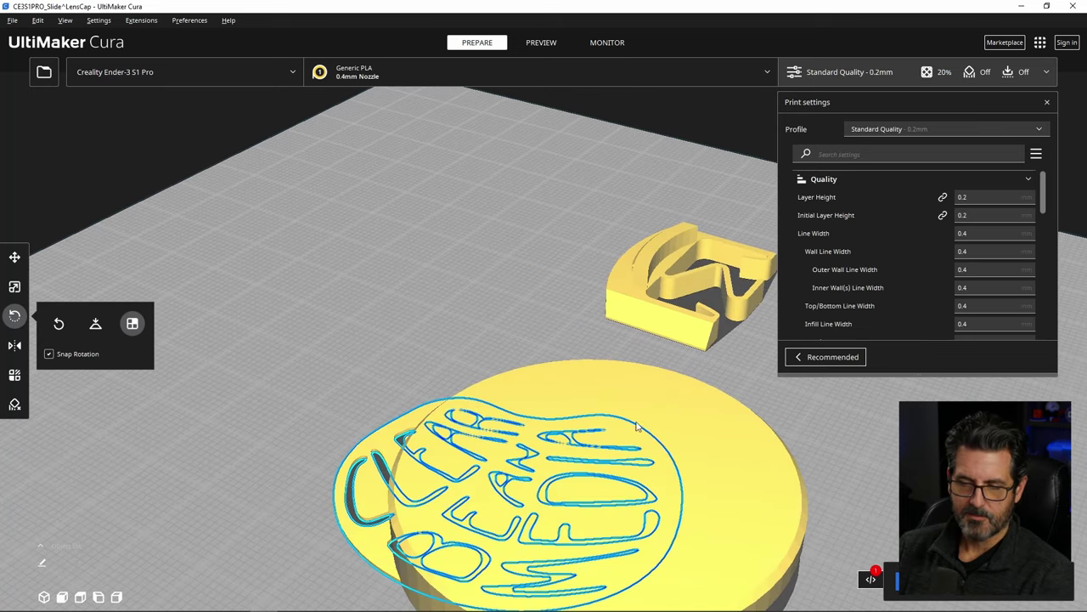
click(14, 256)
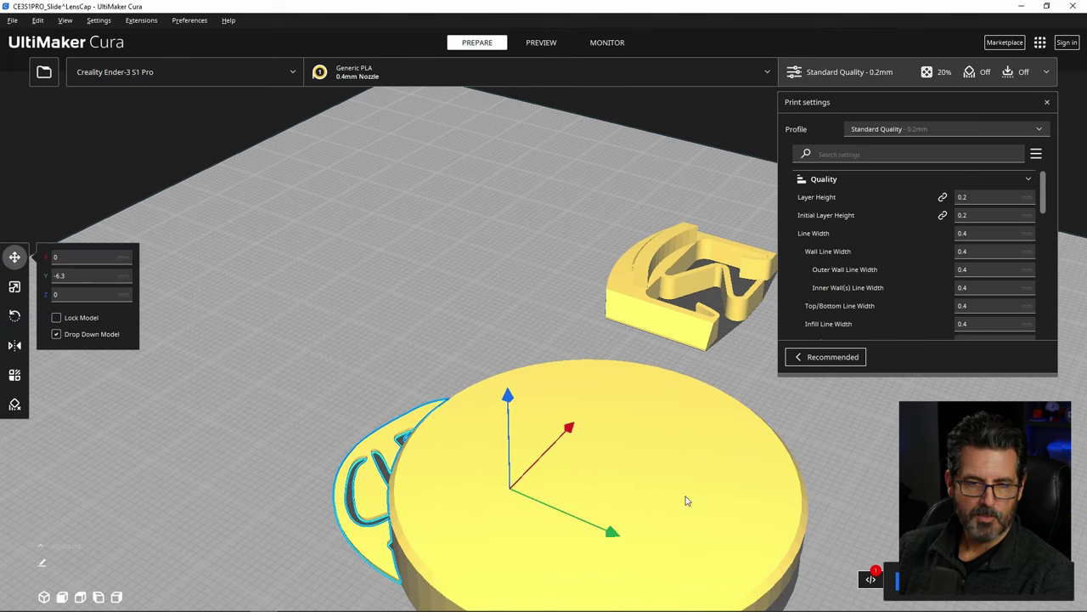
click(658, 477)
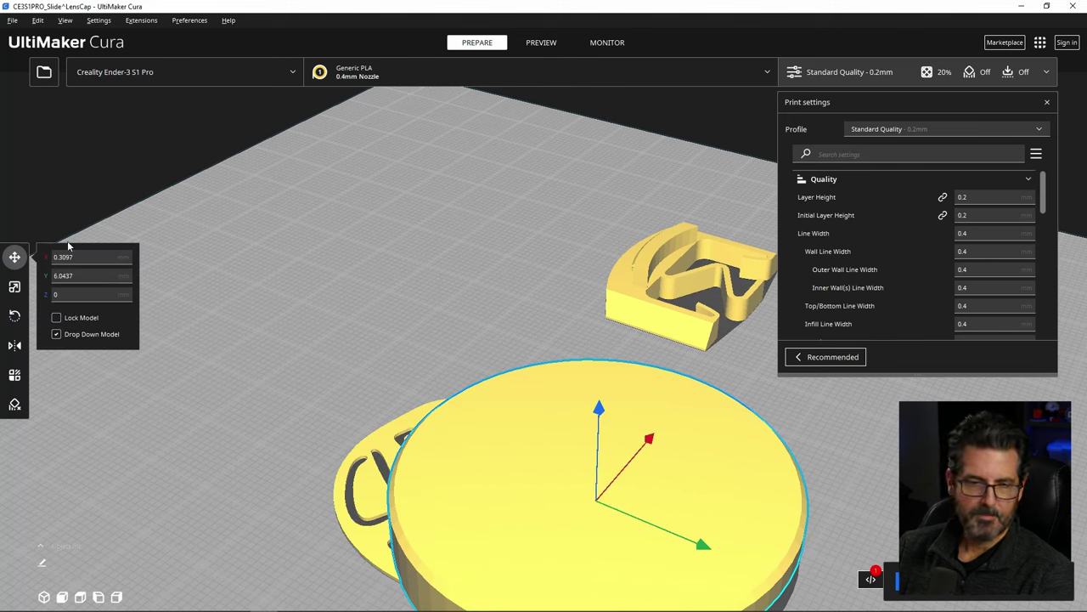
Step: Confirm in the Scale tool that the round base is 8 mm tall
click(14, 287)
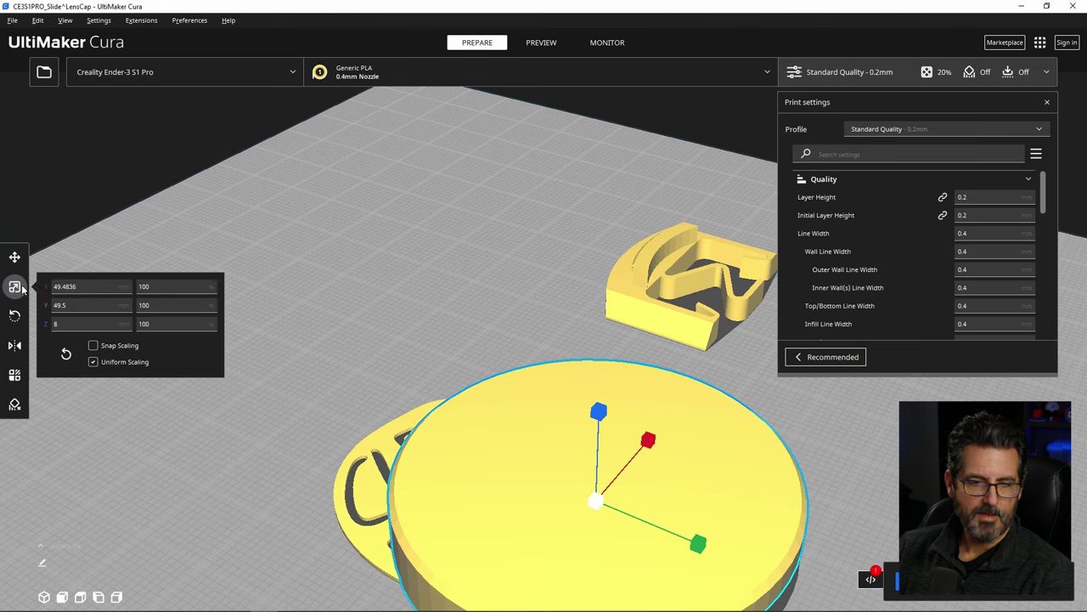
click(54, 324)
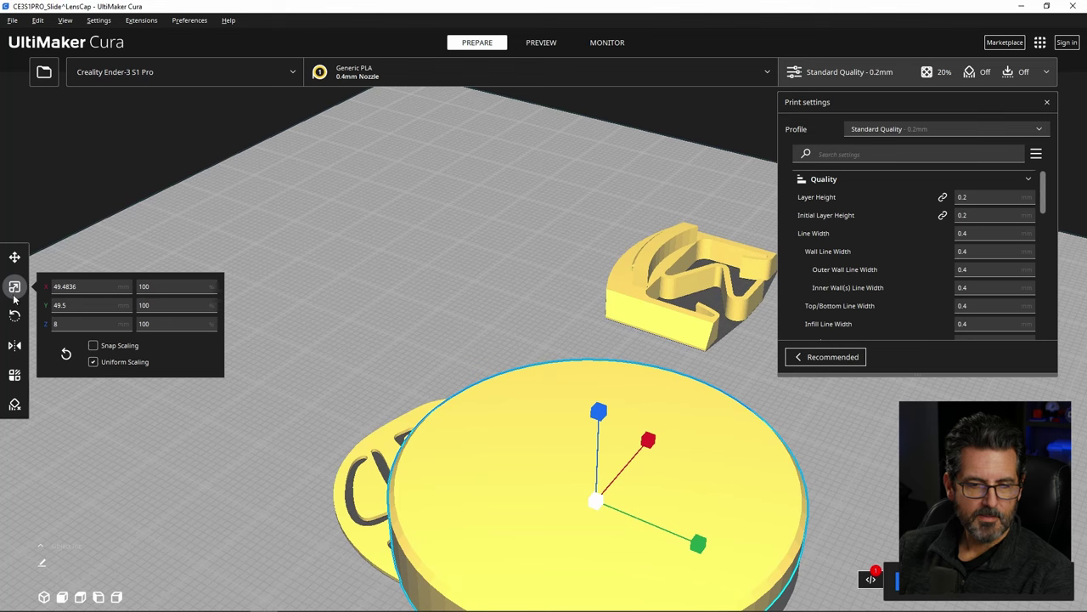
click(15, 258)
Step: Turn off Drop Down Model and lift the lettered plaque to Z 8 mm
click(365, 542)
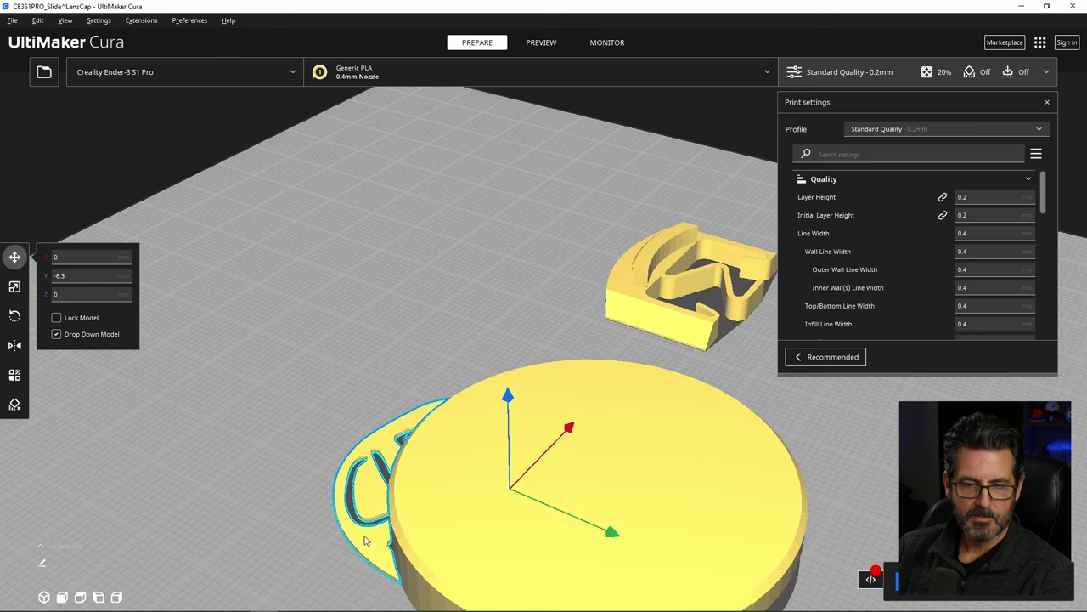
click(44, 295)
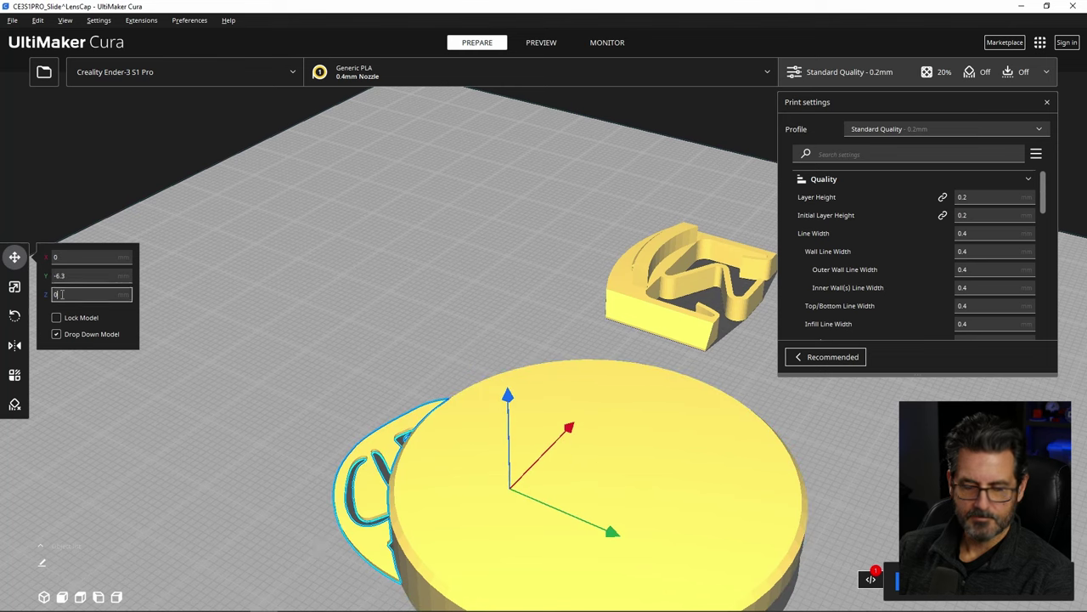
click(56, 333)
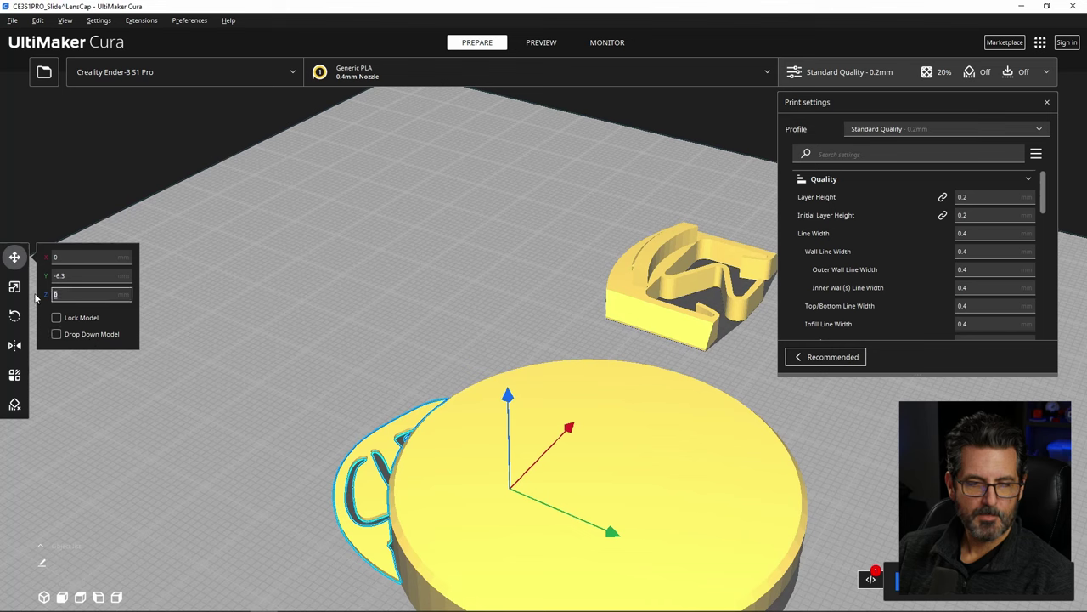
text(8)
key(Return)
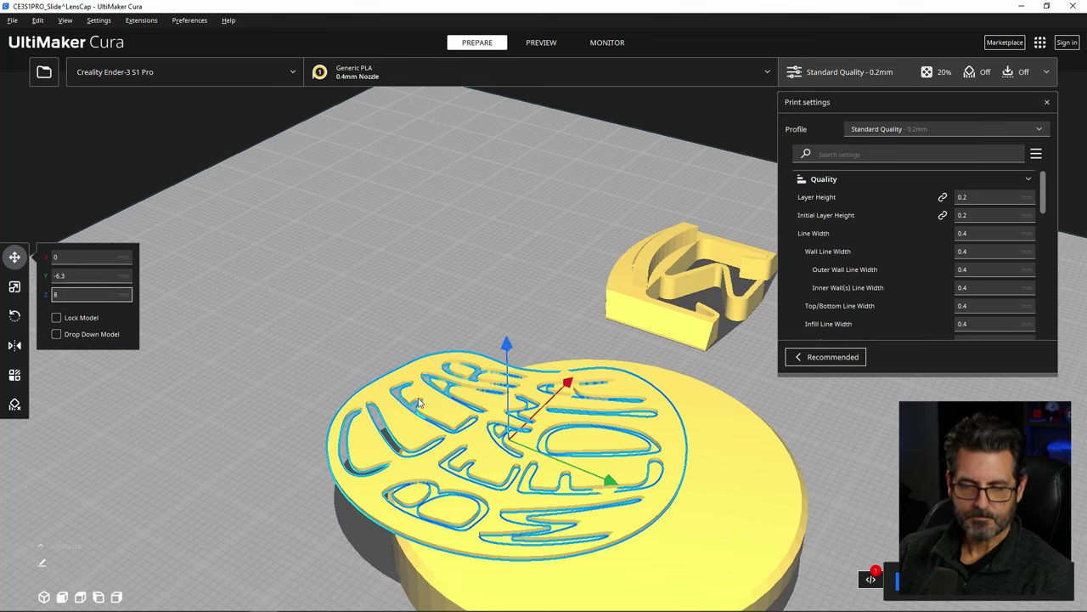
right_drag(598, 418, 522, 303)
scroll(521, 304, up, 8)
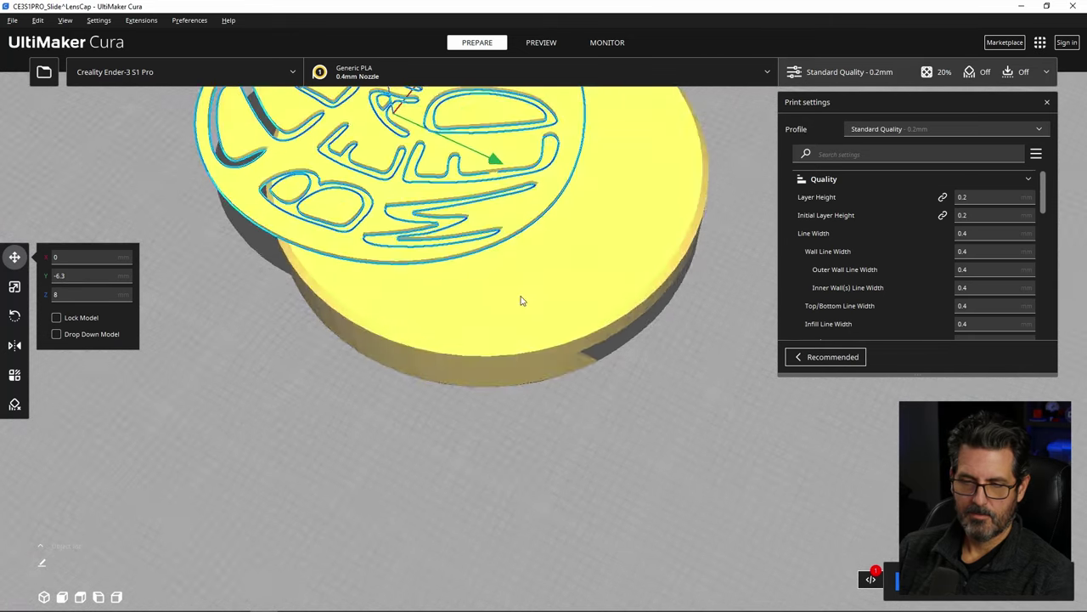
scroll(500, 189, down, 6)
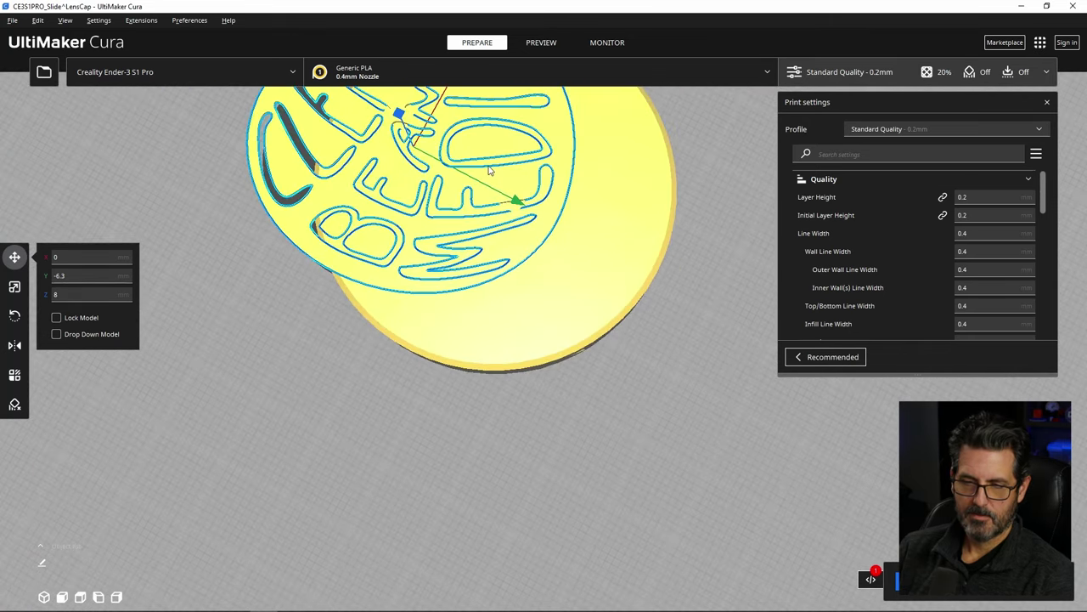
right_drag(505, 156, 473, 181)
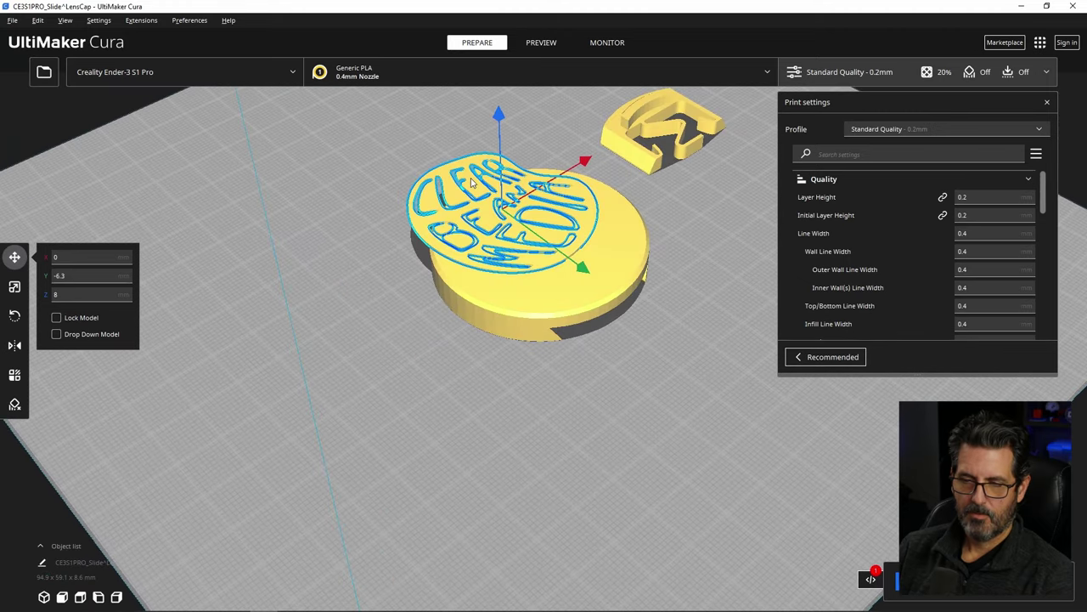
click(15, 316)
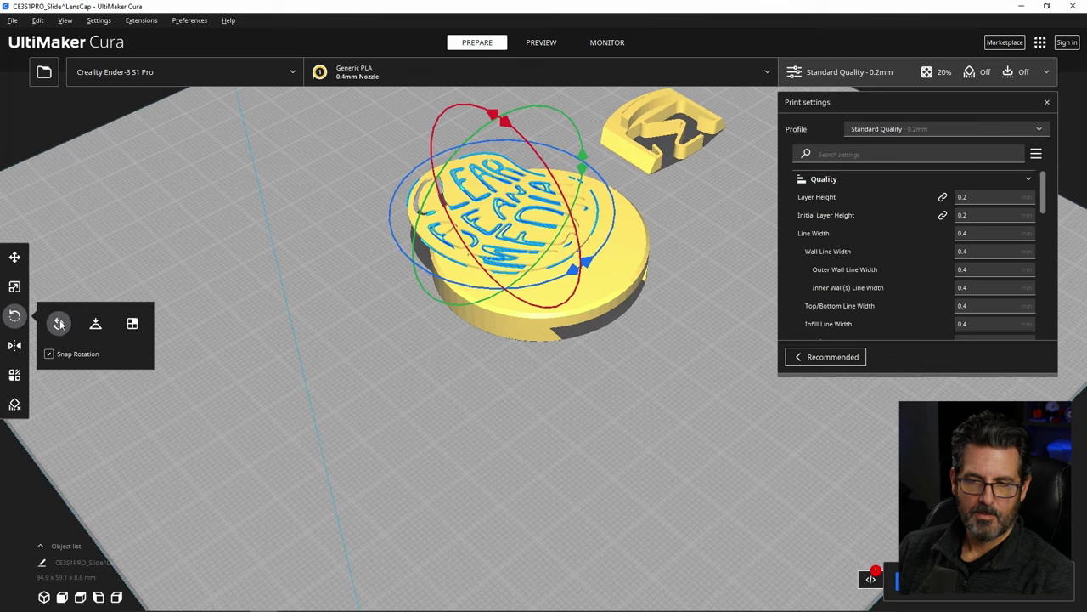
Step: Rotate the lettered lens cap -90° so its lettering reads correctly
click(58, 324)
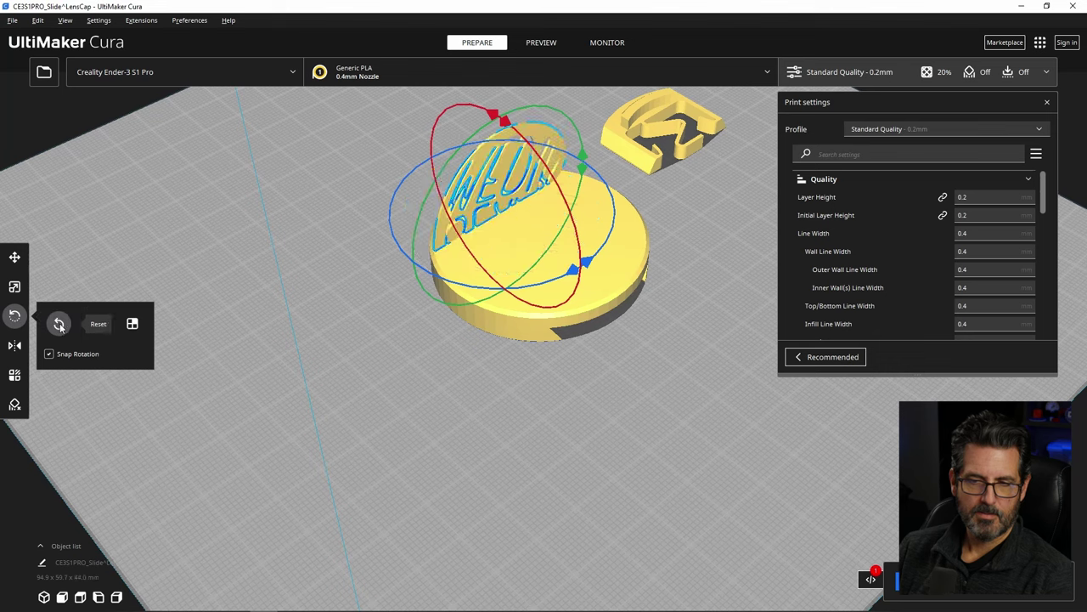
click(206, 354)
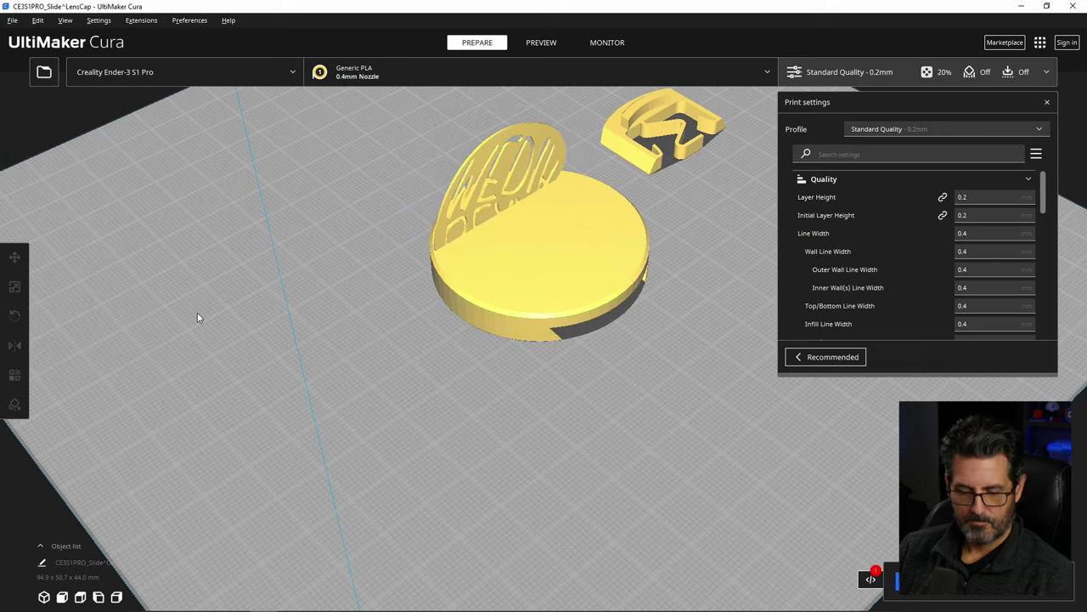
key(ctrl+z)
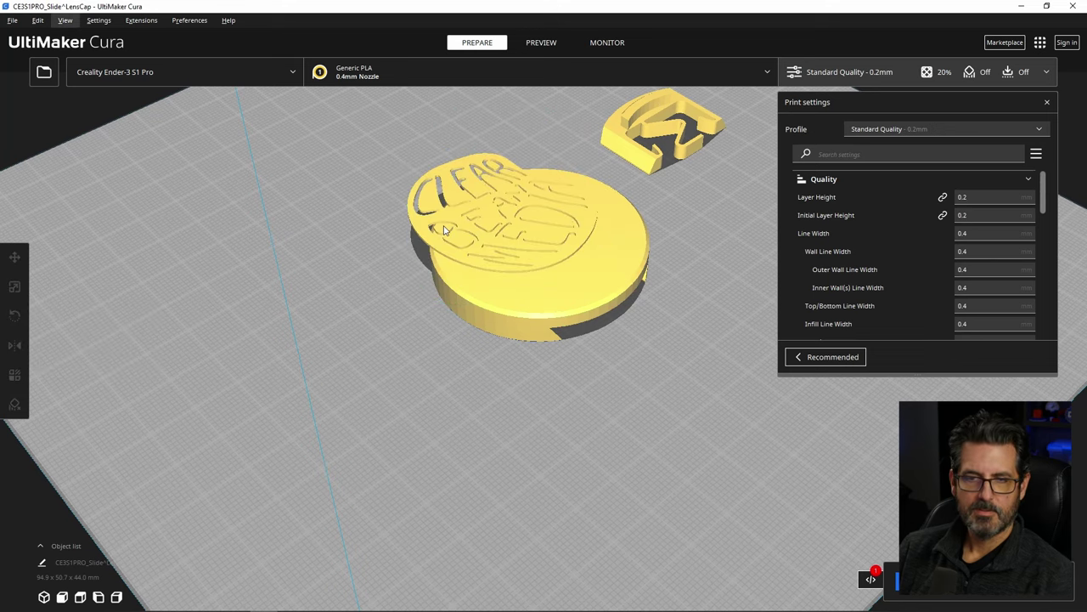
click(492, 222)
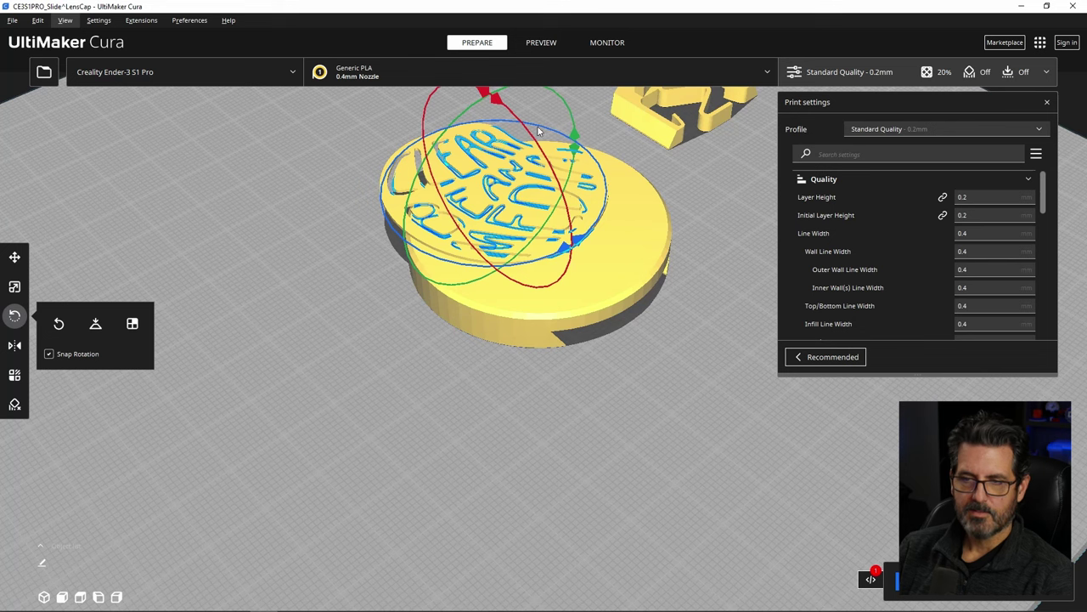
right_drag(538, 138, 524, 233)
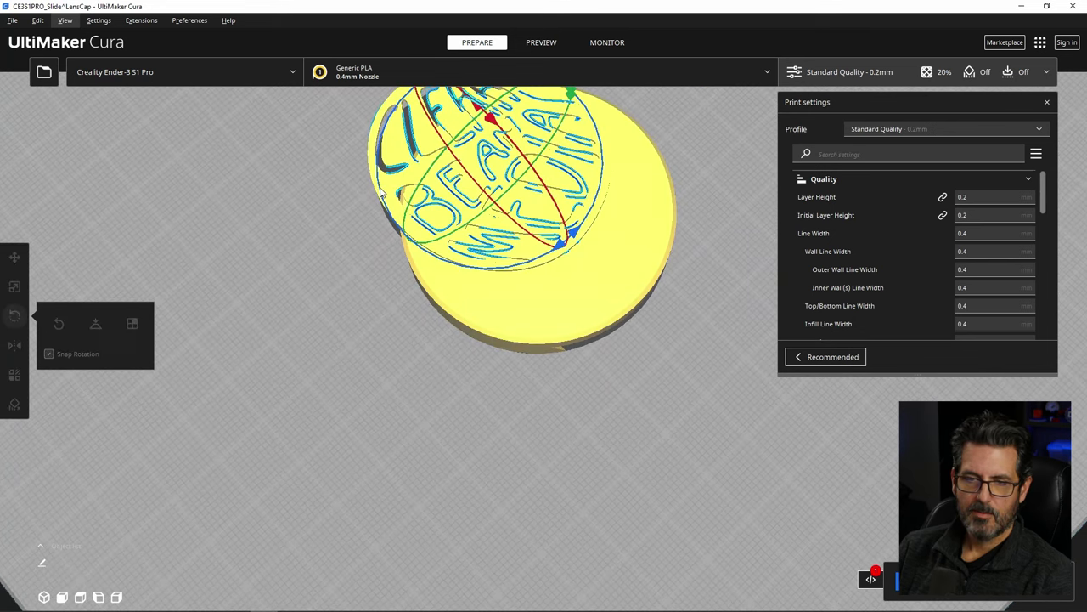
drag(382, 177, 489, 121)
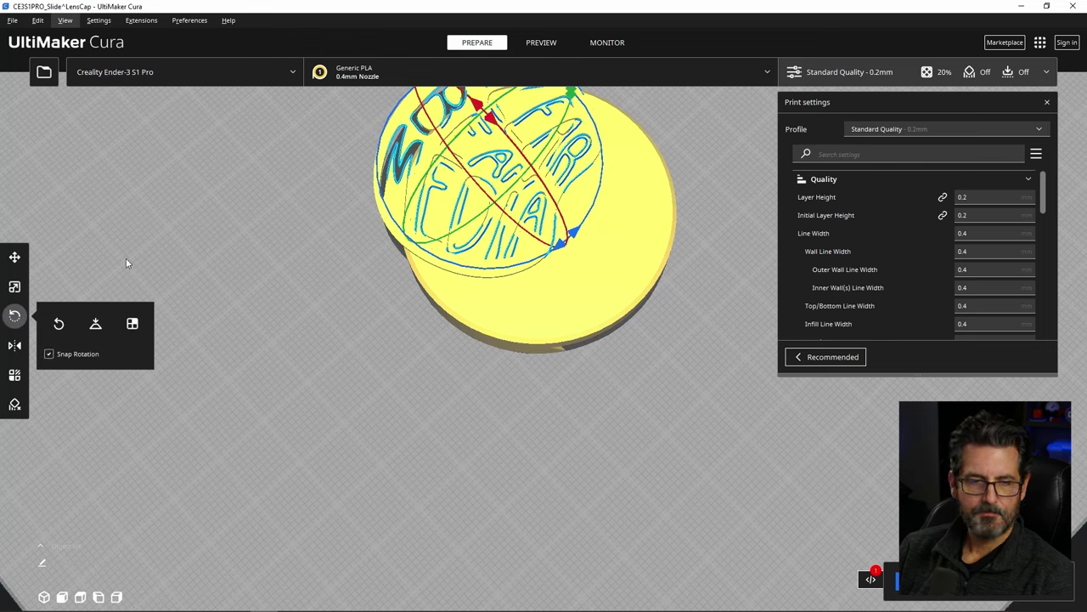
Step: Shift the lens cap along Y to 6.1848, centring it on the base's top
key(t)
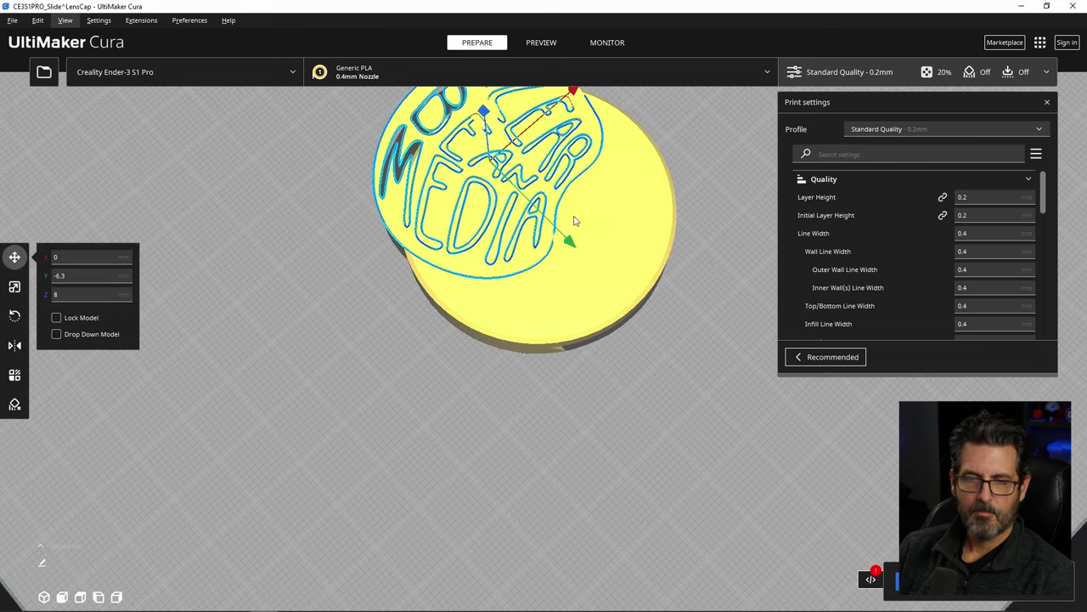
drag(567, 241, 613, 291)
right_drag(614, 292, 697, 196)
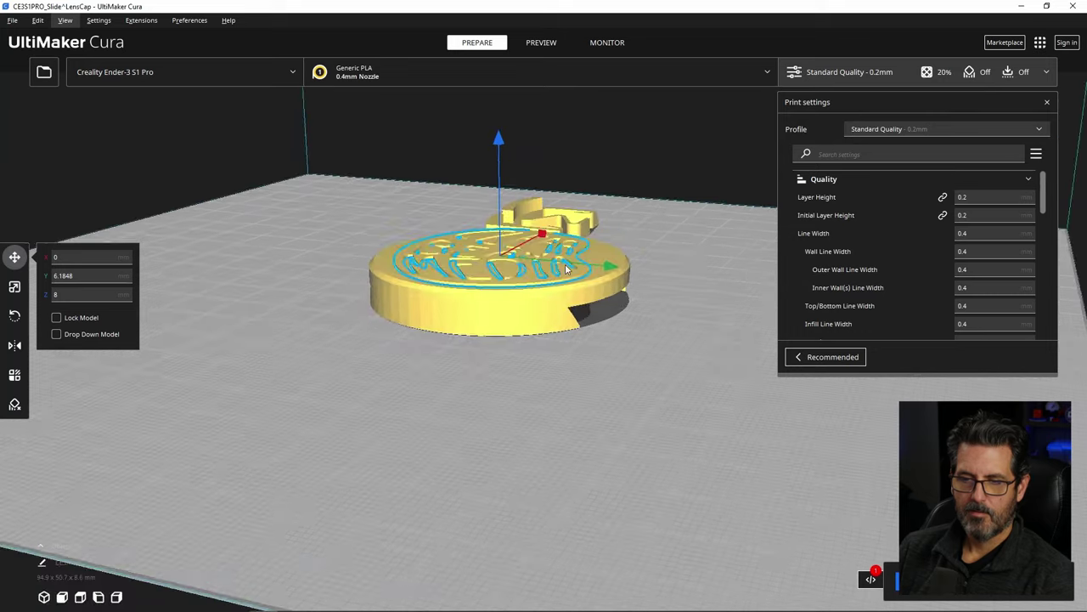
scroll(556, 292, up, 2)
scroll(587, 246, up, 2)
right_drag(544, 259, 510, 195)
scroll(511, 194, down, 3)
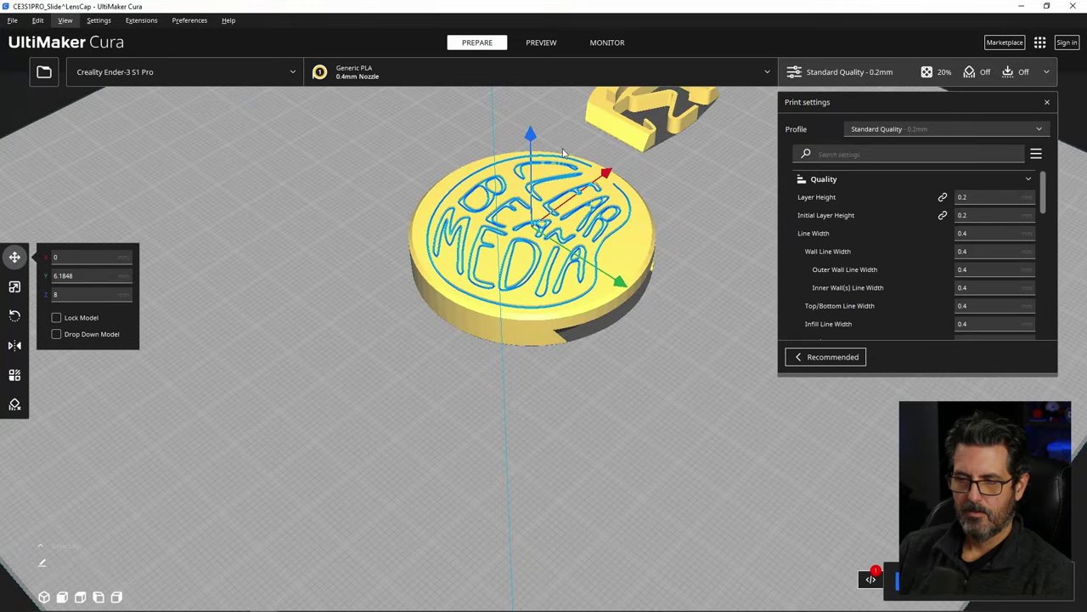
scroll(597, 134, down, 2)
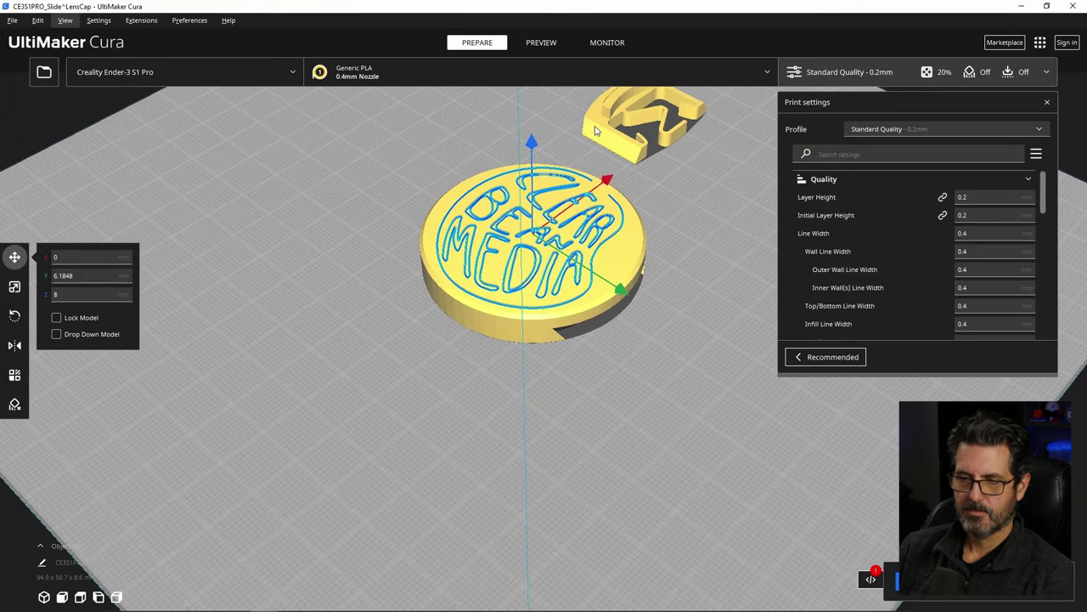
Step: Move the M-shaped slide piece to the left of the coin
click(596, 134)
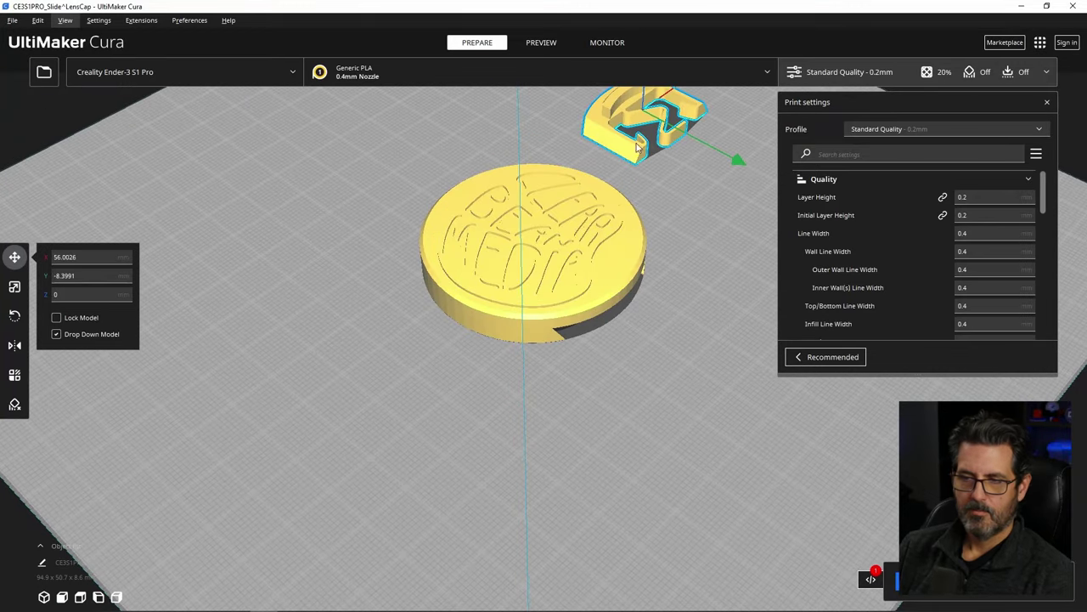
click(713, 148)
click(606, 136)
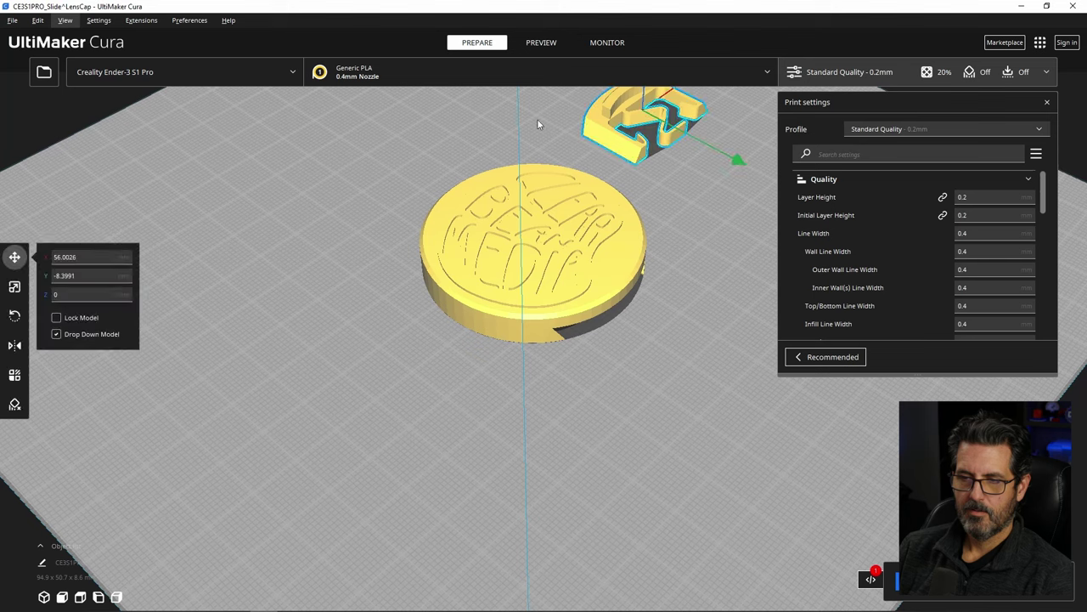
drag(597, 140, 355, 195)
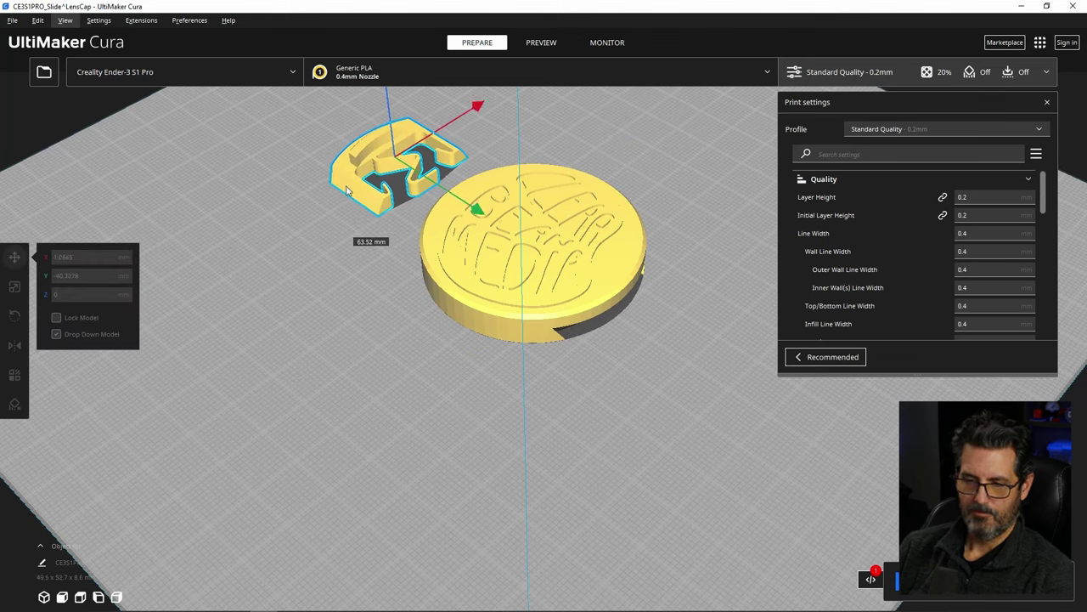
Step: Make one copy of the slide piece and place it right of the coin at X 1.4457, Y 48.6457
right_click(355, 196)
click(390, 247)
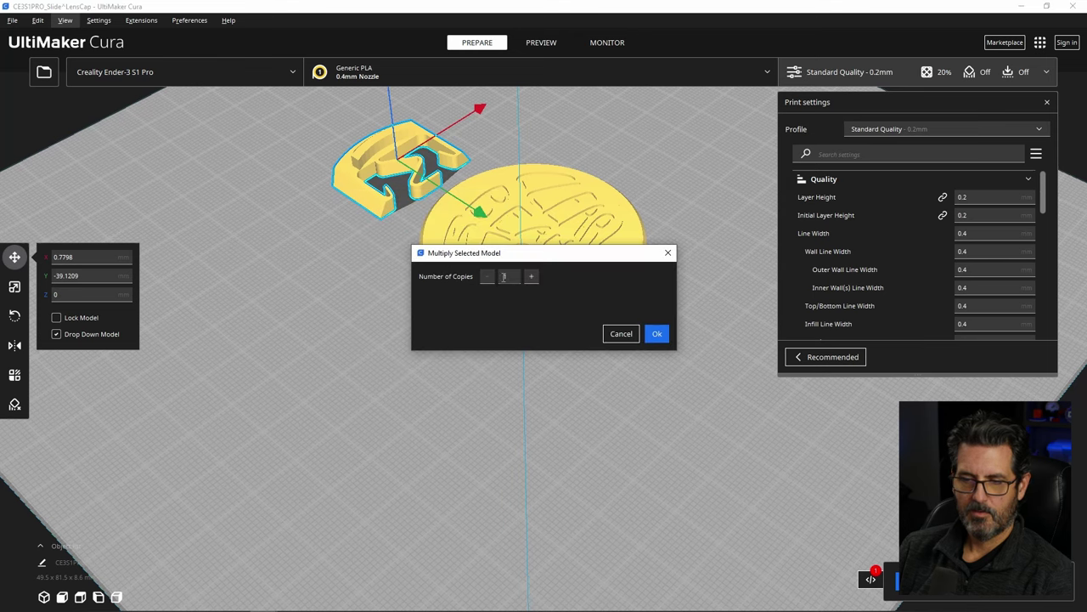
click(657, 334)
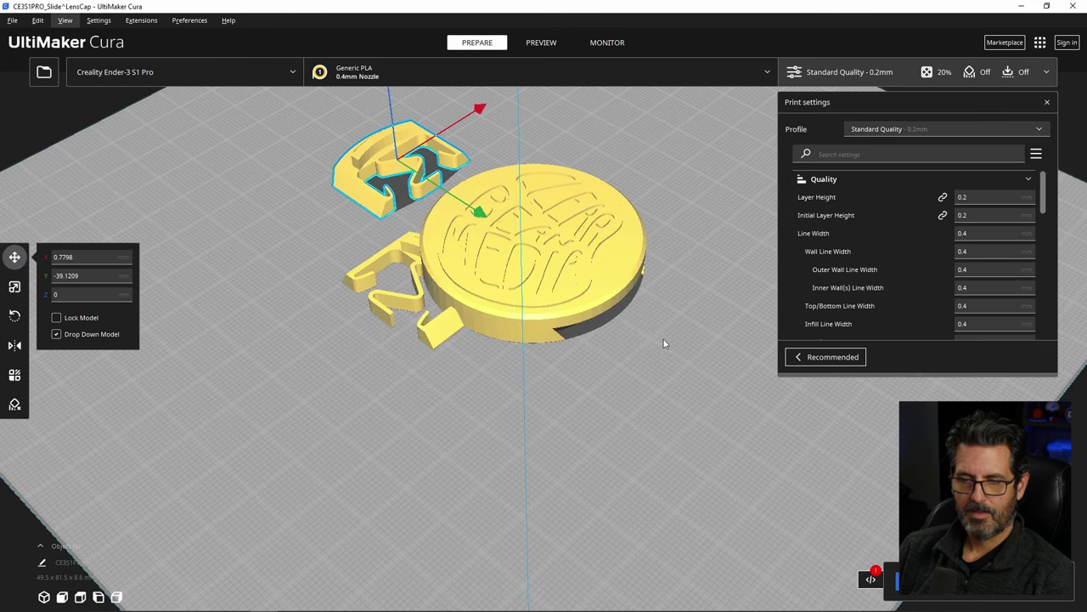
click(395, 306)
drag(395, 306, 667, 371)
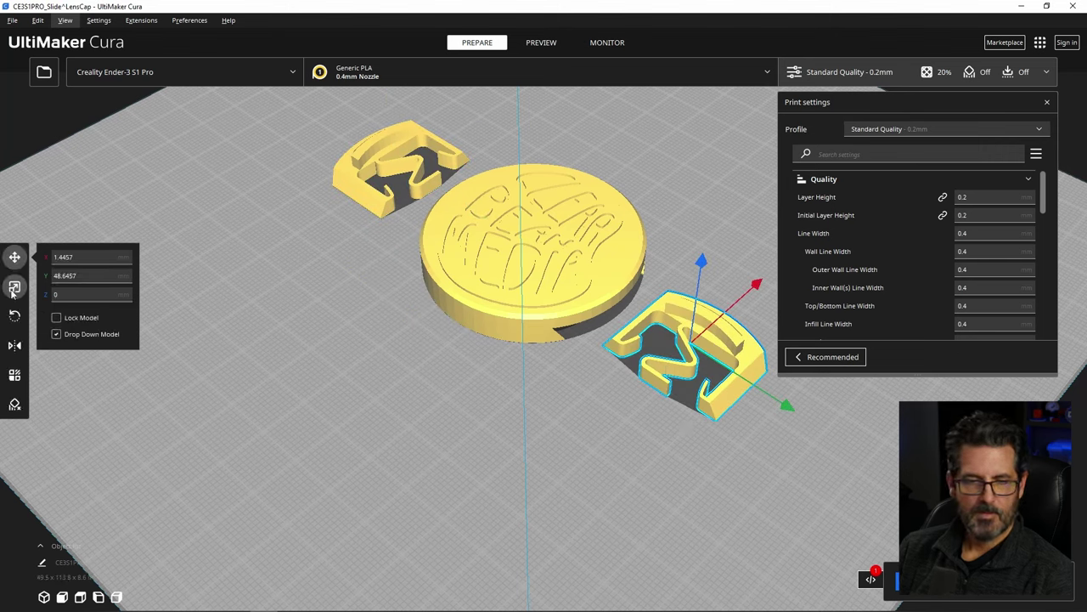
click(15, 315)
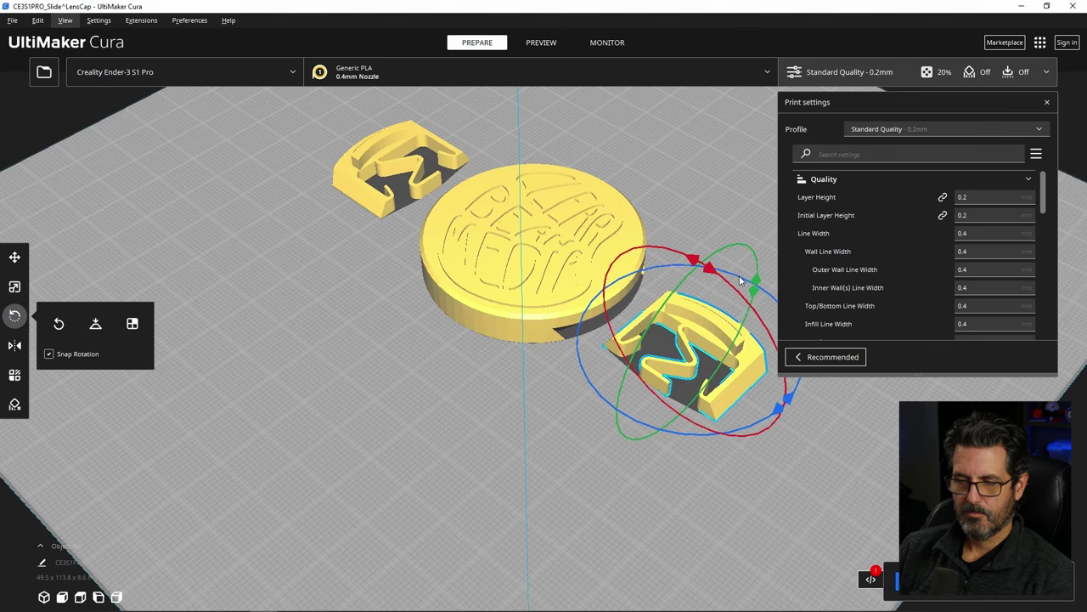
Step: Rotate the copied slide piece about two axes into a new orientation beside the coin
drag(739, 281, 832, 374)
drag(837, 418, 836, 419)
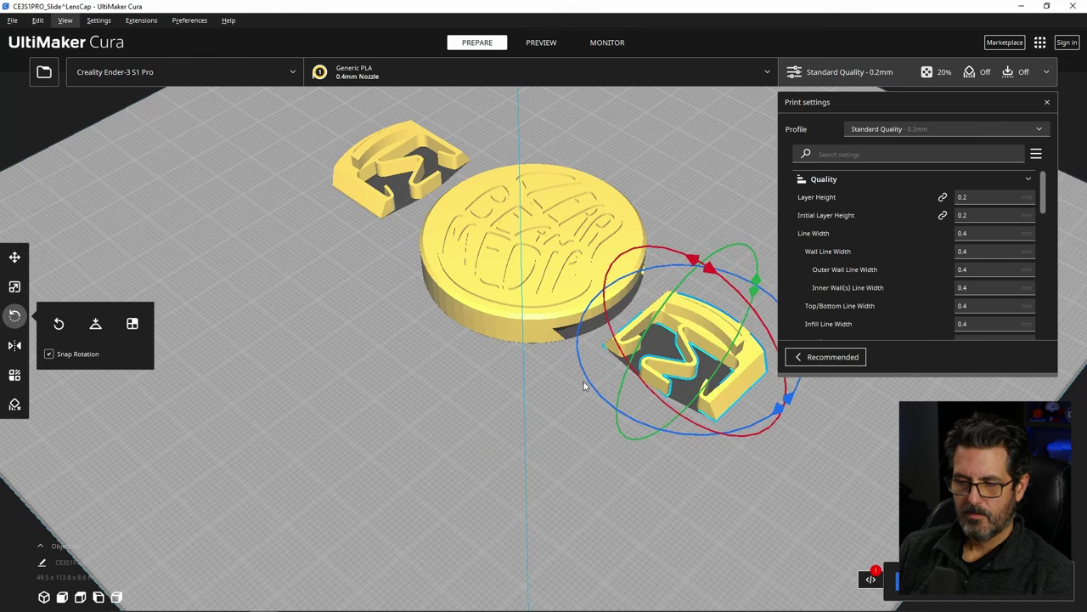
drag(586, 384, 633, 270)
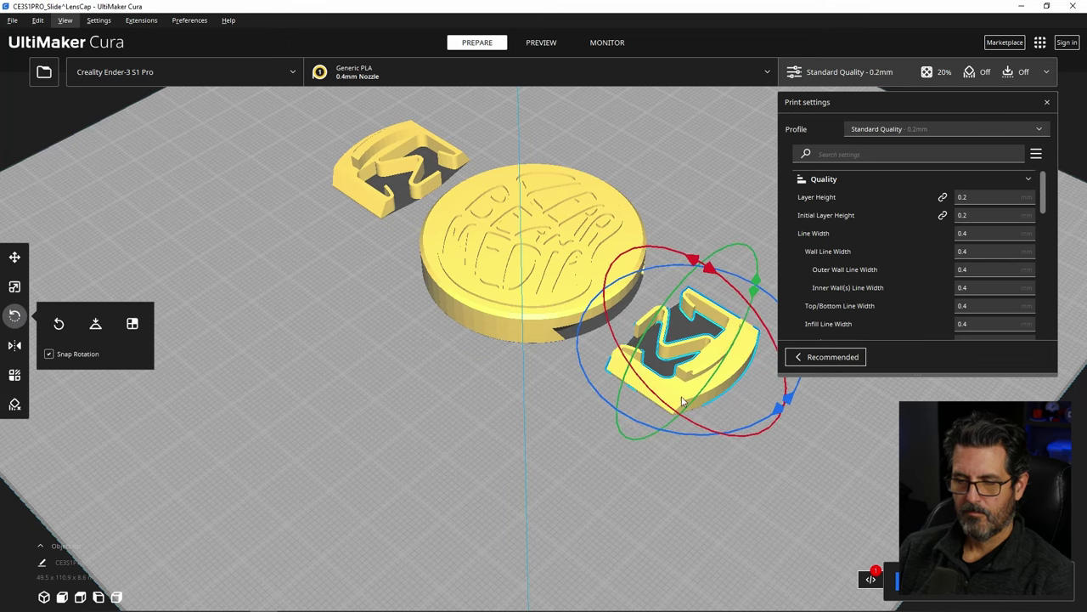
right_drag(552, 359, 481, 362)
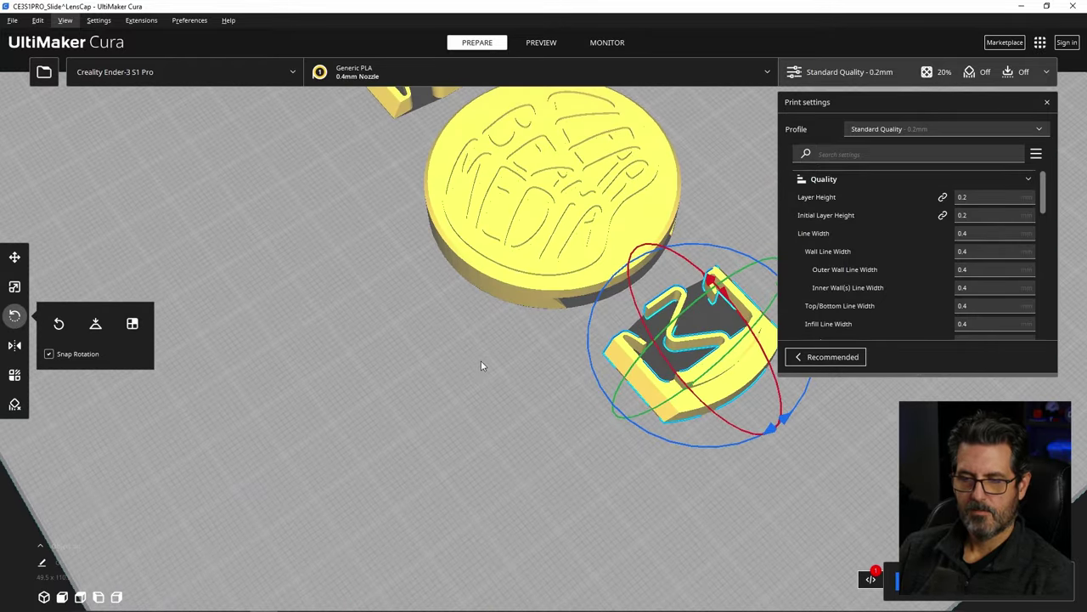
scroll(556, 244, down, 10)
right_drag(613, 178, 638, 381)
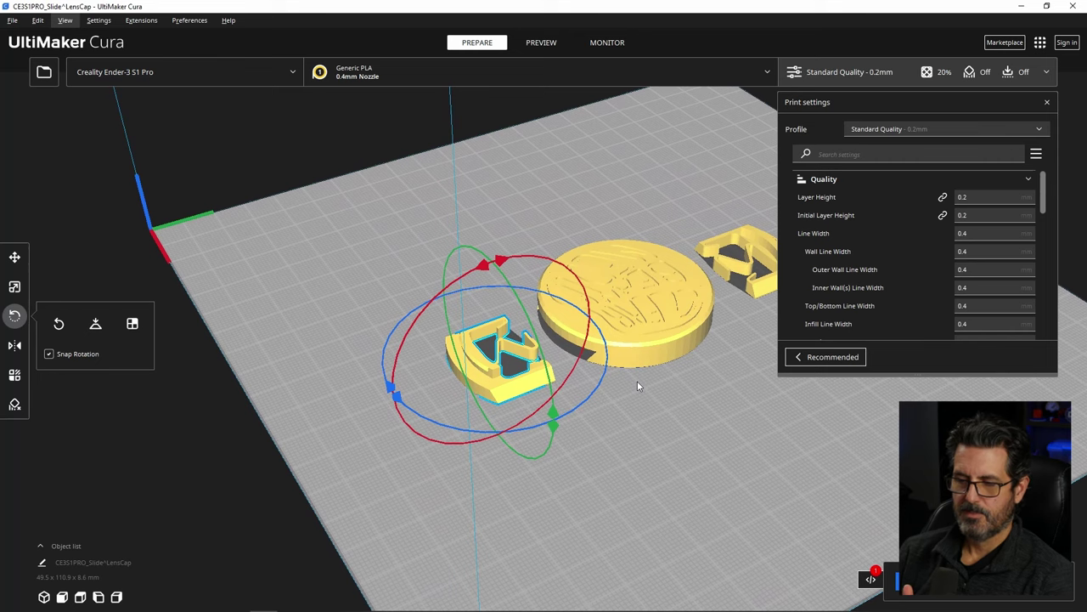
right_drag(620, 348, 732, 331)
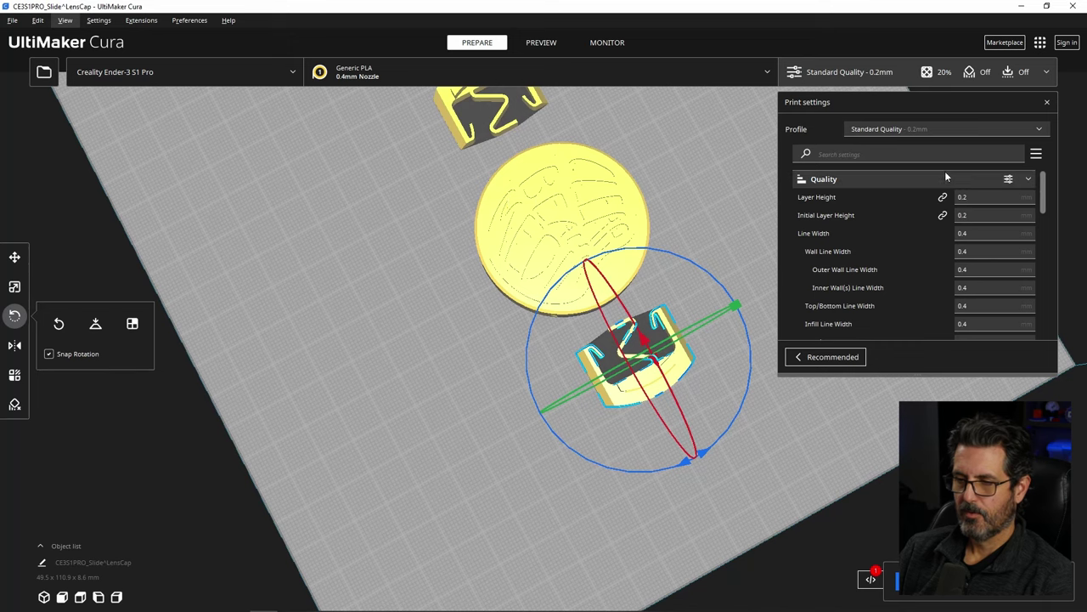
mouse_move(849, 202)
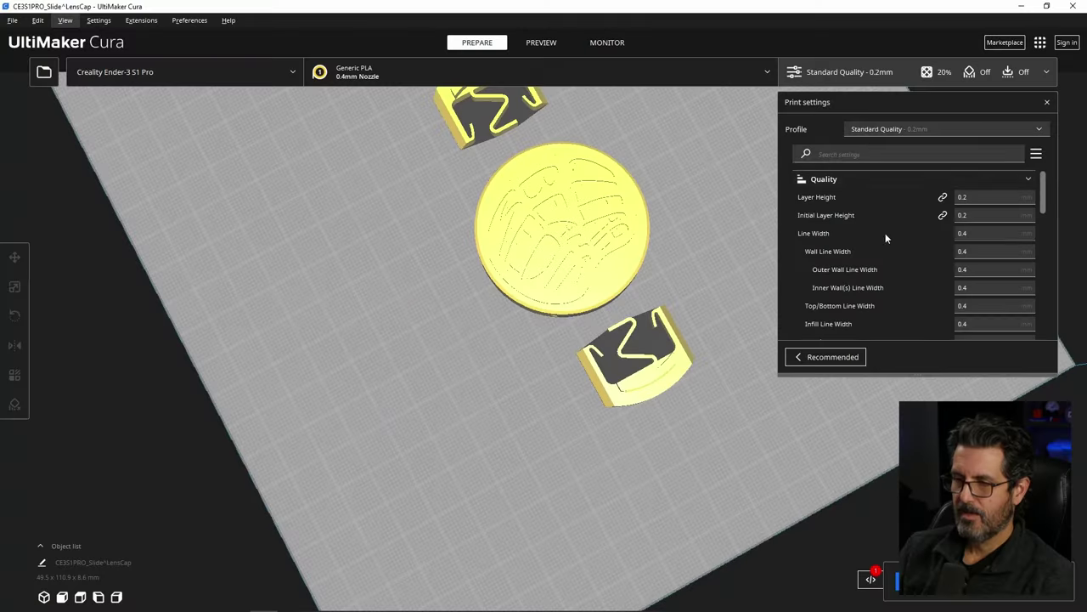
mouse_move(975, 236)
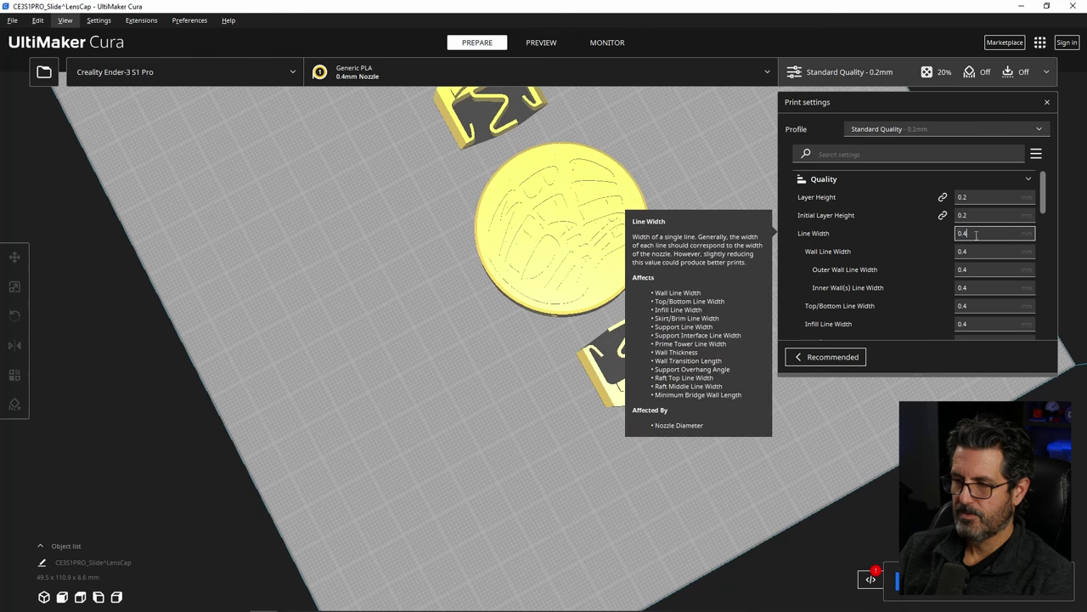
Step: Set the line width to 0.25 mm
text(.25)
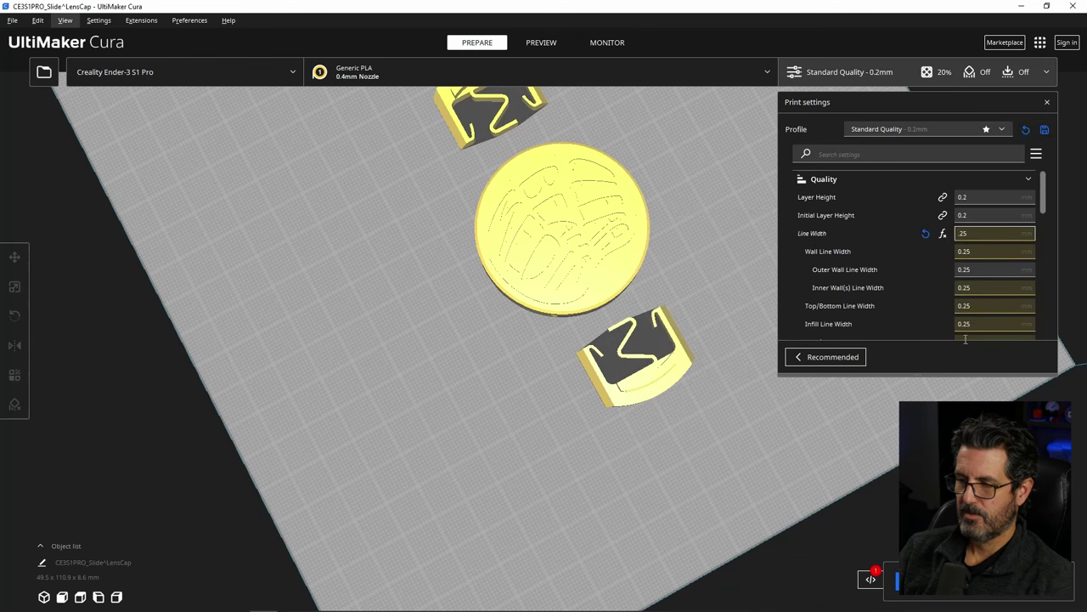
scroll(916, 293, down, 5)
scroll(917, 292, up, 5)
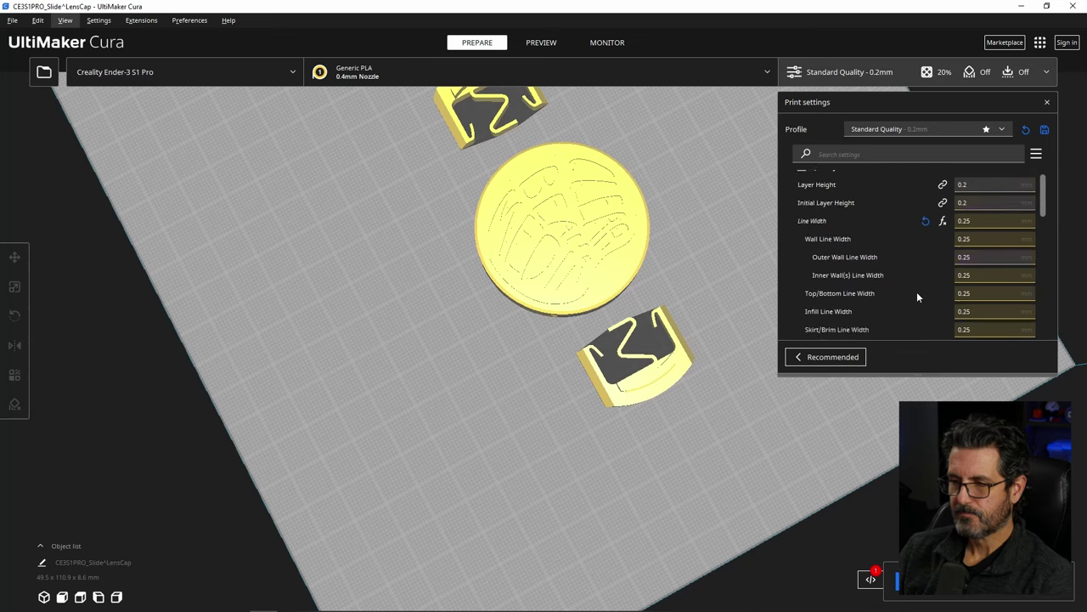
scroll(907, 232, down, 3)
scroll(907, 233, up, 3)
Step: Switch to the Super Quality 0.12mm profile, keeping the 0.25 mm line width
click(902, 129)
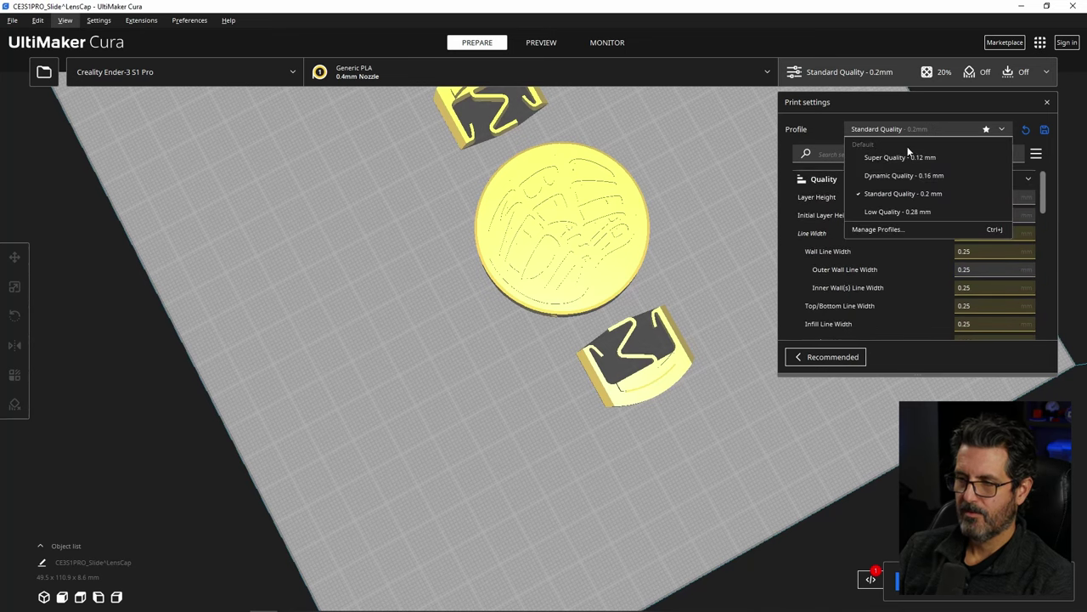
click(906, 155)
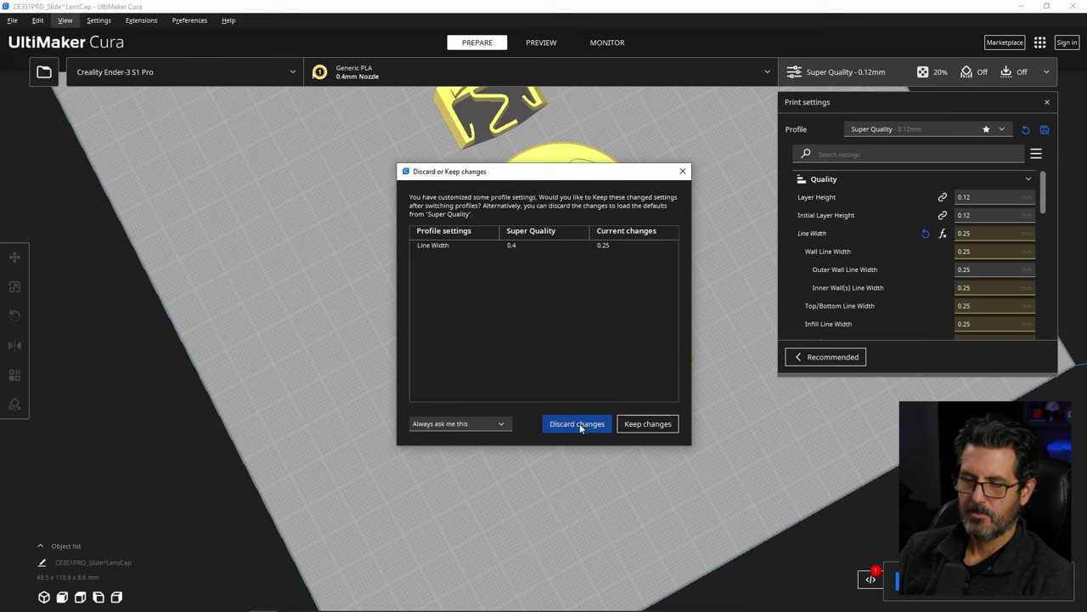
click(648, 425)
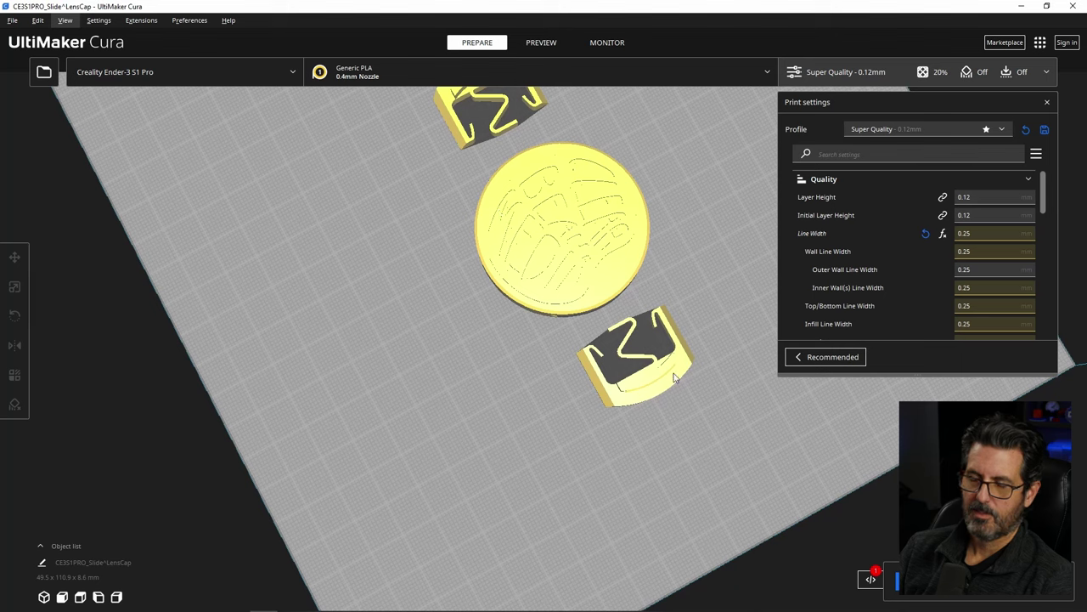
Step: Collapse the Quality group and set Infill Density to 10%
scroll(896, 318, down, 6)
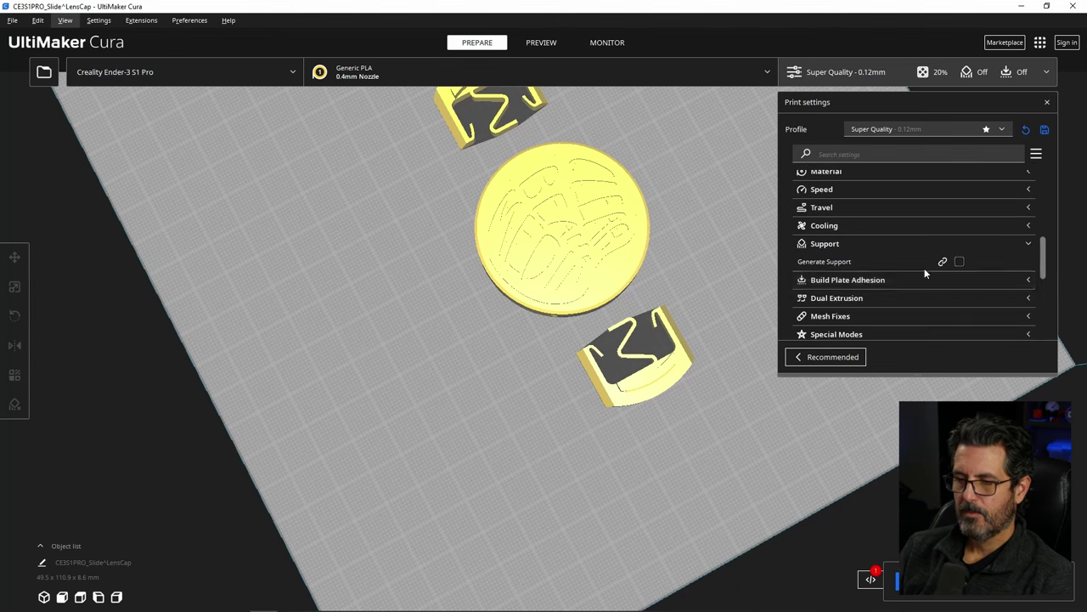
scroll(925, 269, down, 2)
scroll(924, 268, down, 4)
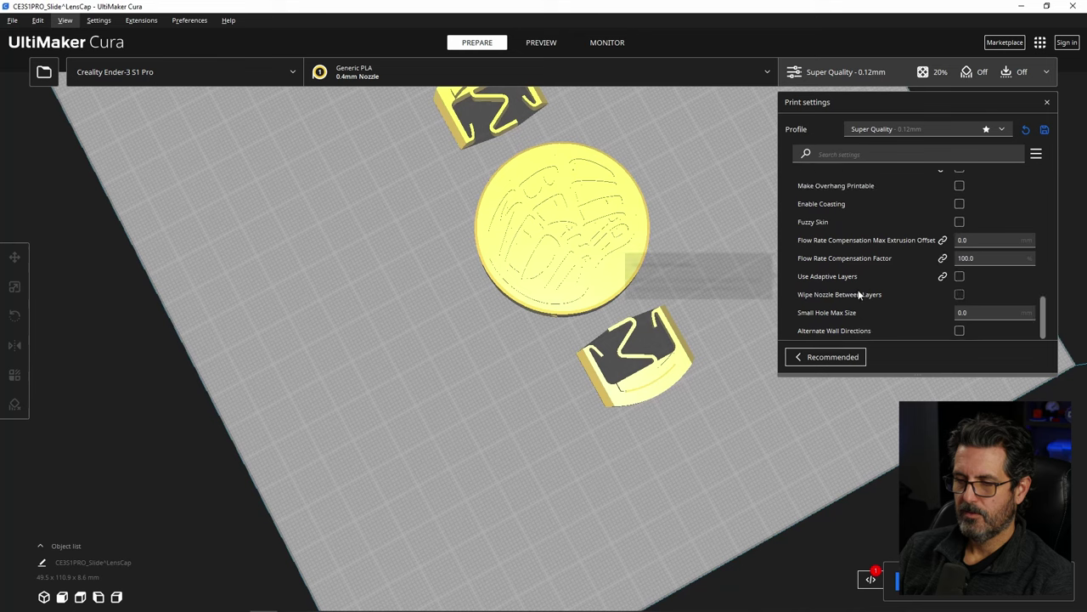
scroll(860, 294, up, 12)
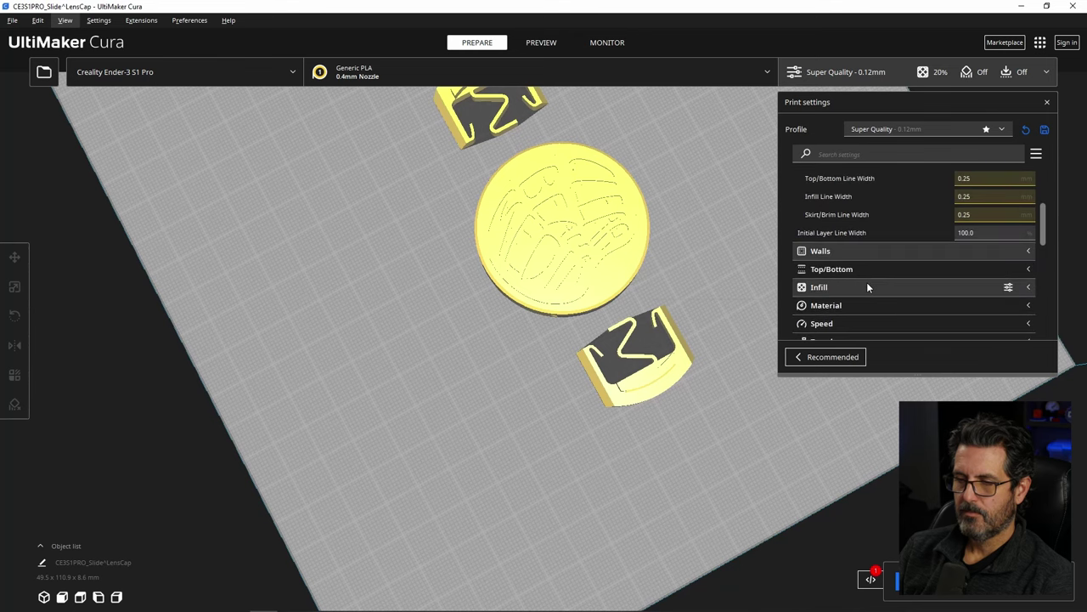
scroll(869, 288, up, 3)
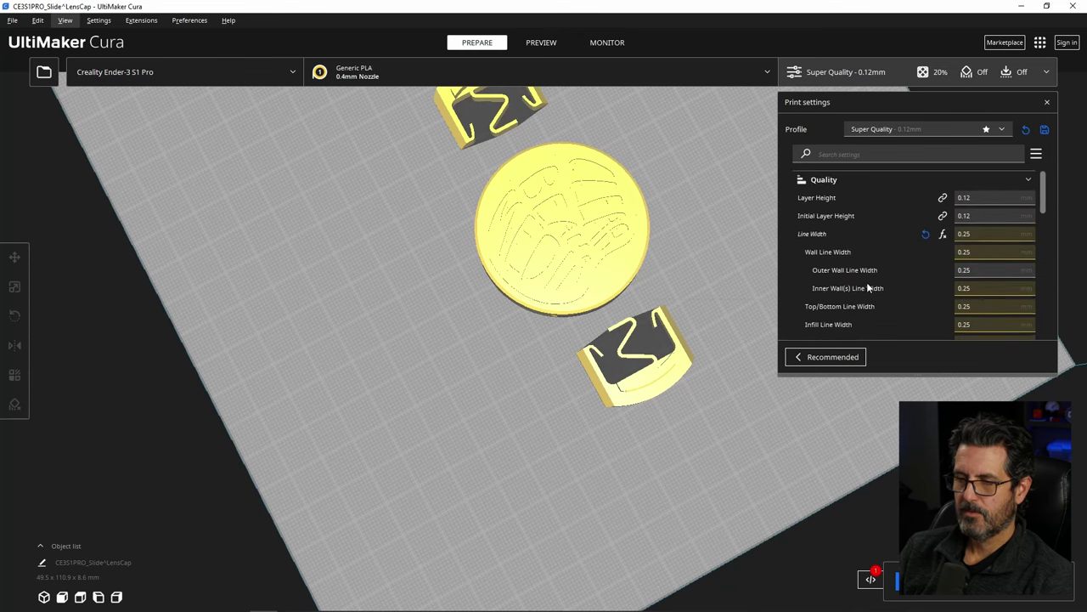
click(1029, 181)
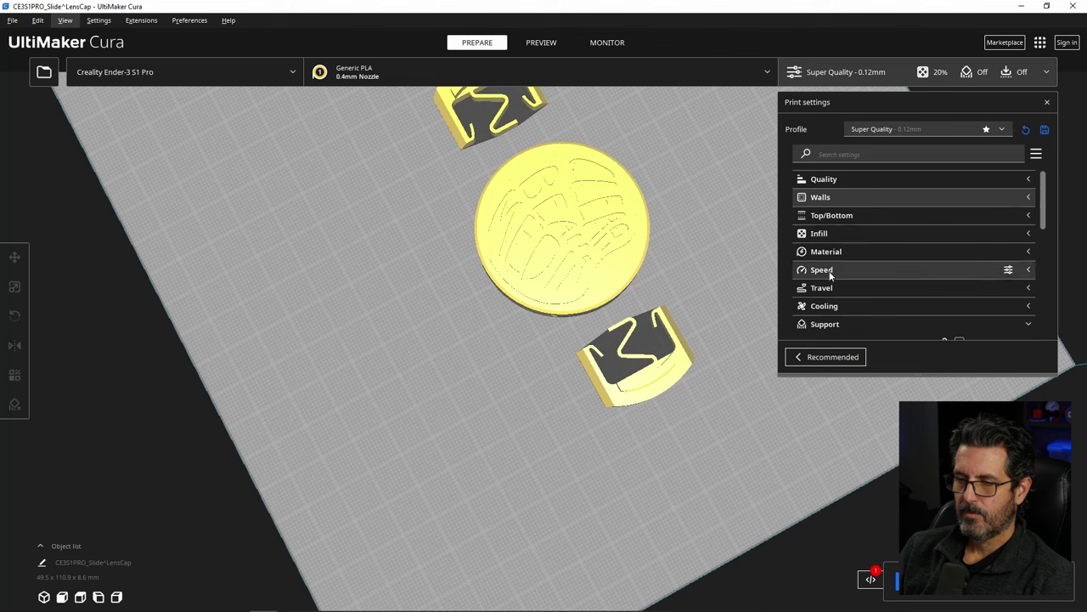
click(1029, 235)
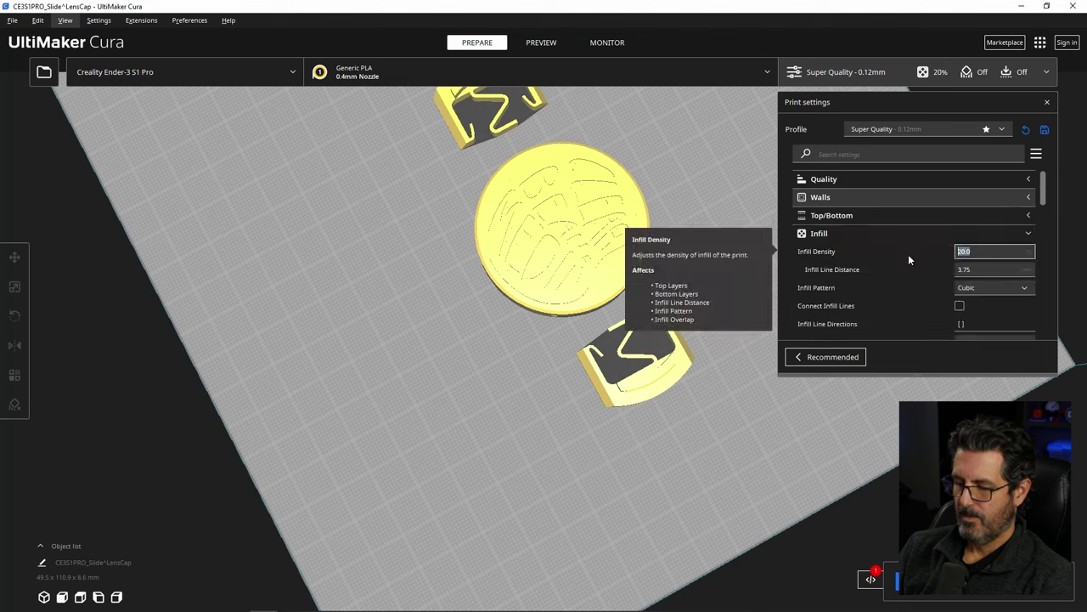
text(10)
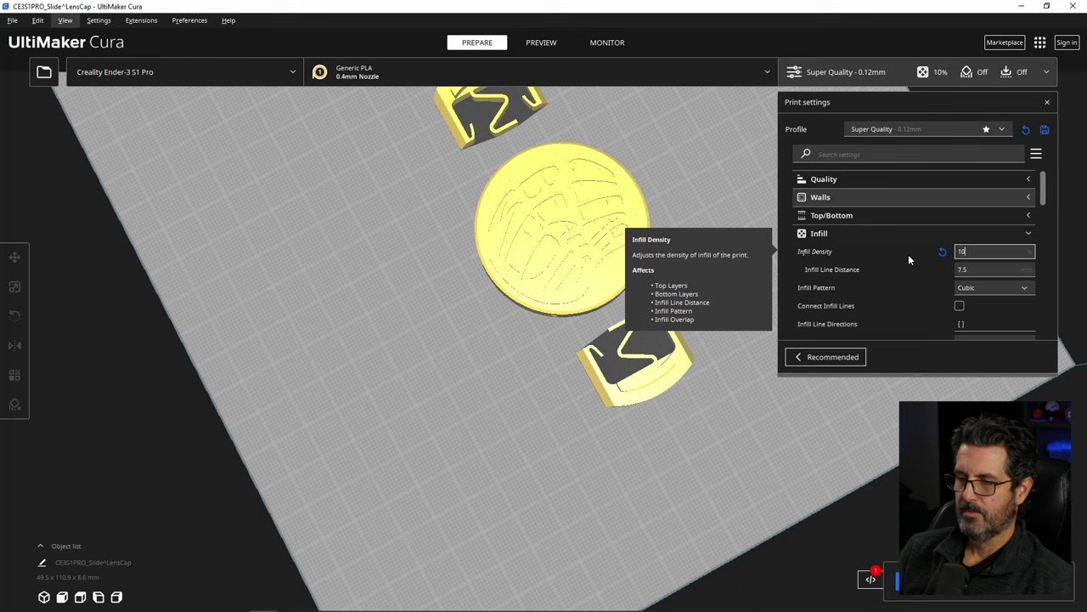
Step: Expand the Build Plate Adhesion settings and scroll to the Support section
drag(1045, 201, 1047, 284)
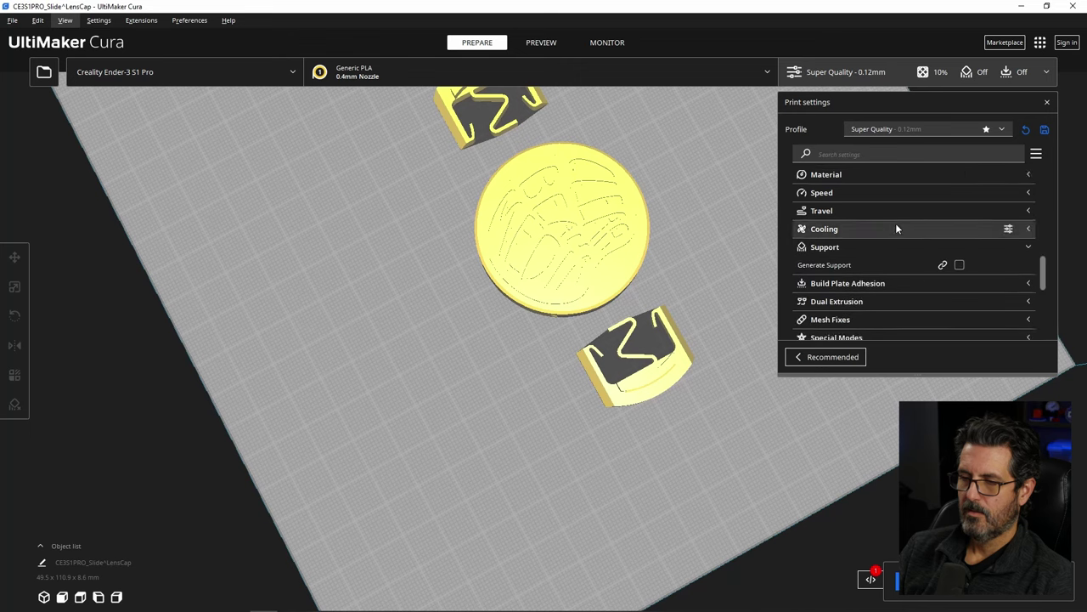
click(925, 289)
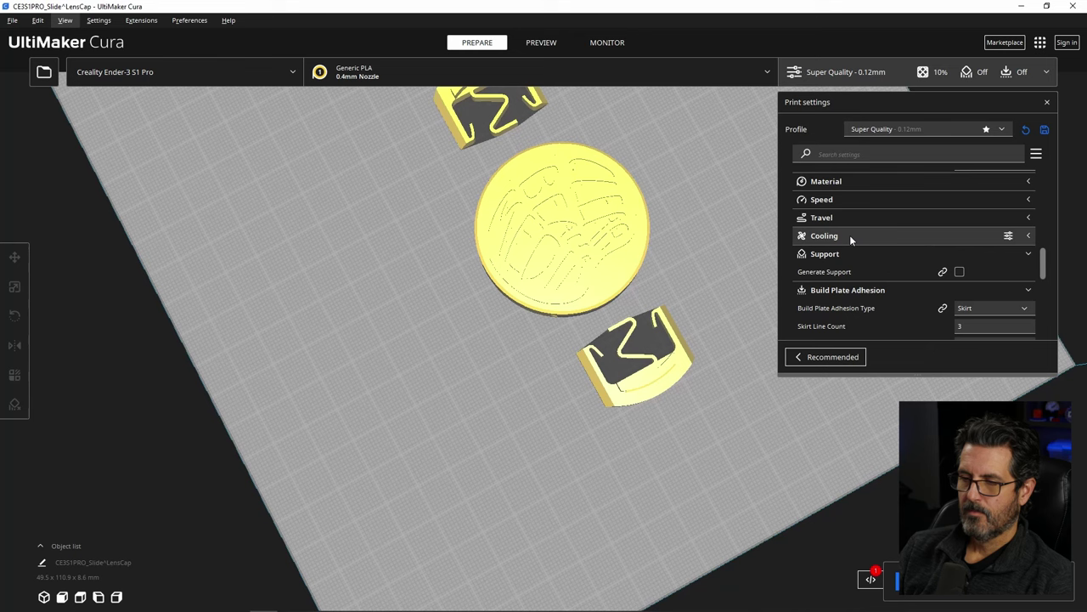
scroll(849, 235, up, 5)
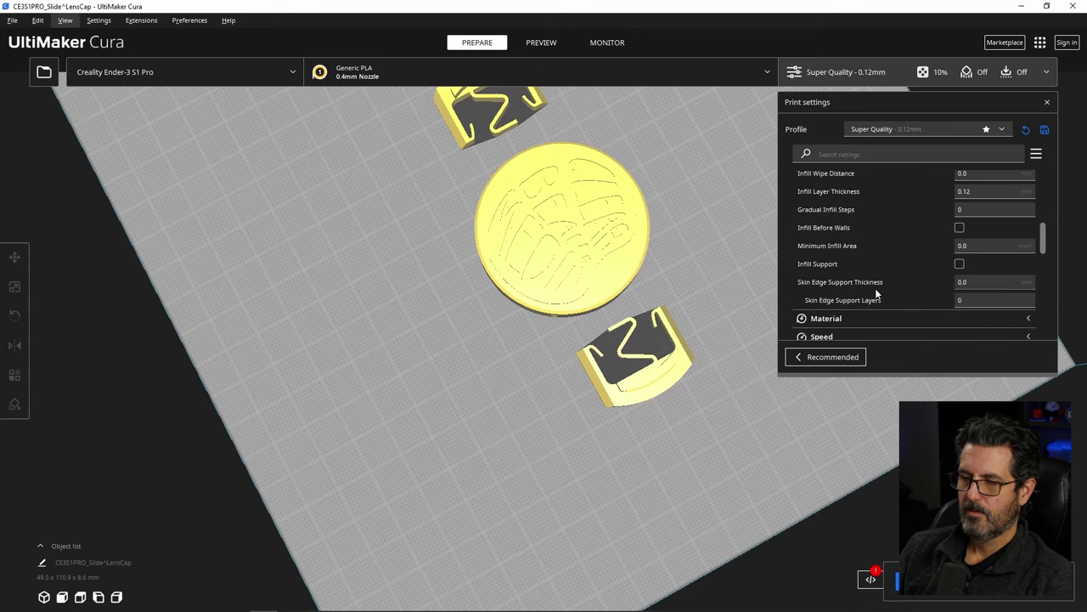
scroll(876, 307, down, 3)
scroll(876, 311, down, 4)
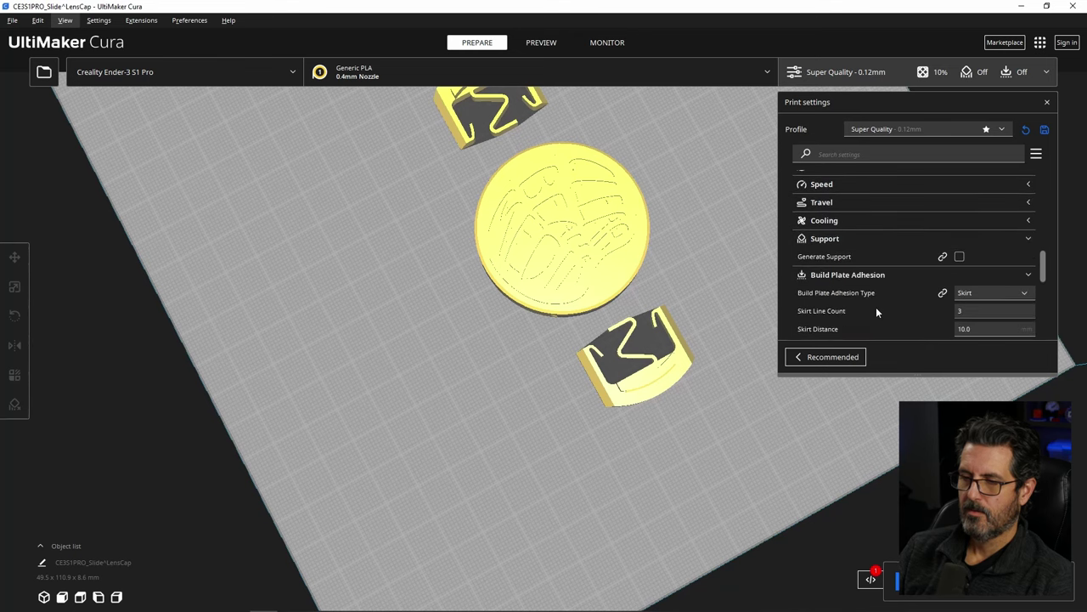
scroll(876, 311, up, 3)
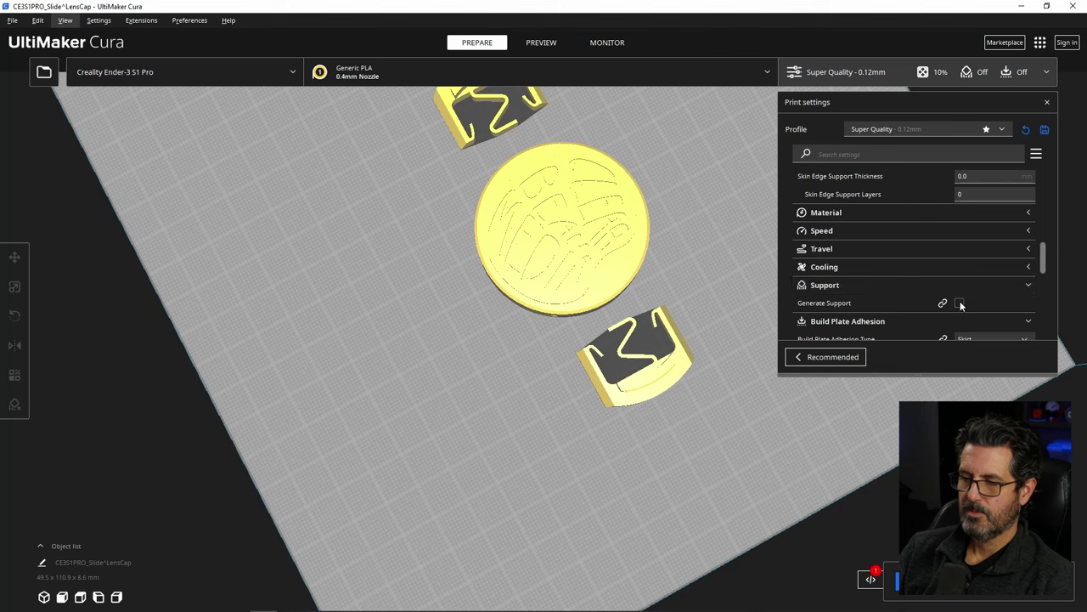
Step: Enable Generate Support with a Tree support structure
click(960, 303)
scroll(977, 272, down, 3)
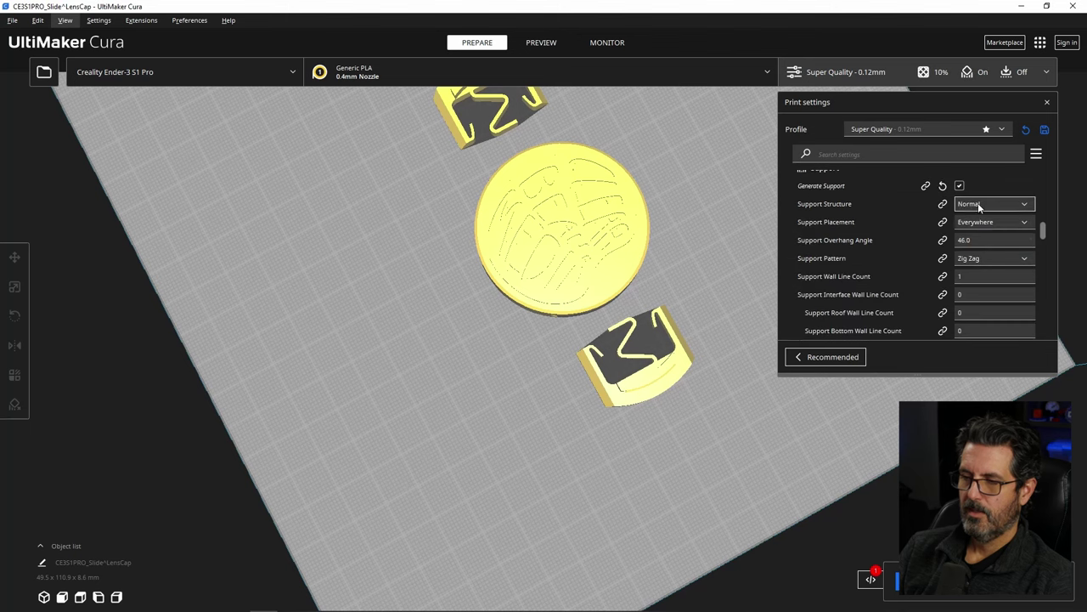
click(977, 232)
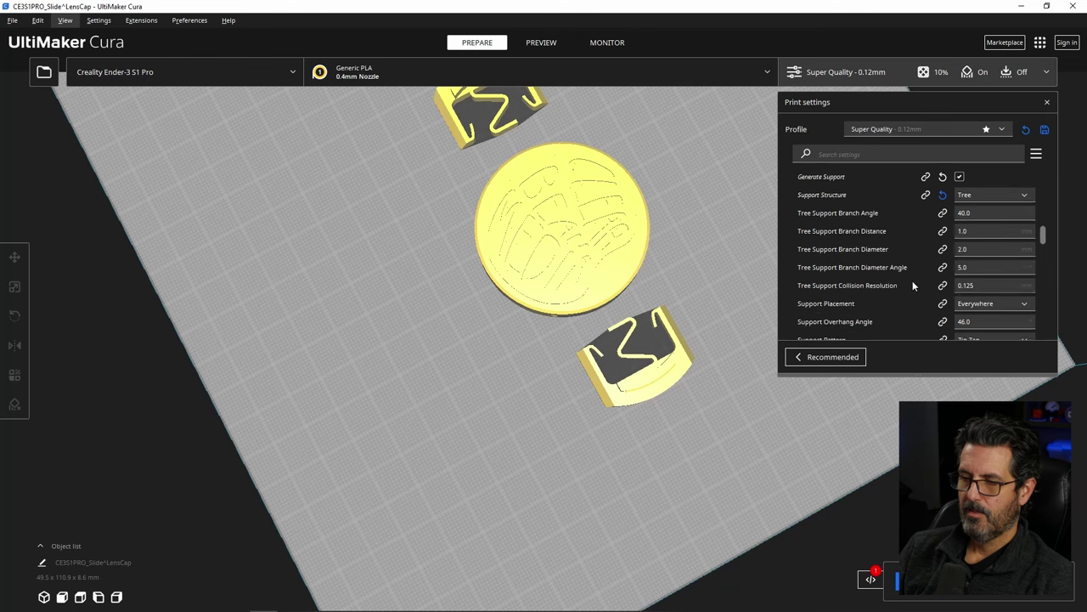
Step: Slice the LensCap parts (3 h 55 min, 10 g) and view the layer preview
scroll(912, 281, down, 2)
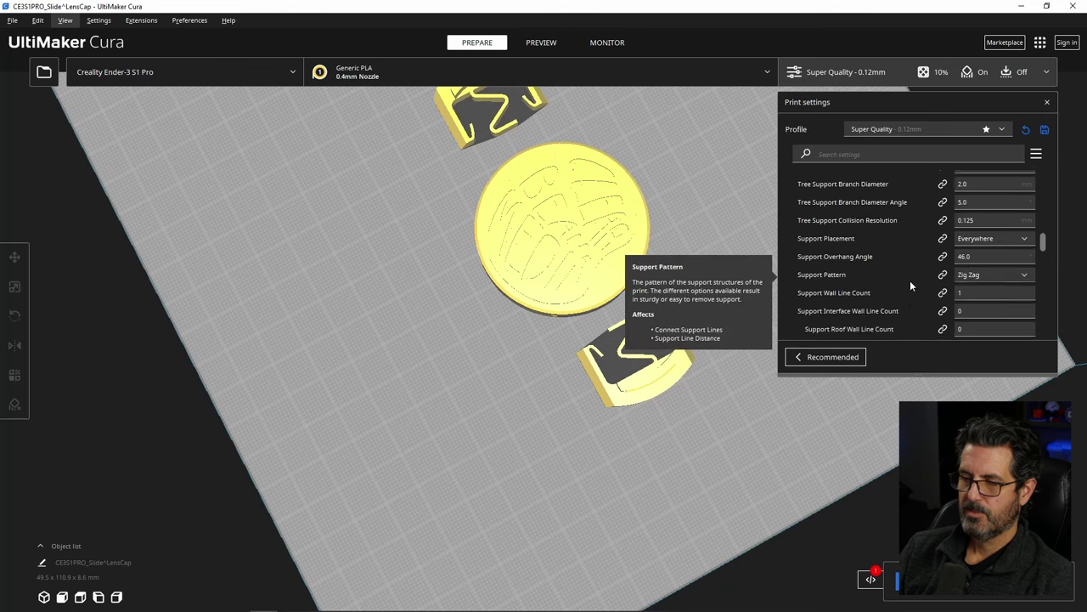
scroll(911, 285, down, 3)
scroll(910, 284, down, 3)
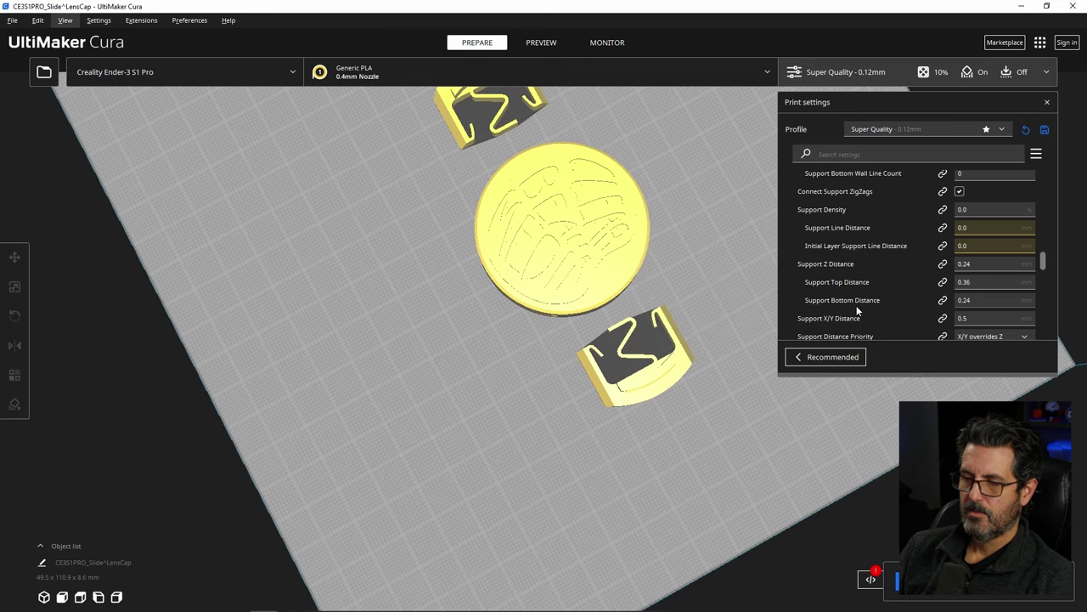
scroll(855, 301, down, 1)
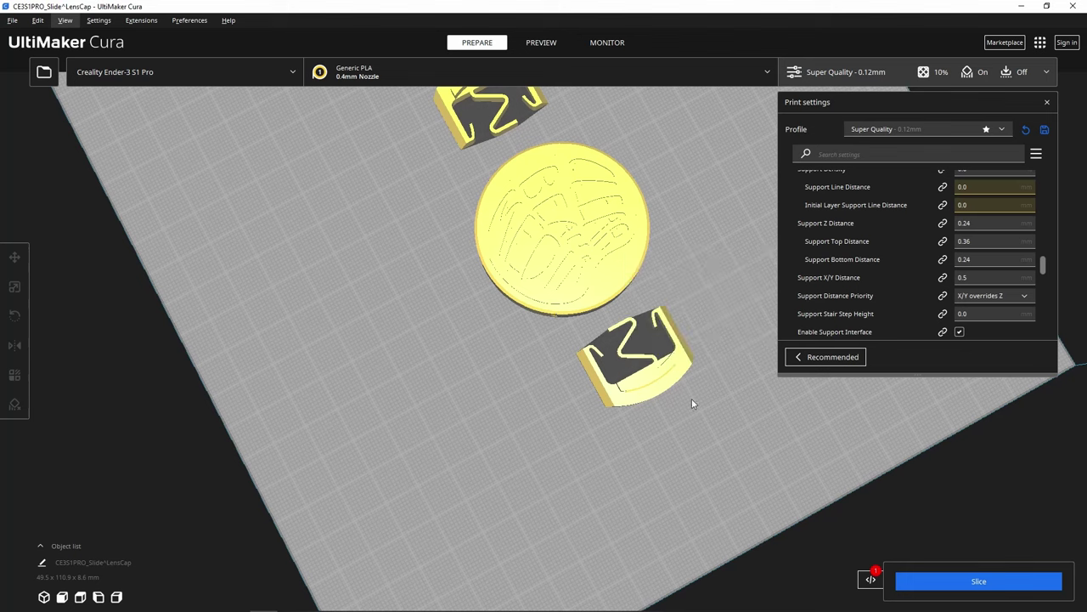
click(971, 583)
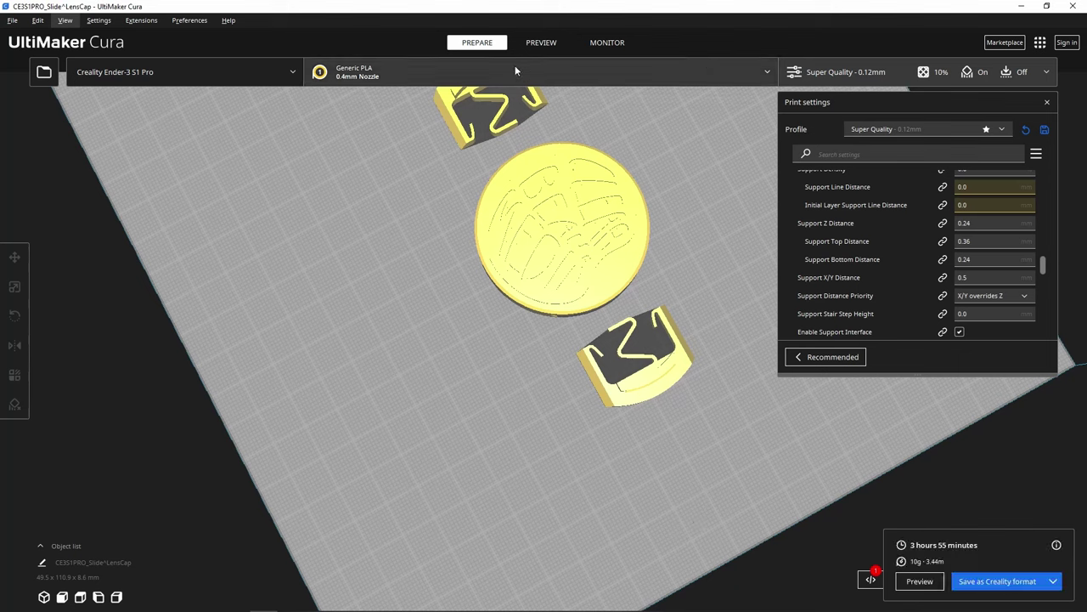
click(919, 583)
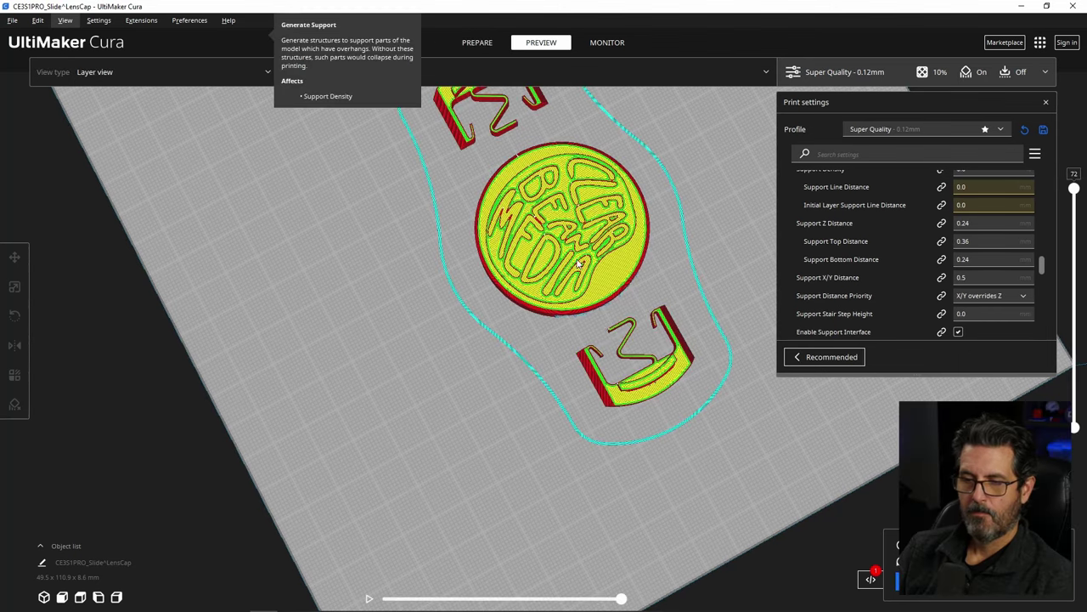
Step: Orbit the layer preview to inspect the tree supports from below and above
right_drag(578, 262, 576, 215)
scroll(595, 306, up, 6)
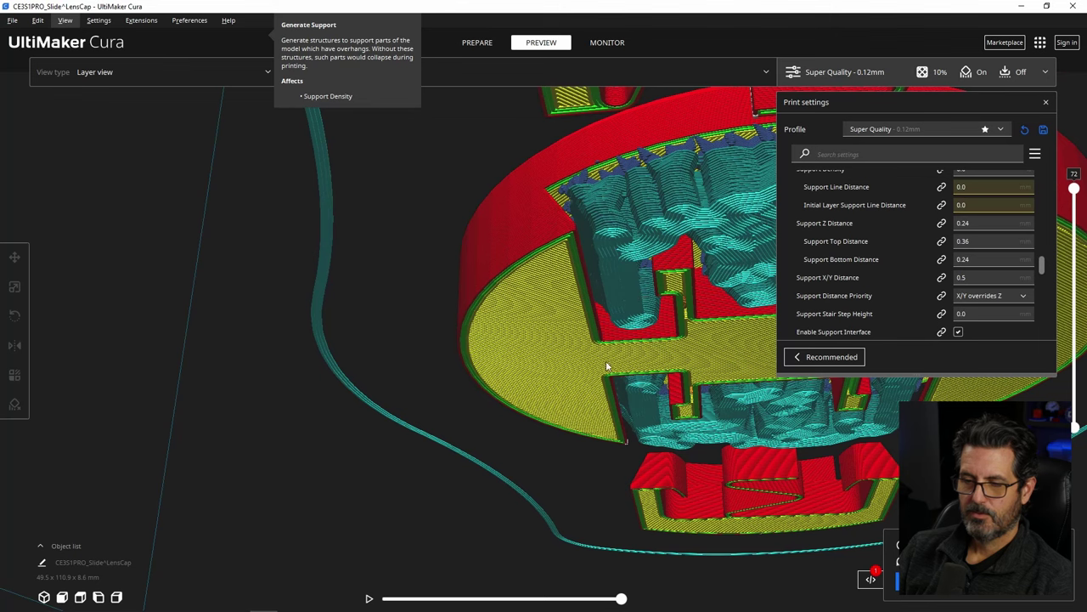
right_drag(634, 202, 650, 294)
right_drag(641, 310, 578, 297)
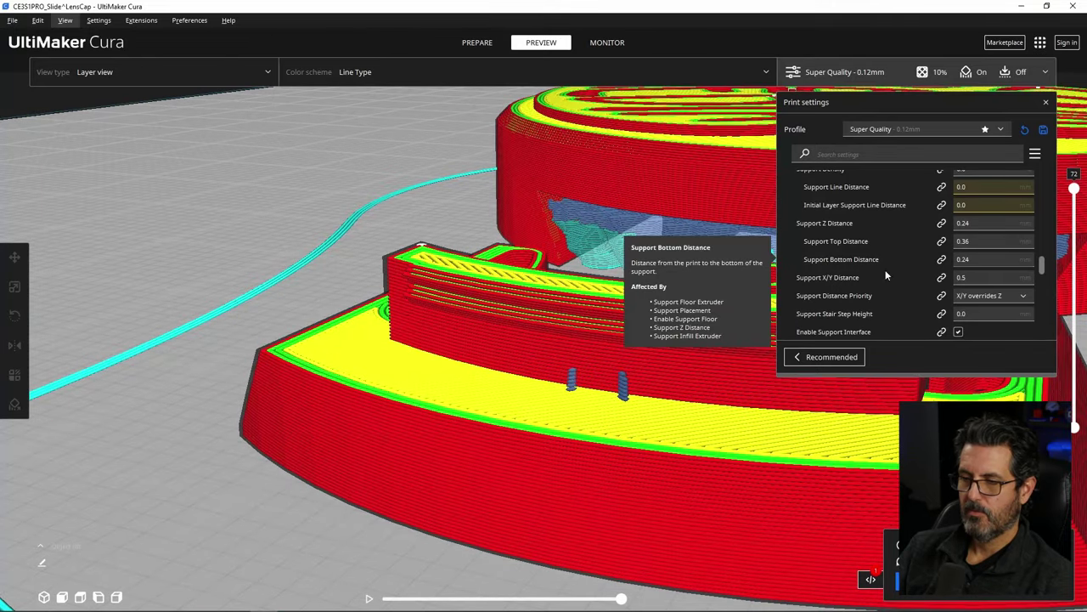
right_drag(614, 322, 621, 231)
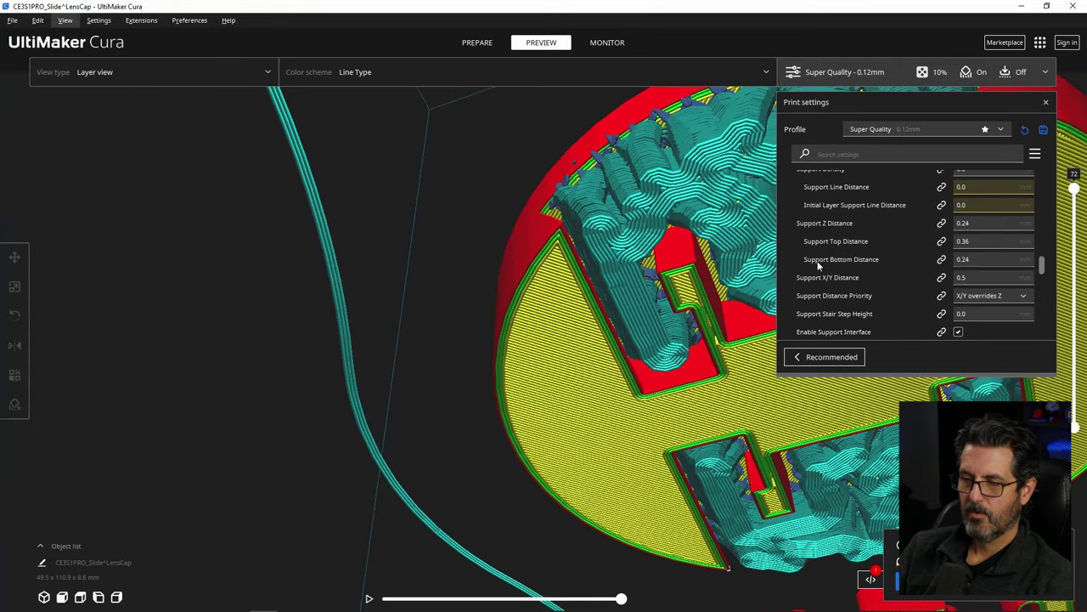
Step: Change Support X/Y Distance from 0.5 to 1.0 mm
mouse_move(809, 287)
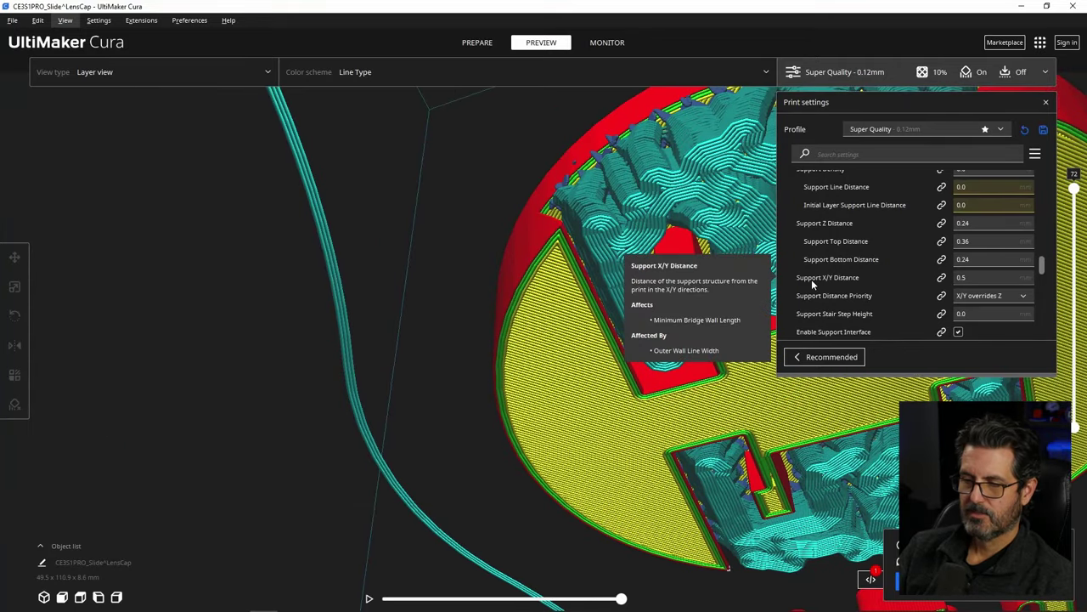
click(989, 277)
text(1.0)
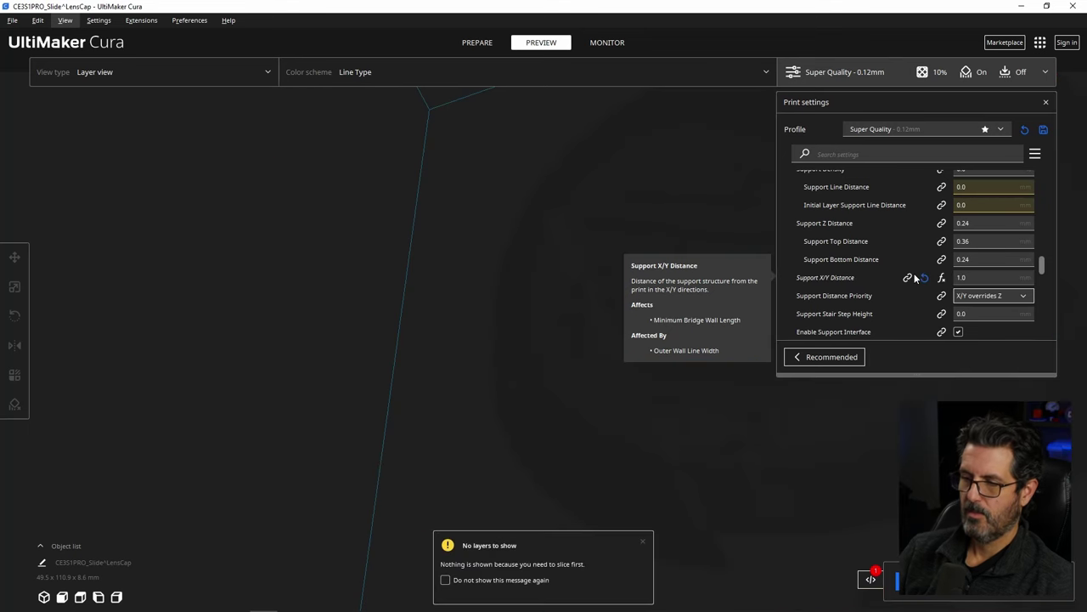
Step: Reslice with the 1.0 mm support gap and inspect the supports side-on
click(960, 584)
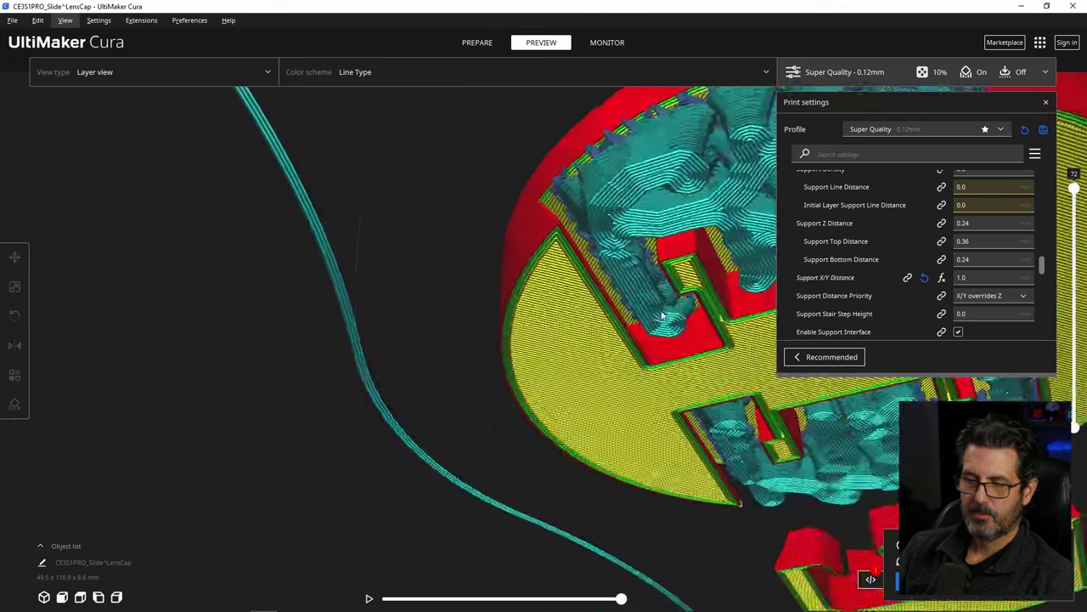
right_drag(662, 316, 565, 219)
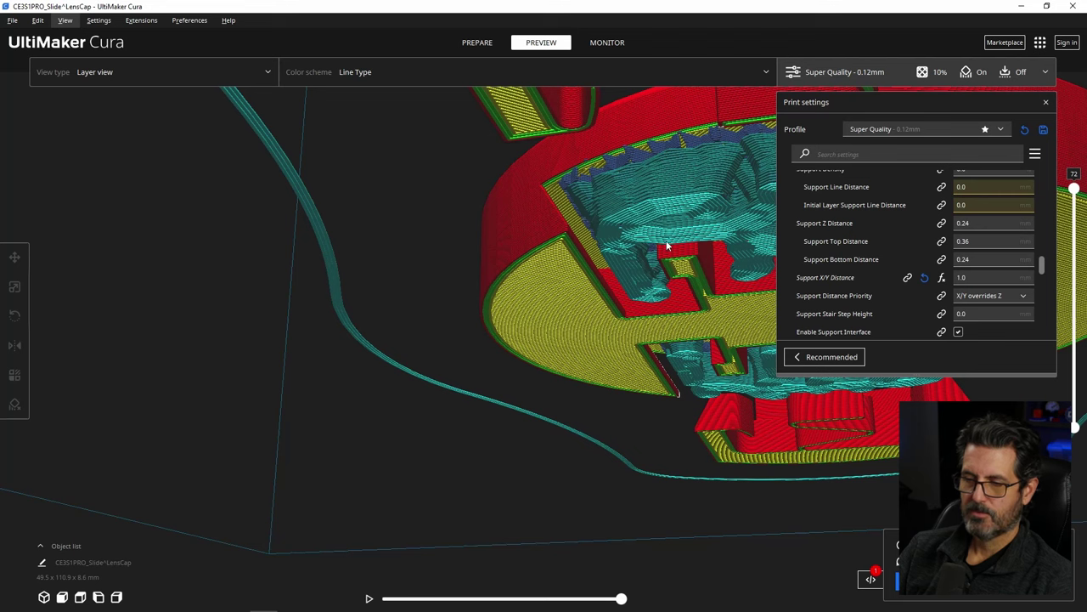
scroll(684, 245, up, 2)
scroll(684, 245, down, 4)
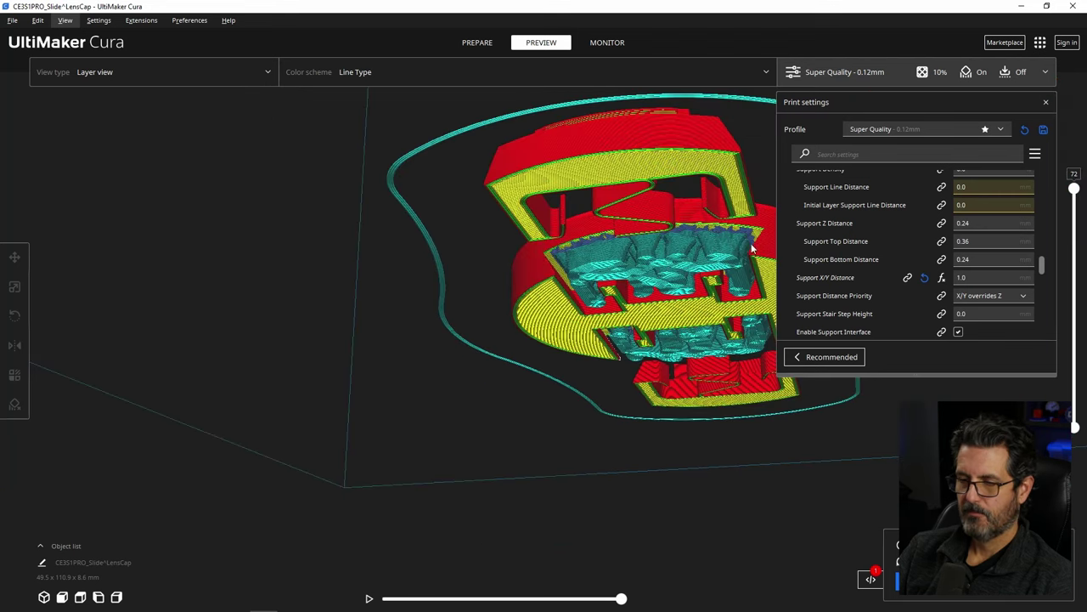
Step: Set Support X/Y Distance to 1.2 mm, reslice, and inspect the new supports
click(941, 278)
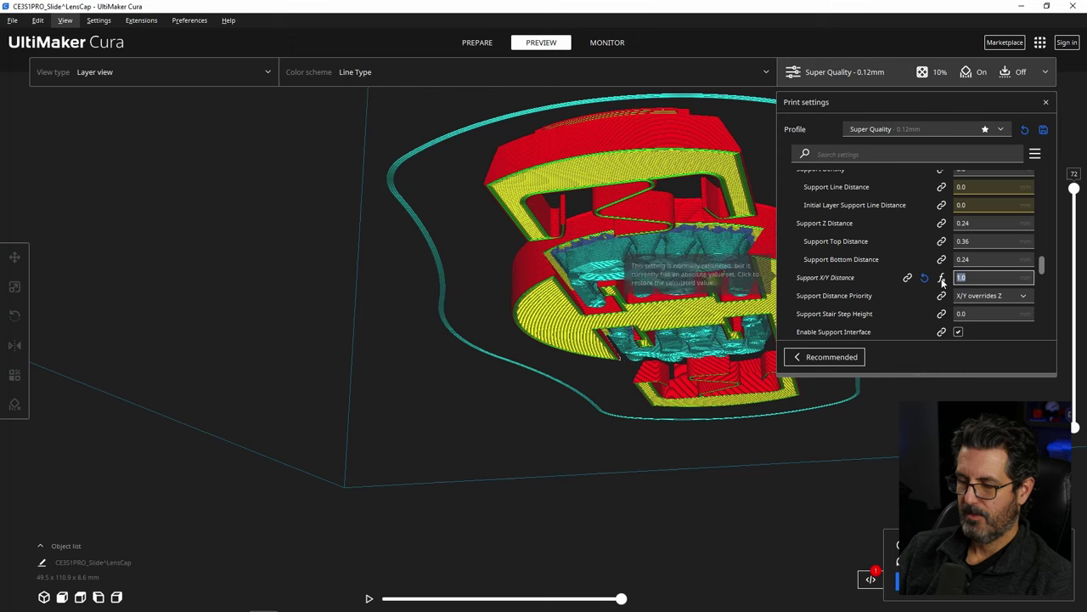
text(1.2)
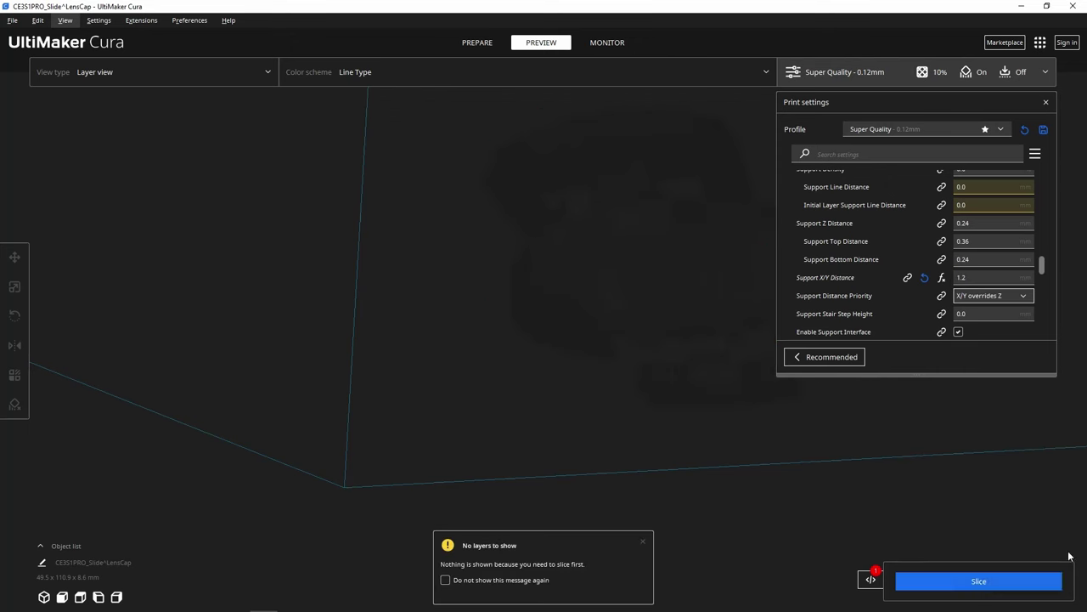
click(966, 593)
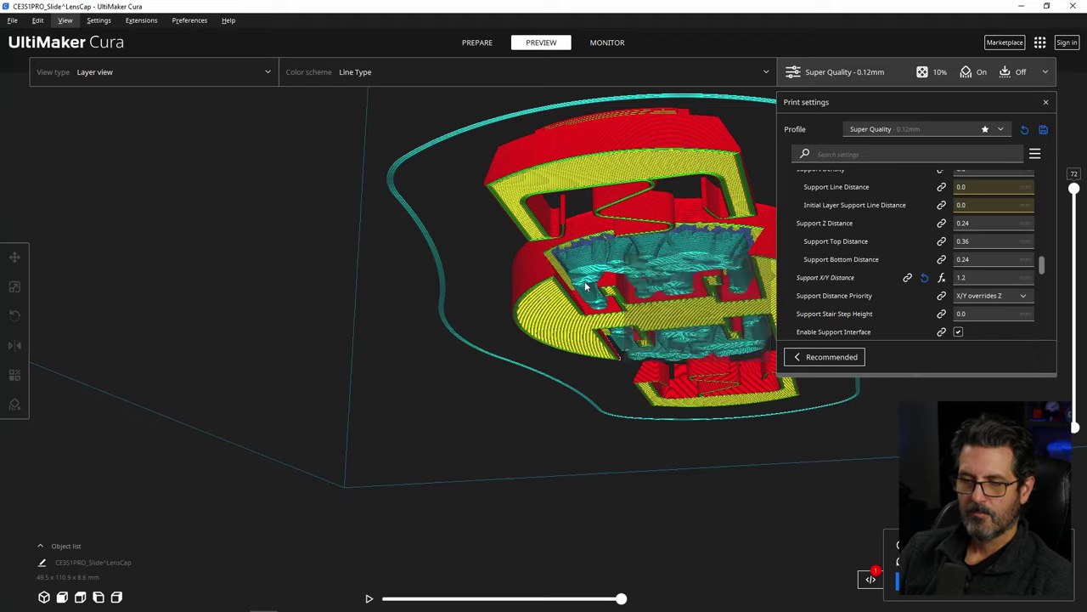
right_drag(586, 287, 578, 221)
scroll(576, 177, up, 6)
right_drag(576, 173, 586, 346)
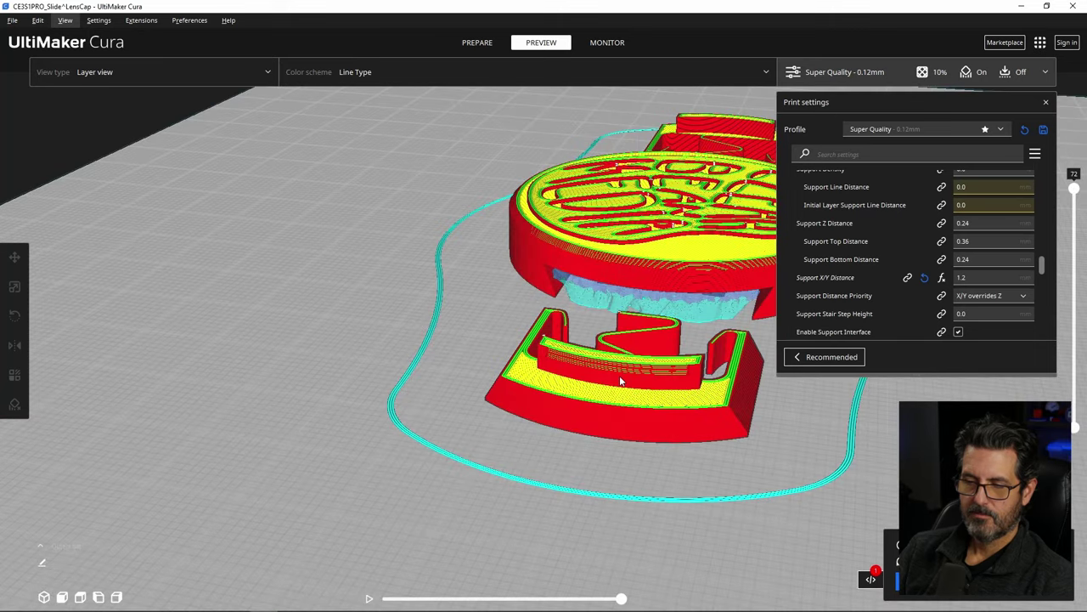
Step: Set Support Placement to Touching Buildplate
scroll(940, 265, up, 3)
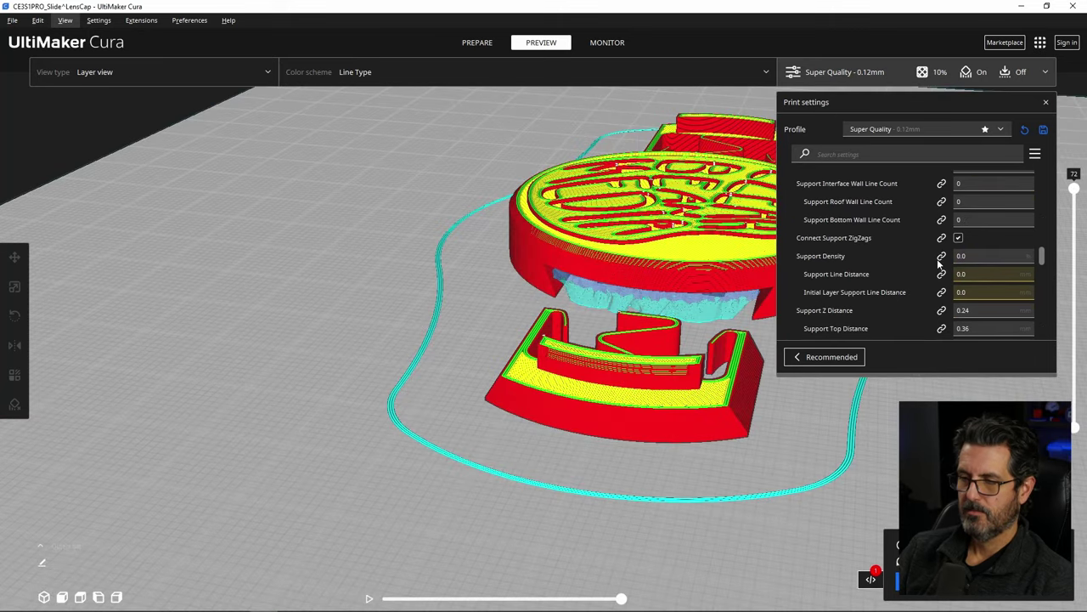
scroll(940, 265, up, 3)
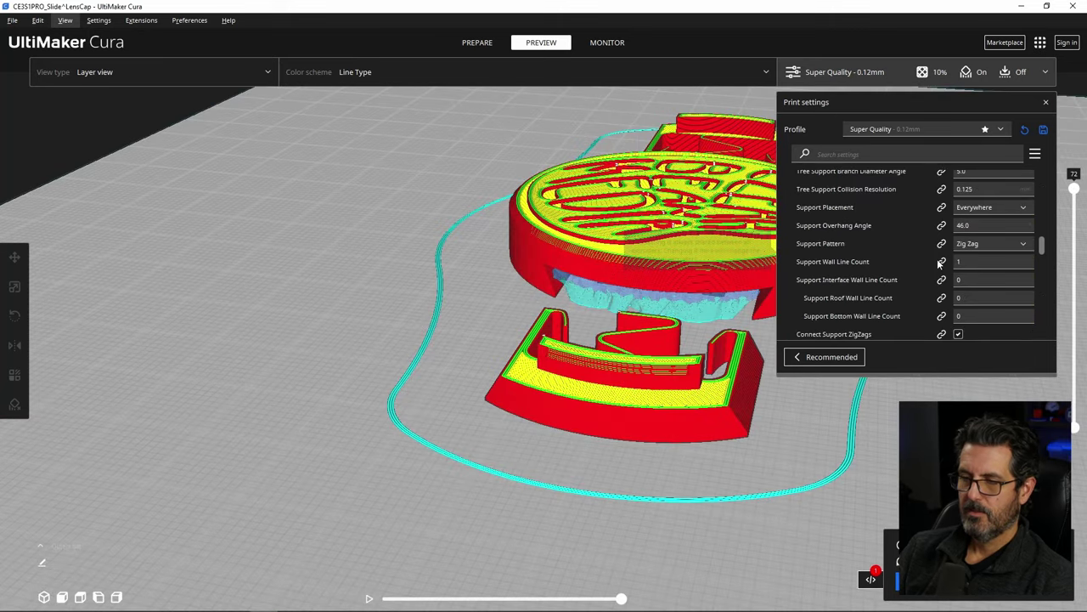
click(985, 208)
click(981, 222)
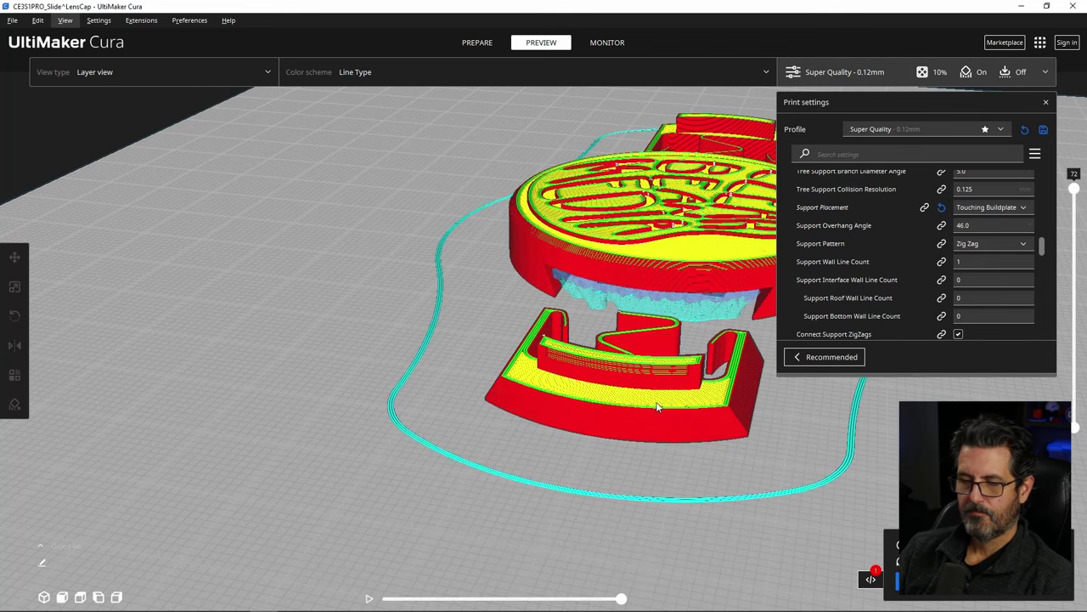
Step: Orbit the re-sliced preview and step the layer slider down to layer 67
right_drag(652, 399, 604, 241)
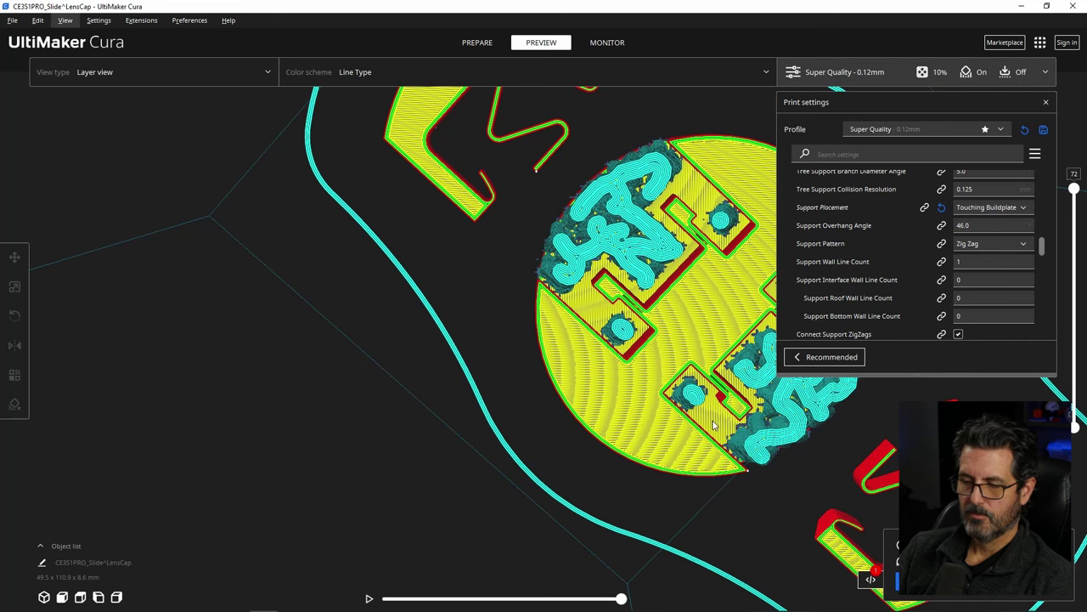
right_drag(719, 386, 655, 515)
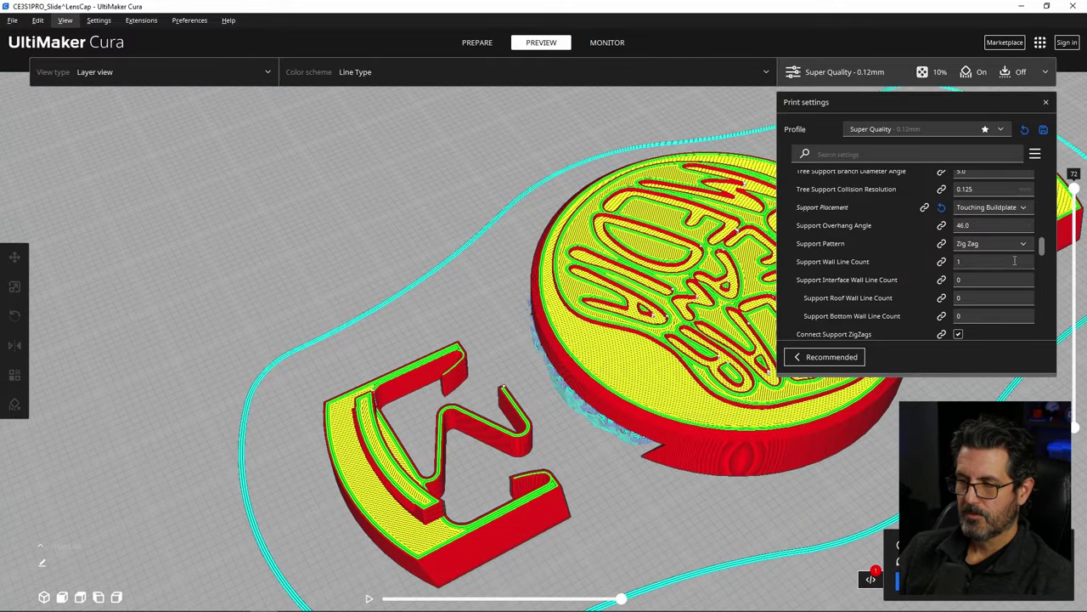
scroll(706, 274, up, 5)
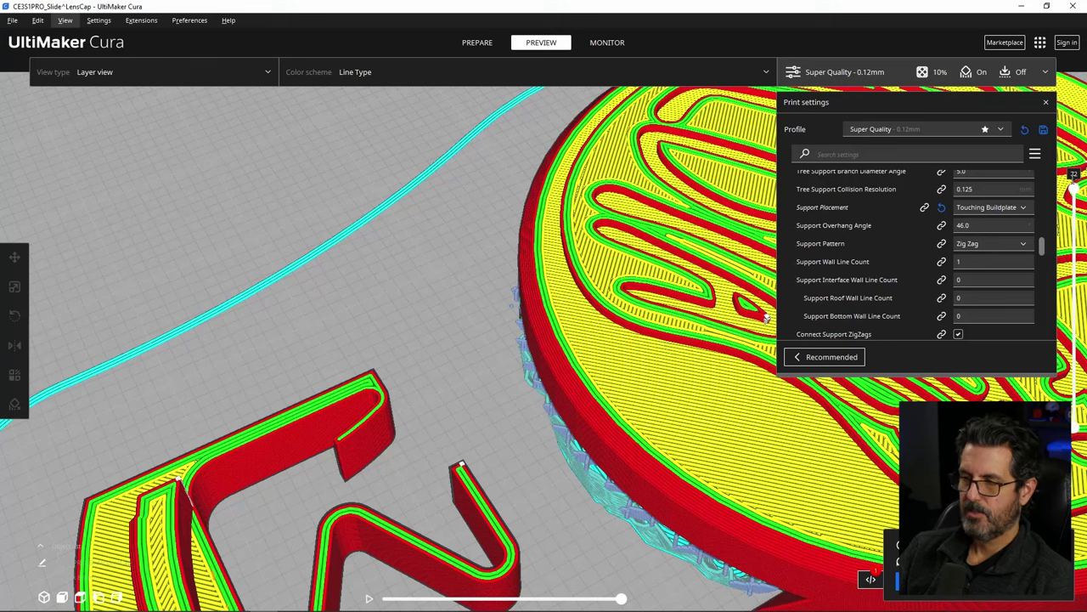
drag(1073, 191, 1075, 213)
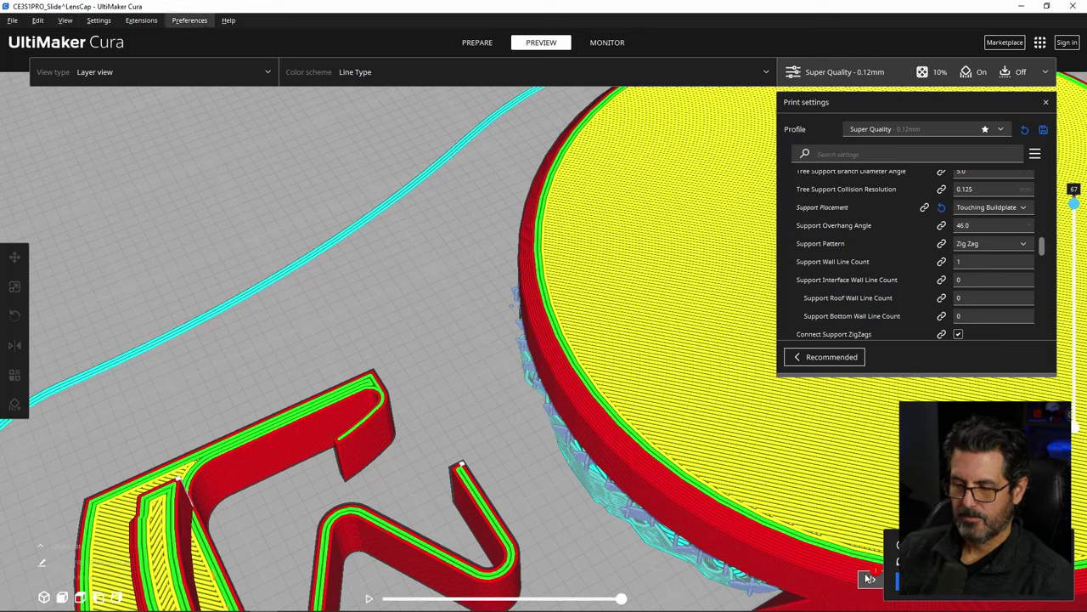
Step: Add a Pause at height script through Post Processing > Modify G-Code
click(136, 20)
mouse_move(157, 67)
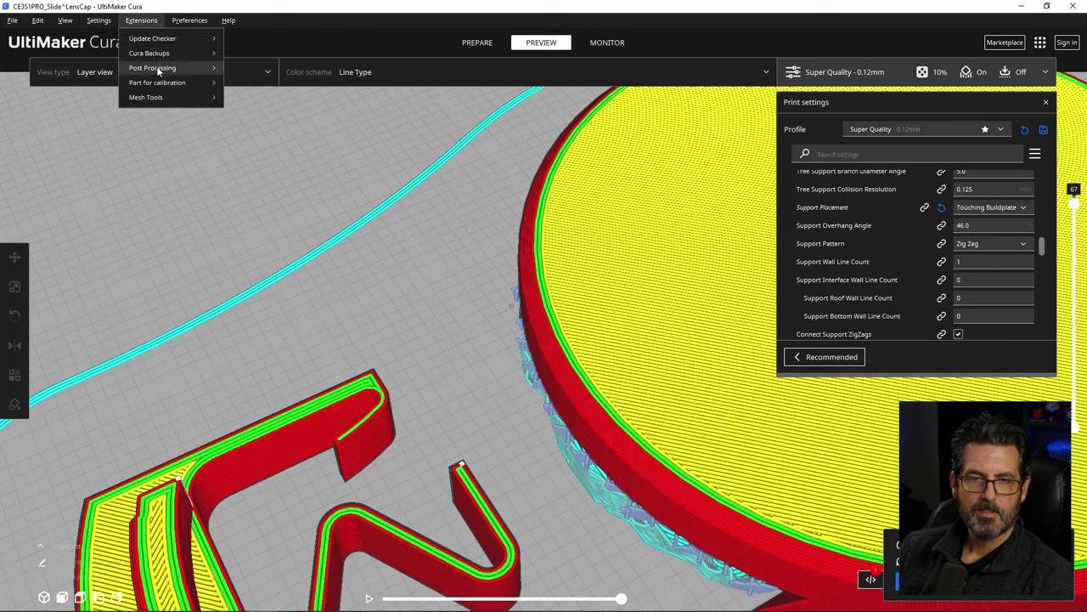
click(255, 68)
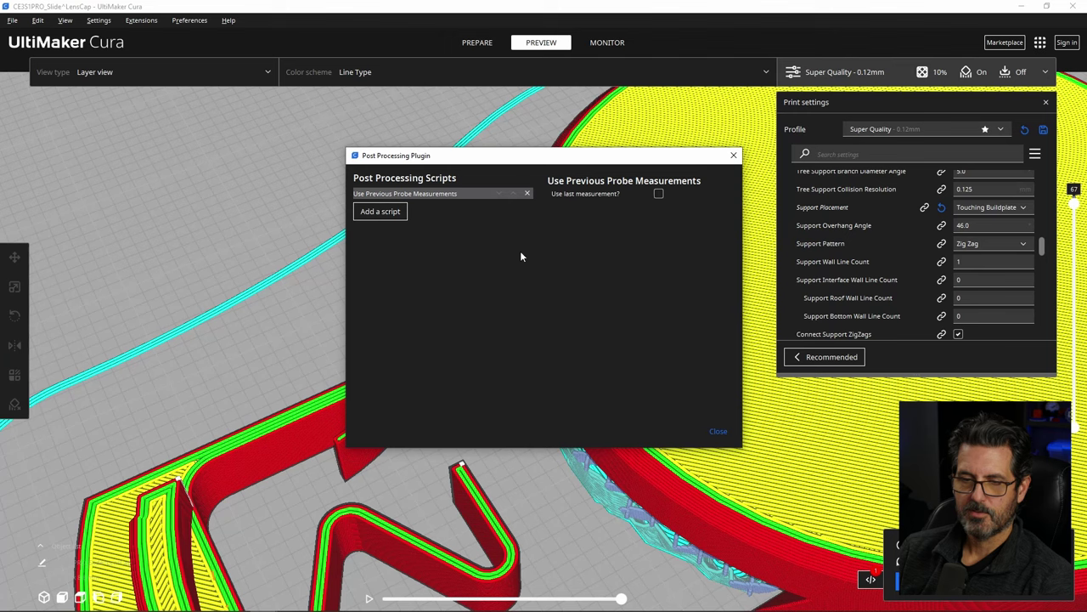
click(385, 214)
scroll(399, 381, down, 1)
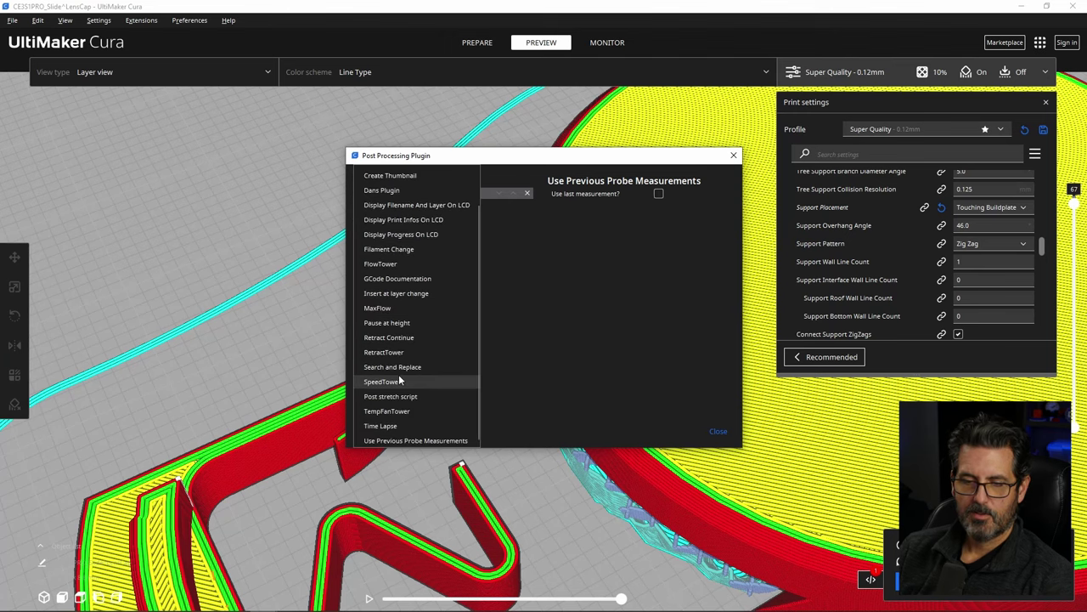
scroll(408, 293, up, 1)
click(395, 360)
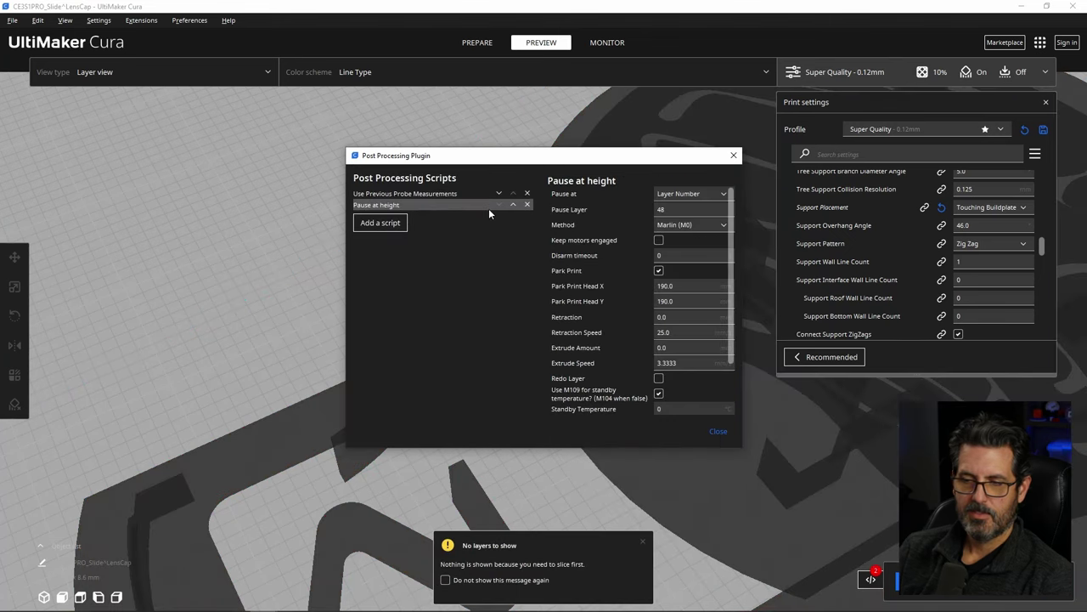
Step: Set the pause method to BQ (M25) and the pause layer to 67
click(684, 225)
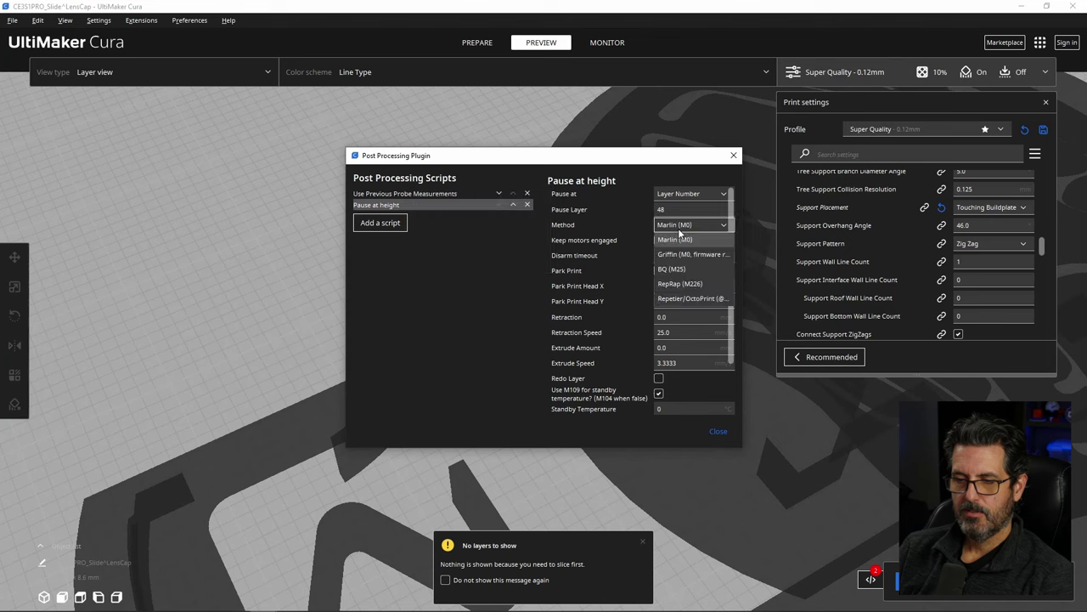
click(672, 268)
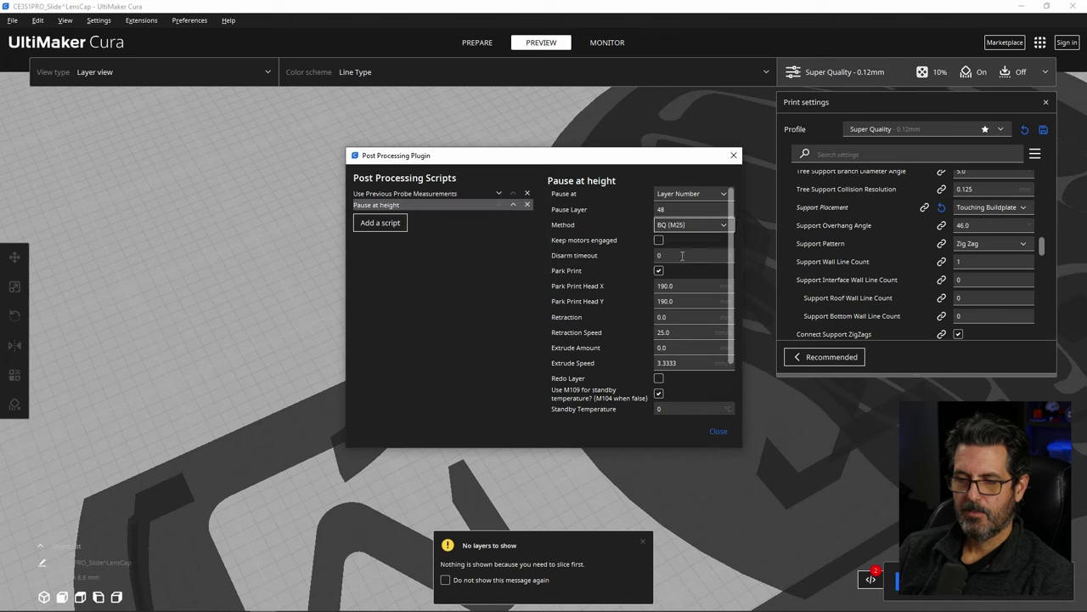
click(680, 226)
click(679, 227)
double_click(680, 210)
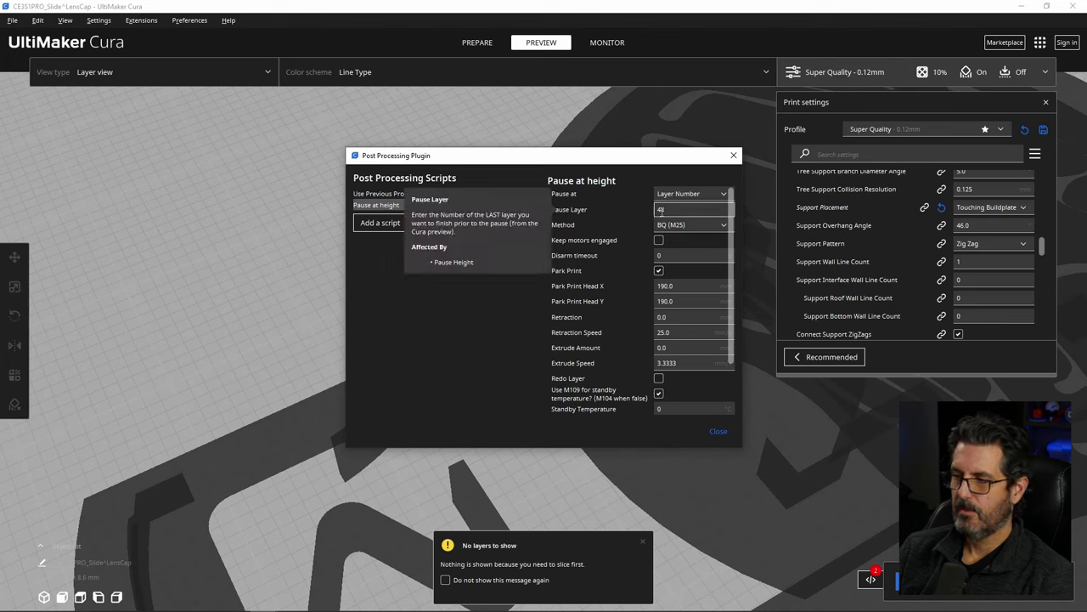
drag(677, 210, 654, 217)
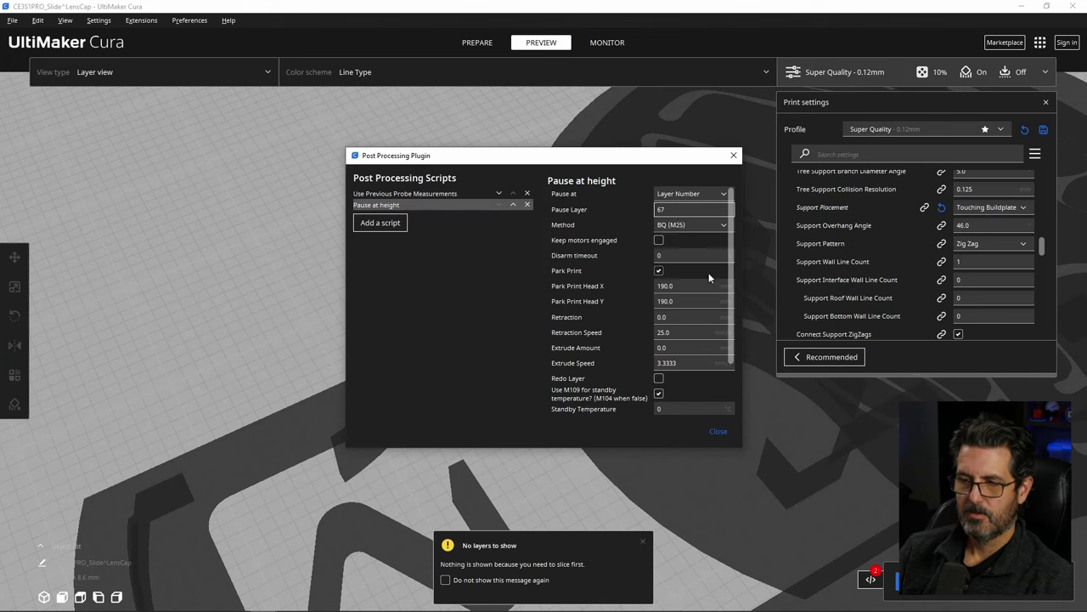
Step: Set the park print head X position to 0
drag(681, 286, 611, 289)
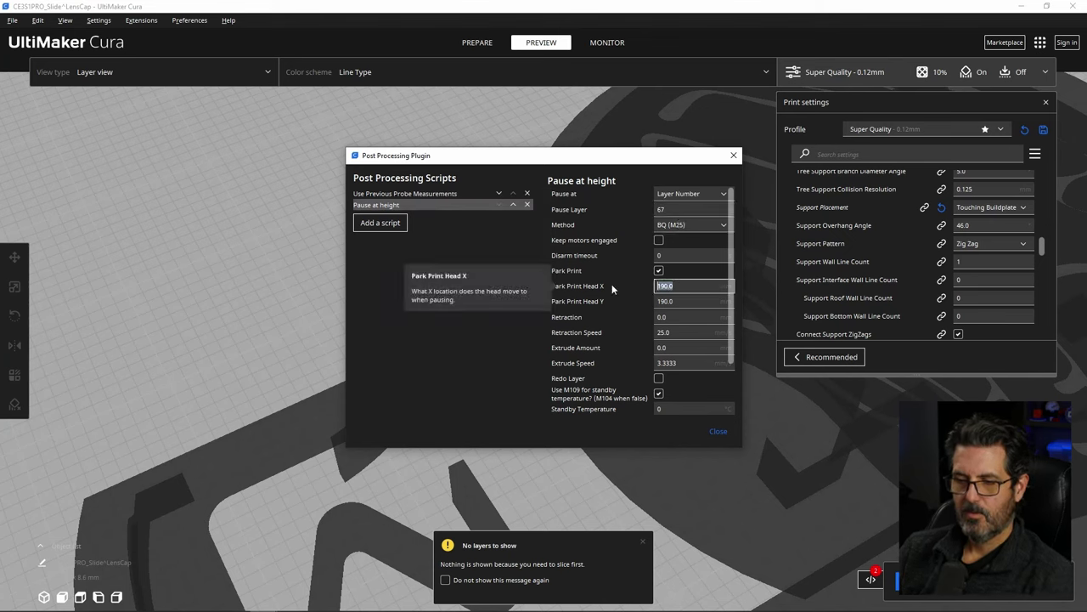
text(0)
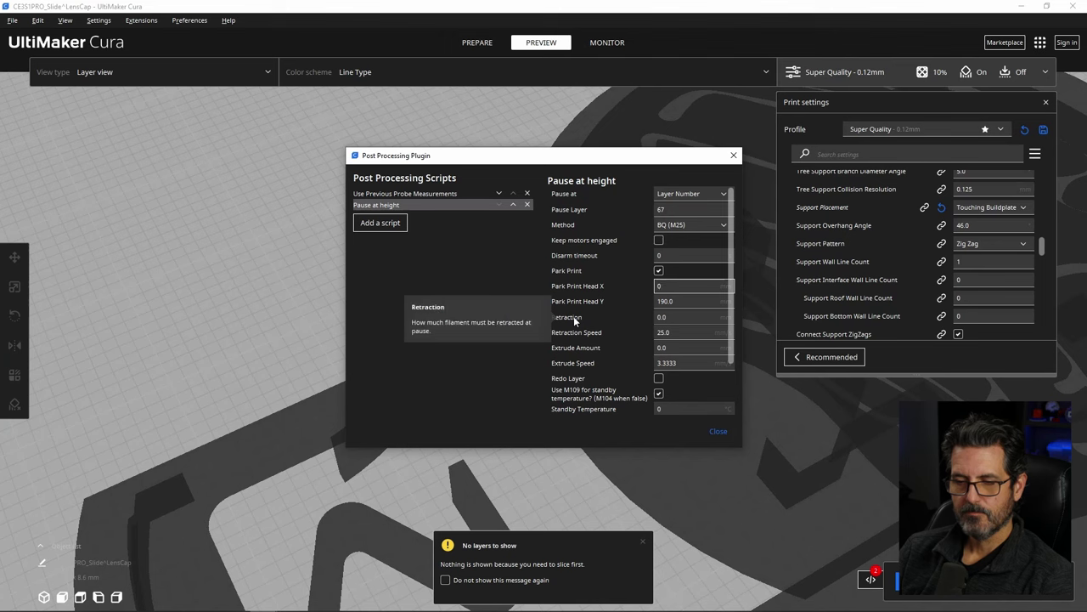
click(676, 317)
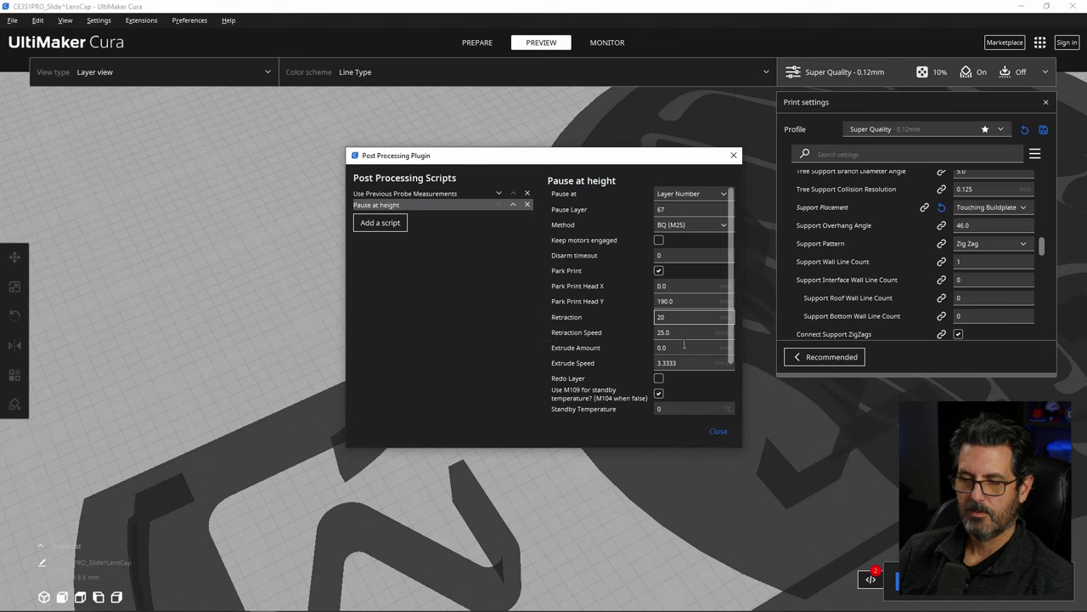
scroll(687, 339, down, 1)
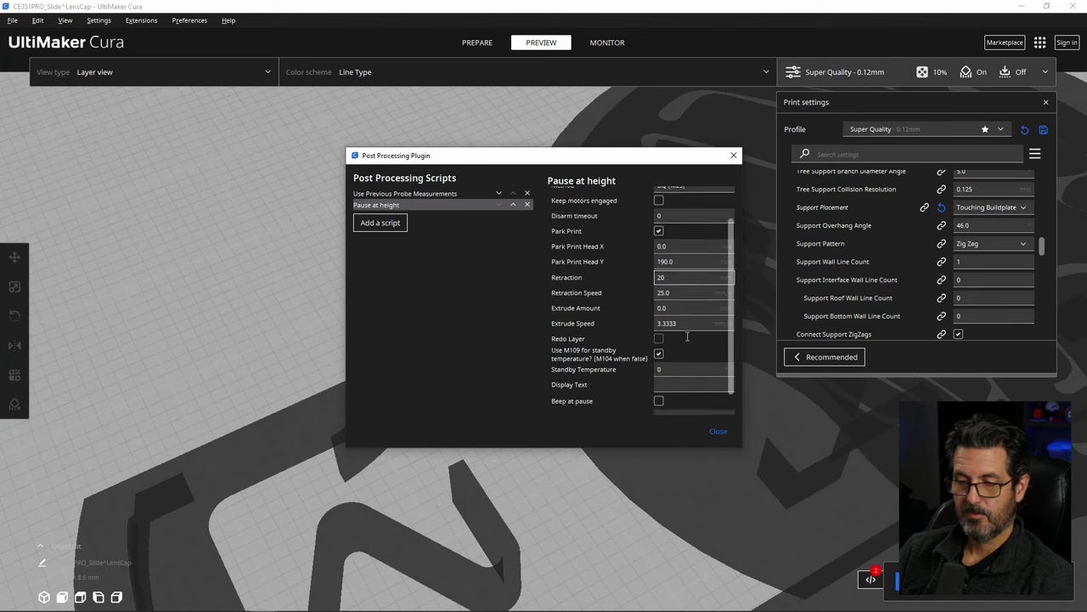
scroll(684, 331, down, 1)
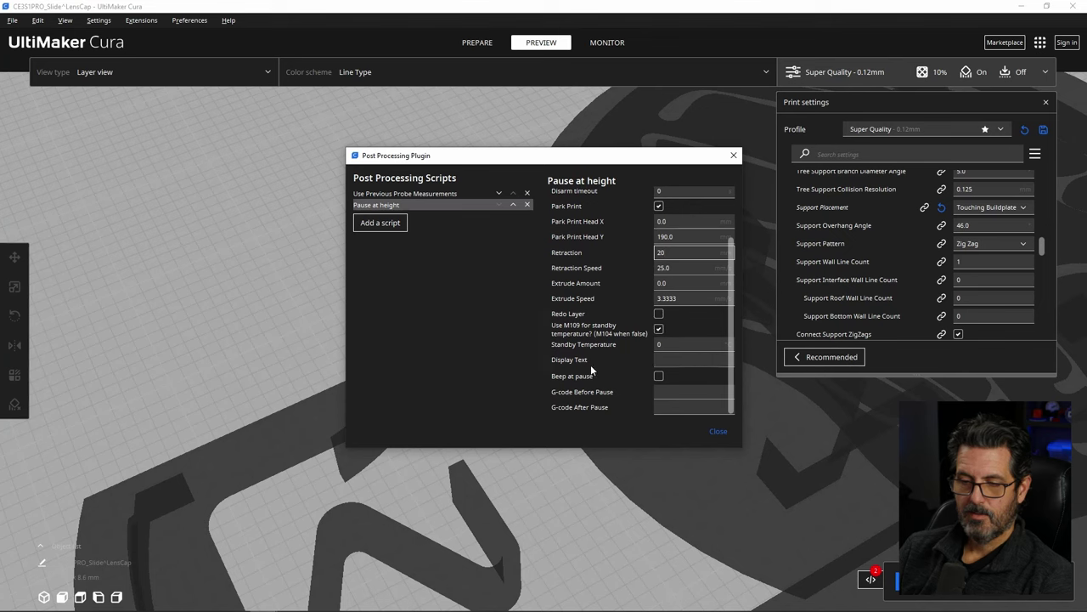
scroll(629, 357, up, 1)
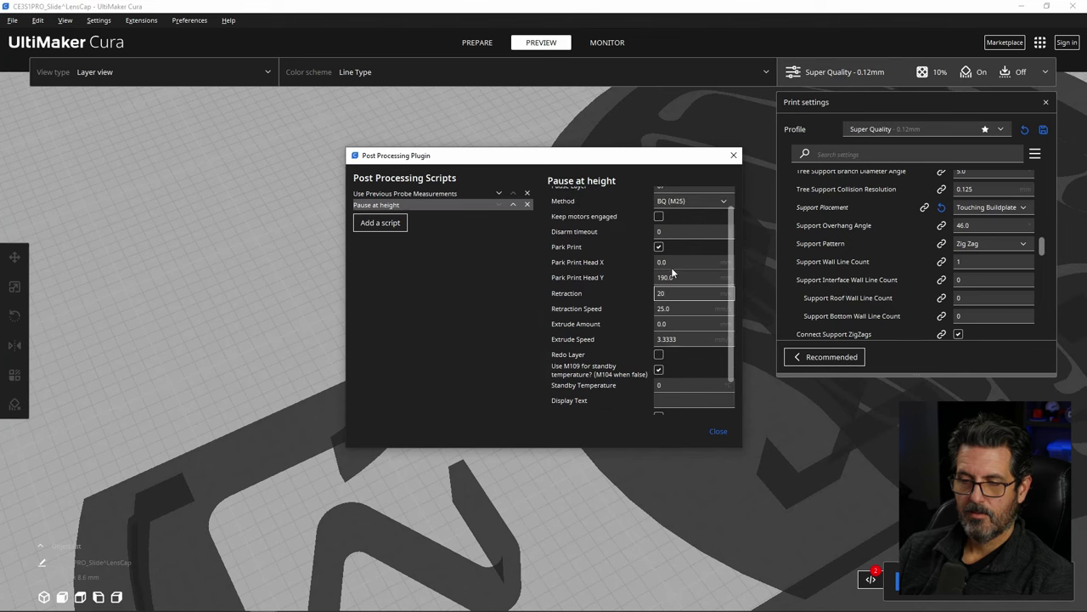
Step: Set retraction to 20 and standby temperature to 200, then close the scripts window
click(677, 292)
click(690, 384)
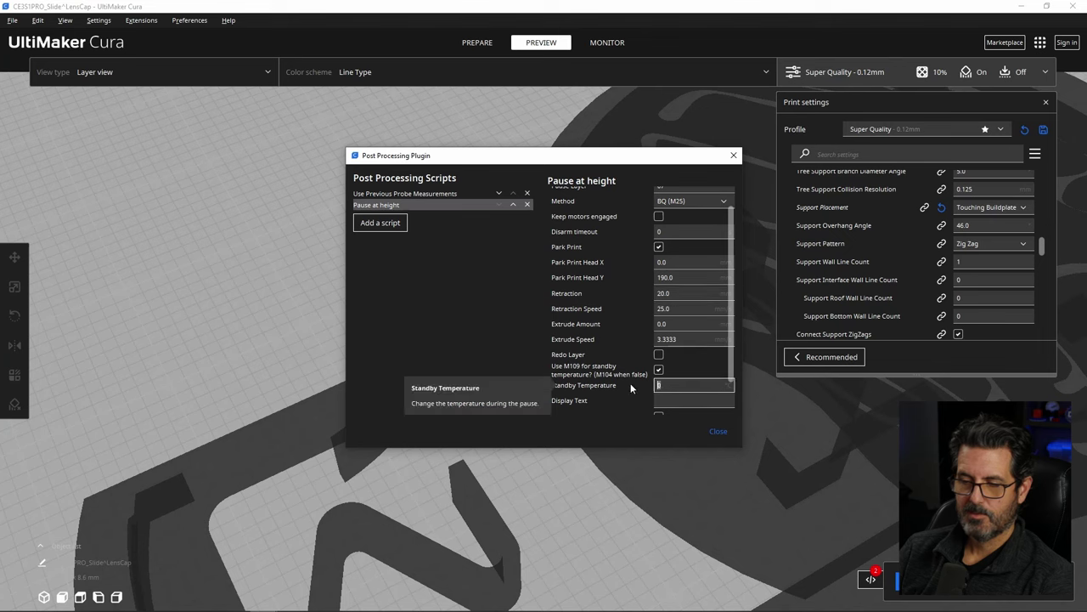
text(200)
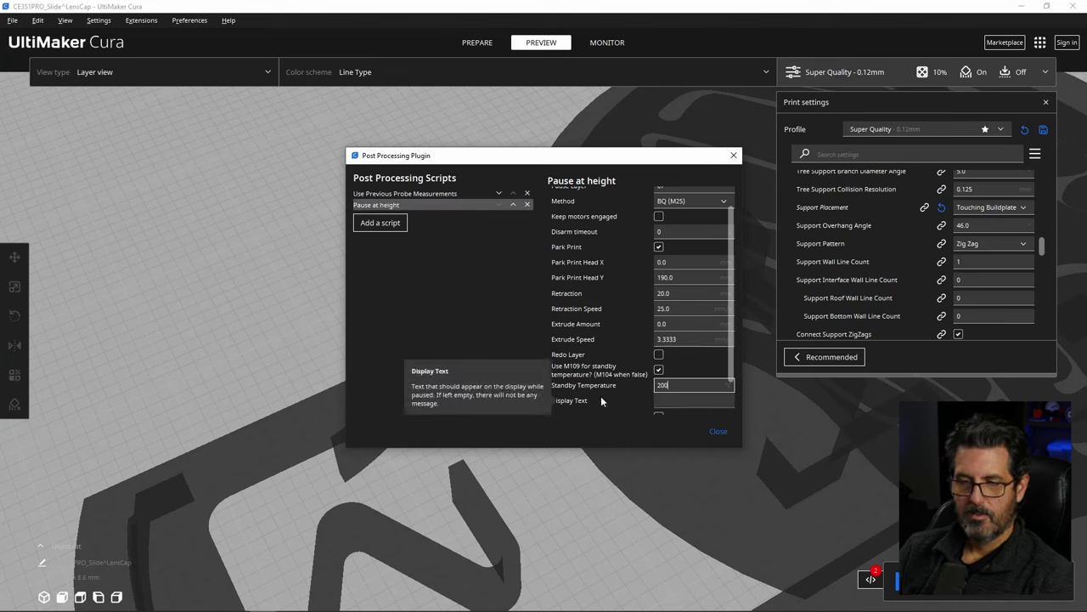
scroll(613, 324, up, 1)
scroll(614, 324, down, 2)
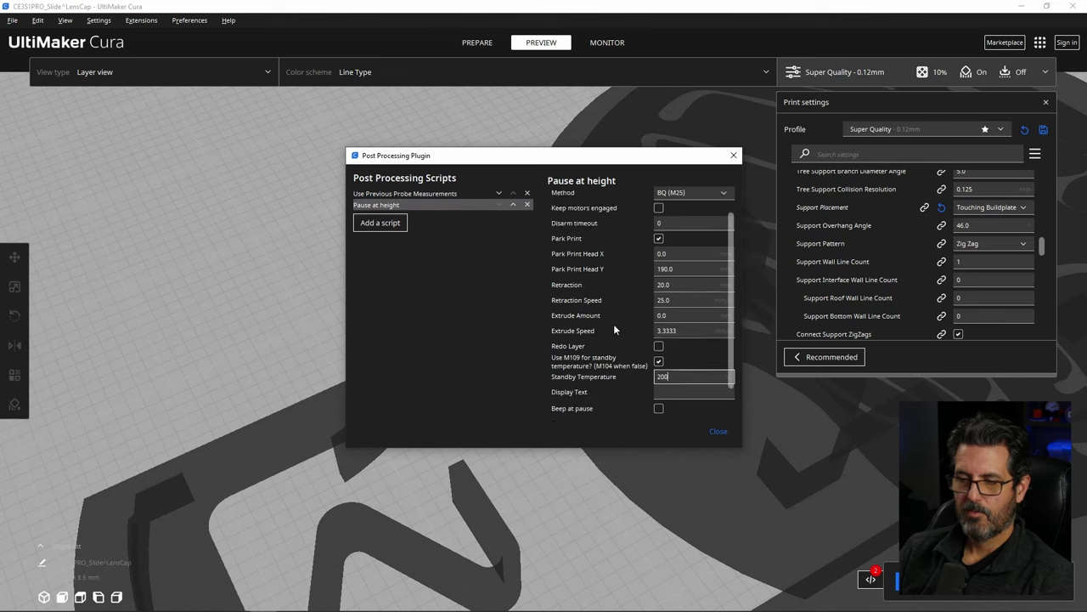
scroll(615, 329, down, 1)
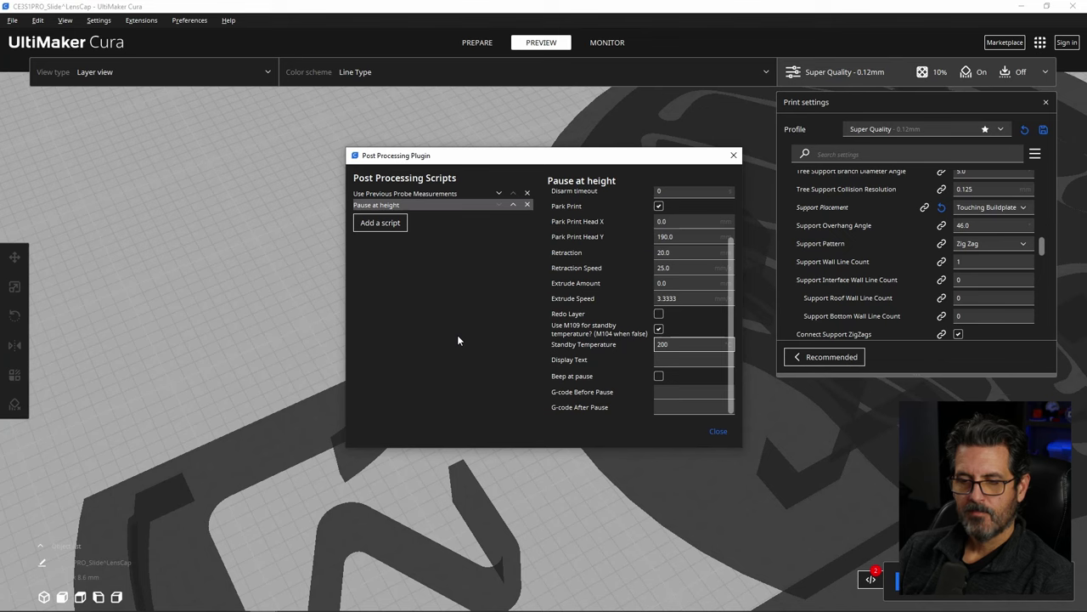
click(717, 432)
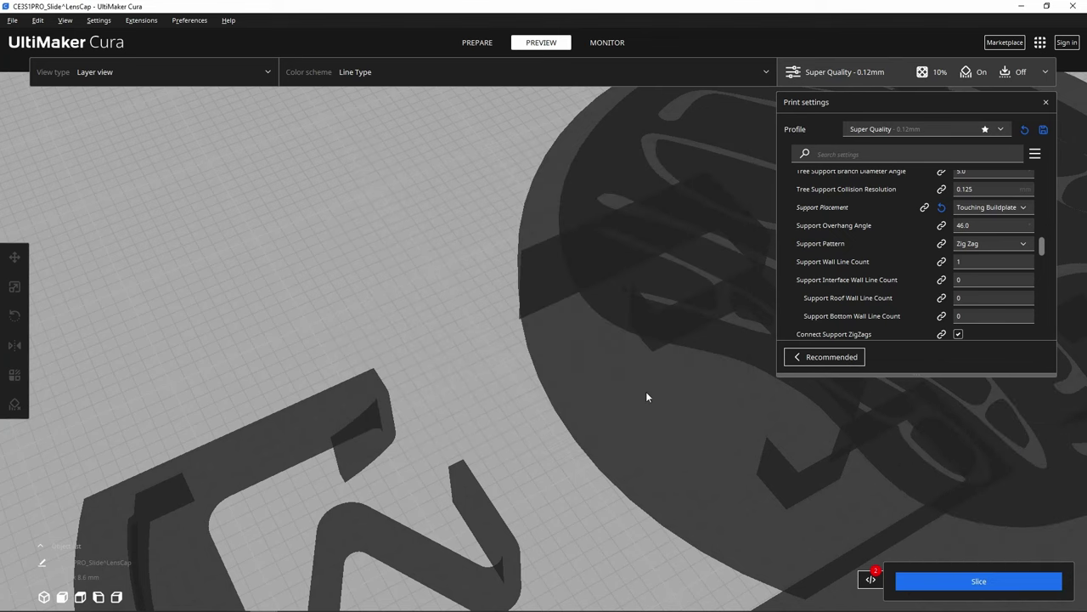
Step: Re-slice the LensCap parts and check the layer preview around layer 67
click(964, 586)
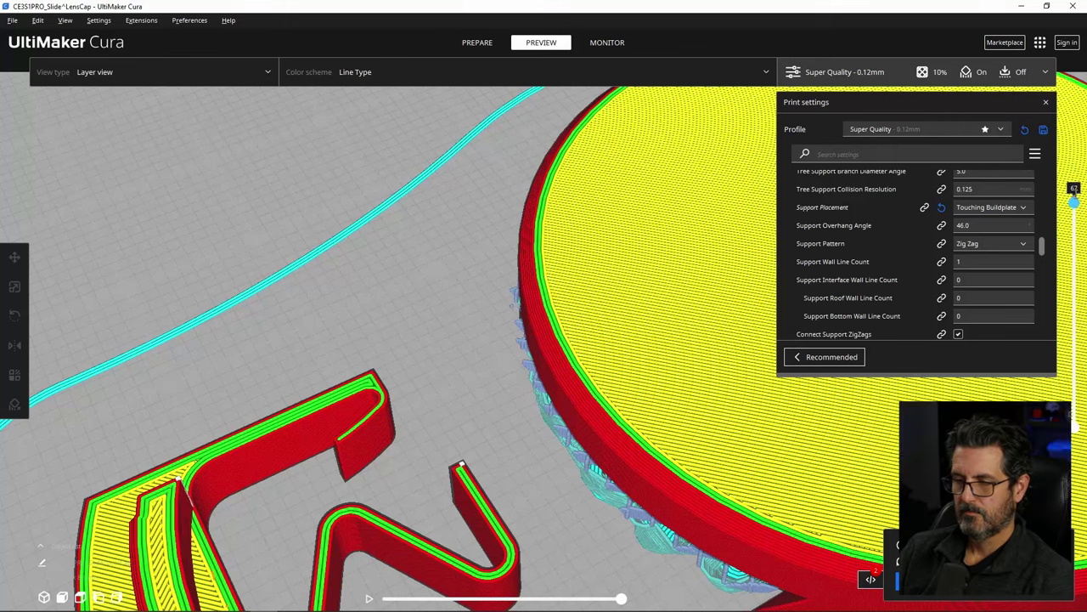
drag(1075, 197, 1074, 197)
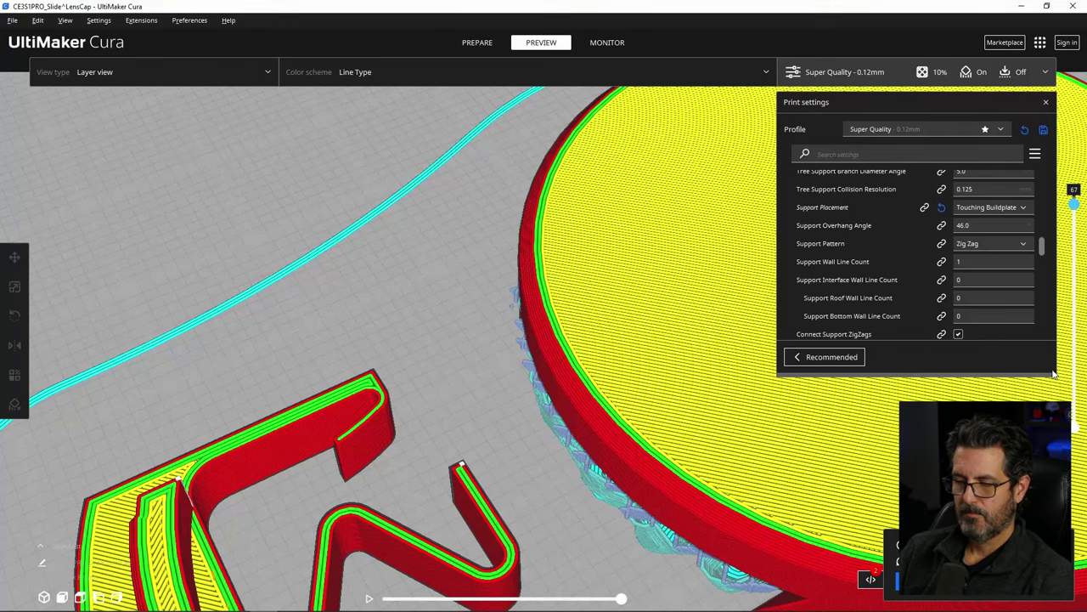
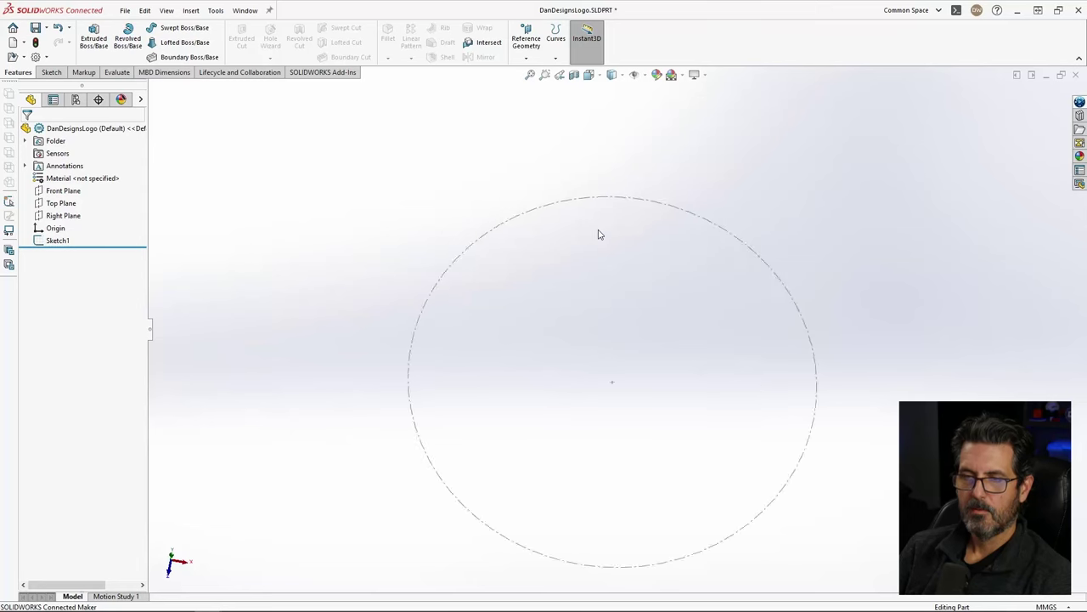
Step: Save the DanDesignsLogo part and clear the circle sketch selection
key(ctrl+s)
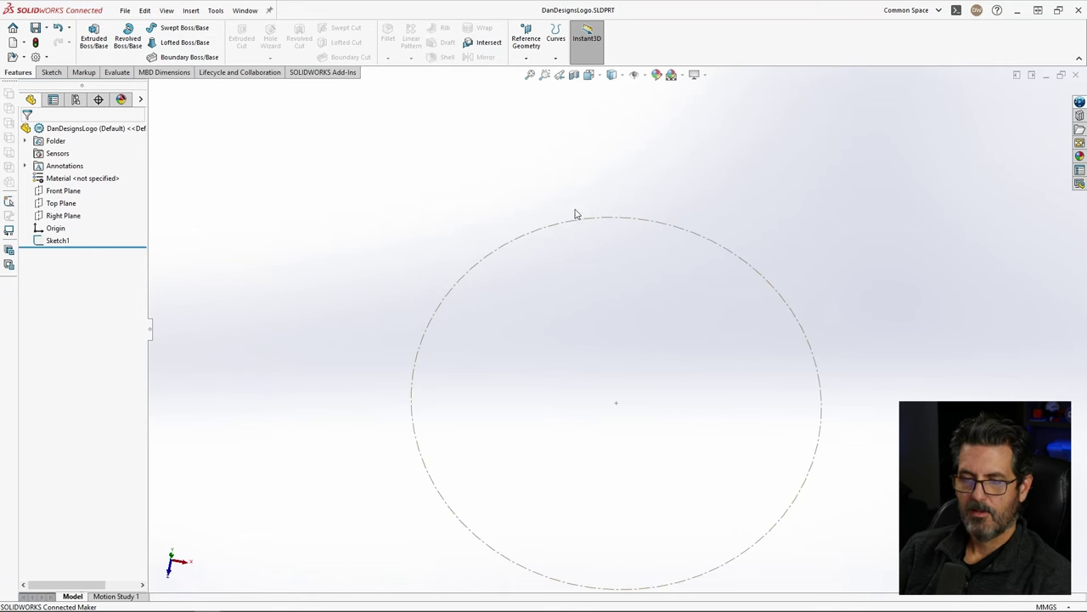
click(590, 220)
click(501, 206)
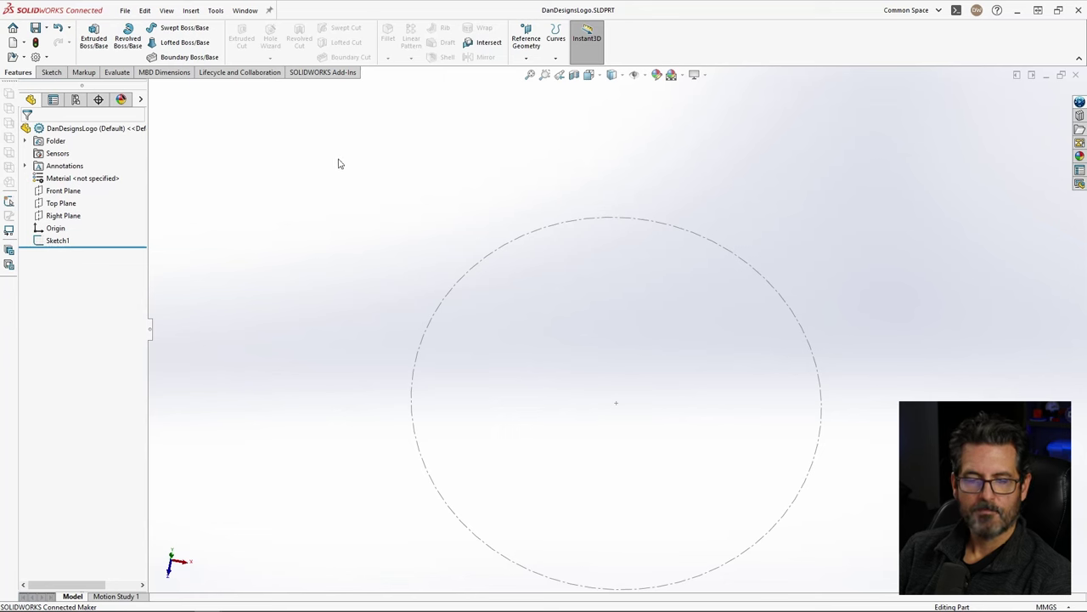
Step: Select the Top Plane and start a DXF/DWG import onto it
click(61, 203)
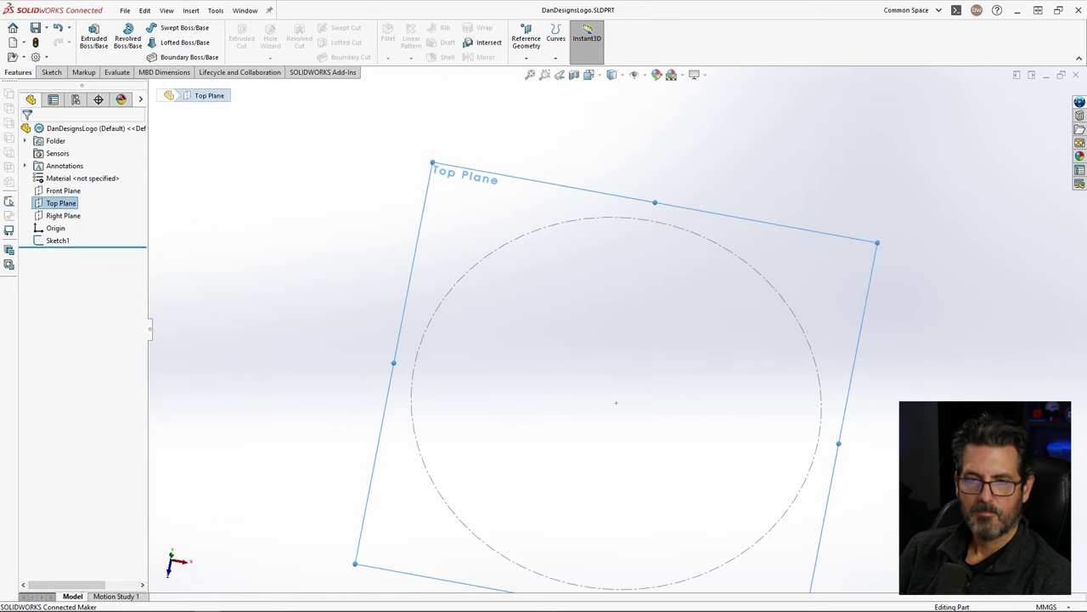
click(191, 11)
click(214, 404)
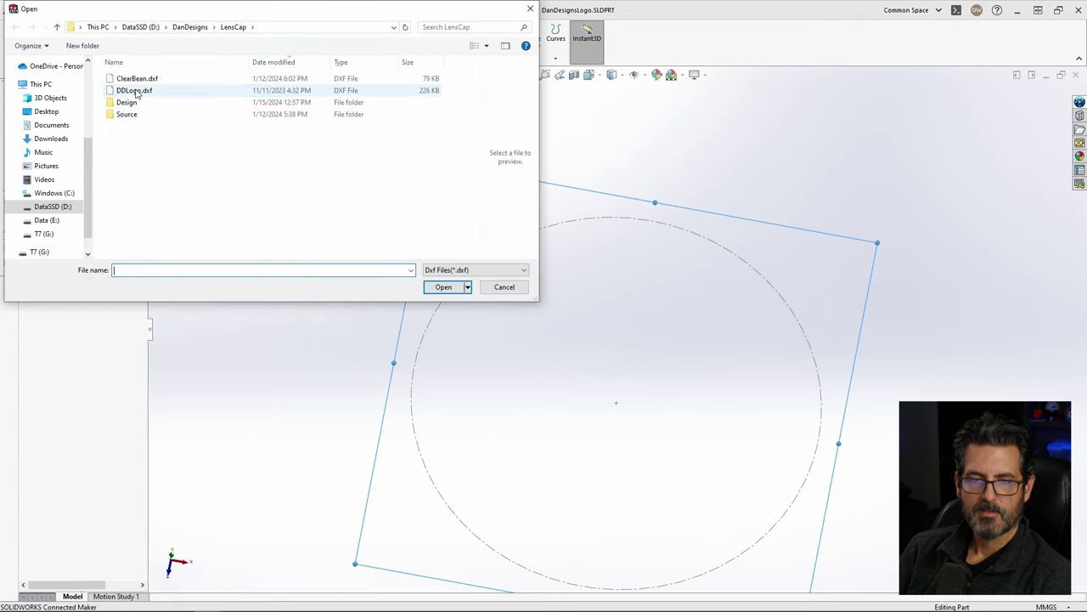
Step: Import DDLogo.dxf into the part as a 2D sketch, not as reference geometry
click(136, 91)
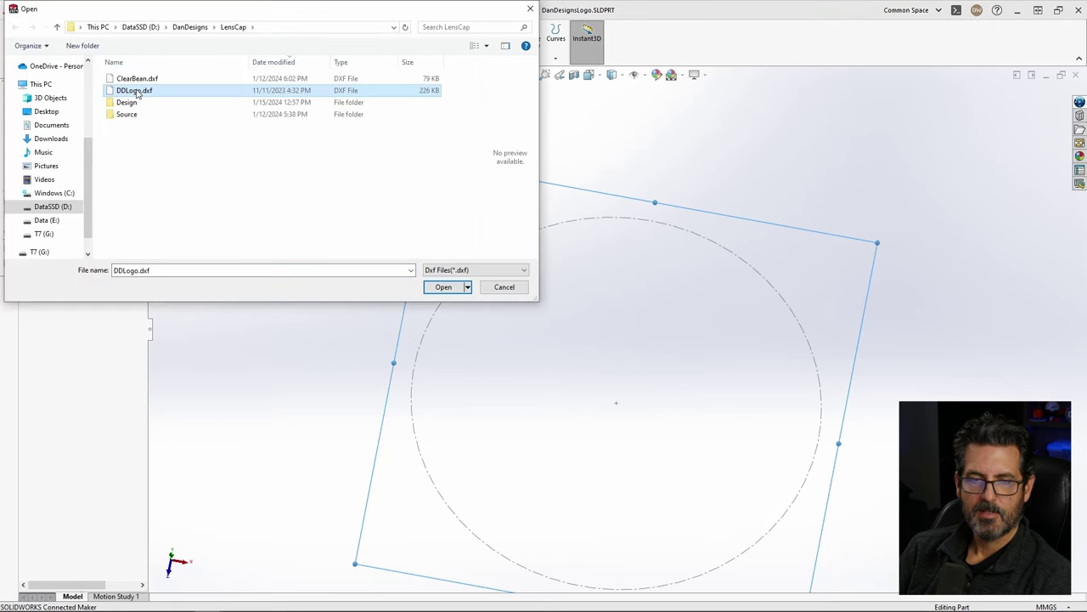
click(443, 288)
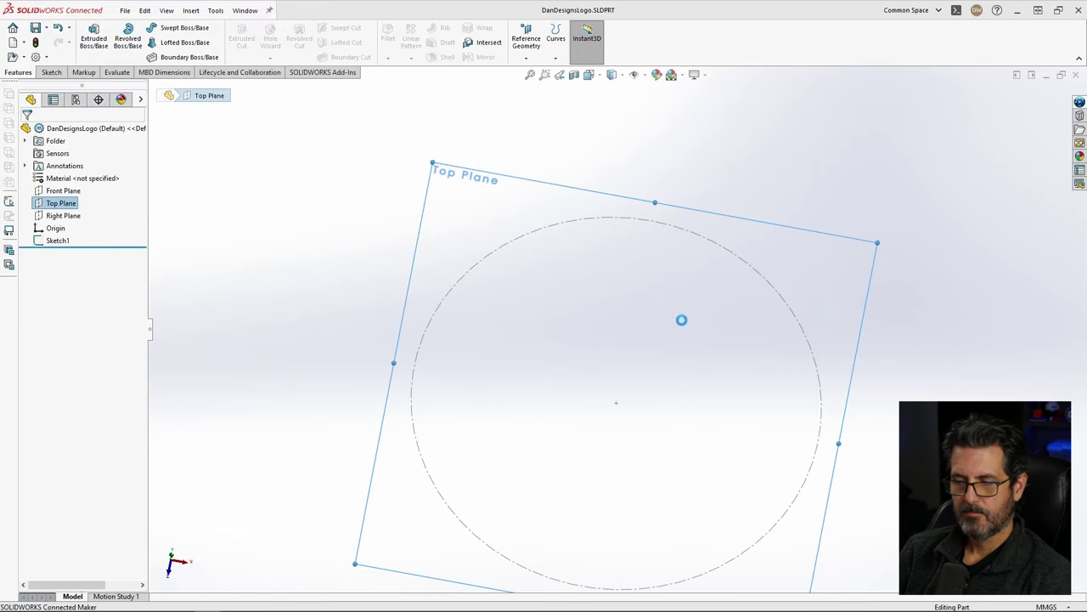
click(395, 313)
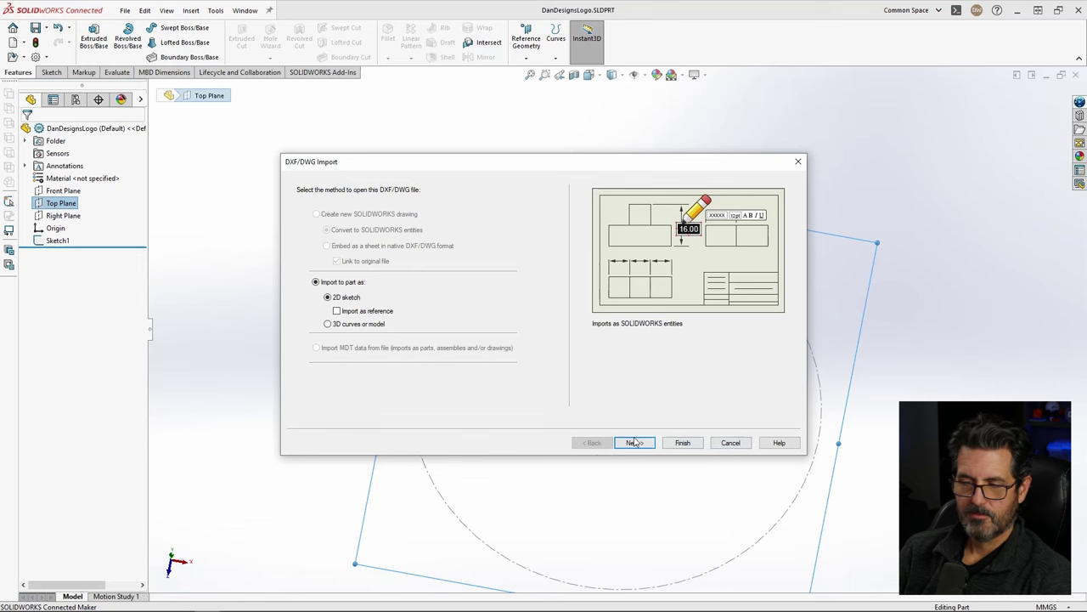
click(682, 443)
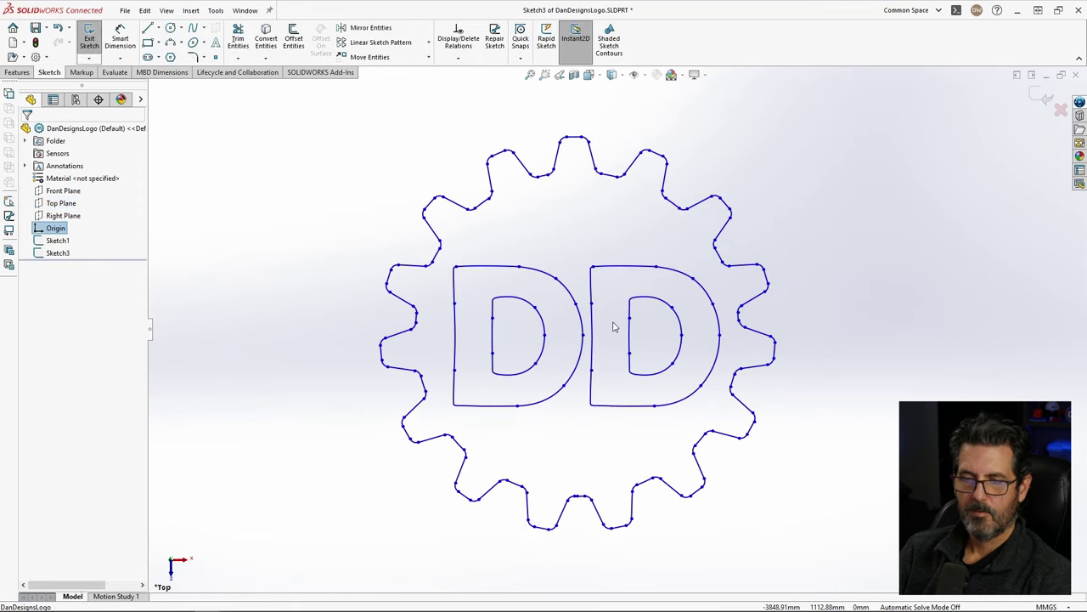
Step: Scale all imported logo entities by 0.03 about a point between the two Ds
mouse_move(334, 125)
mouse_down()
mouse_move(710, 321)
mouse_move(832, 540)
mouse_move(836, 513)
mouse_up()
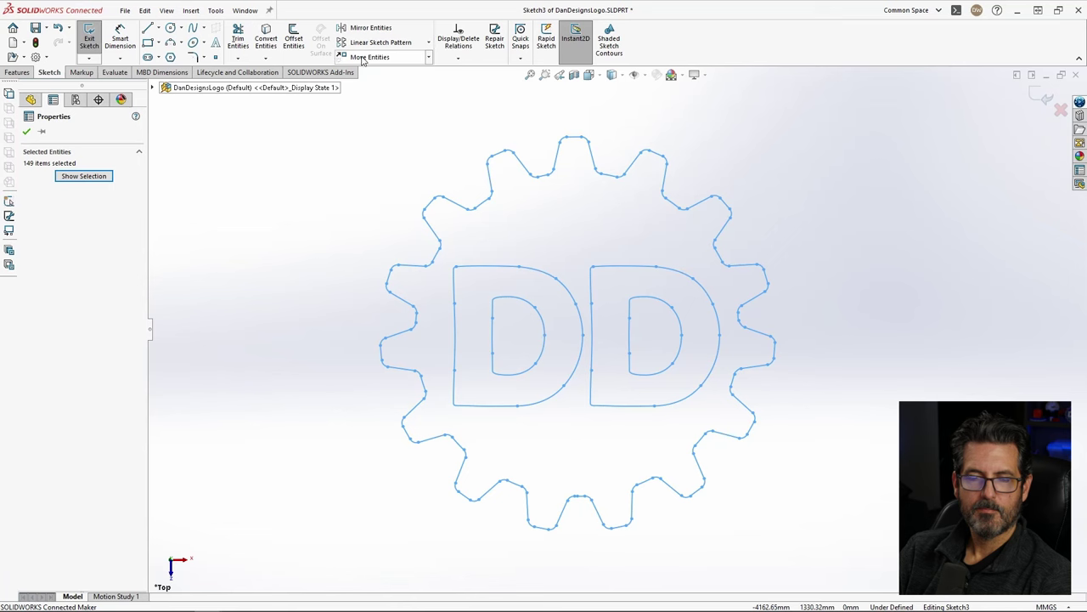
click(428, 57)
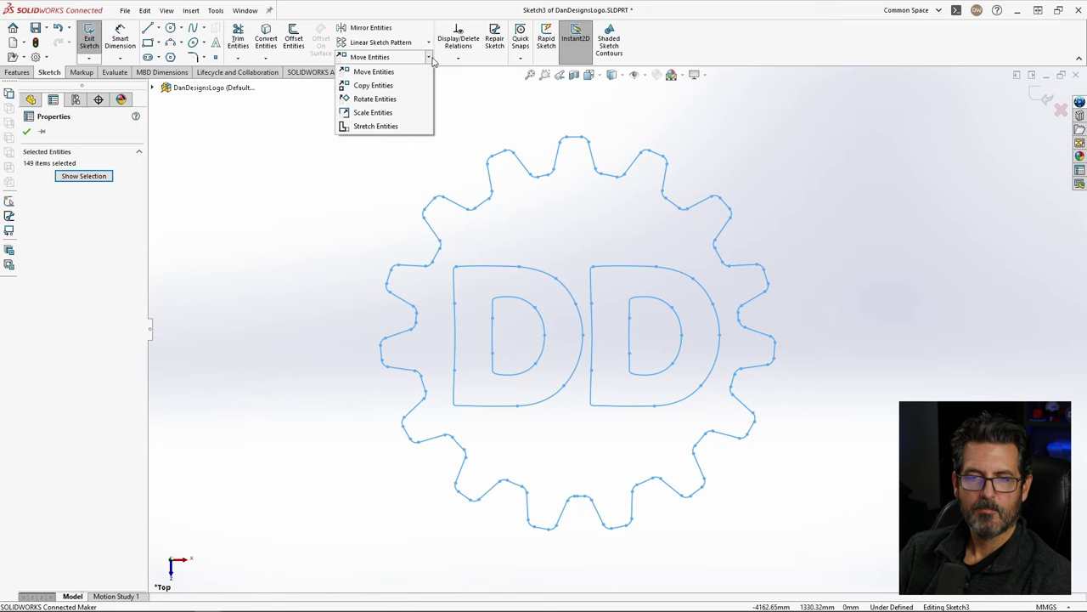
click(380, 115)
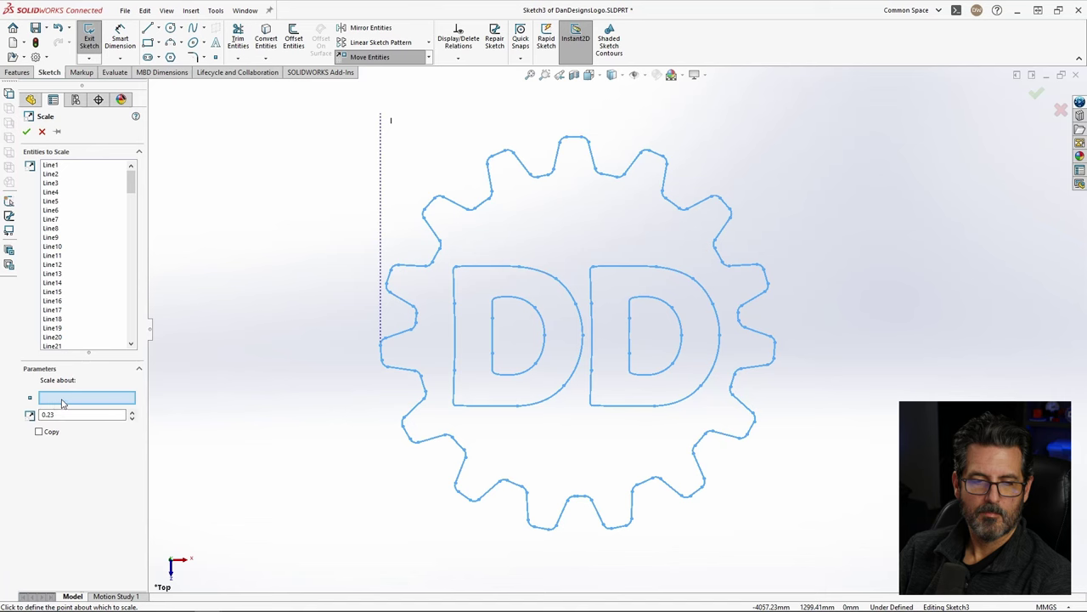
click(584, 338)
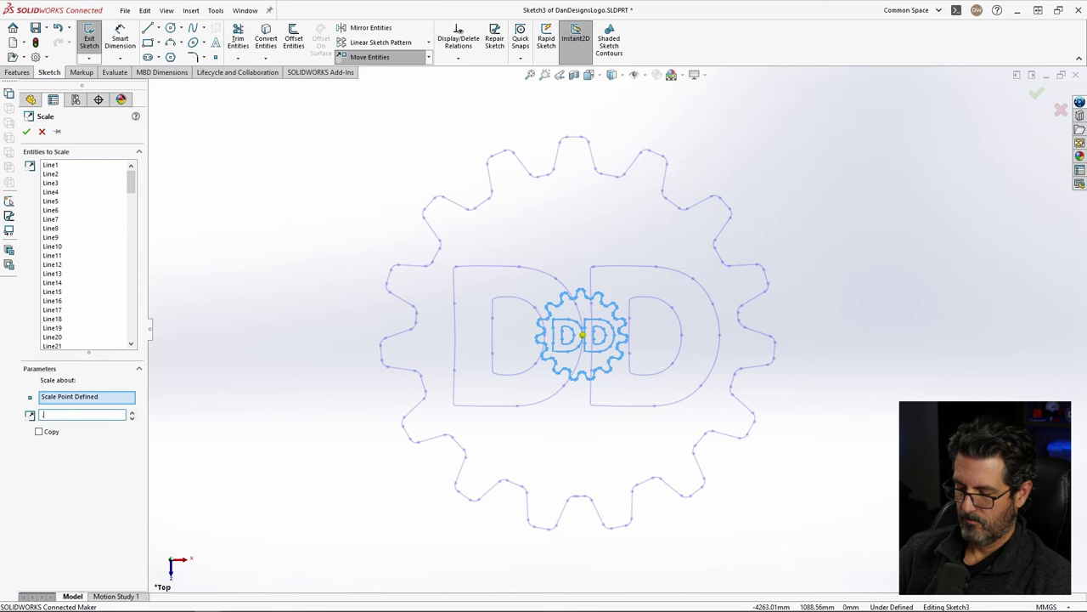
text(.03)
key(Return)
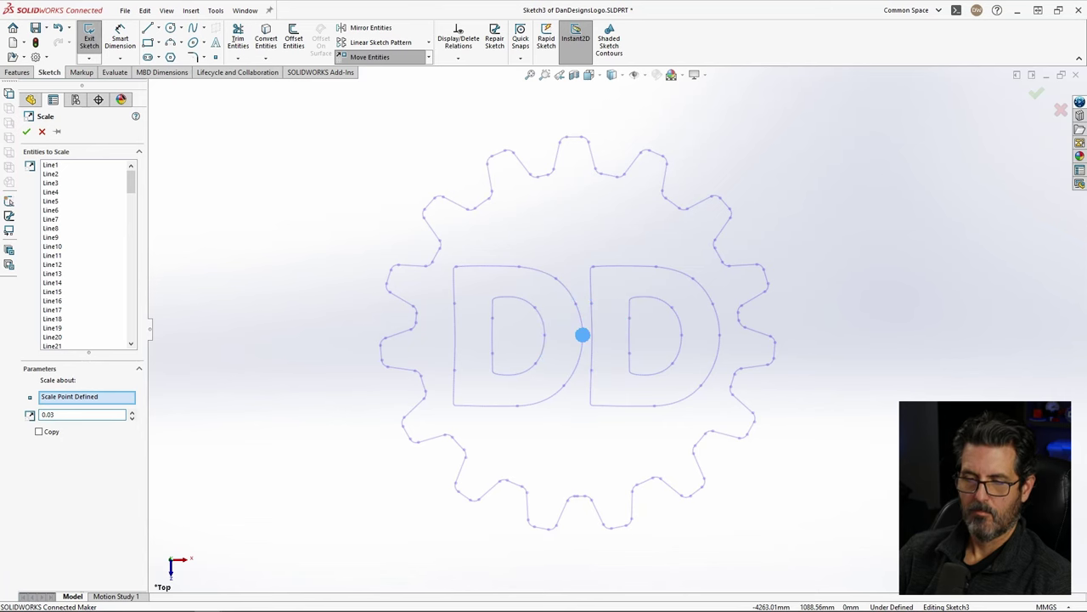
Step: Zoom to fit the shrunken logo and select the circle sketch, Sketch1
scroll(586, 327, down, 5)
scroll(587, 323, down, 10)
key(f)
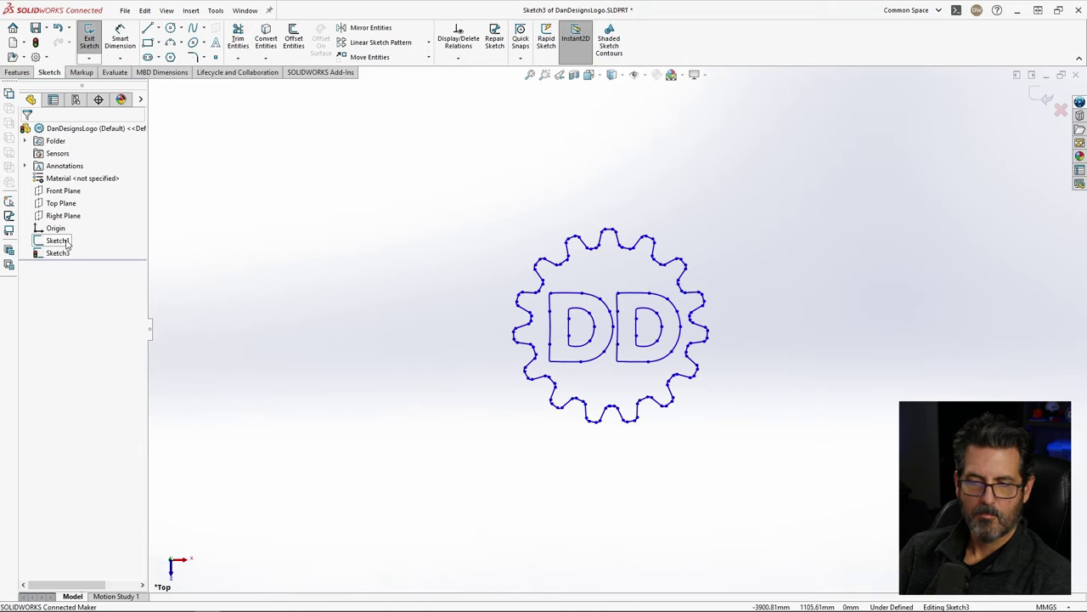
click(66, 242)
Step: Move the tiny logo sketch from a base point on it onto the origin
scroll(478, 362, up, 10)
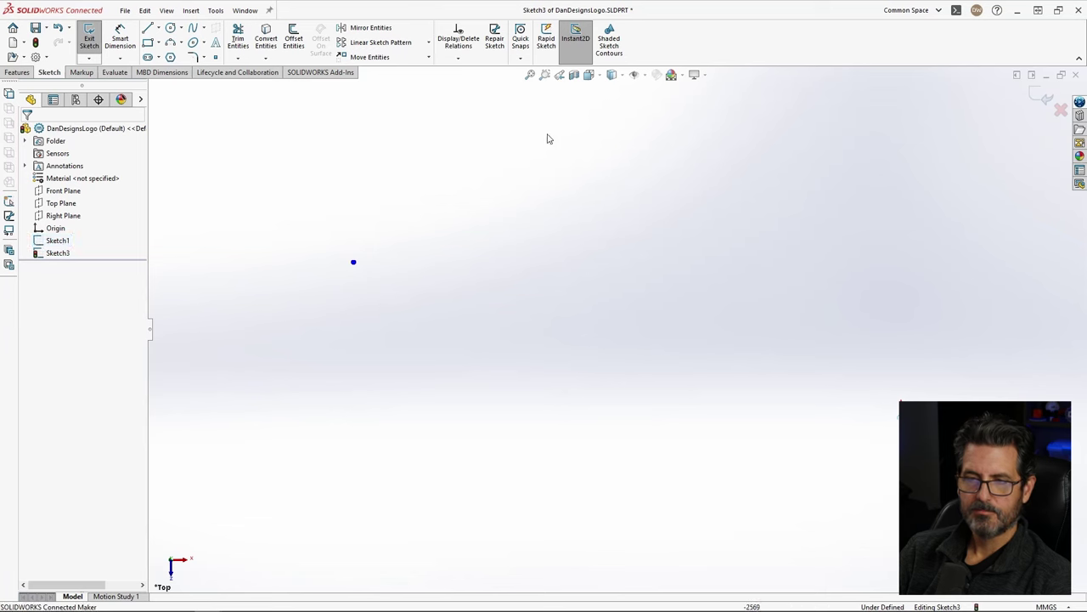
click(370, 57)
drag(311, 214, 435, 333)
click(105, 439)
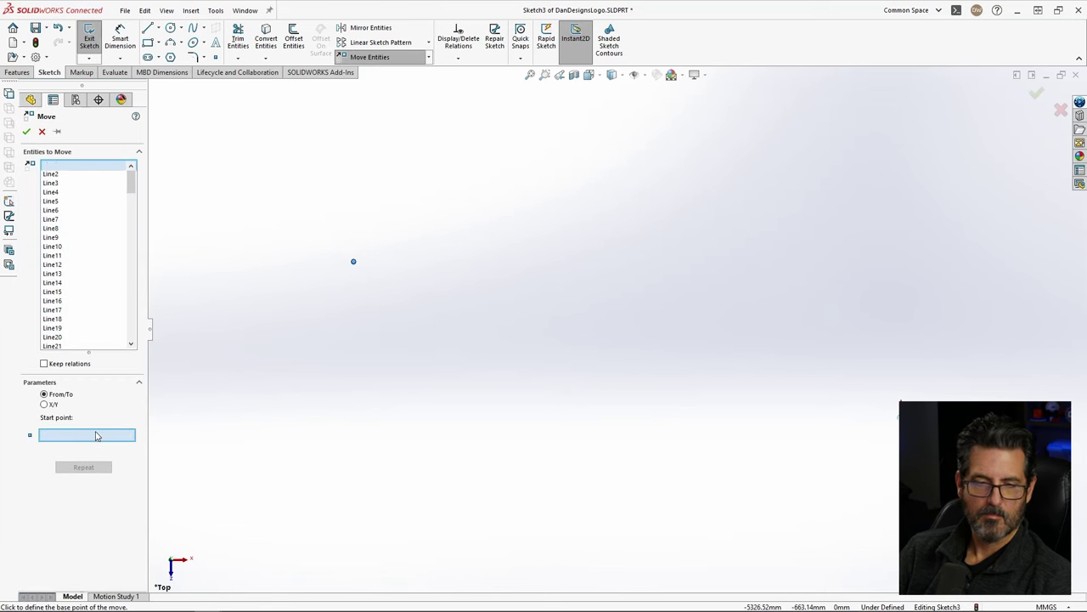
click(353, 262)
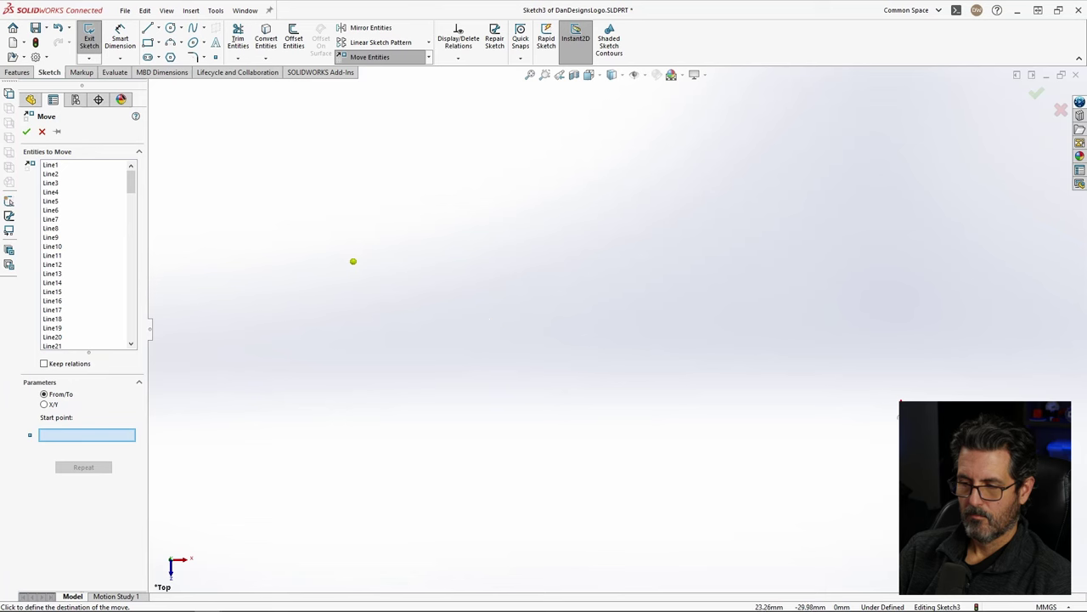
click(353, 261)
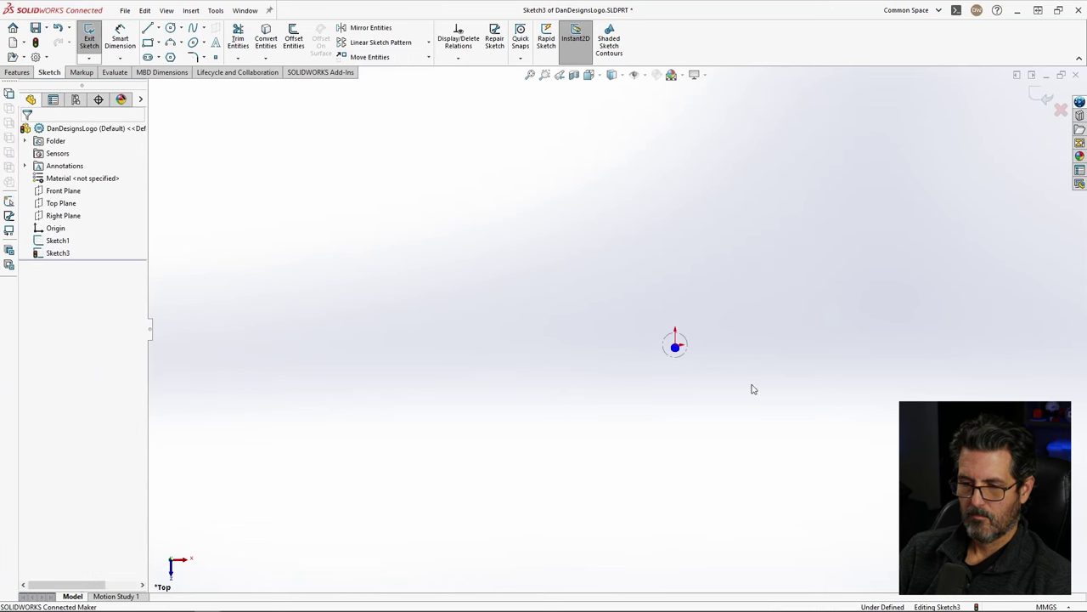
Step: Re-select the whole logo and move its centre exactly onto the origin
scroll(713, 244, up, 10)
scroll(563, 267, down, 5)
drag(508, 264, 658, 418)
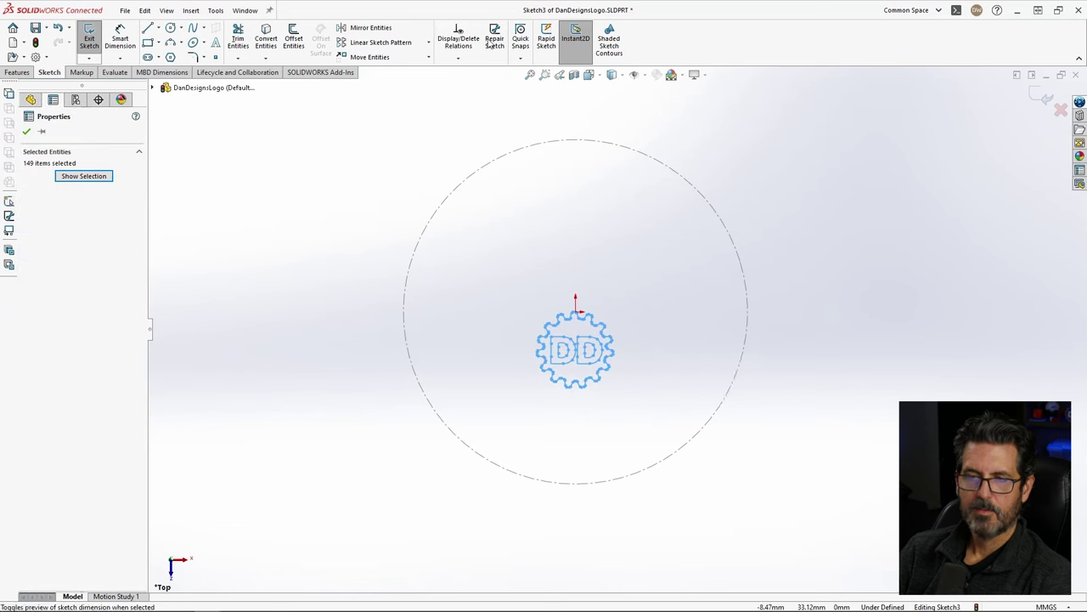
click(369, 57)
scroll(580, 355, up, 5)
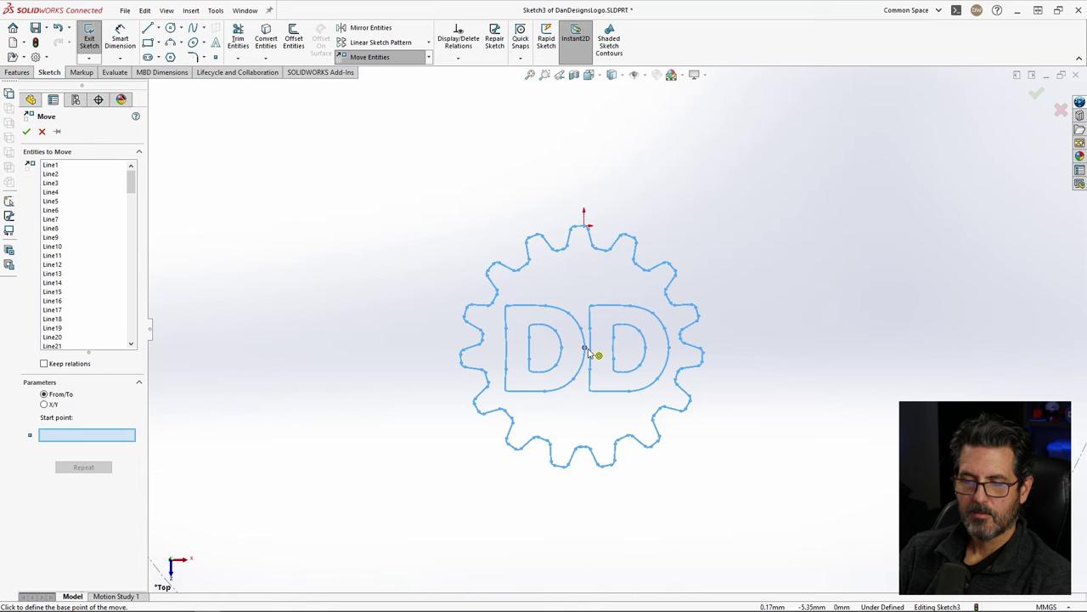
click(584, 349)
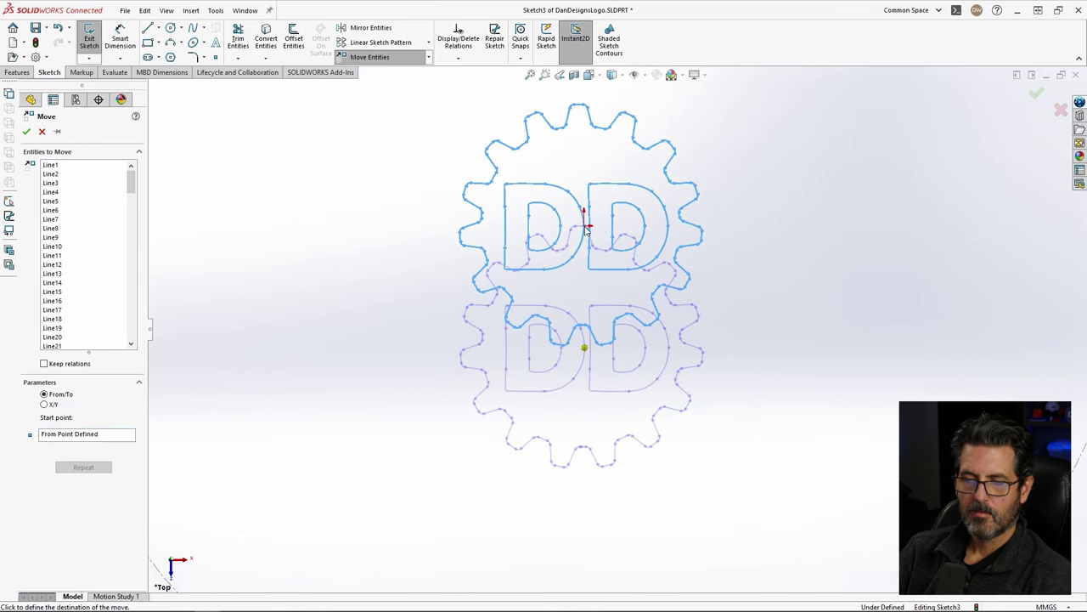
click(585, 228)
scroll(604, 213, down, 6)
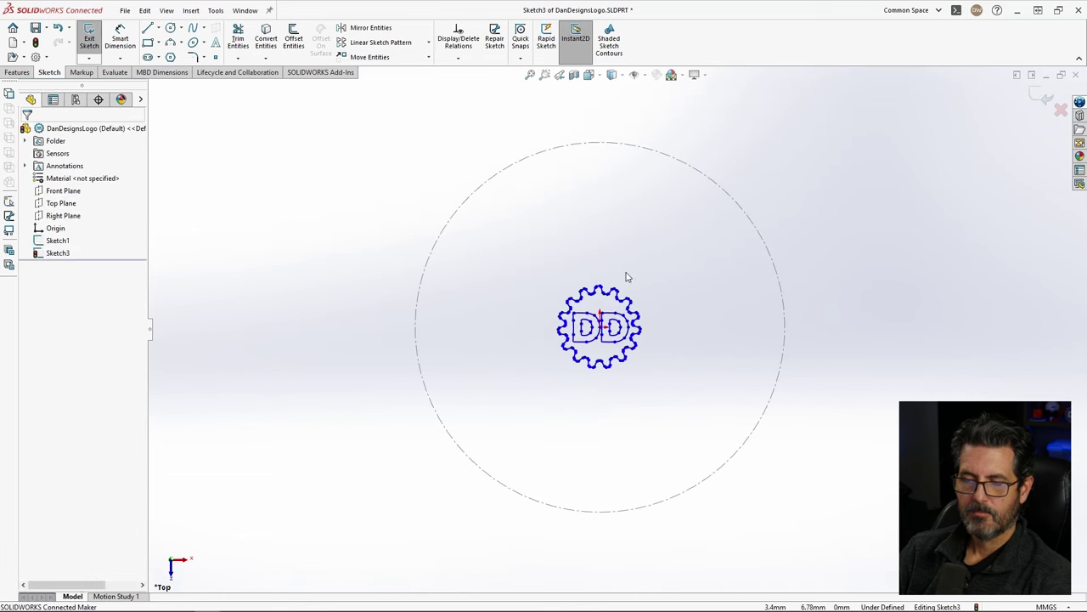
drag(415, 141, 762, 461)
click(429, 57)
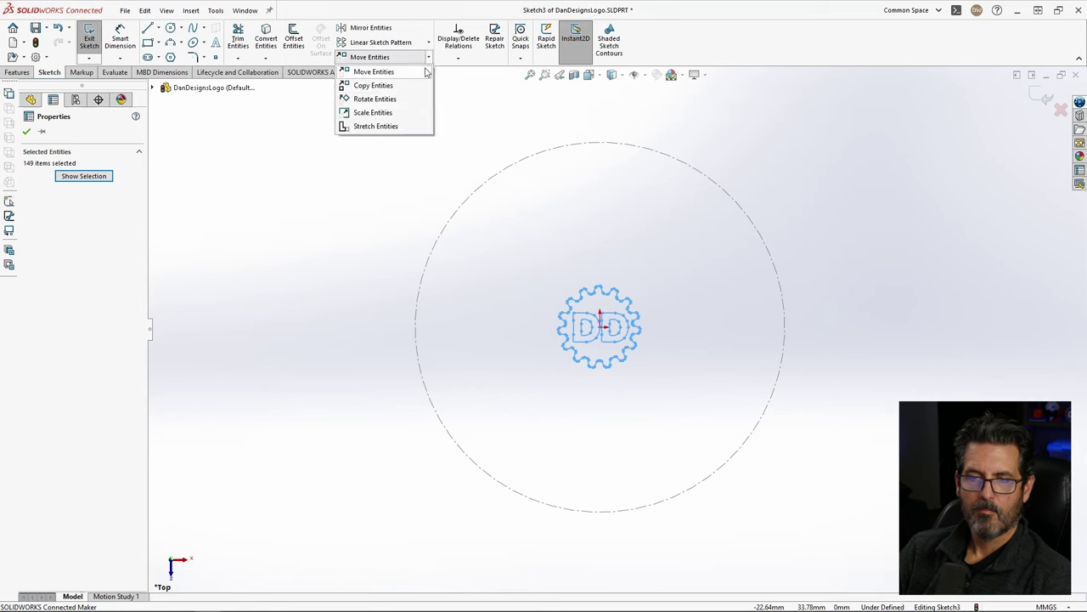
Step: Start scaling the selected logo about the sketch origin with a 2.1 factor
click(373, 112)
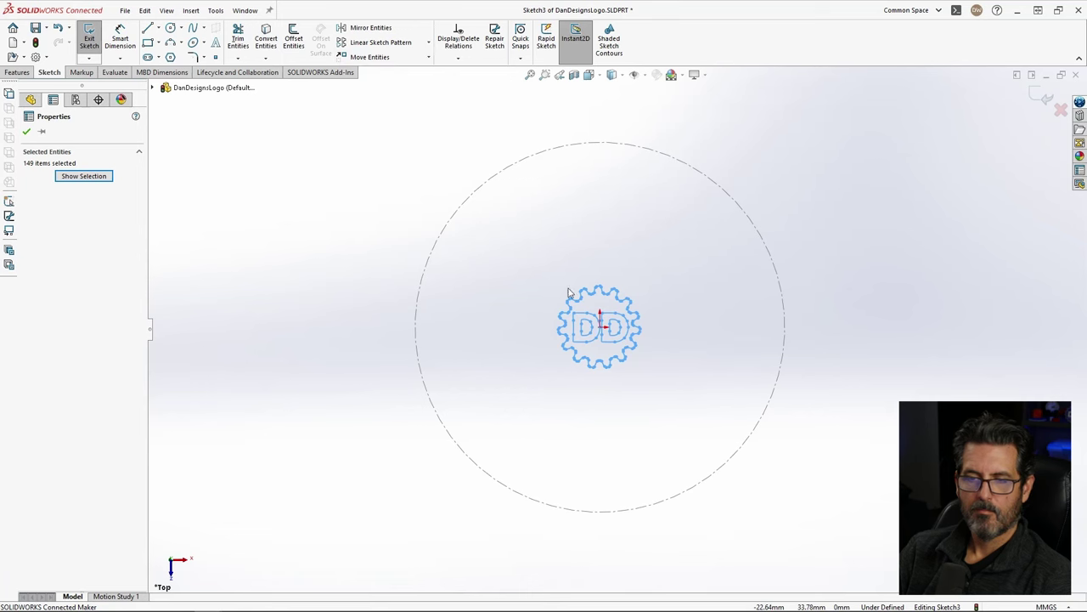
click(600, 326)
text(2)
double_click(47, 414)
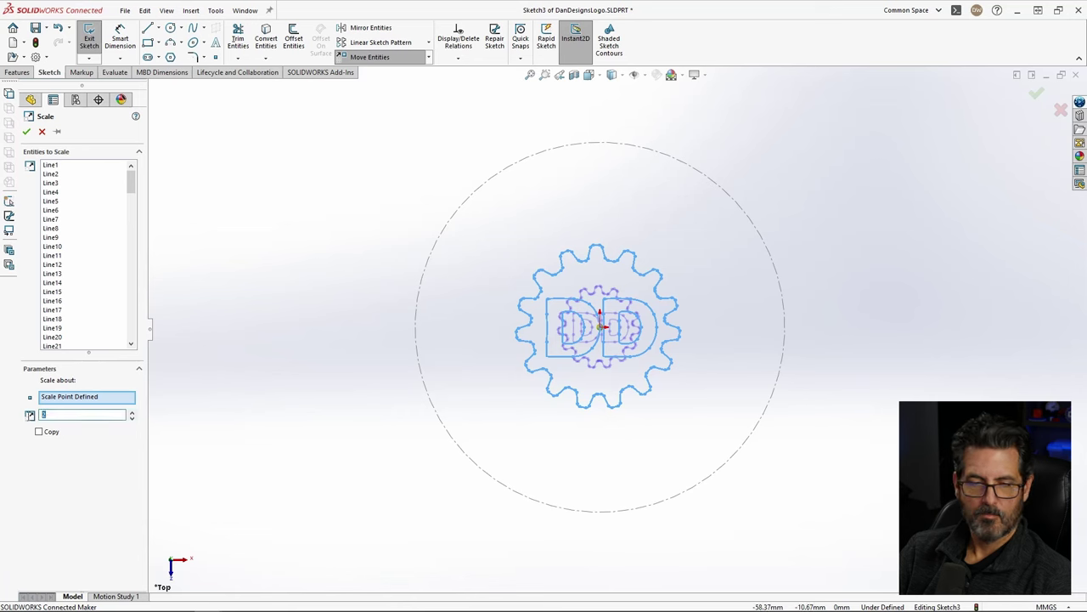
text(2.1)
Step: Raise the scale factor to 3.8 and confirm the enlarged logo sketch
click(133, 412)
click(133, 412)
click(133, 412)
click(133, 412)
click(132, 412)
click(133, 412)
click(133, 412)
click(132, 412)
click(133, 412)
click(133, 413)
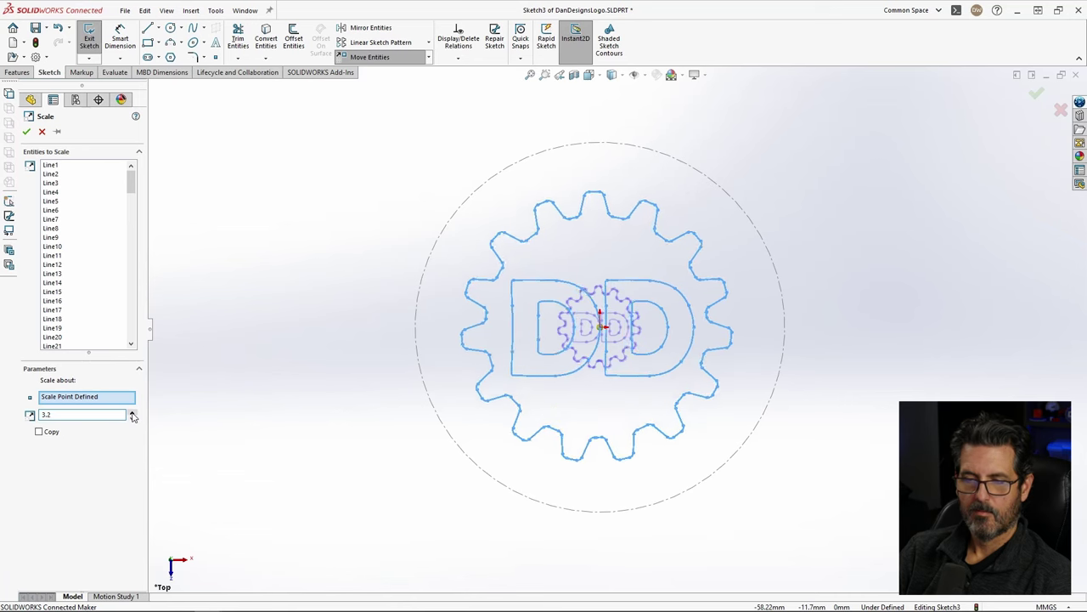
click(133, 413)
click(133, 413)
click(132, 413)
click(133, 413)
click(133, 413)
click(133, 413)
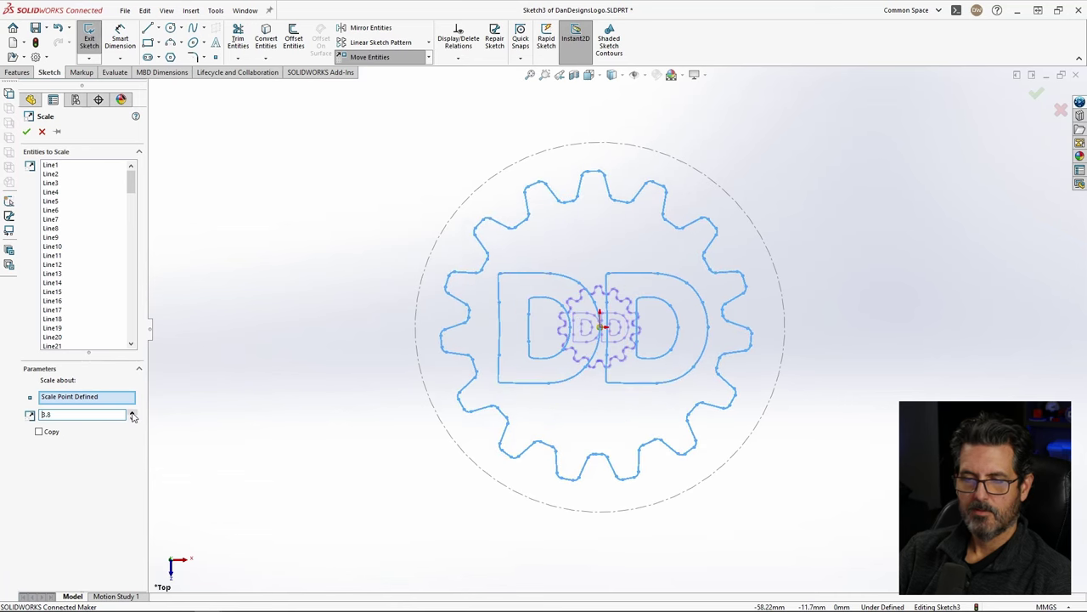
click(132, 413)
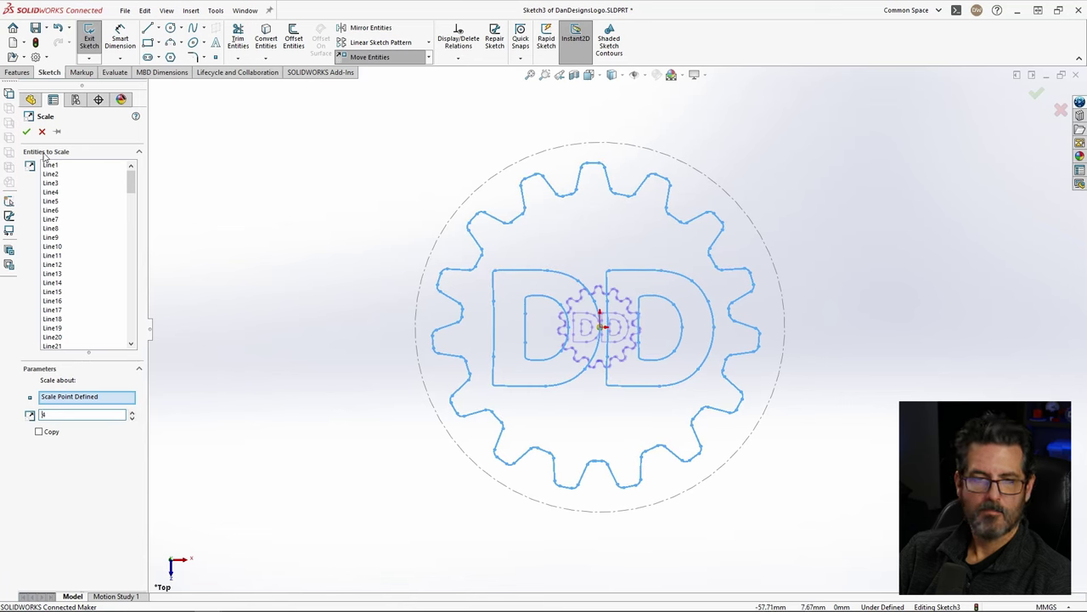
click(27, 132)
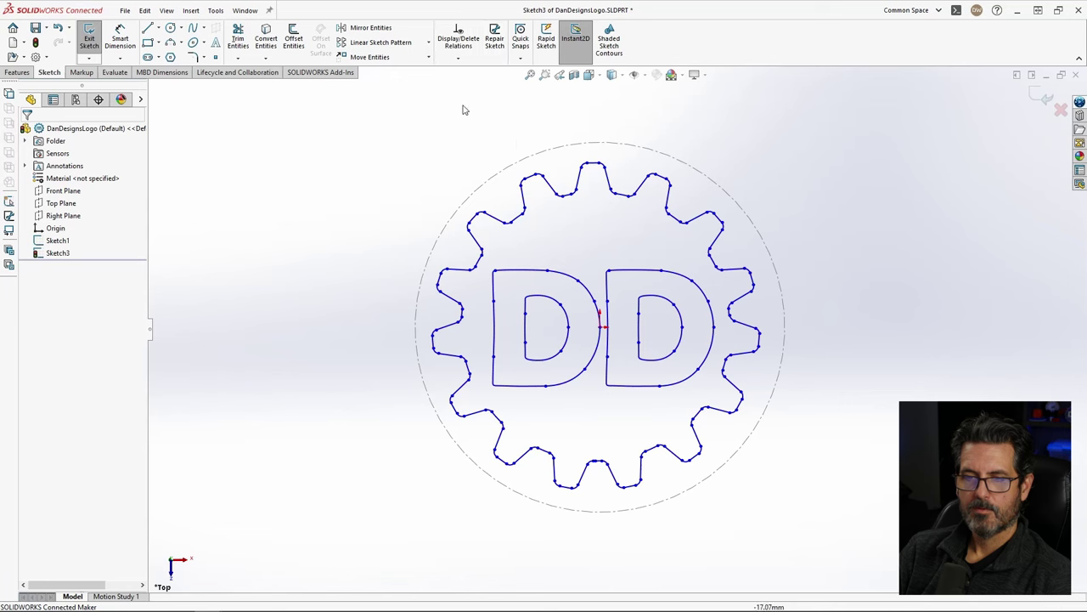
key(ctrl+a)
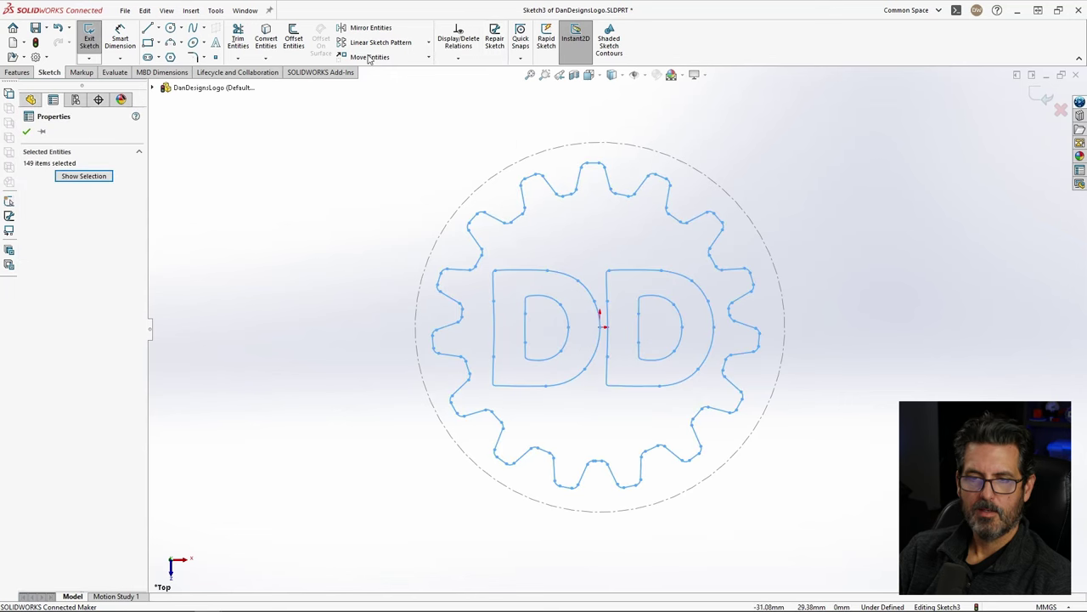
Step: Select all sketch entities and shift the gear logo a small distance with Move Entities
click(873, 450)
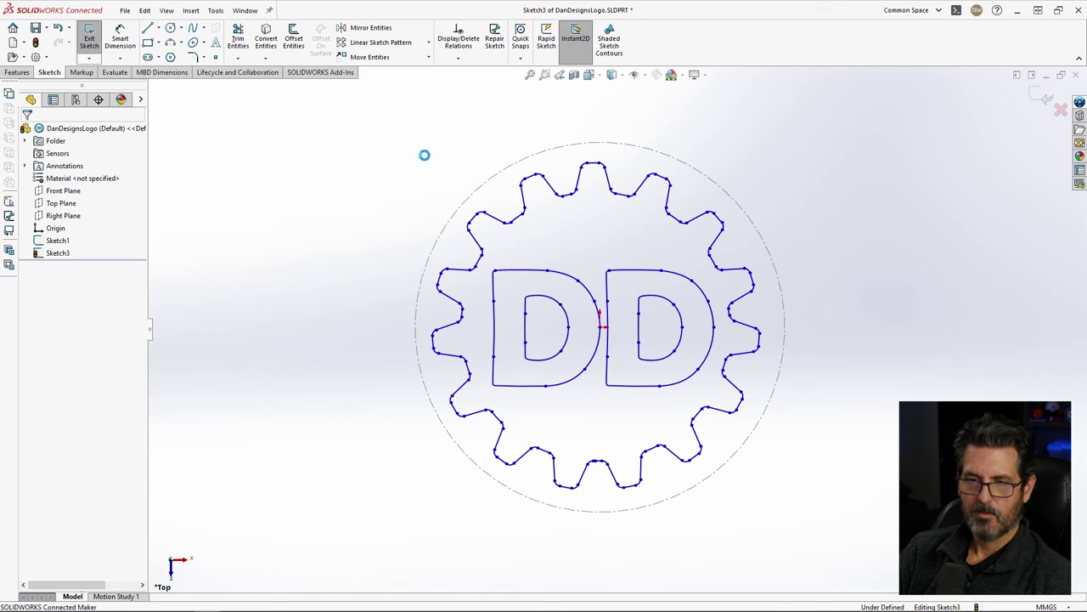
key(ctrl+a)
click(380, 57)
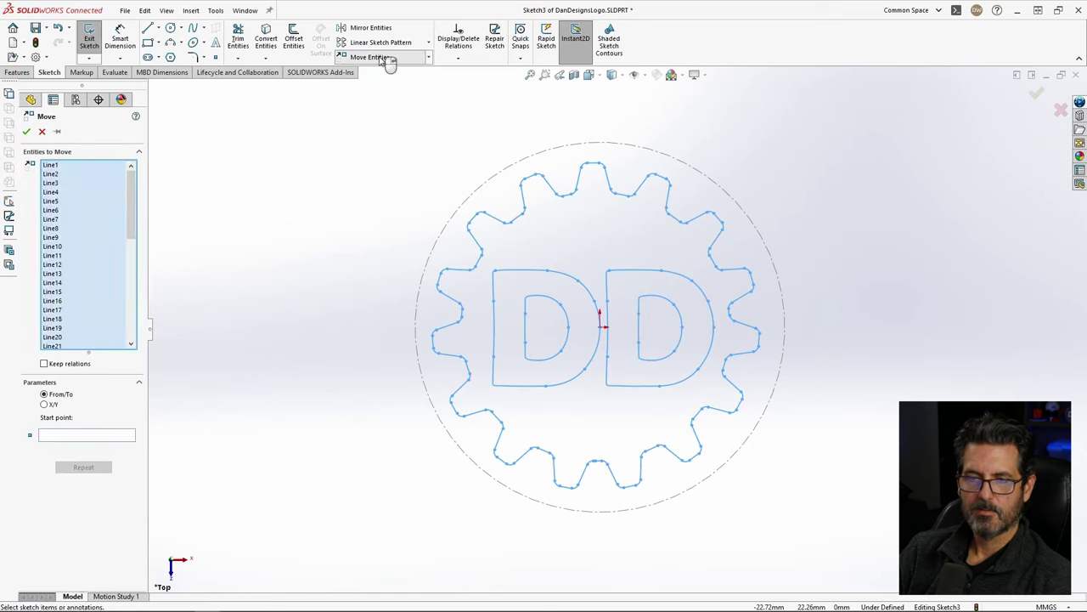
click(886, 285)
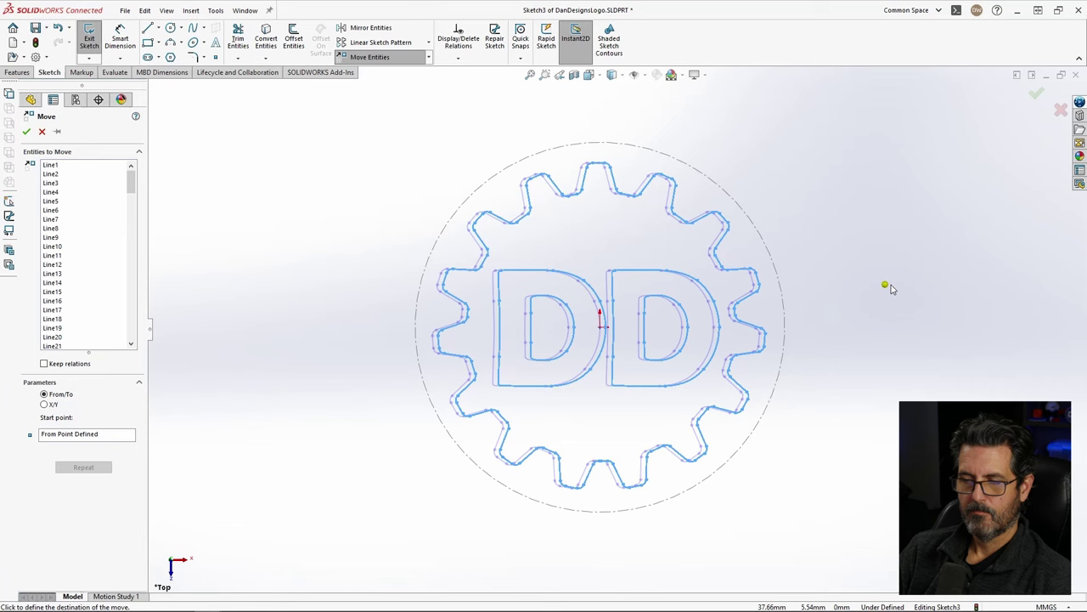
click(891, 289)
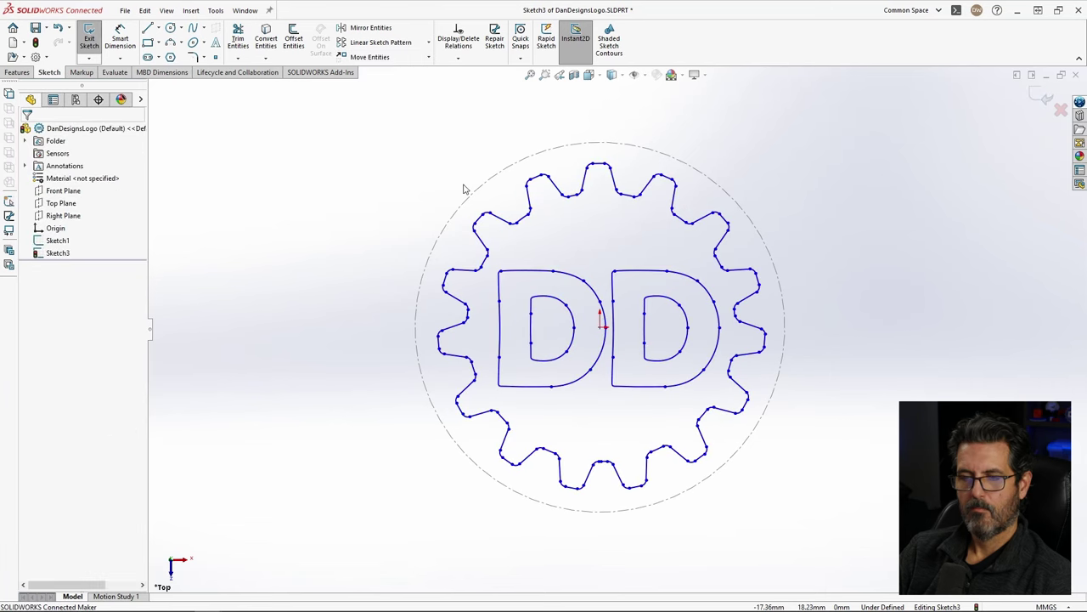
Step: Box-select the gear logo again and set the start point of a second move
drag(365, 137, 829, 522)
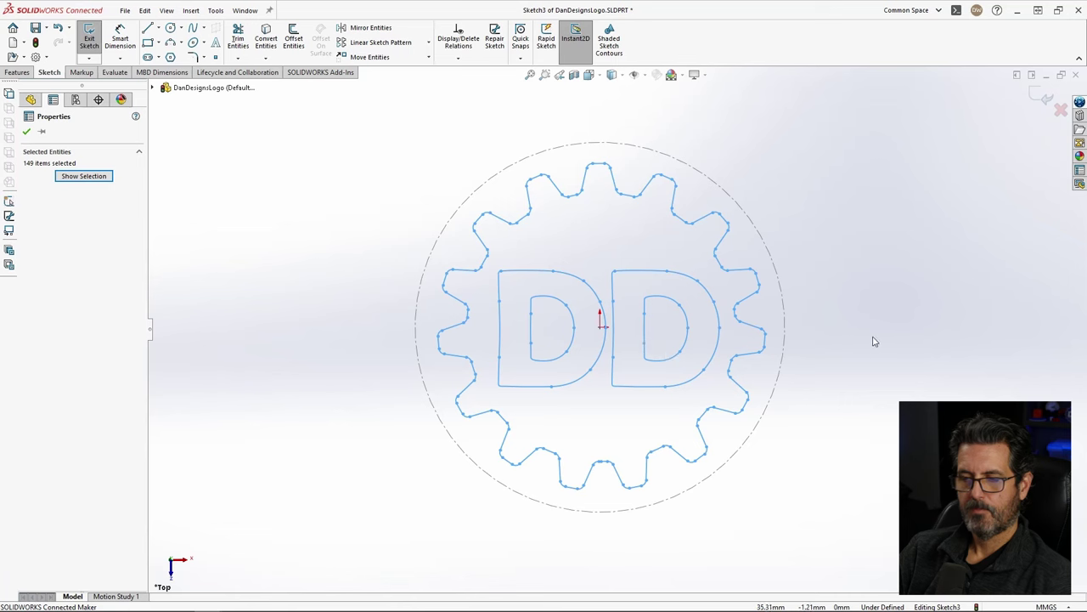
click(365, 58)
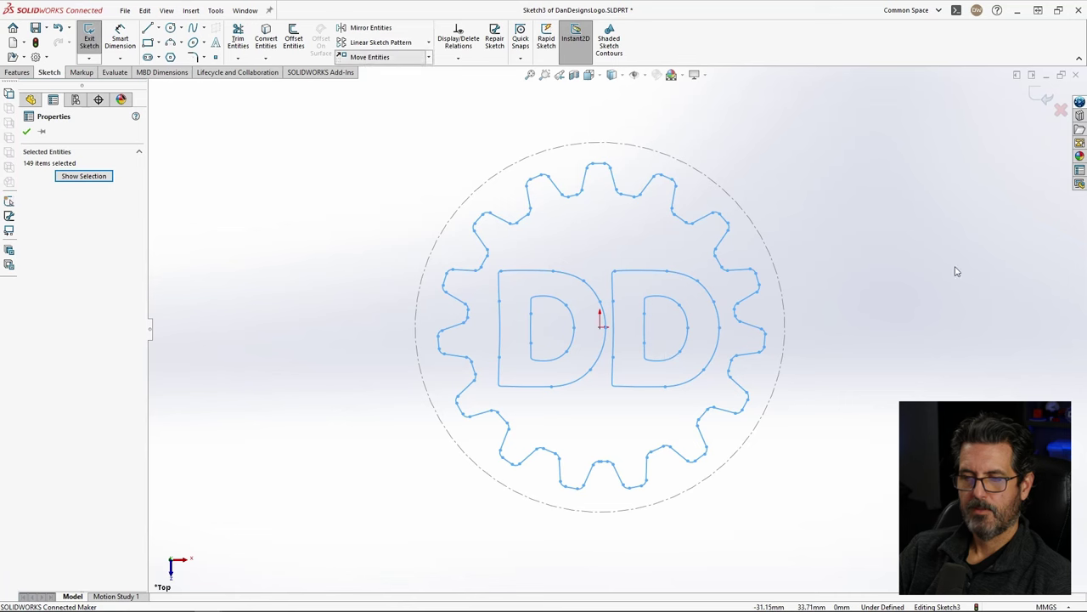
click(927, 332)
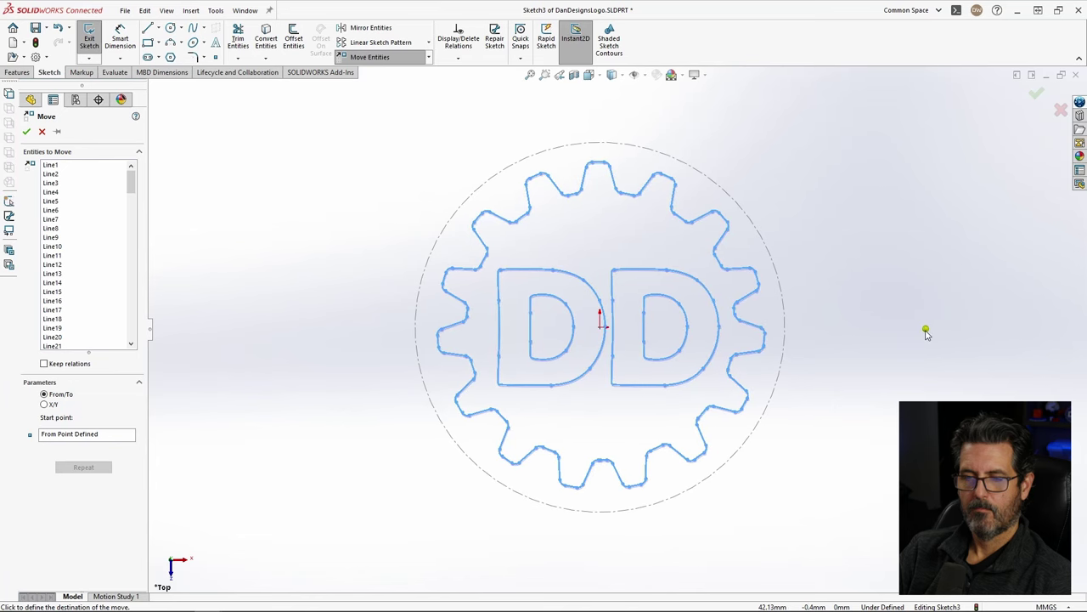
Step: Place the gear logo at its final centred position inside the dashed circle
click(927, 333)
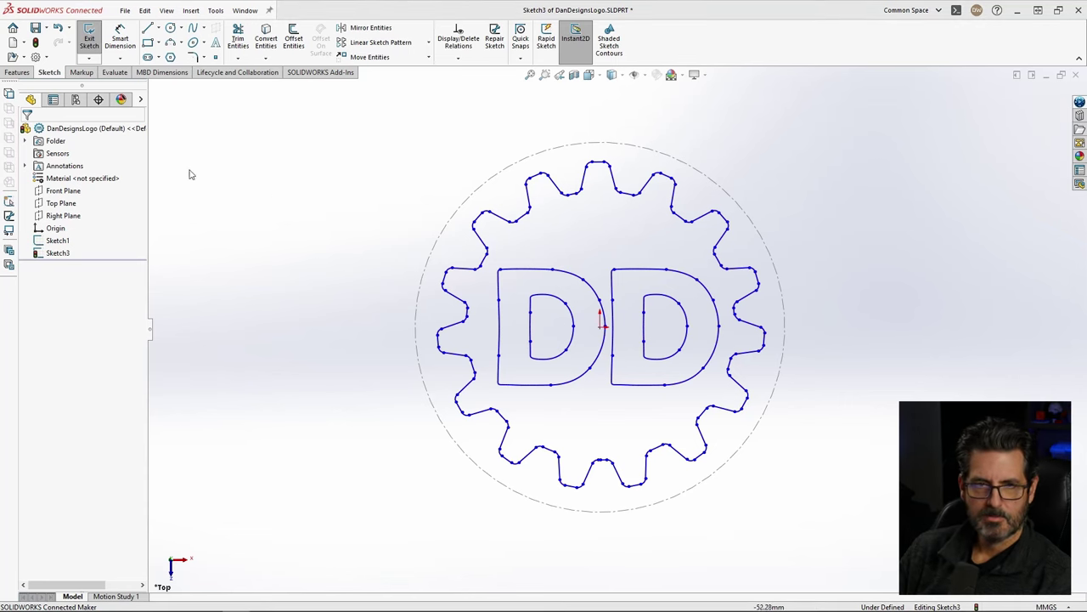
click(17, 71)
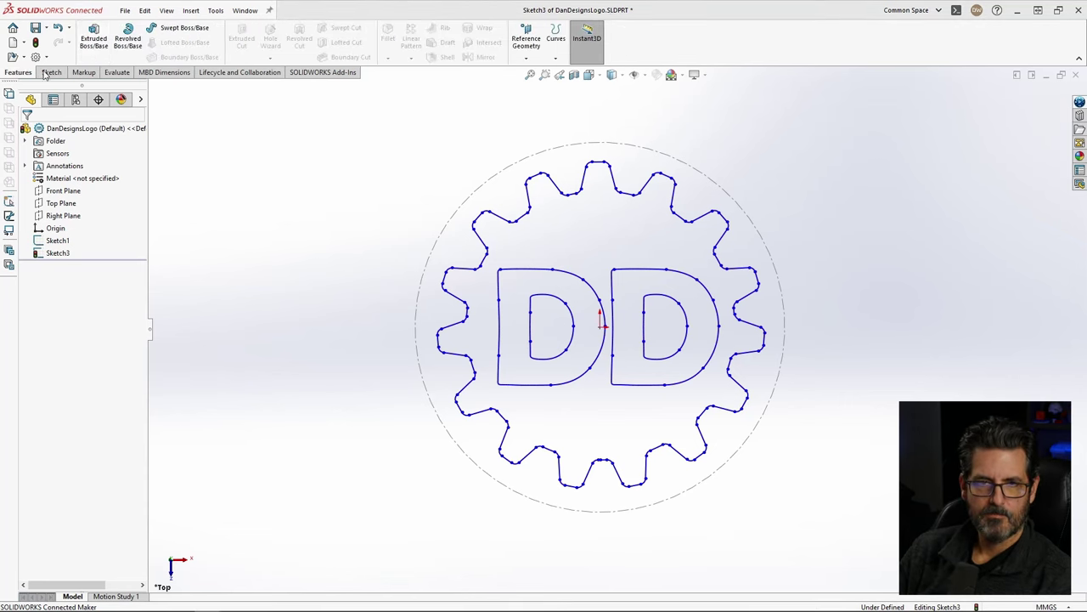
Step: Extrude the gear region plus both D inner regions 0.60 mm blind as Boss-Extrude2
click(96, 42)
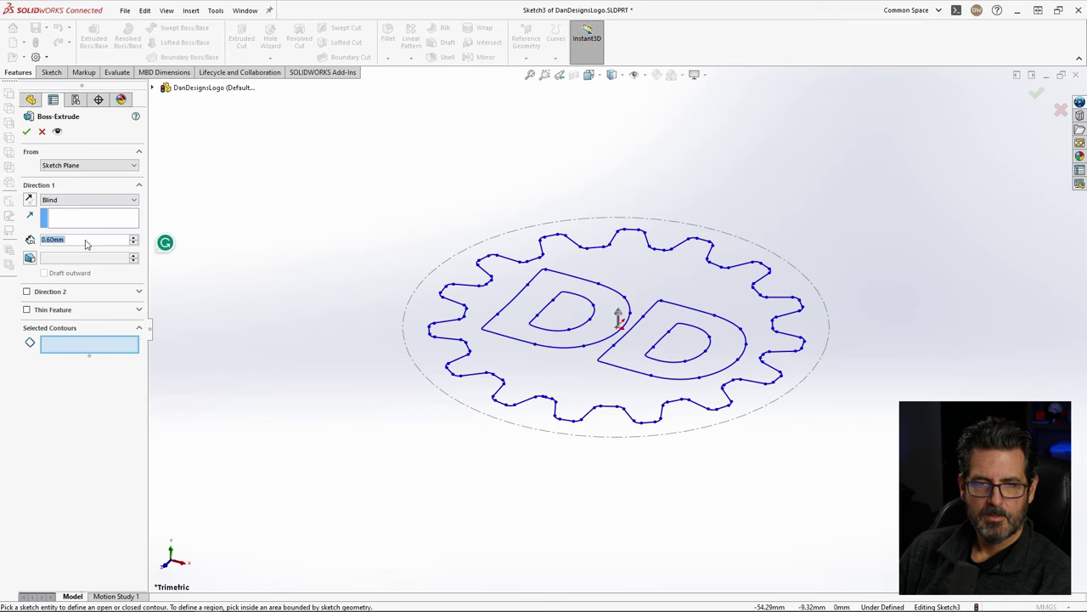
click(636, 276)
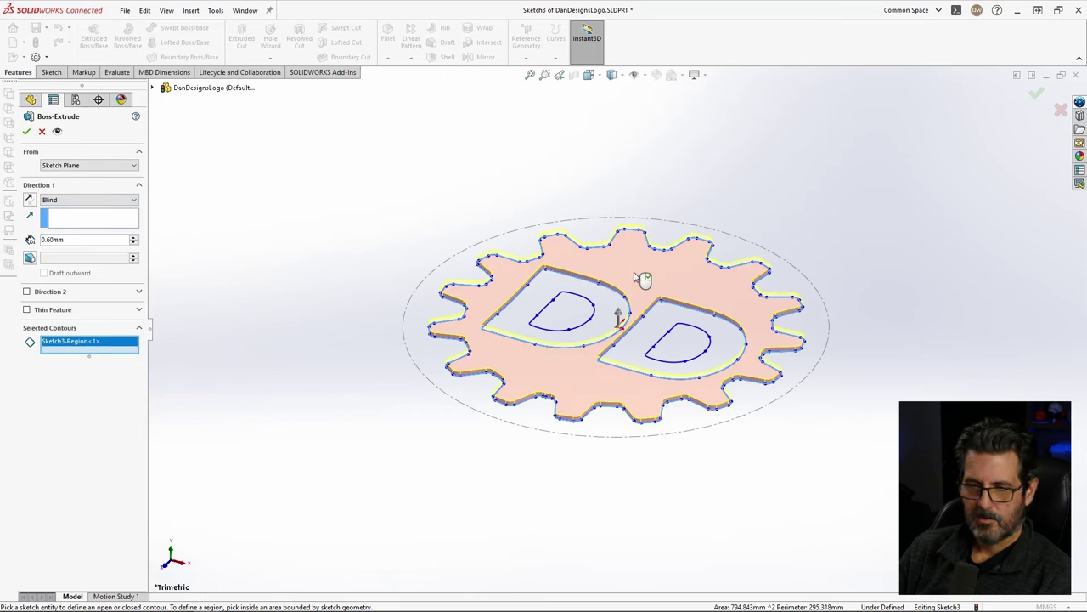
click(565, 311)
click(685, 345)
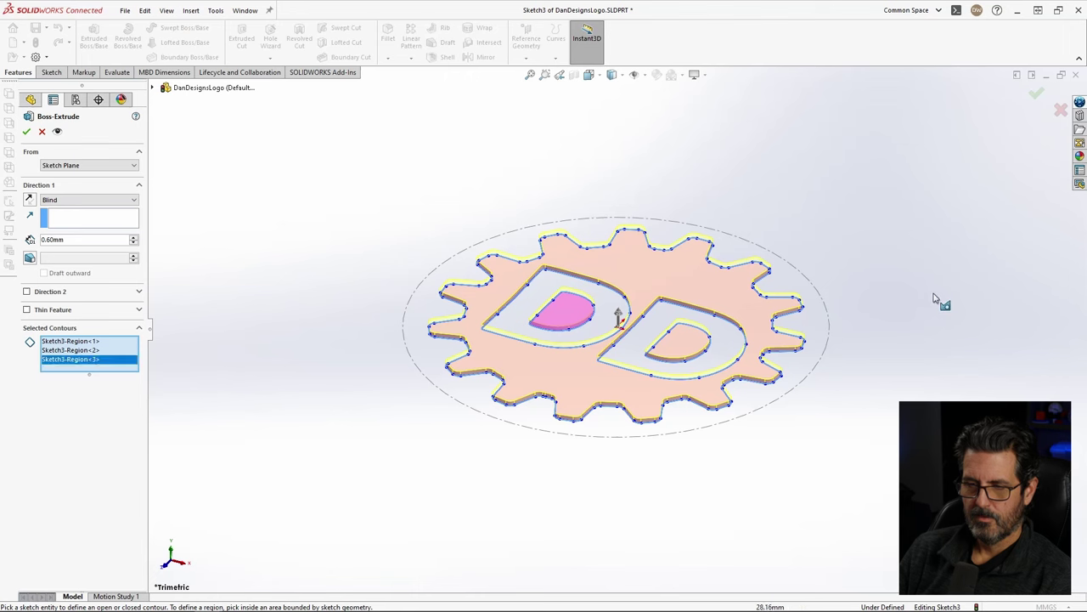
click(26, 130)
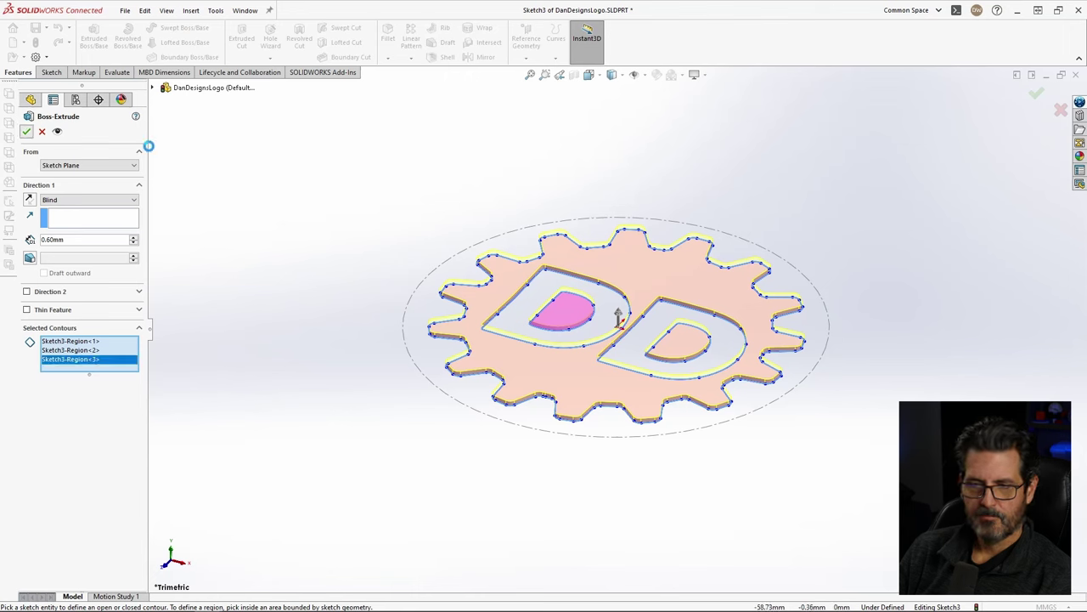
mouse_move(631, 245)
middle_down()
mouse_move(689, 213)
mouse_move(674, 246)
mouse_move(782, 228)
mouse_move(846, 378)
mouse_move(775, 444)
middle_up()
click(1008, 259)
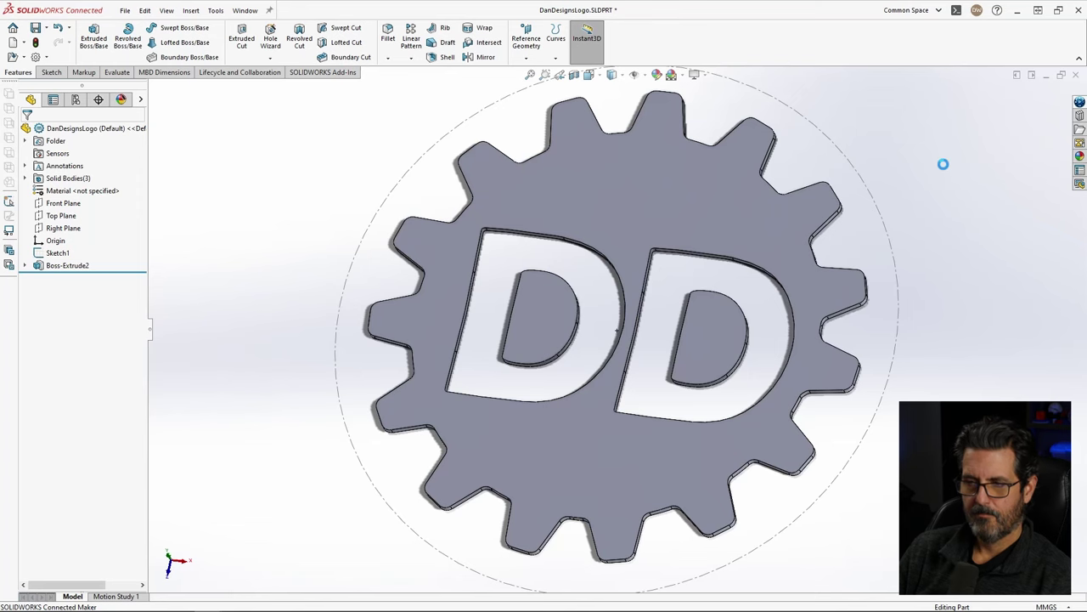
Step: Export the part via File > Export As to DanDesignsLogo.STL in LensCap, confirming the save
click(124, 11)
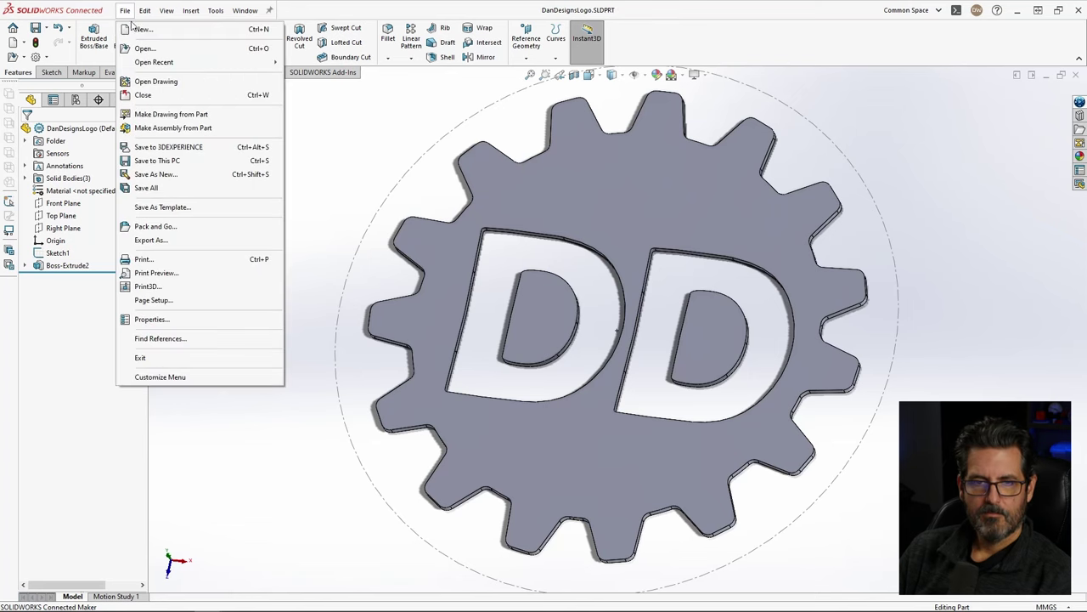
click(162, 241)
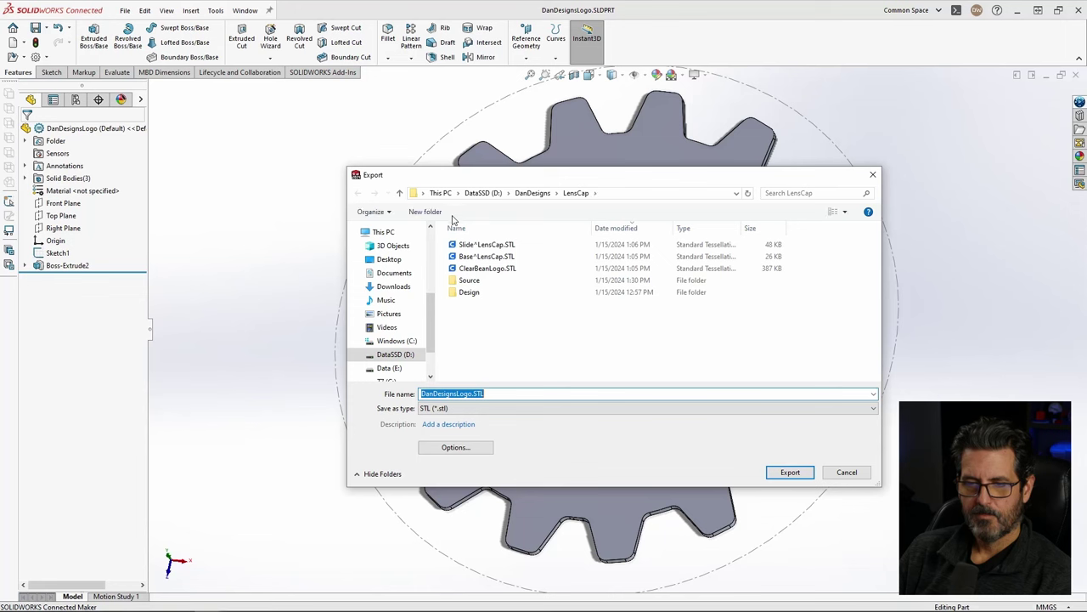
click(790, 473)
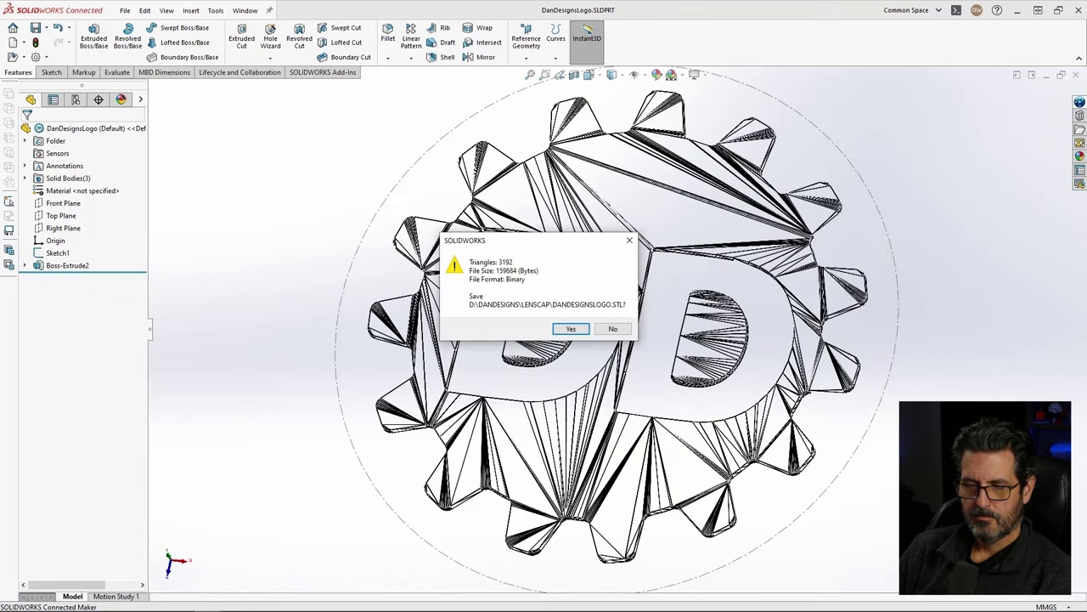
click(571, 330)
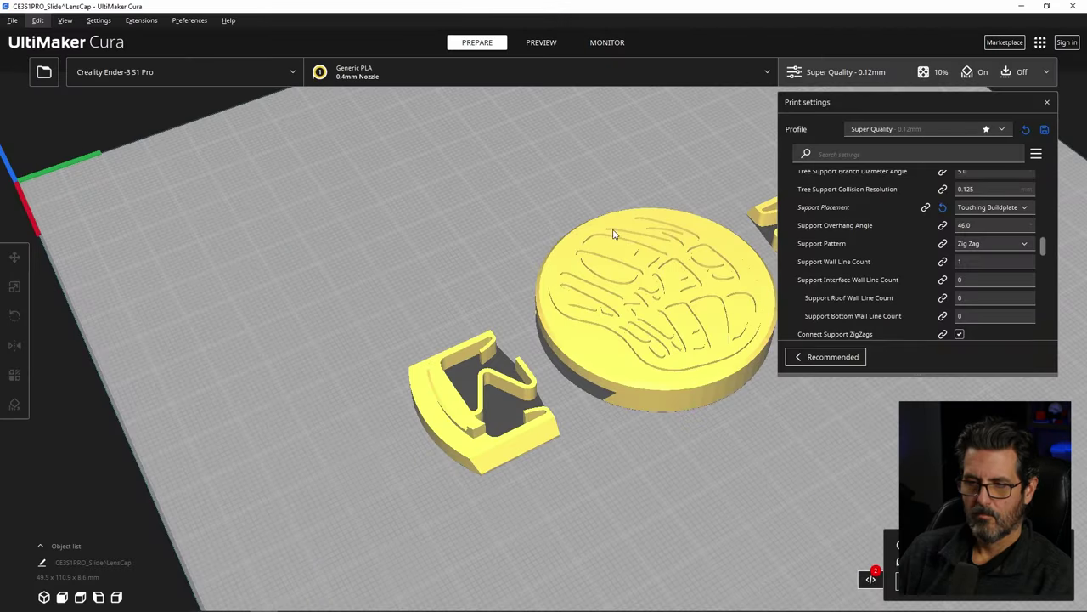
Step: In Cura, remove the old engraved logo from the lens cap disc, leaving its top plain
click(611, 230)
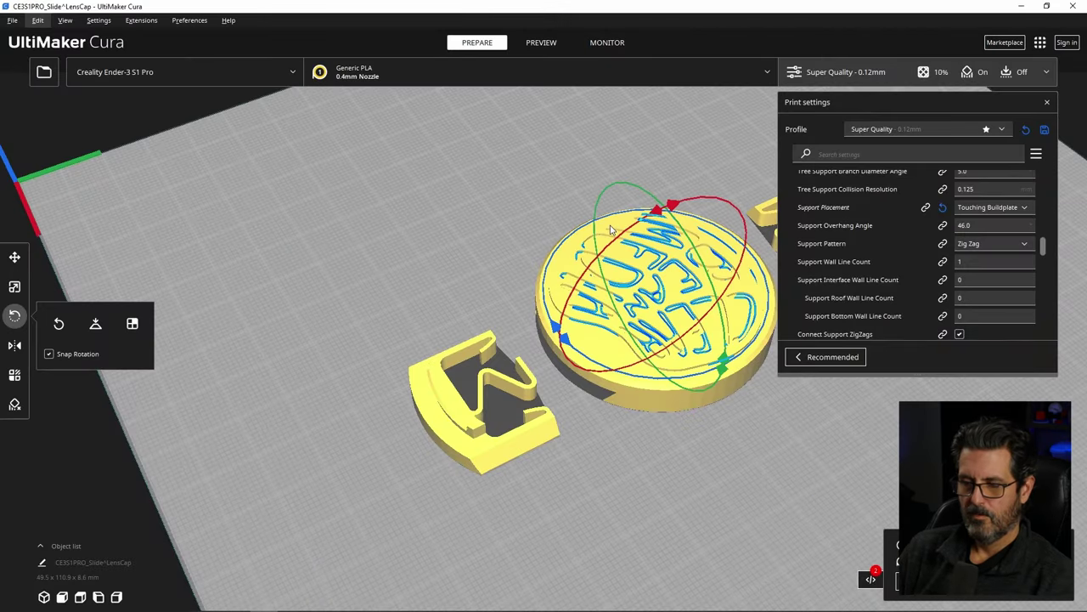
right_click(570, 259)
click(500, 236)
click(560, 270)
click(560, 270)
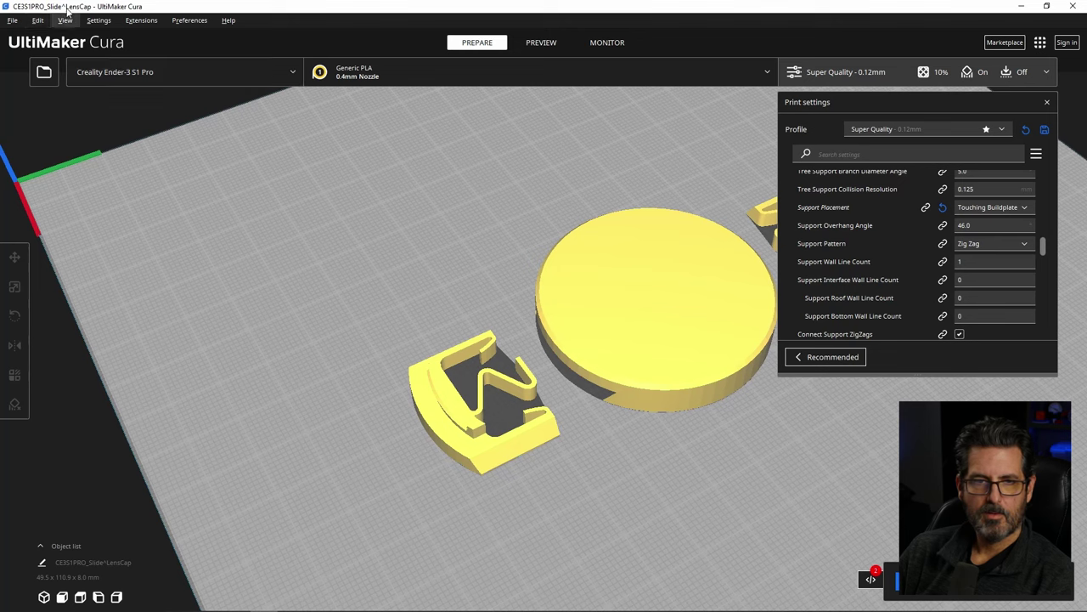
click(13, 20)
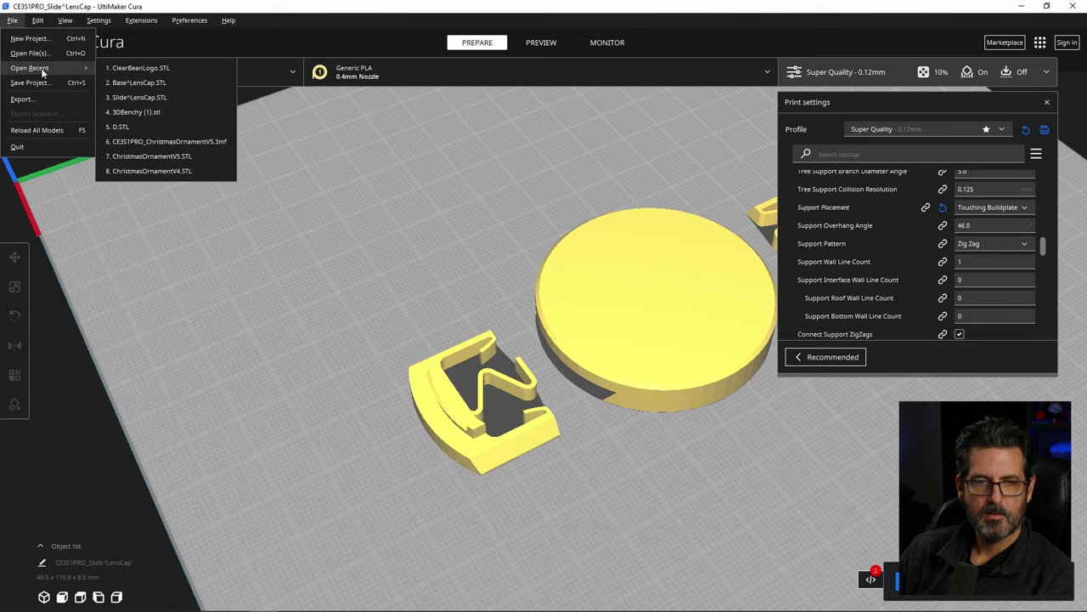
Step: Import DanDesignsLogo.STL into Cura so the gear logo stands beside the lens cap disc
click(37, 53)
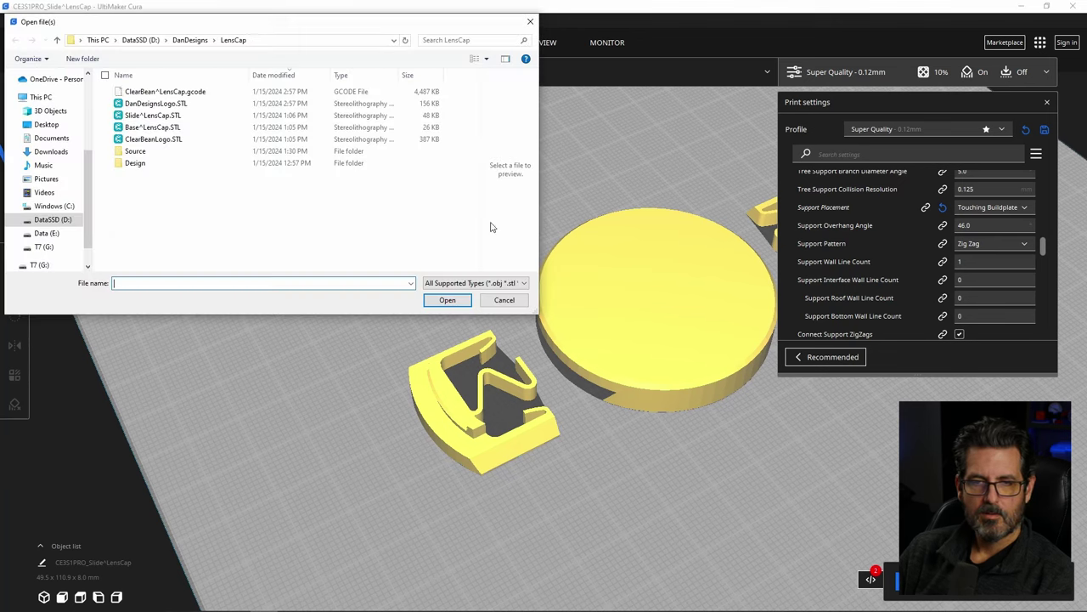
click(155, 103)
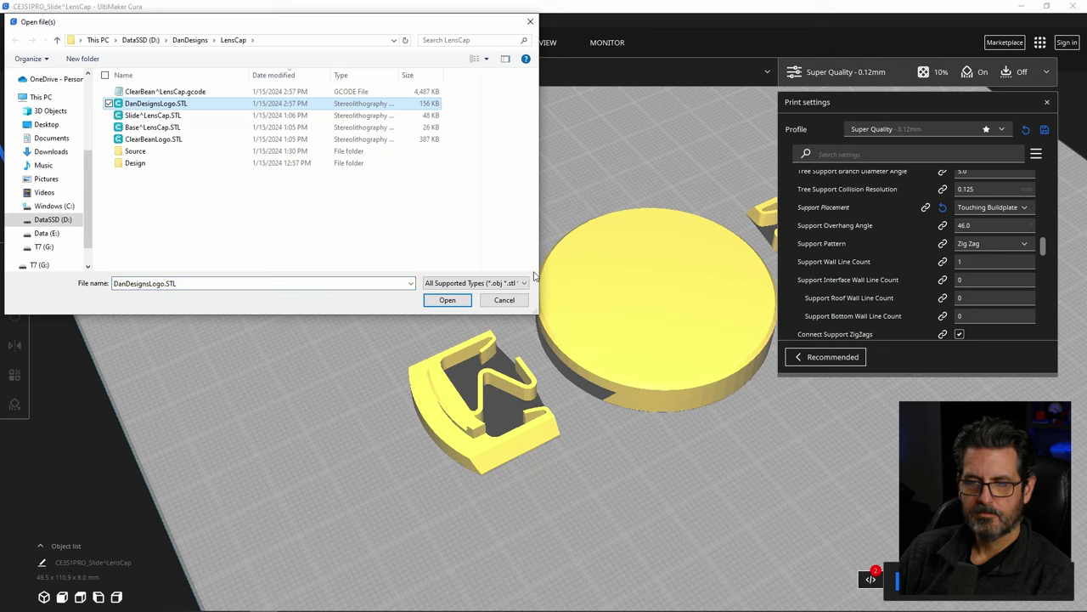
click(445, 300)
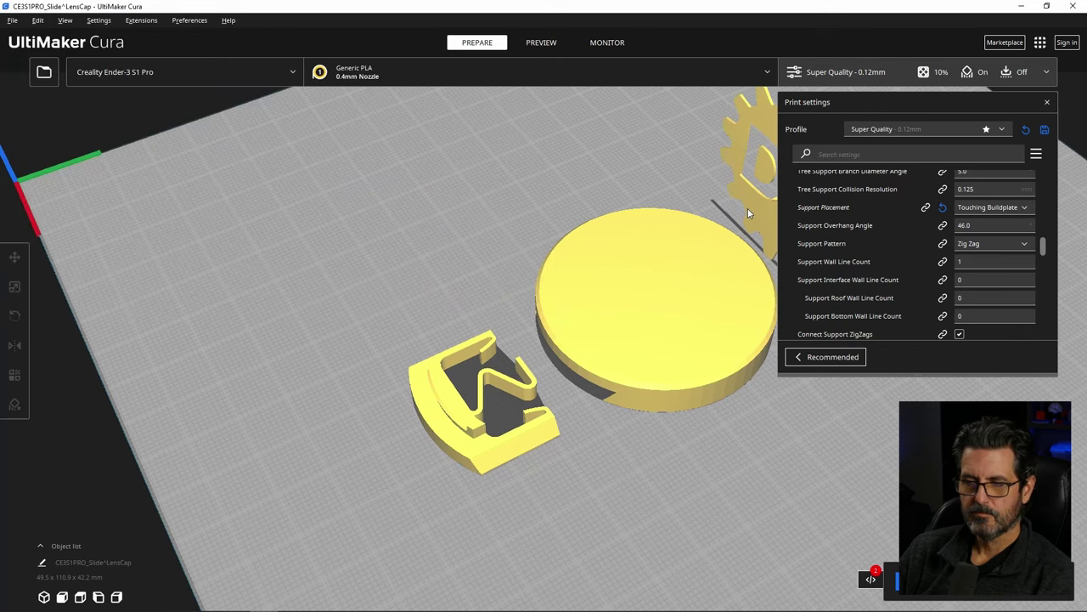
scroll(748, 208, down, 3)
right_drag(726, 221, 713, 187)
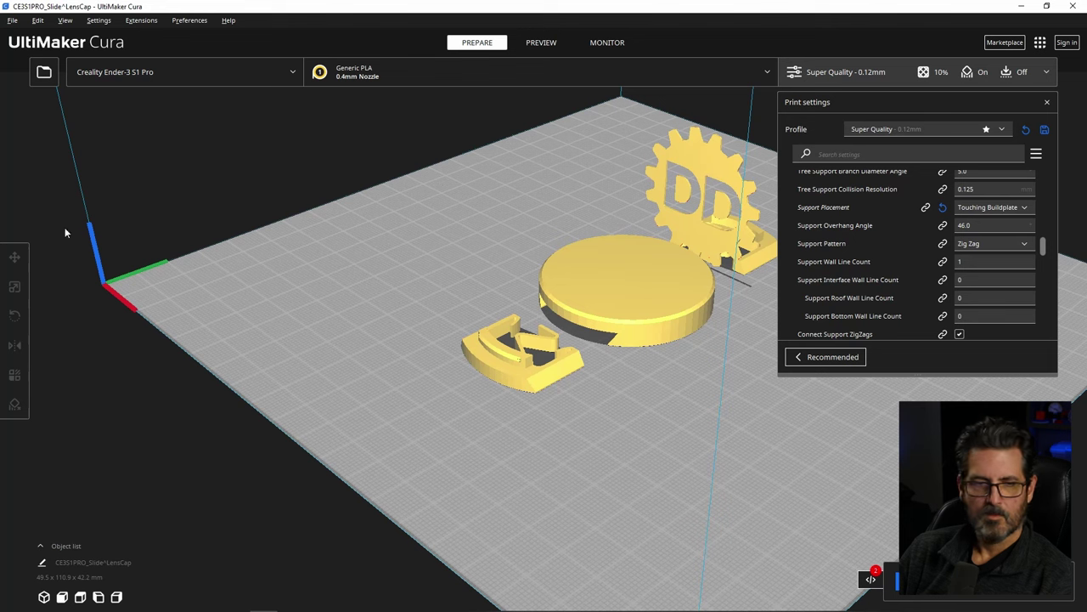
click(674, 170)
Step: Lay the DD gear logo flat by aligning its face to the build plate
right_drag(692, 196, 664, 222)
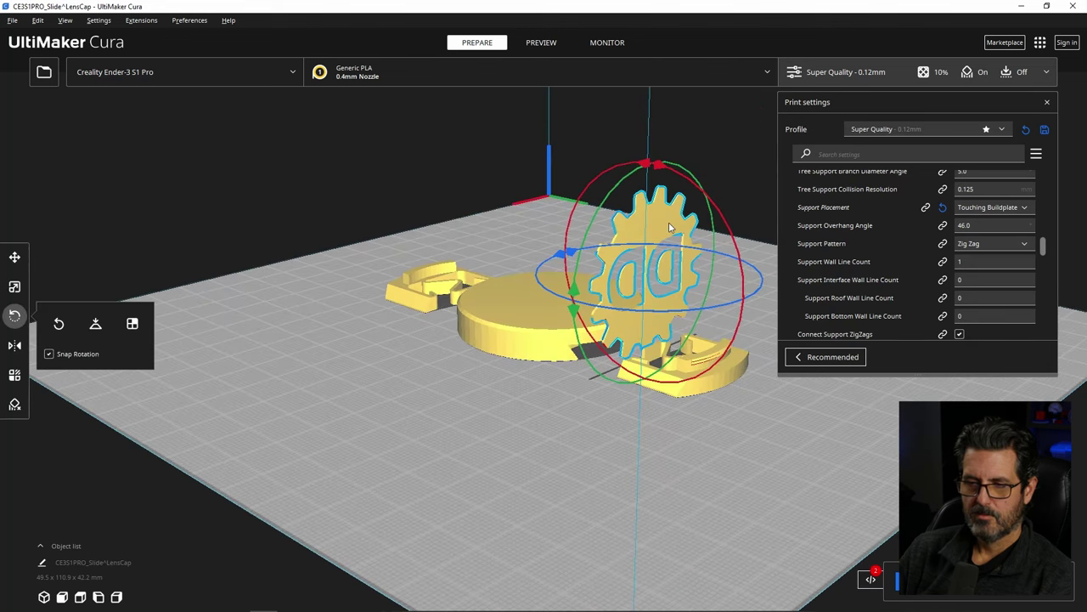
click(132, 323)
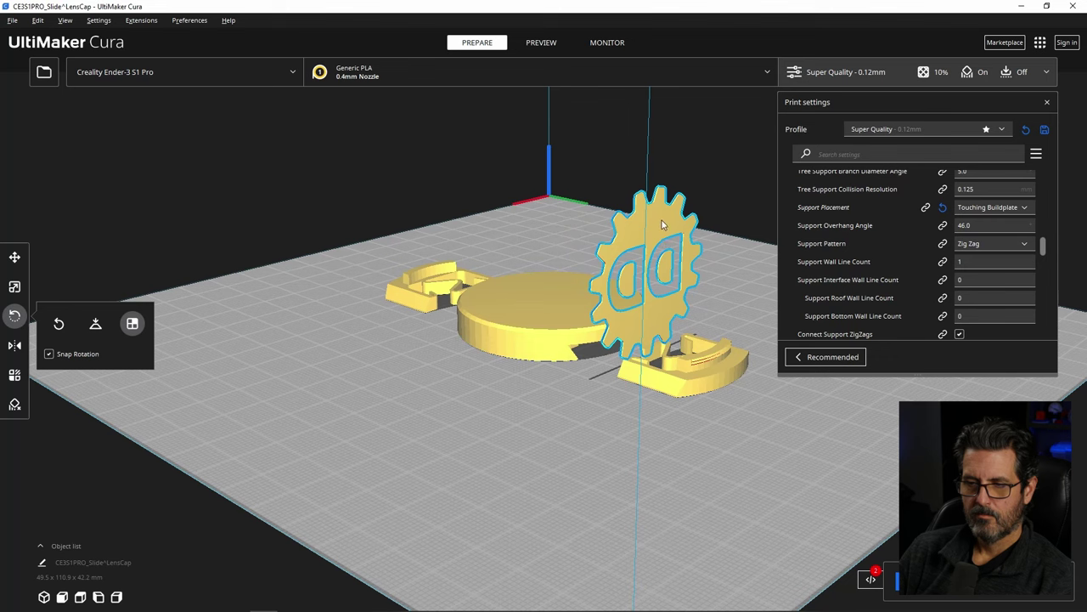
click(665, 226)
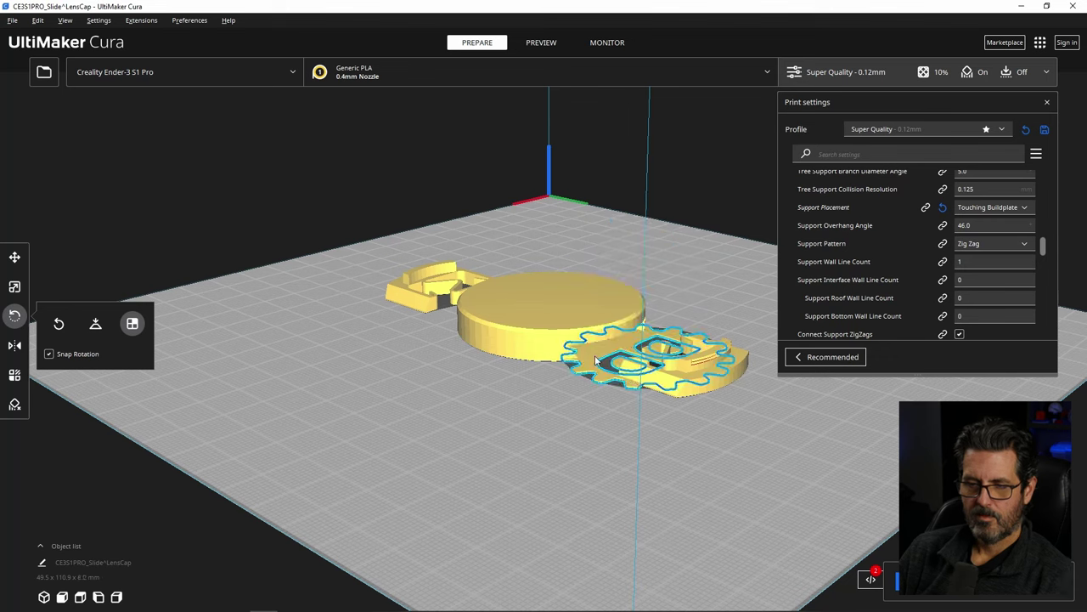
click(15, 287)
click(15, 257)
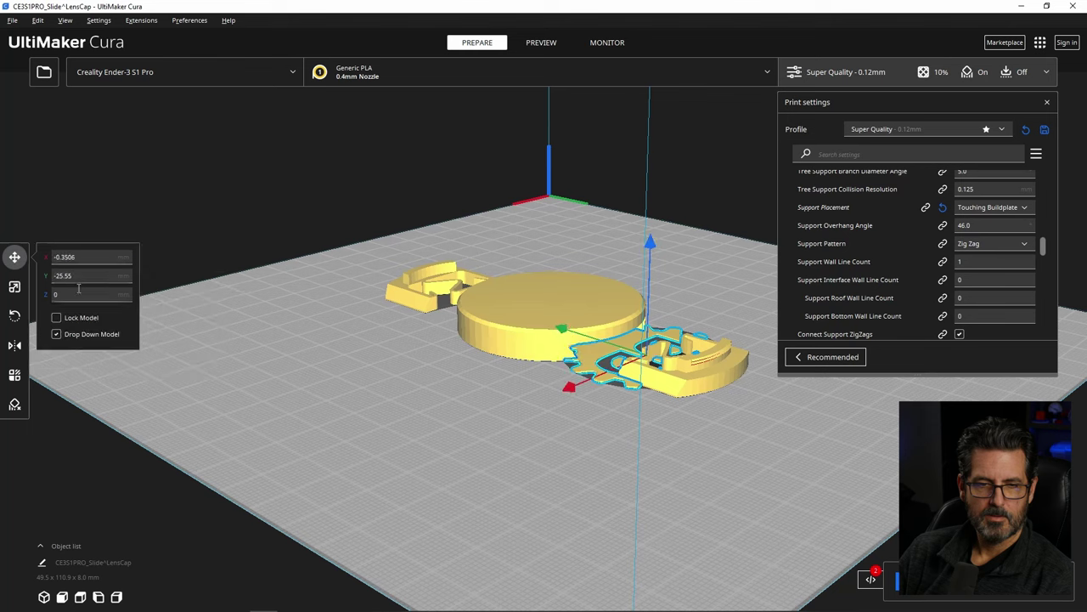
Step: Turn off Drop Down Model and raise the gear logo to Z 8
click(84, 333)
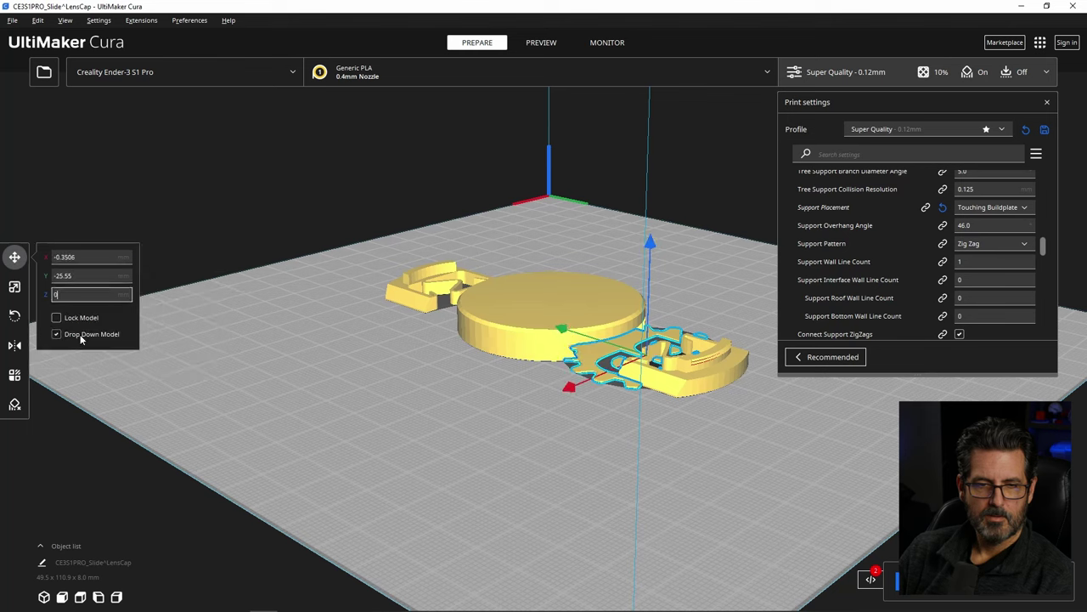
double_click(83, 295)
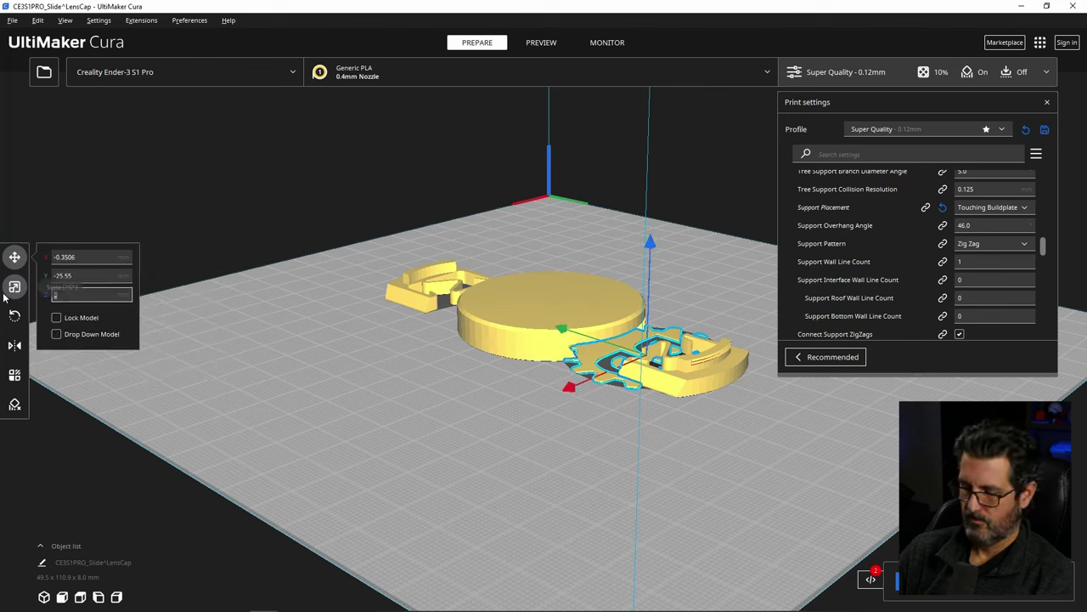
text(4)
key(Return)
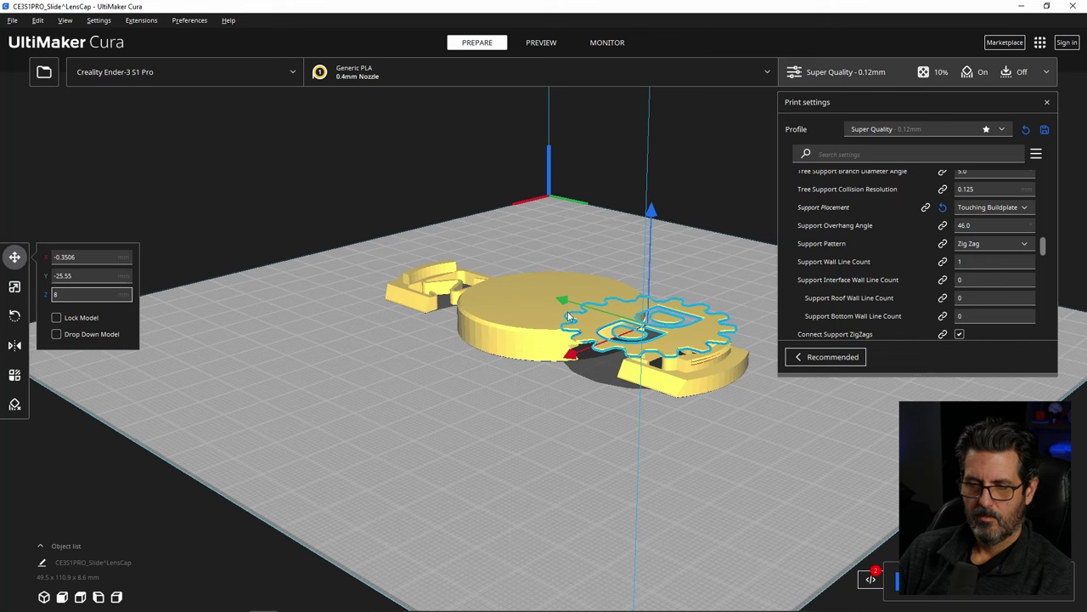
Step: Centre the gear logo on top of the lens cap disc, checking from above
drag(563, 310, 518, 289)
right_drag(519, 290, 888, 500)
scroll(688, 144, up, 3)
right_drag(692, 138, 622, 220)
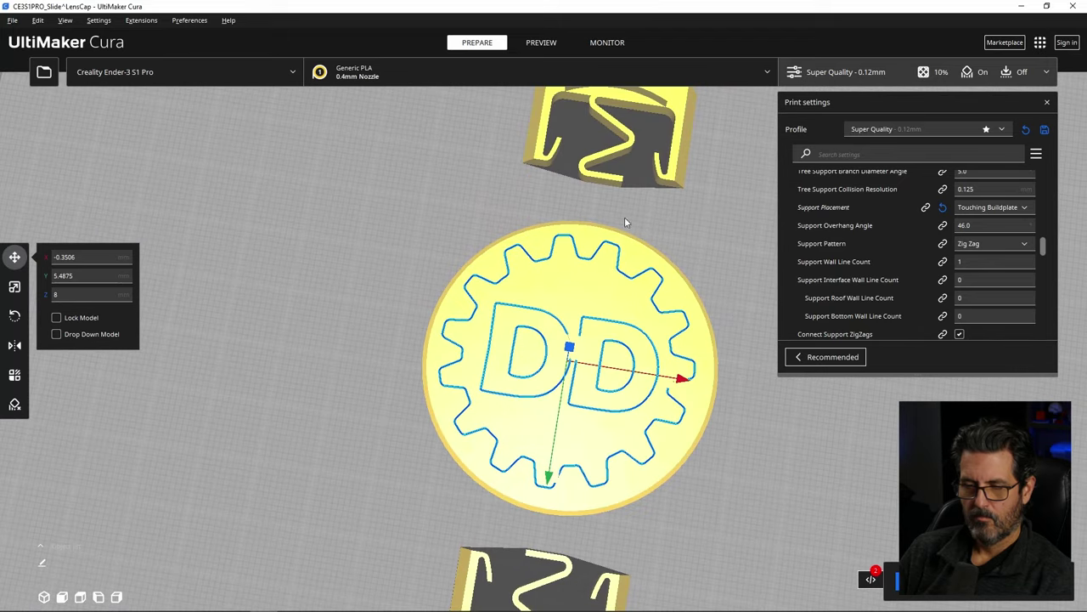
click(551, 460)
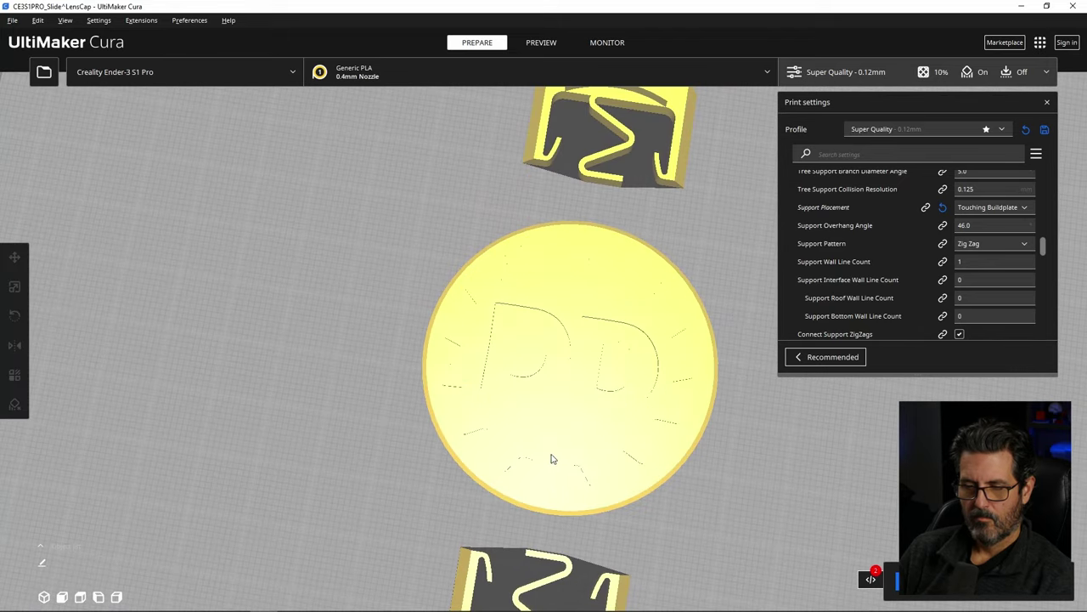
click(603, 439)
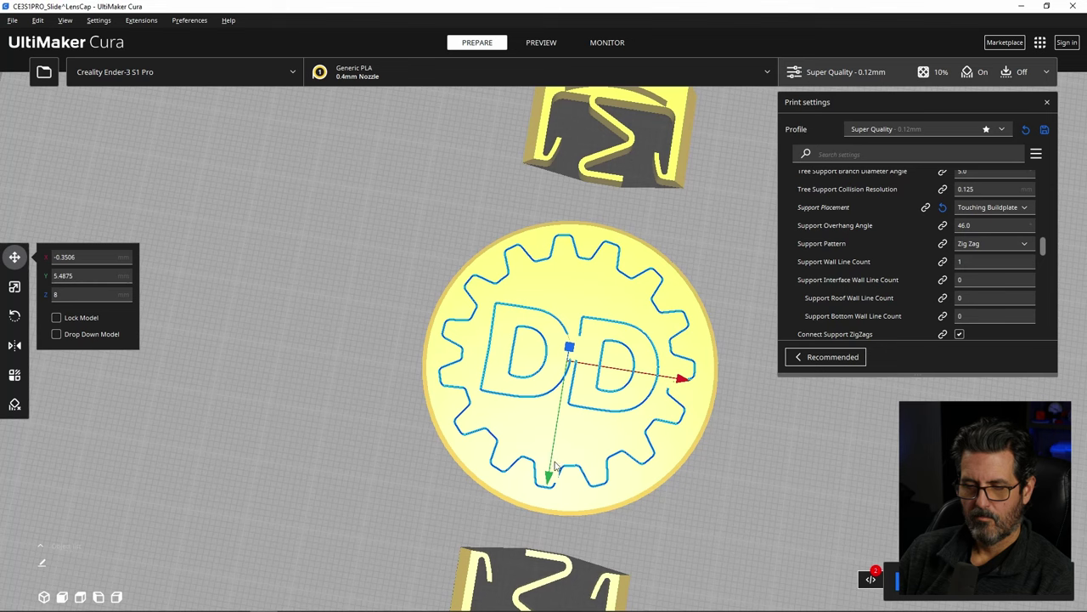
drag(550, 481, 549, 483)
drag(682, 385, 688, 388)
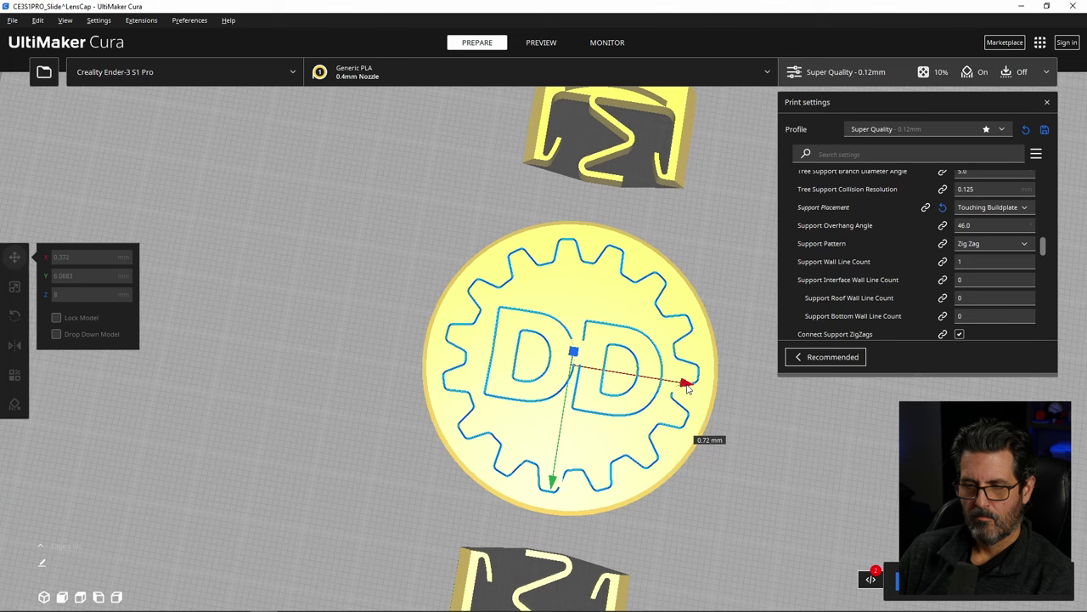
drag(689, 389, 689, 388)
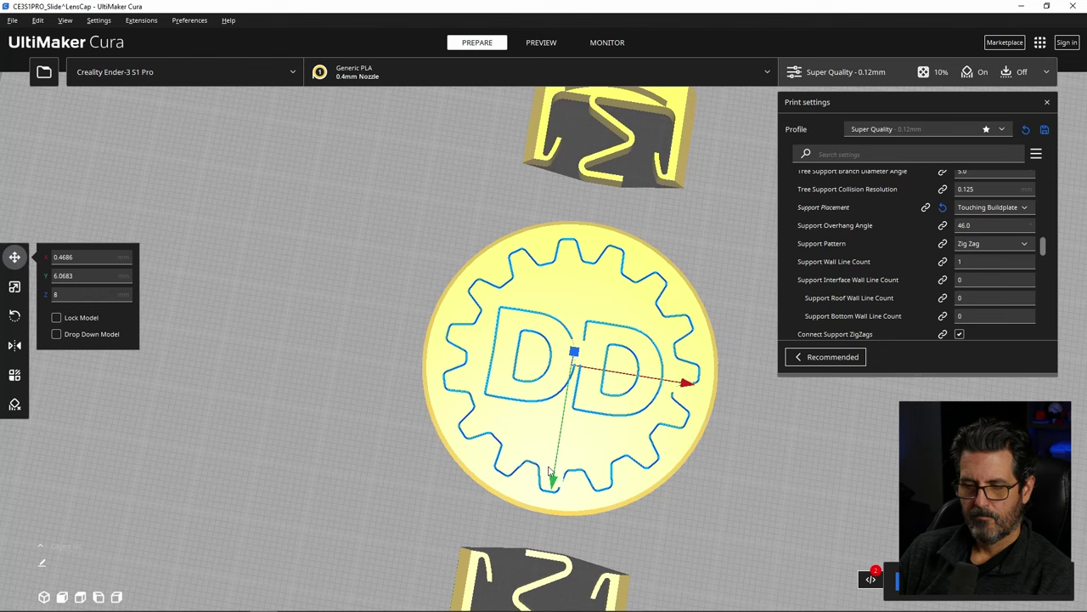
click(760, 437)
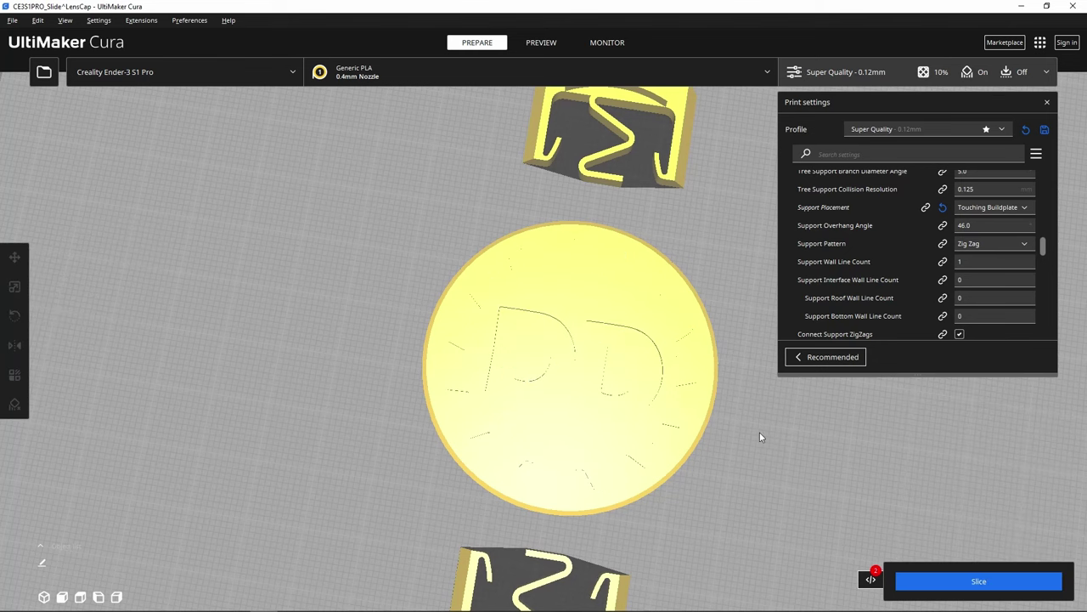
Step: Slice the lens cap and logo, then preview layers 67–68 where the gear begins
click(938, 586)
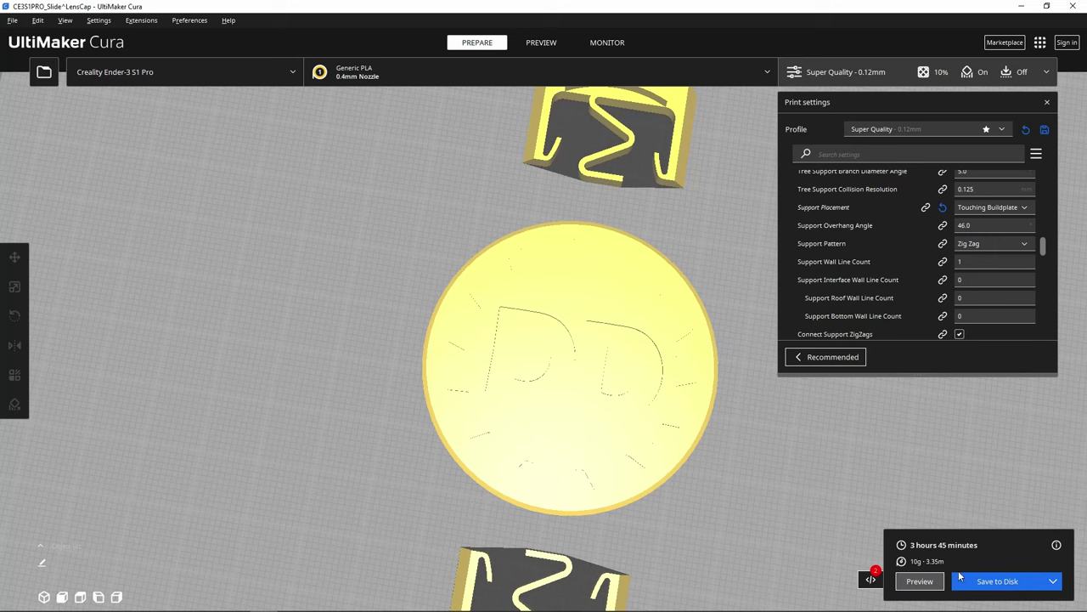
click(920, 580)
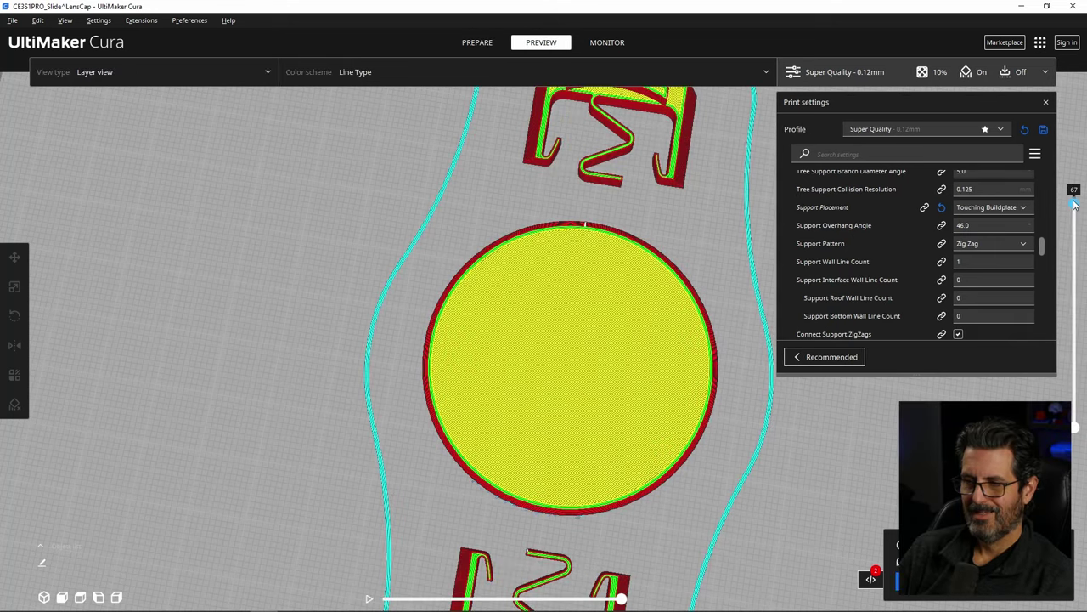
drag(1076, 202, 1076, 198)
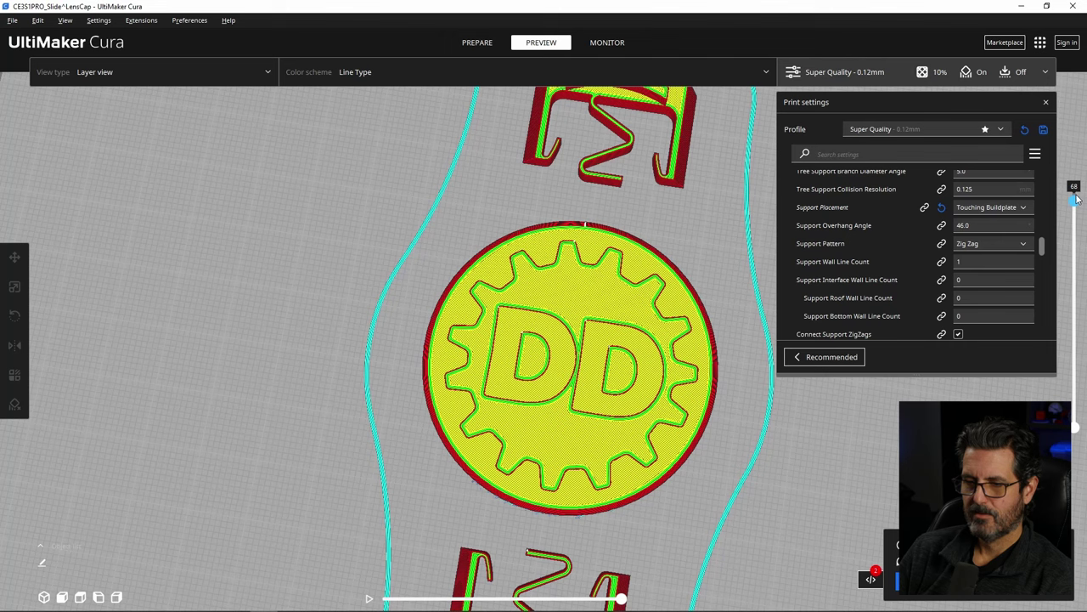
drag(1076, 198, 1075, 204)
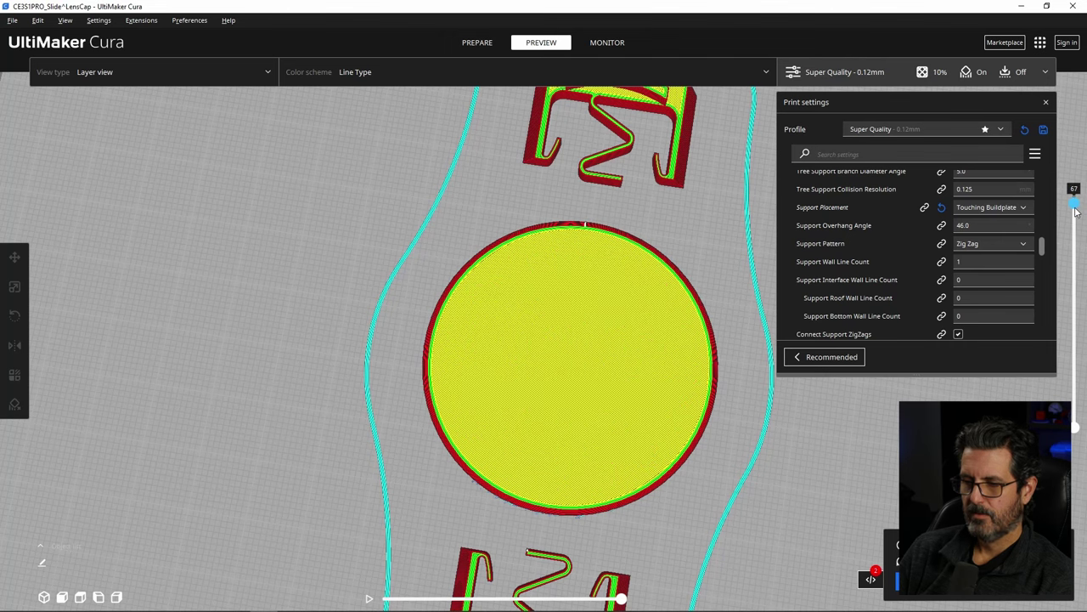